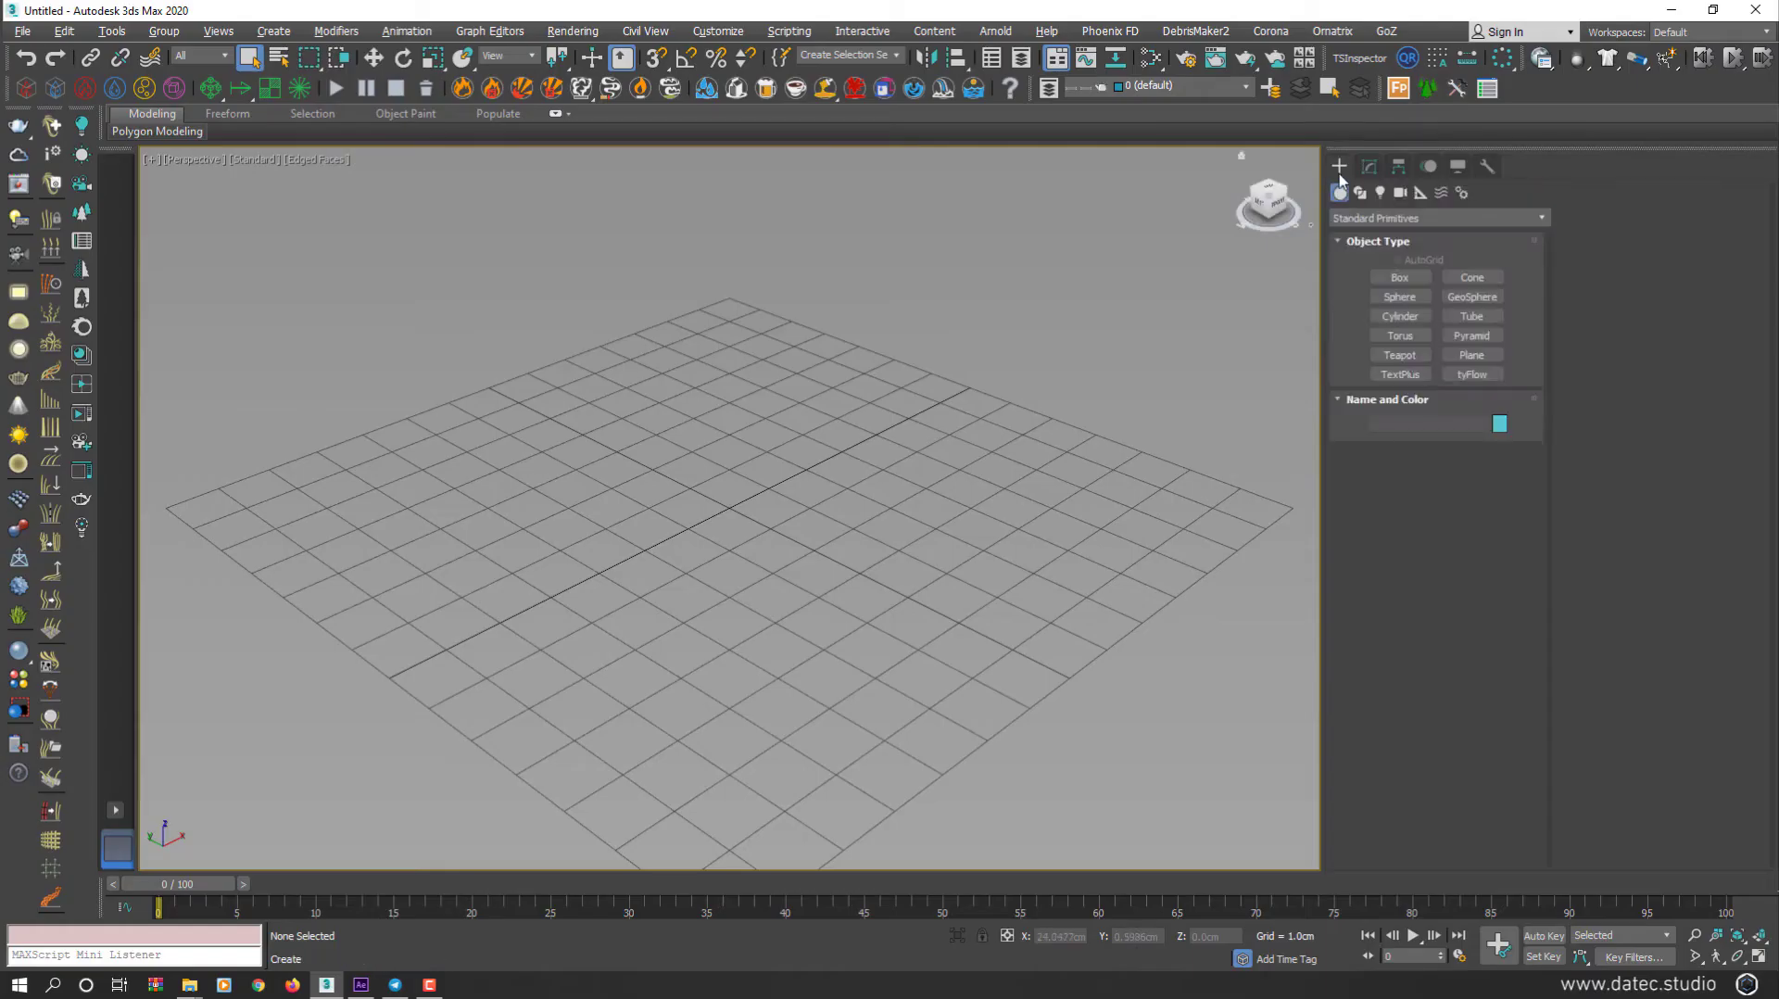
Step: Create a plane centred on the origin that covers the home grid, and convert it to an Editable Poly
left_click(1471, 355)
left_click_drag(731, 508, 522, 729, "ctrl")
right_click(697, 473)
right_click(698, 472)
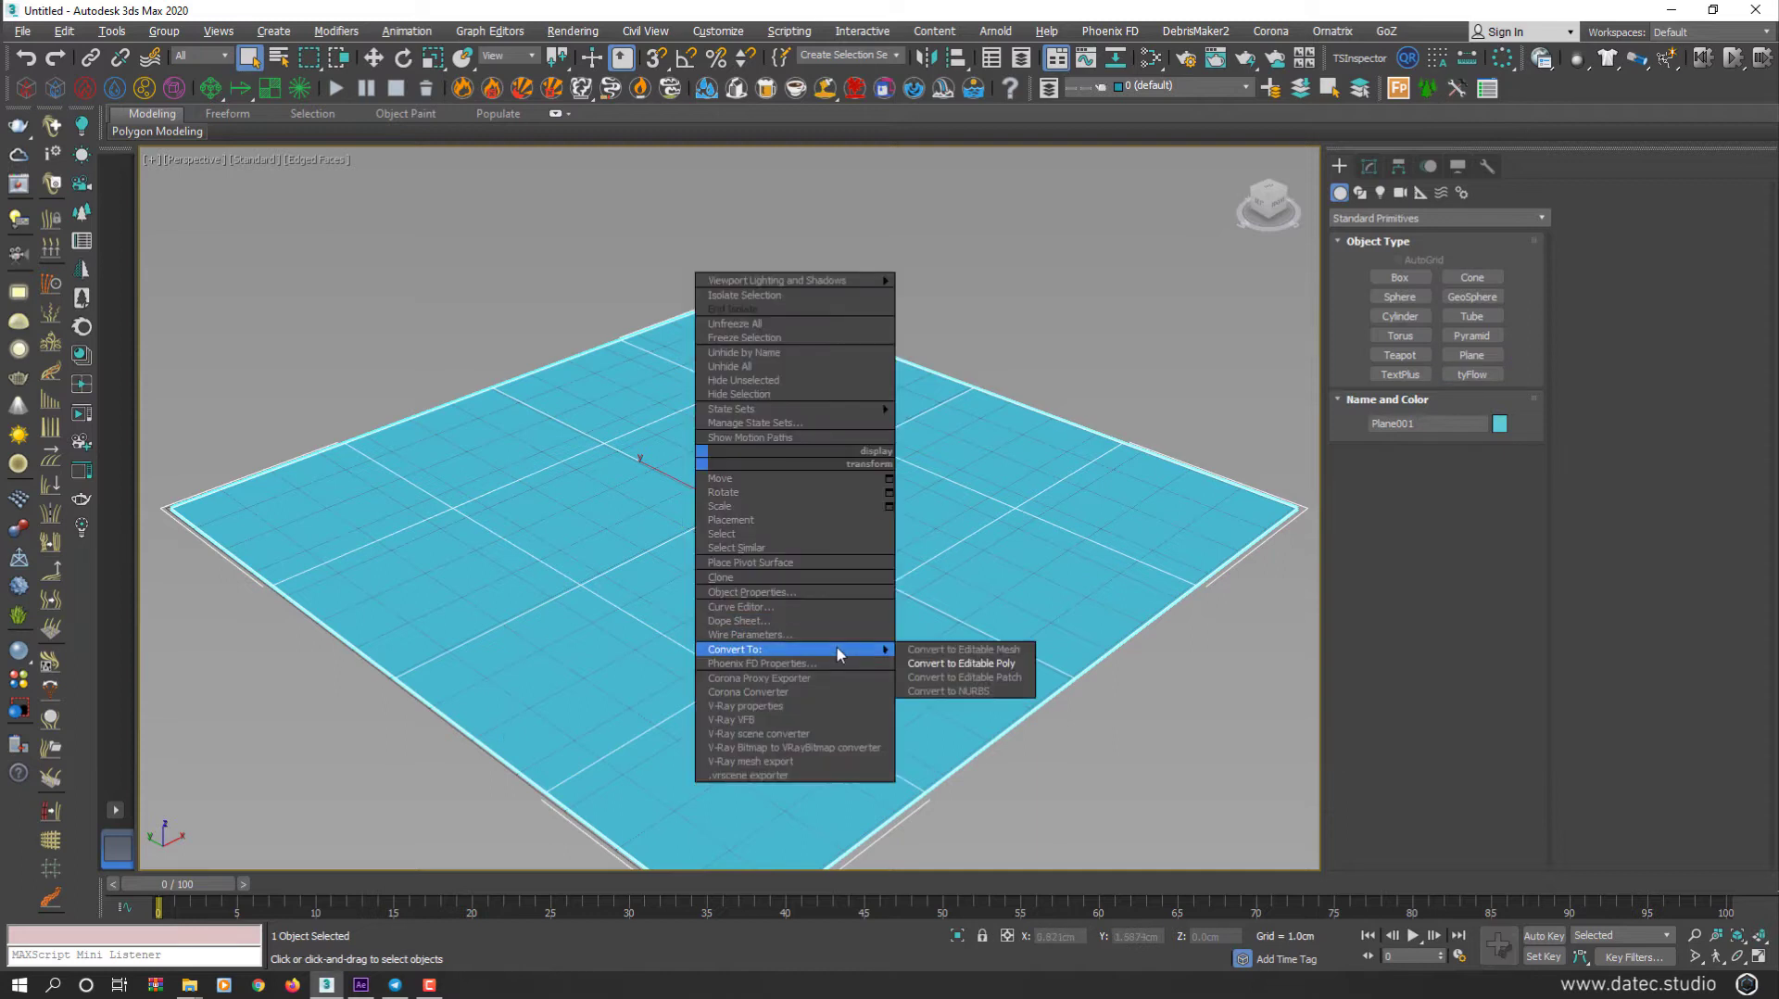
mouse_move(895, 656)
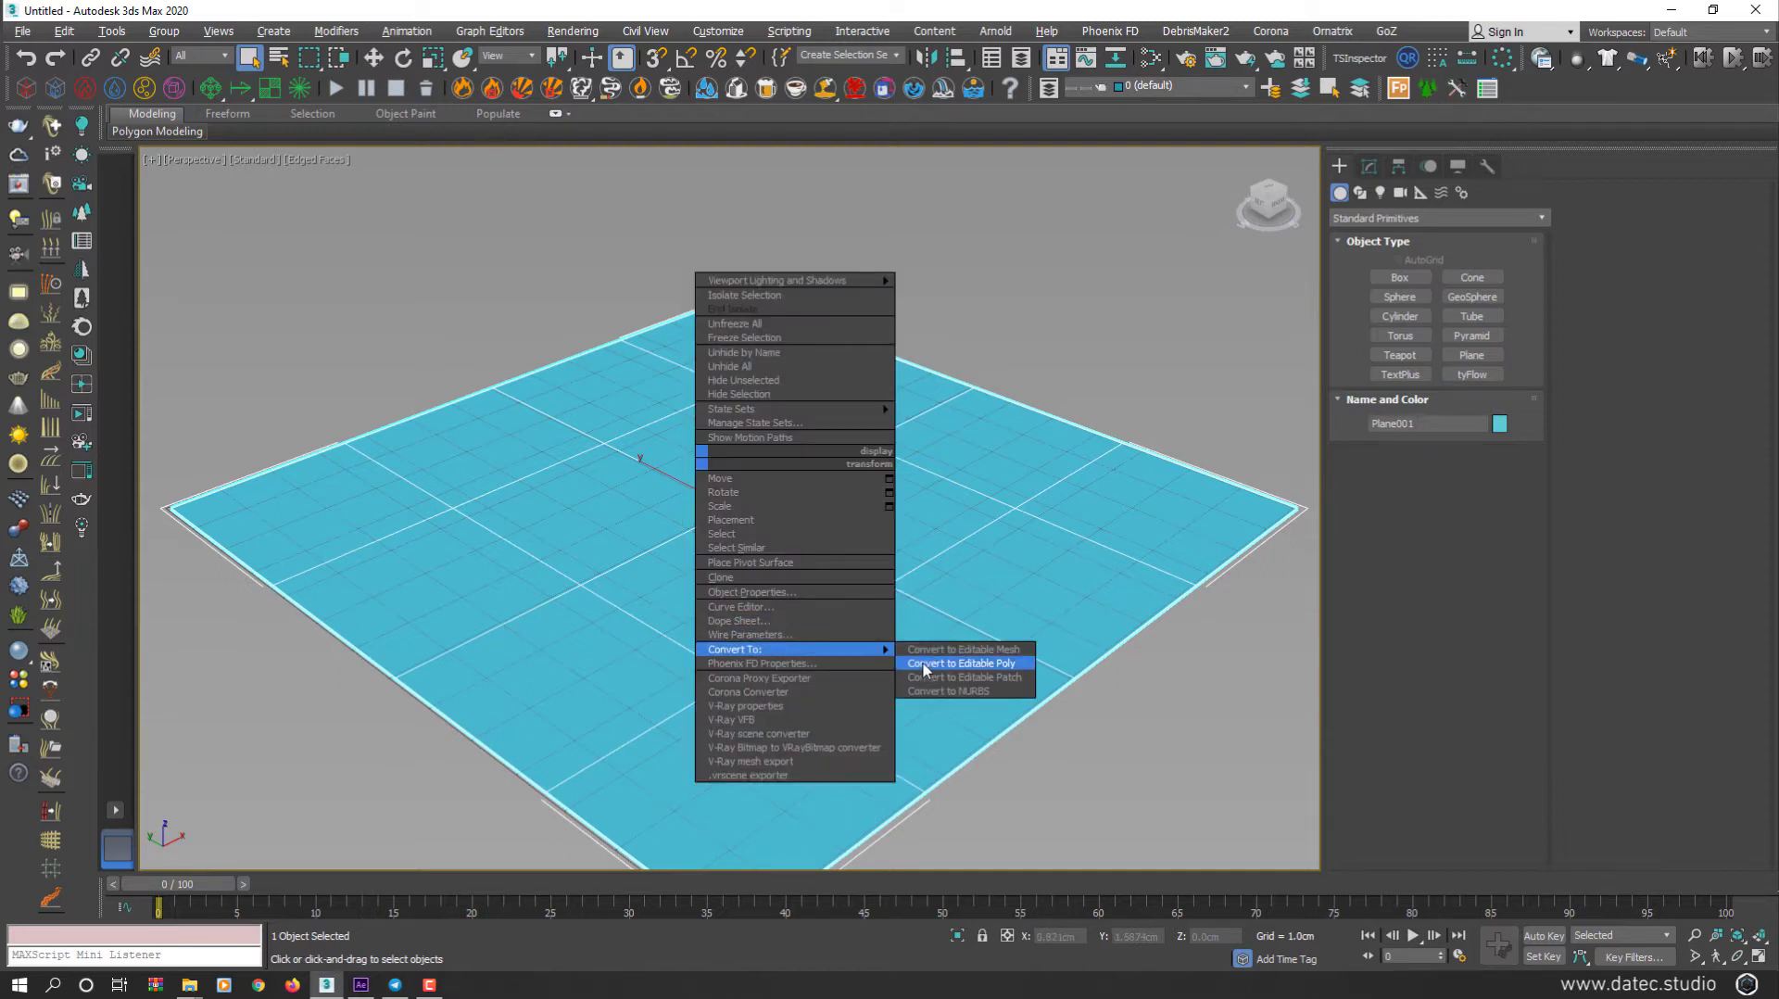
left_click(945, 668)
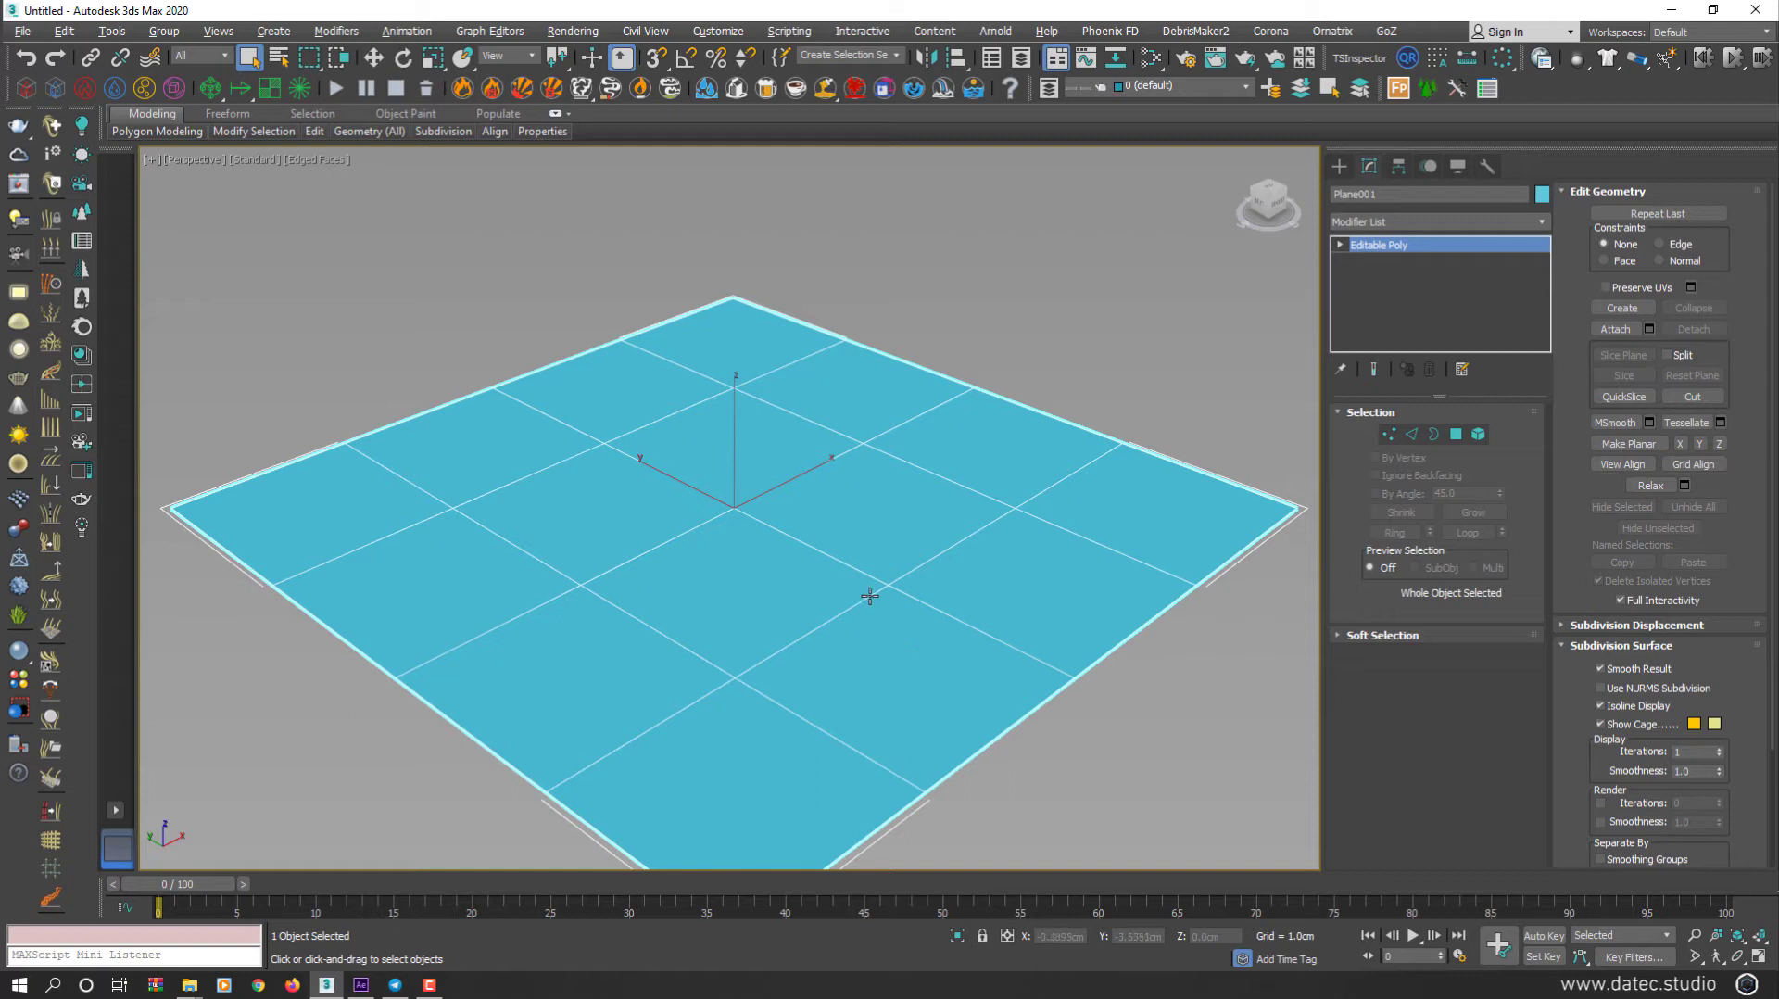
Step: Subdivide the whole plane four times with MSmooth to give it a dense grid of polygons
key("ctrl+m")
key("ctrl+m")
key("ctrl+m")
key("ctrl+m")
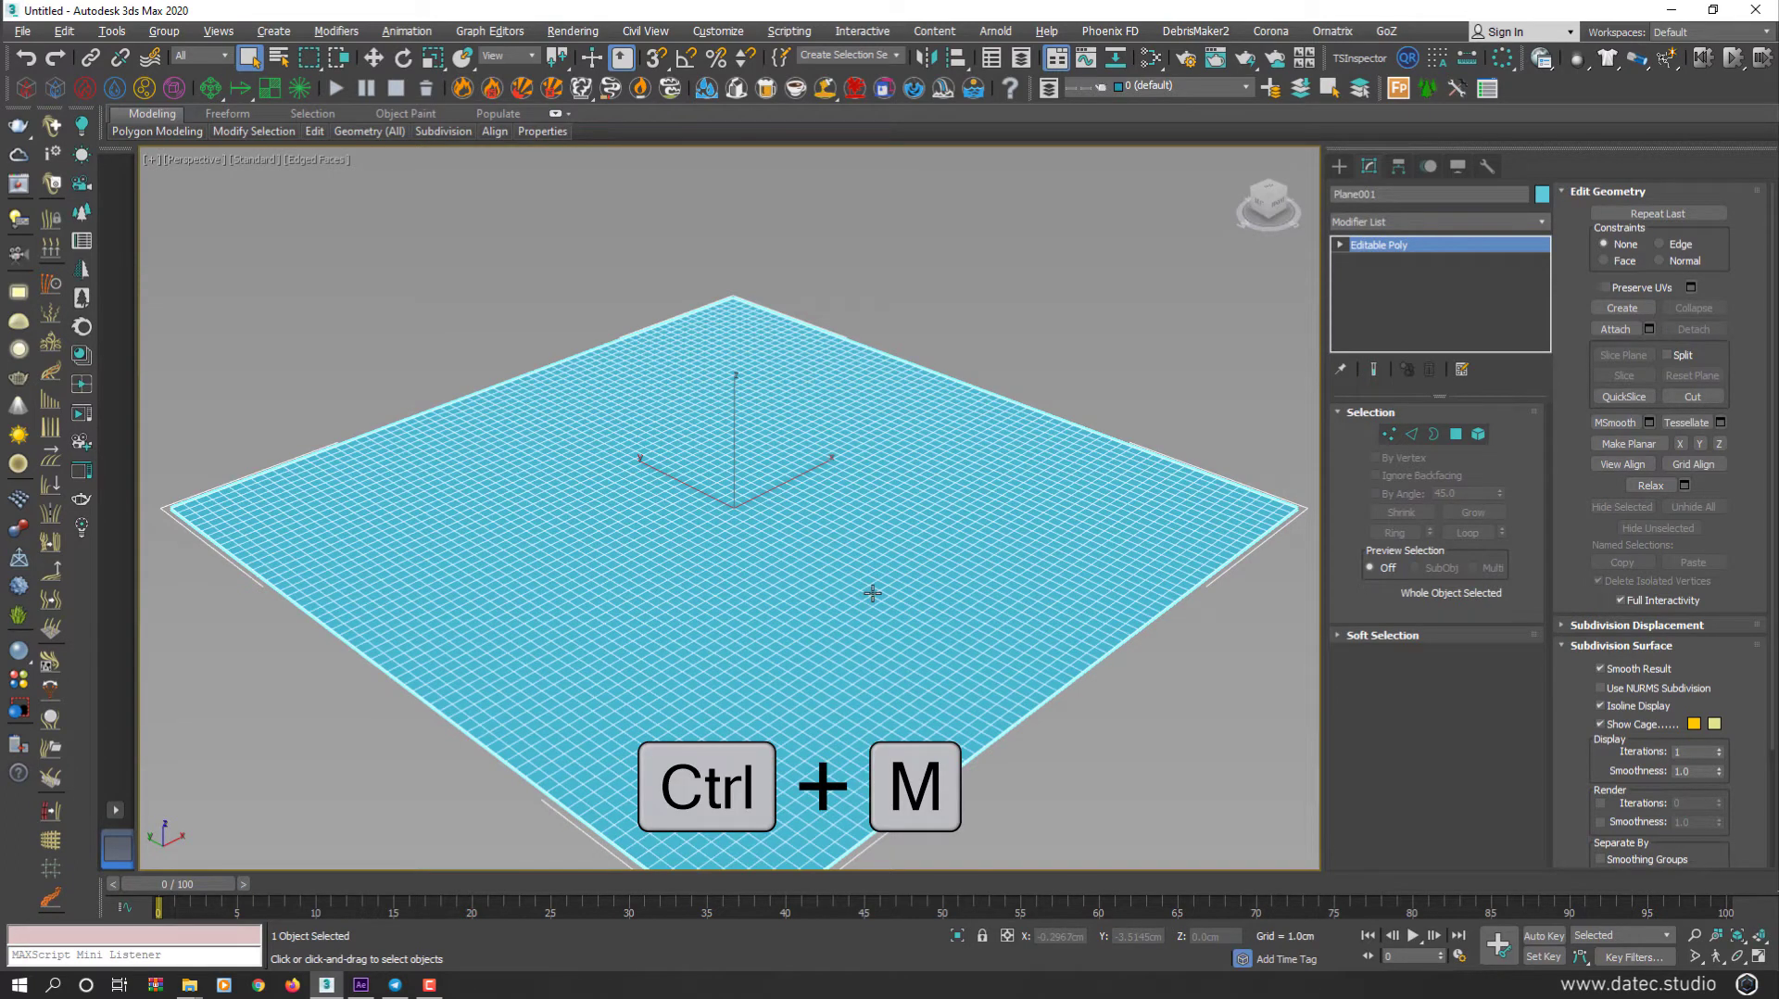
middle_click_drag(802, 553, 736, 551, "alt")
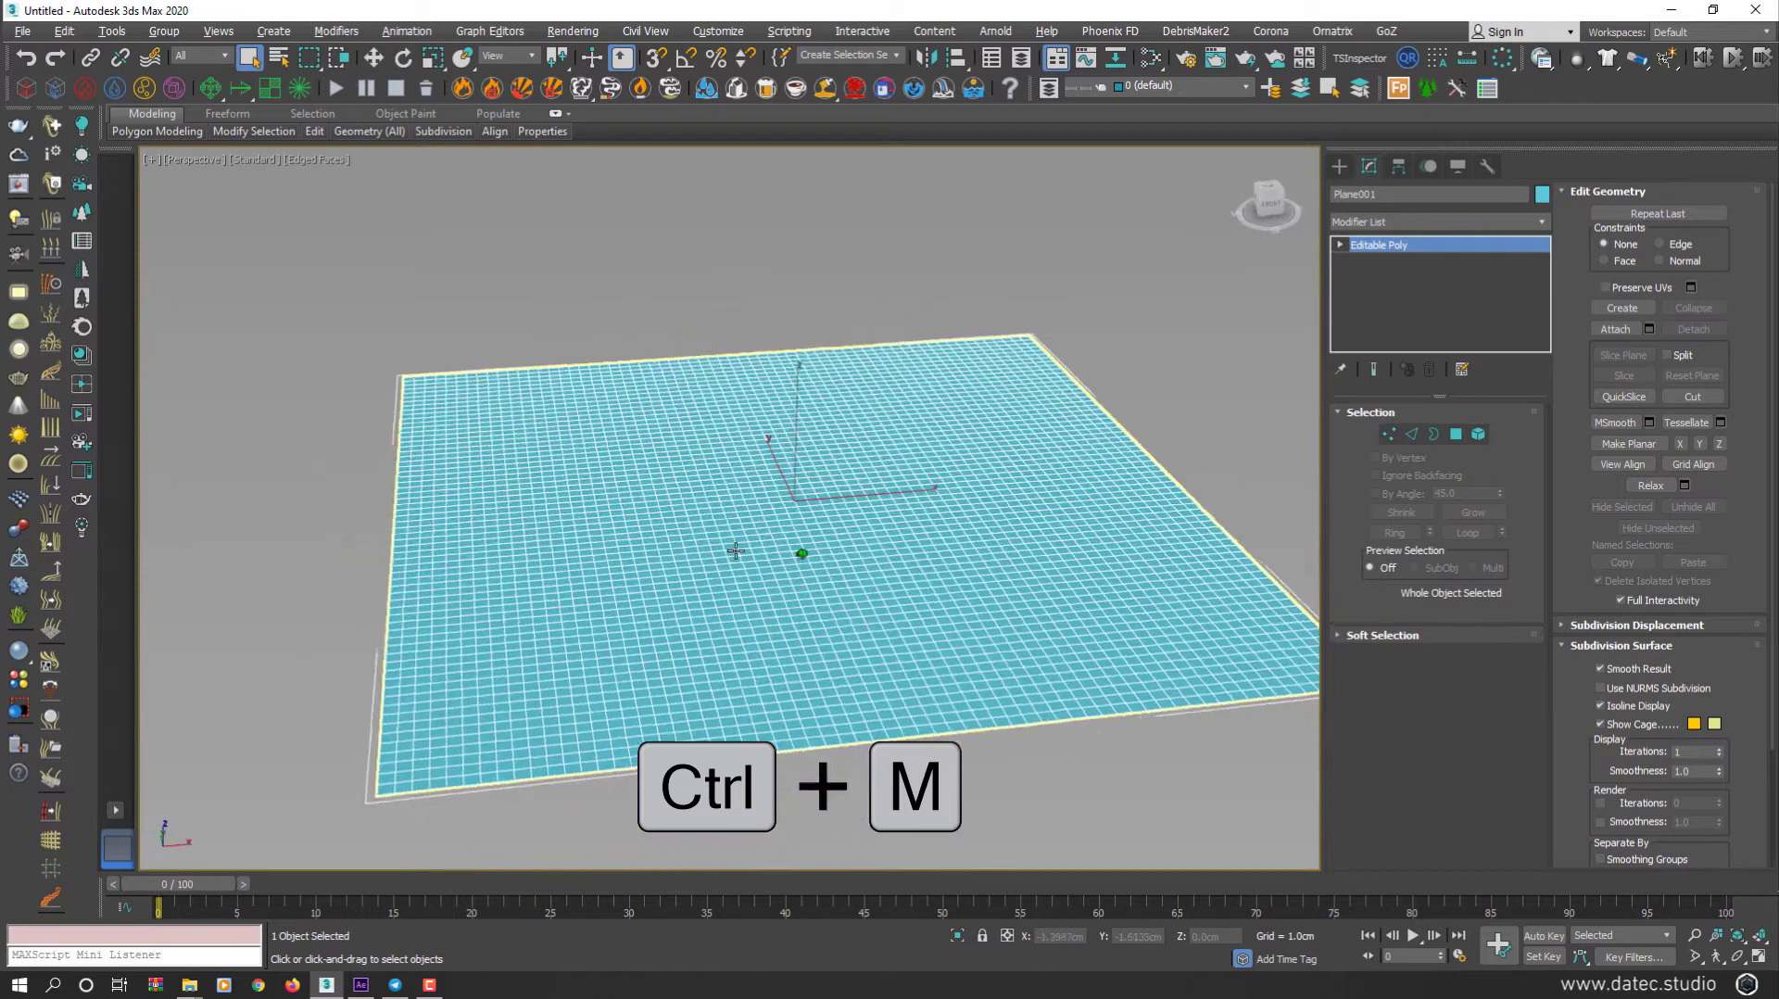
right_click(741, 549)
left_click(795, 559)
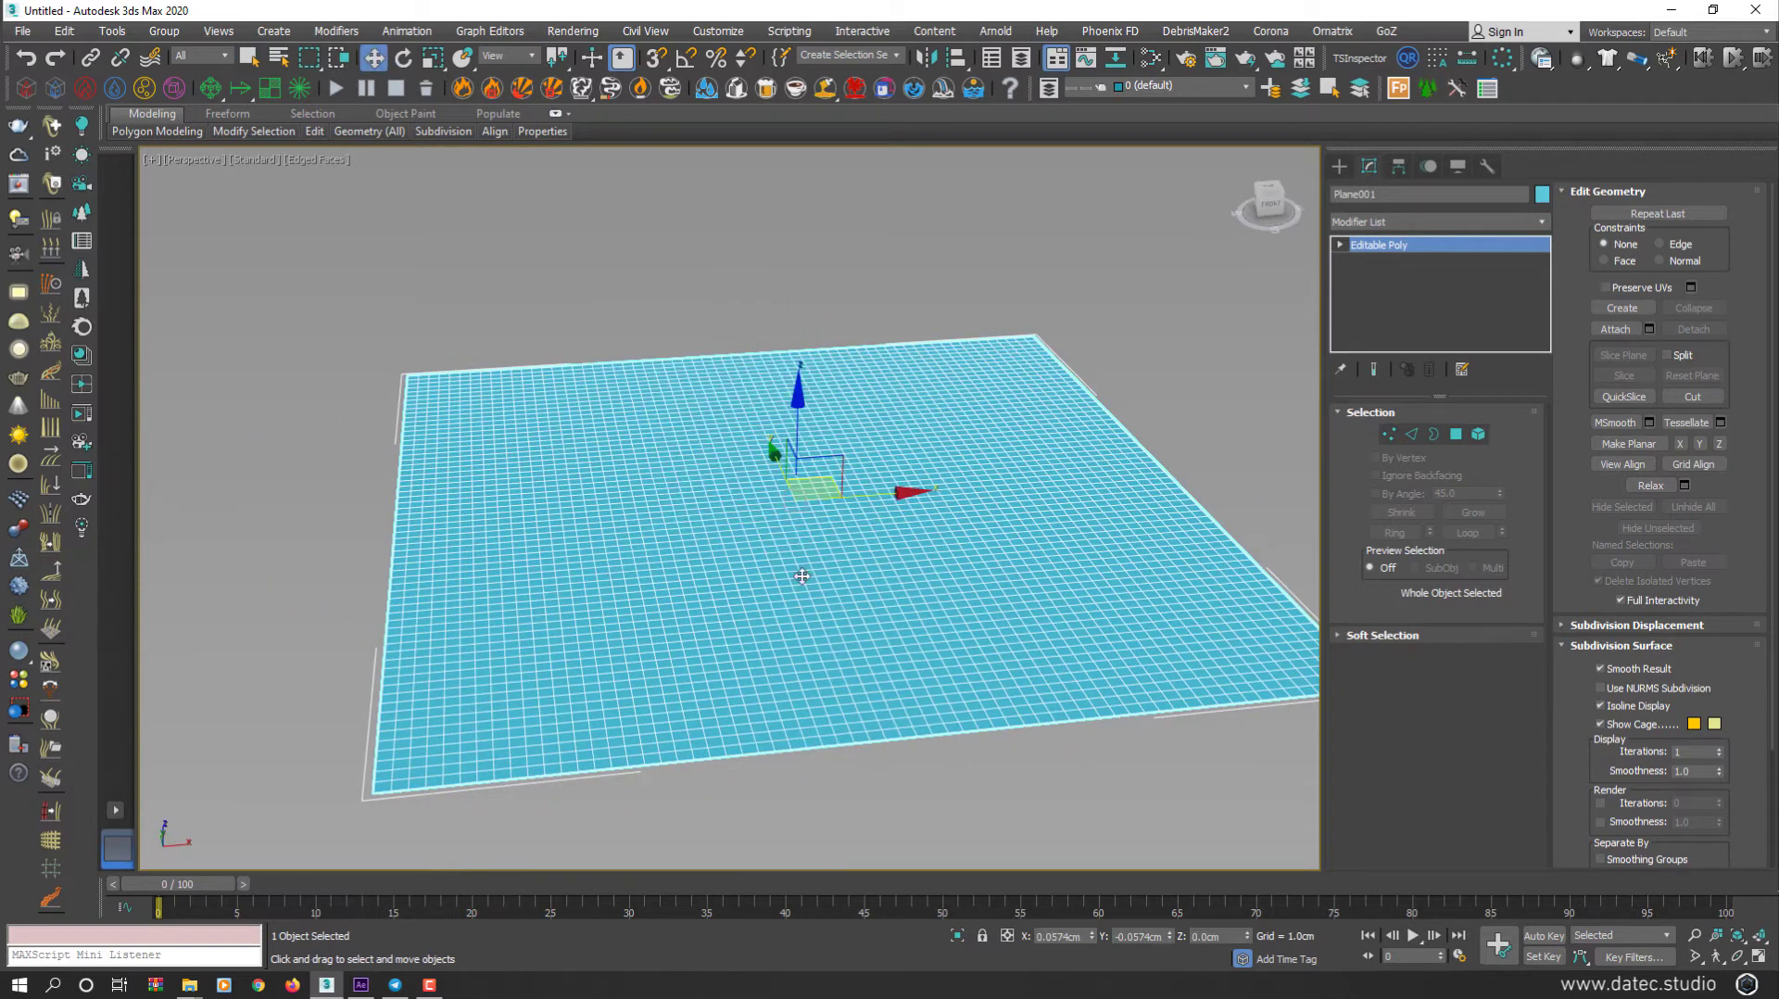
middle_click_drag(825, 637, 736, 617)
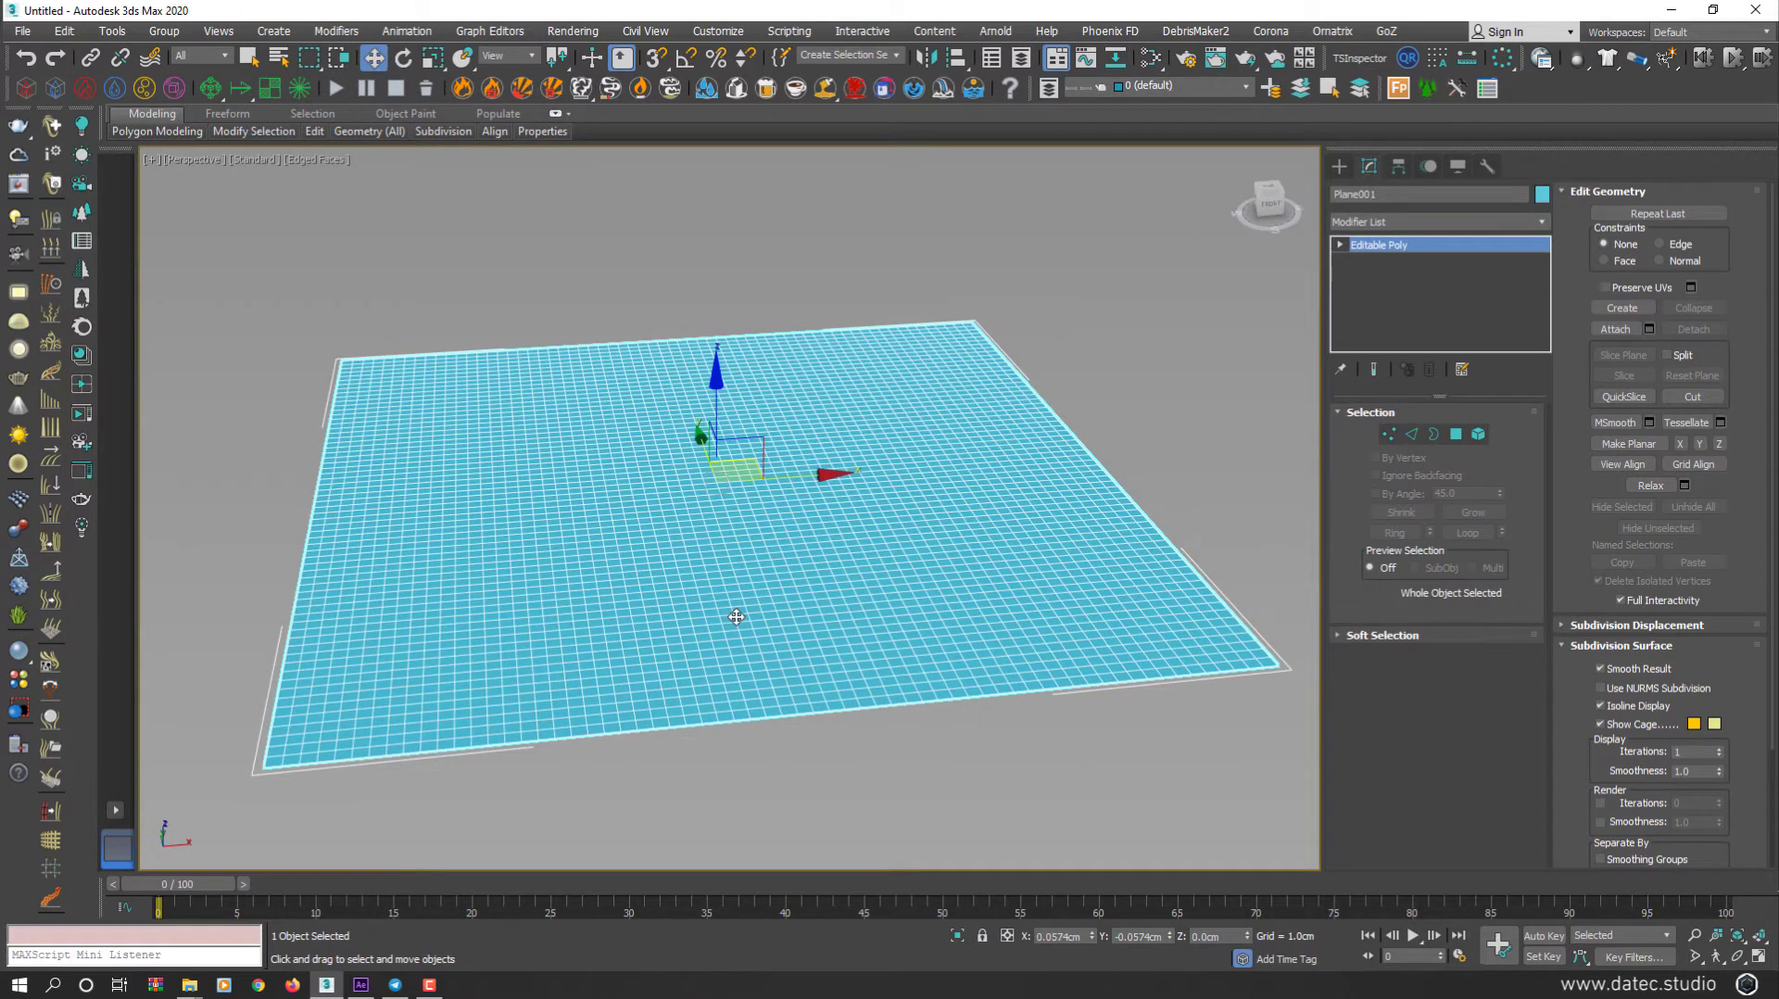
Step: Try a Bend modifier on the plane with an angle of 113 on the X axis, and remove it
left_click(1408, 223)
type("b")
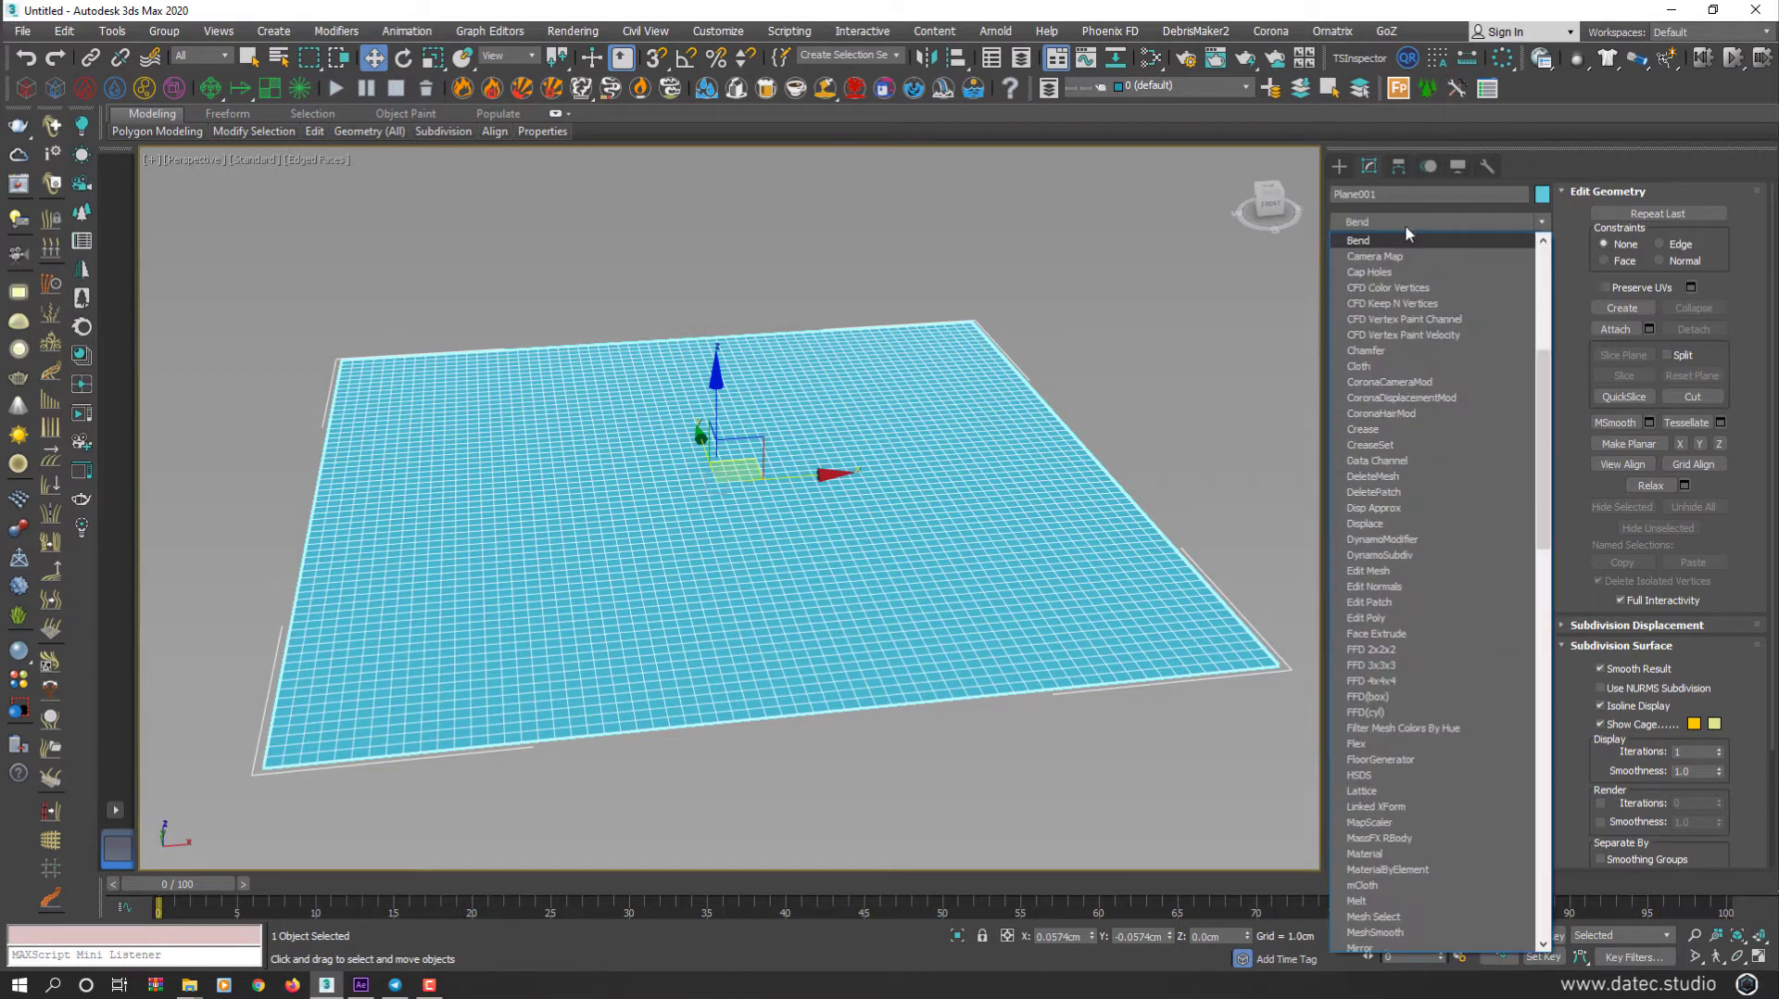
left_click(1402, 241)
left_click_drag(1485, 447, 1458, 357)
left_click(1396, 517)
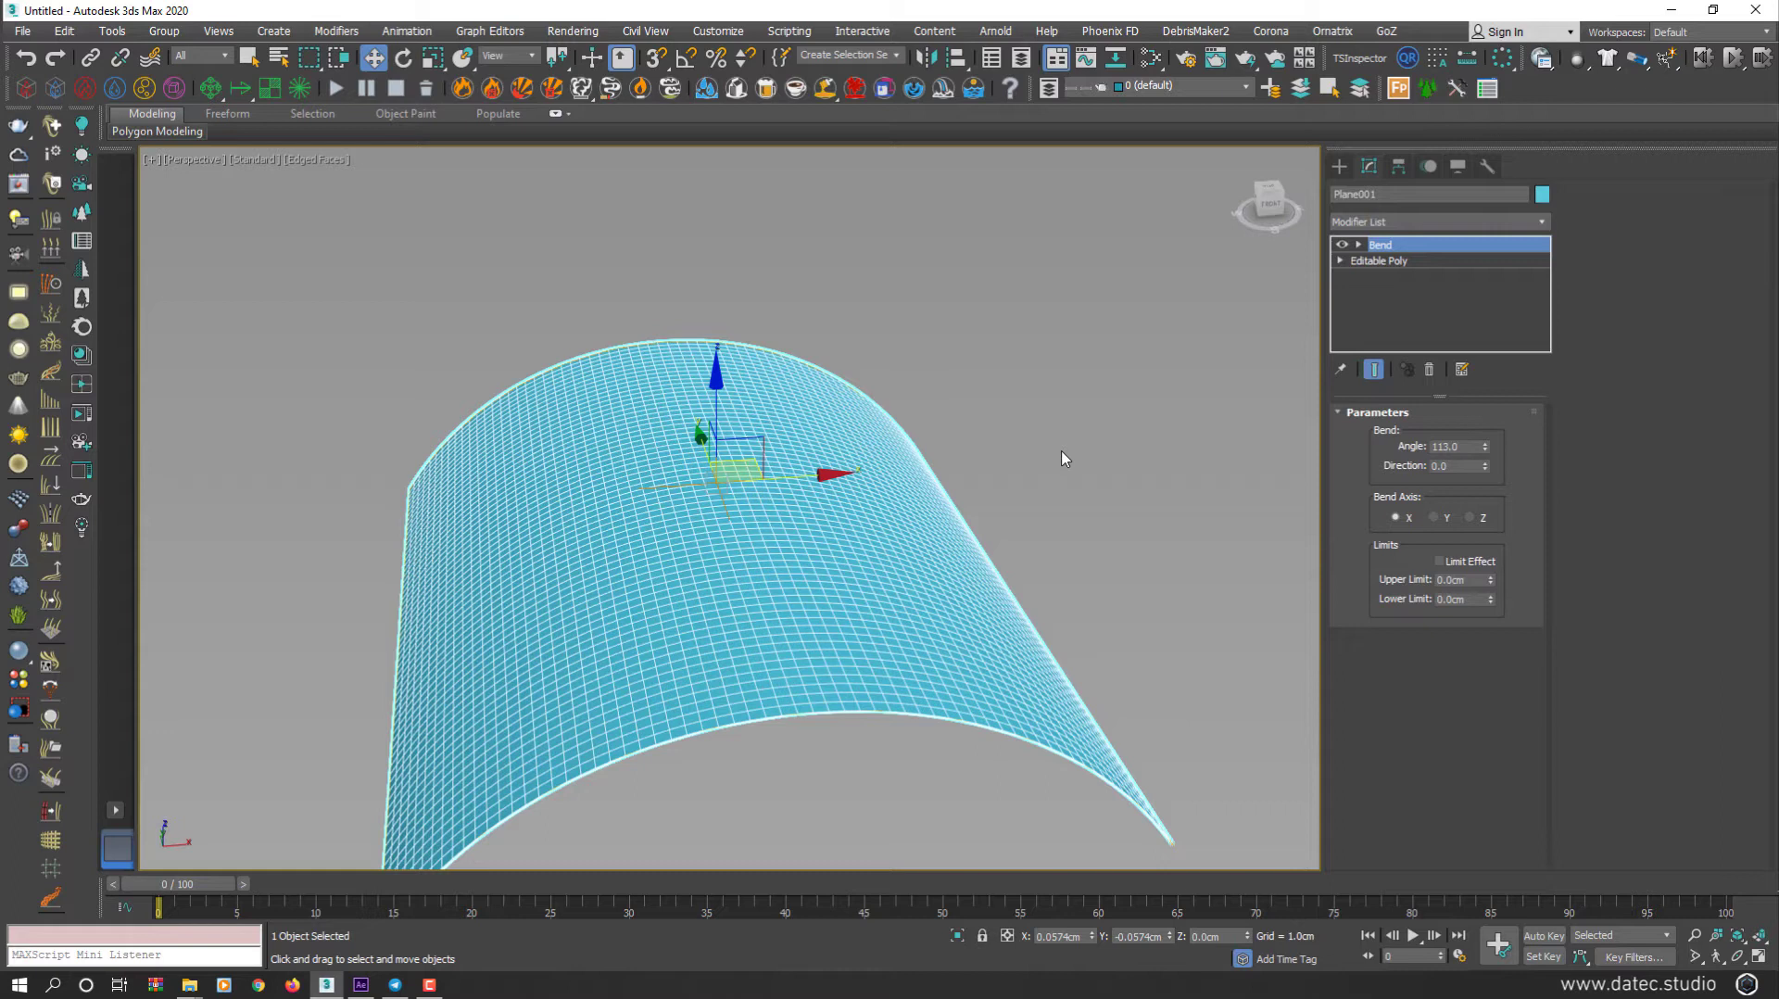
left_click(1430, 370)
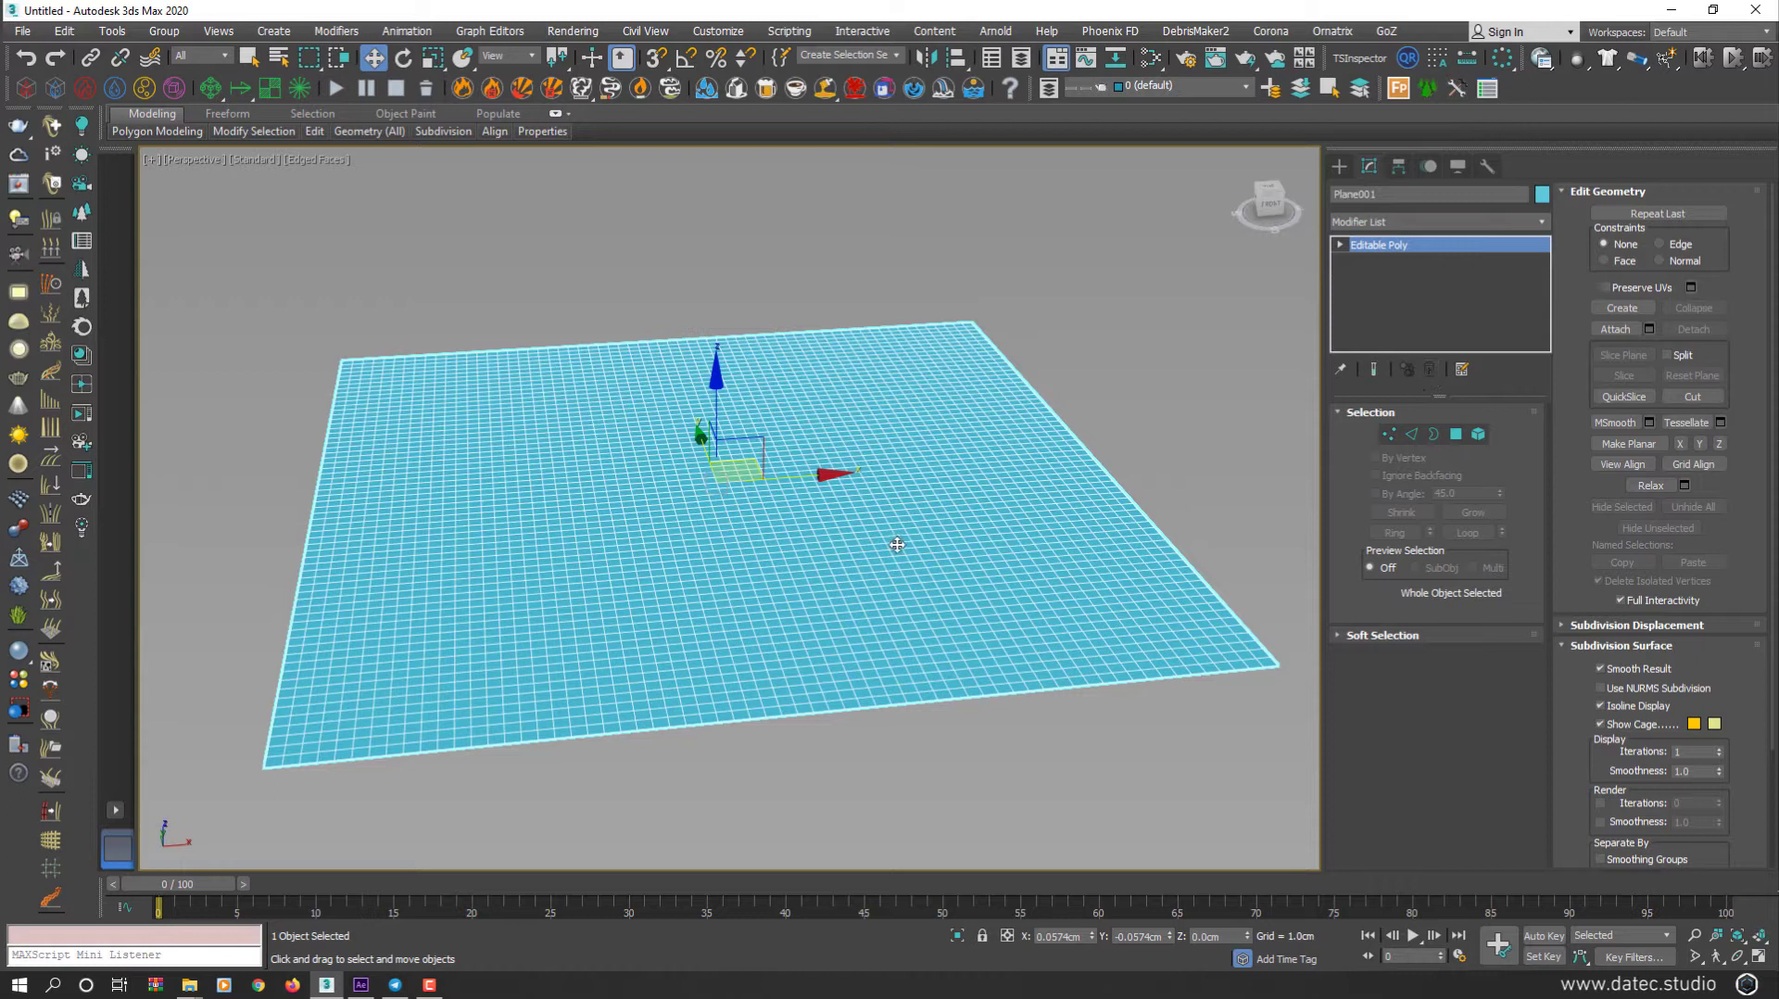
Step: Apply an FFD 3x3x3 modifier to the dense Editable Poly plane
middle_click_drag(895, 539, 885, 535, "alt")
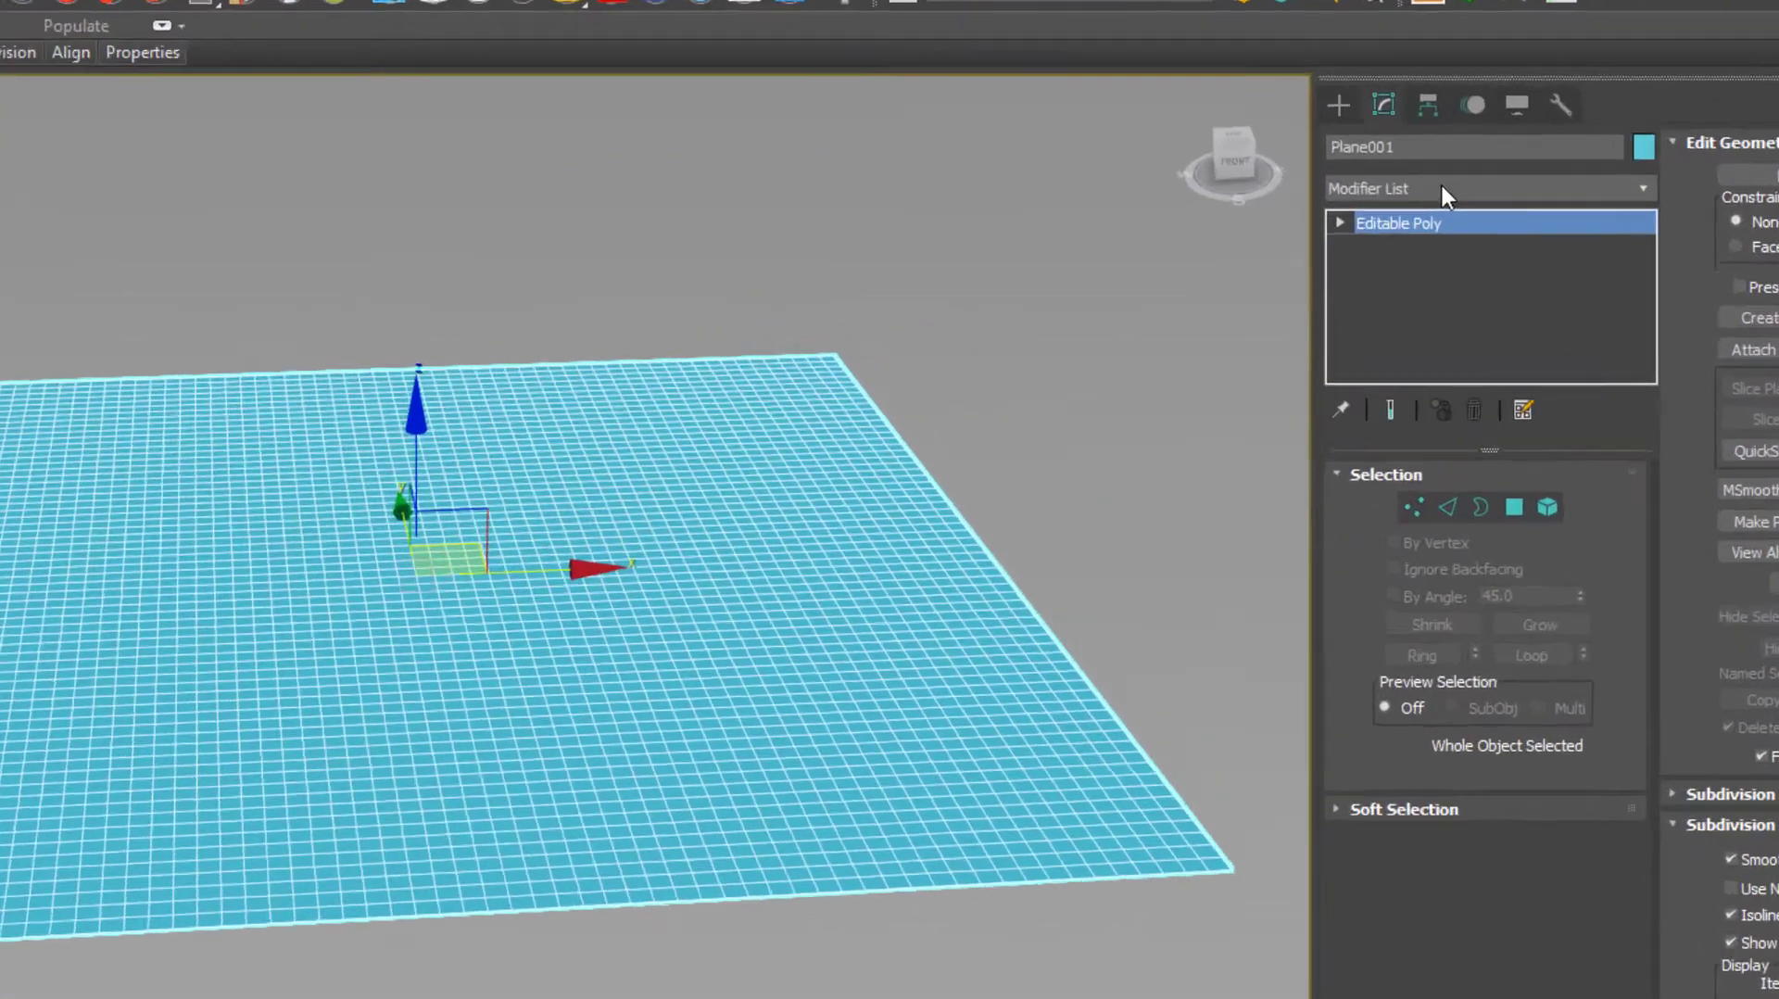
left_click(1409, 223)
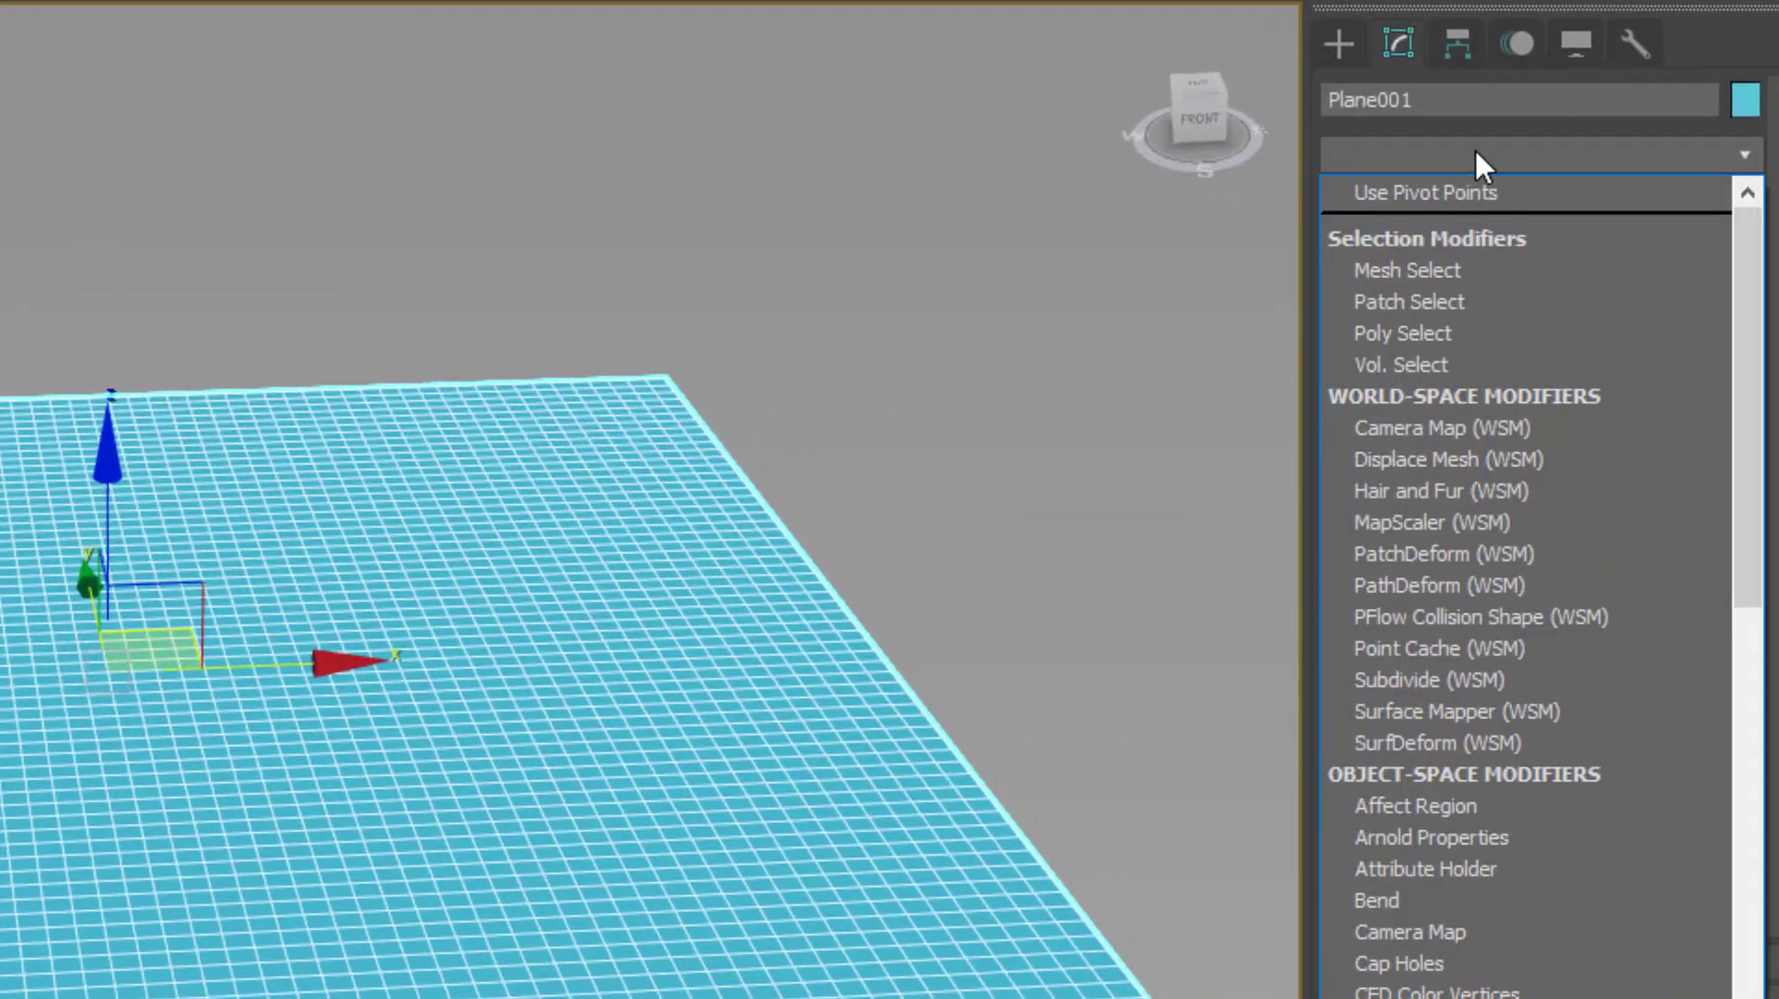
key("f")
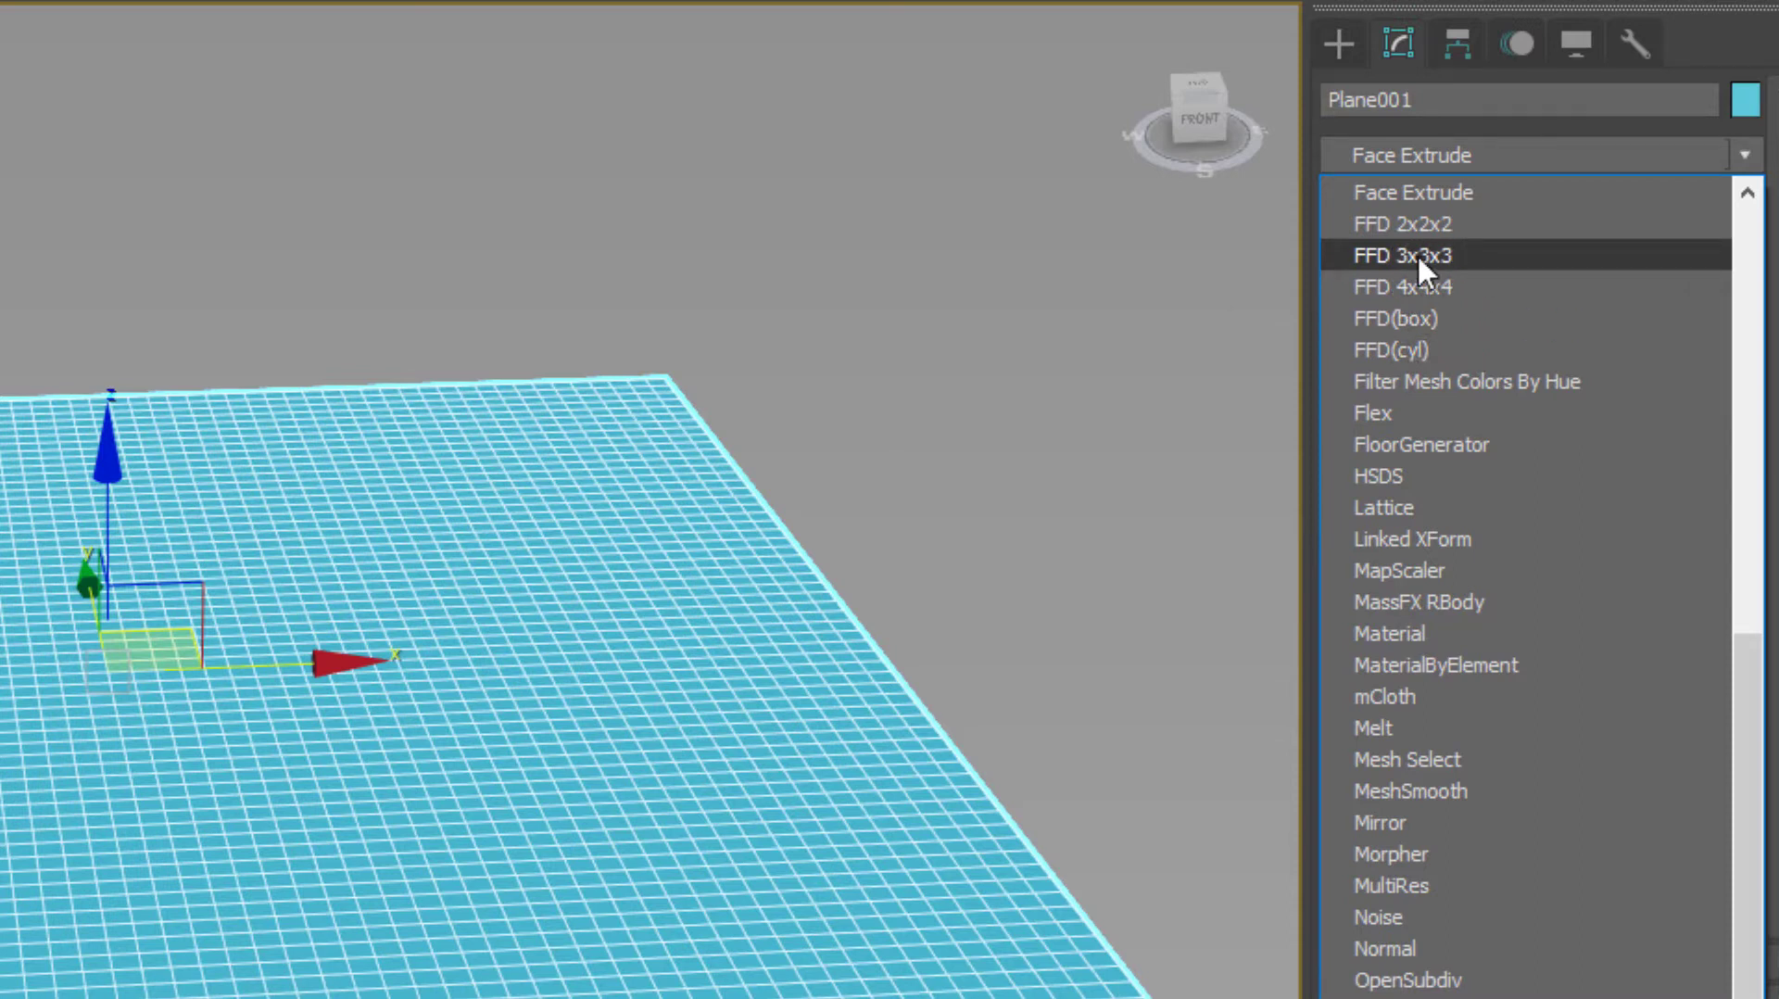
left_click(1483, 259)
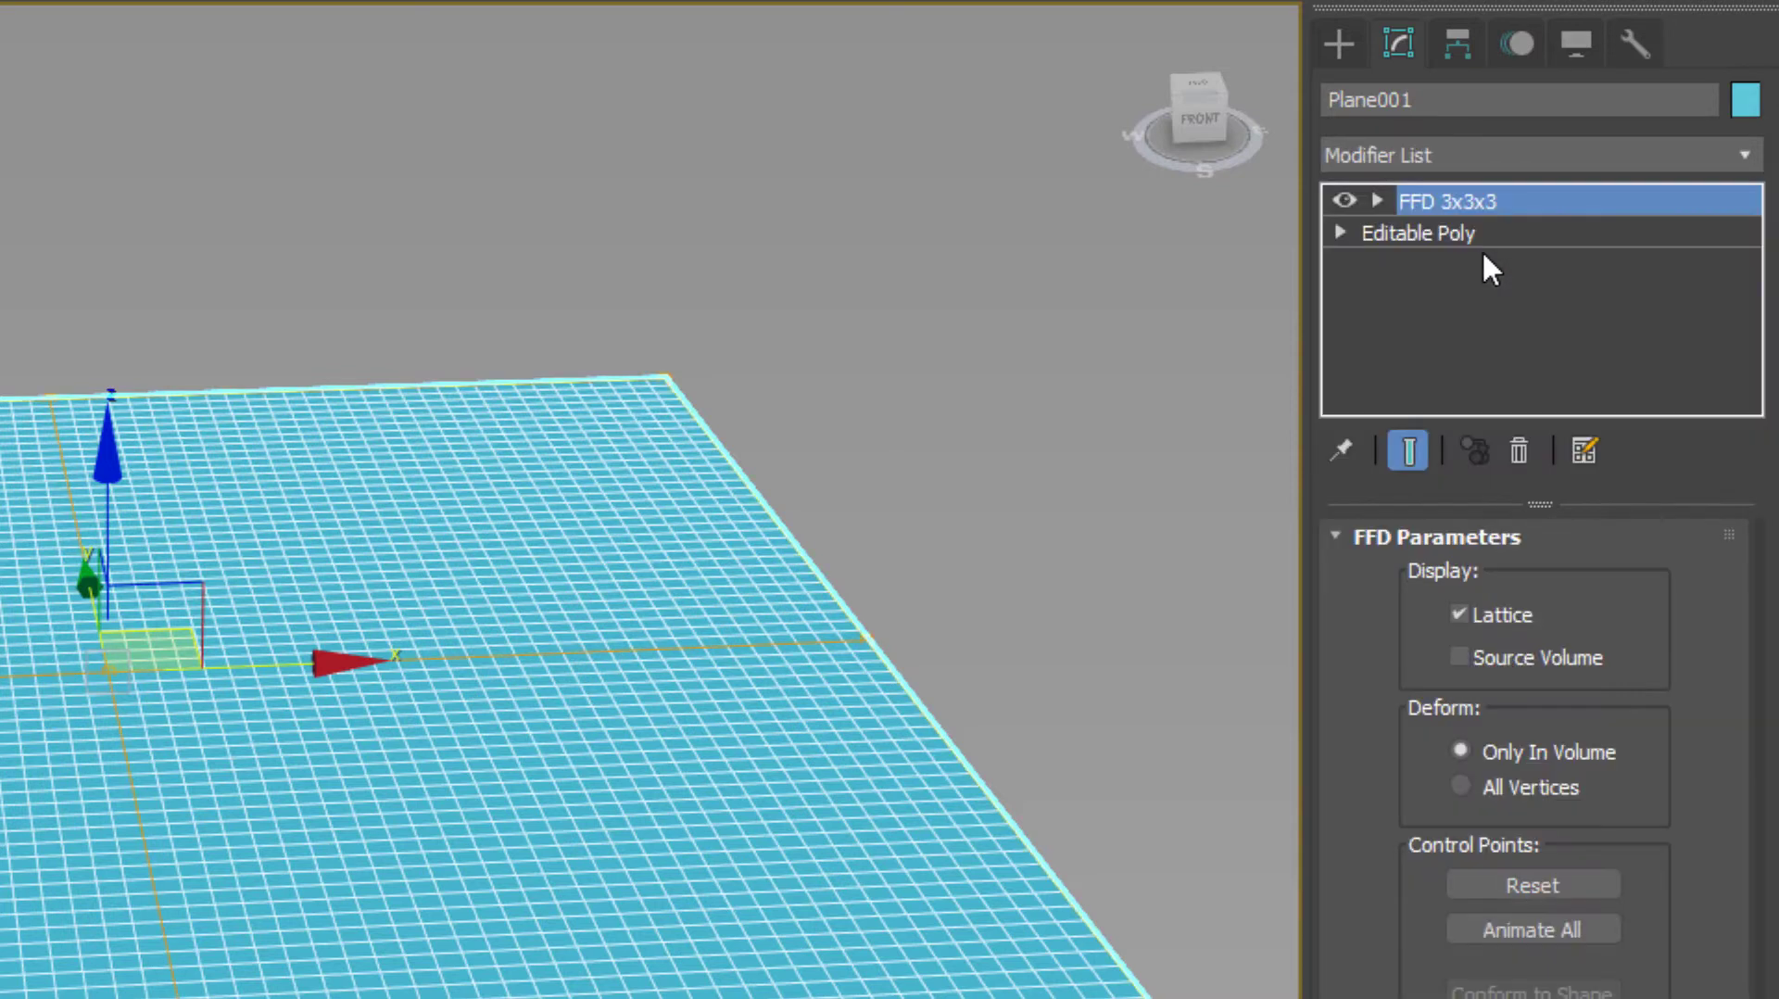
Step: Examine the Control Points, Lattice and Set Volume sub-levels of the FFD 3x3x3 modifier
left_click(1378, 201)
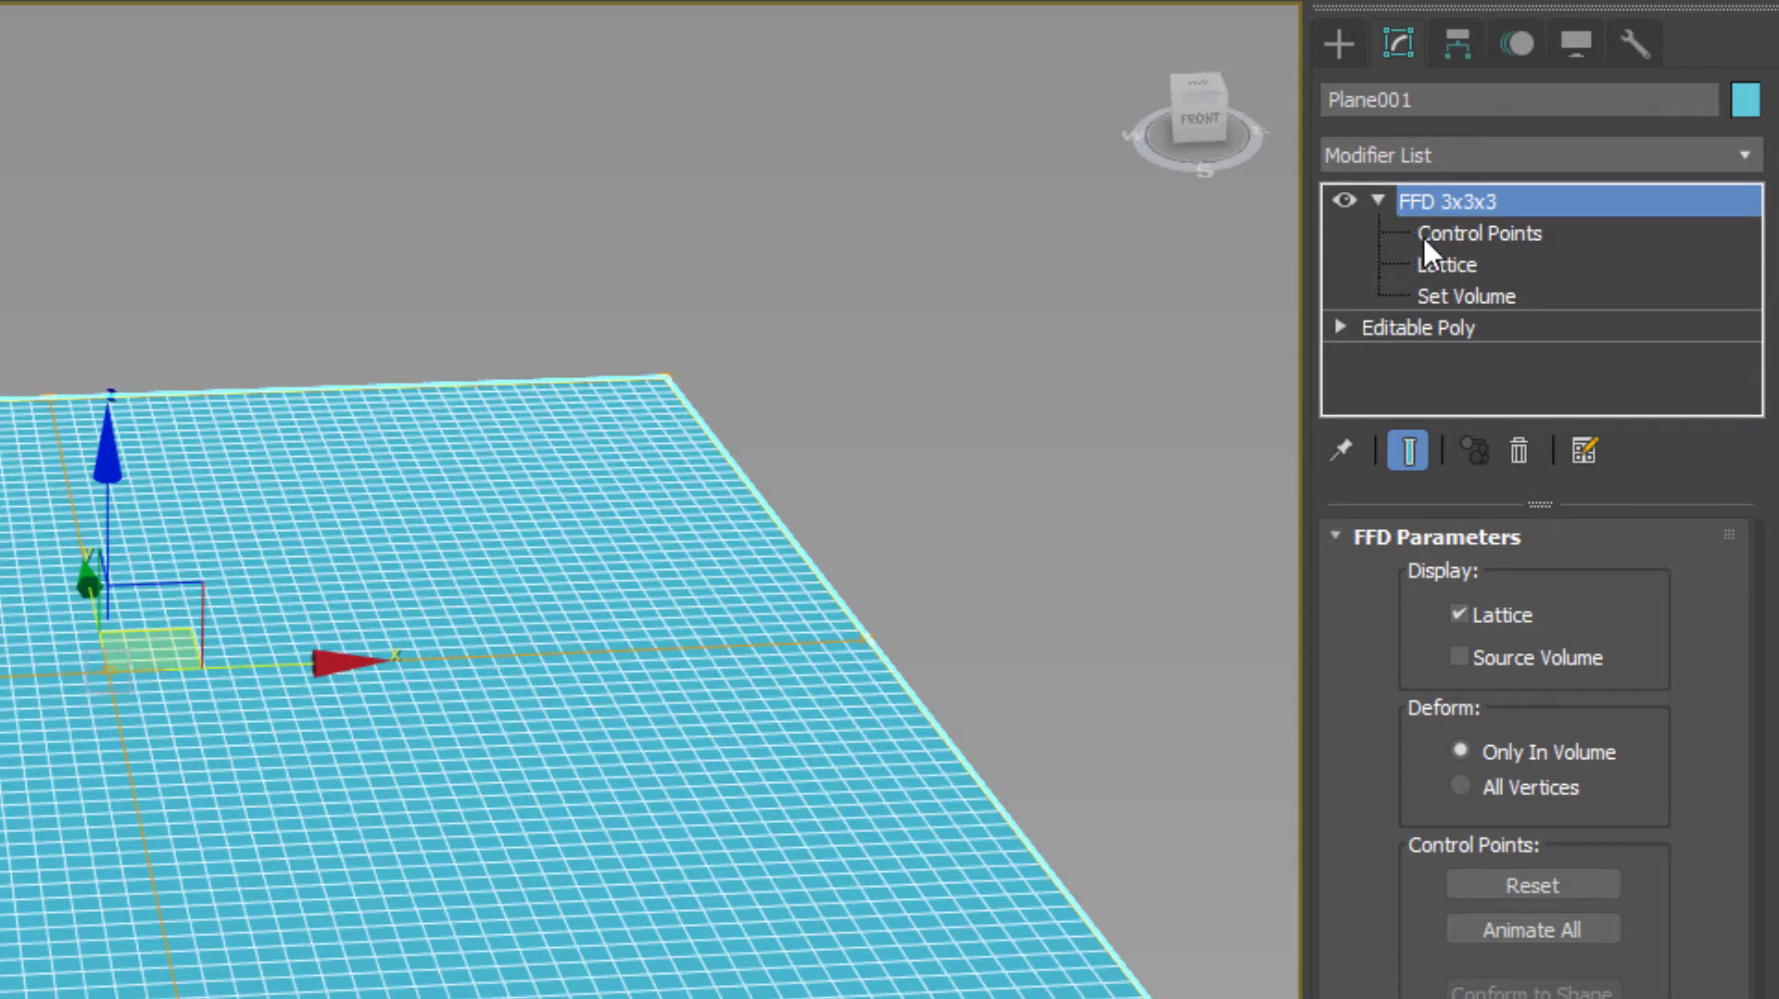
left_click(1530, 231)
left_click(1482, 265)
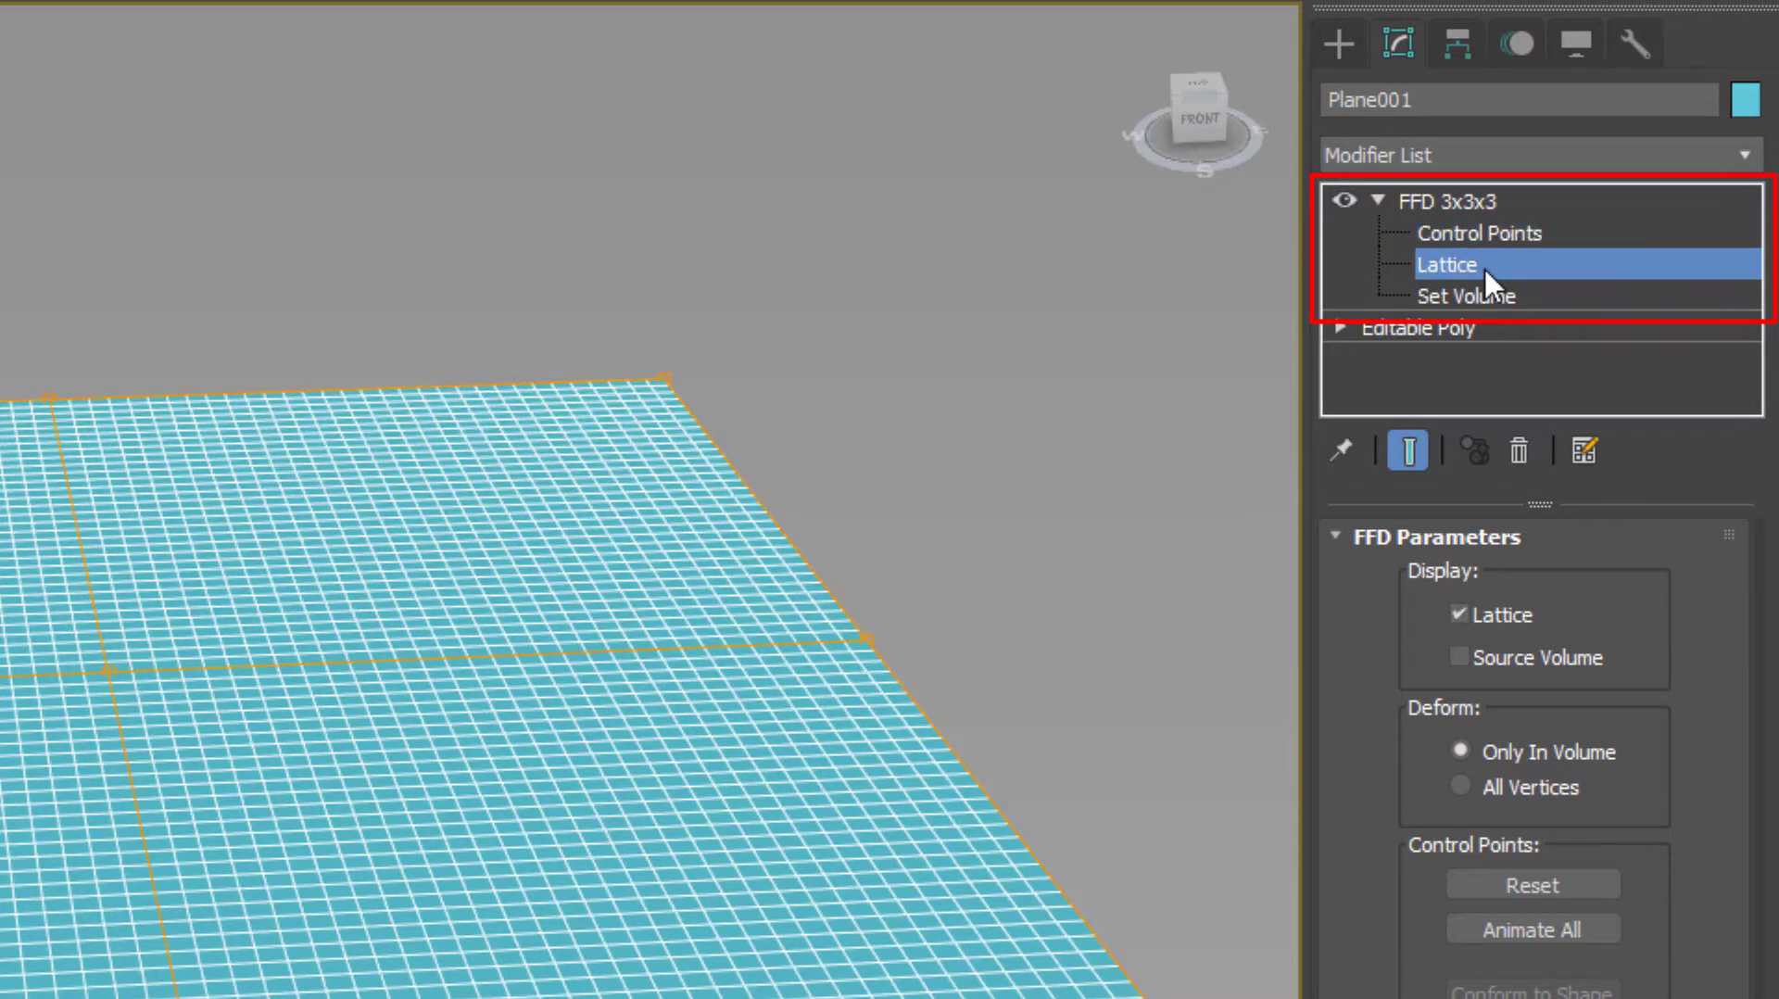
left_click(1515, 296)
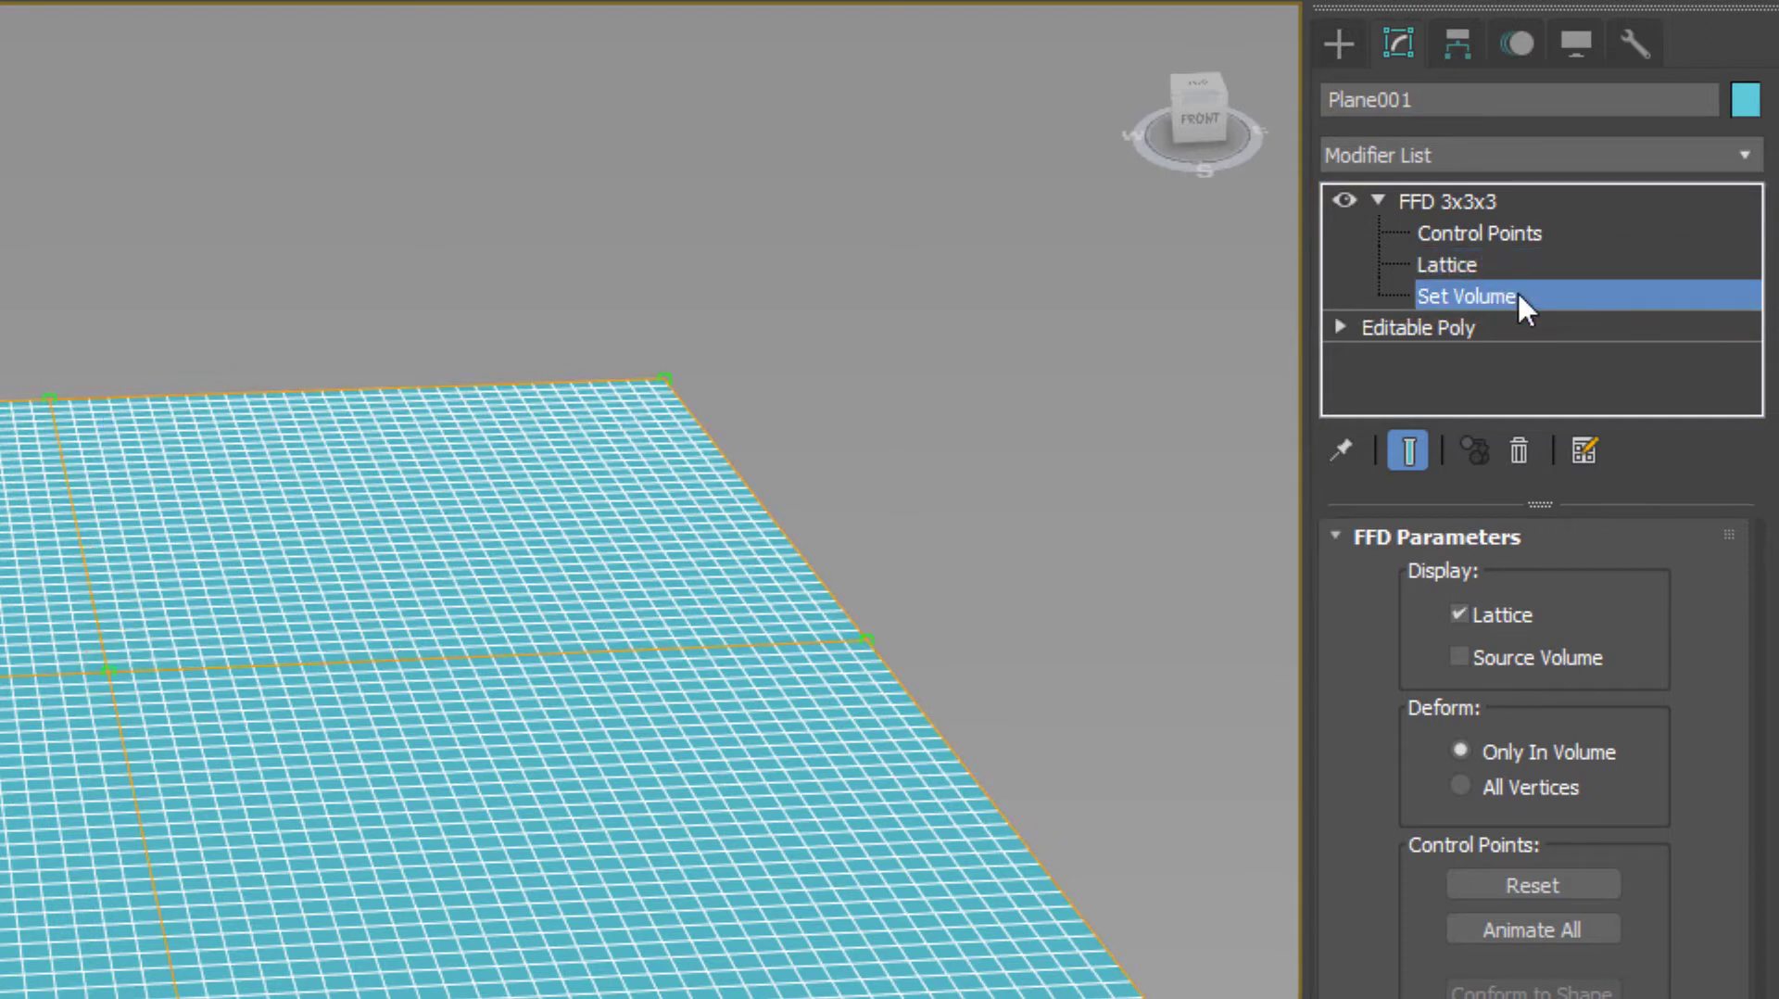
left_click(1542, 232)
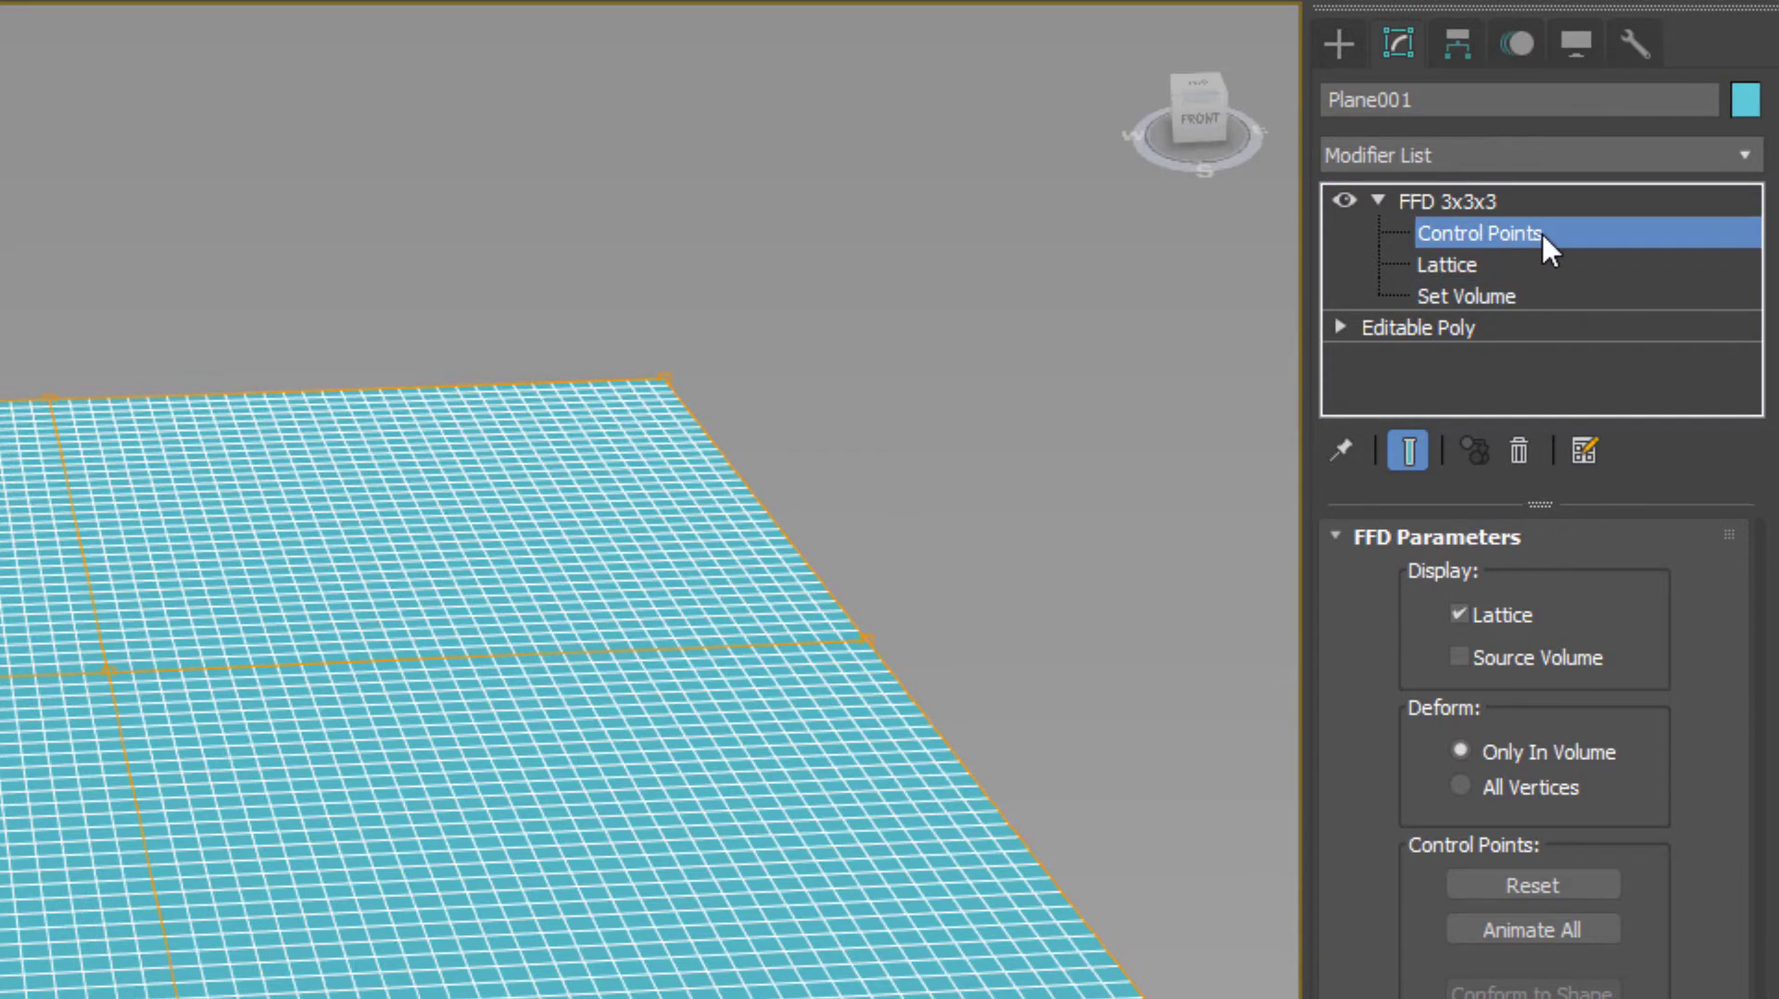
left_click(1377, 200)
left_click(1463, 197)
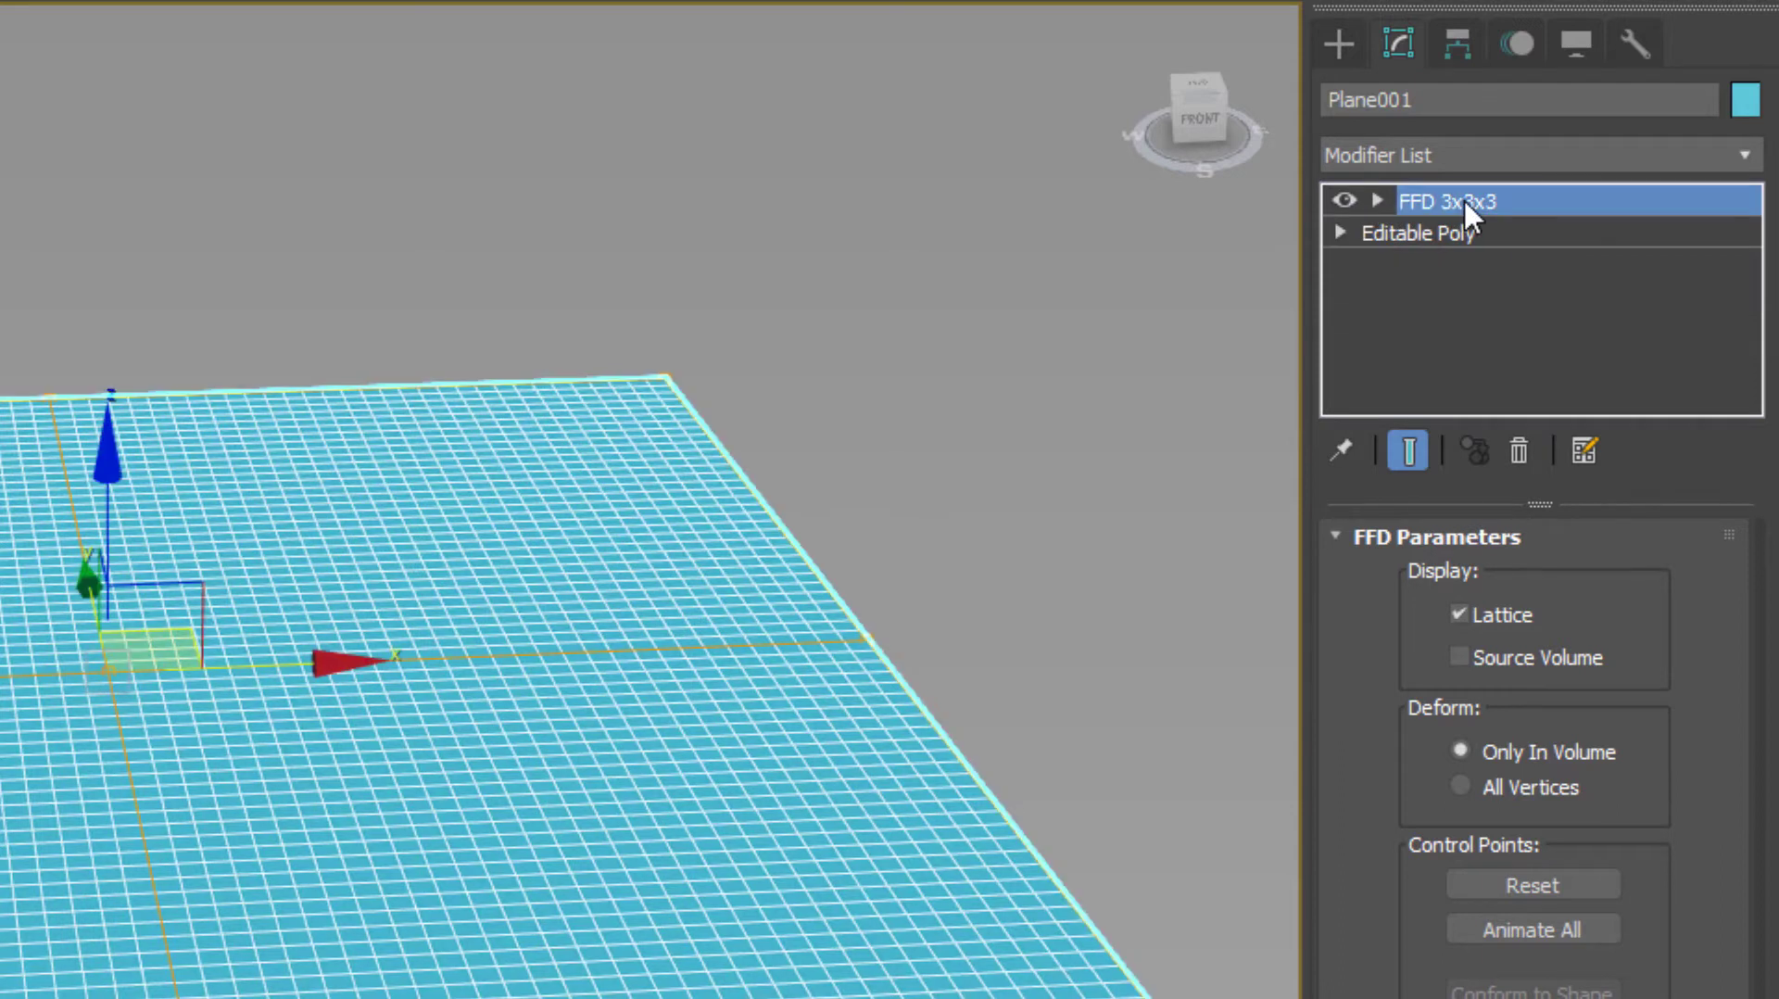
Step: Raise the middle row of FFD control points along Z to about 6.18 cm to arch the plane
left_click(1494, 266)
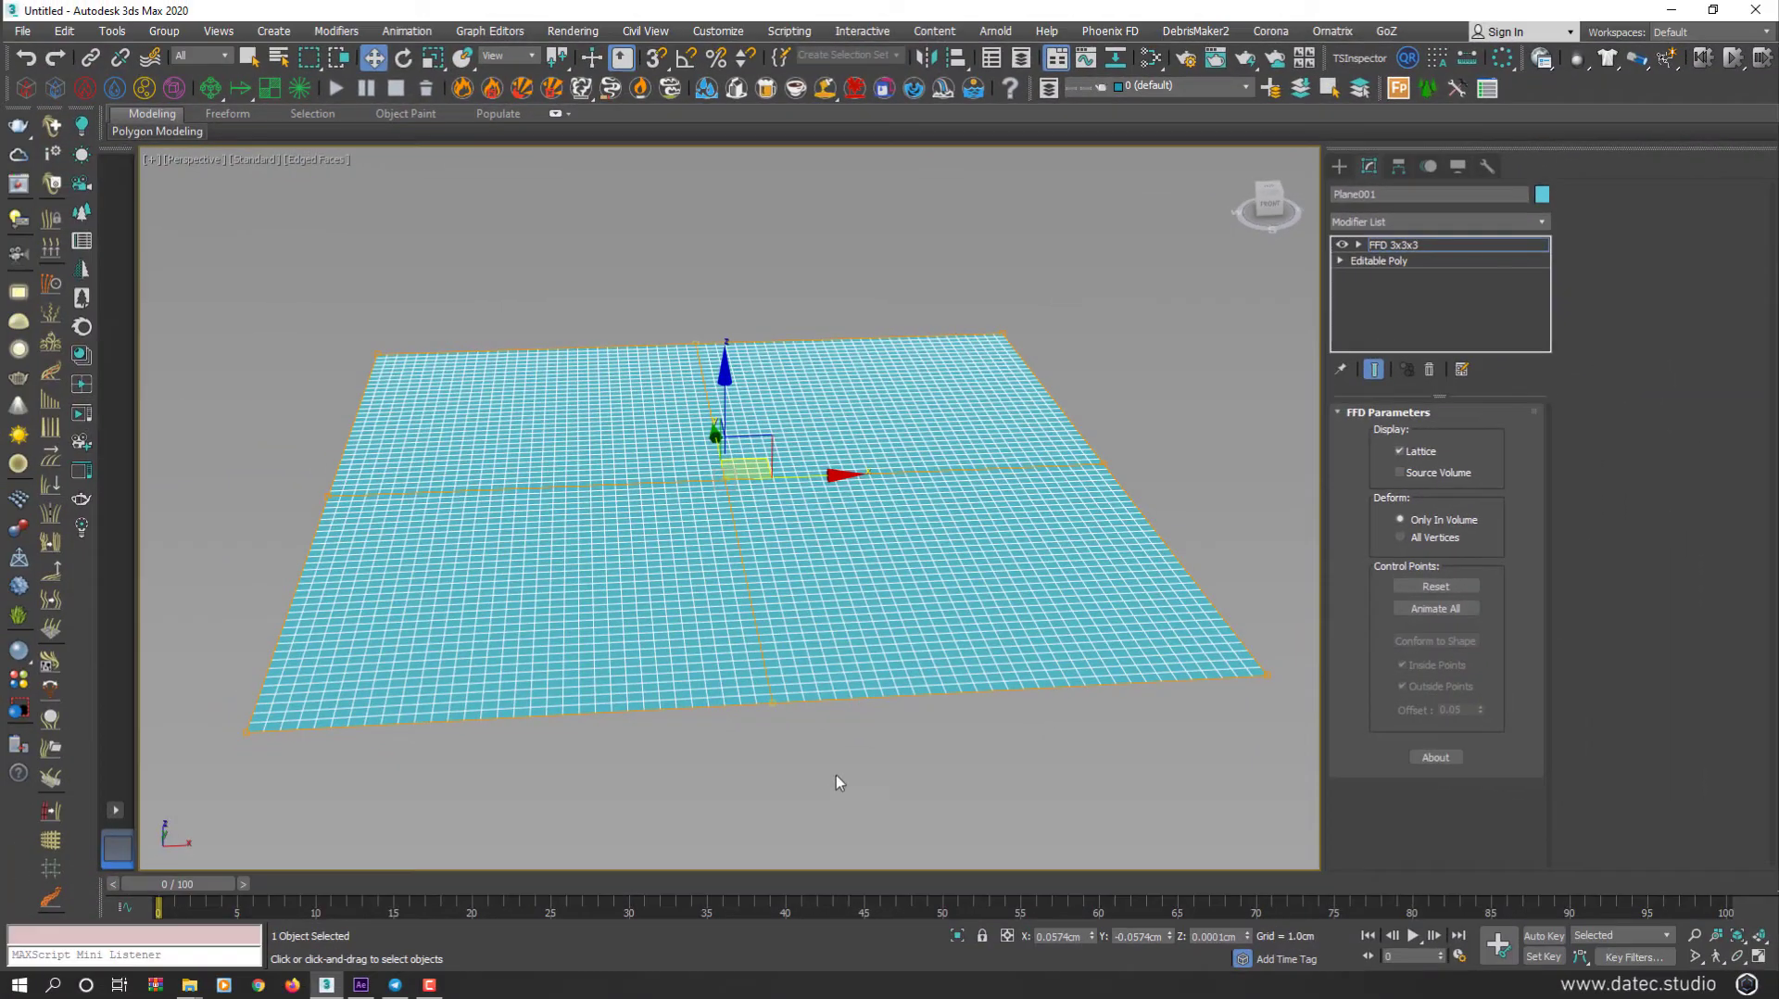
middle_click_drag(746, 635, 751, 614, "alt")
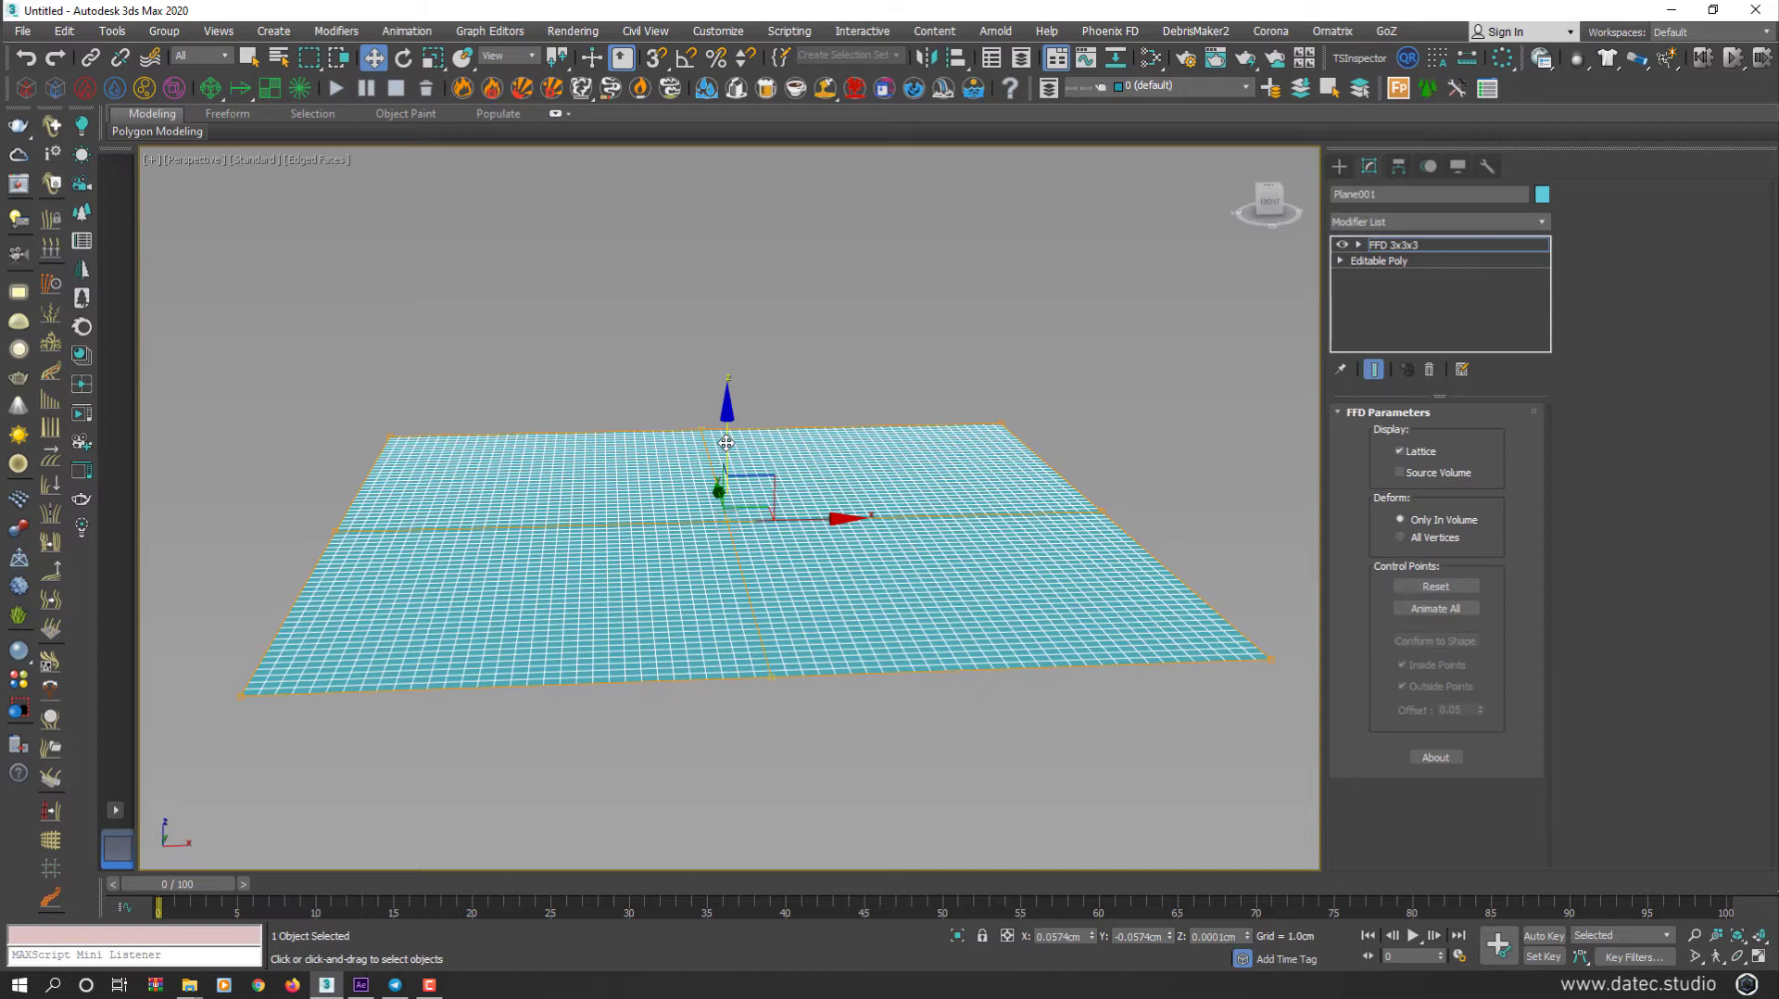
left_click_drag(728, 443, 735, 93)
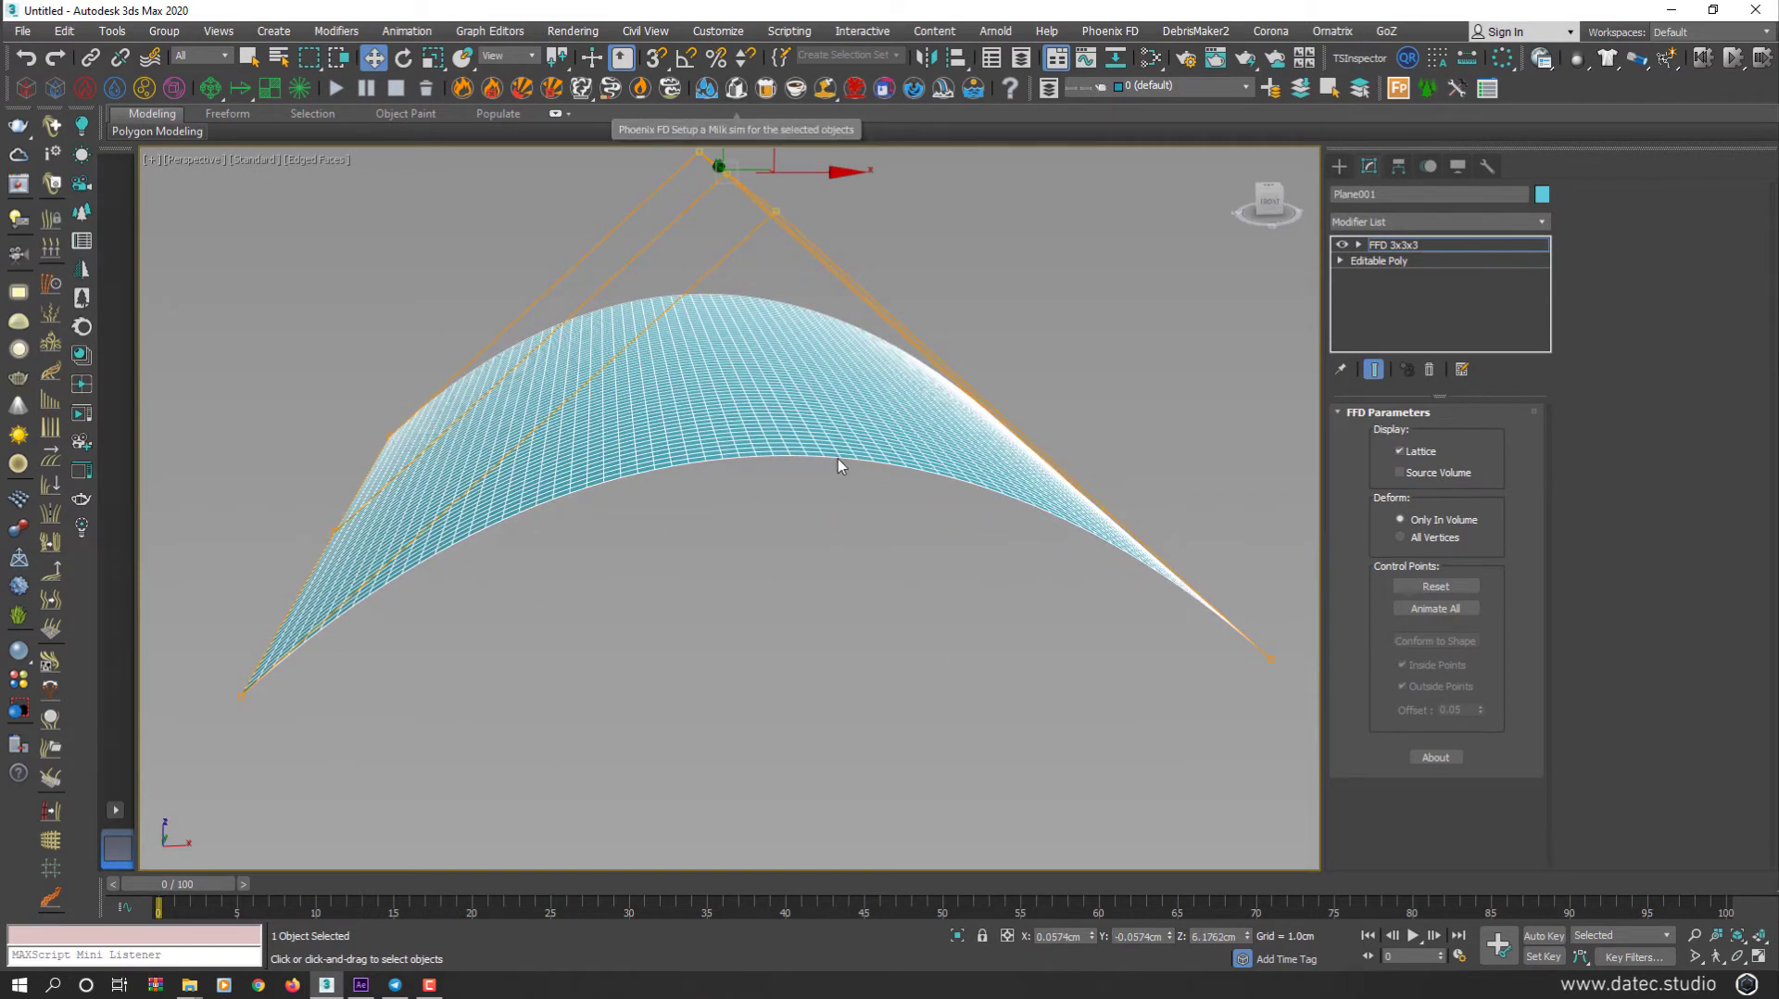
middle_click_drag(837, 459, 873, 504, "alt")
scroll(861, 510, "down", 3)
scroll(815, 522, "down", 2)
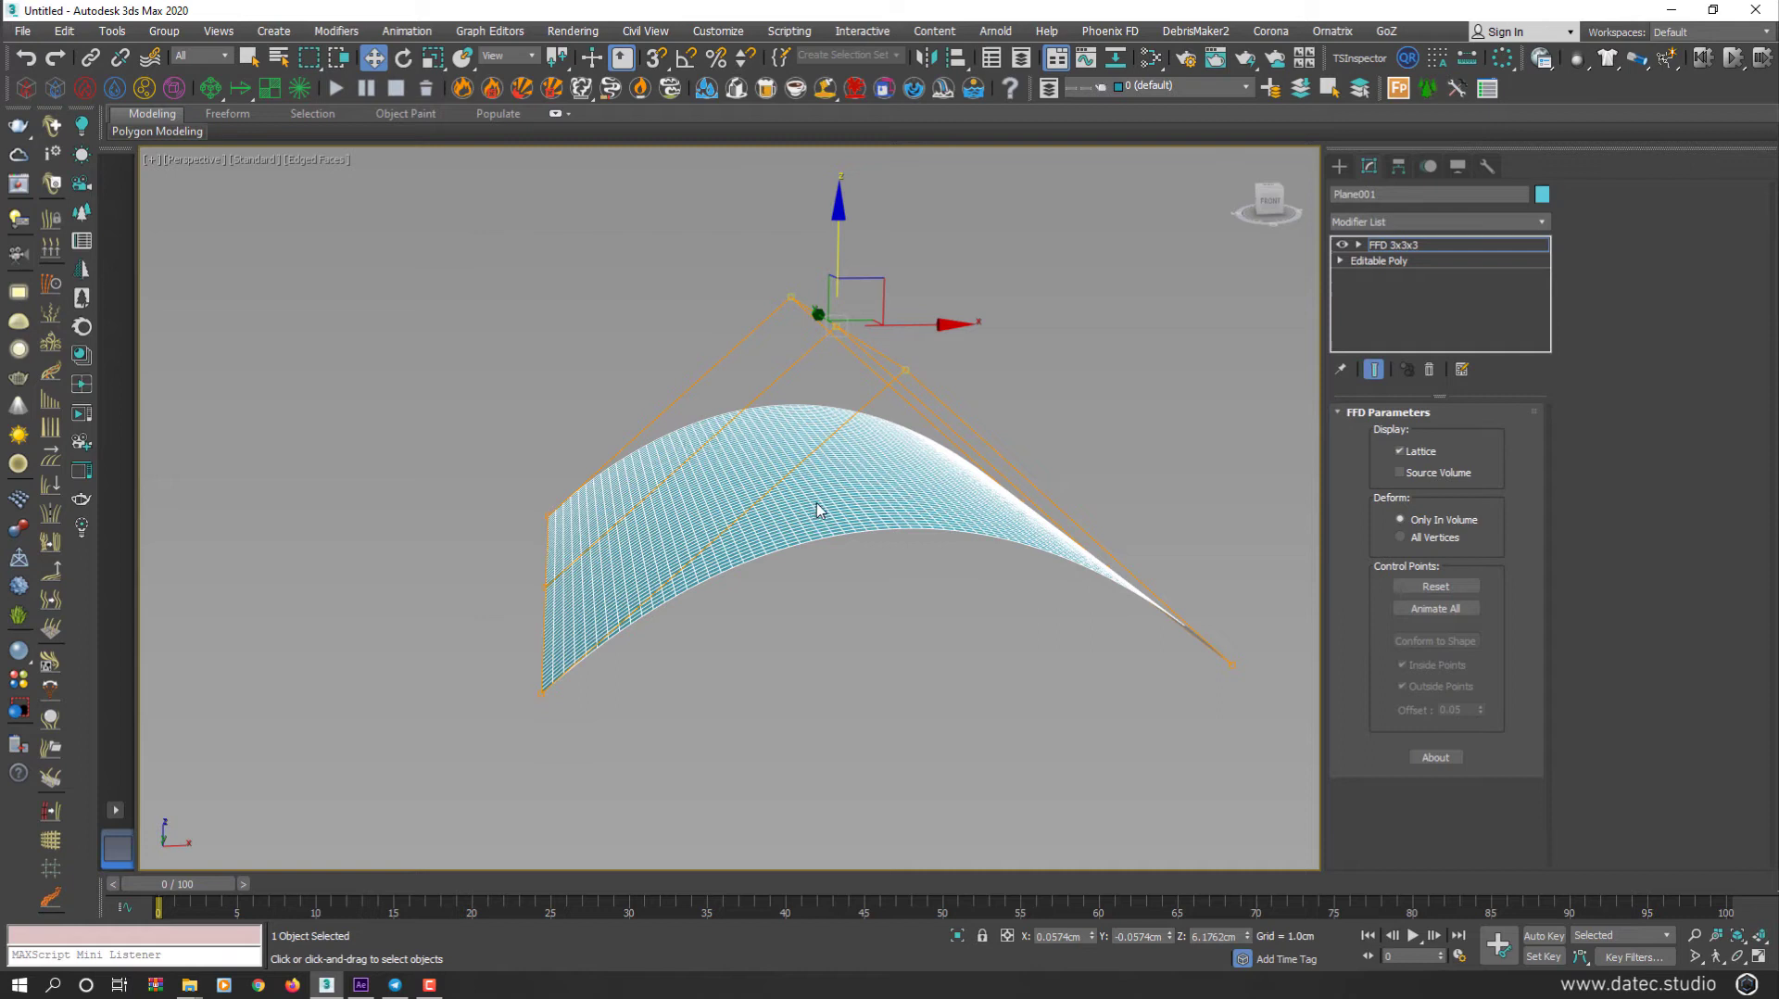
Step: Shift the raised middle row of control points along X to about -5.45 cm
middle_click_drag(818, 509, 865, 449, "alt")
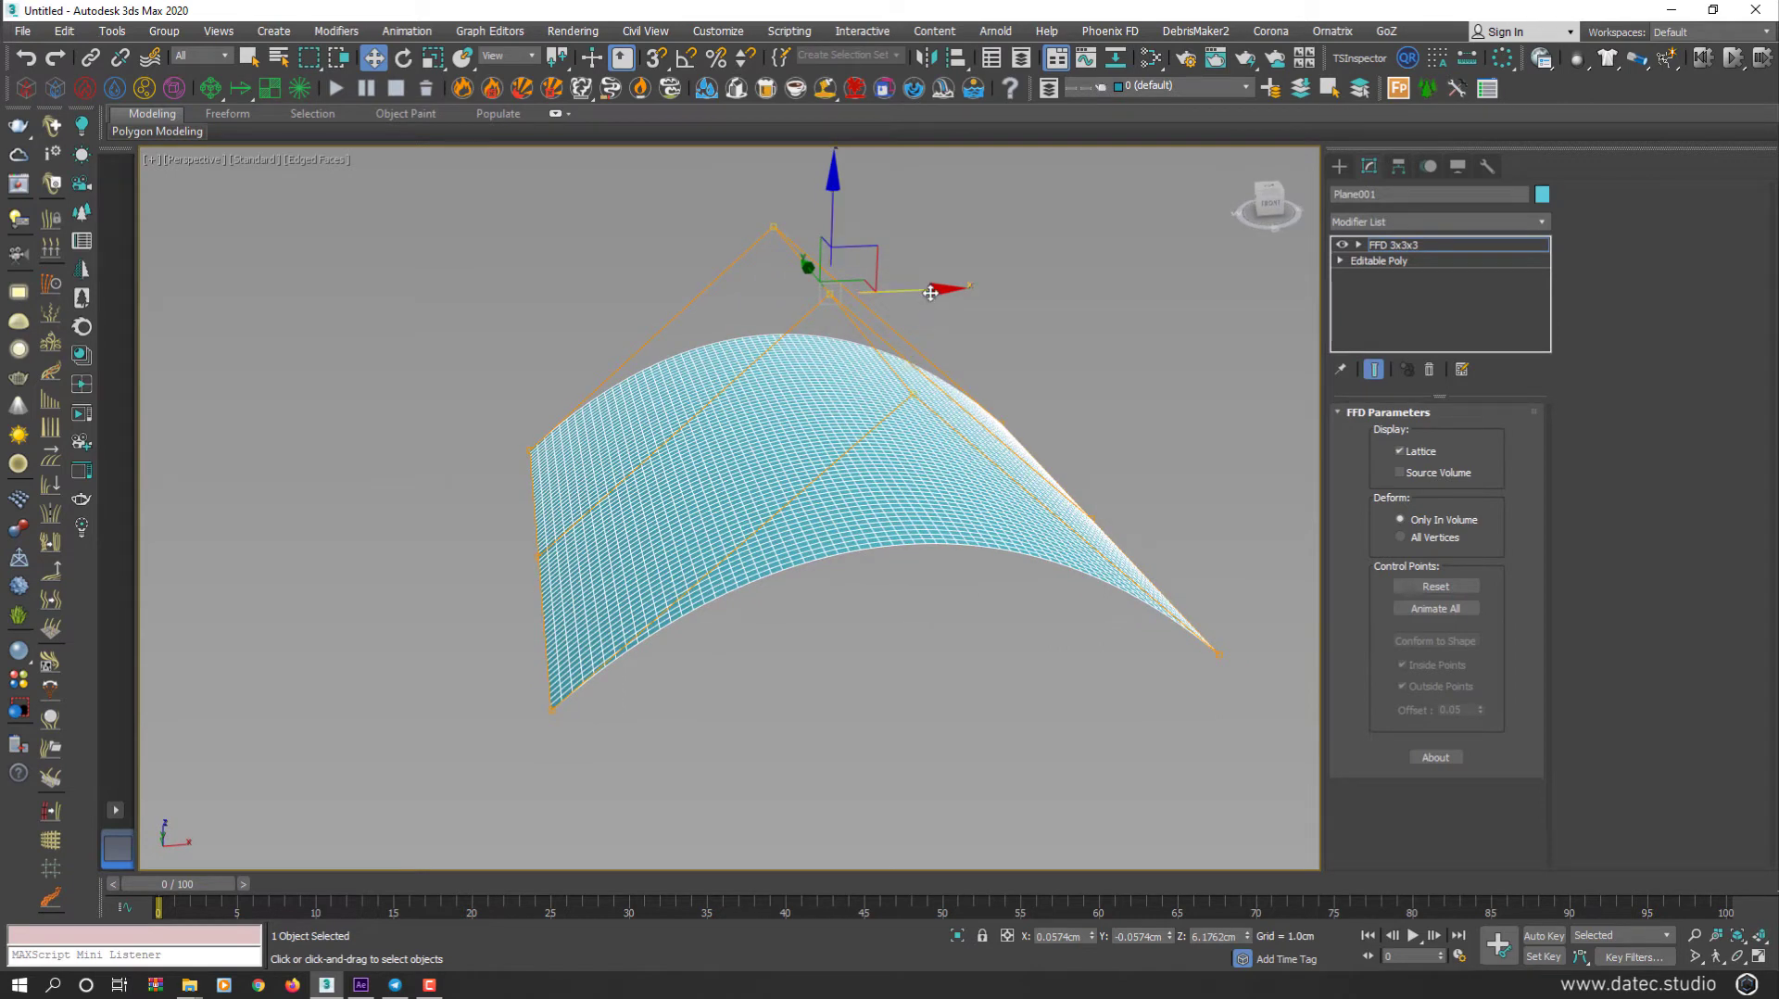
left_click_drag(930, 292, 693, 361)
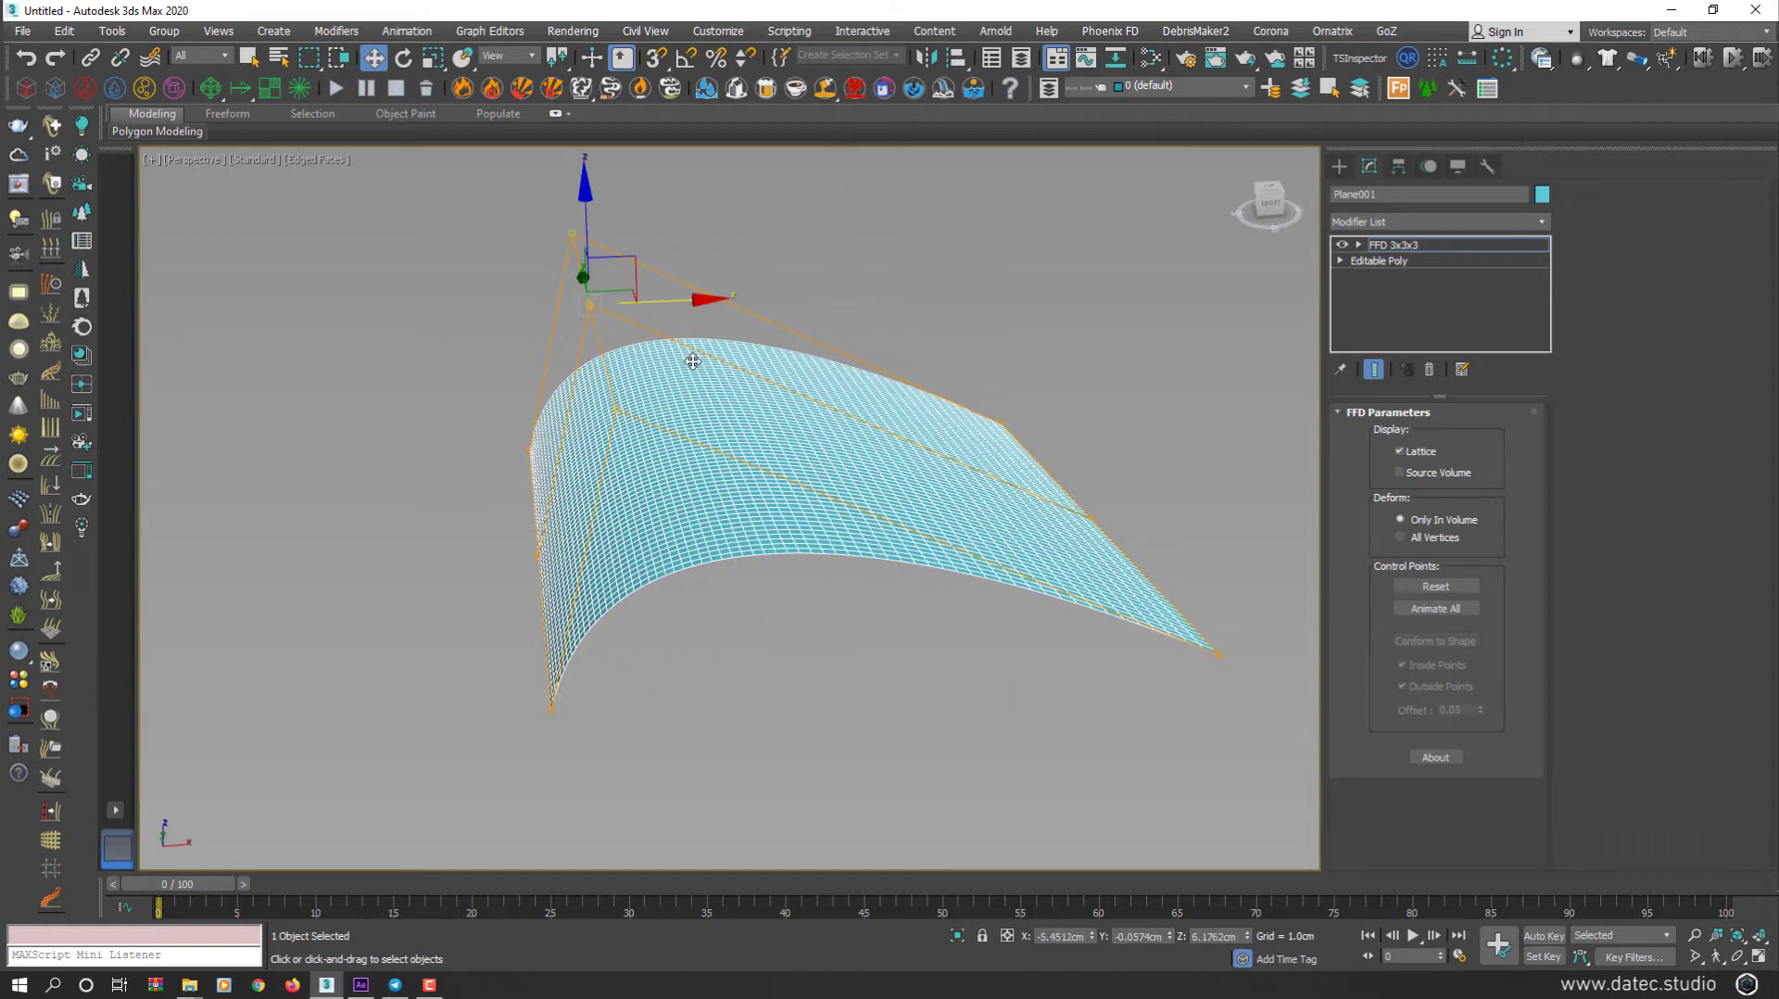
middle_click_drag(694, 373, 769, 382, "alt")
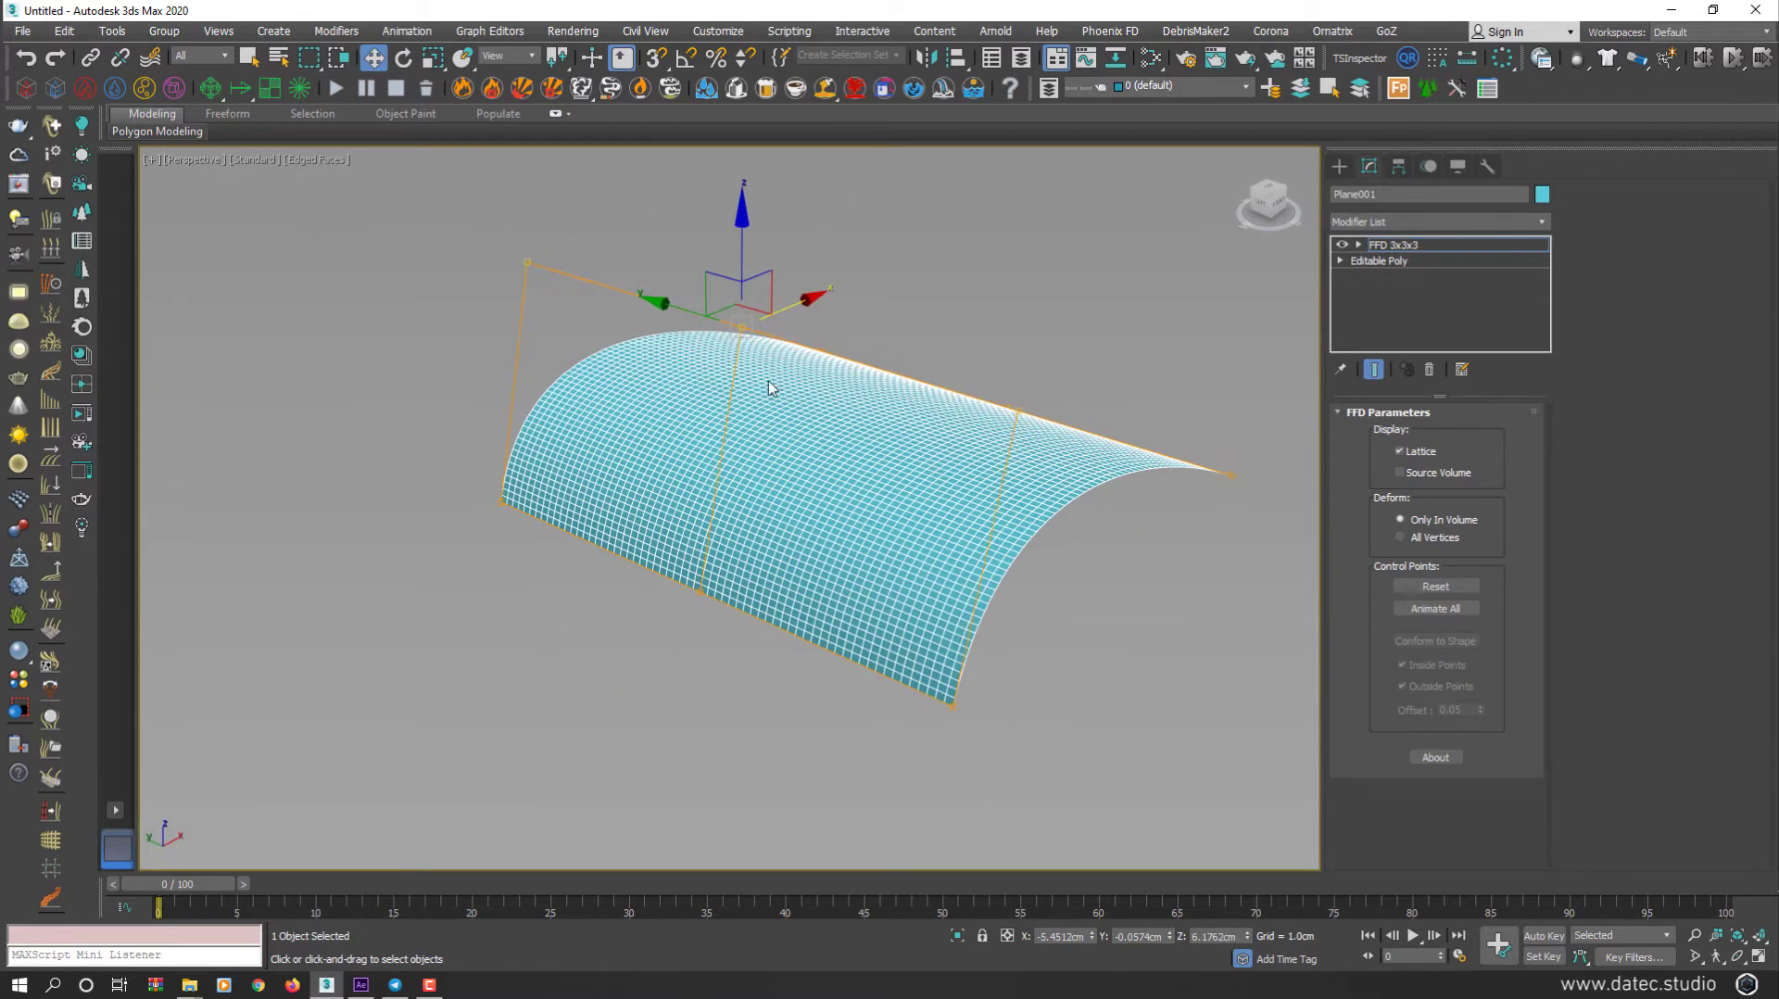
Step: Scale the raised row of control points to 11 percent along Y, and delete the FFD 3x3x3 modifier
left_click(431, 67)
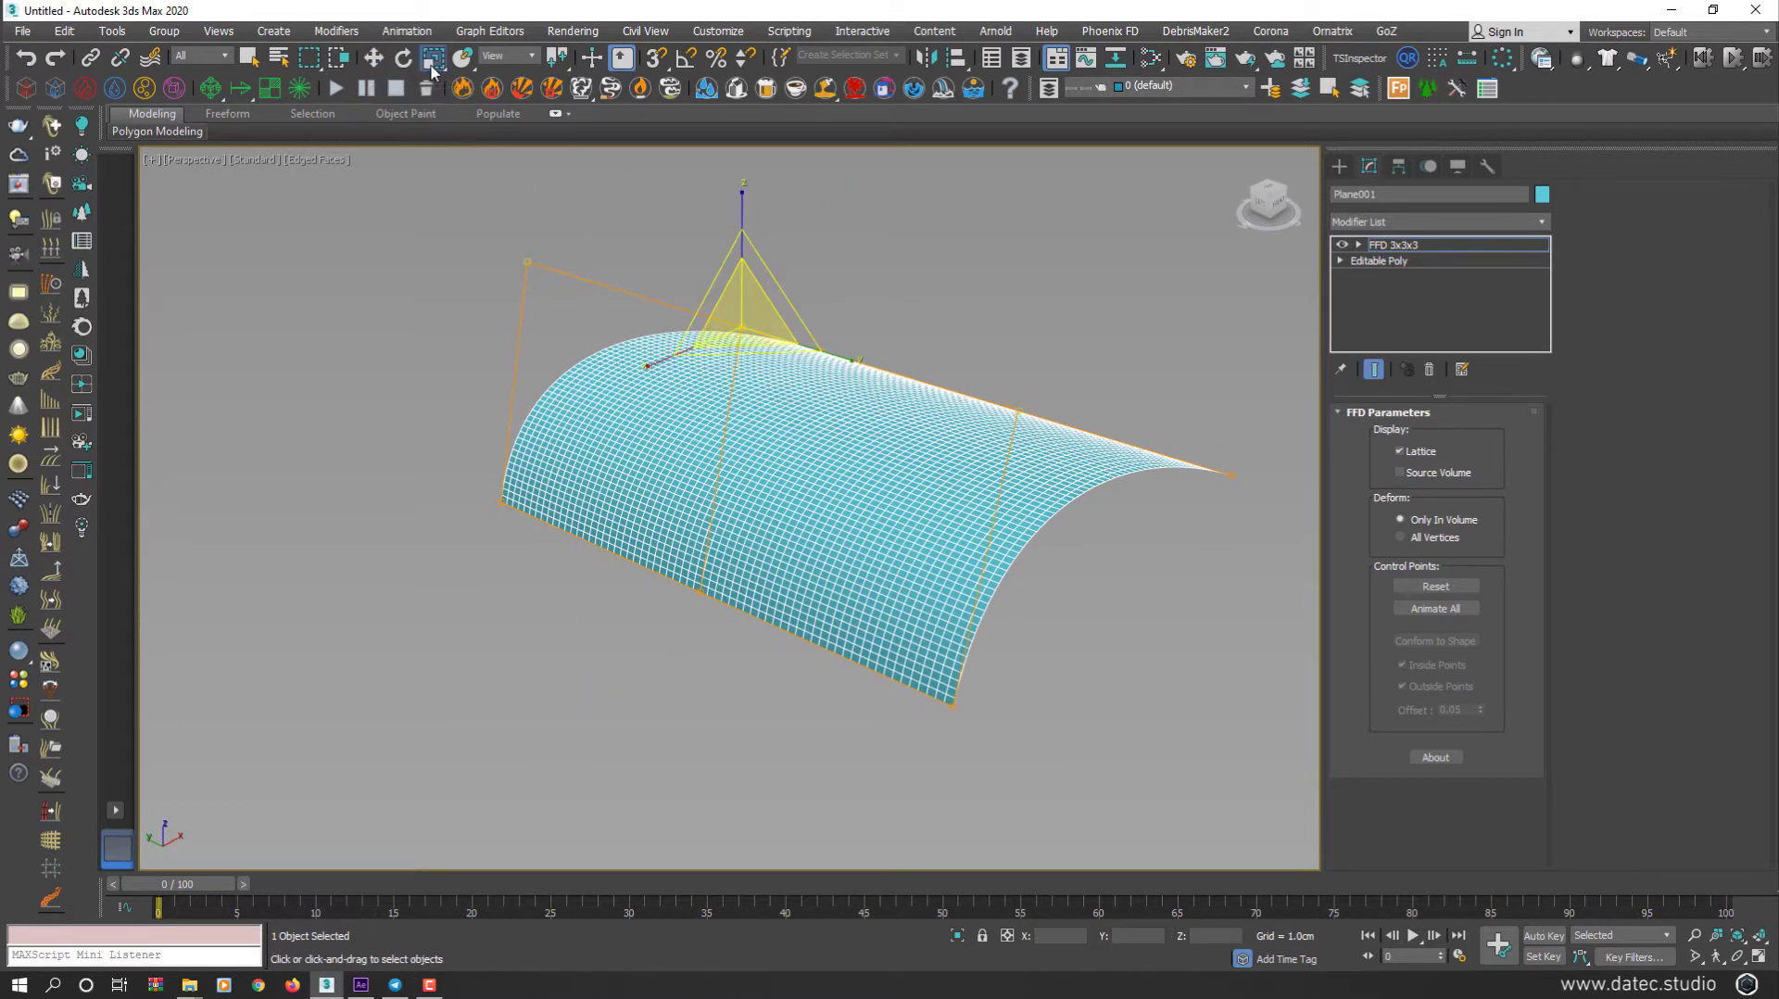
left_click_drag(846, 361, 499, 225)
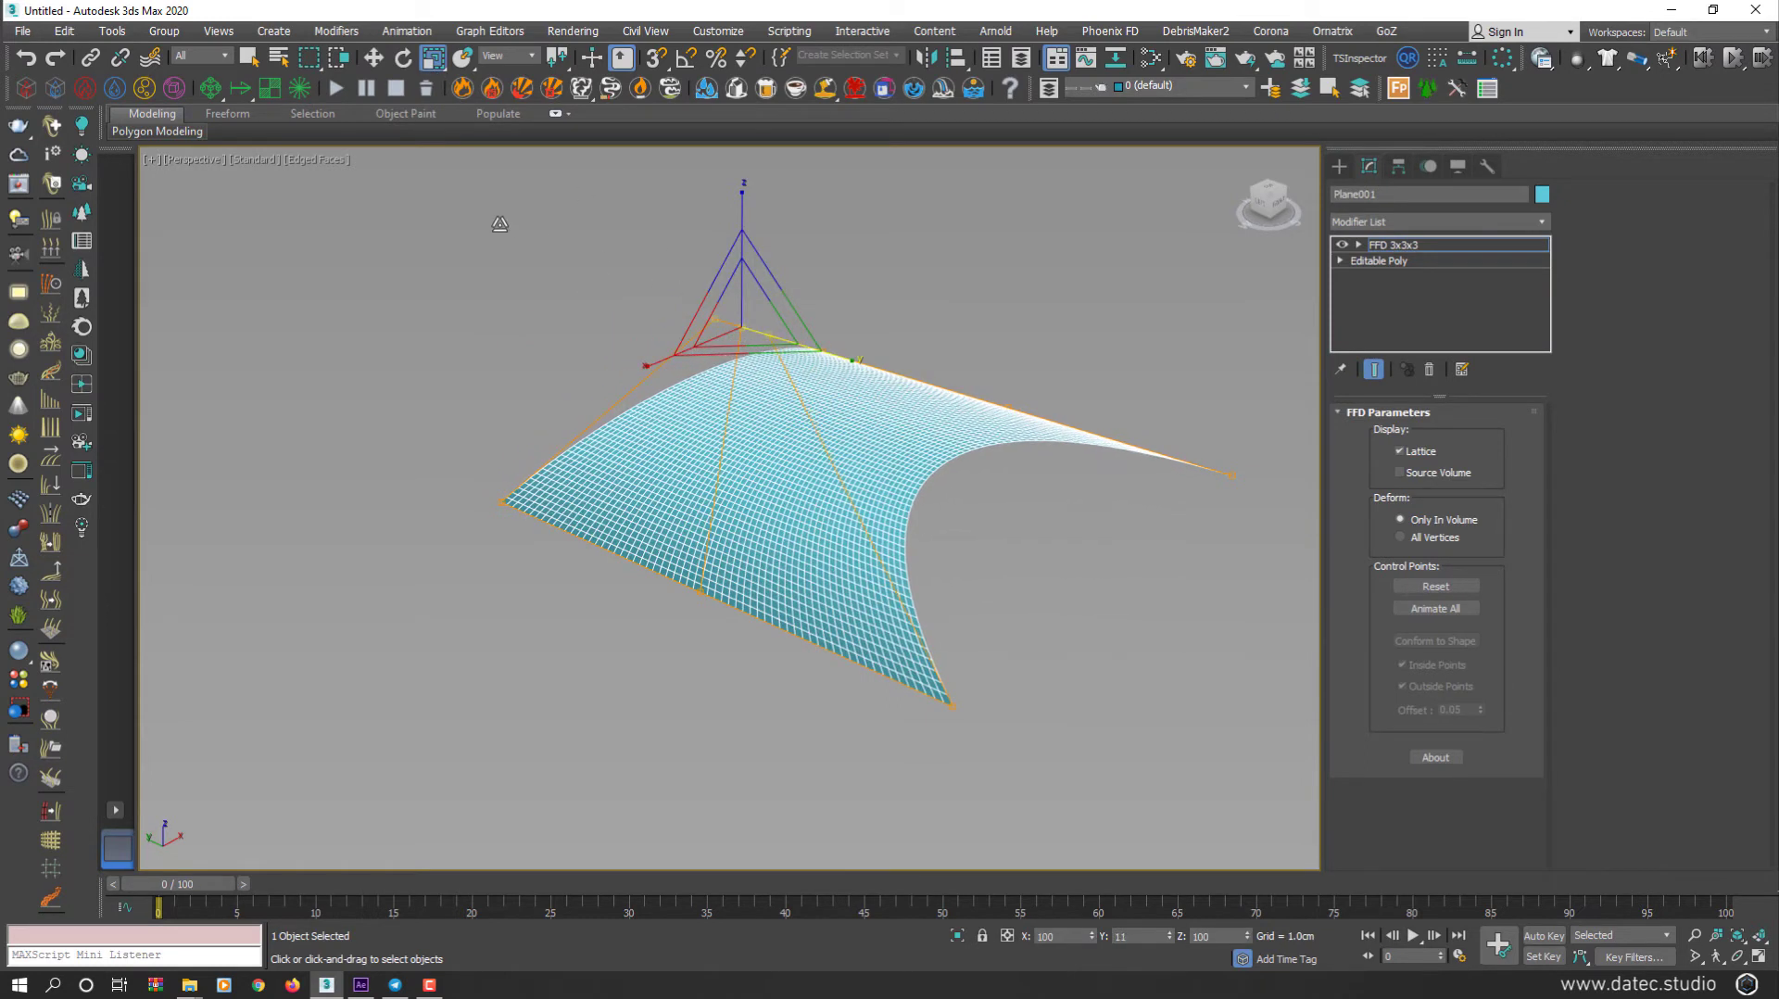
middle_click_drag(995, 508, 961, 544, "alt")
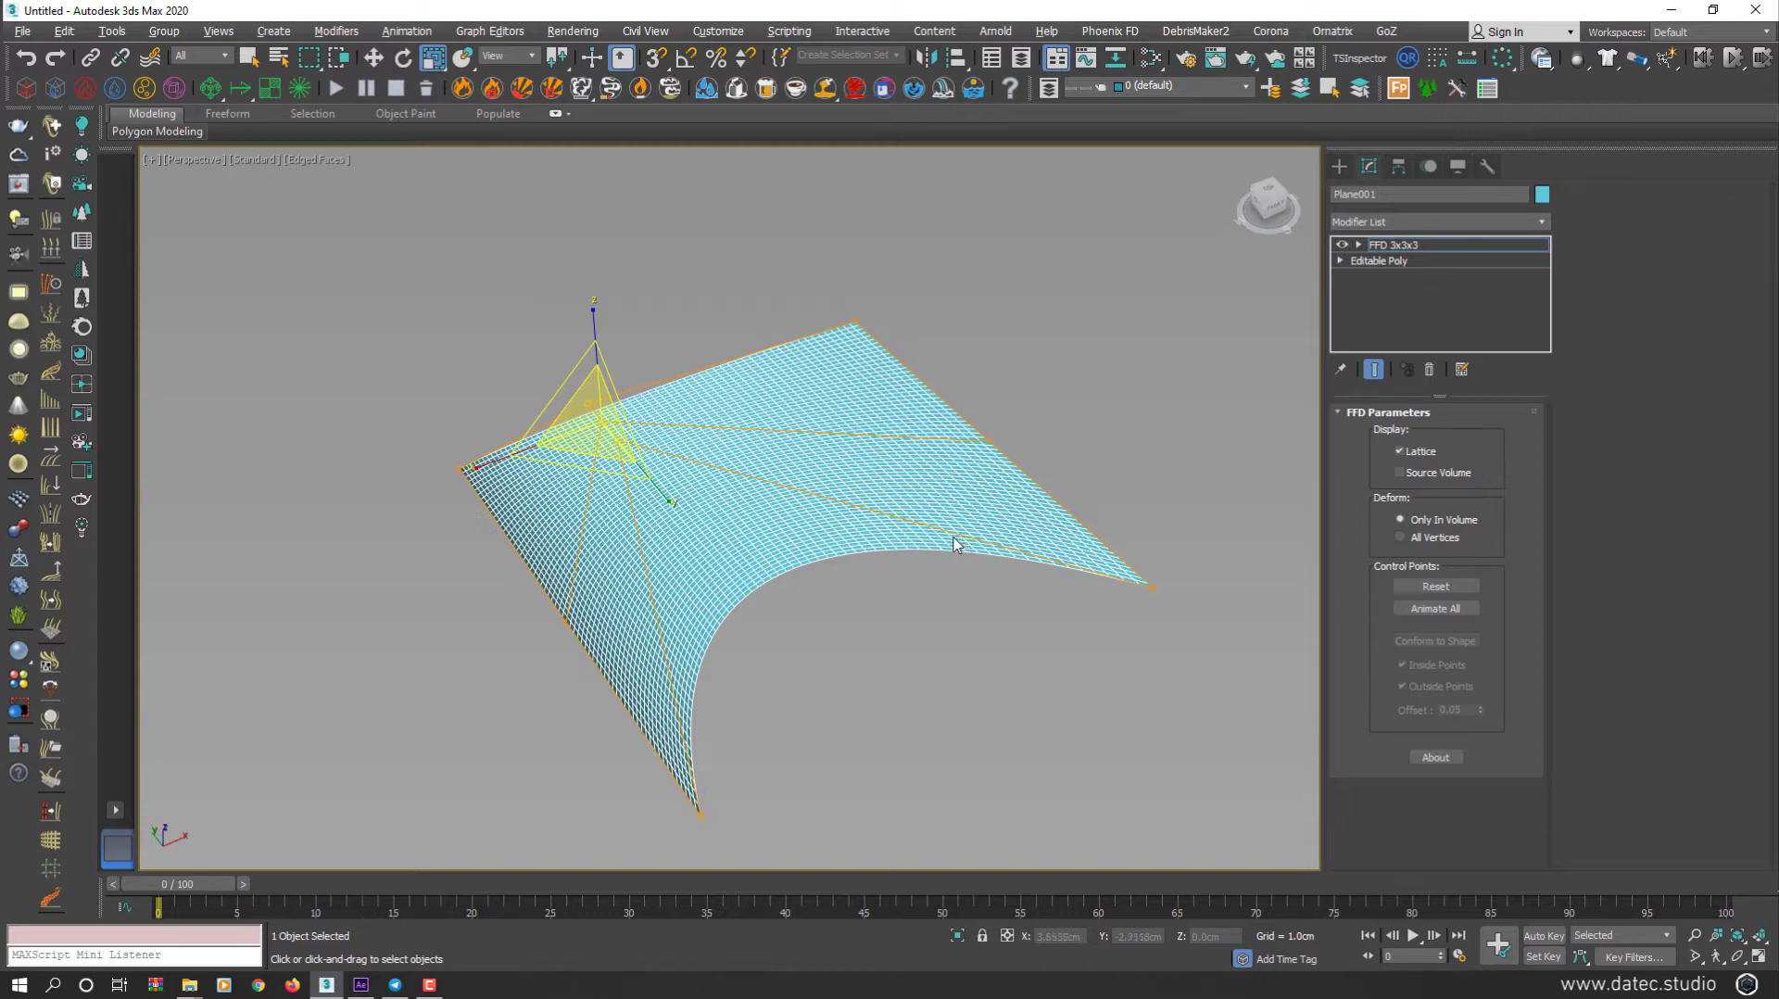
middle_click_drag(957, 543, 937, 476, "alt")
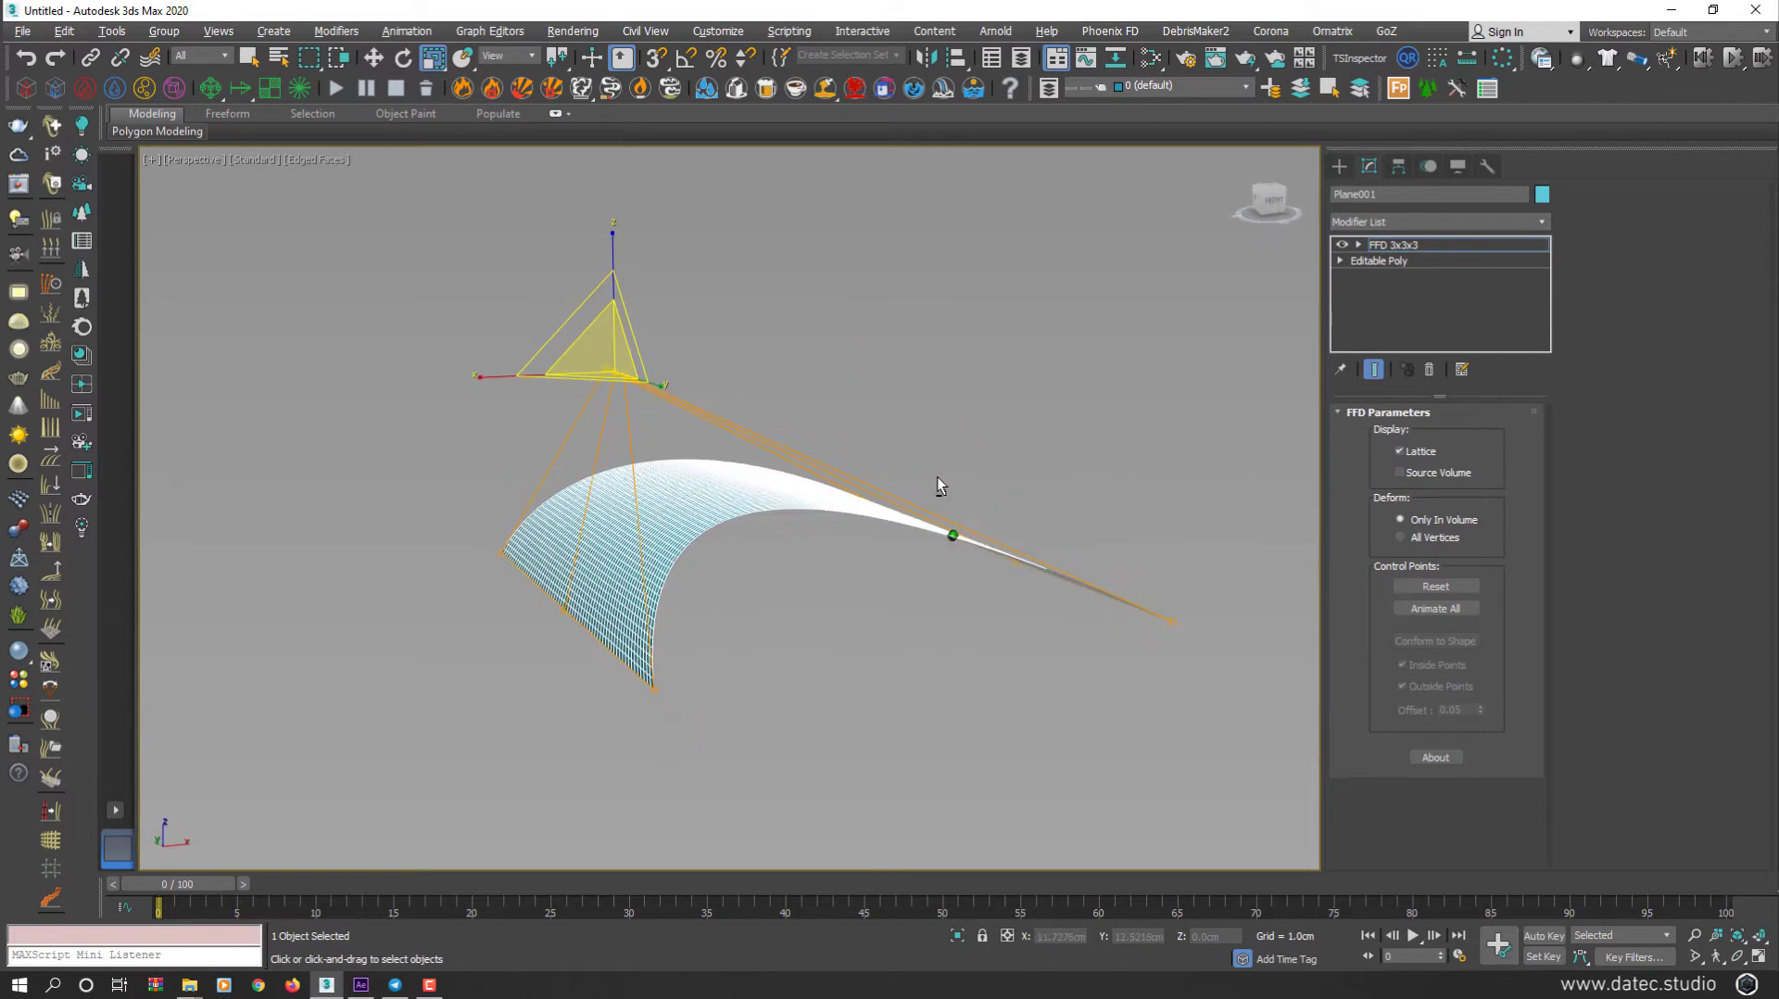
left_click(1428, 368)
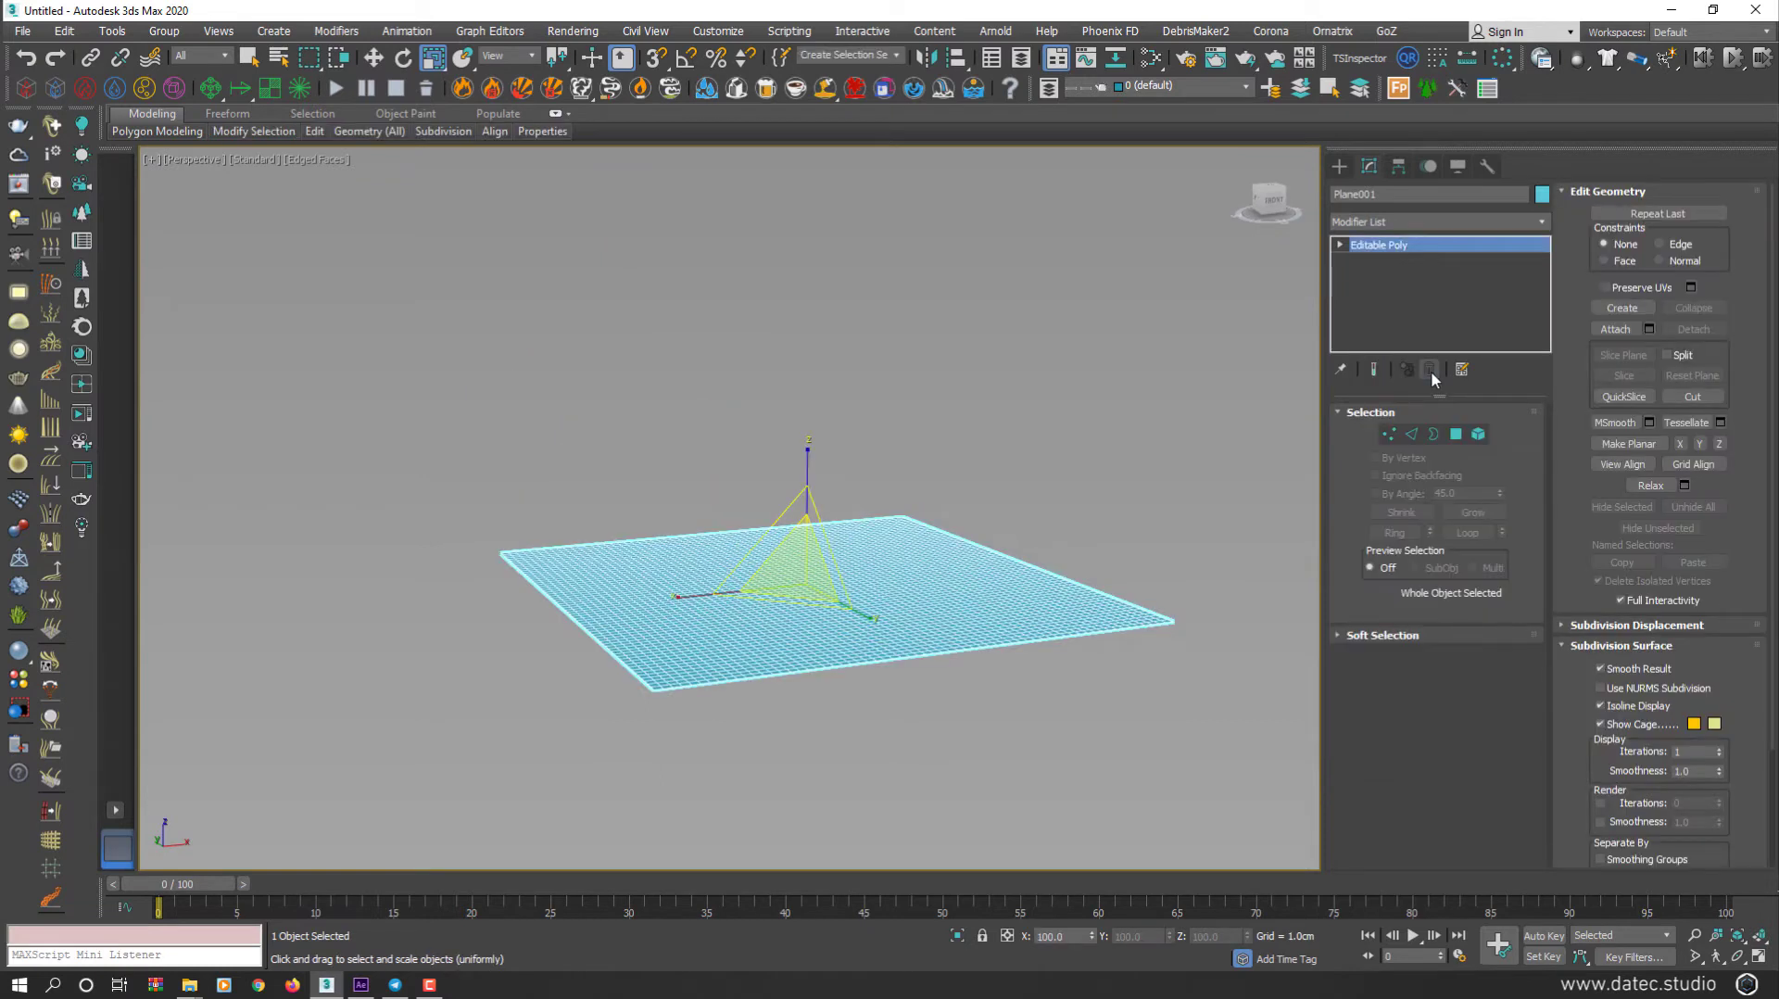
Step: Apply a fresh FFD 3x3x3 modifier to the flat plane and enter its Control Points level
left_click(1391, 221)
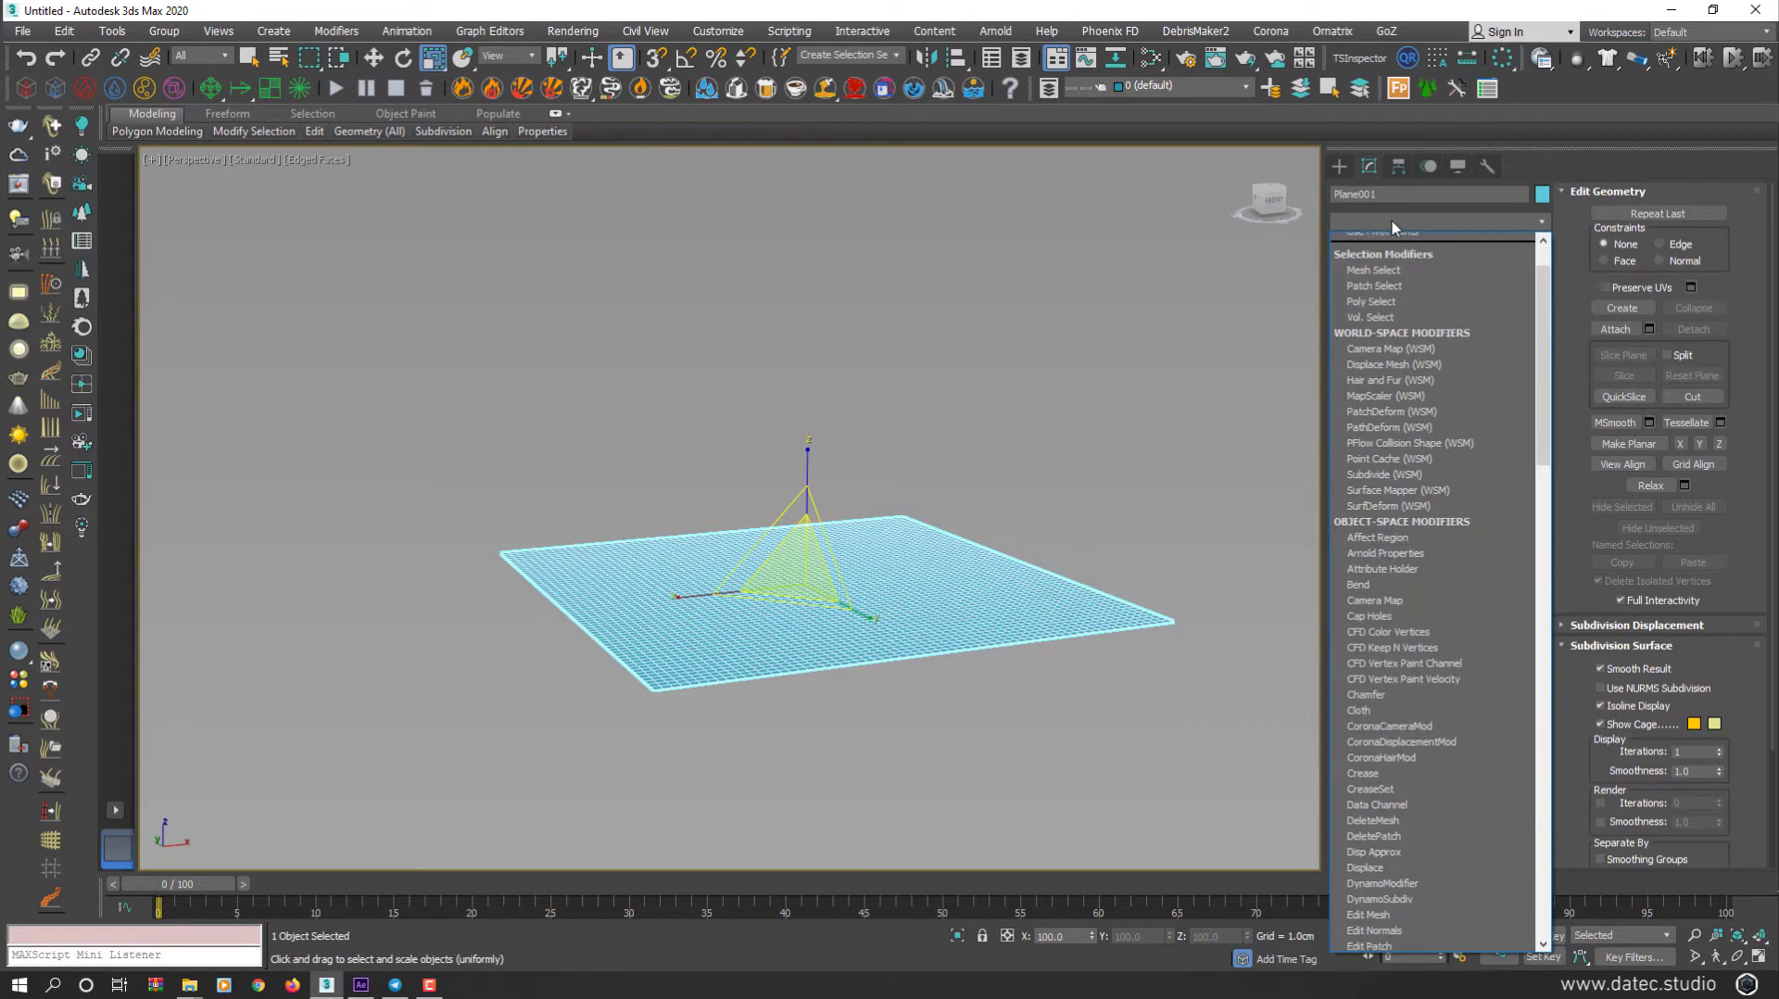
key("f")
left_click(1396, 271)
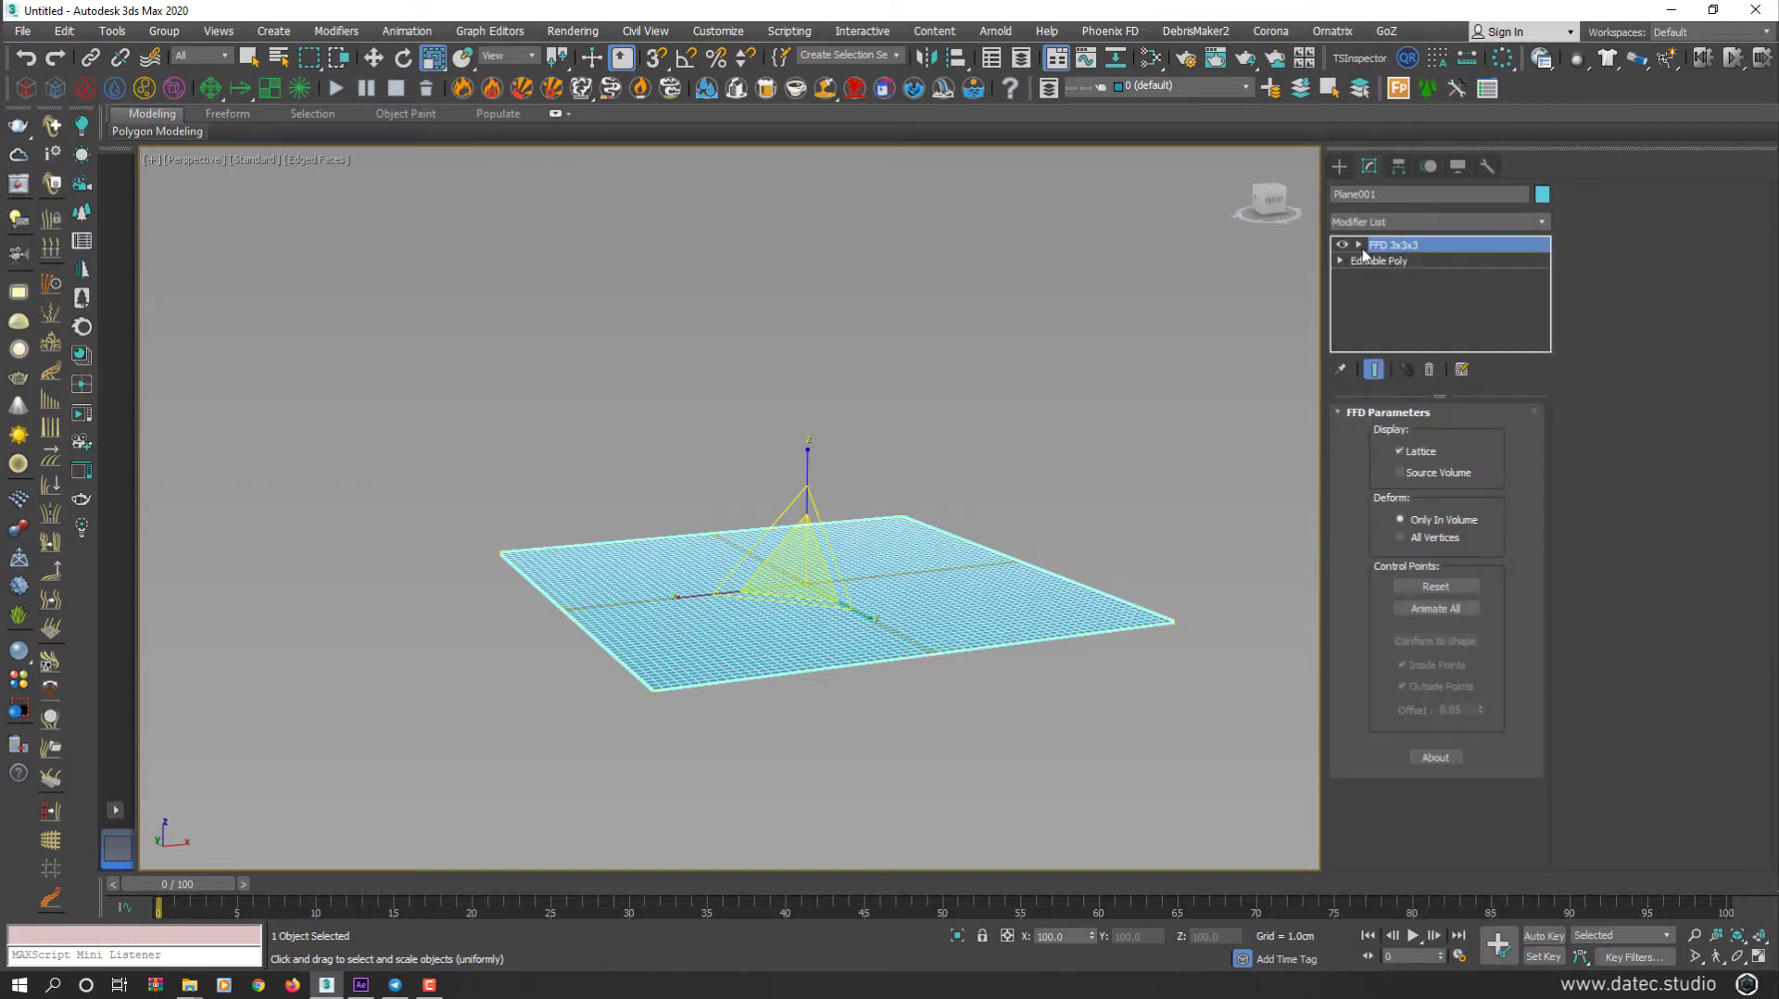
key("1")
left_click(1359, 245)
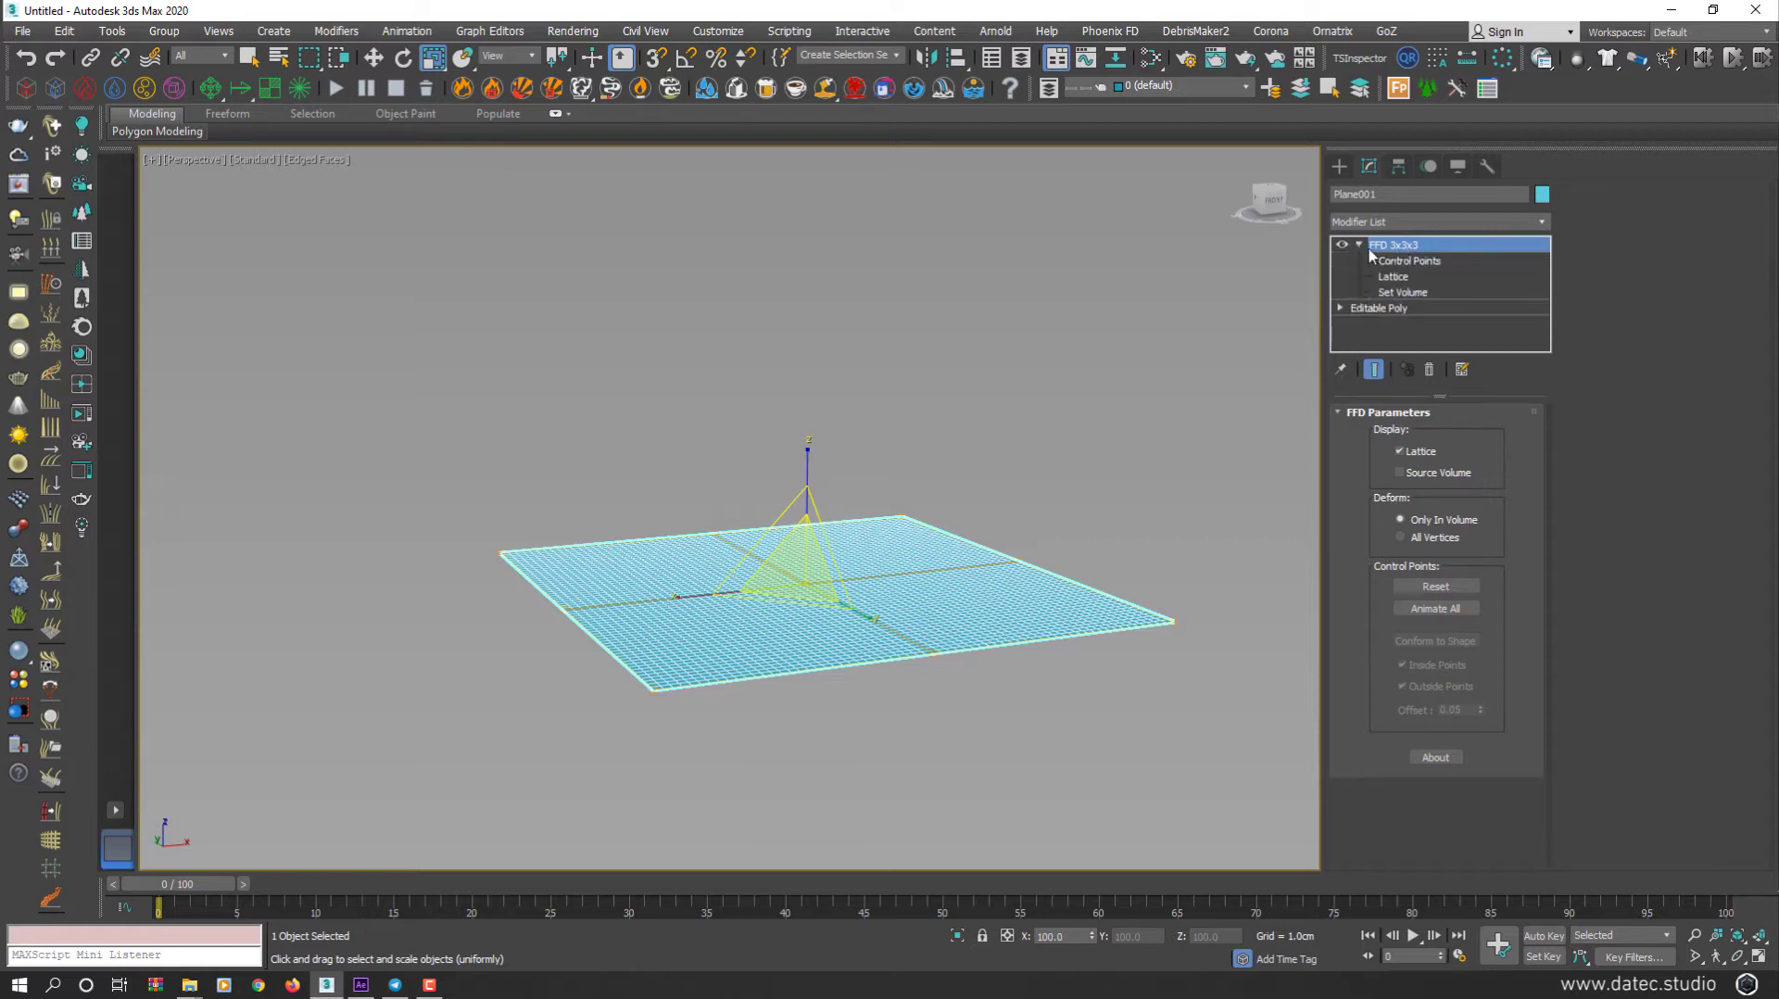
left_click(1436, 262)
middle_click_drag(924, 596, 847, 597, "alt")
left_click_drag(865, 533, 799, 582)
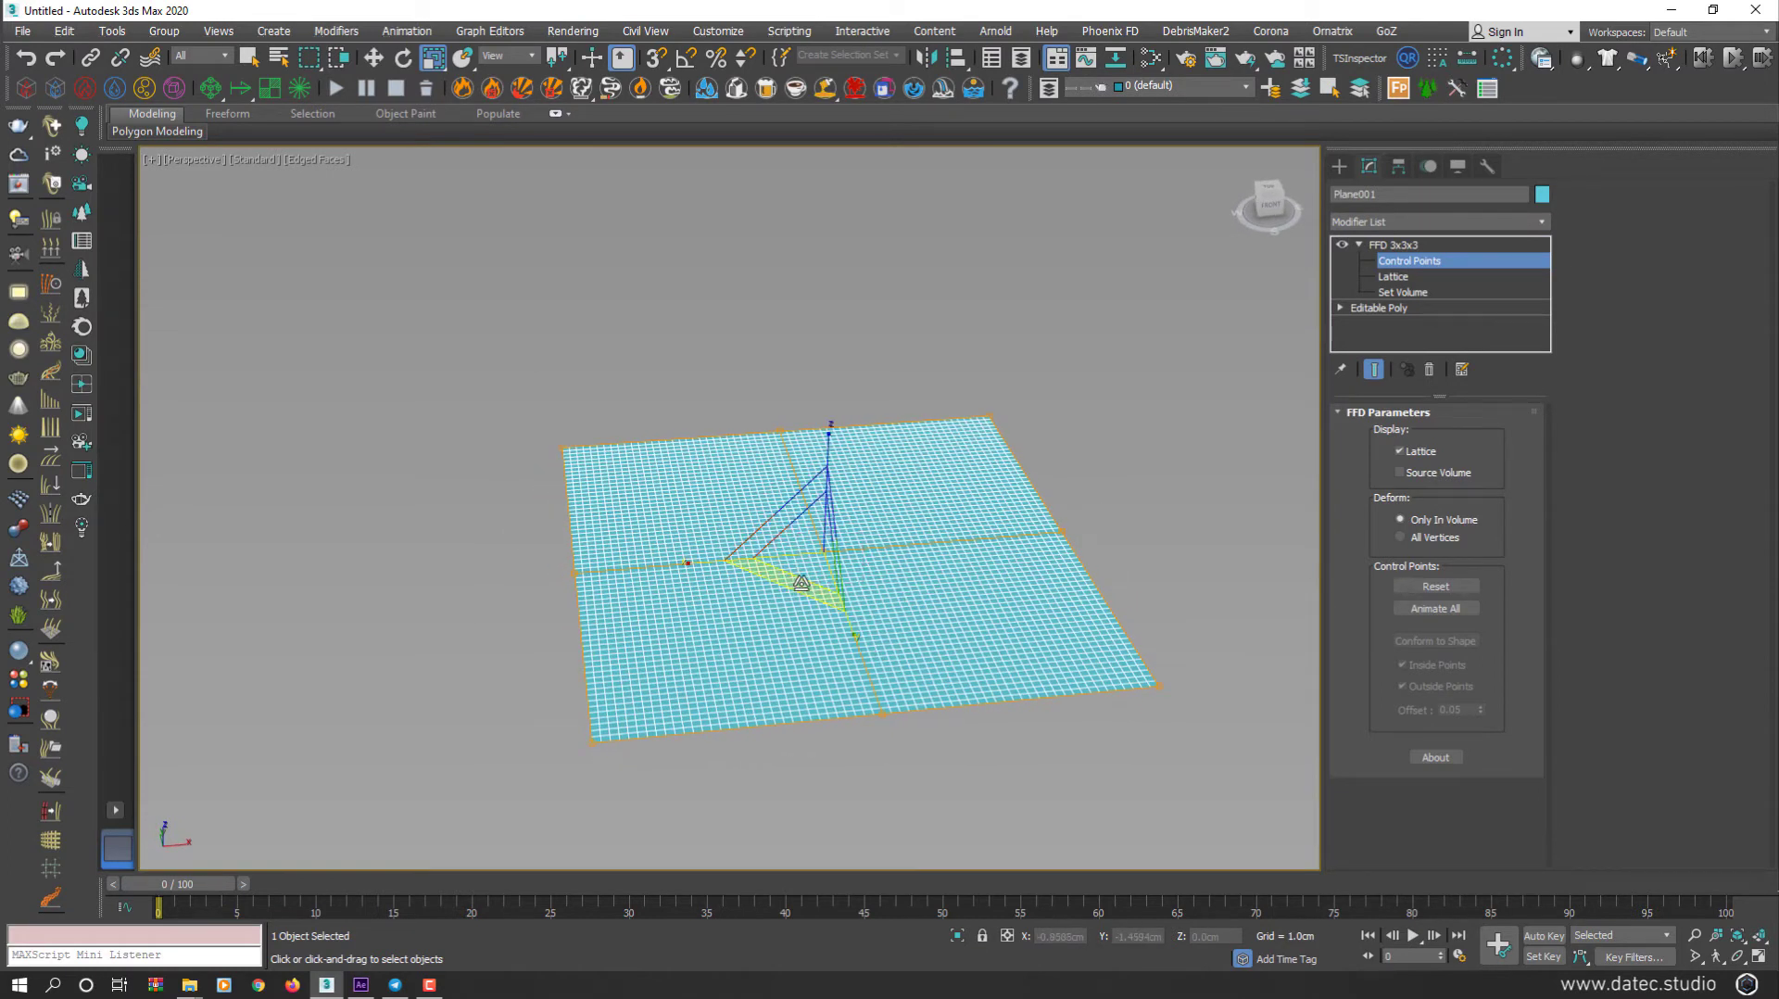
Step: Raise the lattice's centre control points along Z to about 11.25 cm to dome the plane, and delete the FFD 3x3x3 modifier
key("w")
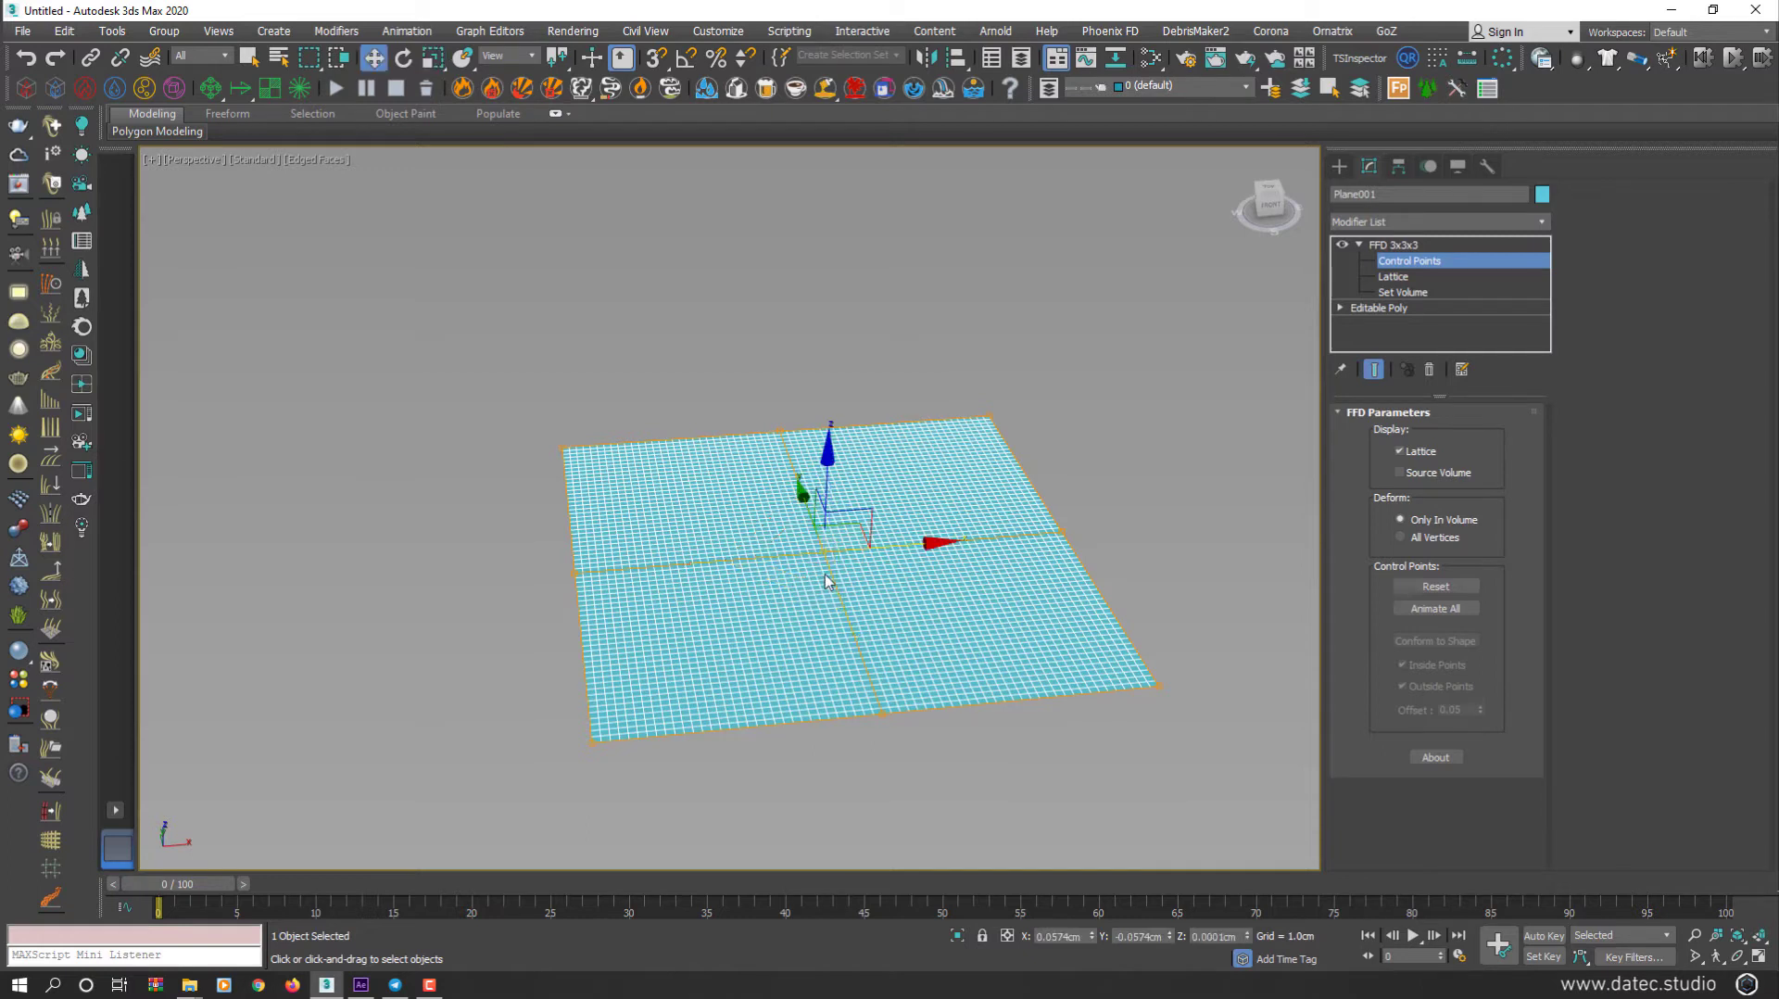
middle_click_drag(827, 576, 834, 538, "alt")
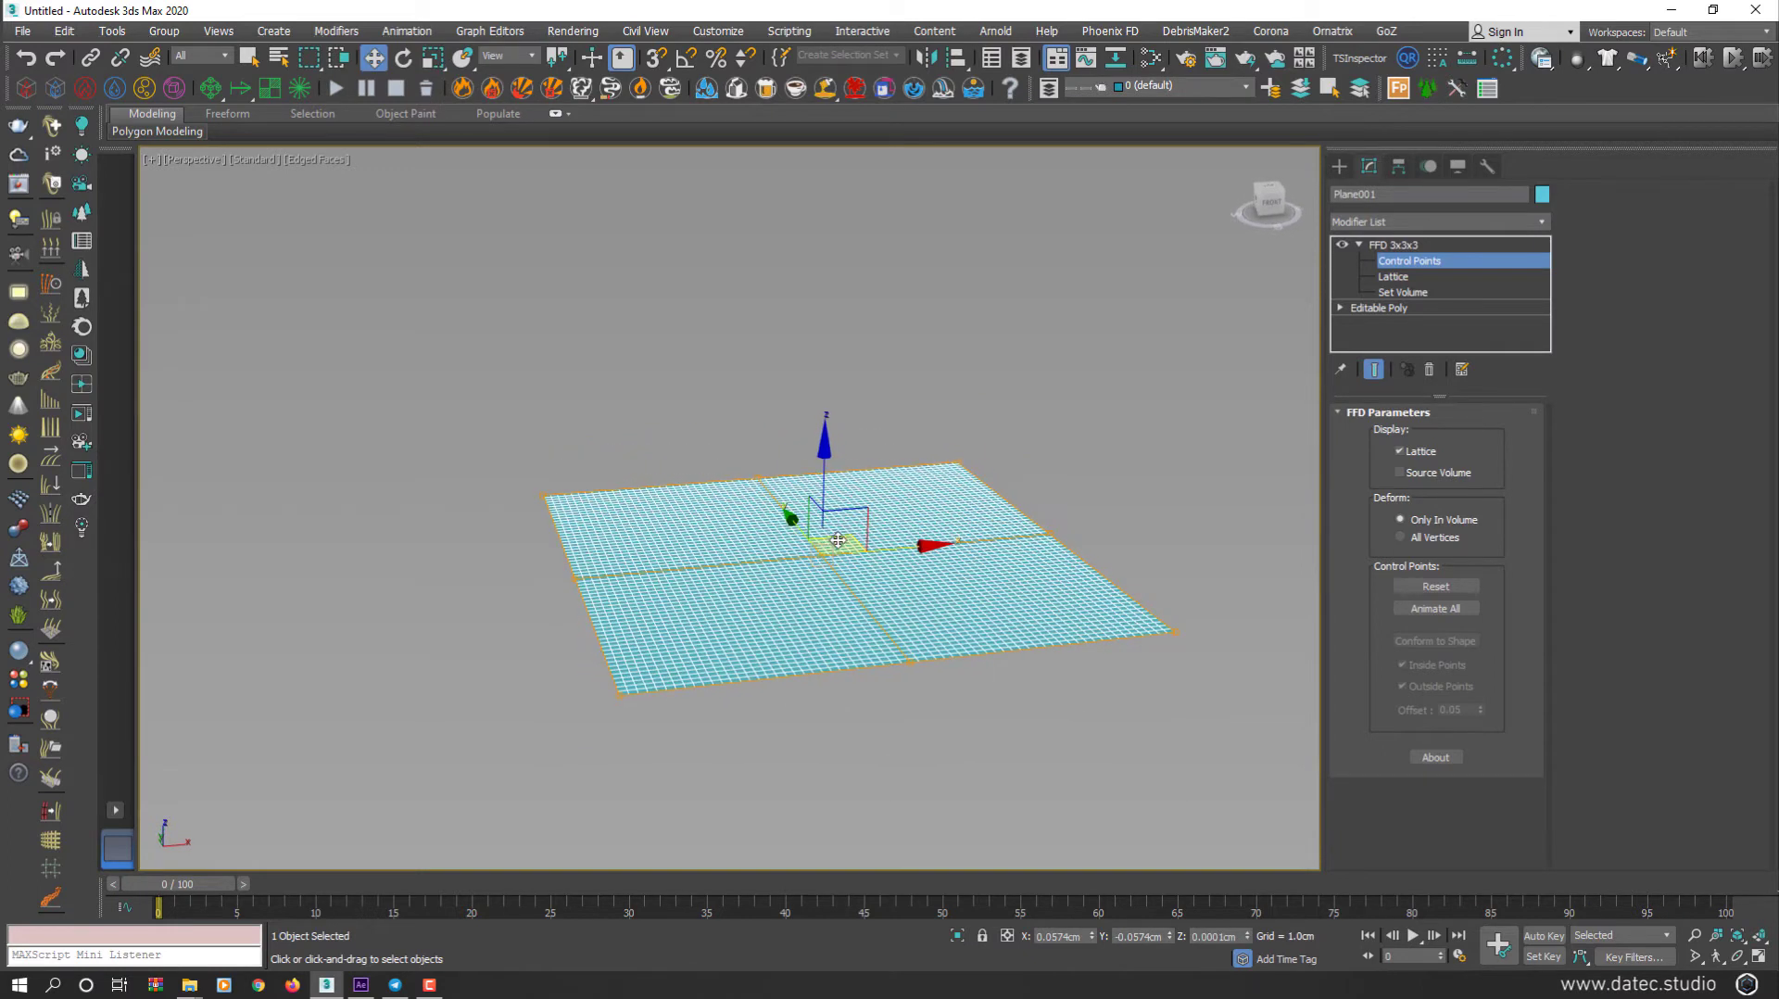
left_click_drag(825, 505, 864, 97)
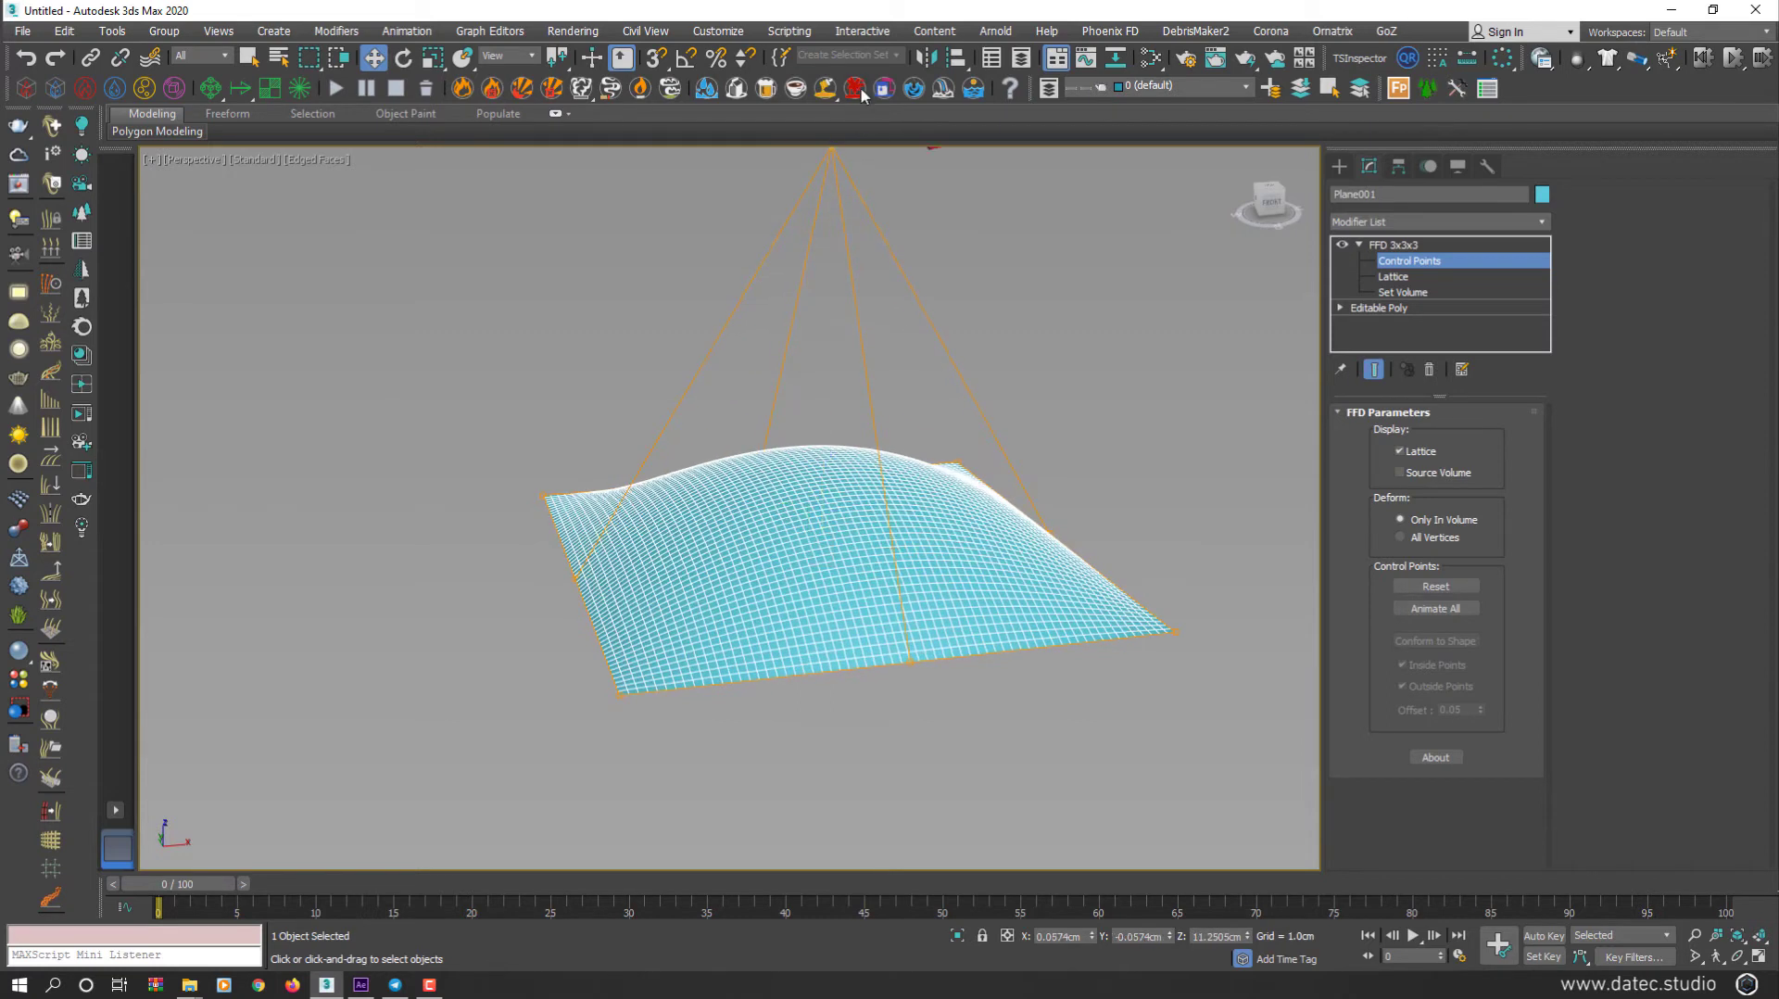
mouse_move(841, 488)
middle_mouse_down("alt")
mouse_move(828, 452)
mouse_move(831, 472)
middle_mouse_up("alt")
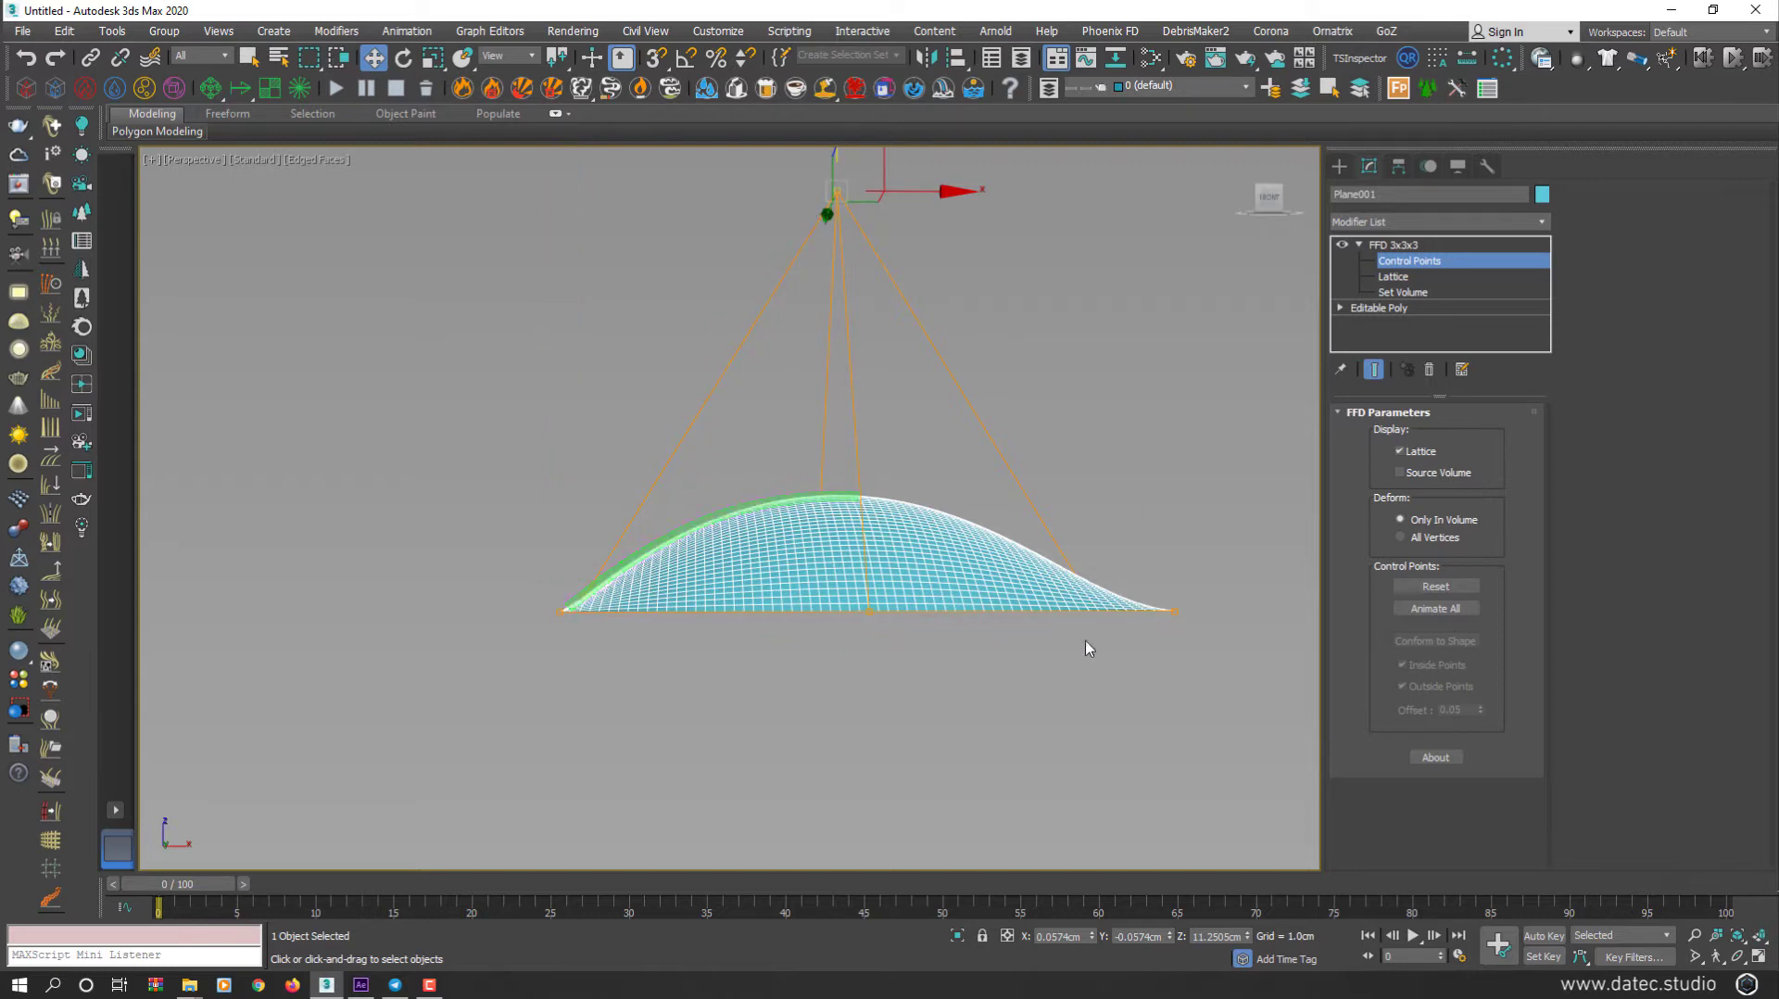
middle_click_drag(1051, 602, 1072, 636, "alt")
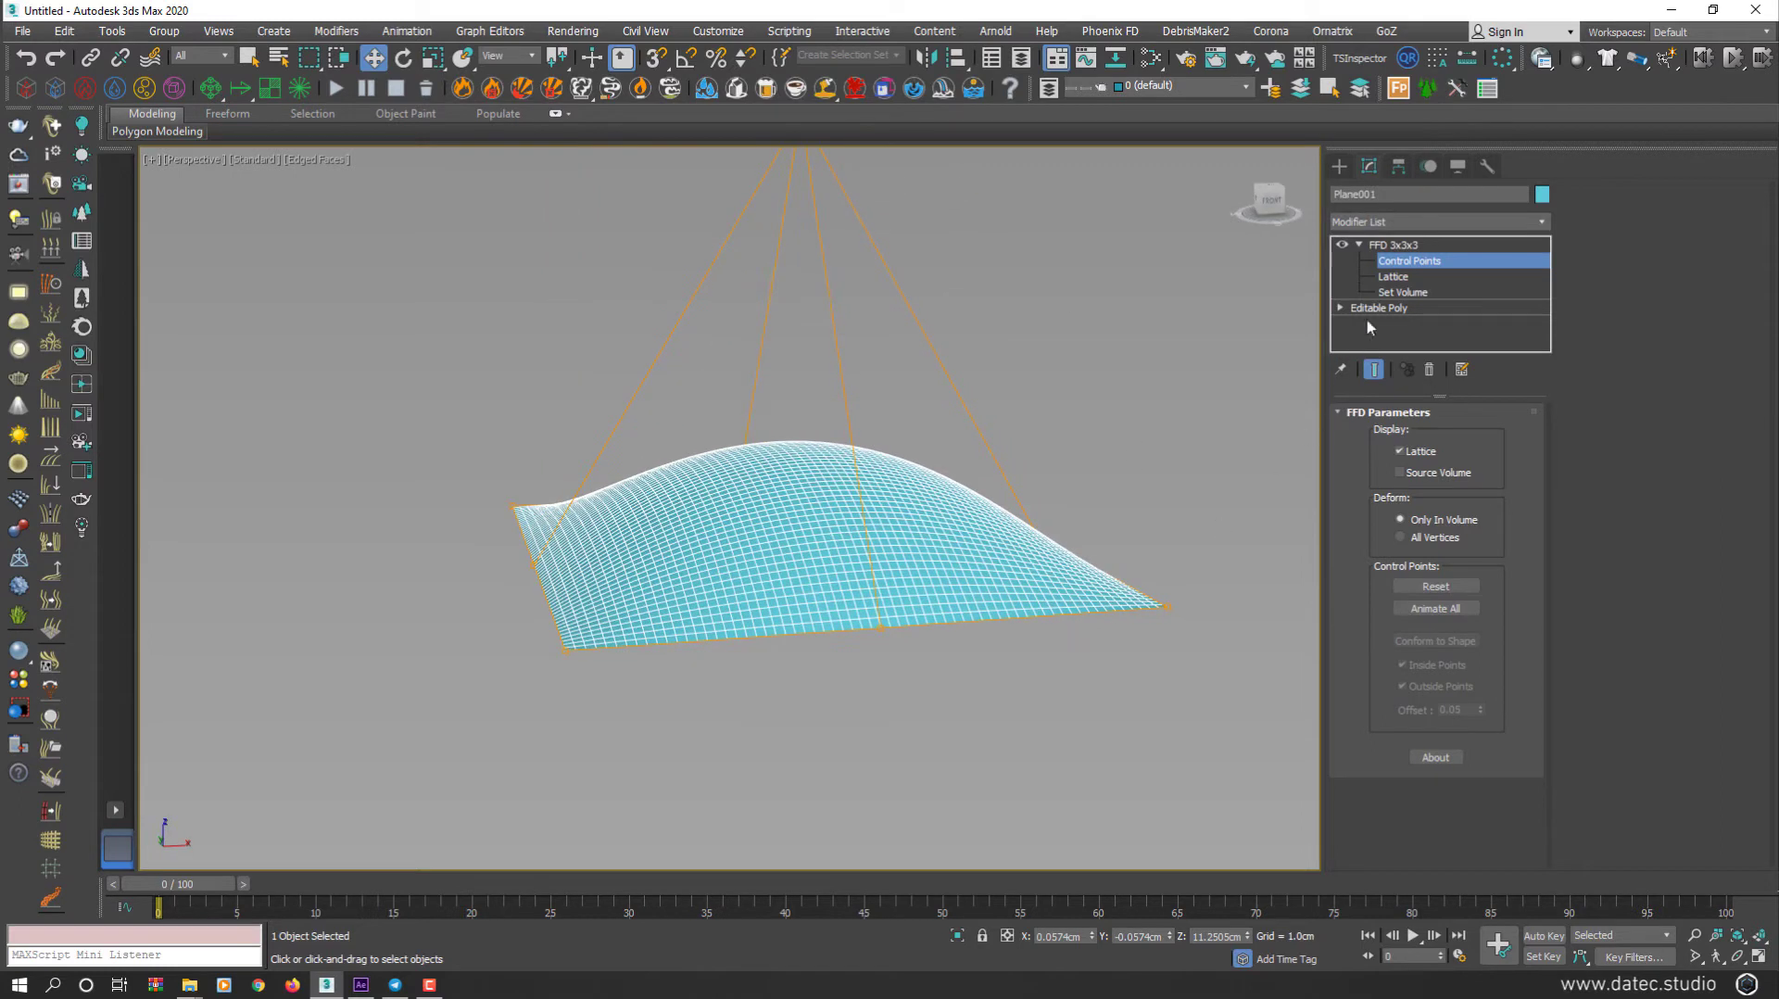
left_click(1428, 369)
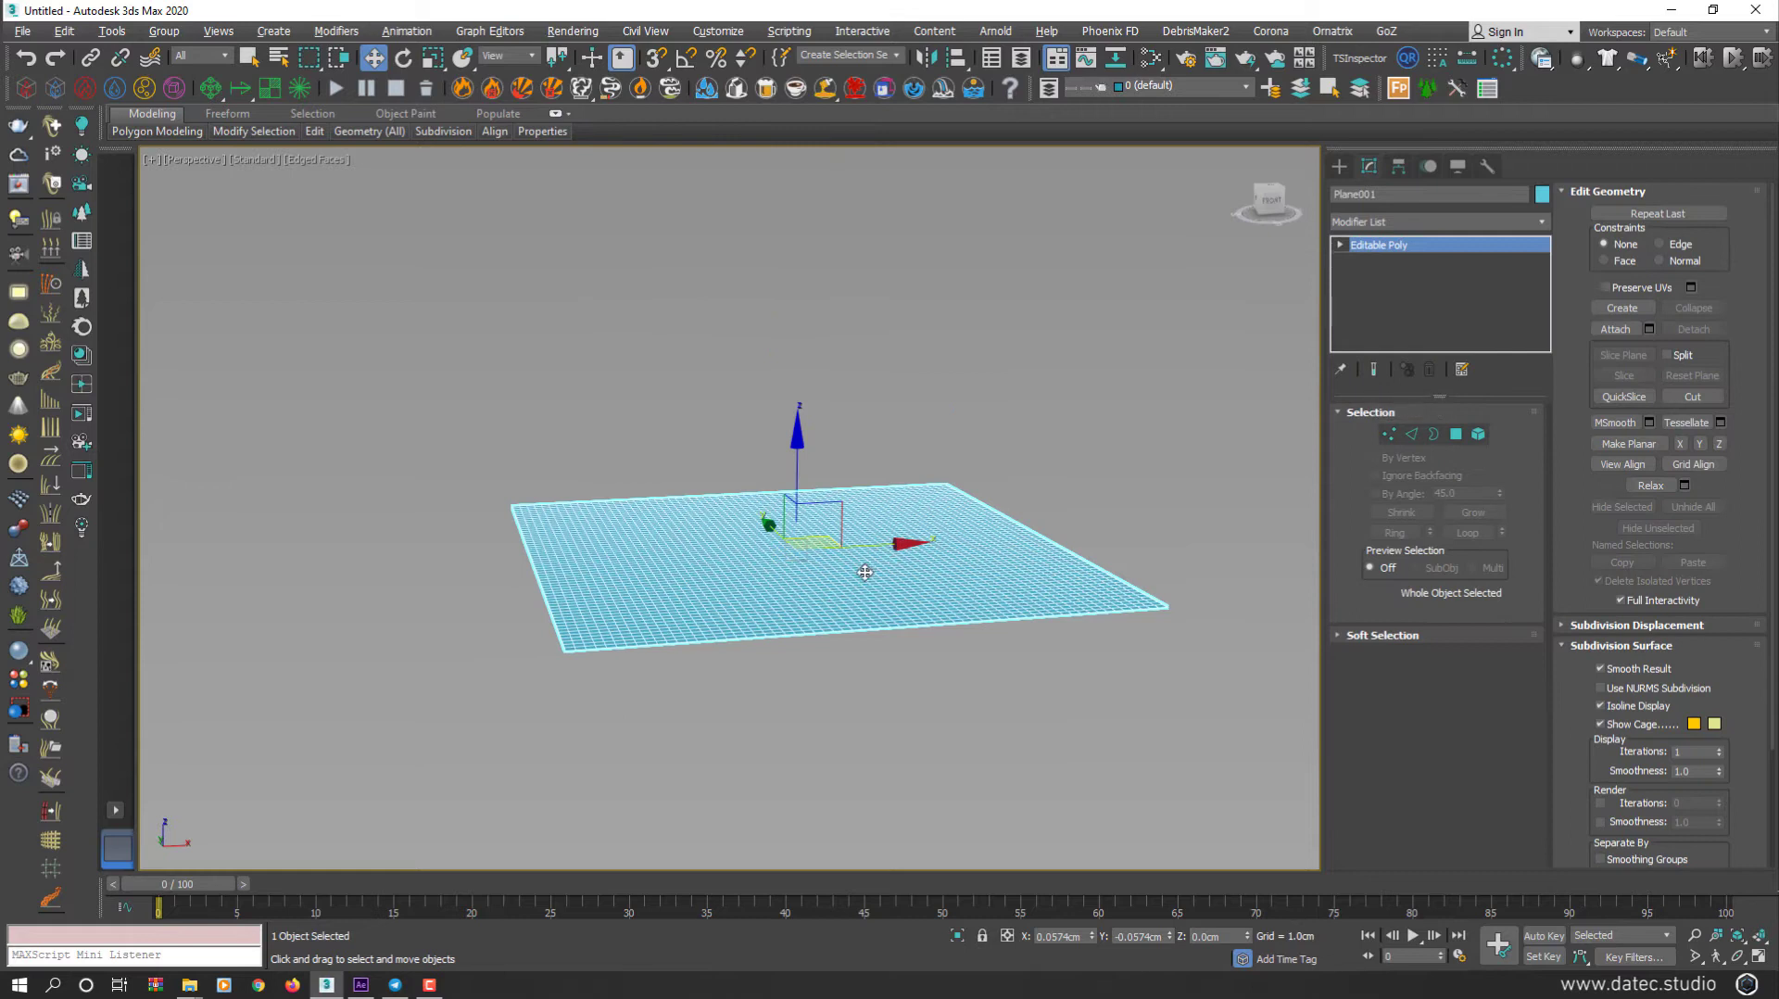
Step: Select the plane's centre vertex in the Editable Poly and grow the selection outward to a diamond of 421 vertices
middle_click_drag(864, 572, 873, 626, "alt")
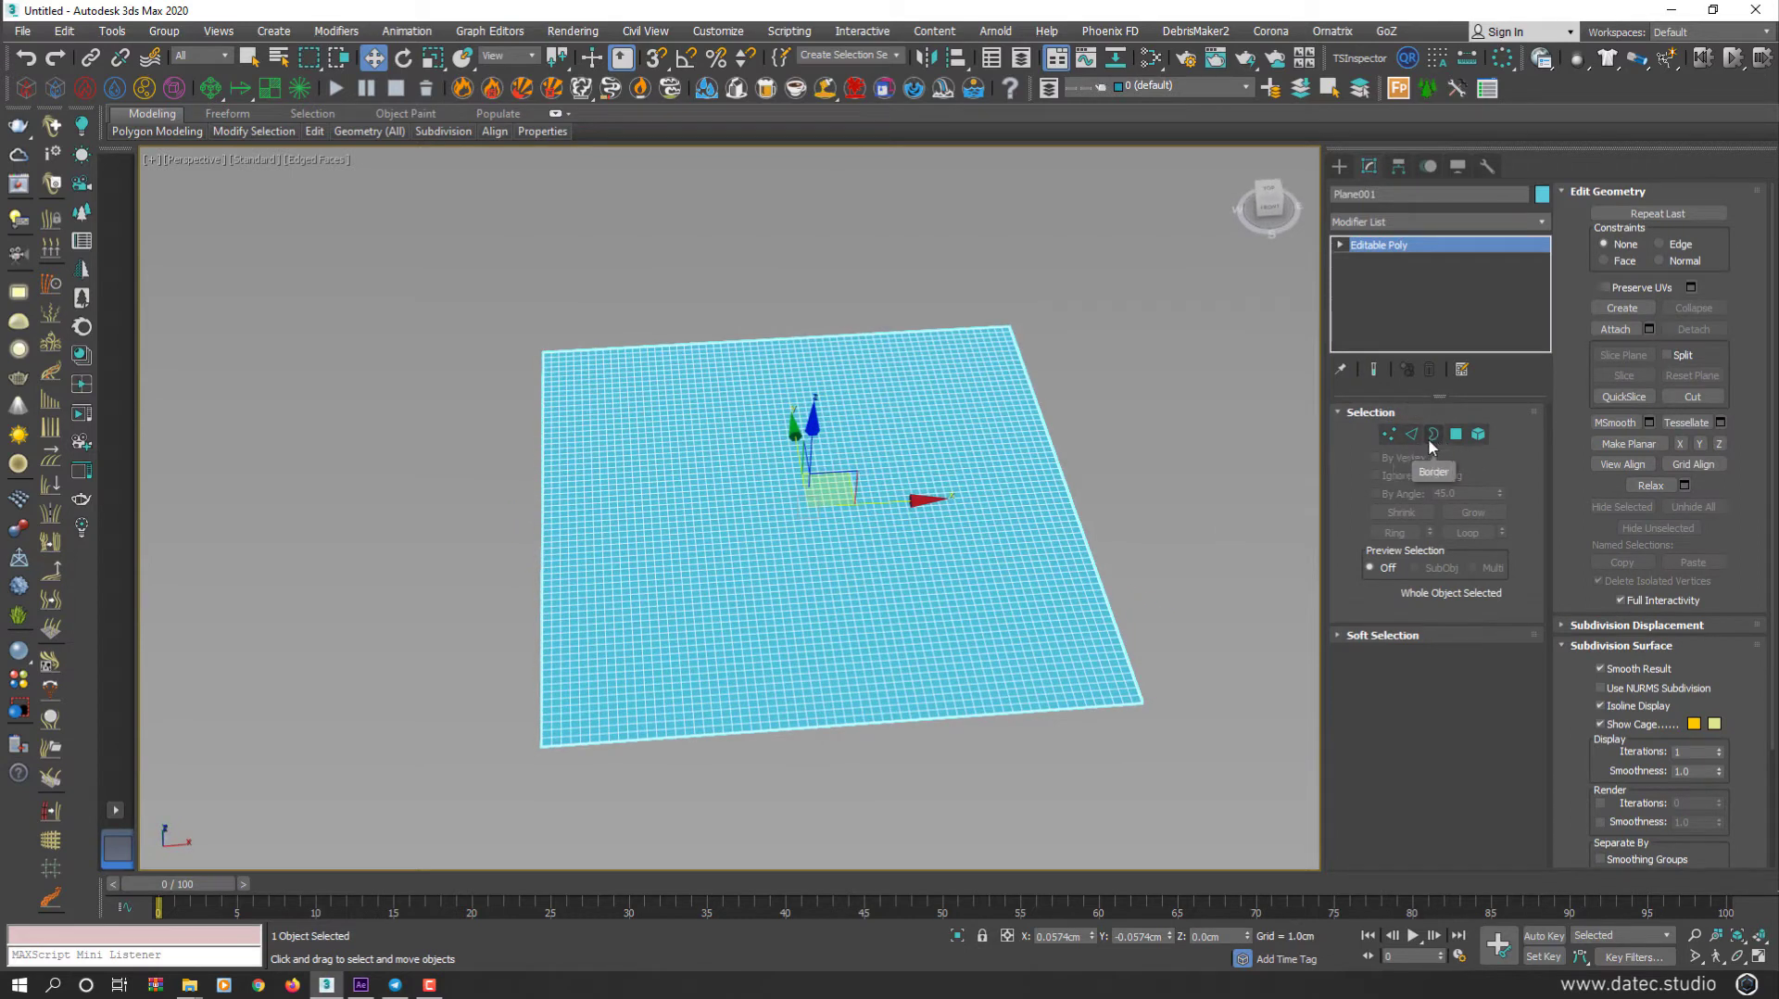
left_click(1387, 434)
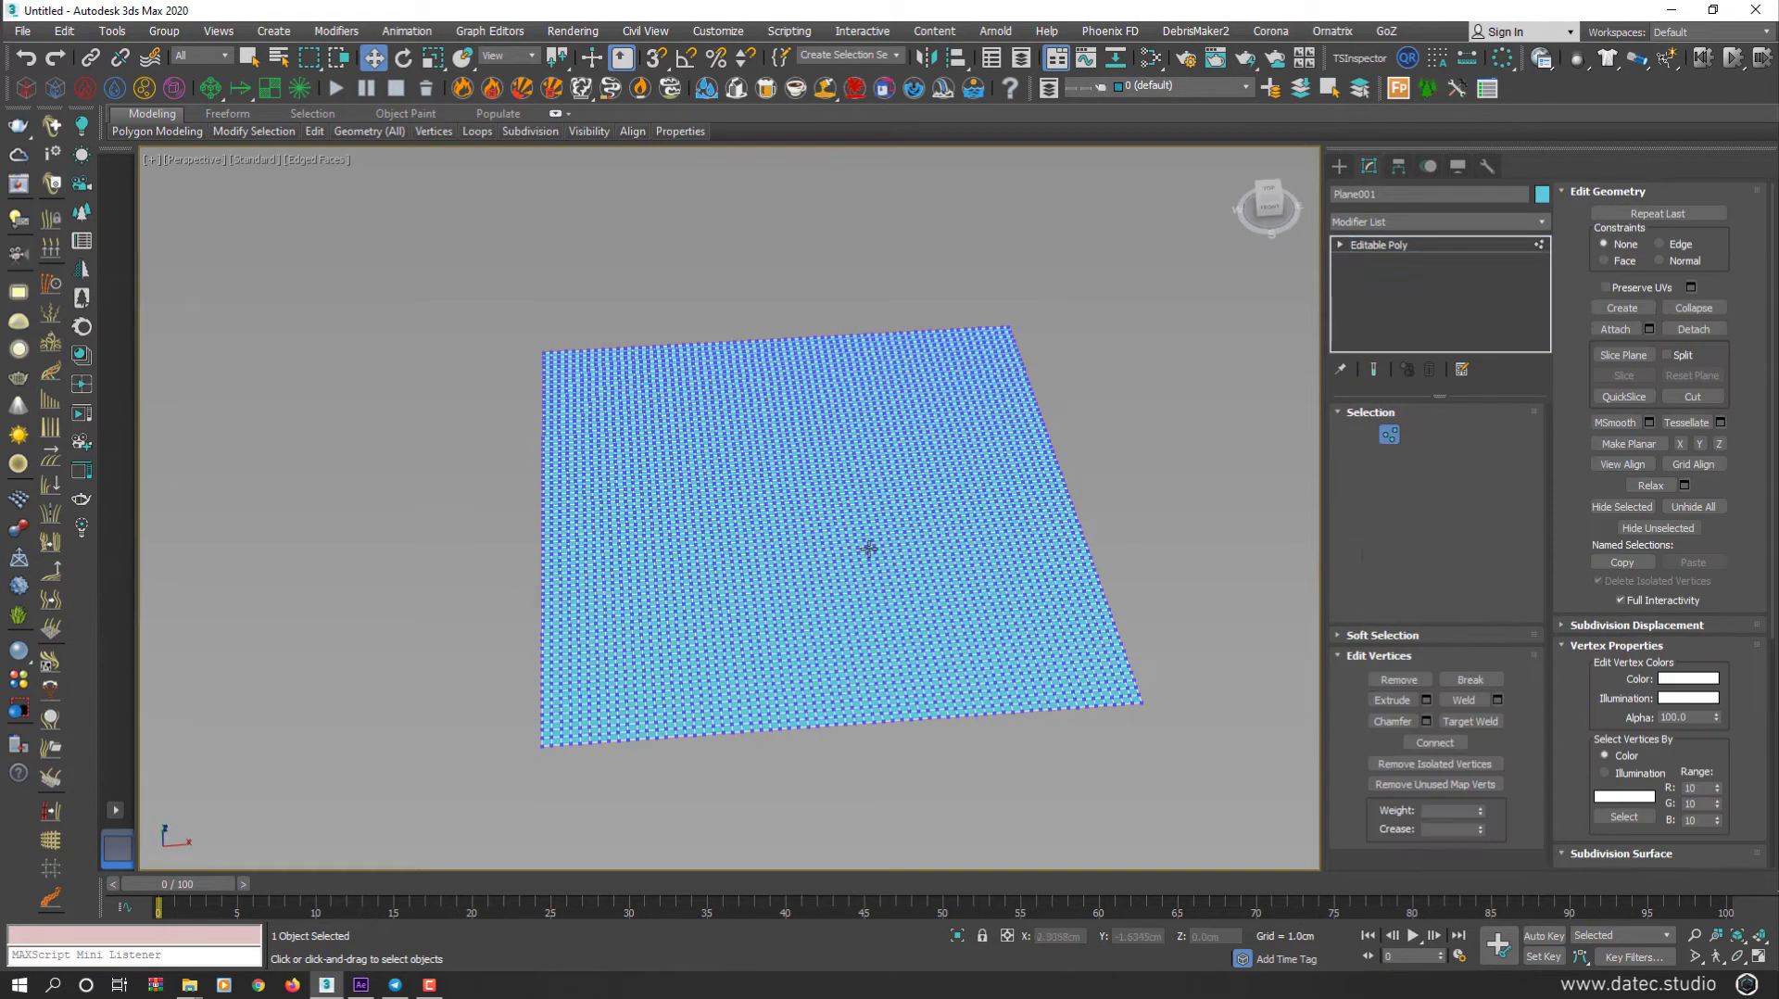
left_click(809, 507)
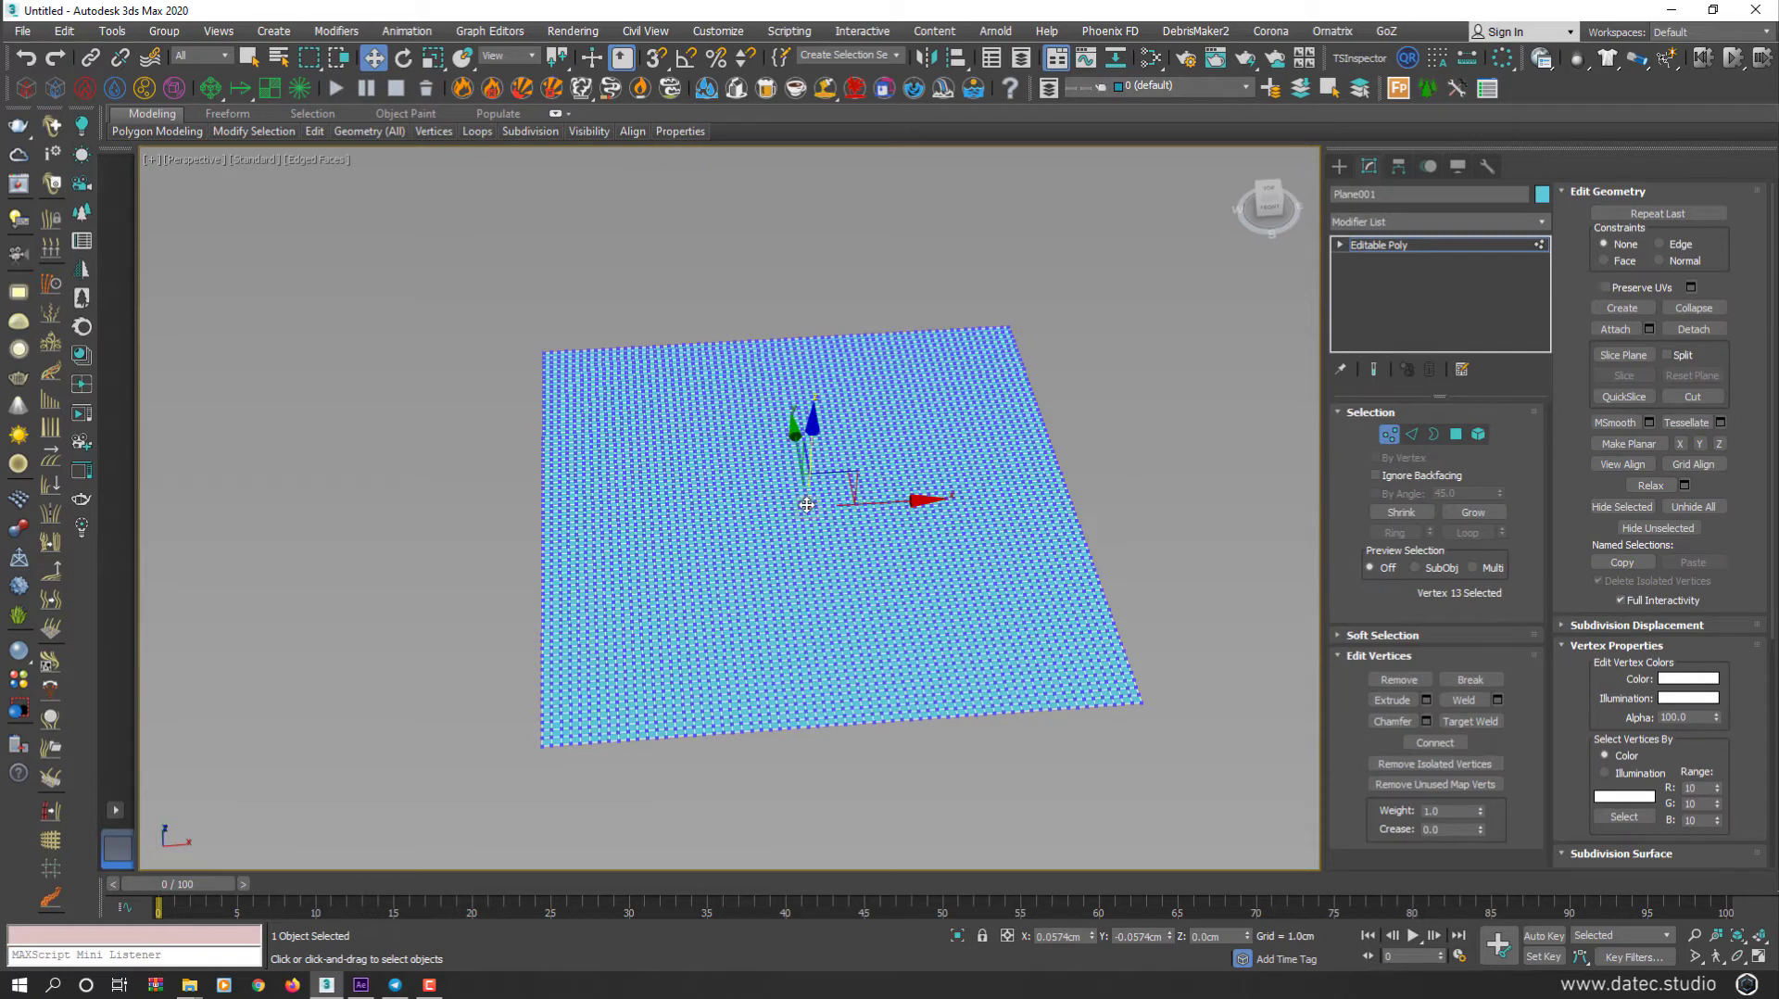
left_click(1473, 514)
left_click(1473, 513)
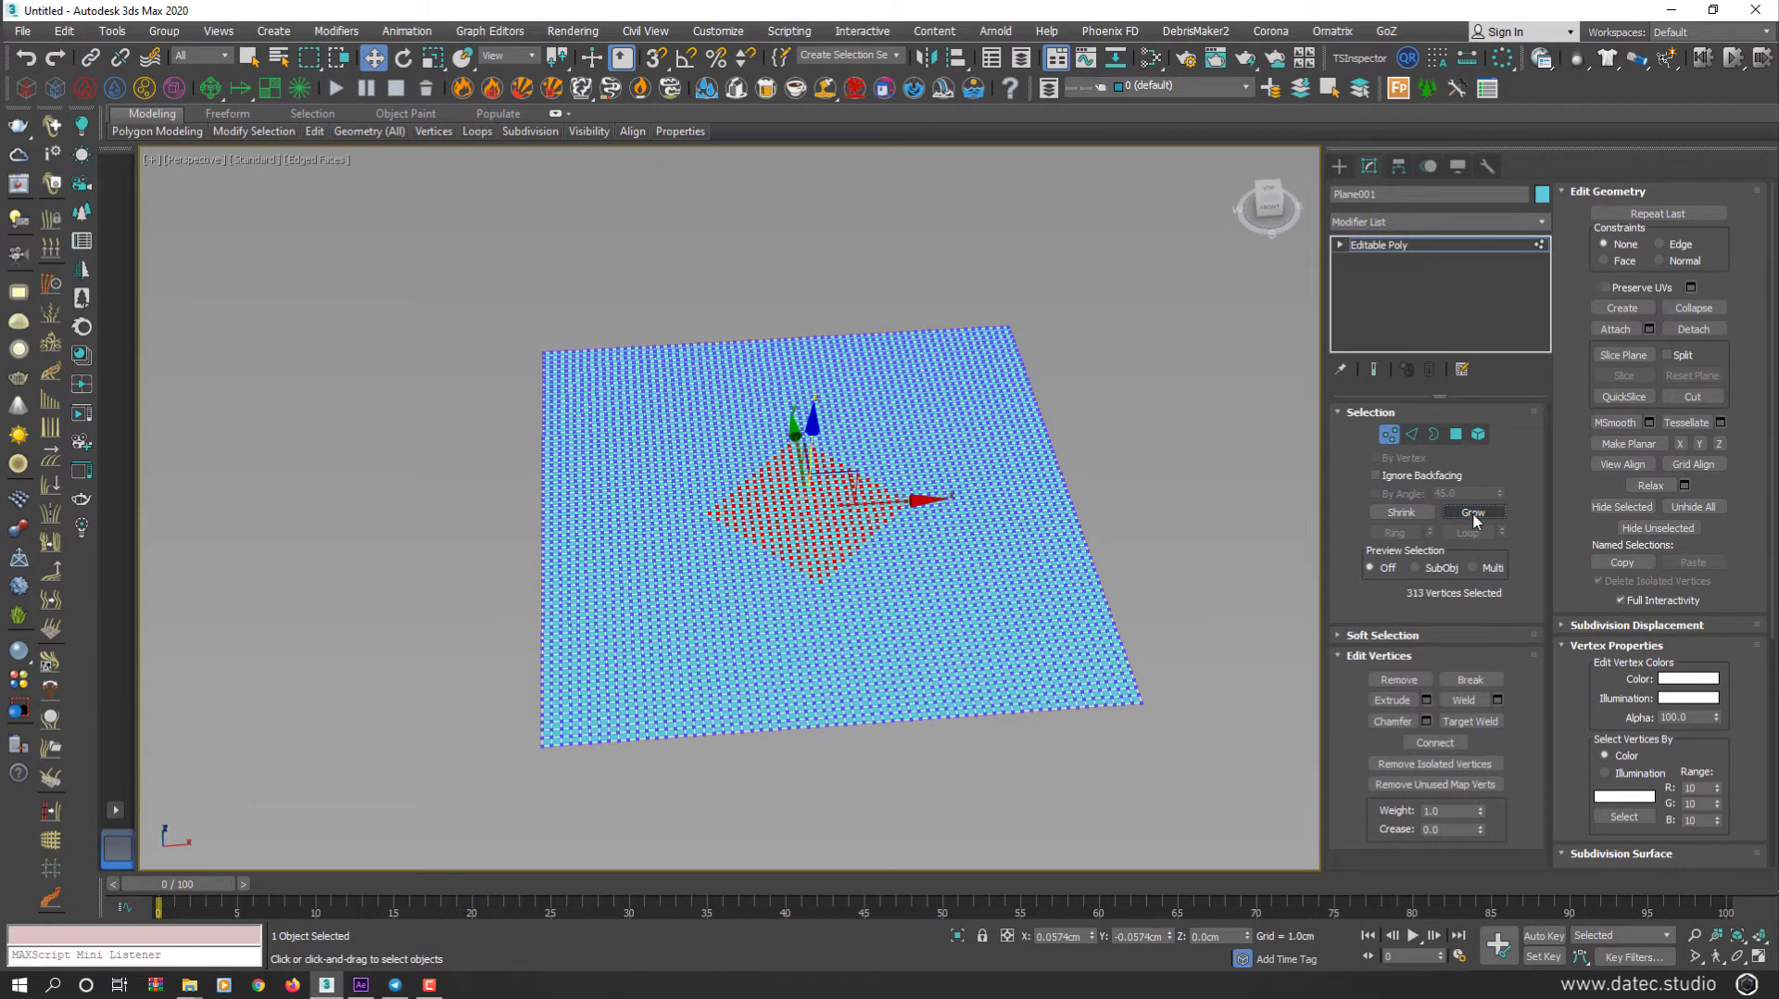
middle_click_drag(1032, 568, 843, 549, "alt")
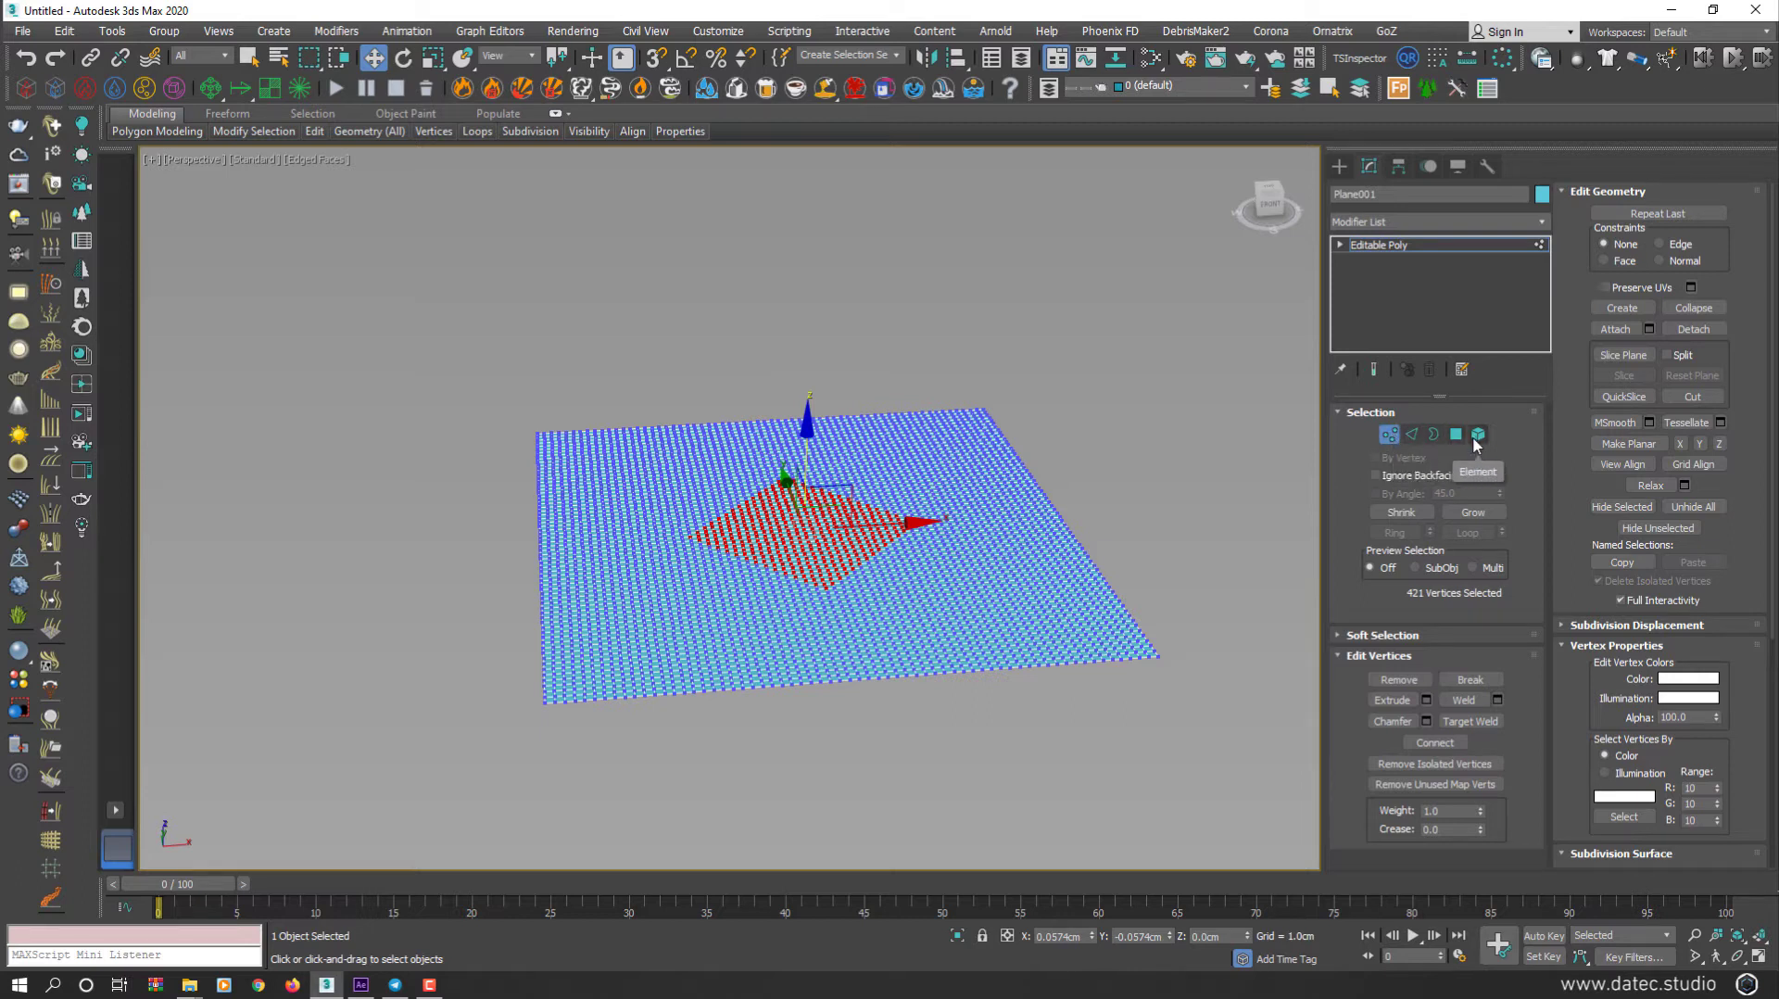
Step: Apply an FFD 3x3x3 modifier to the selected centre vertices only and enter its Control Points level
left_click(1415, 223)
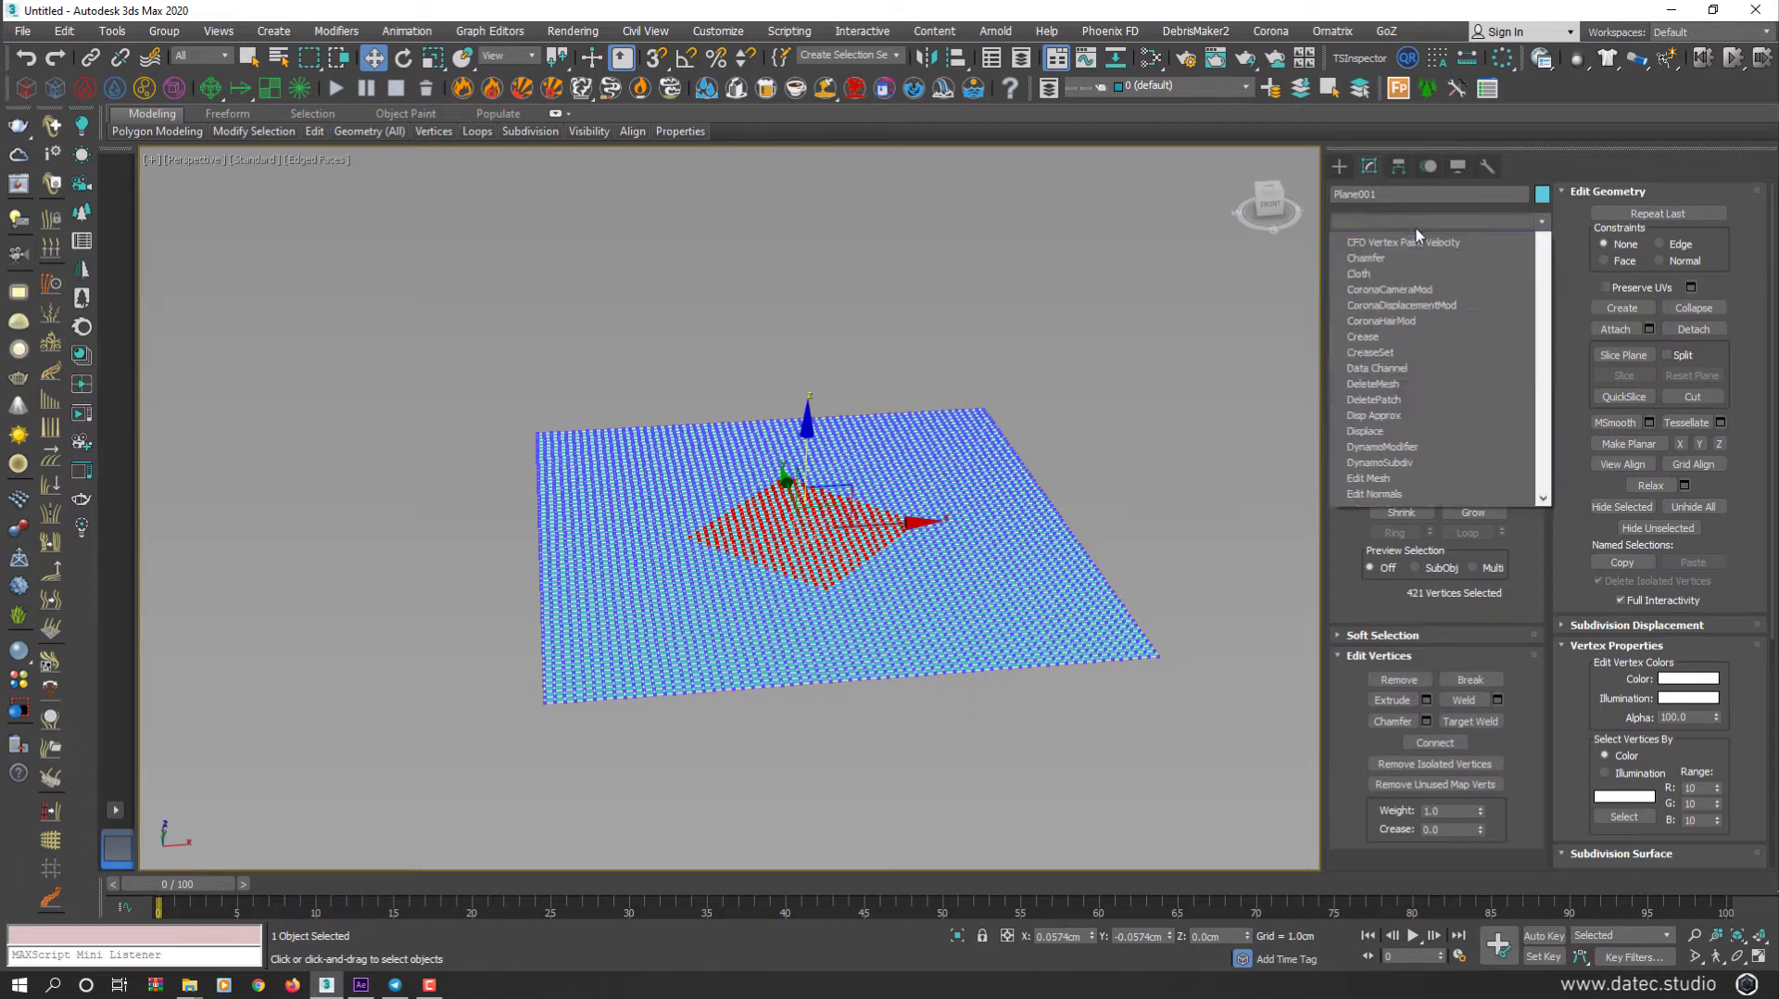
scroll(1416, 228, "down", 1)
key("f")
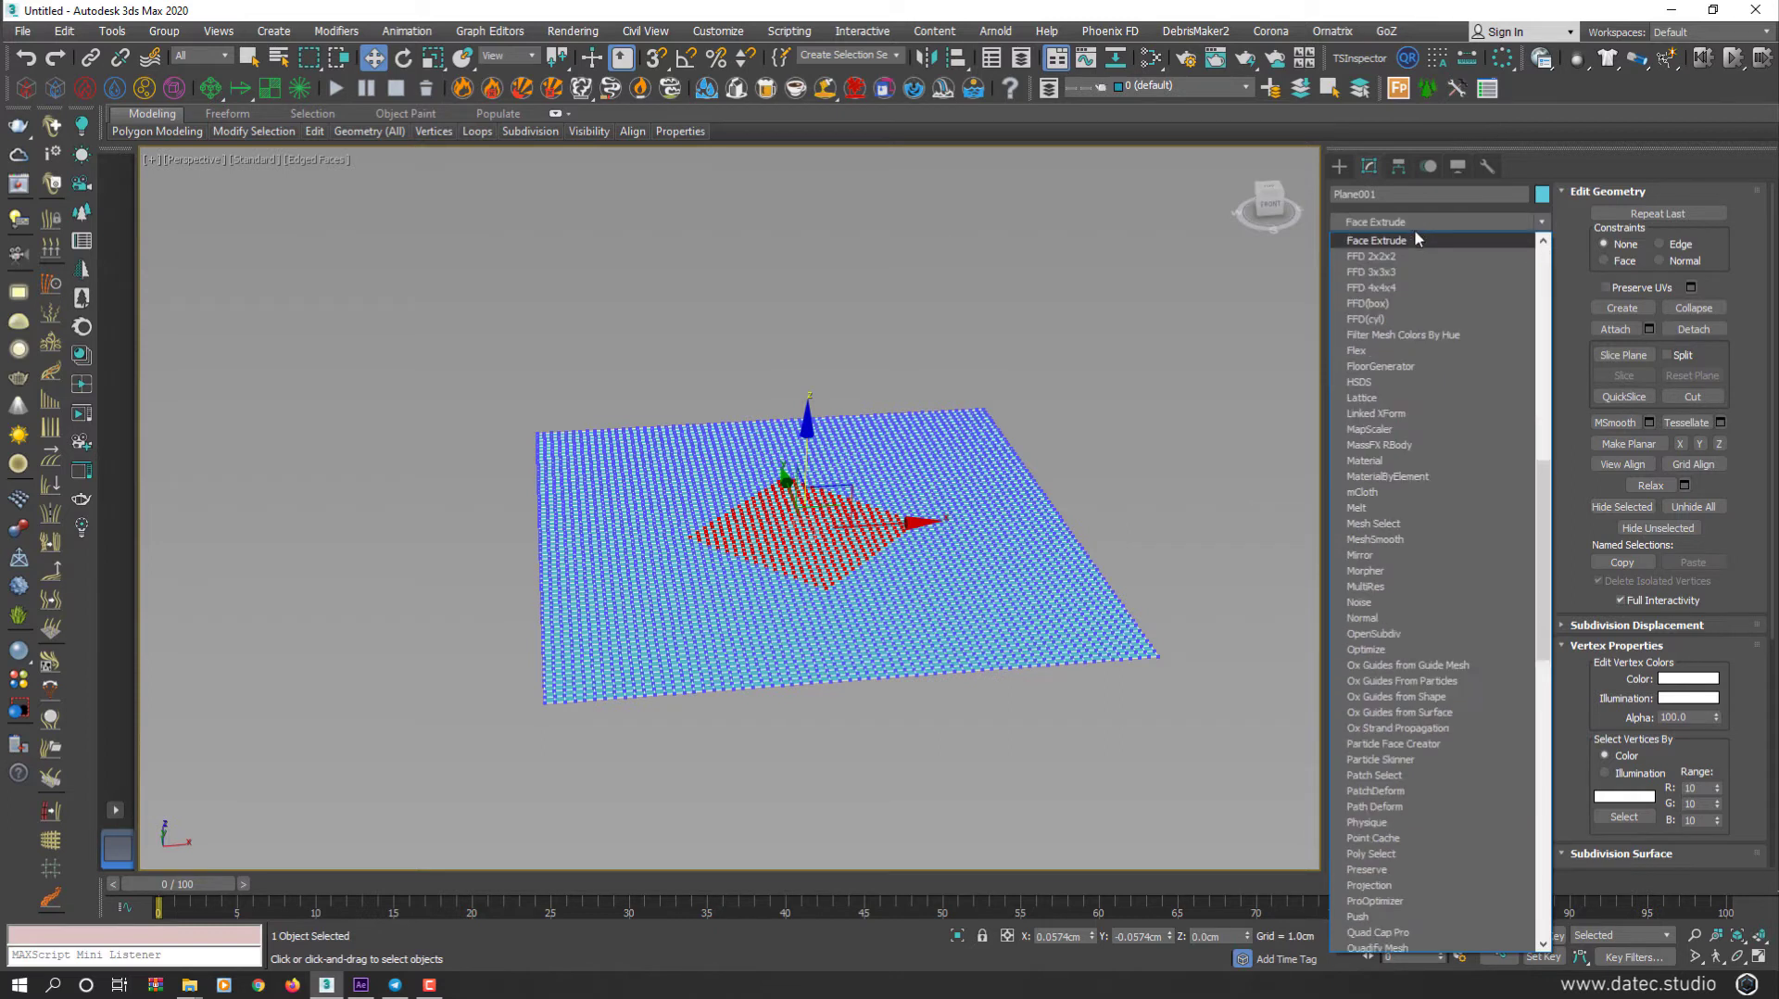
left_click(1412, 269)
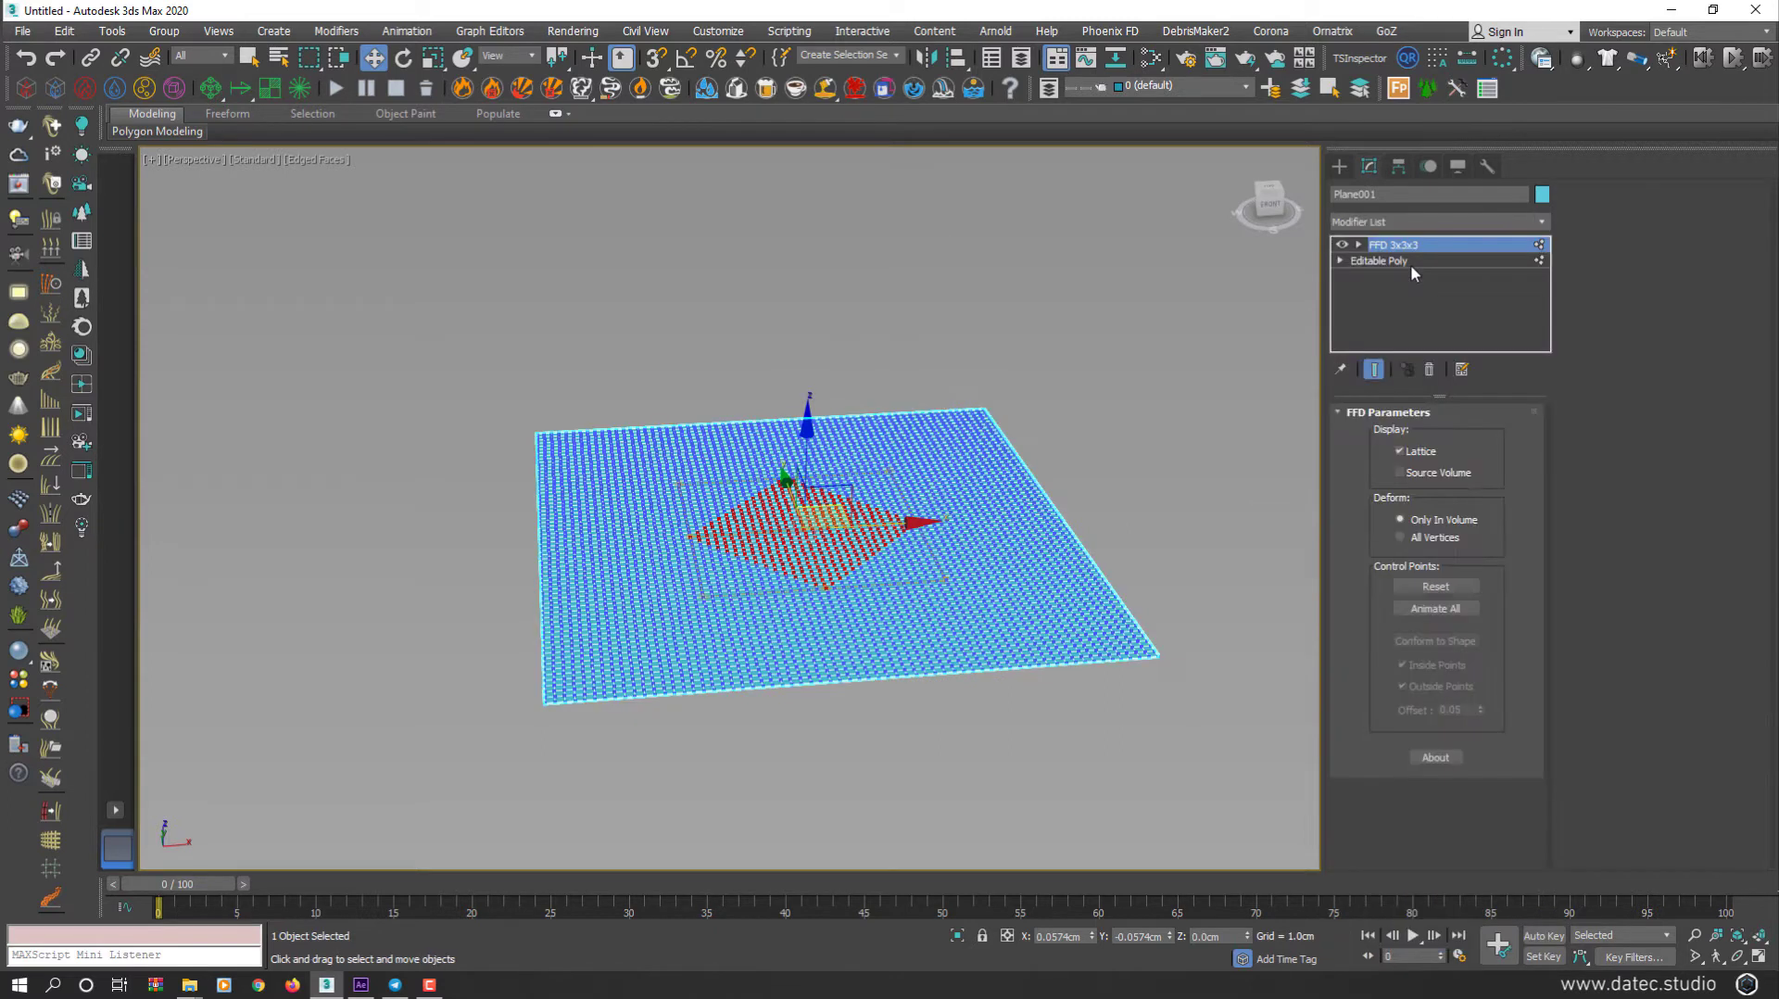
key("1")
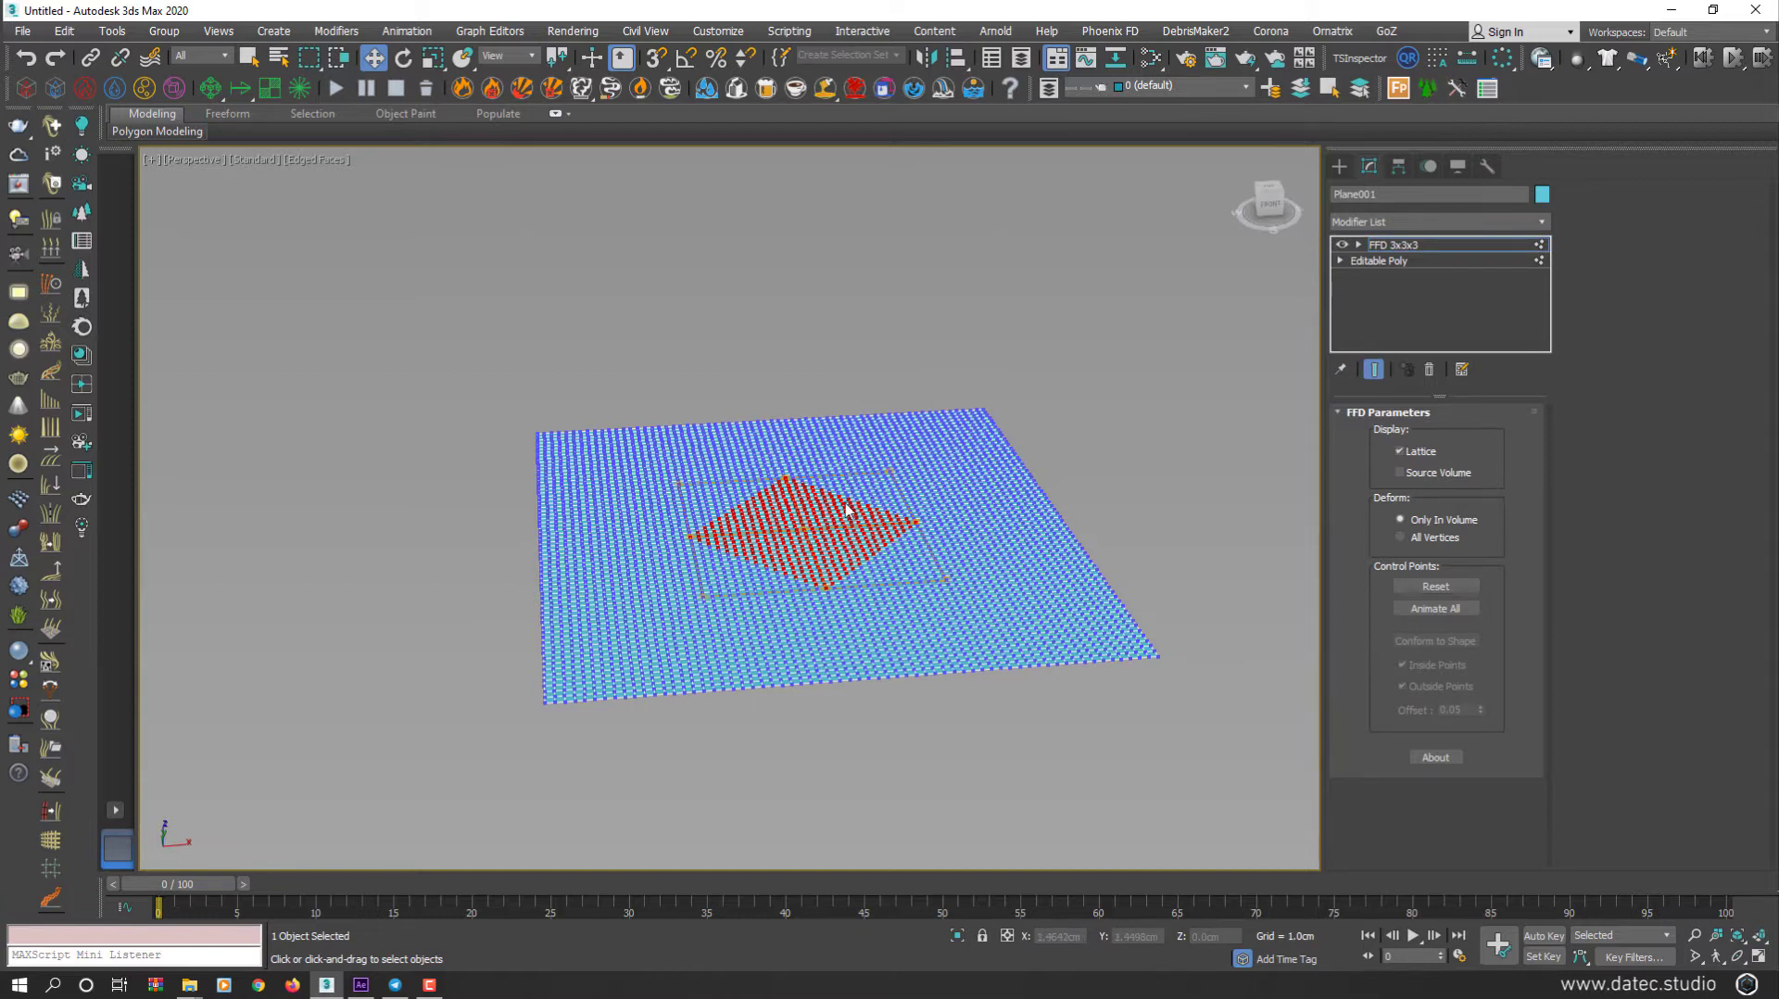
Step: Raise the centre control points of the small lattice along Z to about 4.82 cm
middle_click_drag(841, 515, 832, 496, "alt")
scroll(823, 516, "up", 3)
left_click_drag(819, 518, 768, 557)
left_click_drag(793, 476, 792, 200)
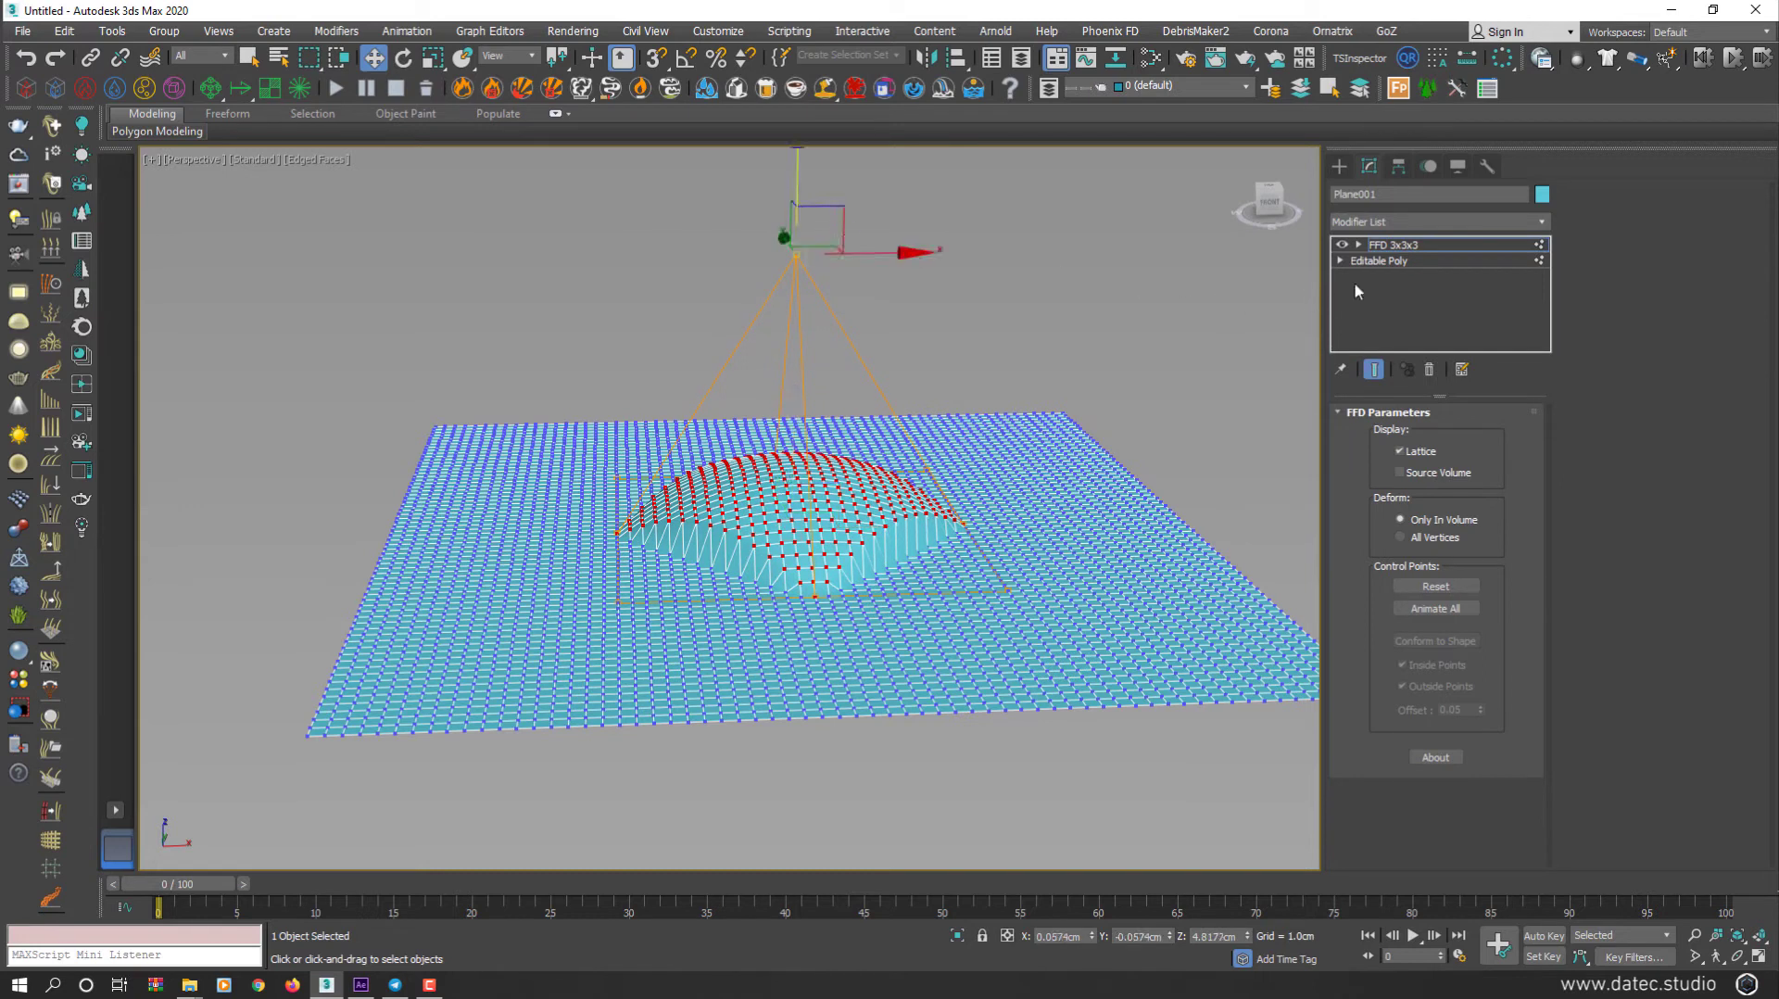
middle_click_drag(975, 525, 994, 541, "alt")
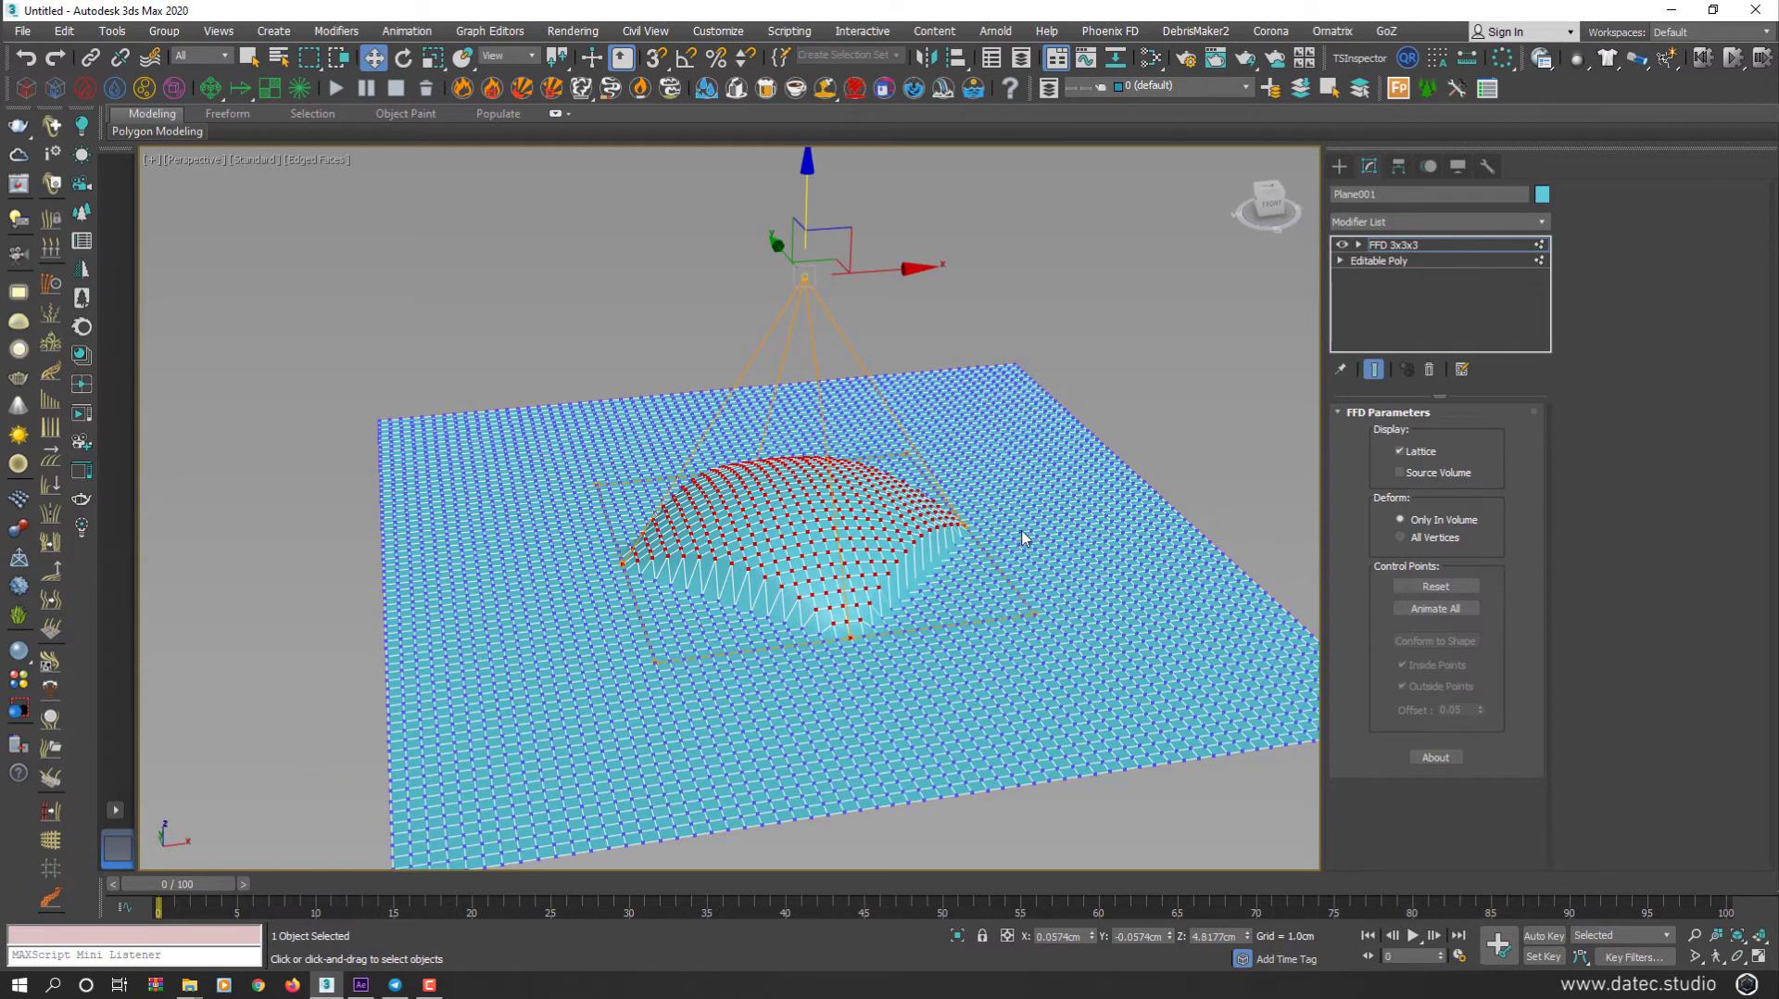
Step: Enable Use Soft Selection for the Editable Poly vertices beneath the FFD modifier and set the falloff to 2.68 cm
left_click(1388, 262)
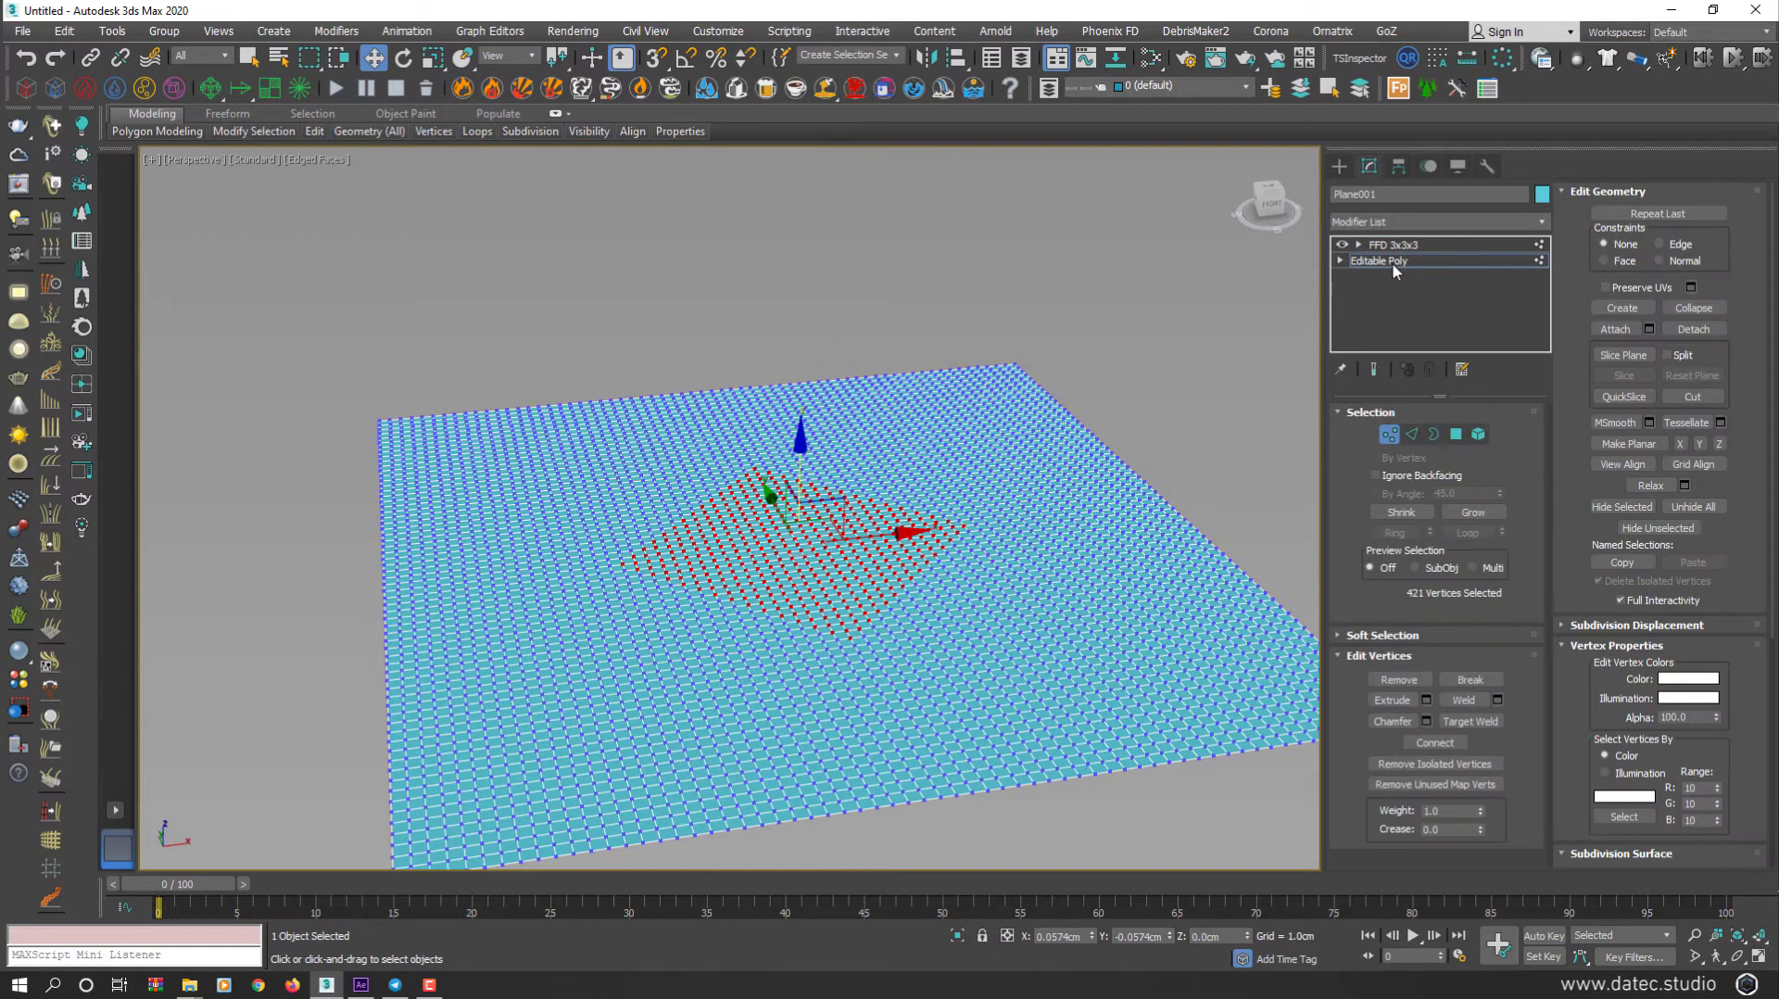
left_click(1359, 637)
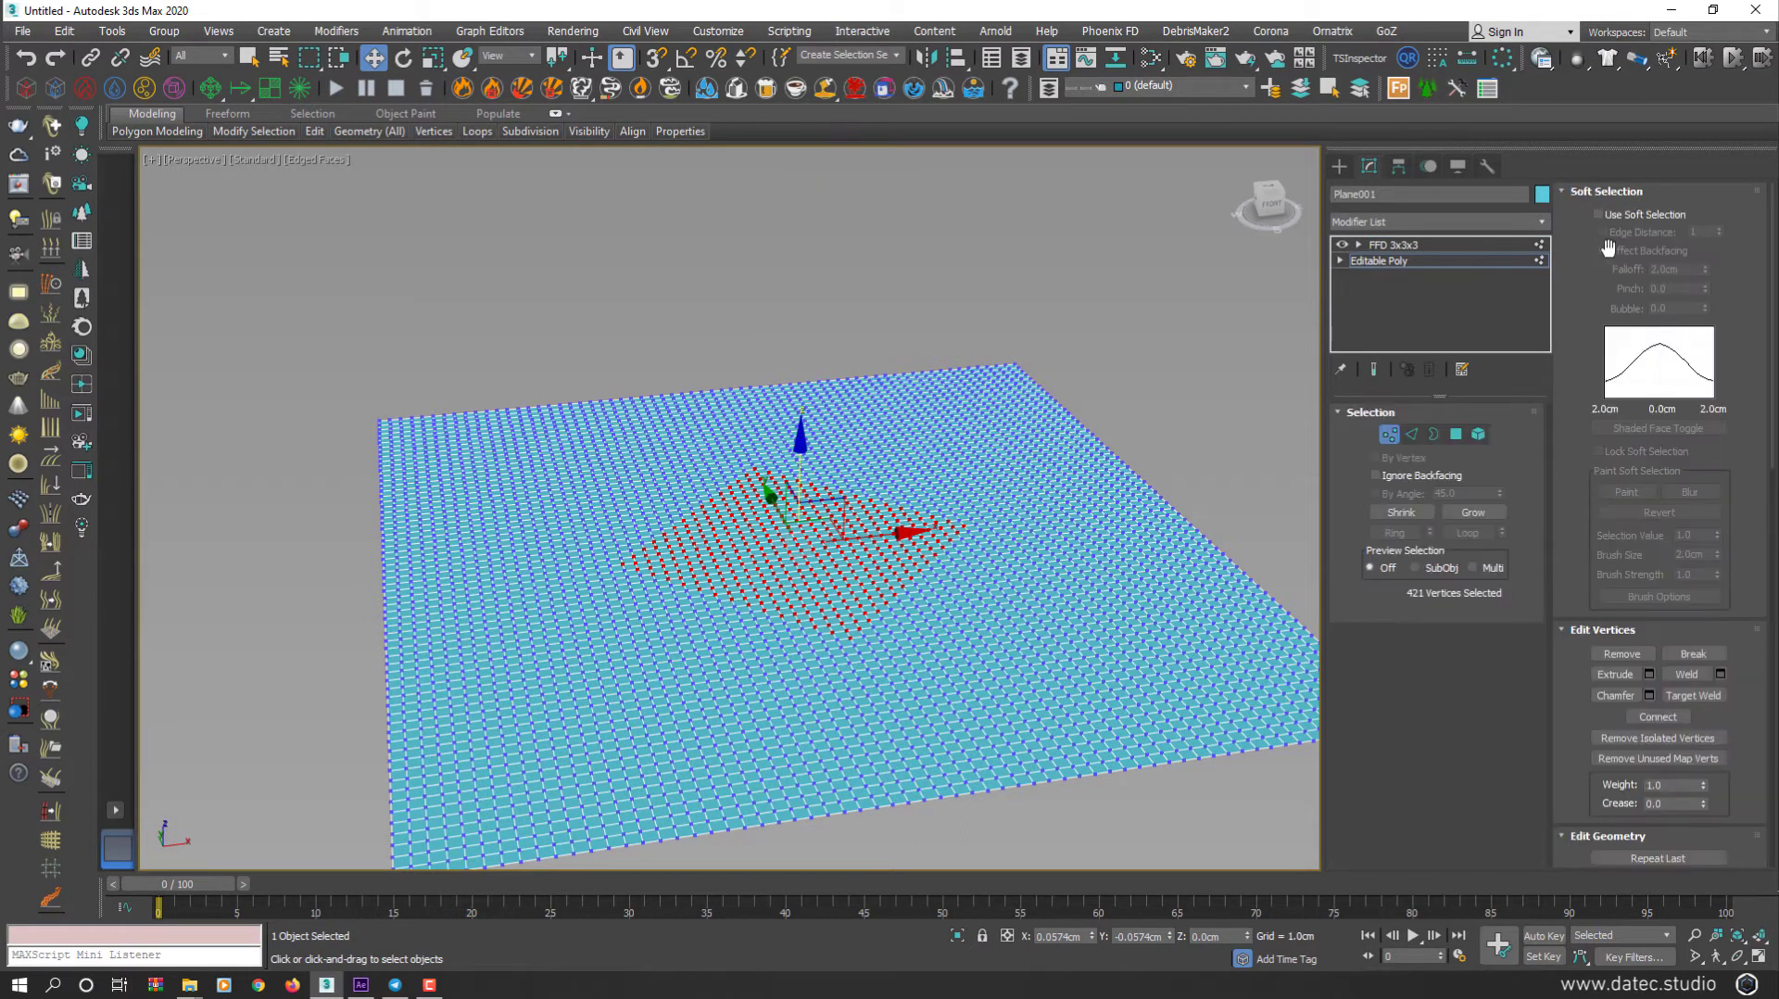
left_click(1601, 215)
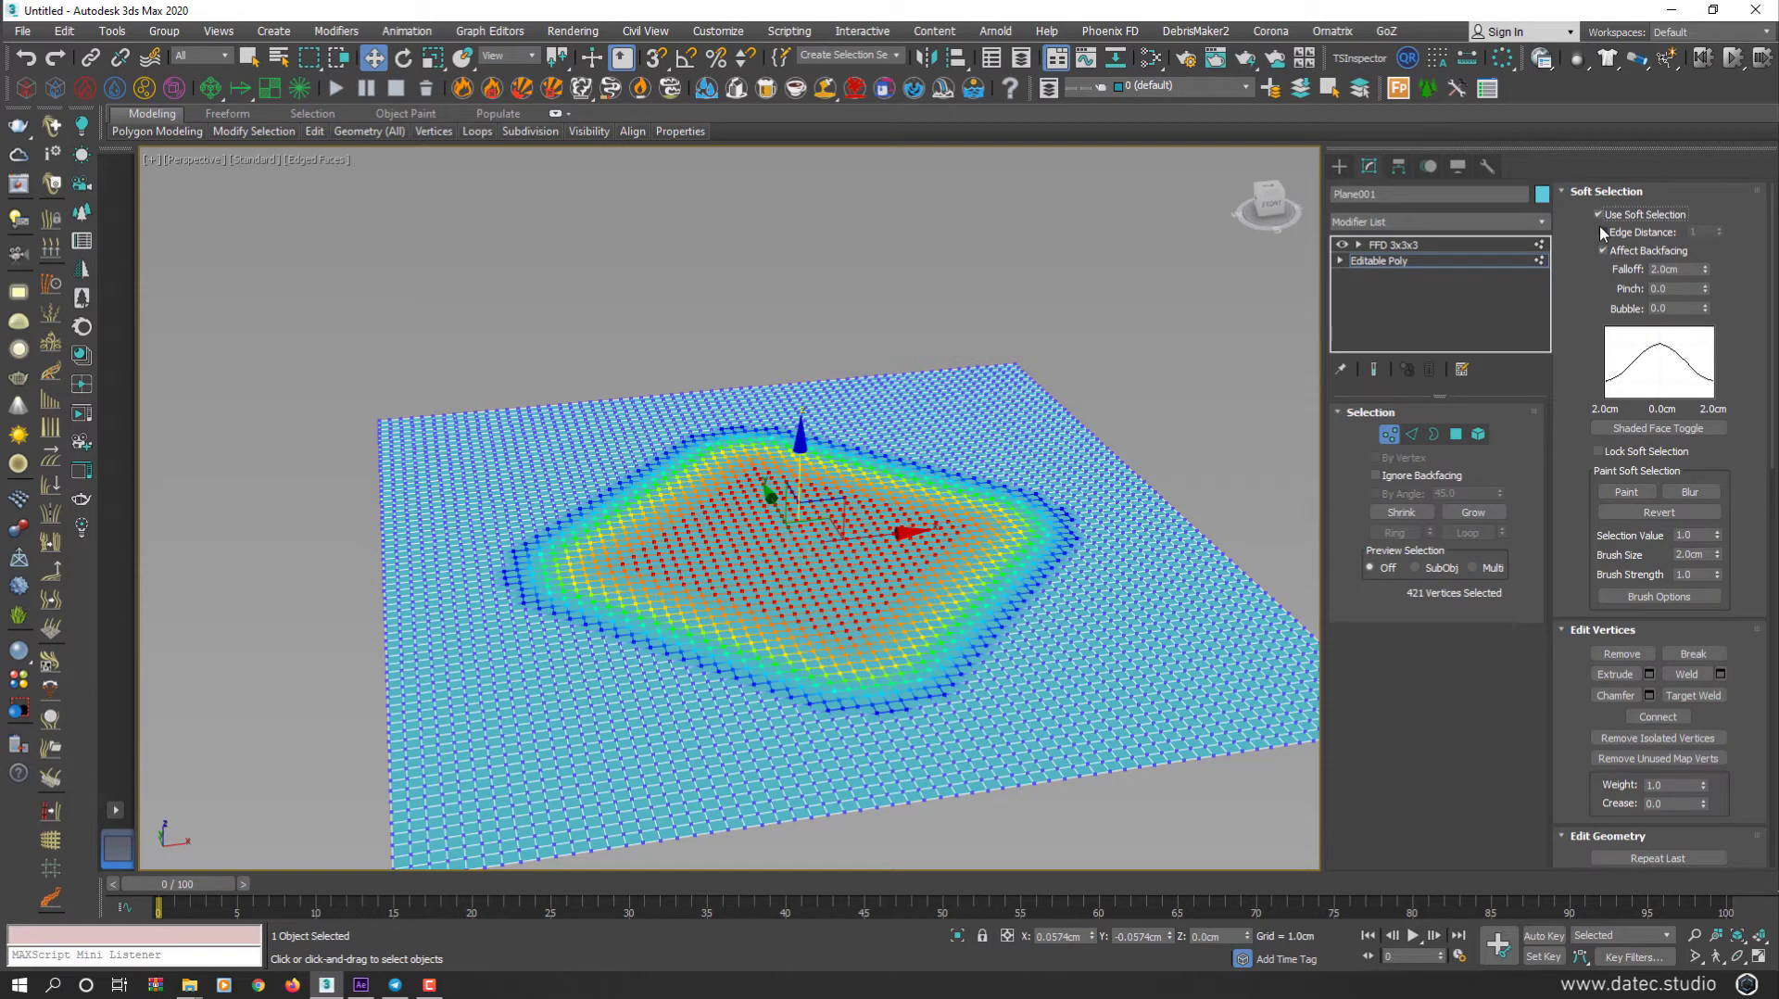
mouse_move(1704, 271)
left_mouse_down()
mouse_move(1695, 224)
mouse_move(1696, 239)
left_mouse_up()
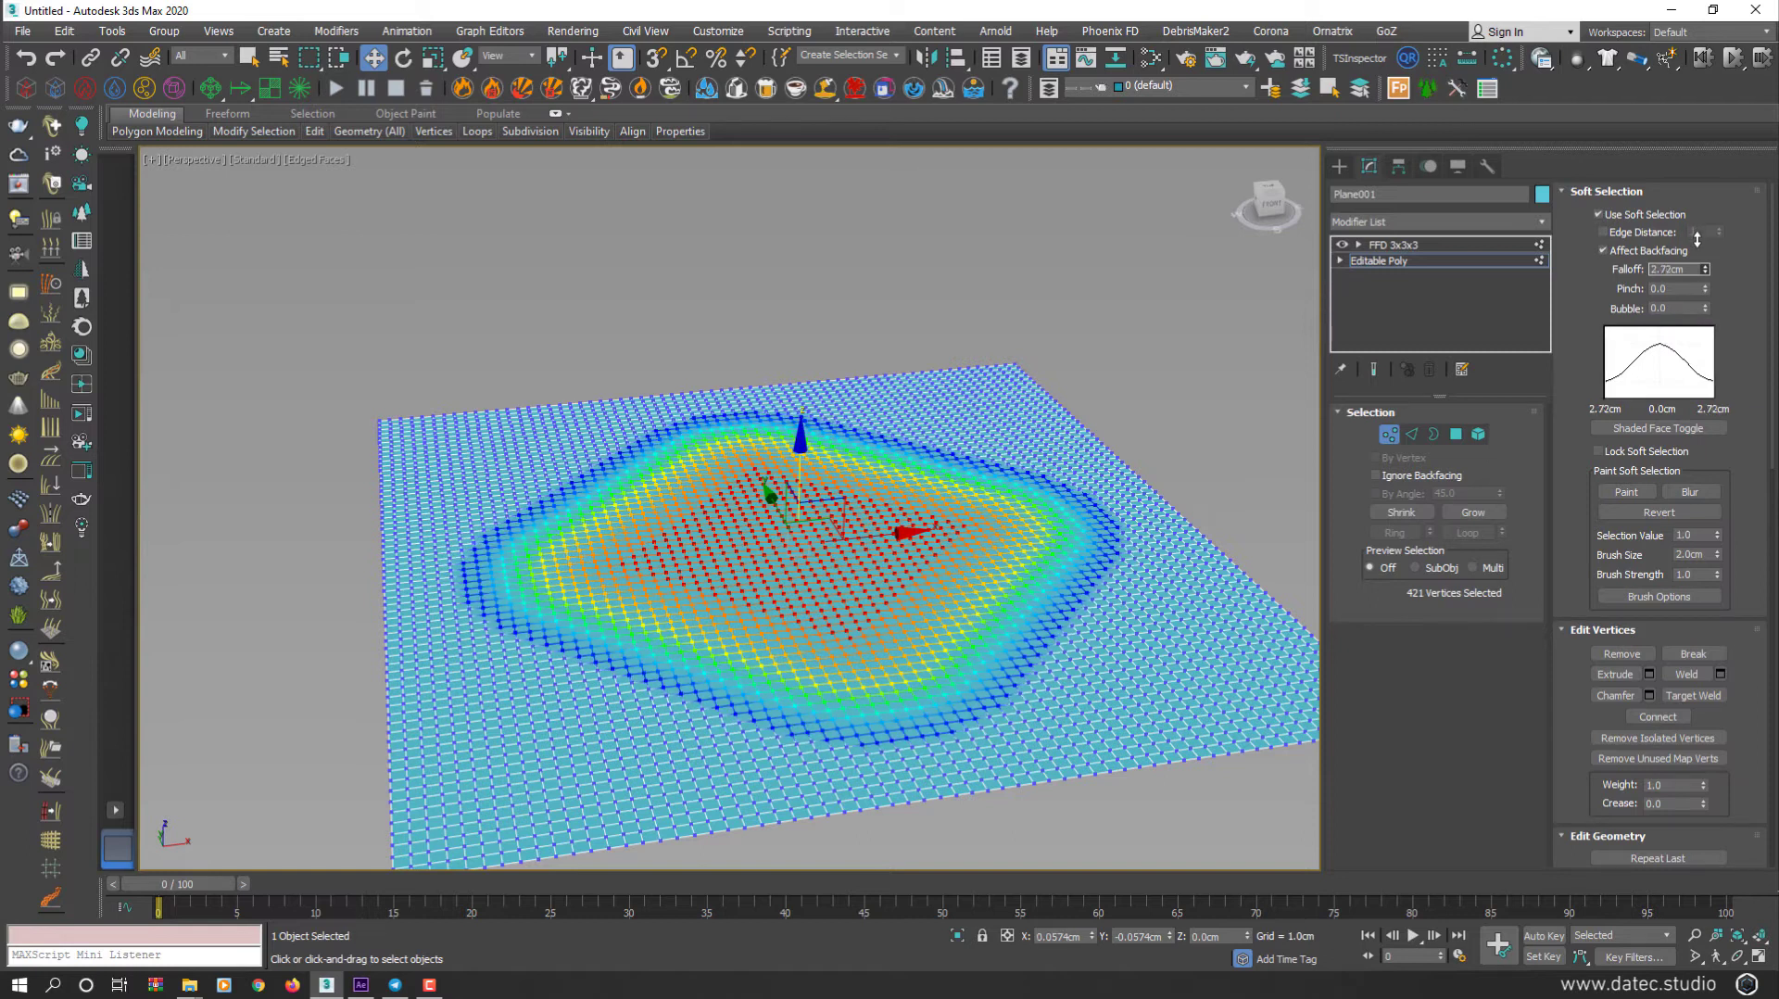
Step: Return to the FFD 3x3x3 control points and raise the centre ones along Z to about 5.59 cm
left_click(1415, 245)
key("1")
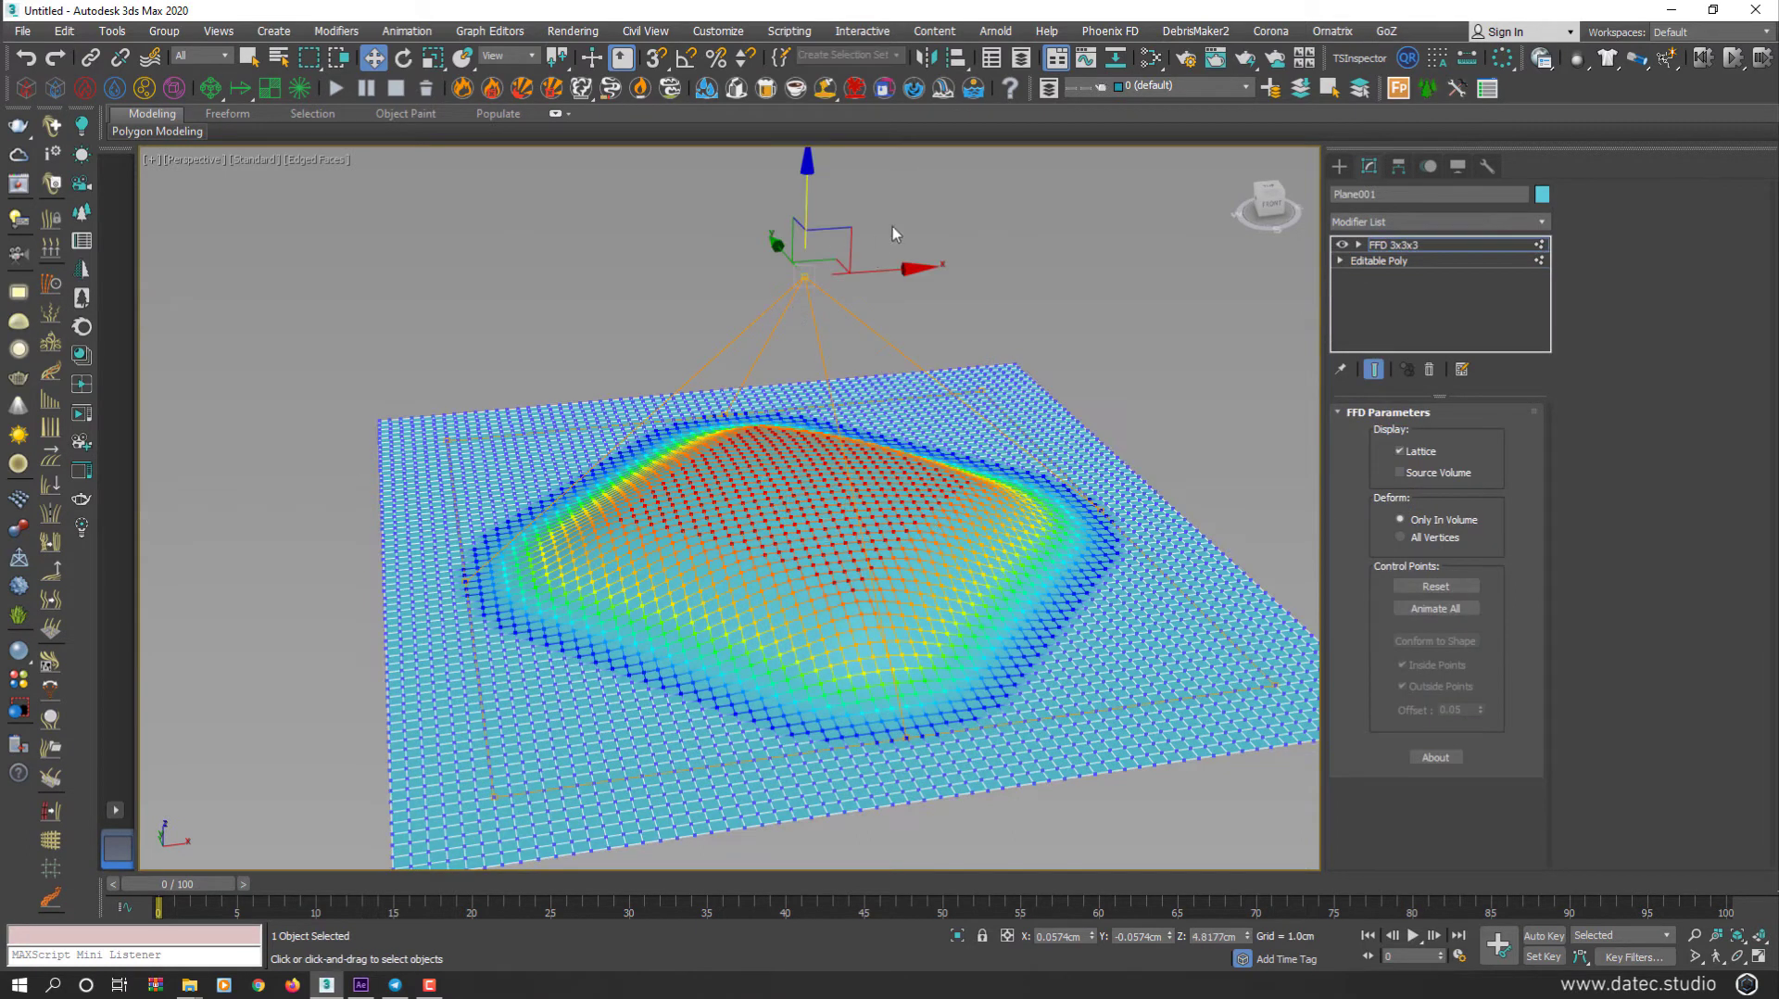
mouse_move(795, 244)
left_mouse_down()
mouse_move(846, 715)
mouse_move(827, 237)
left_mouse_up()
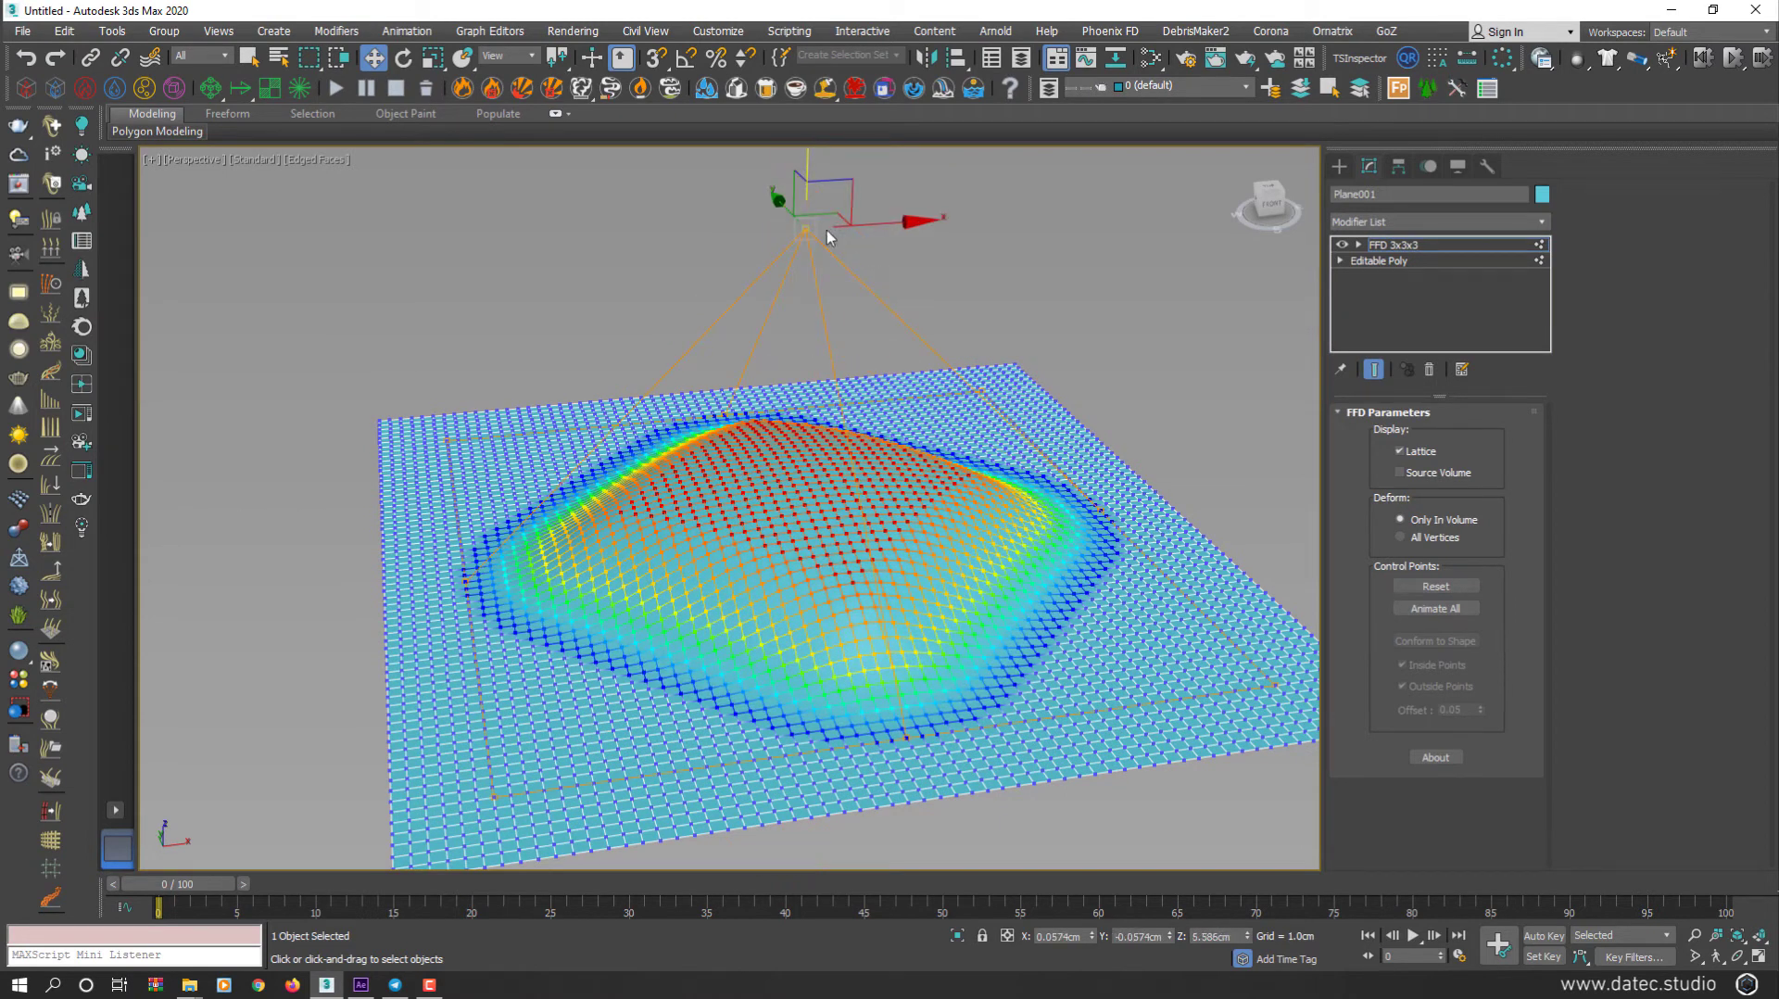
Step: Delete the deformed plane from the scene and display the home grid
left_click(1377, 370)
key("Delete")
key("g")
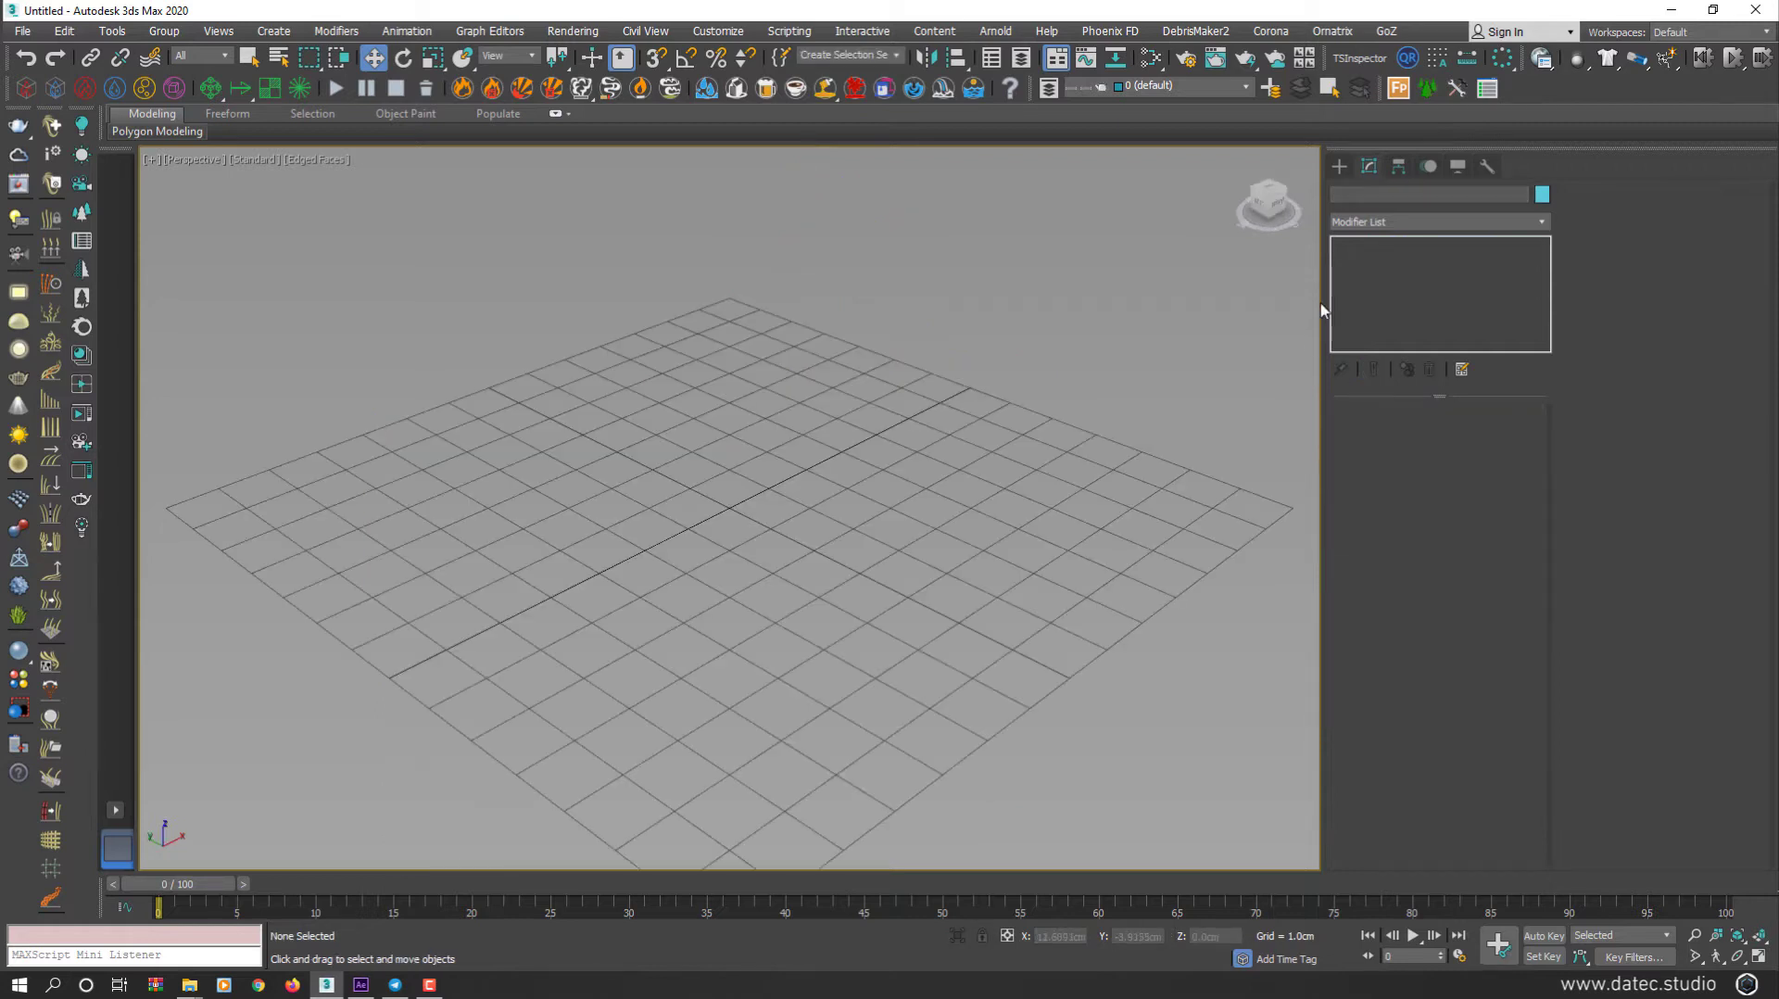
Step: Create an elongated box near the edge of the home grid and clone it along X as 4 evenly spaced copies
left_click(1339, 165)
left_click(1400, 277)
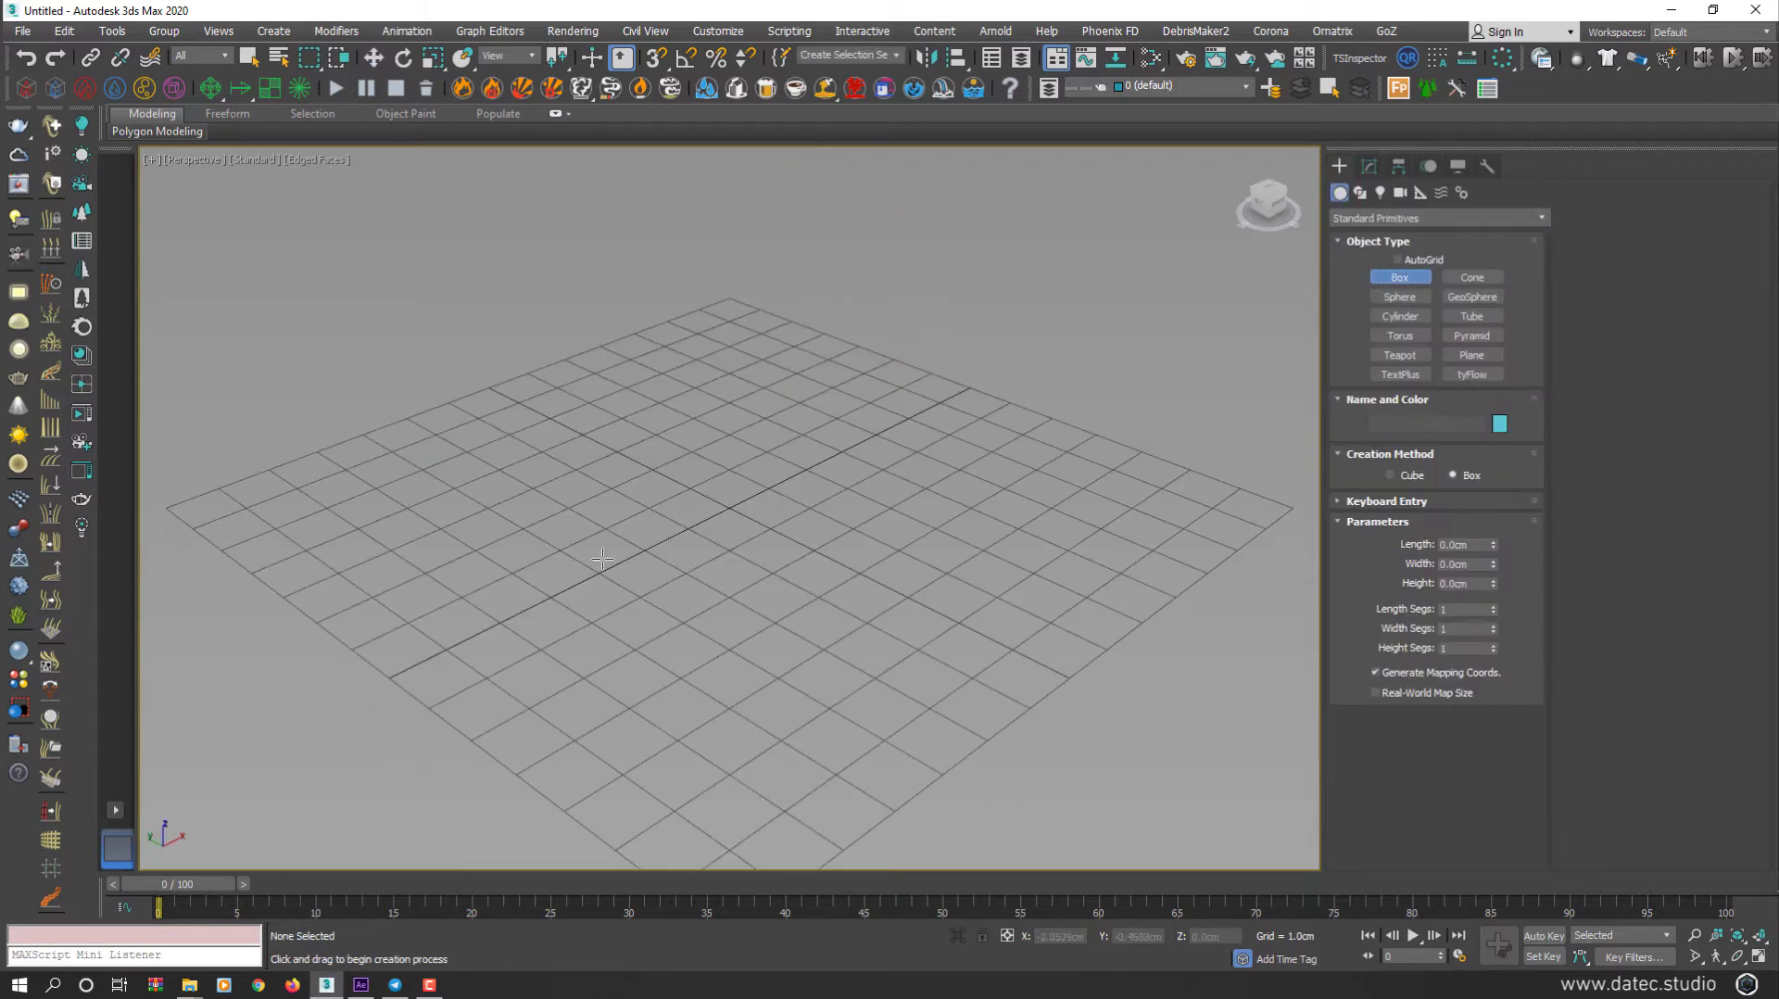
mouse_move(313, 548)
left_mouse_down()
mouse_move(357, 645)
mouse_move(339, 665)
mouse_move(372, 588)
mouse_move(476, 559)
left_mouse_up()
left_click(329, 608)
right_click(352, 613)
left_click(940, 501)
left_click(940, 501)
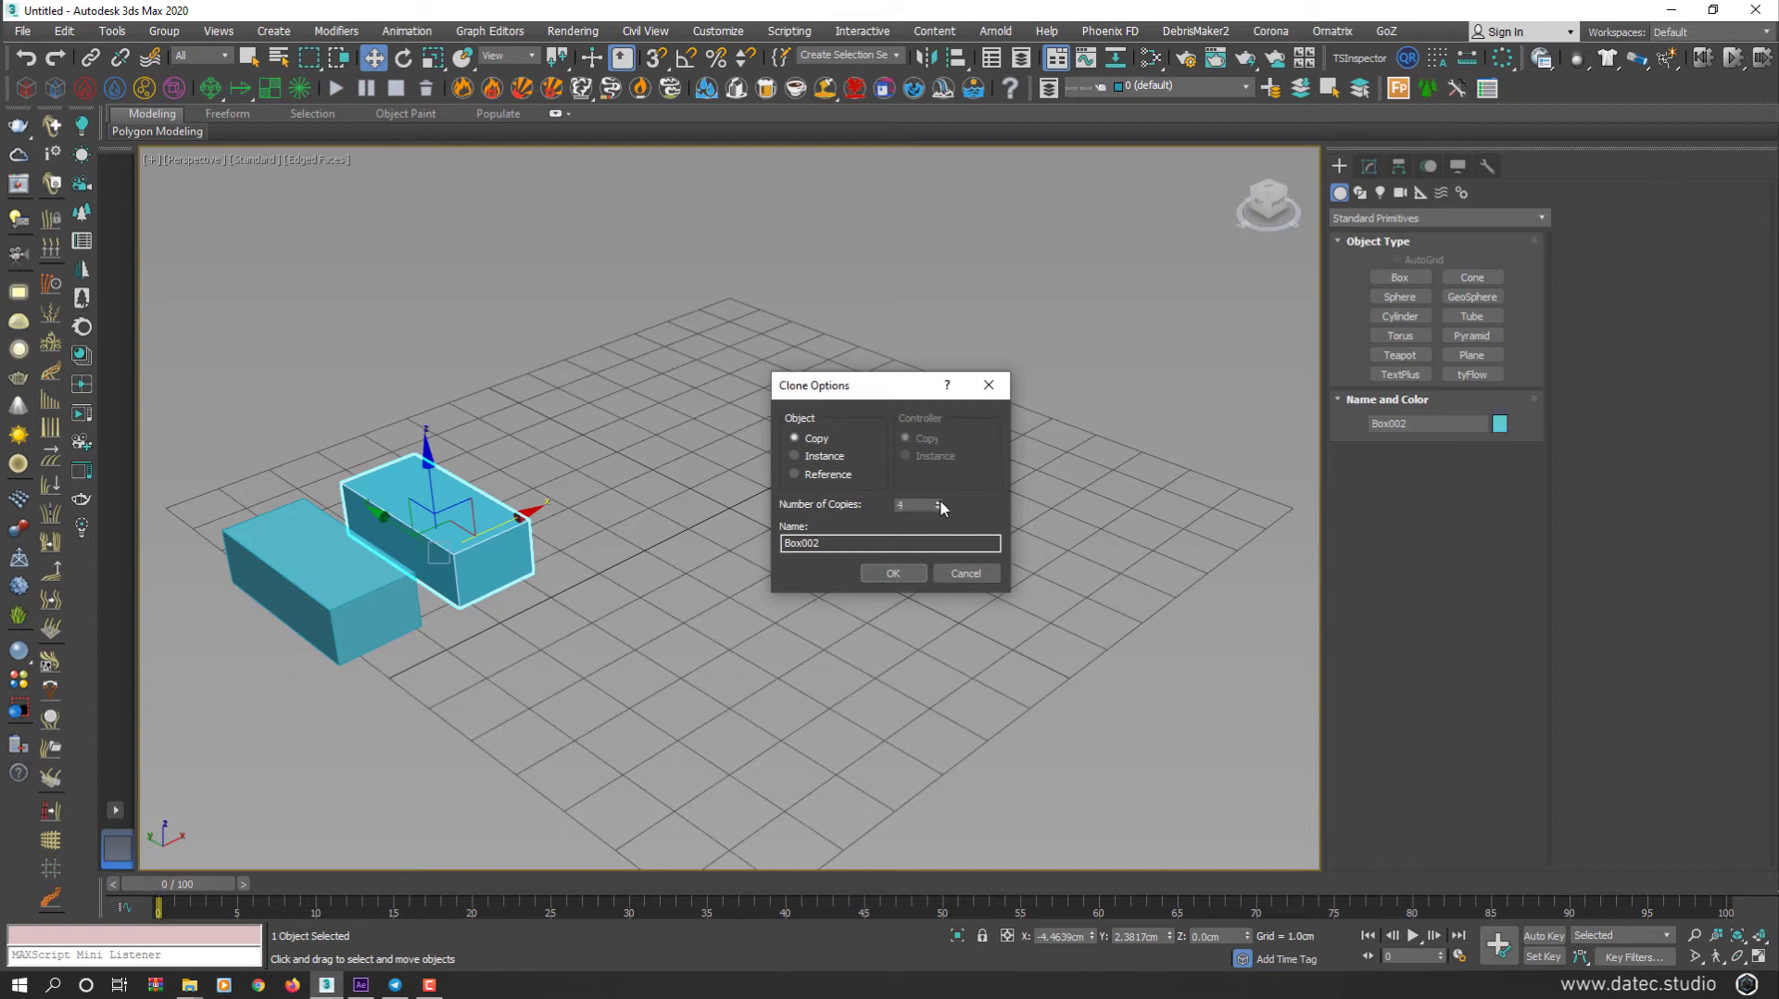
left_click(899, 572)
Step: Select the whole row of boxes and clone it along Y as 5 copies to form a grid of boxes
key("ctrl+a")
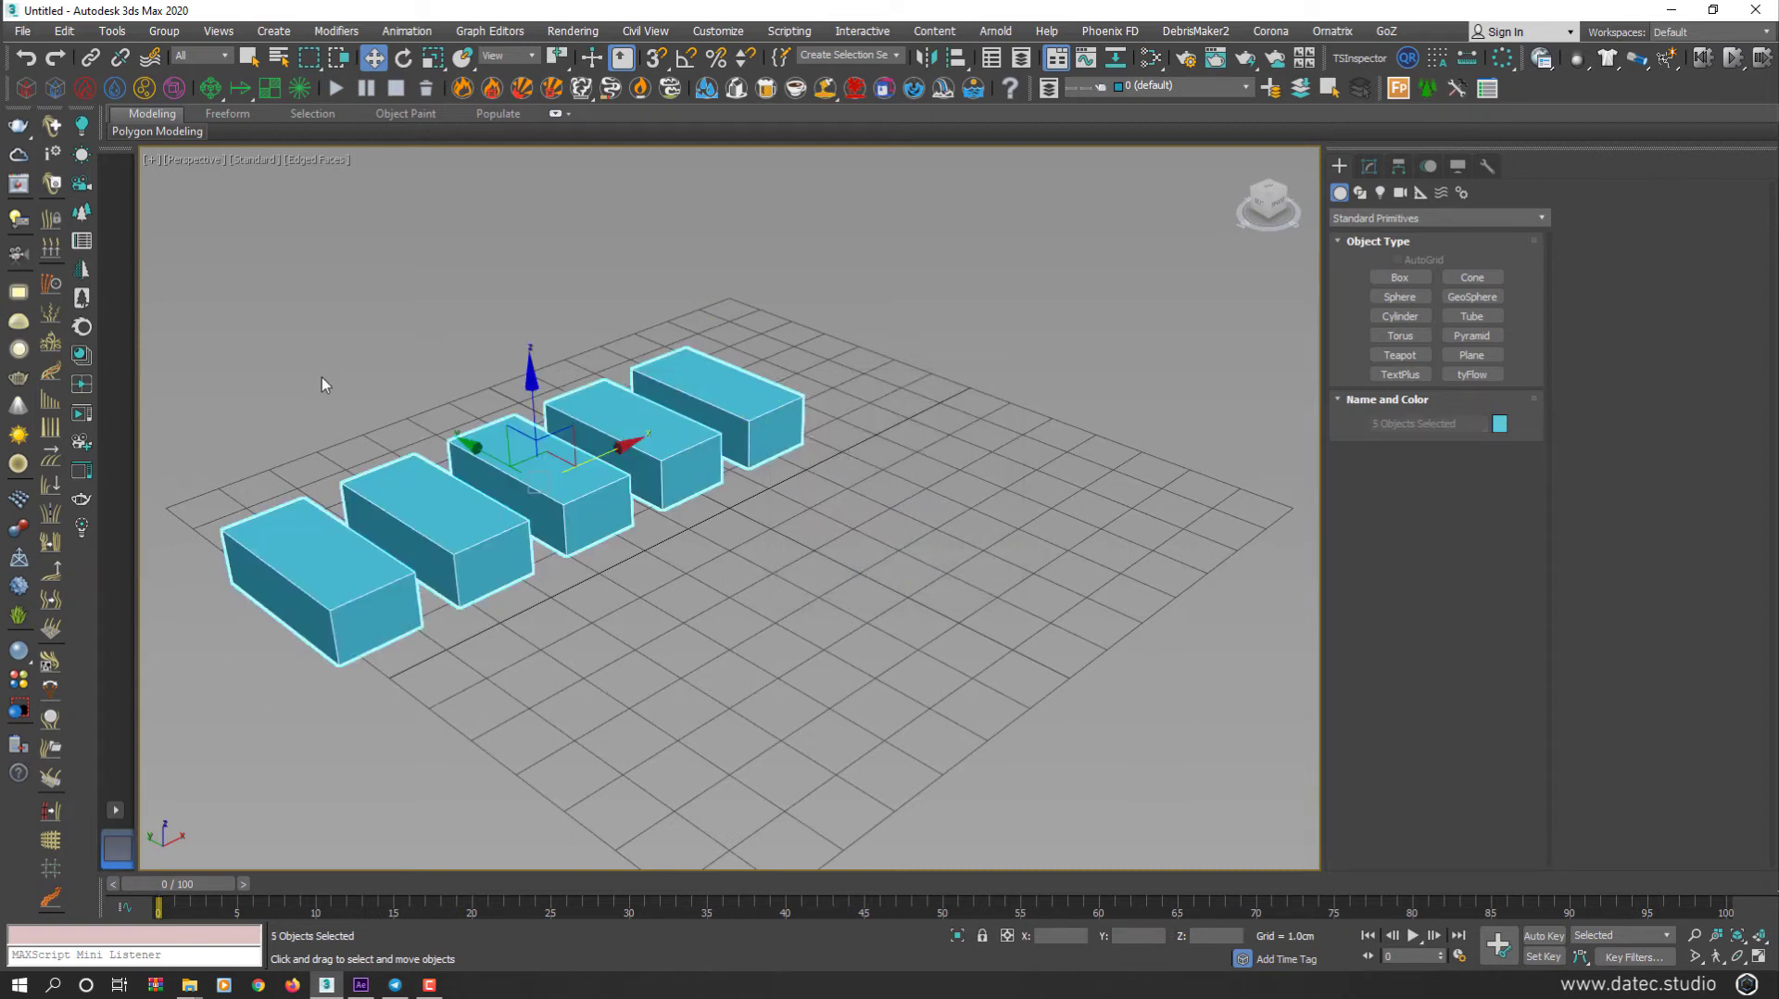
left_click_drag(501, 462, 665, 563, "shift")
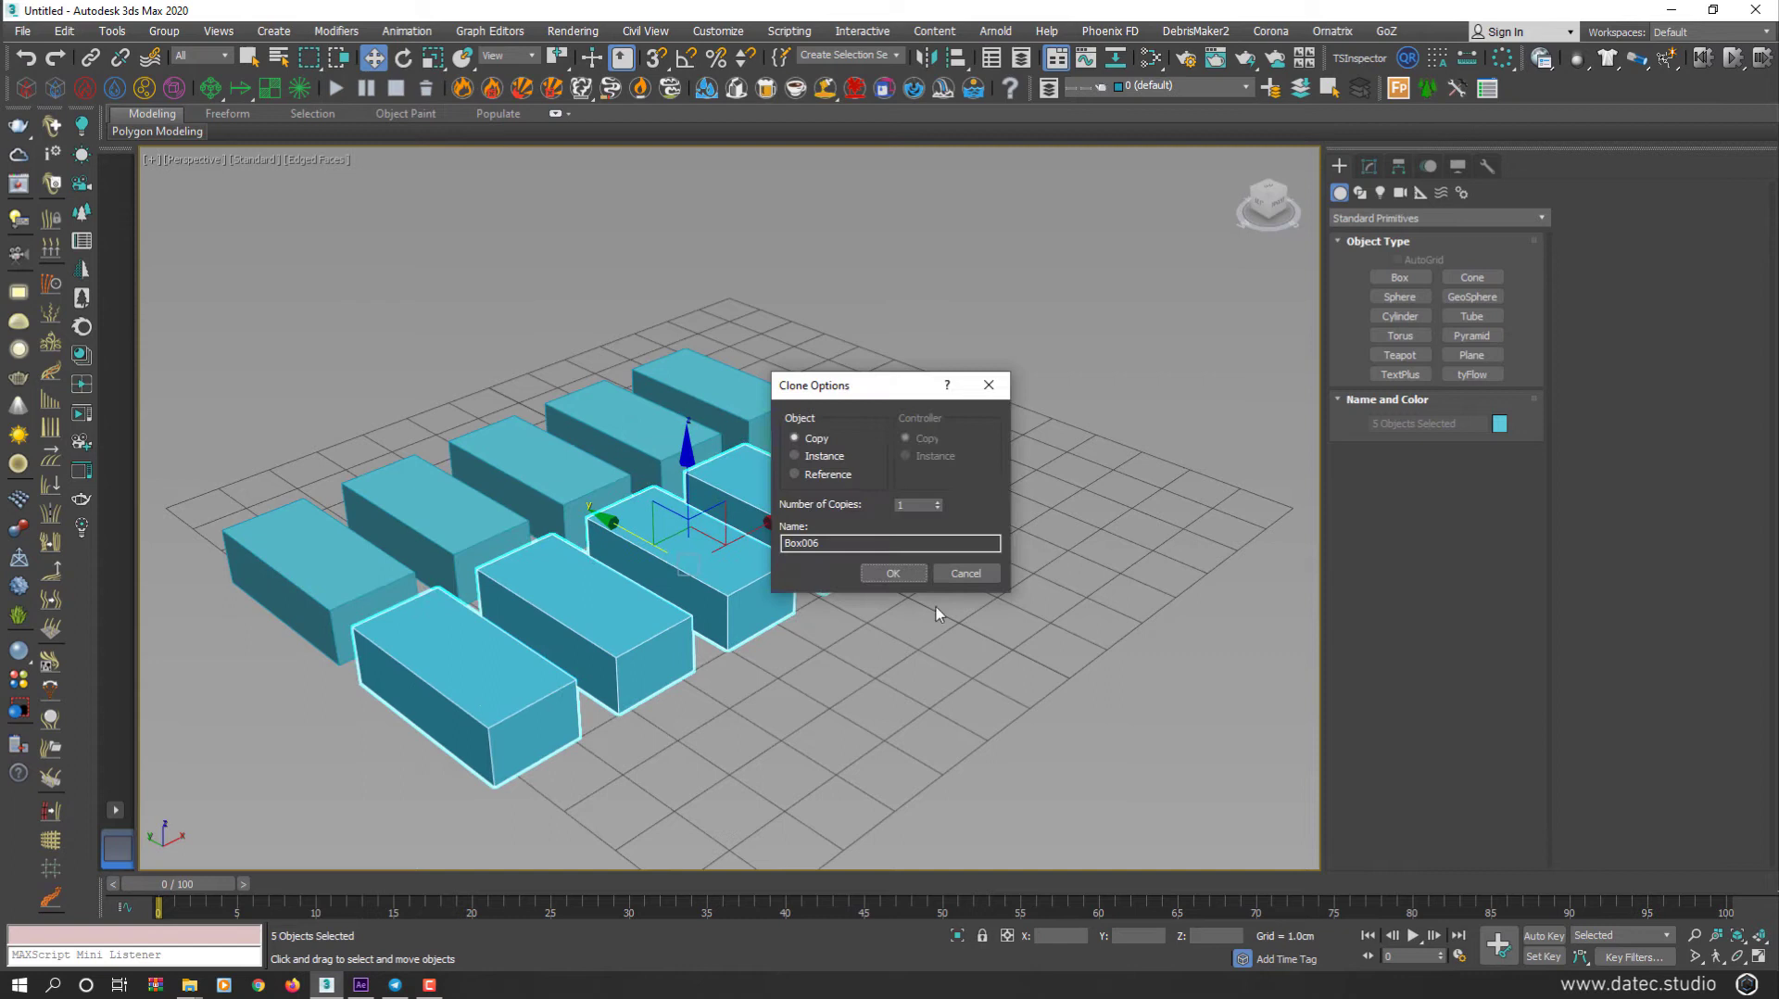
left_click(939, 501)
left_click(903, 573)
scroll(899, 564, "down", 3)
middle_click_drag(880, 551, 710, 409)
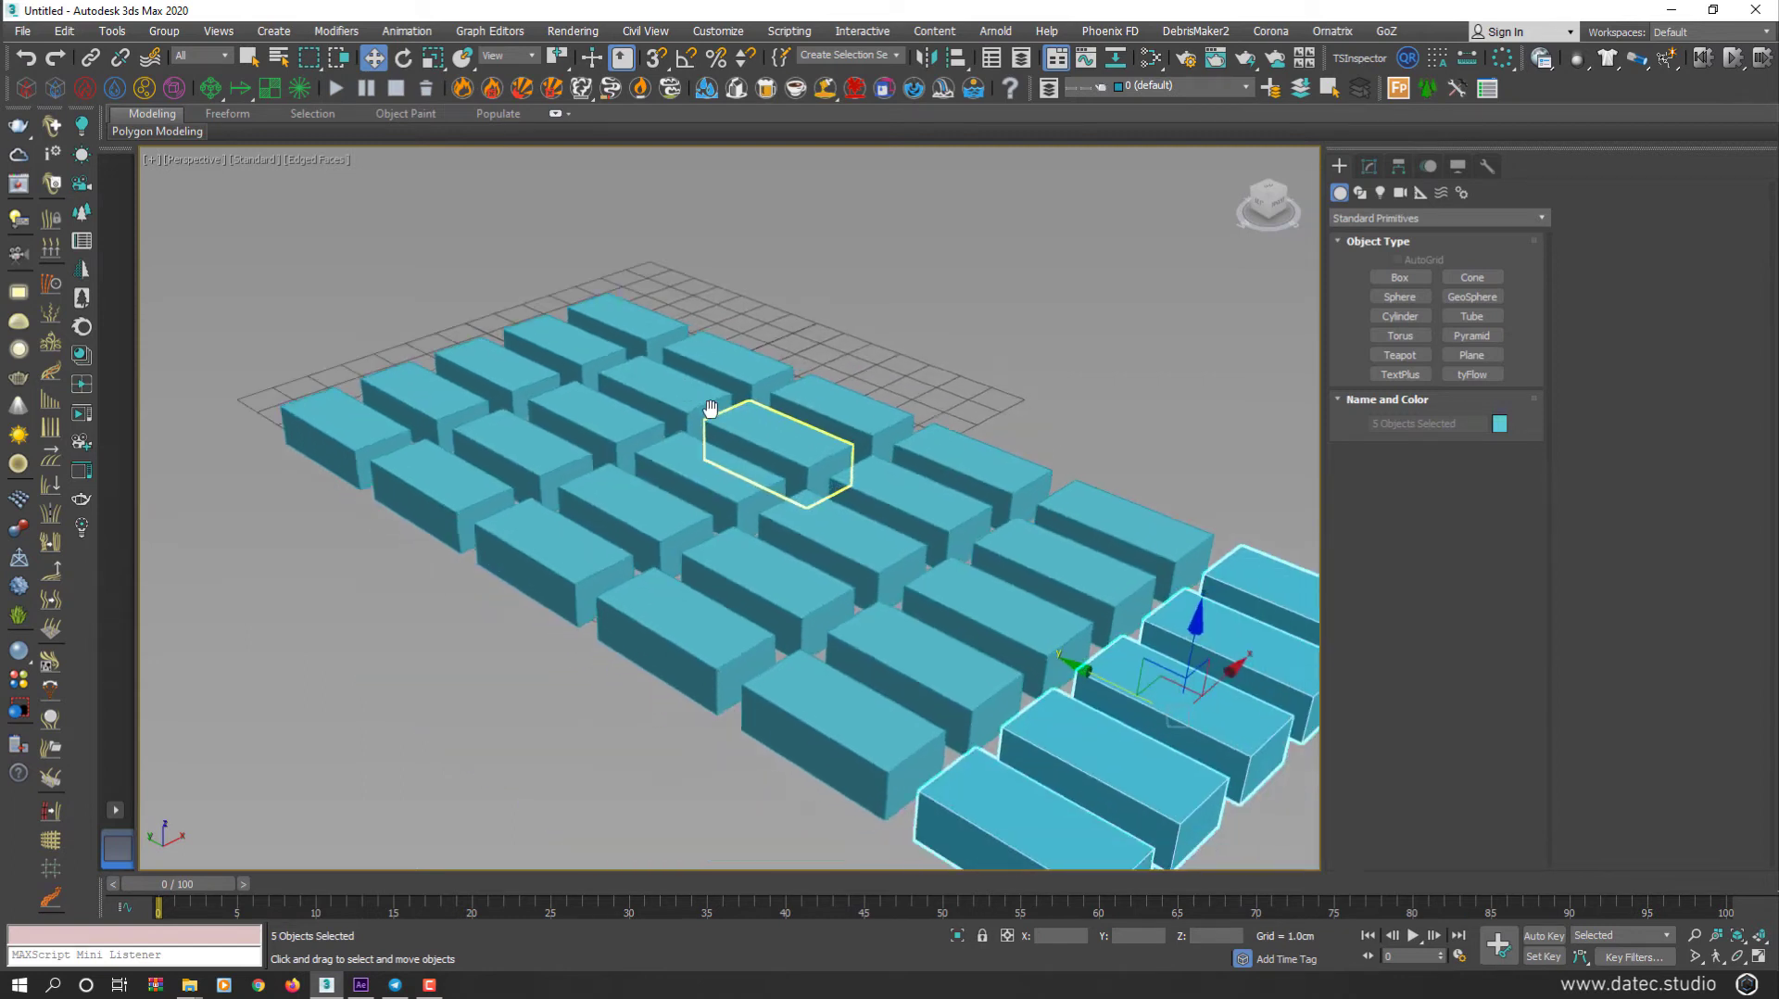
scroll(711, 409, "down", 2)
Step: Select all 30 boxes and apply one shared FFD 3x3x3 modifier to them
left_click(1028, 401)
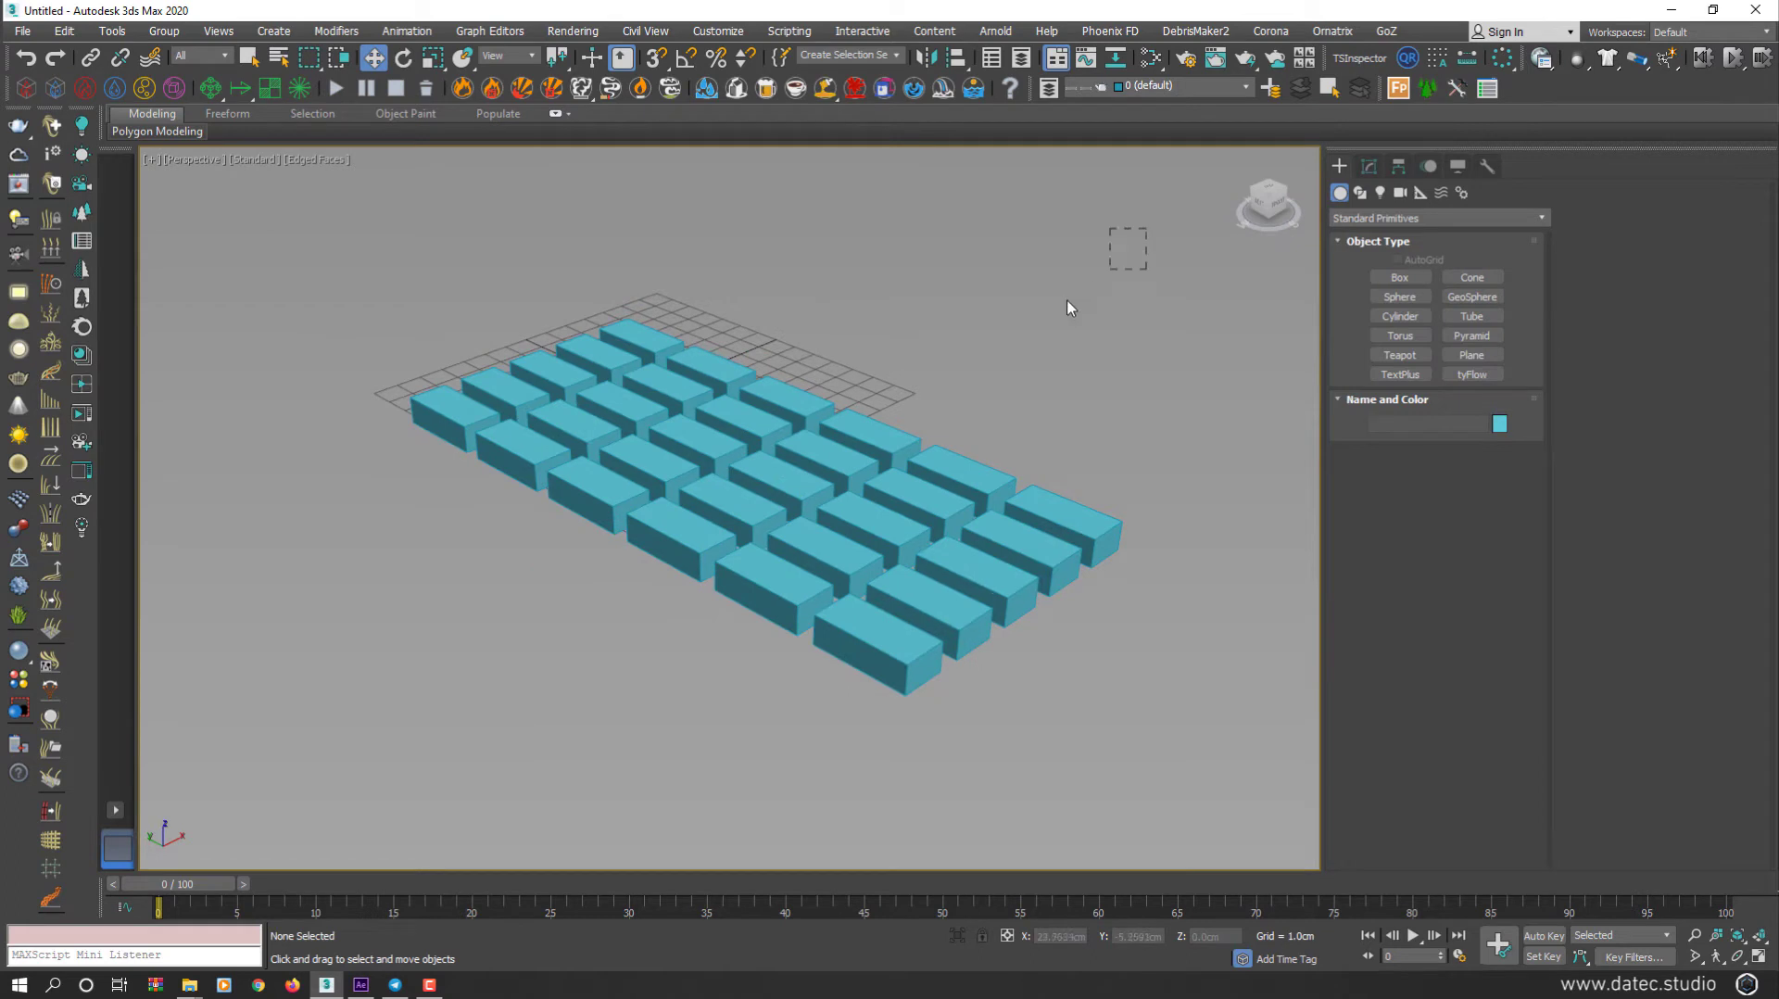
left_click_drag(1071, 308, 424, 721)
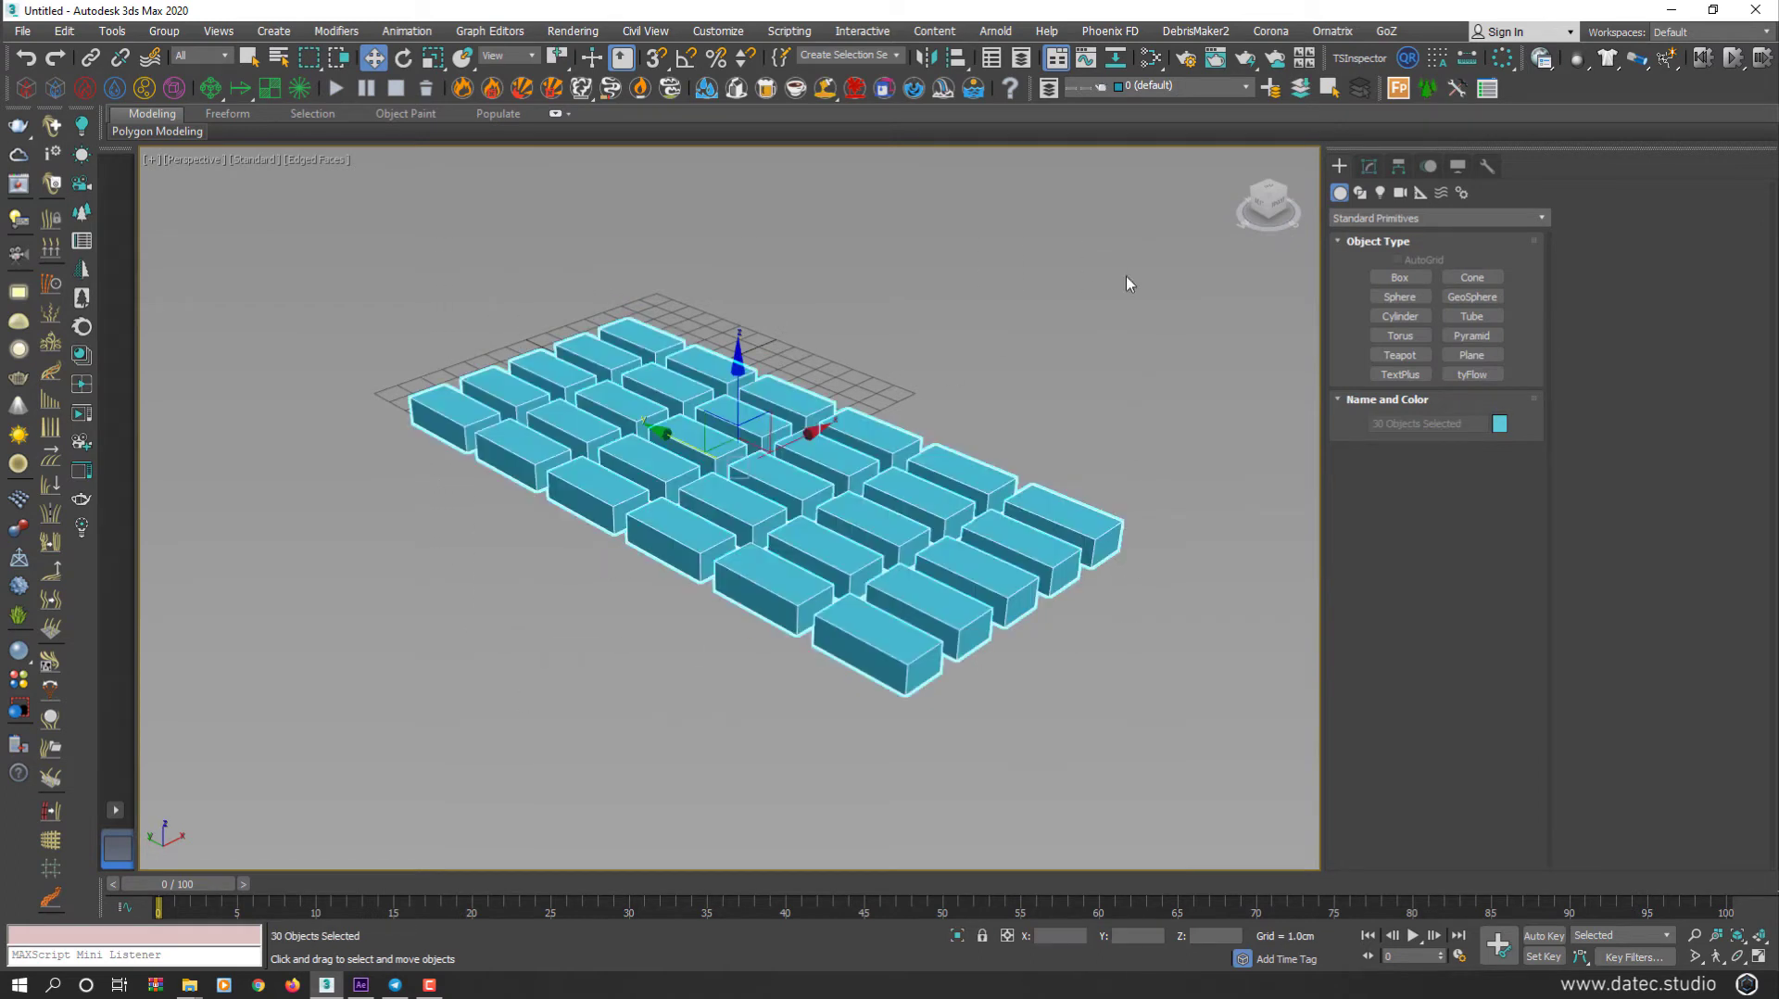
left_click(1368, 171)
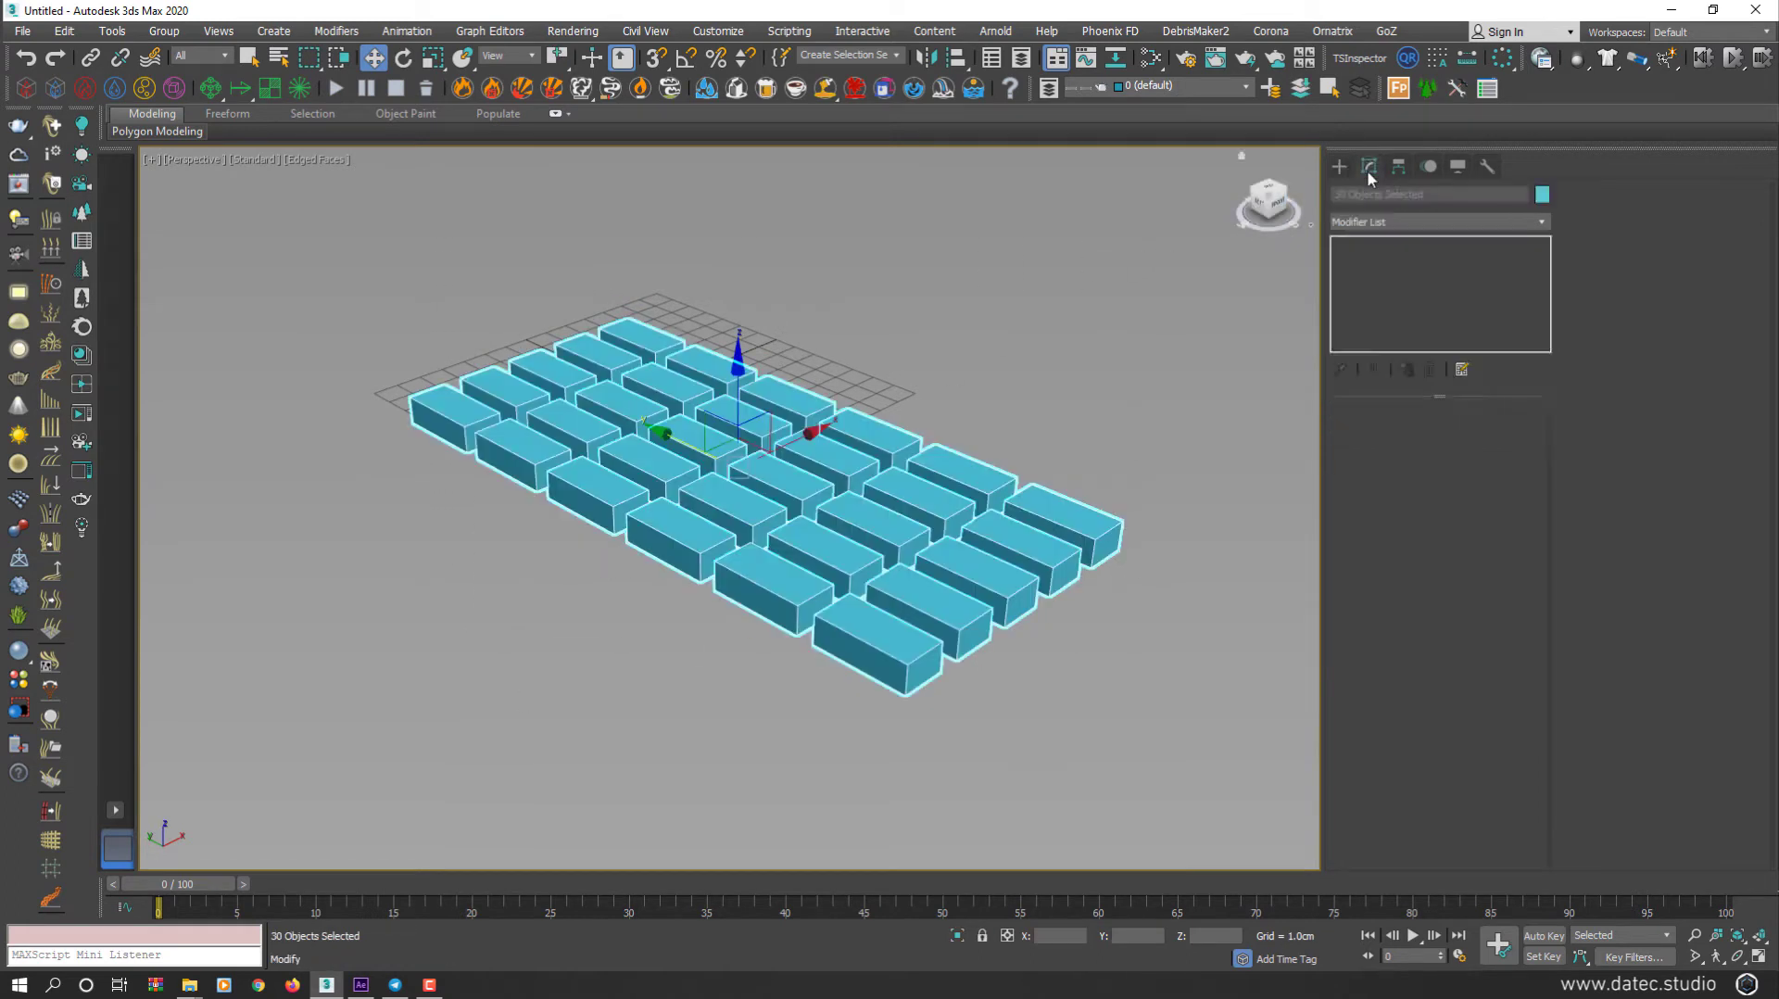
left_click(1375, 222)
key("f")
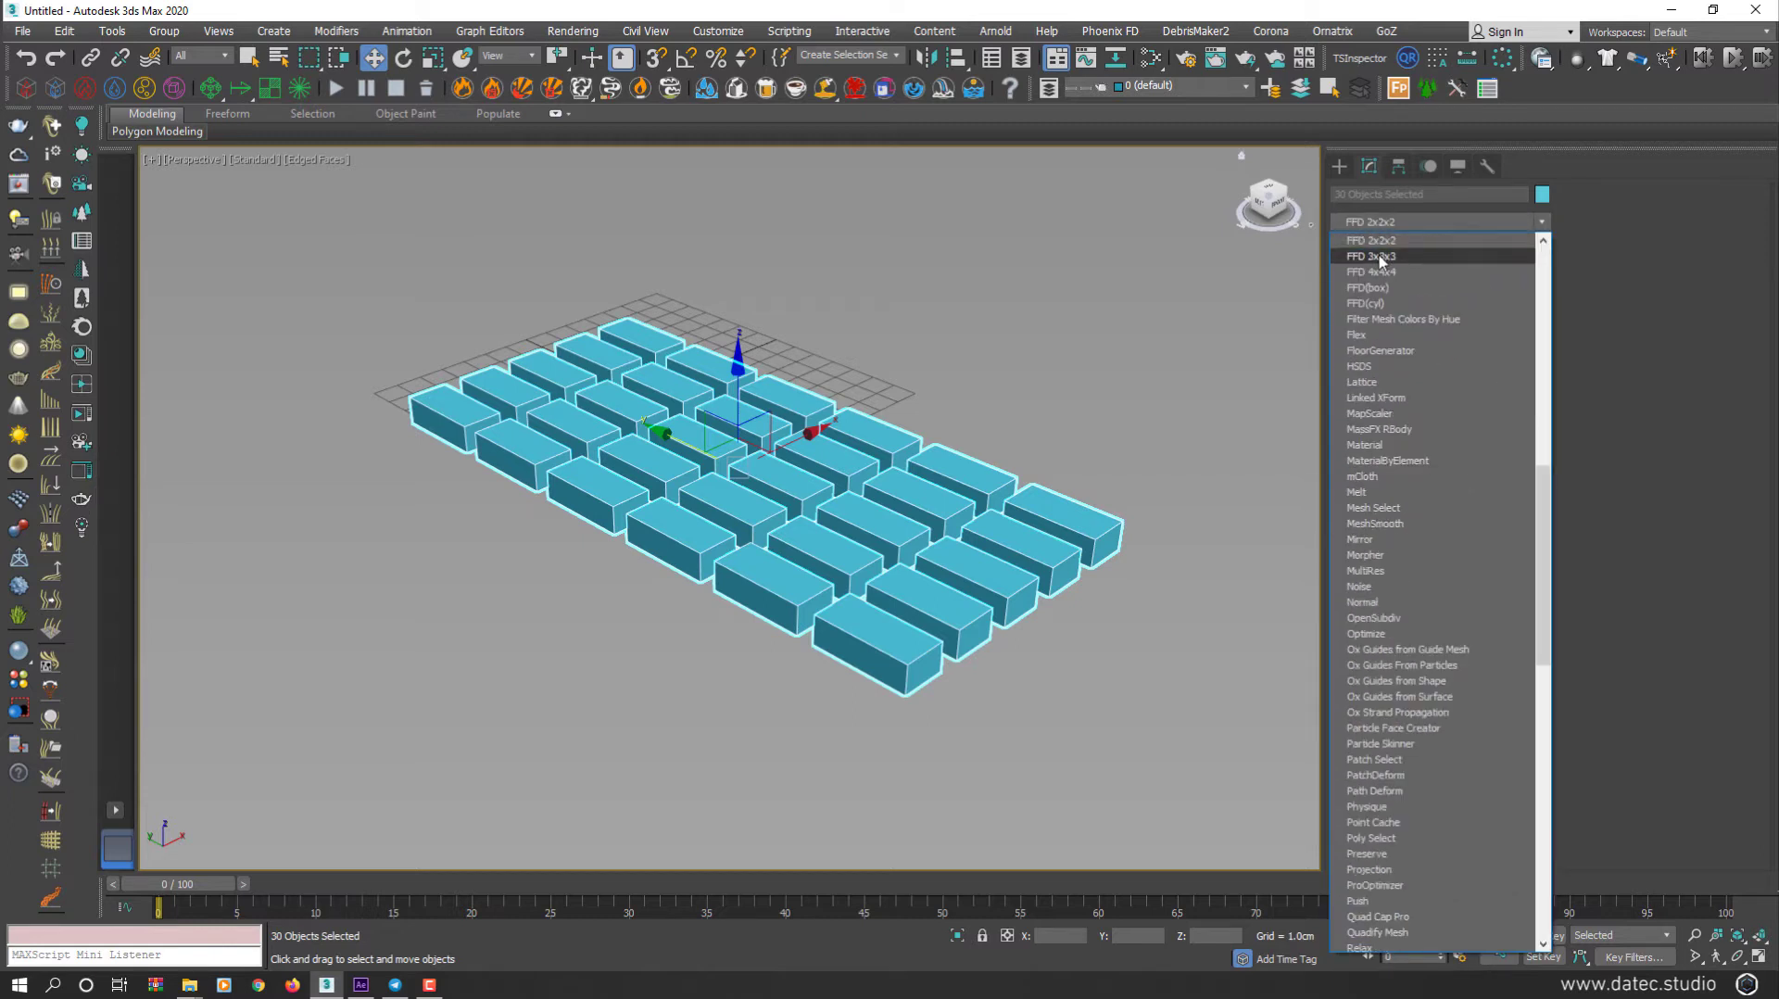
left_click(1379, 256)
middle_click_drag(956, 441, 845, 587, "alt")
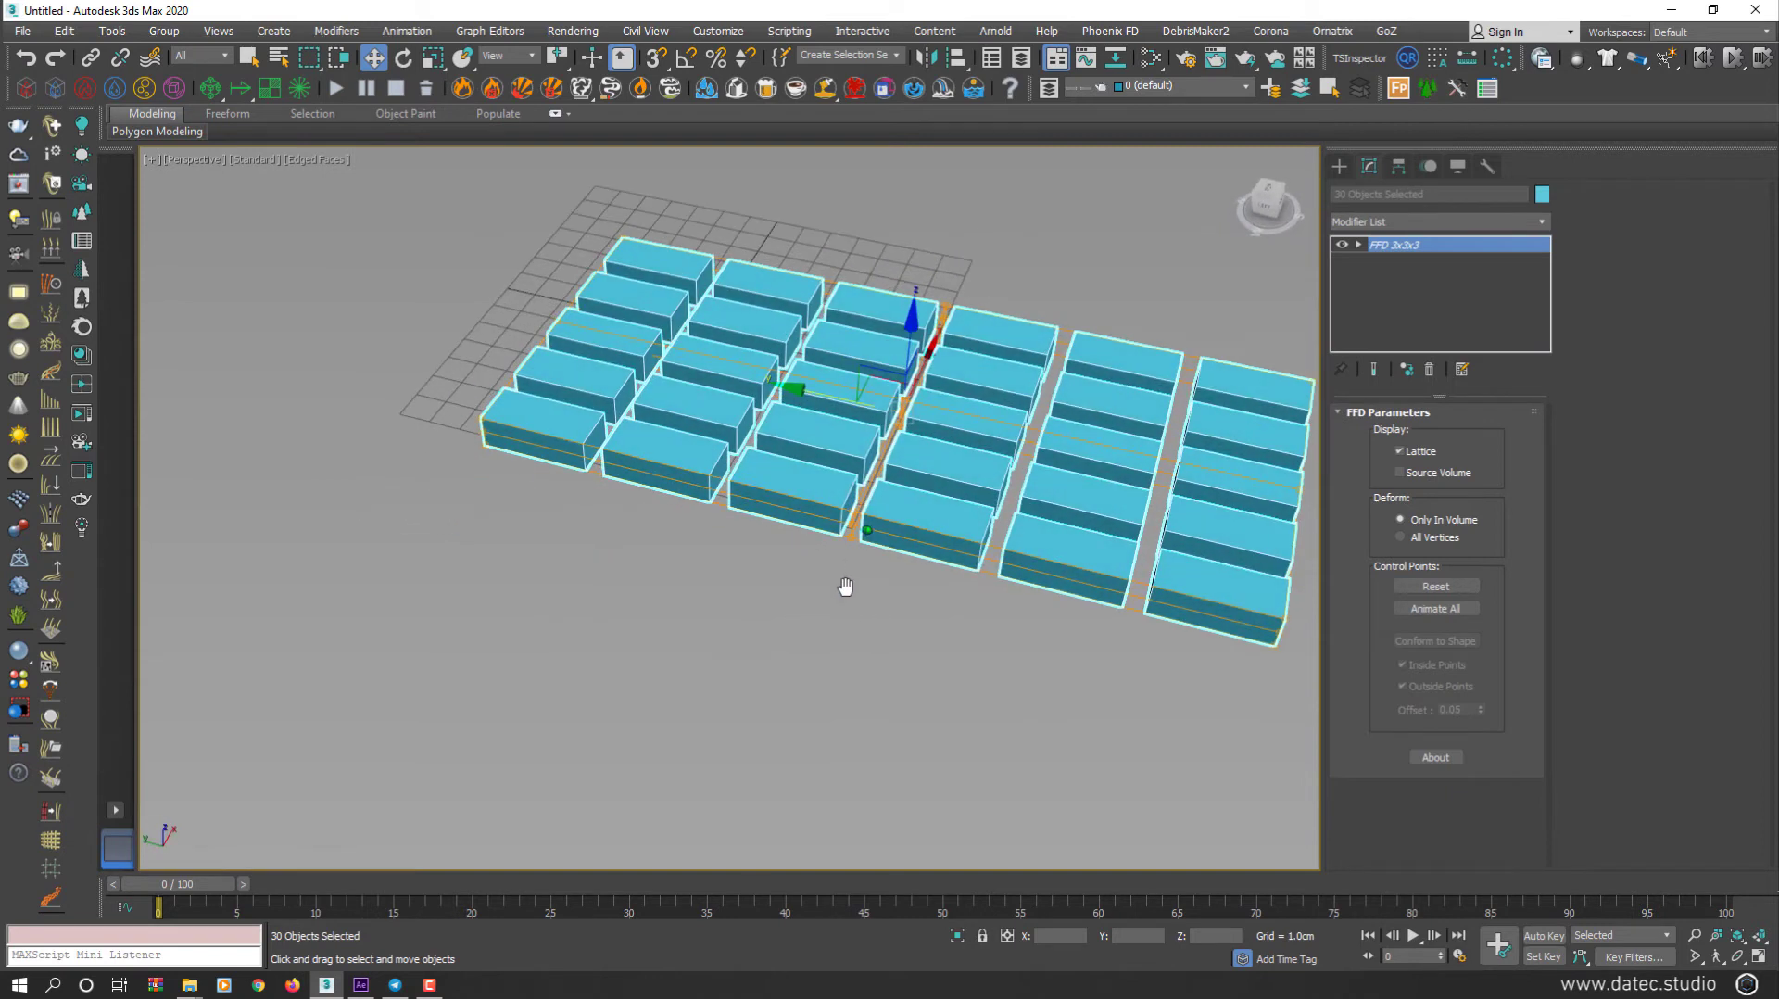
Step: Raise the control points along one short end of the shared FFD 3x3x3 lattice in Z so the boxes curve upward
middle_click_drag(885, 522, 811, 571)
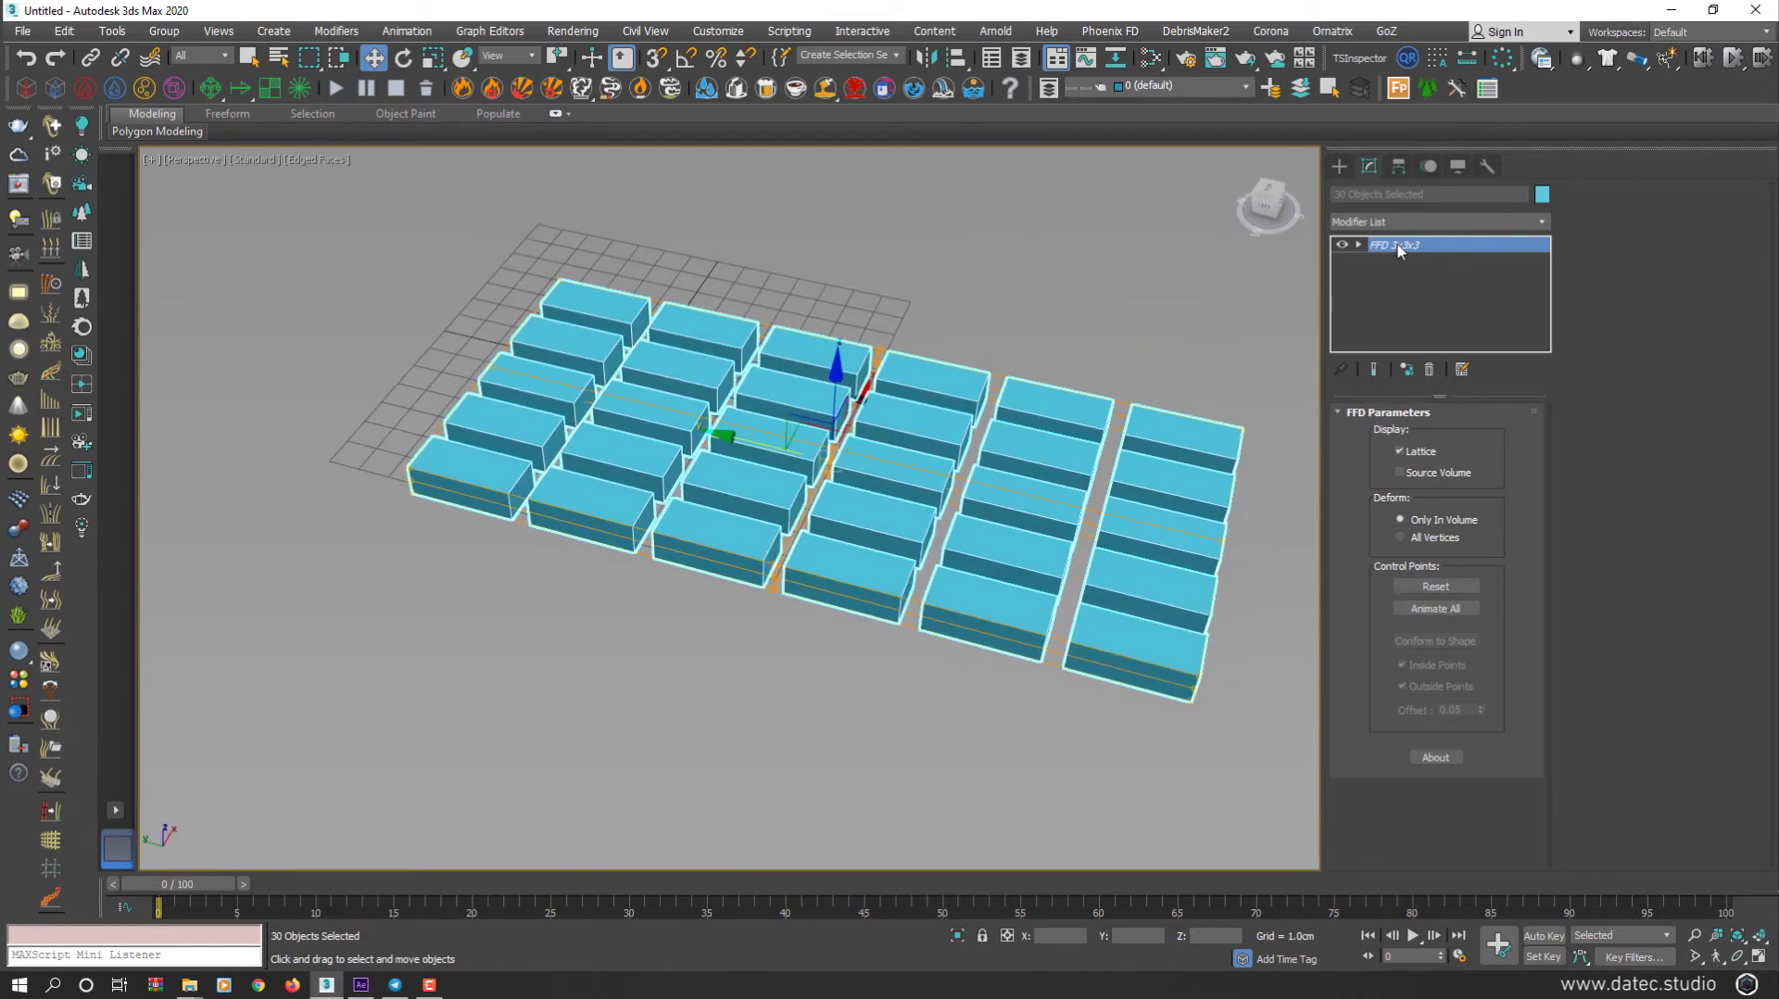
key("1")
left_click_drag(862, 426, 790, 514)
middle_click_drag(790, 514, 823, 429, "alt")
mouse_move(823, 429)
left_mouse_down()
mouse_move(819, 185)
mouse_move(817, 444)
mouse_move(818, 429)
left_mouse_up()
middle_click_drag(918, 468, 903, 417, "alt")
left_click_drag(1015, 352, 1160, 613)
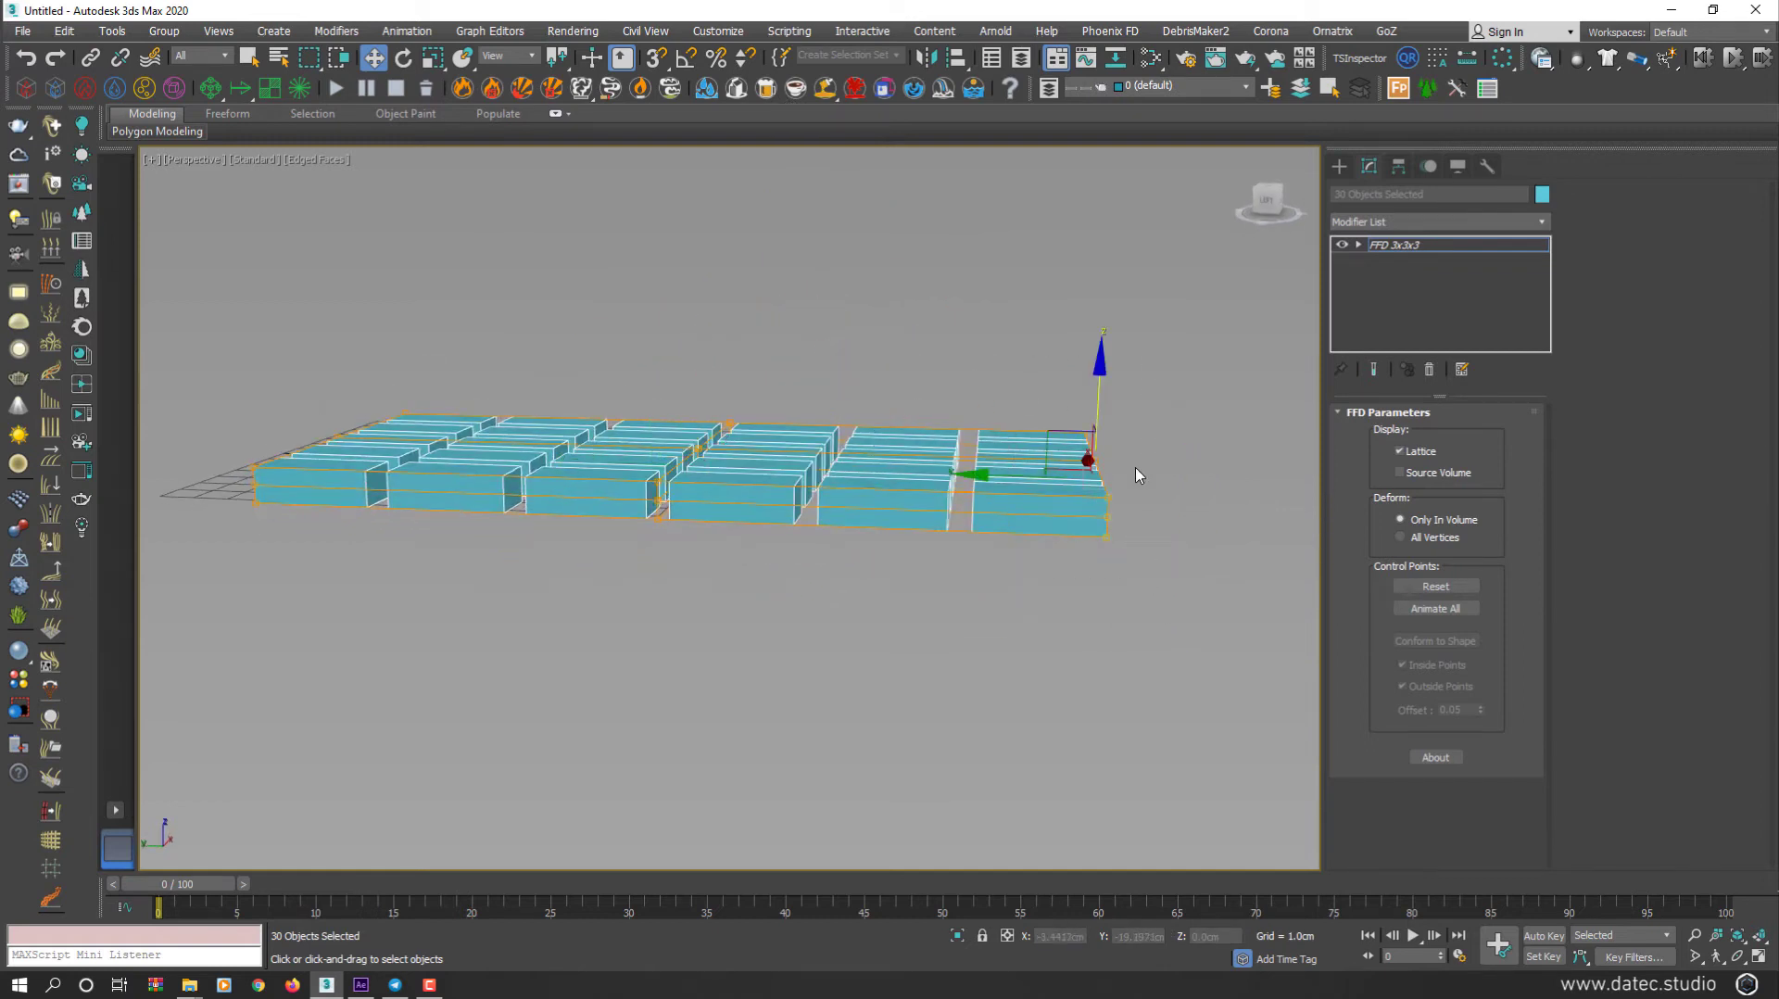
left_click_drag(1099, 418, 1103, 180)
Step: Select the middle row of lattice control points and scale it inward along X to narrow the box grid's middle
middle_click_drag(852, 482, 878, 510, "alt")
left_click_drag(875, 505, 699, 384)
middle_click_drag(698, 384, 652, 572, "alt")
left_click_drag(626, 540, 824, 544)
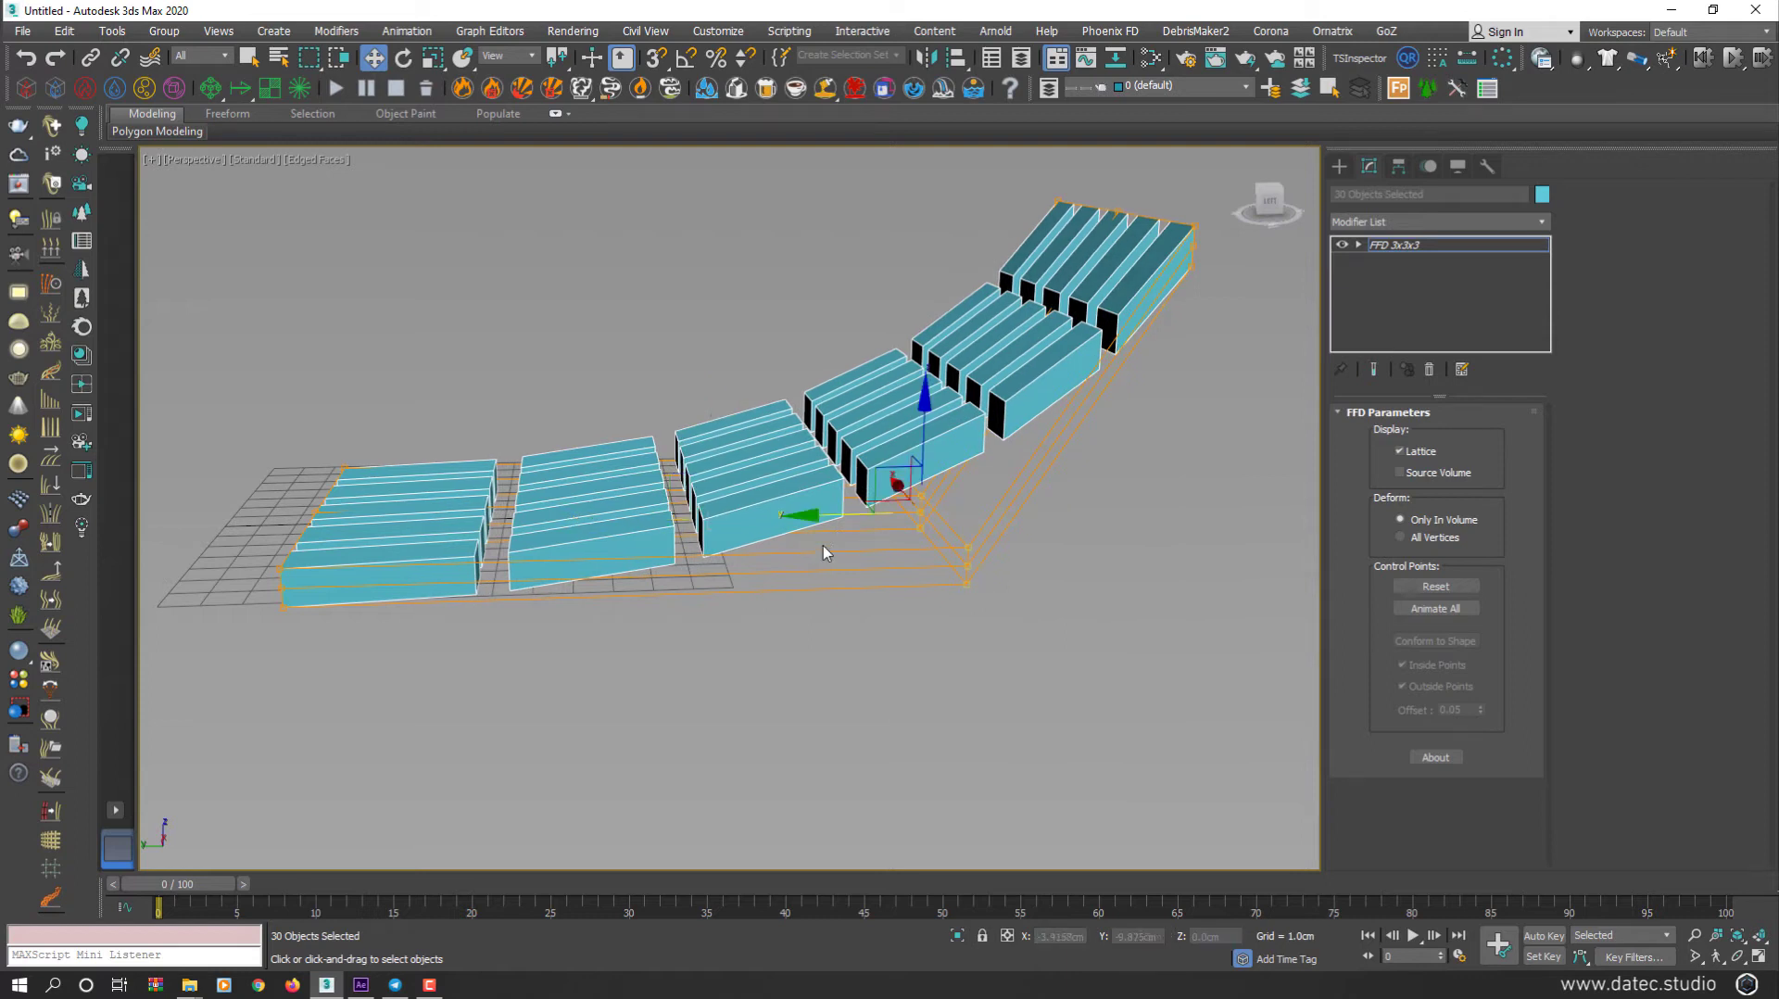
middle_click_drag(822, 545, 904, 602, "alt")
key("r")
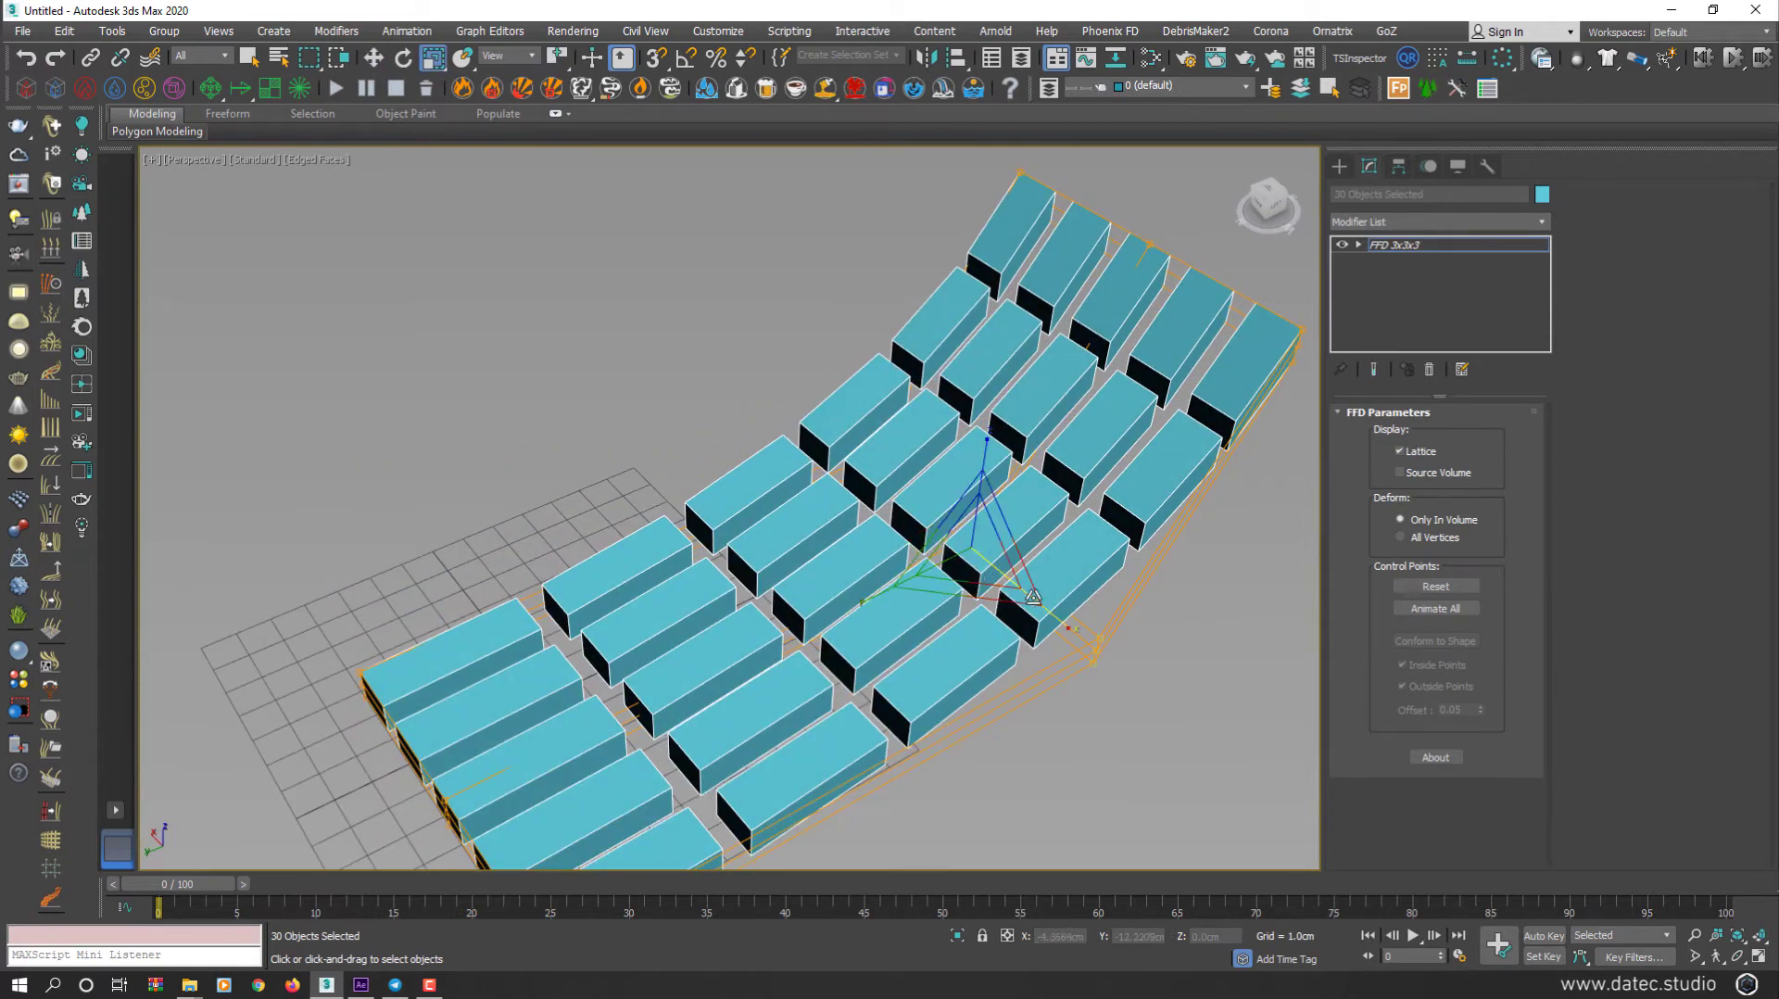
left_click_drag(1056, 616, 1031, 602)
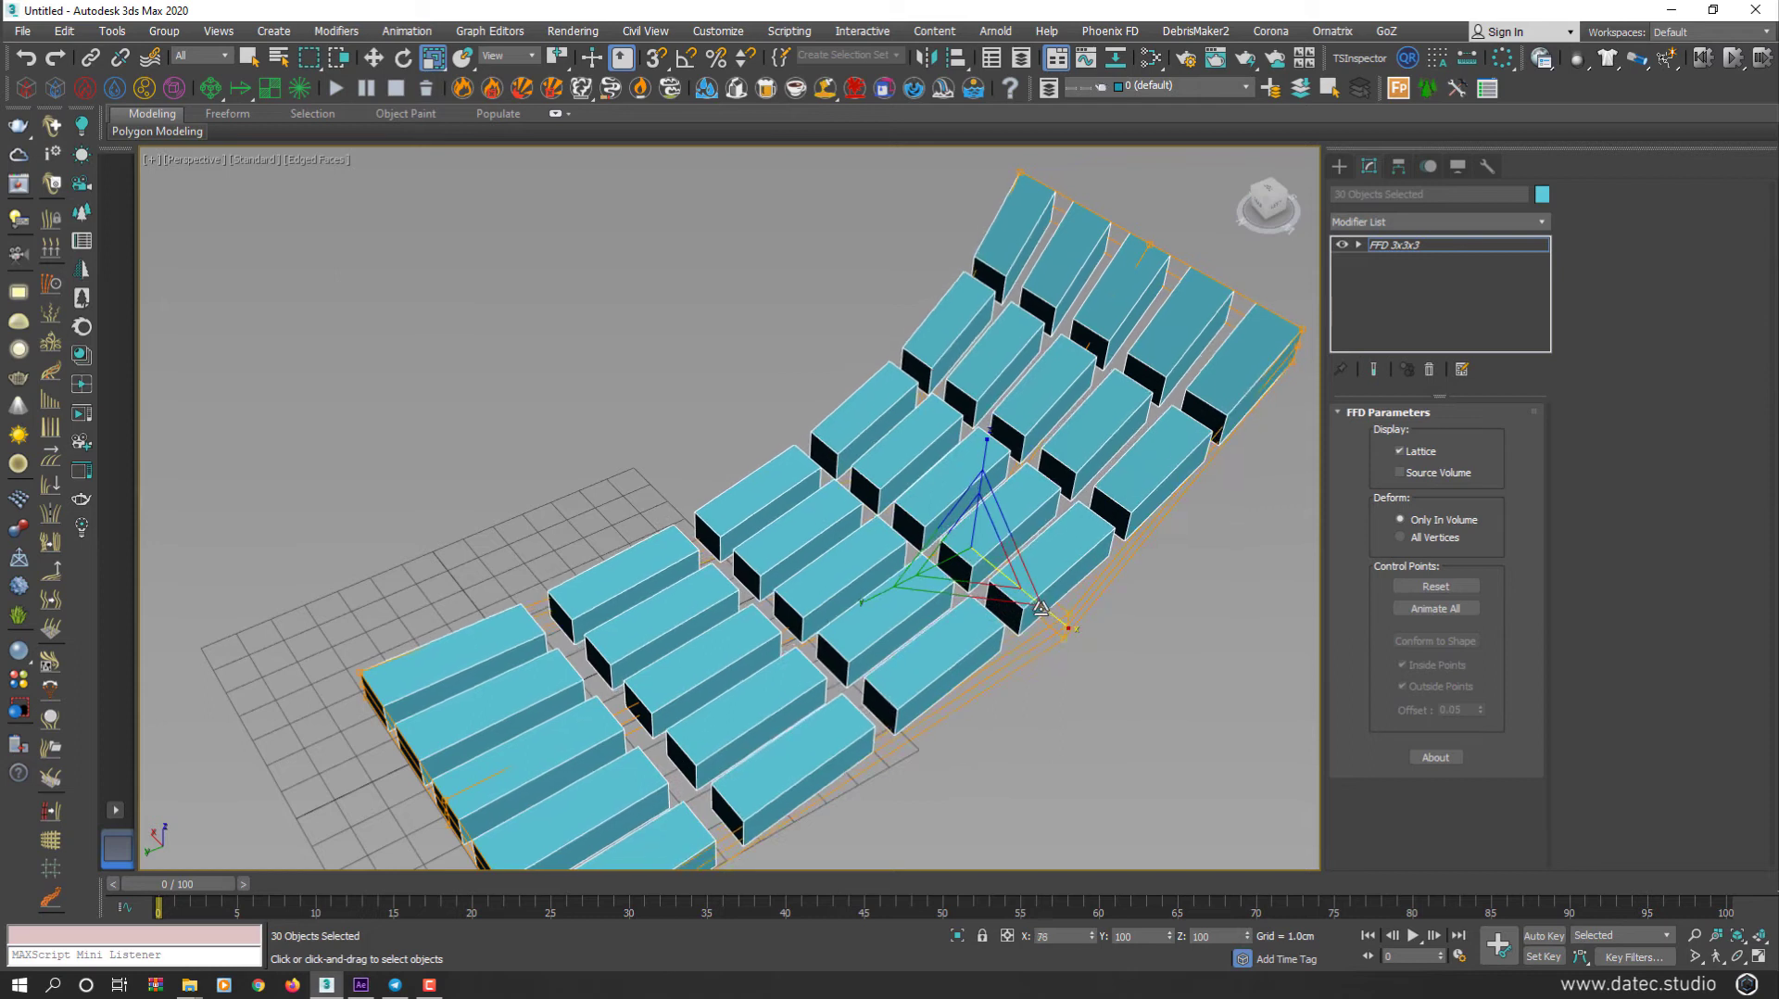
middle_click_drag(1031, 602, 913, 601)
Step: Select the middle and raised-end lattice control points together and rotate them to bend the group of boxes
scroll(913, 599, "down", 2)
left_click_drag(1114, 215, 766, 603)
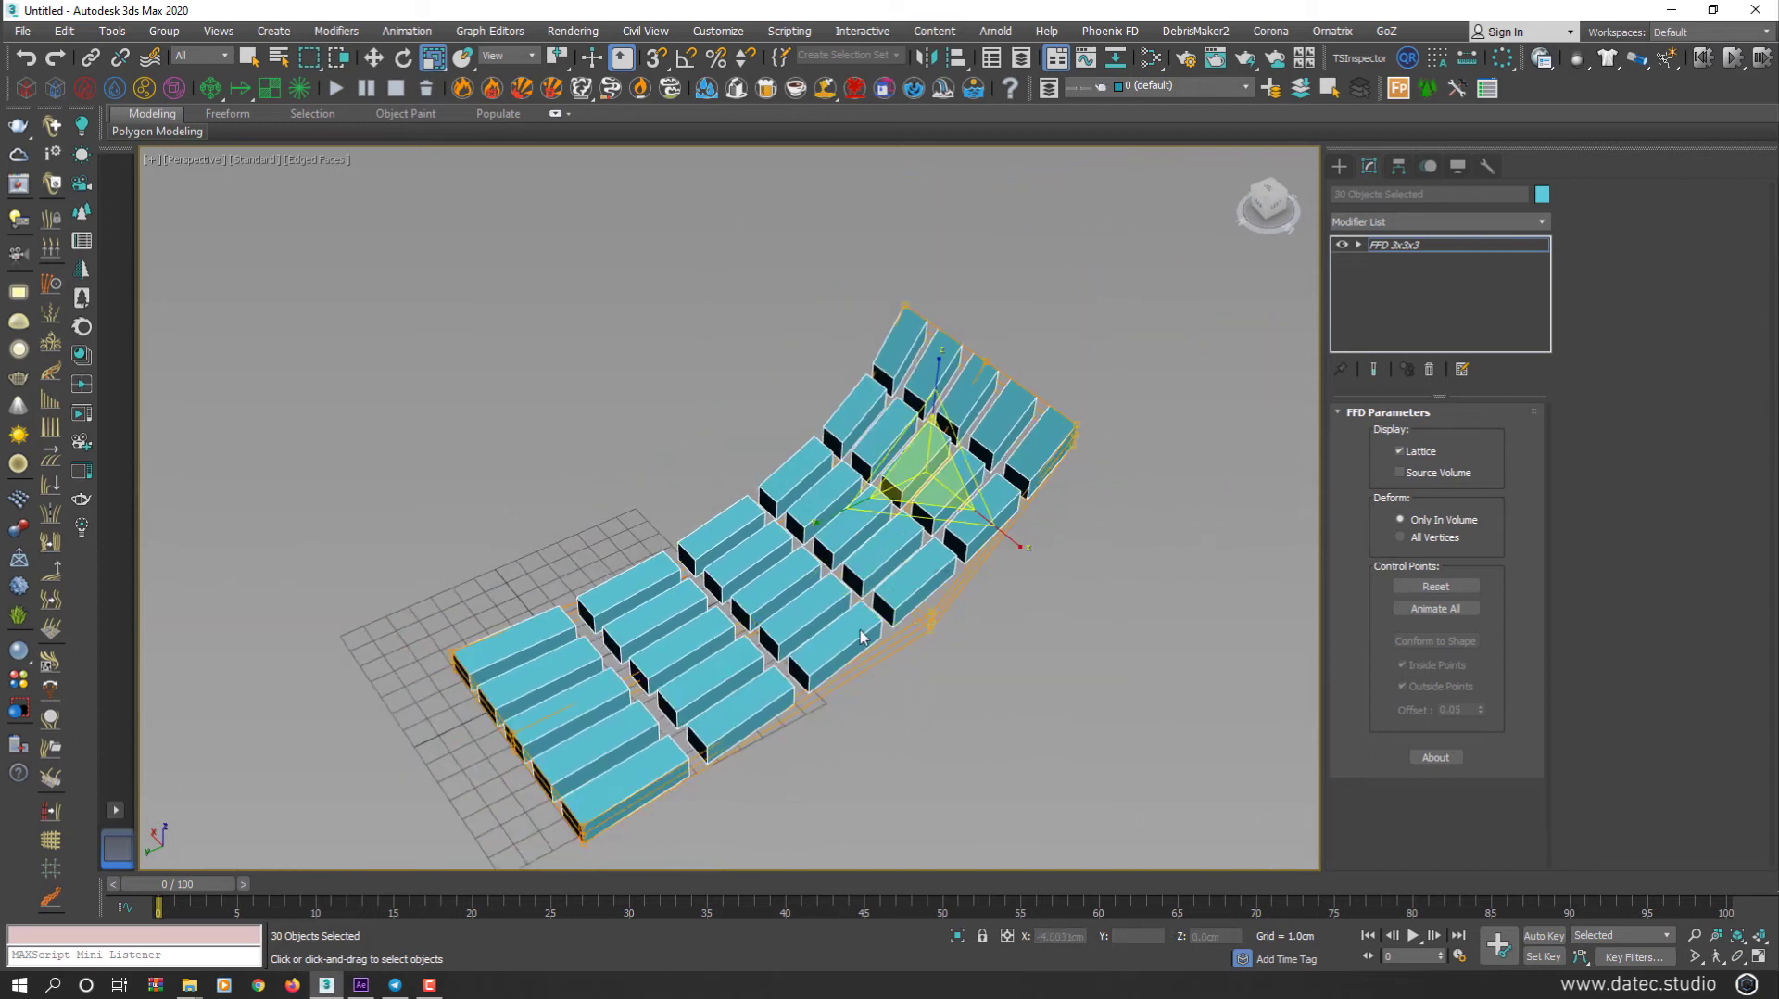
key("e")
left_click_drag(999, 509, 873, 311)
middle_click_drag(788, 616, 725, 586, "alt")
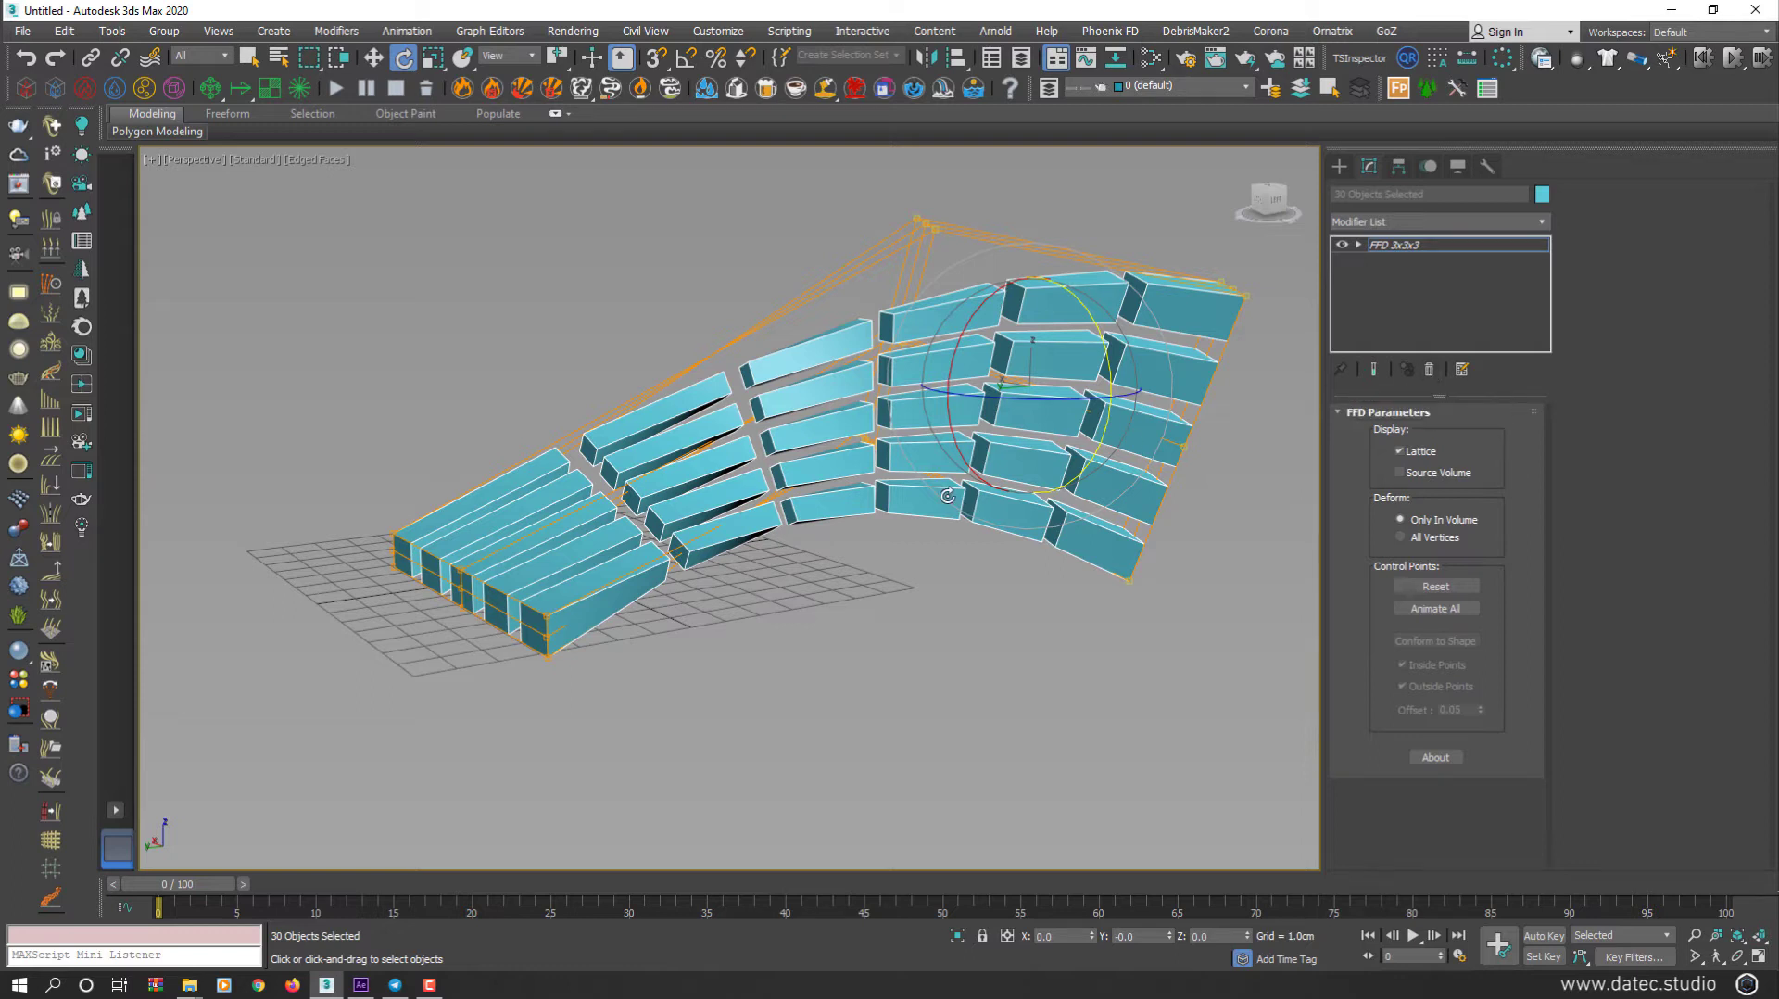
Step: Delete the deformed boxes and create a cube about 6.12 cm per side at the centre of the home grid
key("Delete")
key("z")
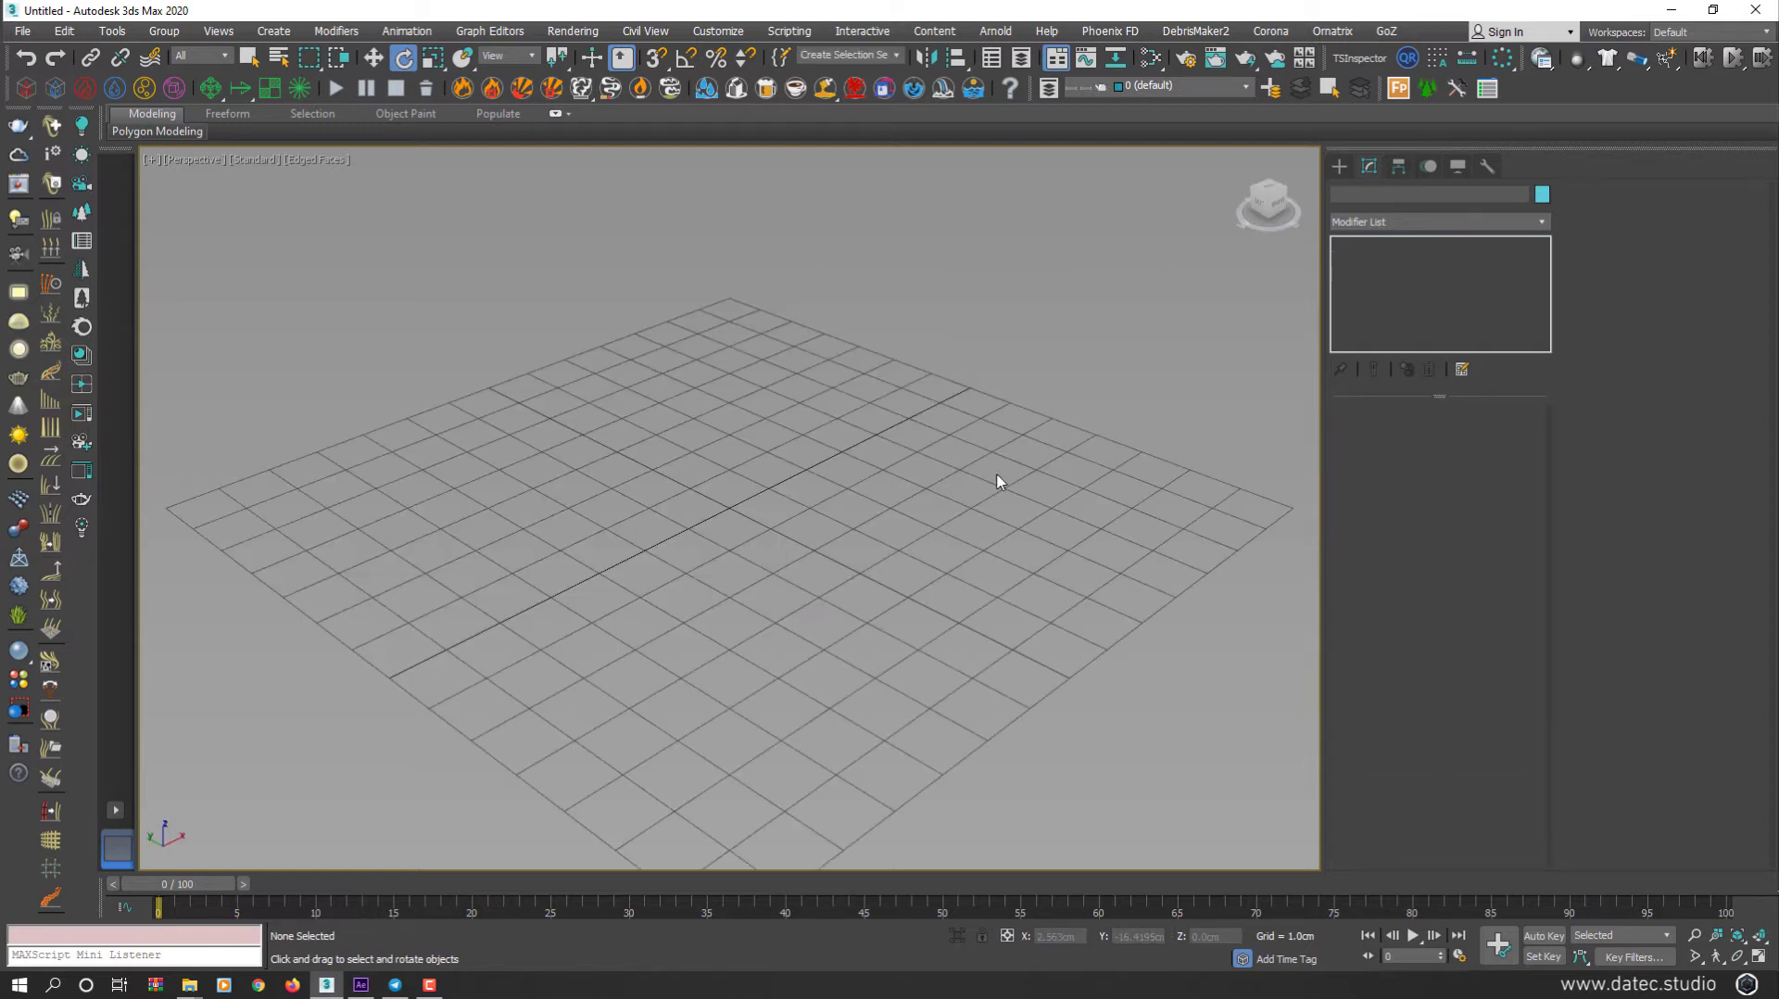
left_click(1338, 166)
left_click(1400, 277)
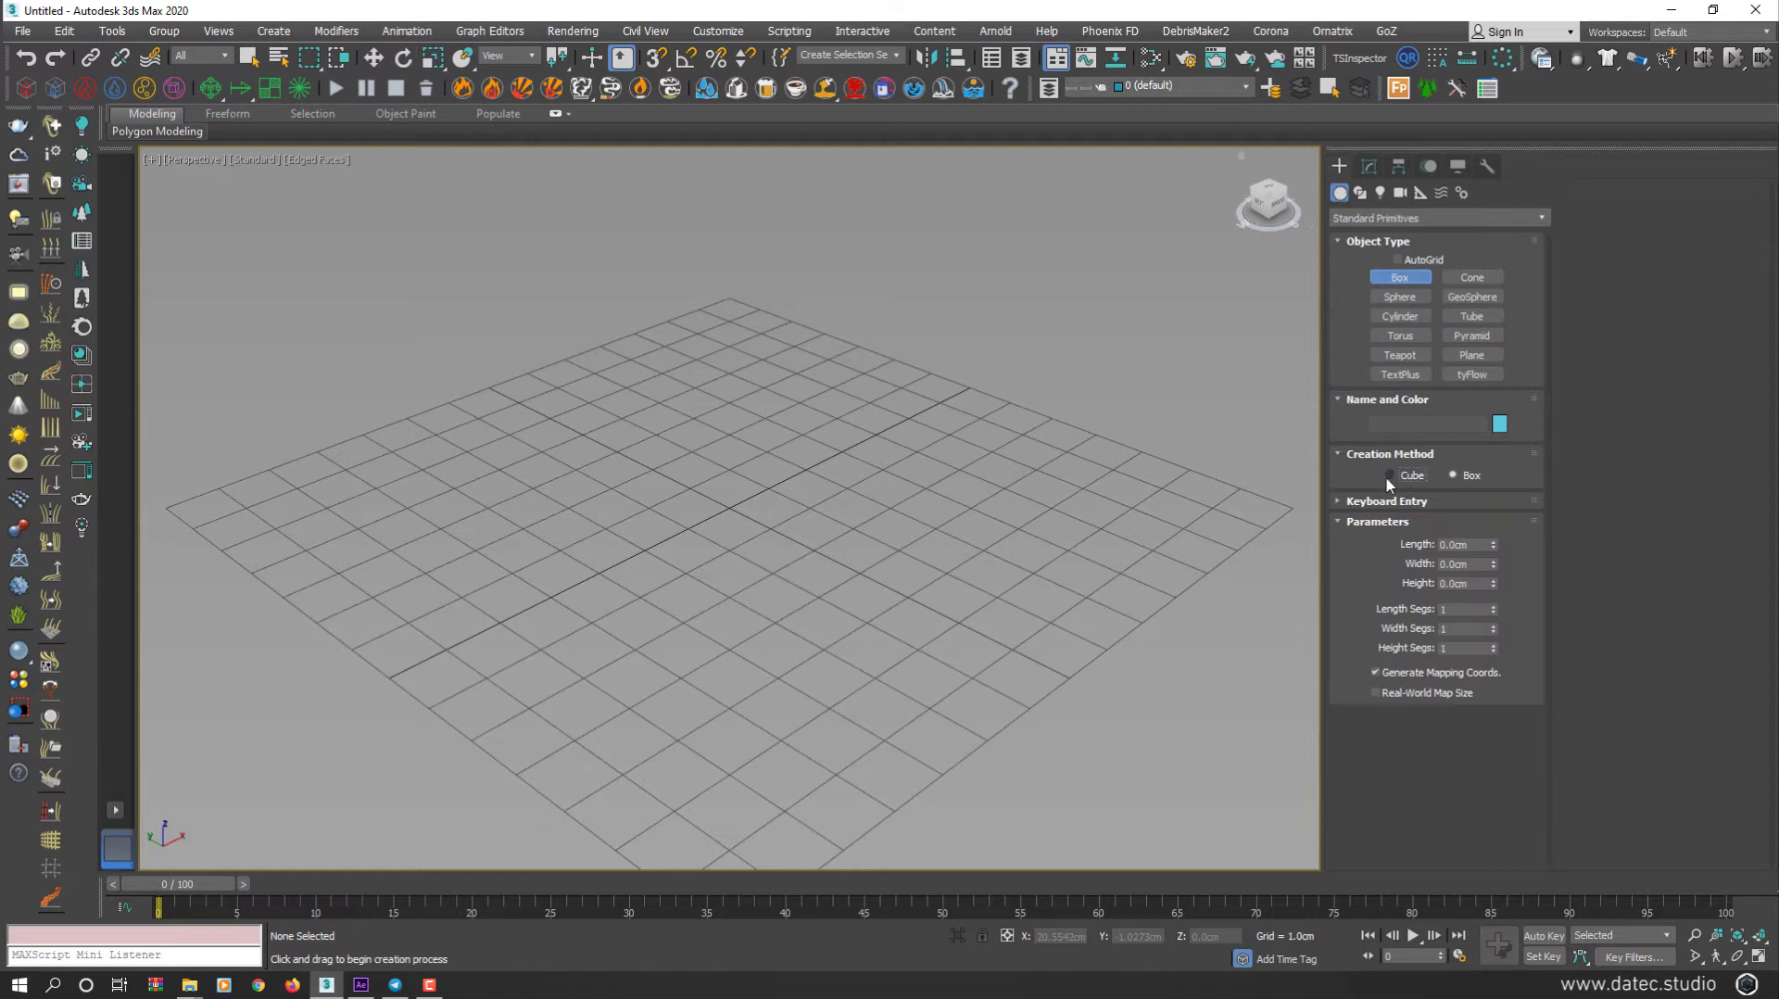
left_click(1390, 475)
left_click_drag(721, 508, 656, 595)
key("e")
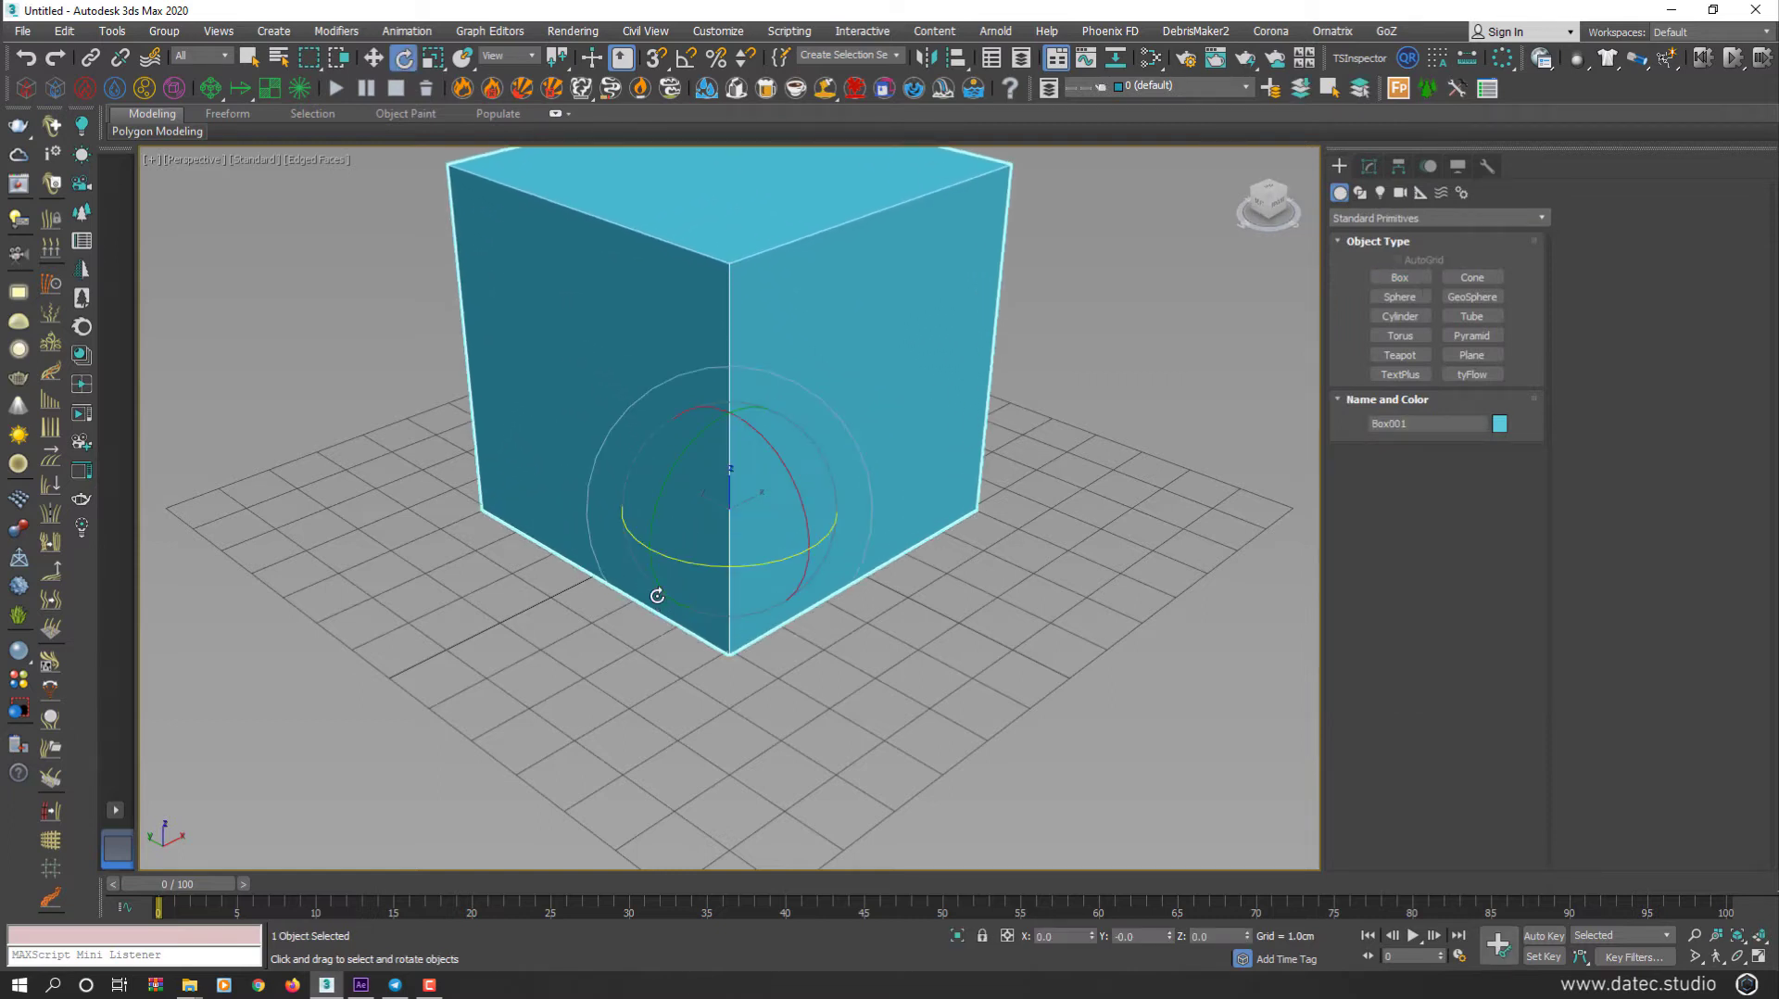
Step: Set the cube's length, width and height segments to 5 each
left_click(1368, 167)
left_click(1492, 498)
left_click(1492, 498)
left_click(1492, 498)
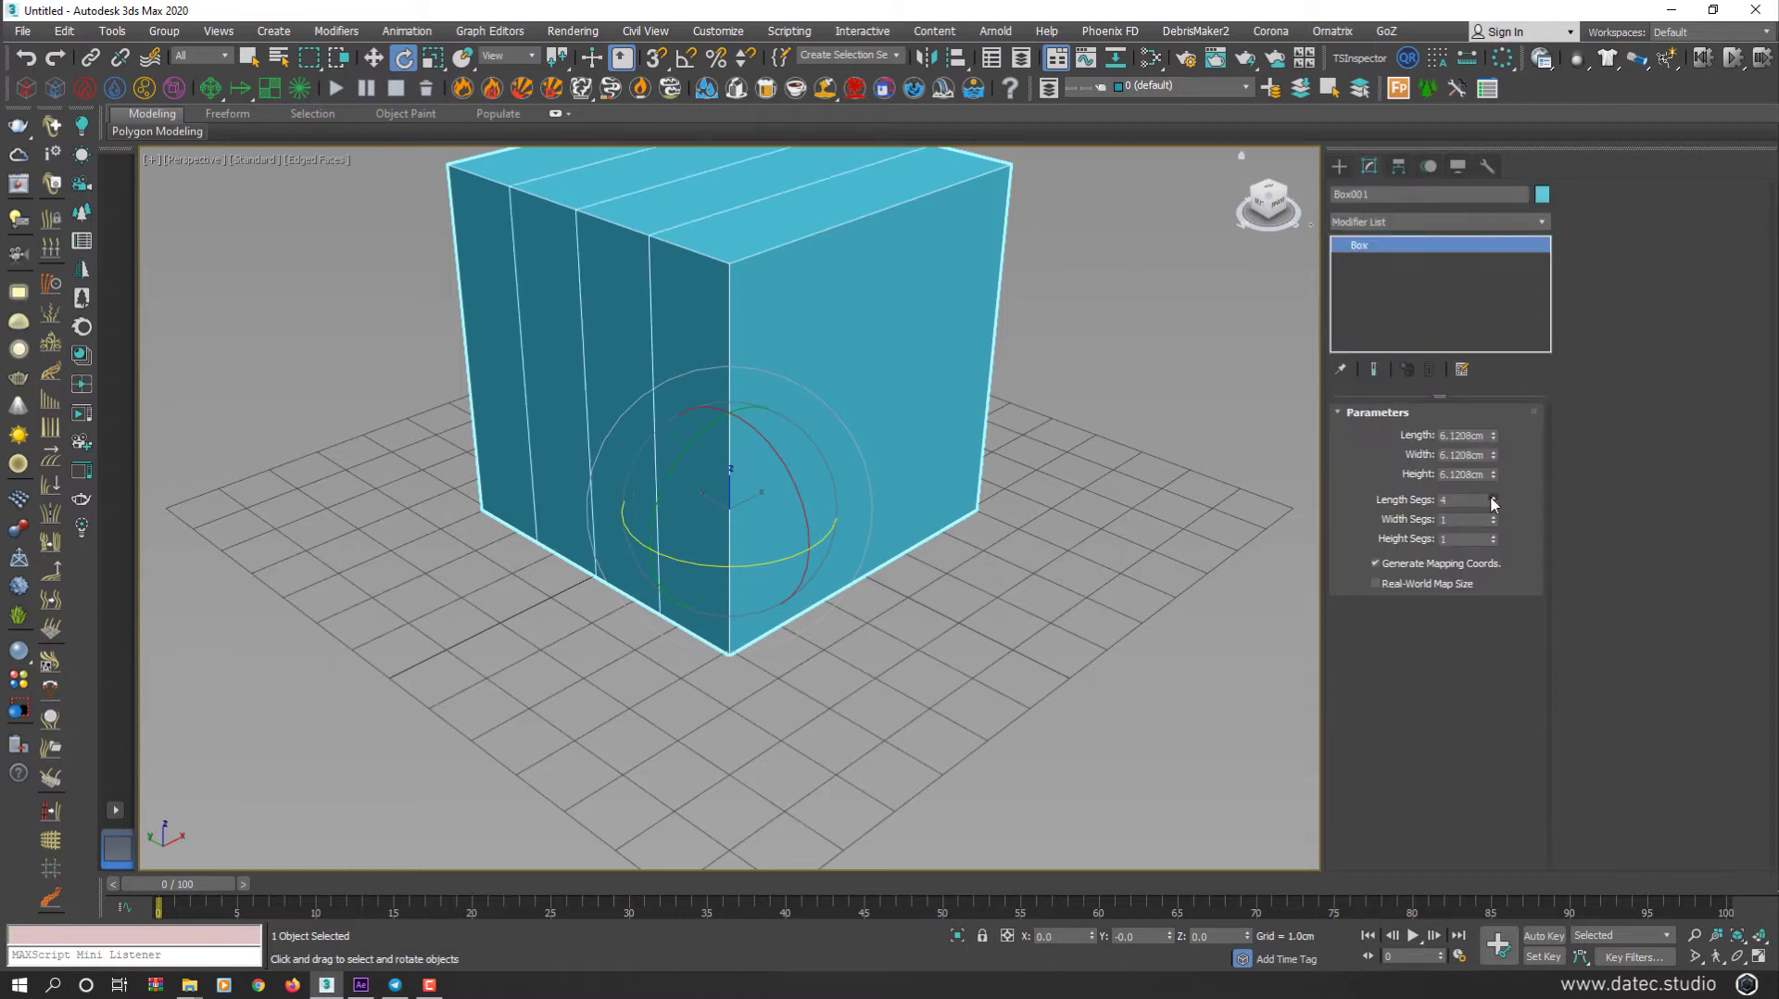
left_click(1492, 497)
left_click(1493, 516)
left_click(1493, 515)
left_click(1493, 515)
left_click(1493, 515)
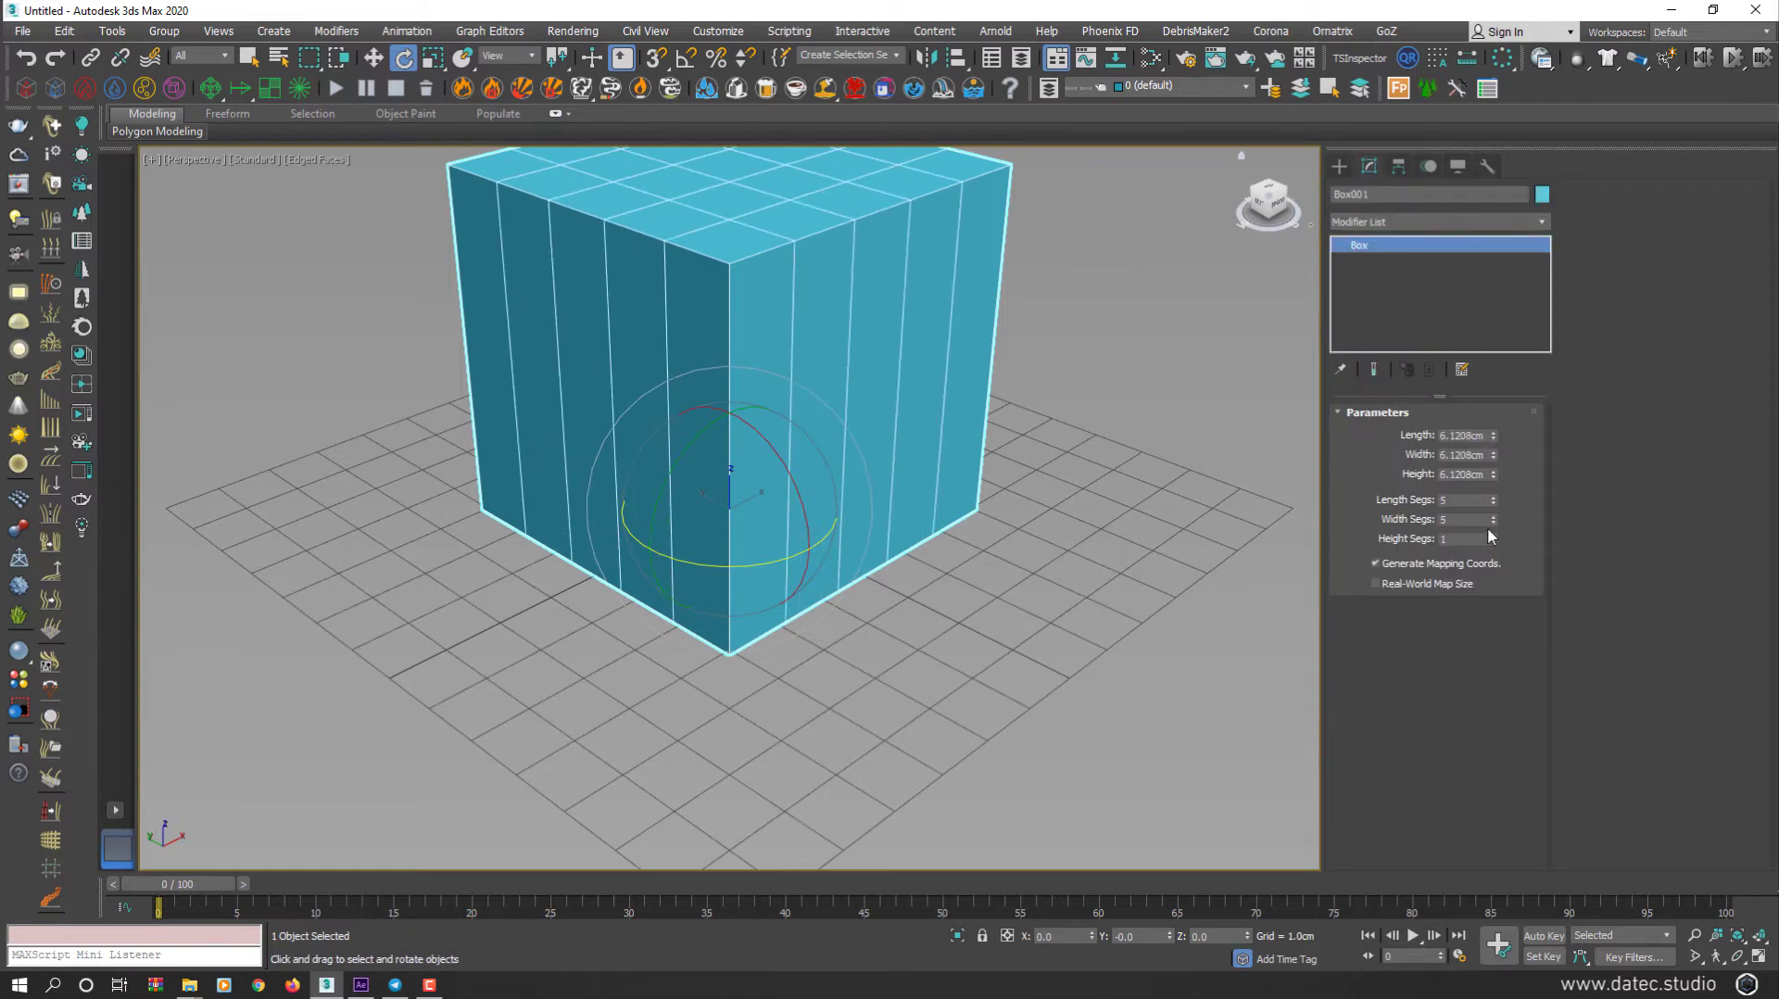
left_click(1491, 535)
left_click(1491, 535)
left_click(1491, 534)
left_click(1492, 534)
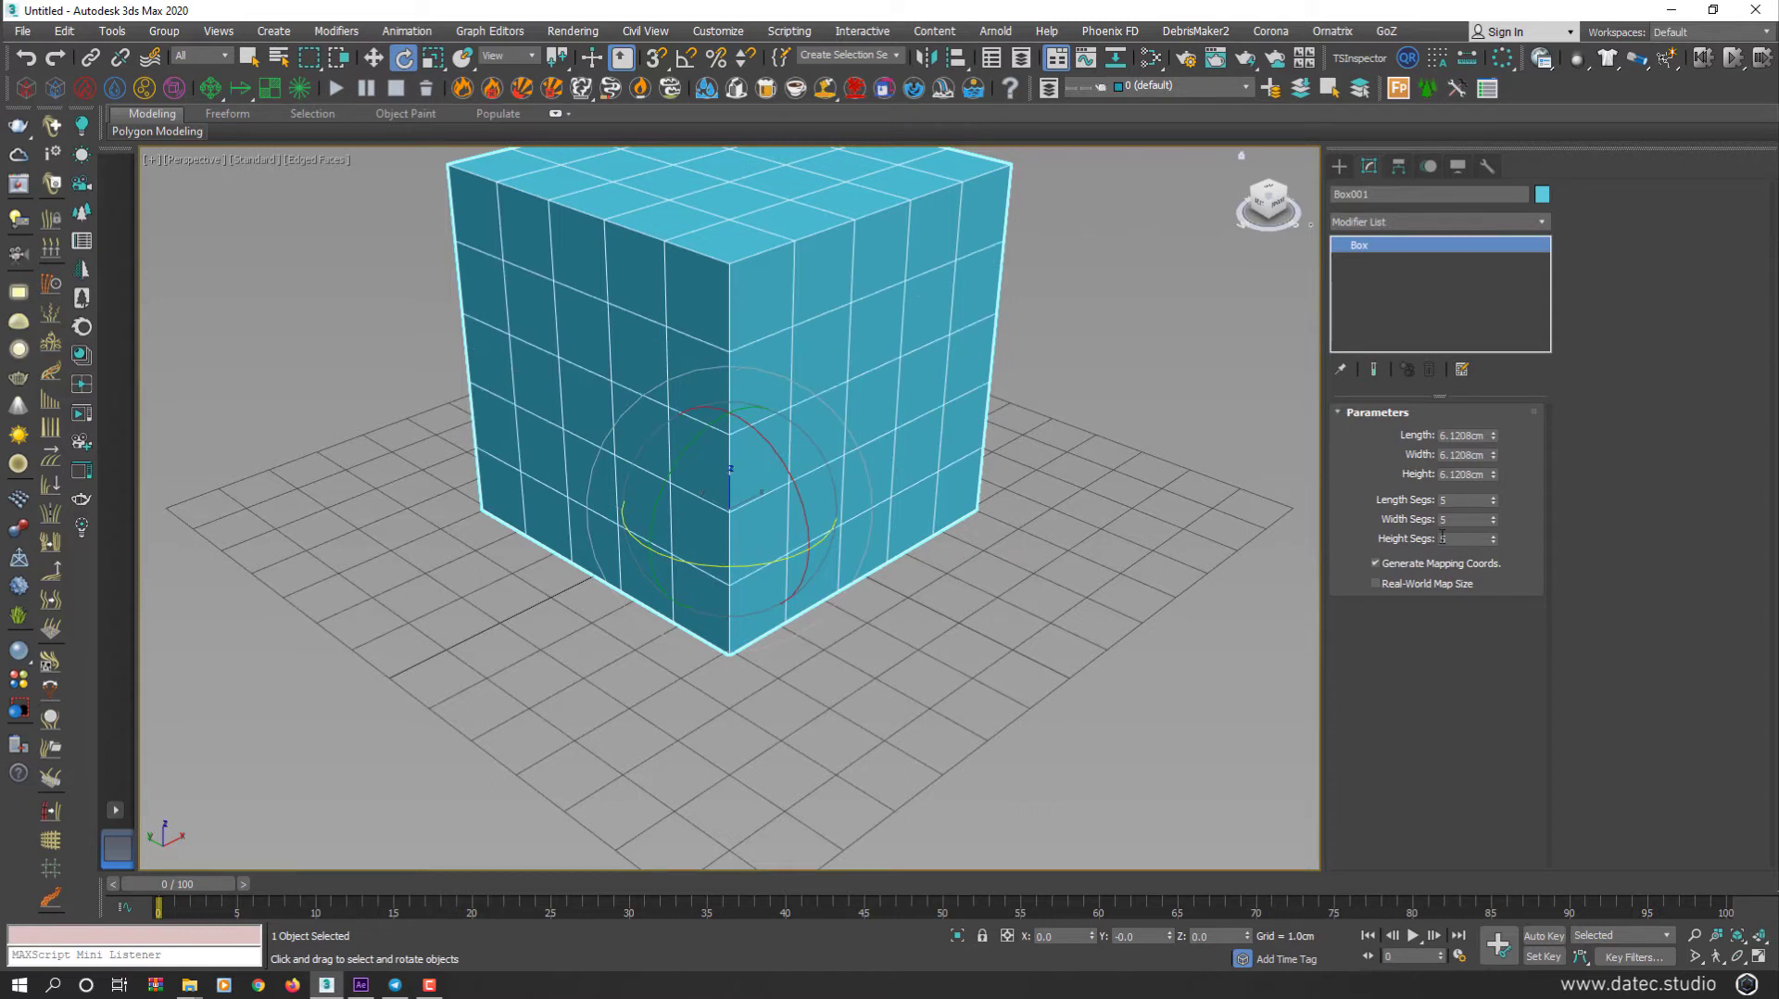
Step: Apply the FFD 2x2x2 modifier to the segmented cube and inspect its lattice in wireframe display
middle_click_drag(956, 535, 1132, 510)
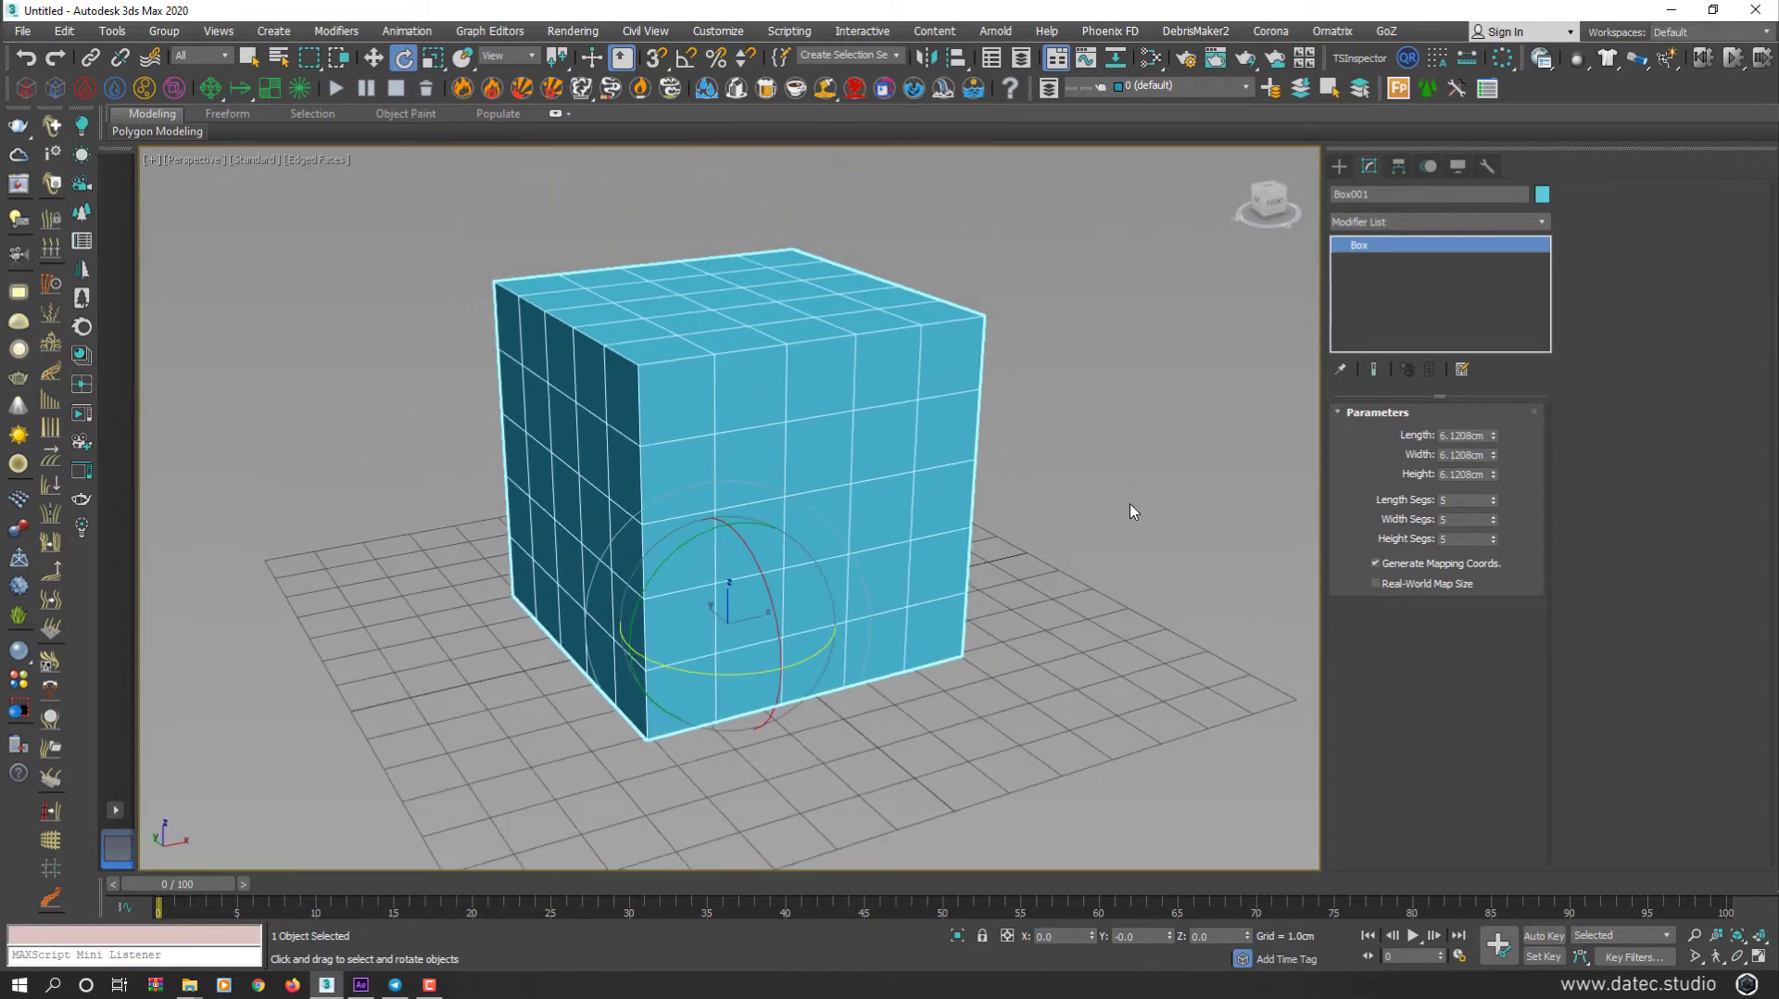
left_click(1403, 223)
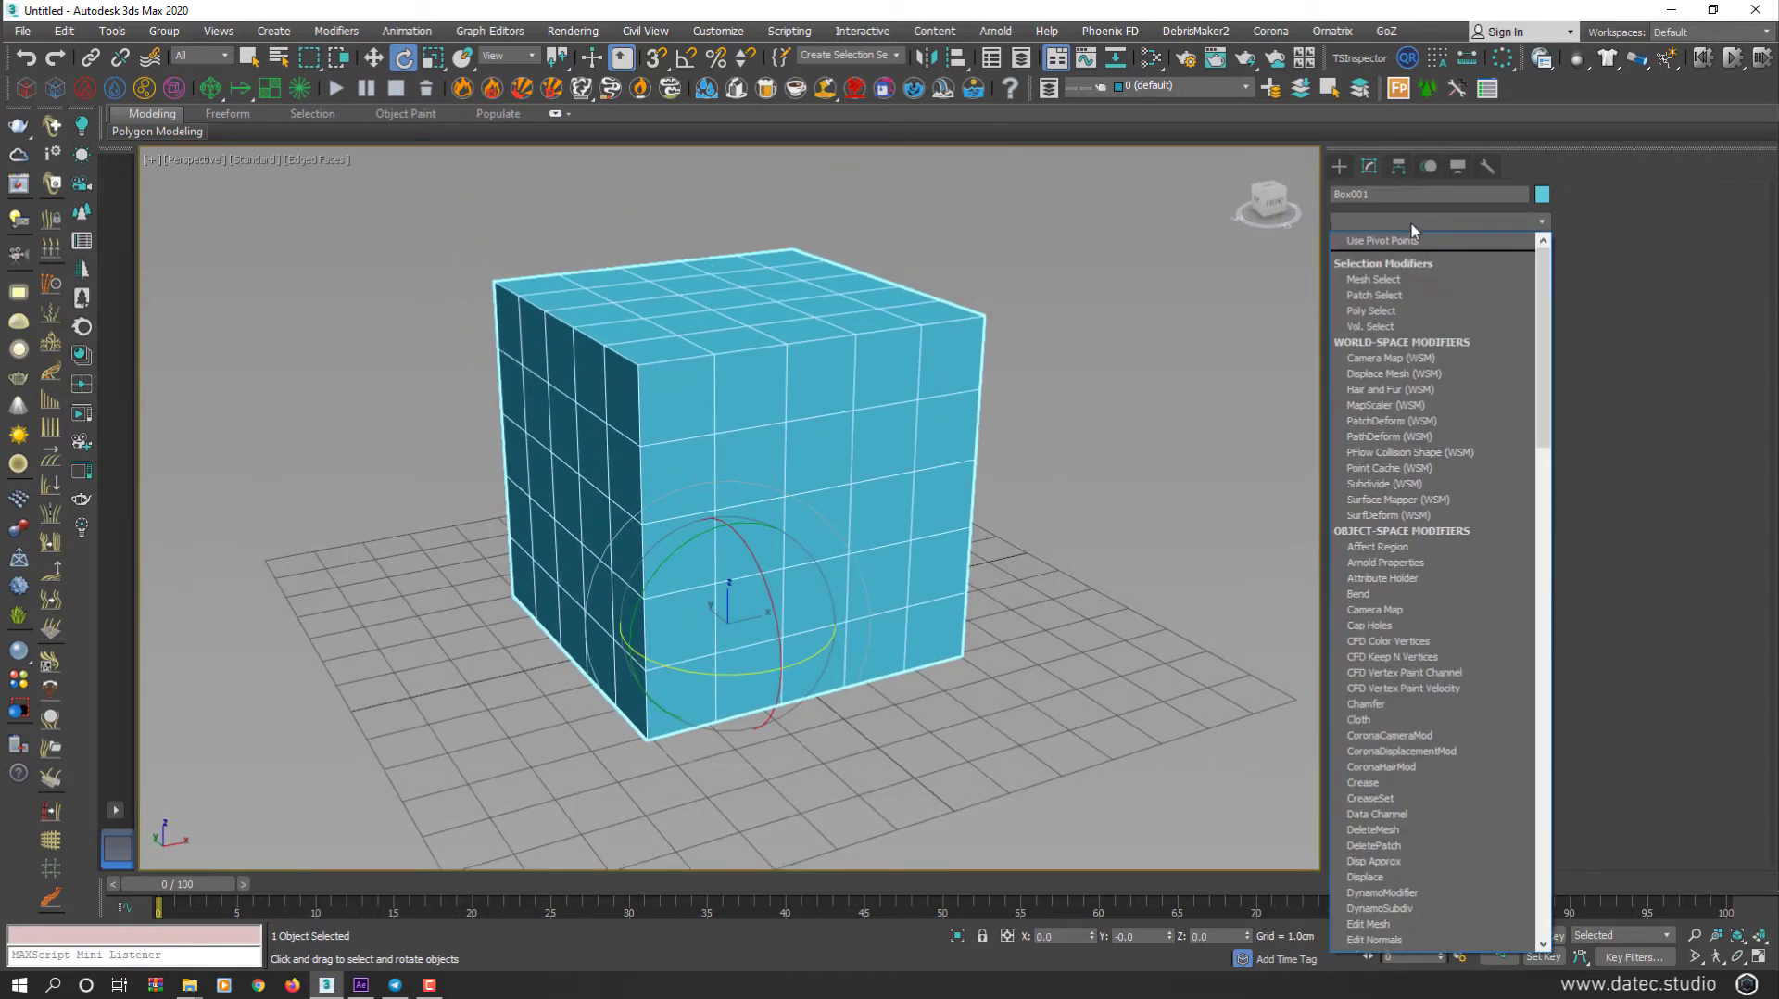
scroll(1410, 222, "down", 1)
key("f")
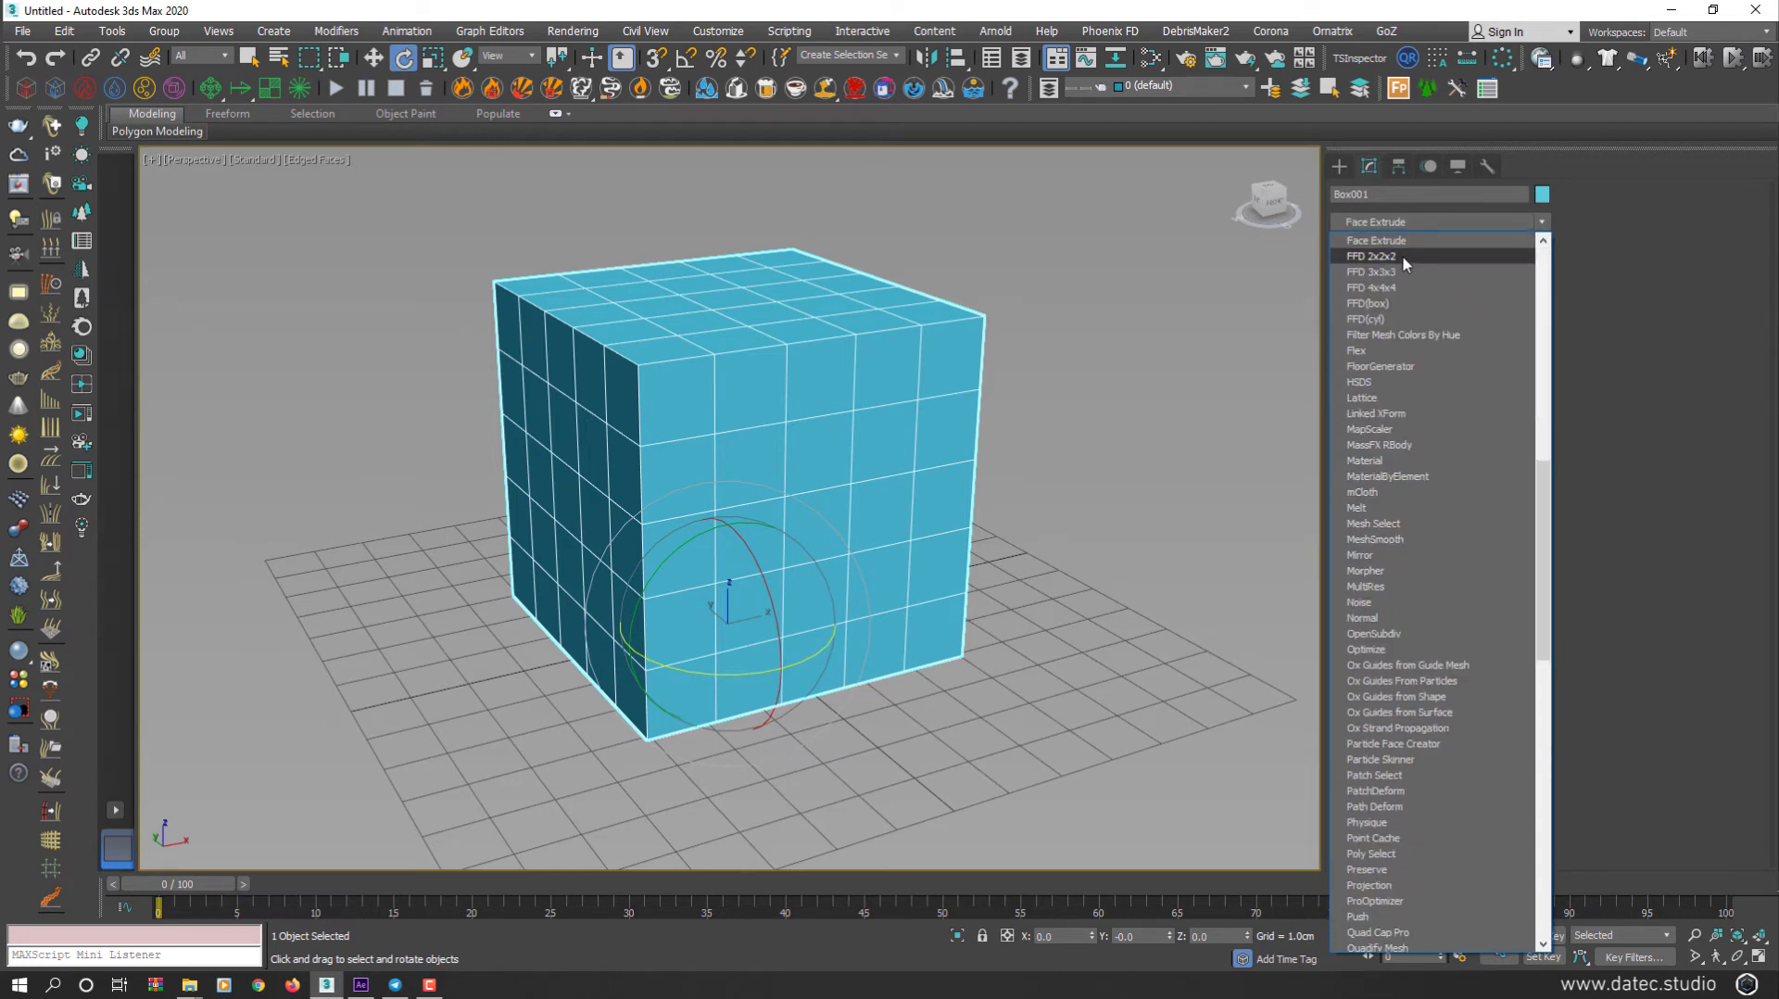
left_click(1393, 258)
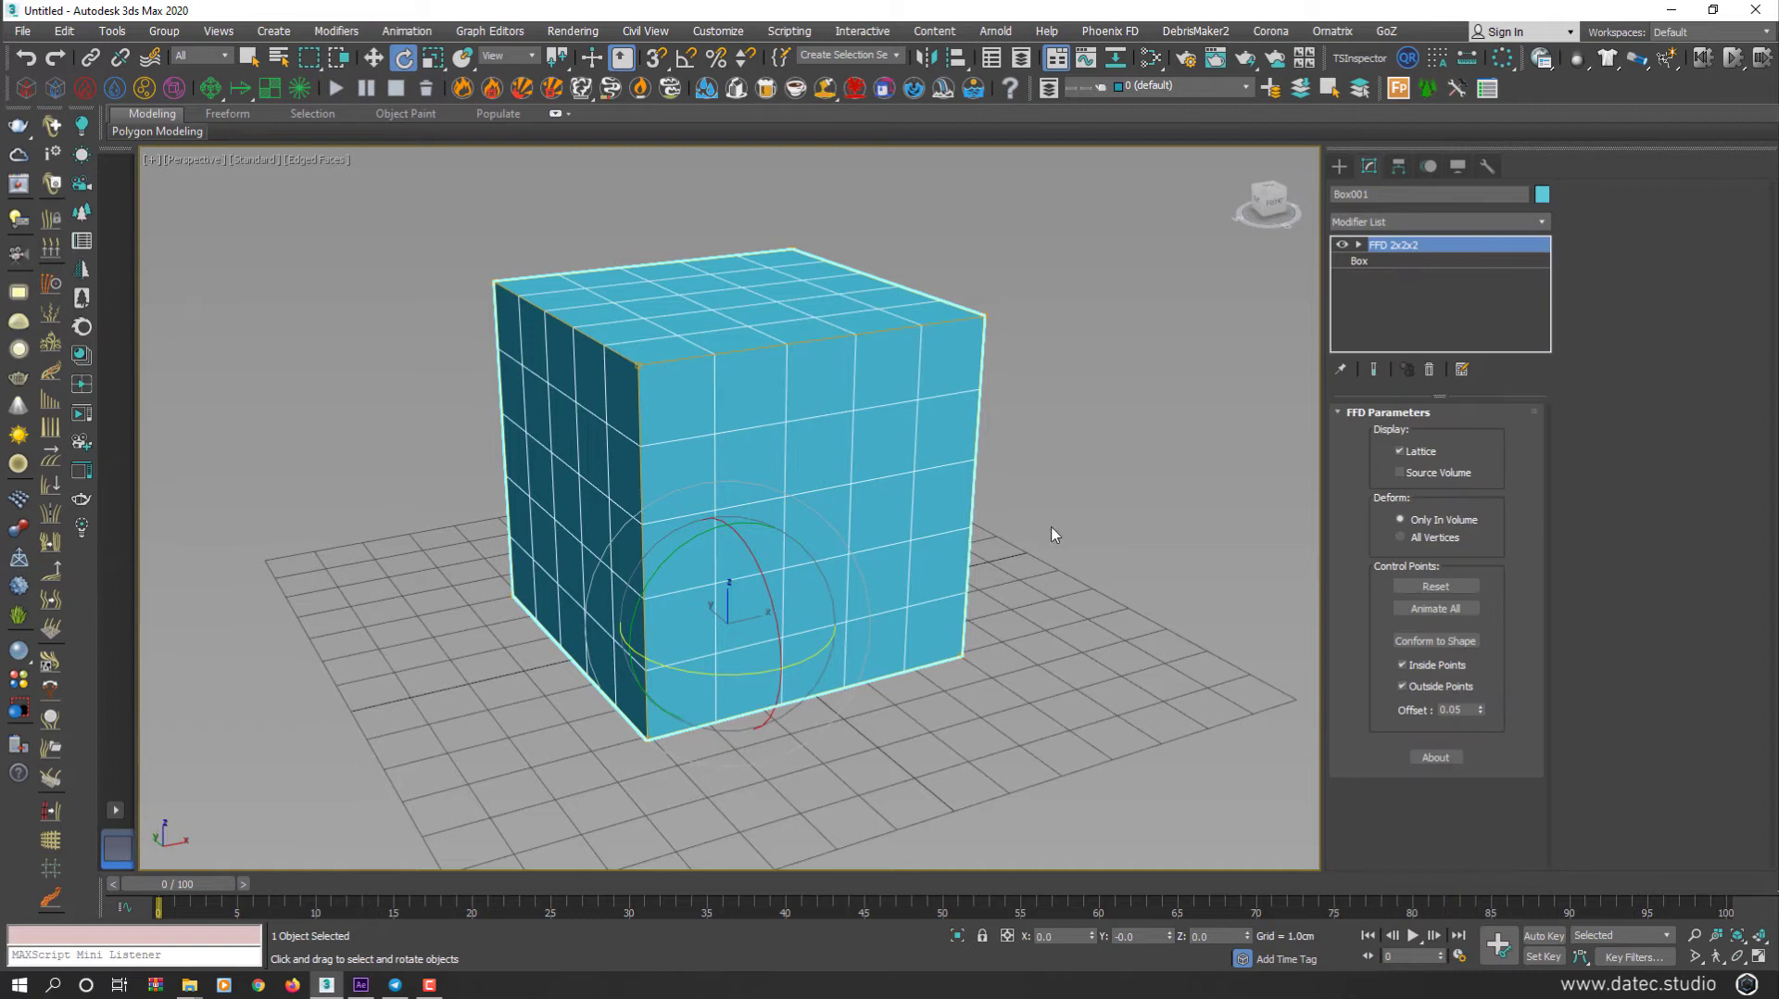
middle_click_drag(909, 623, 901, 614, "alt")
key("F3")
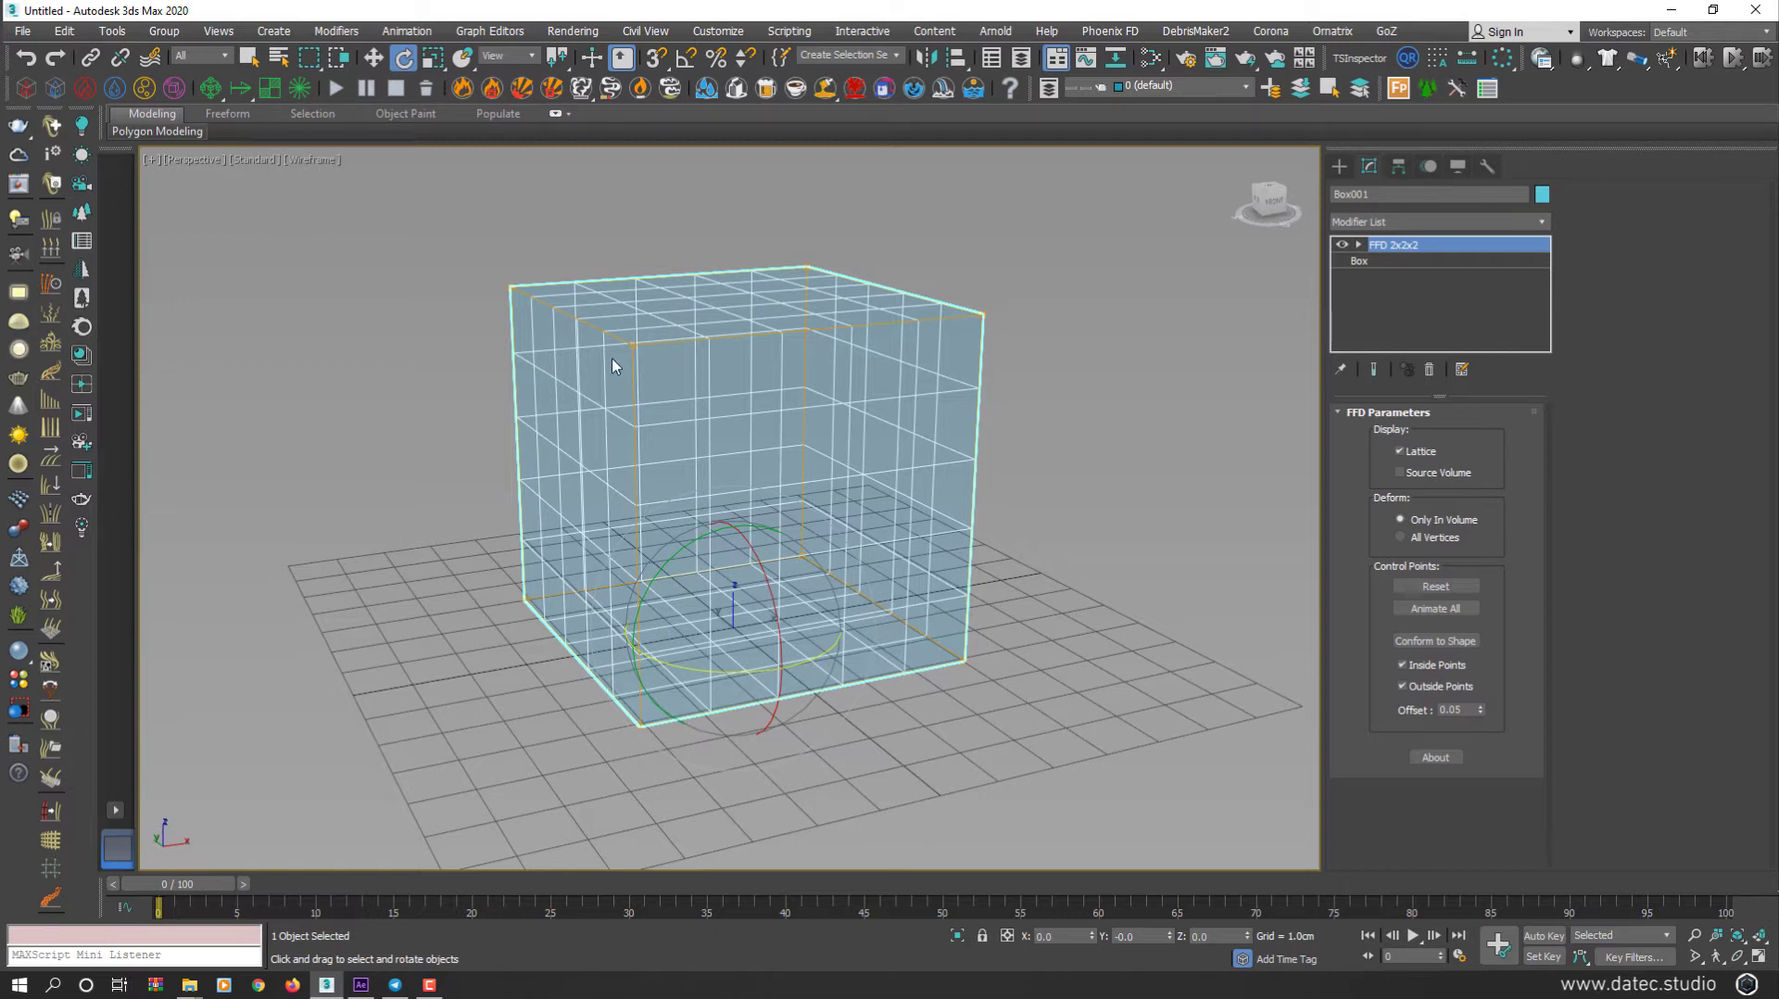
key("F3")
mouse_move(679, 397)
middle_mouse_down("alt")
mouse_move(688, 443)
mouse_move(699, 426)
mouse_move(815, 426)
mouse_move(878, 399)
middle_mouse_up("alt")
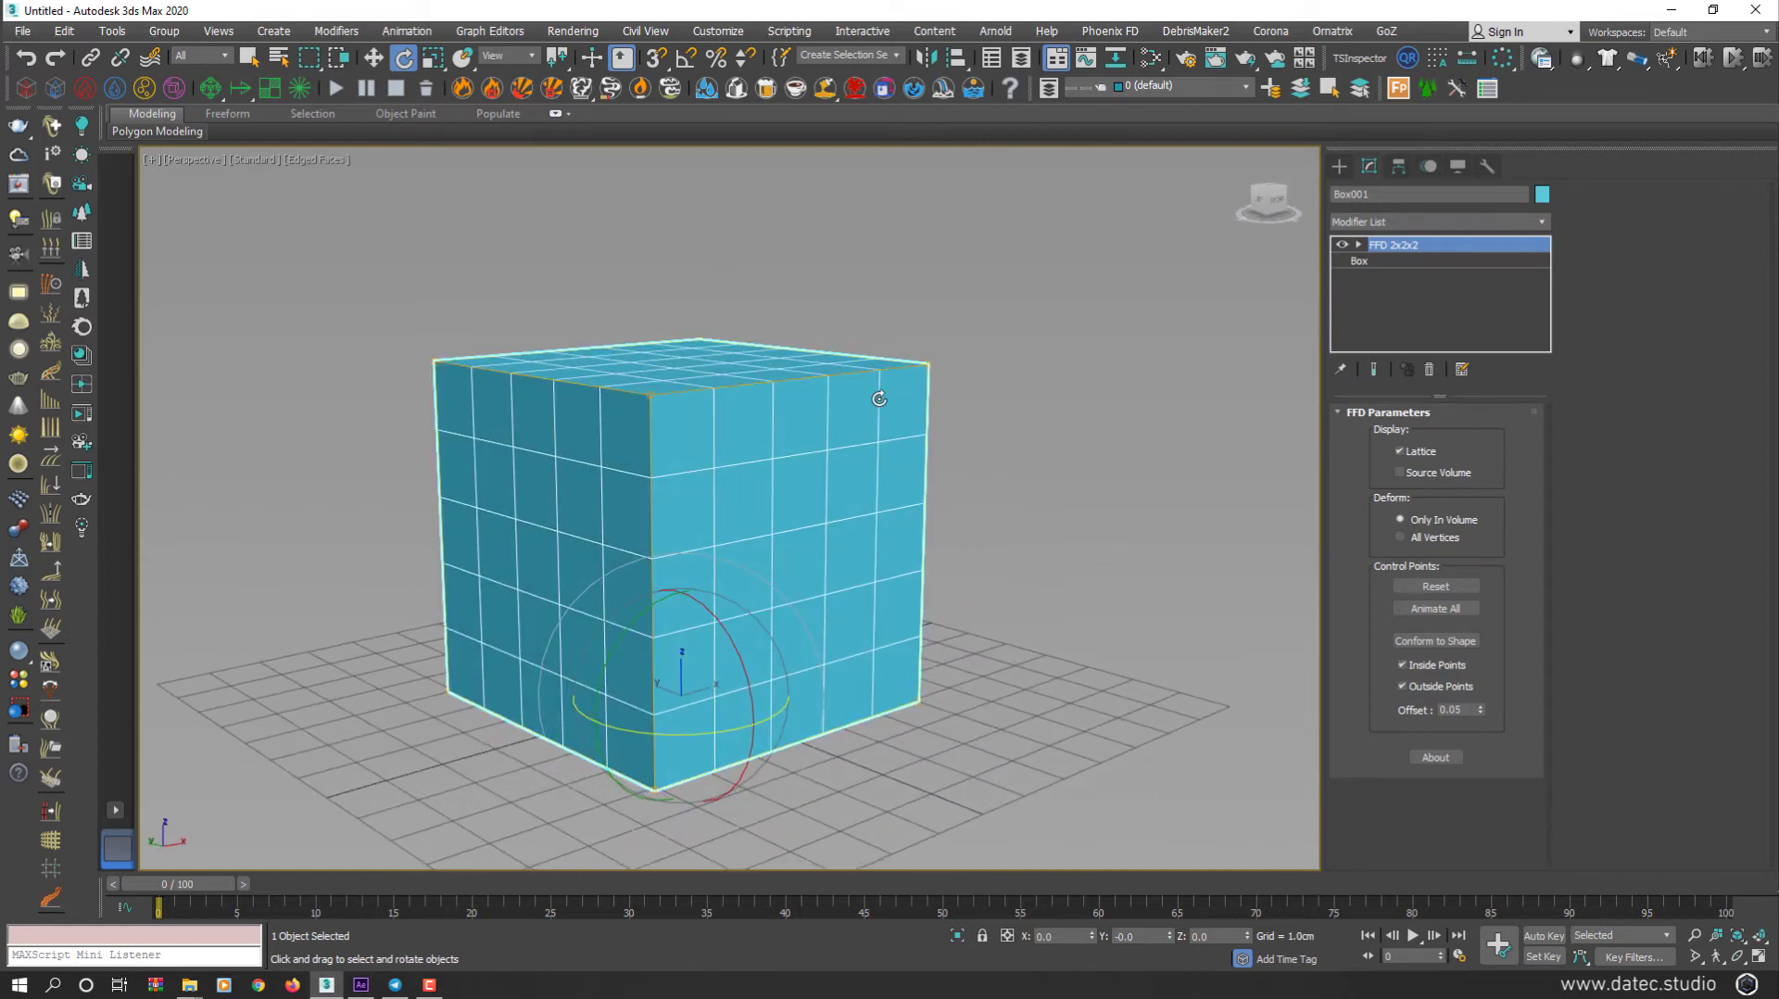
Step: Select the top control points of the cube's FFD 2x2x2 lattice and try moving them along Z
key("w")
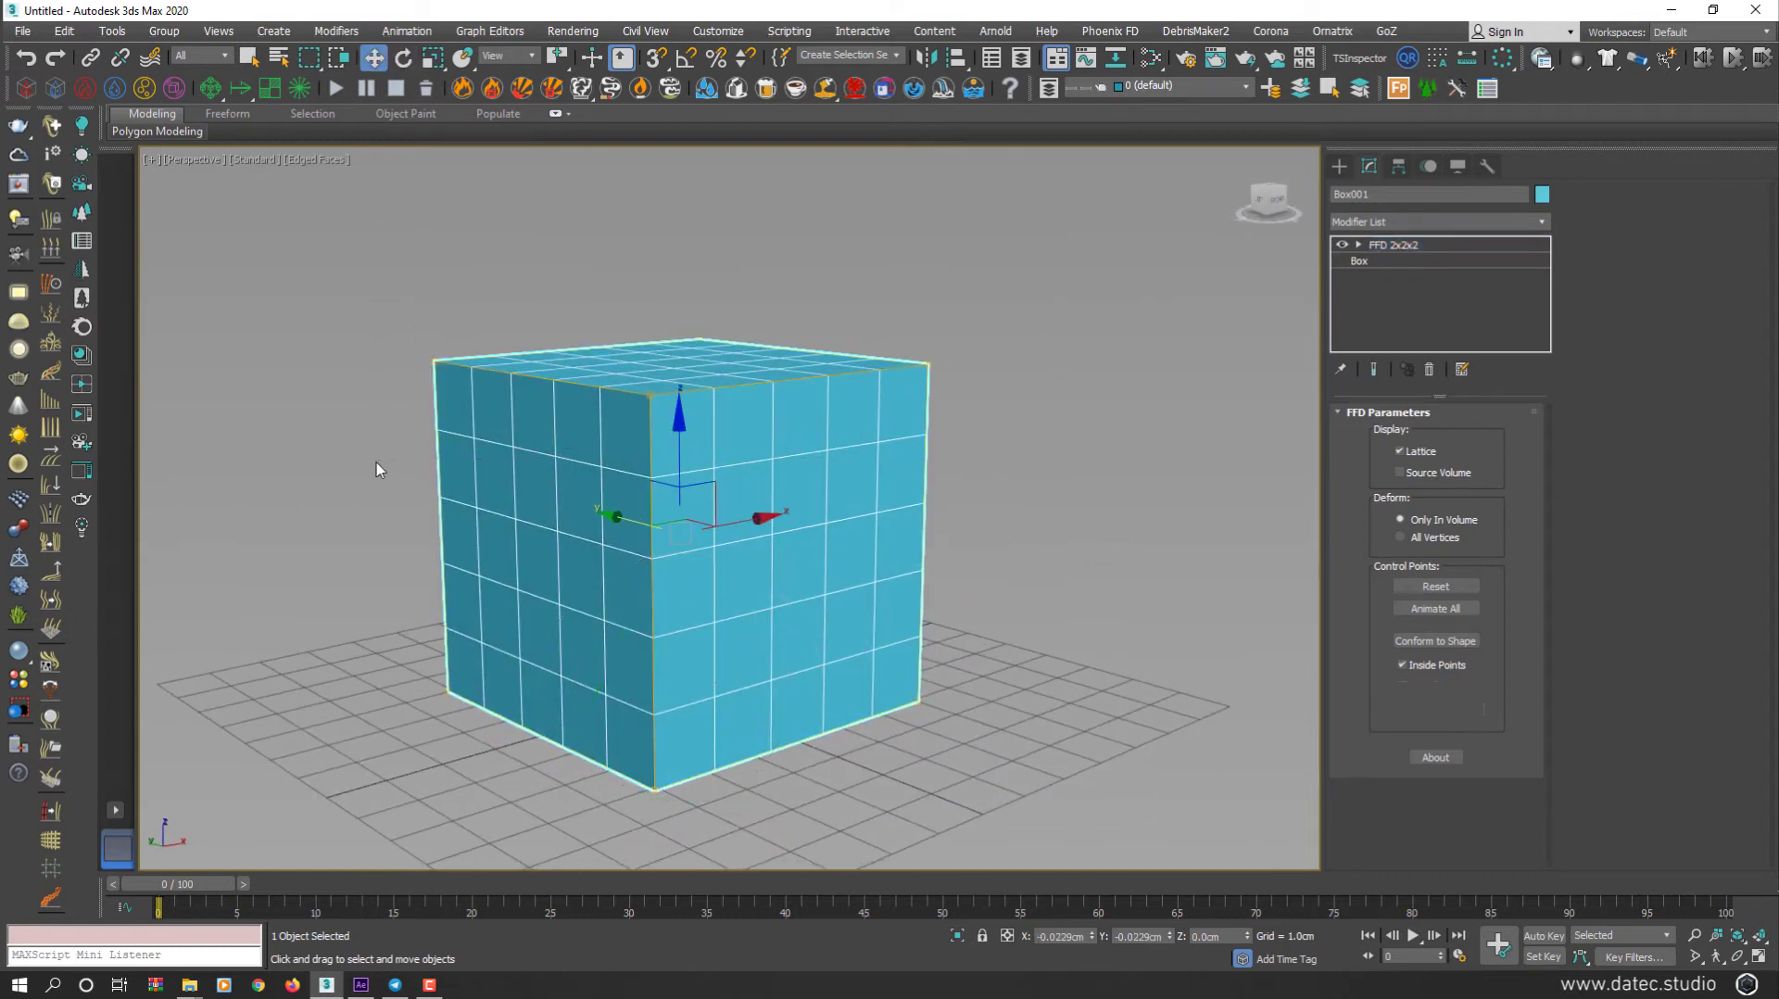
left_click(1034, 285)
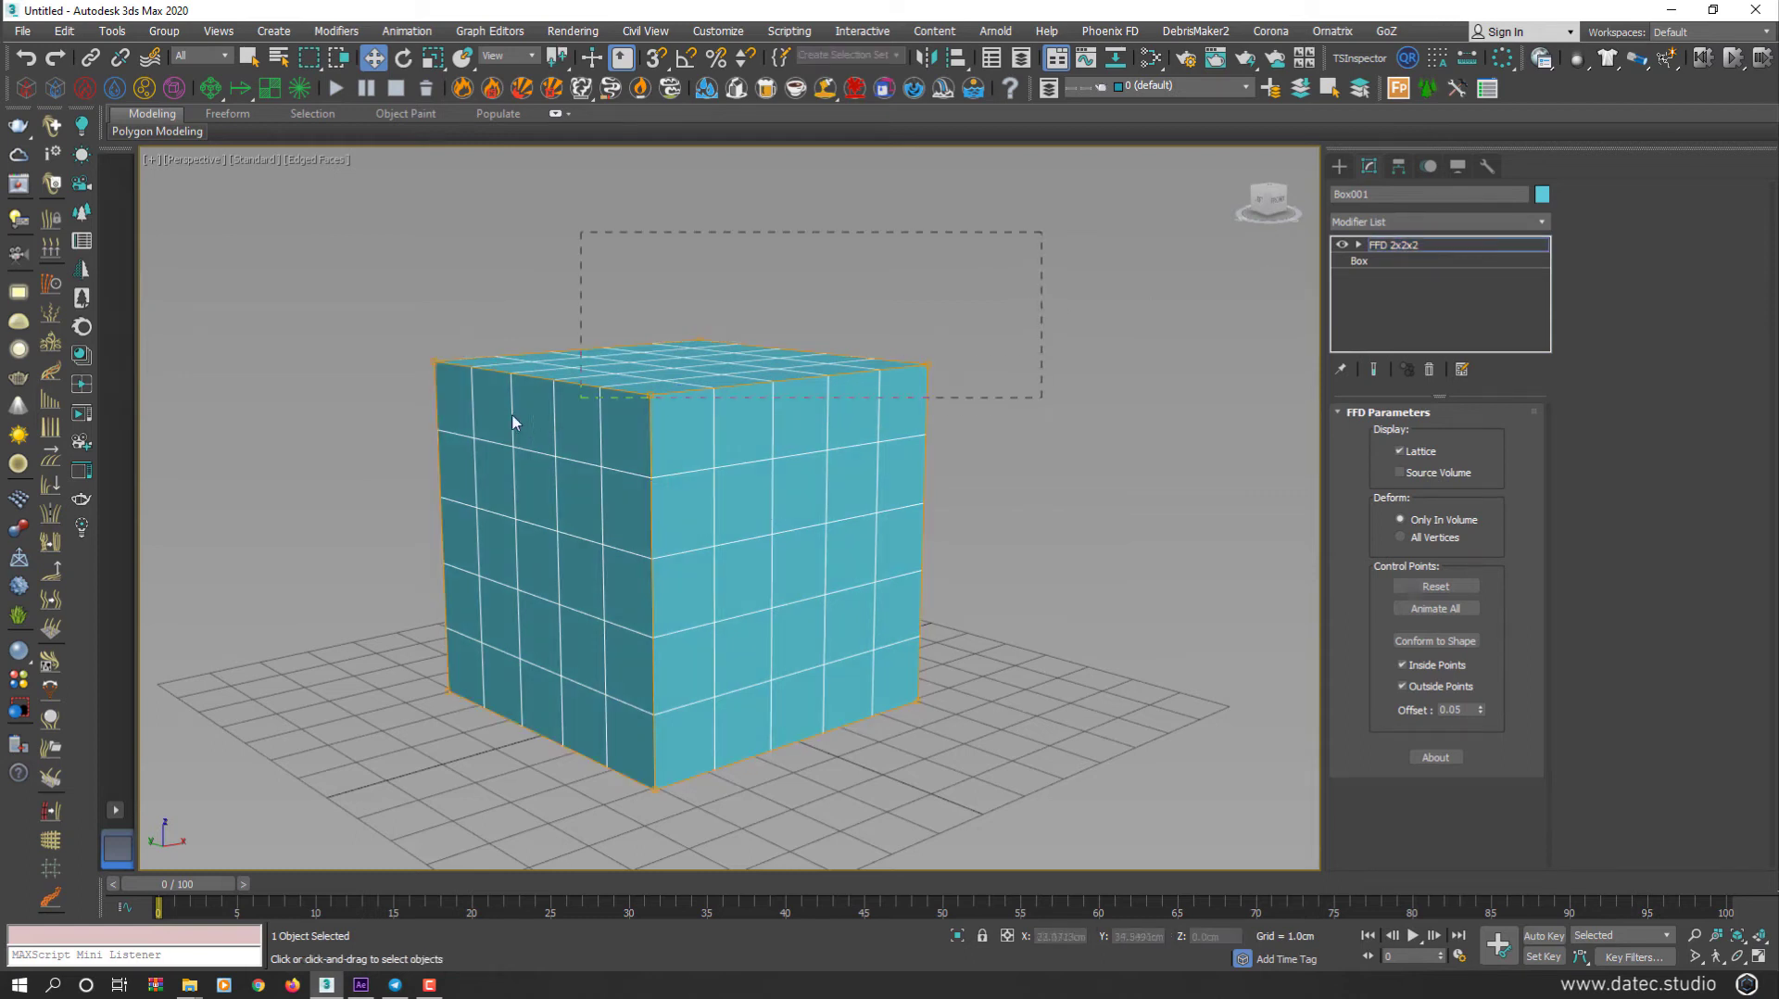
left_click_drag(514, 423, 408, 443)
left_click_drag(1019, 222, 590, 373)
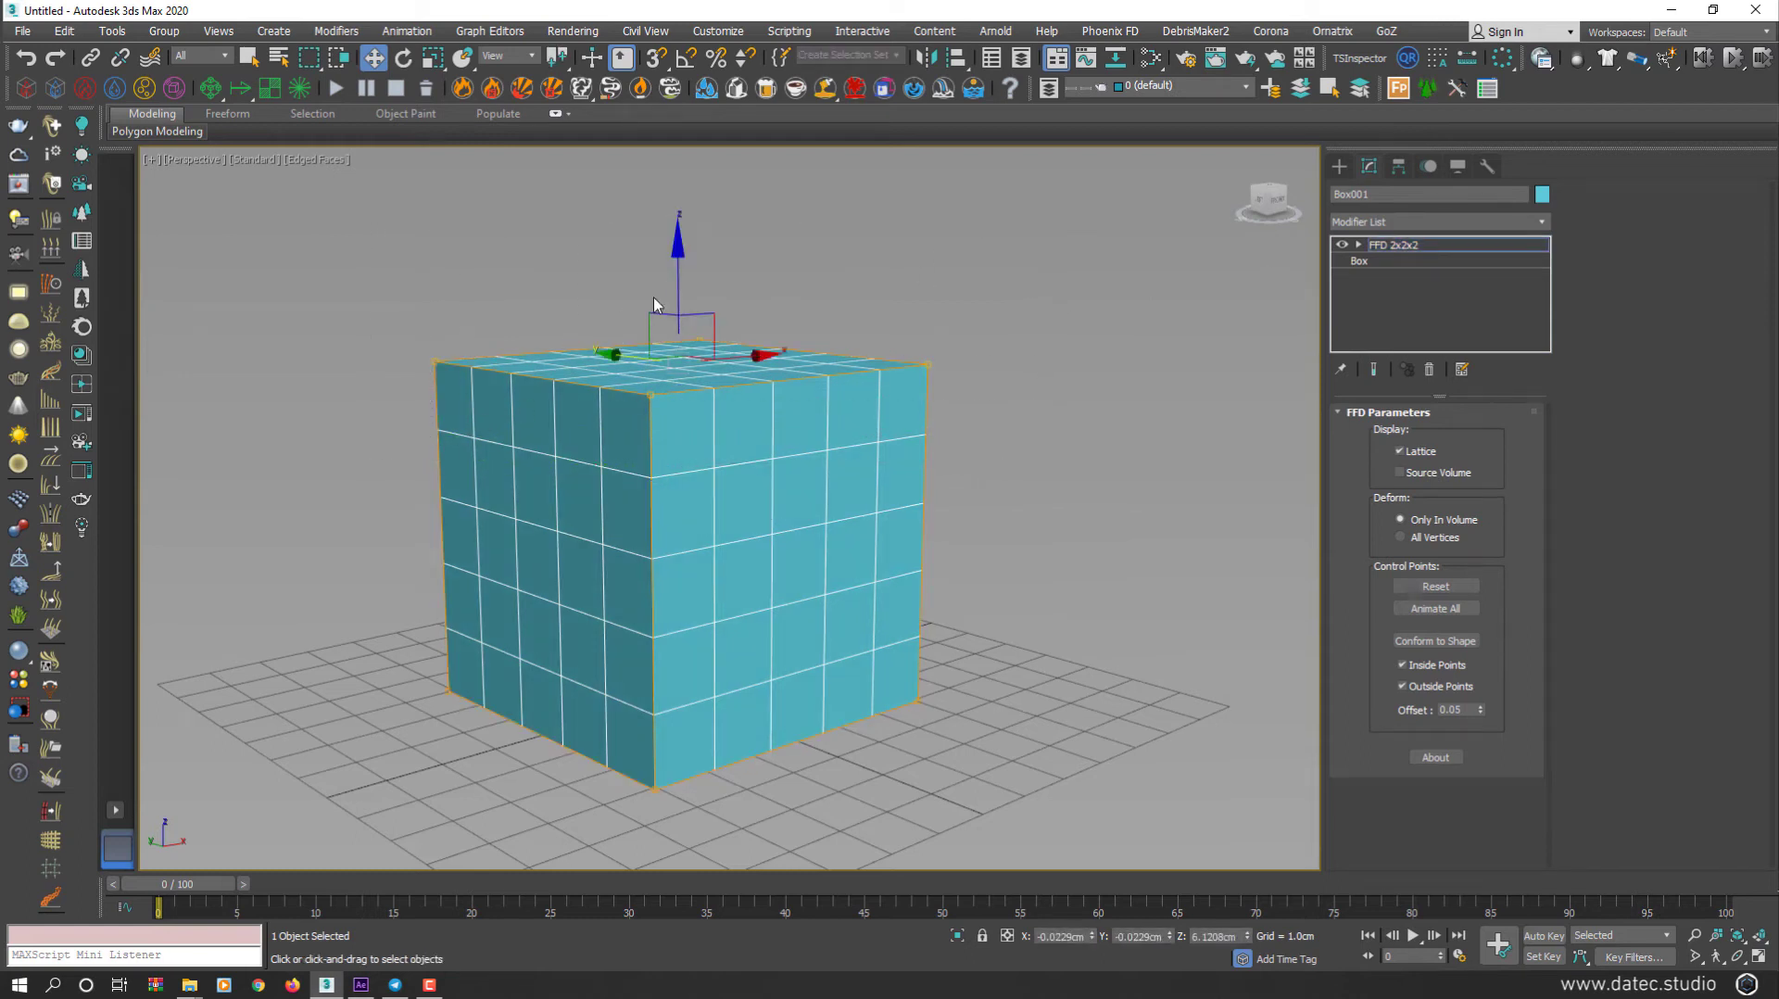
left_click_drag(678, 278, 694, 224)
Step: Add a Taper modifier to the cube with an amount of -0.85 and a curve of 1.01
left_click(1400, 222)
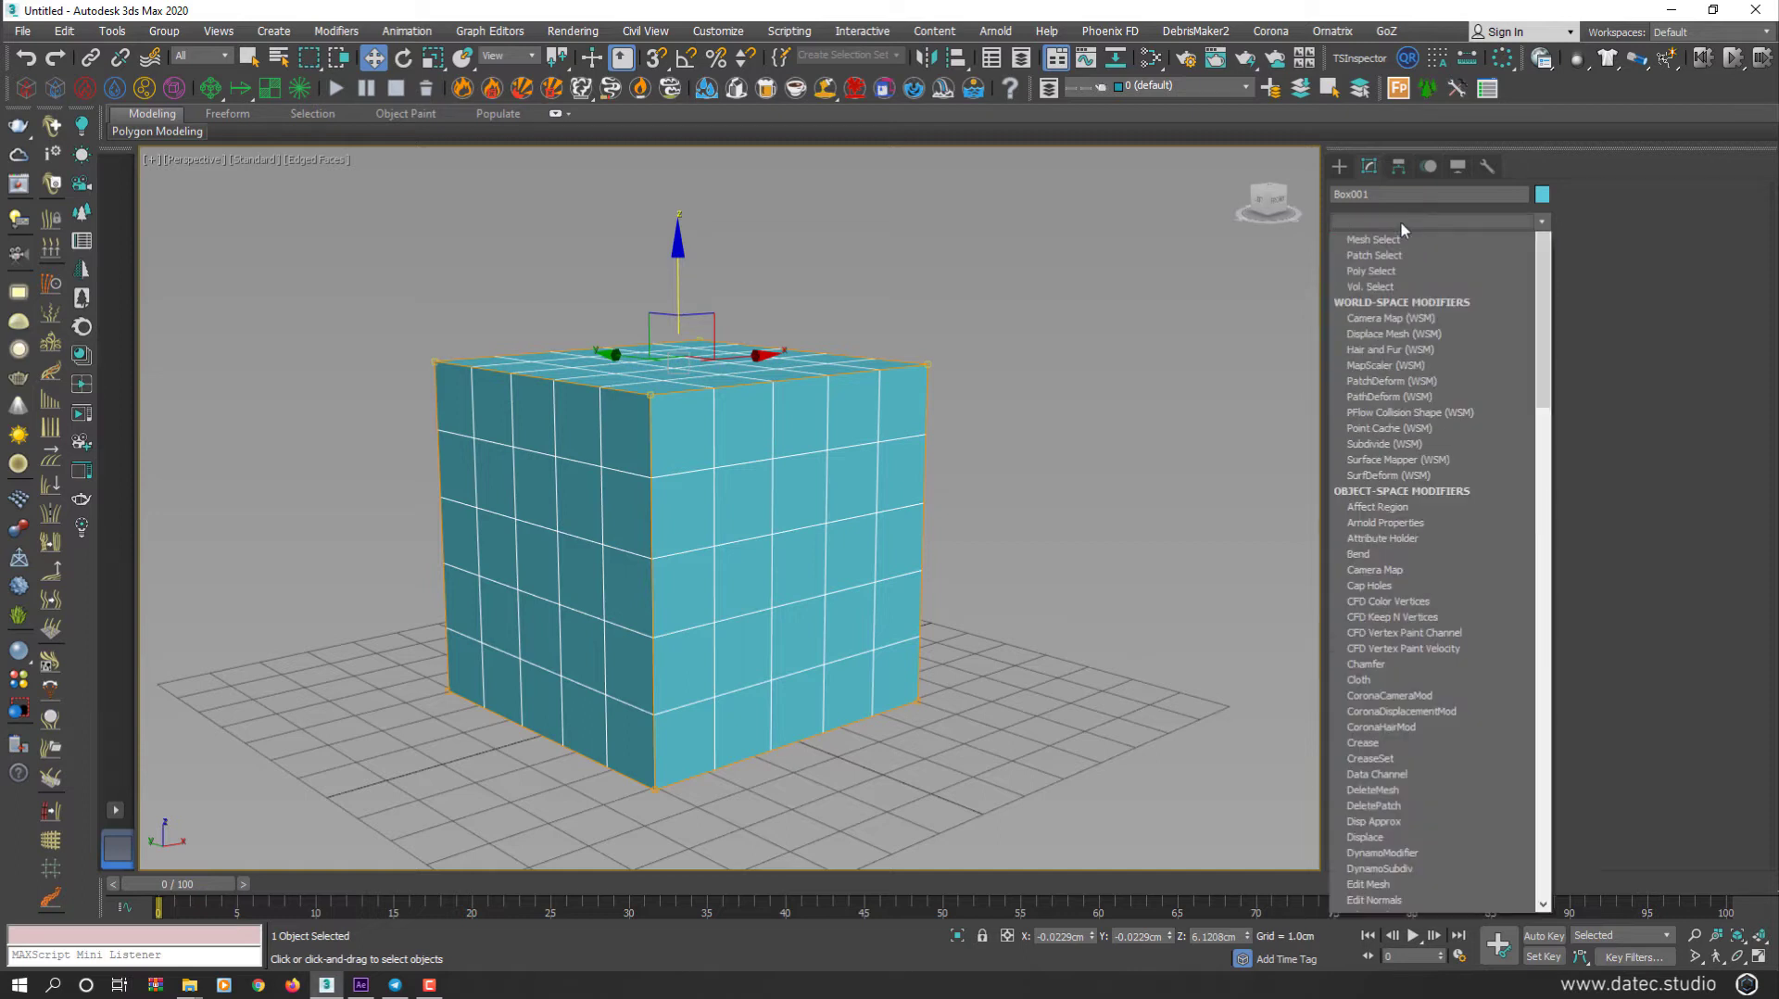
key("t")
left_click(1386, 288)
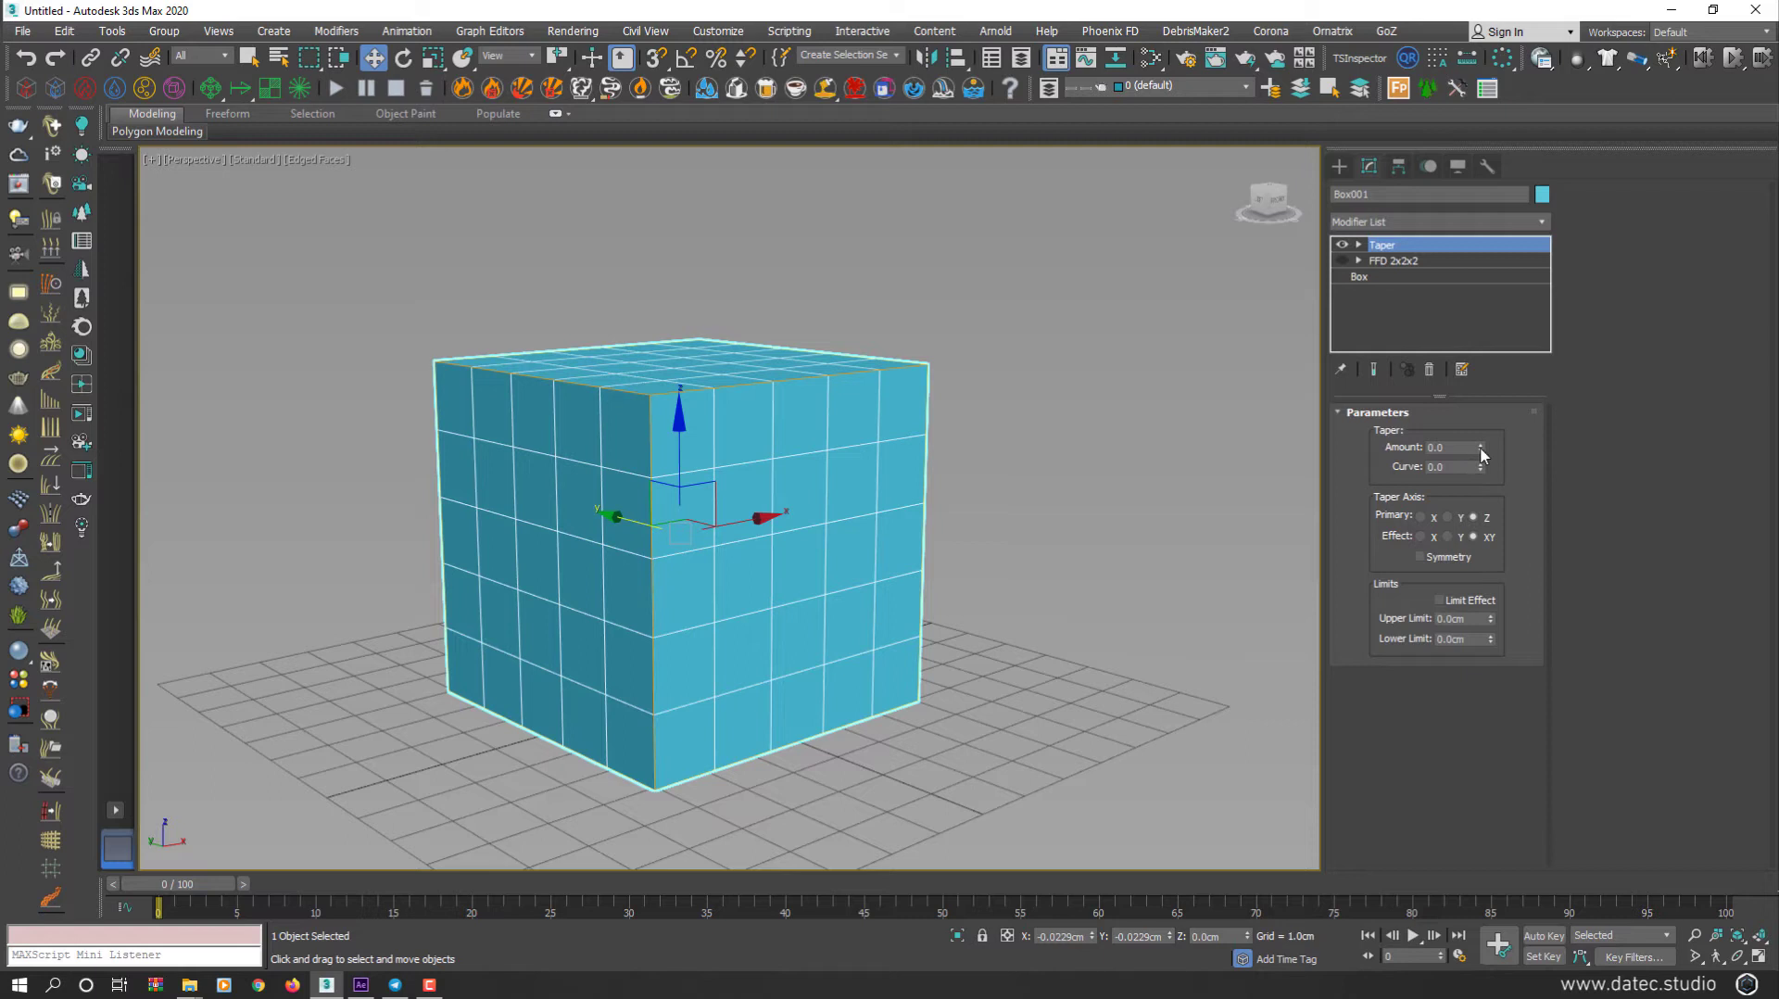
left_click_drag(1480, 454, 1477, 382)
Step: Clone the tapered cube about 11 cm along X beside the original
mouse_move(954, 515)
middle_mouse_down("alt")
mouse_move(655, 561)
mouse_move(586, 547)
middle_mouse_up("alt")
left_click_drag(579, 512, 1116, 503, "shift")
left_click(897, 571)
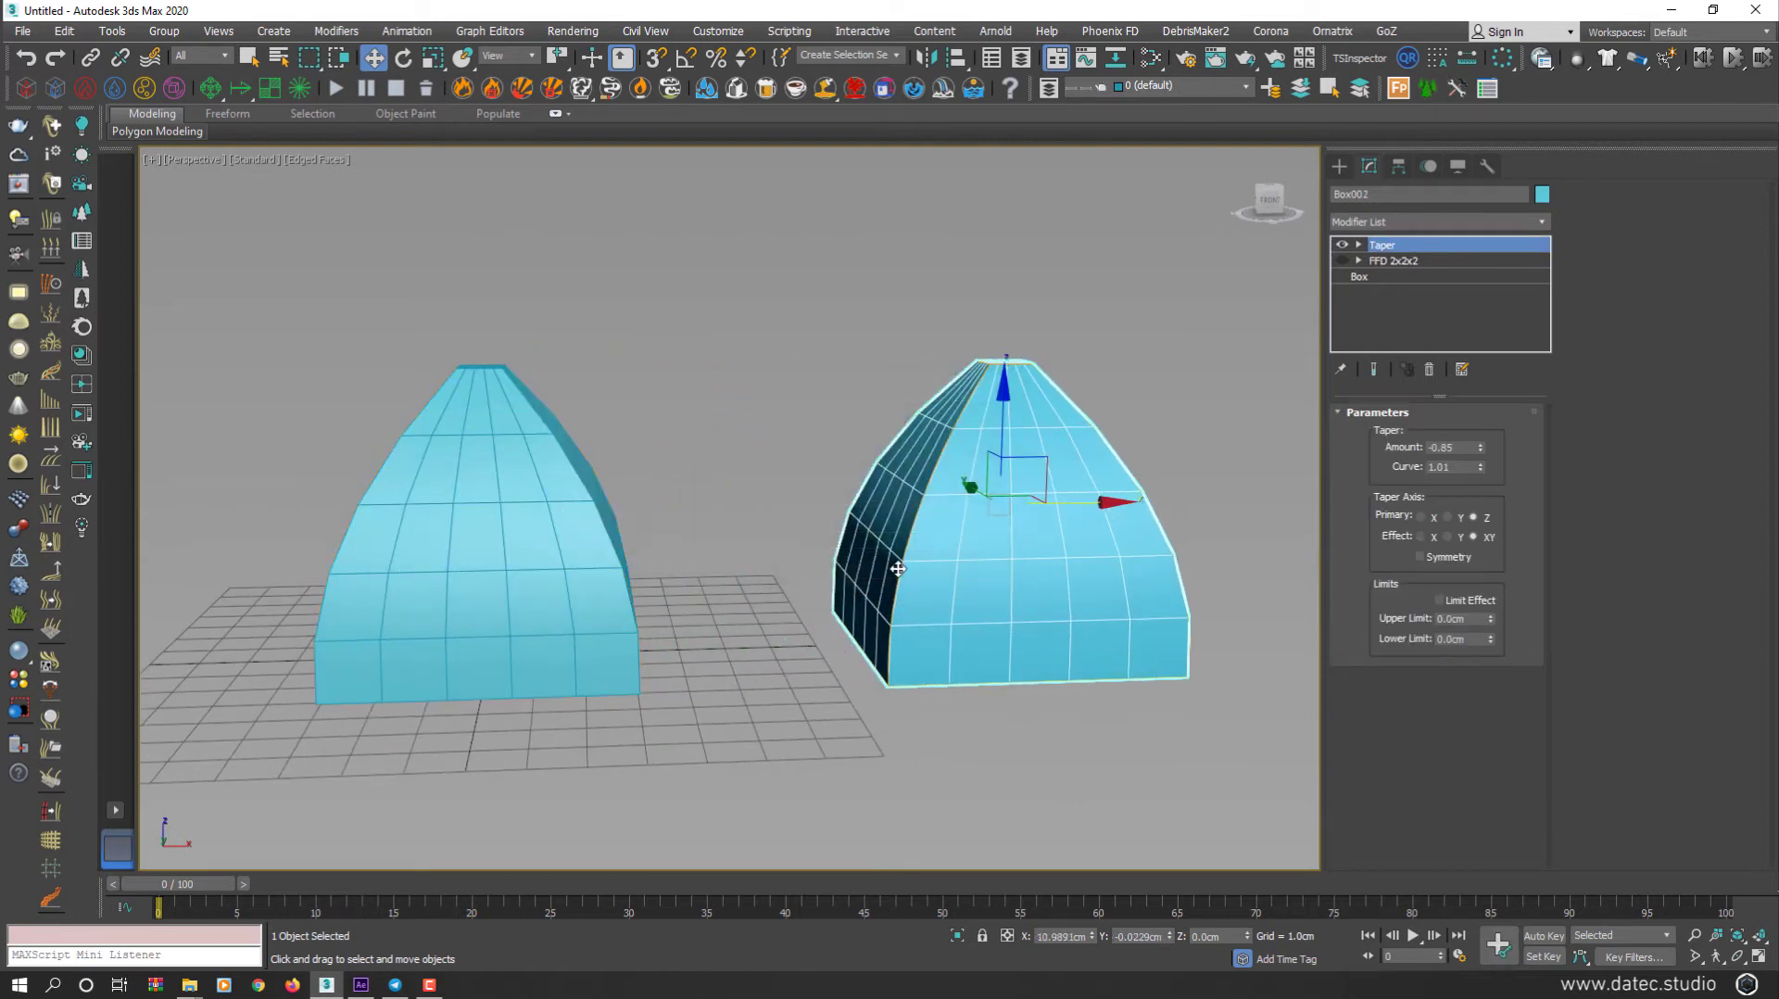
Step: Replace the cloned cube's Taper and FFD 2x2x2 modifiers with an FFD 3x3x3 modifier
left_click(1427, 369)
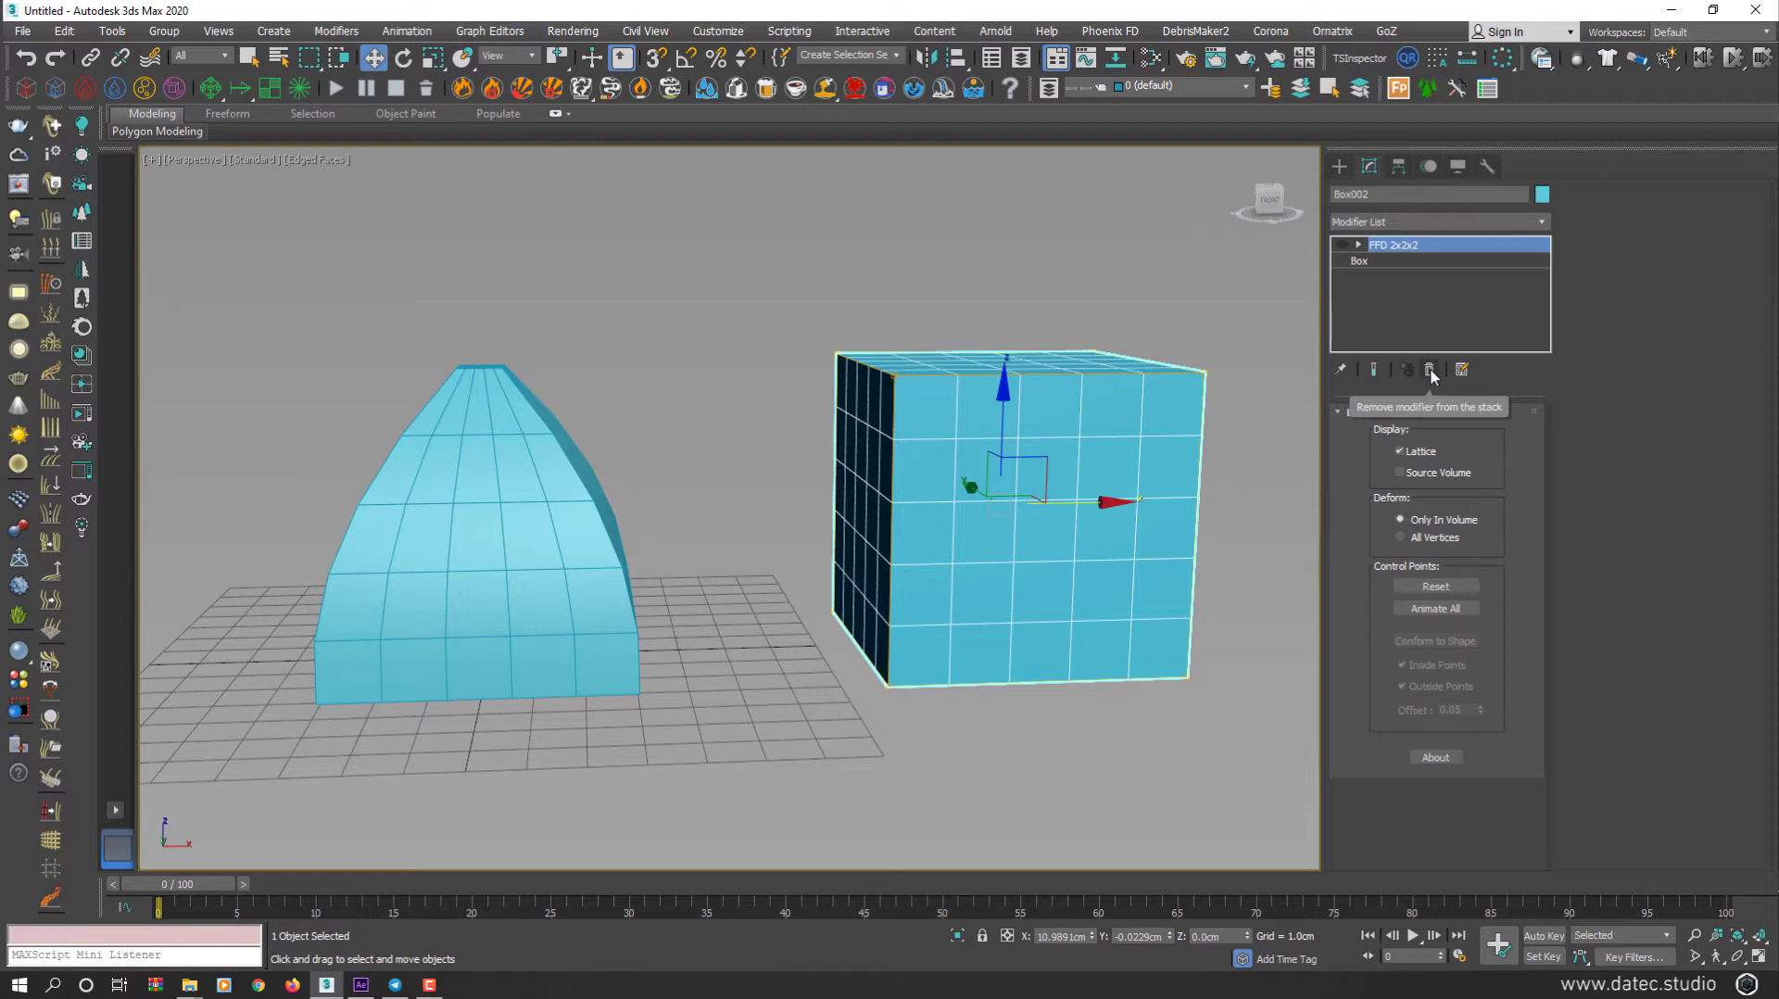
left_click(1430, 369)
left_click(1400, 222)
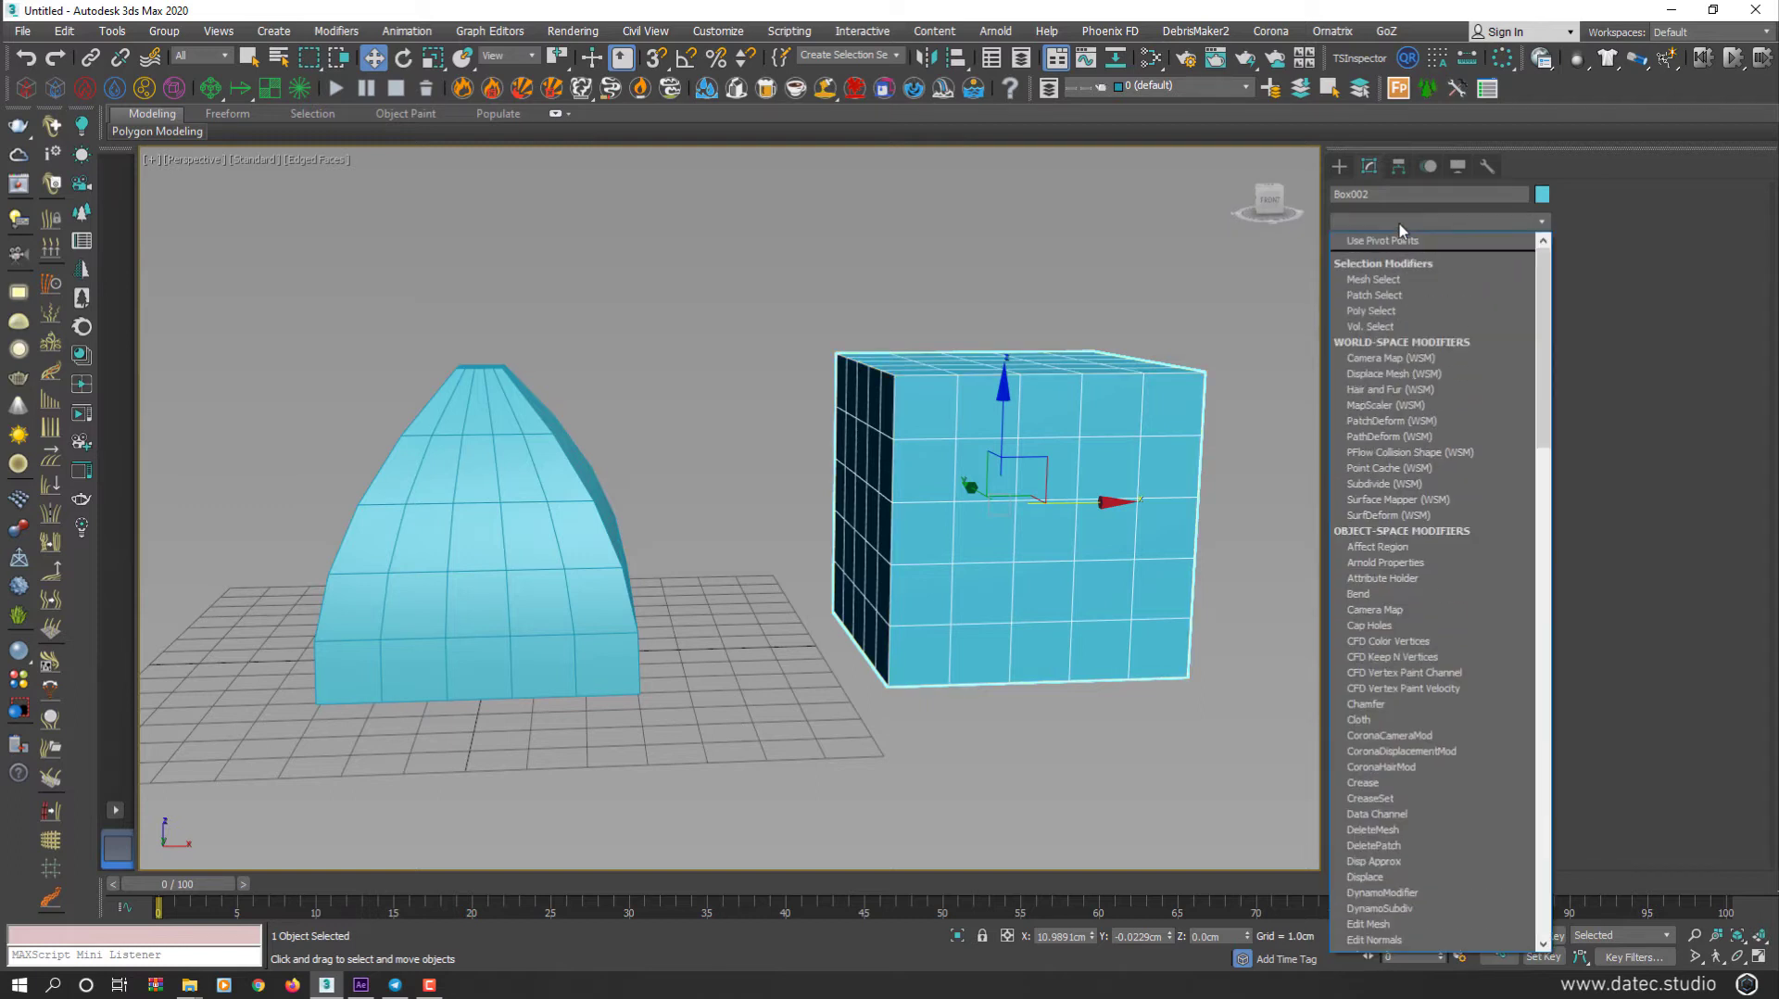
type("f")
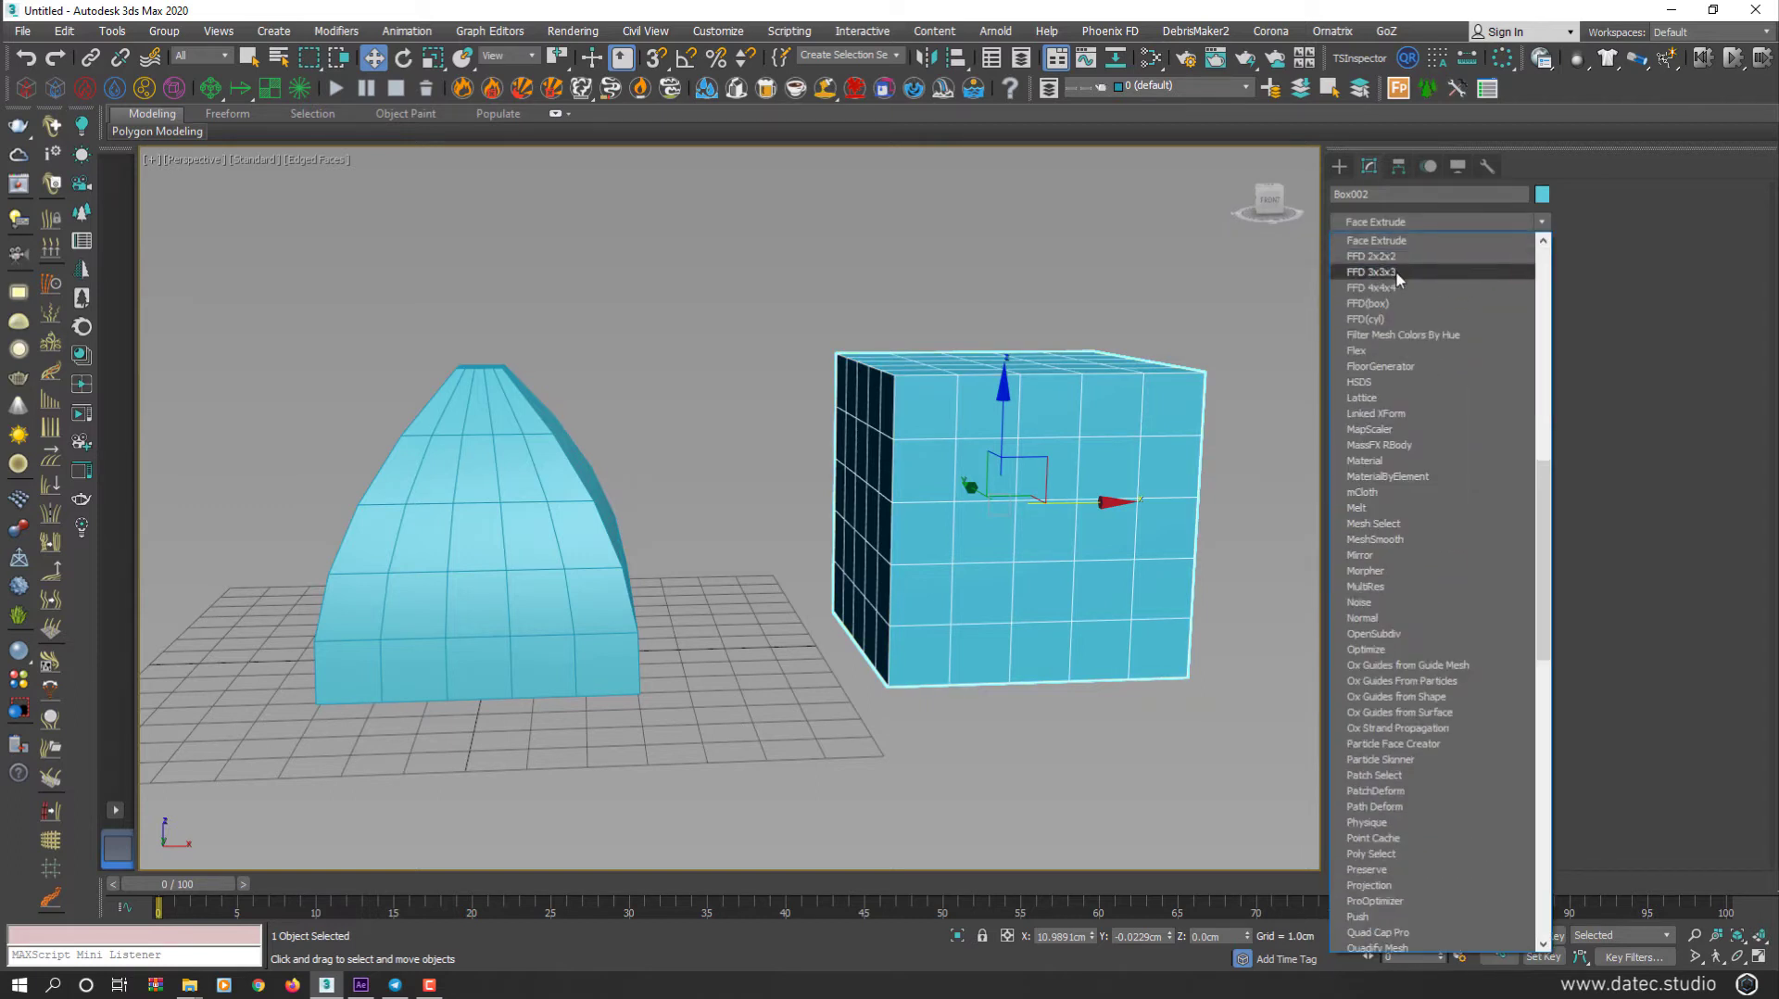
left_click(1404, 270)
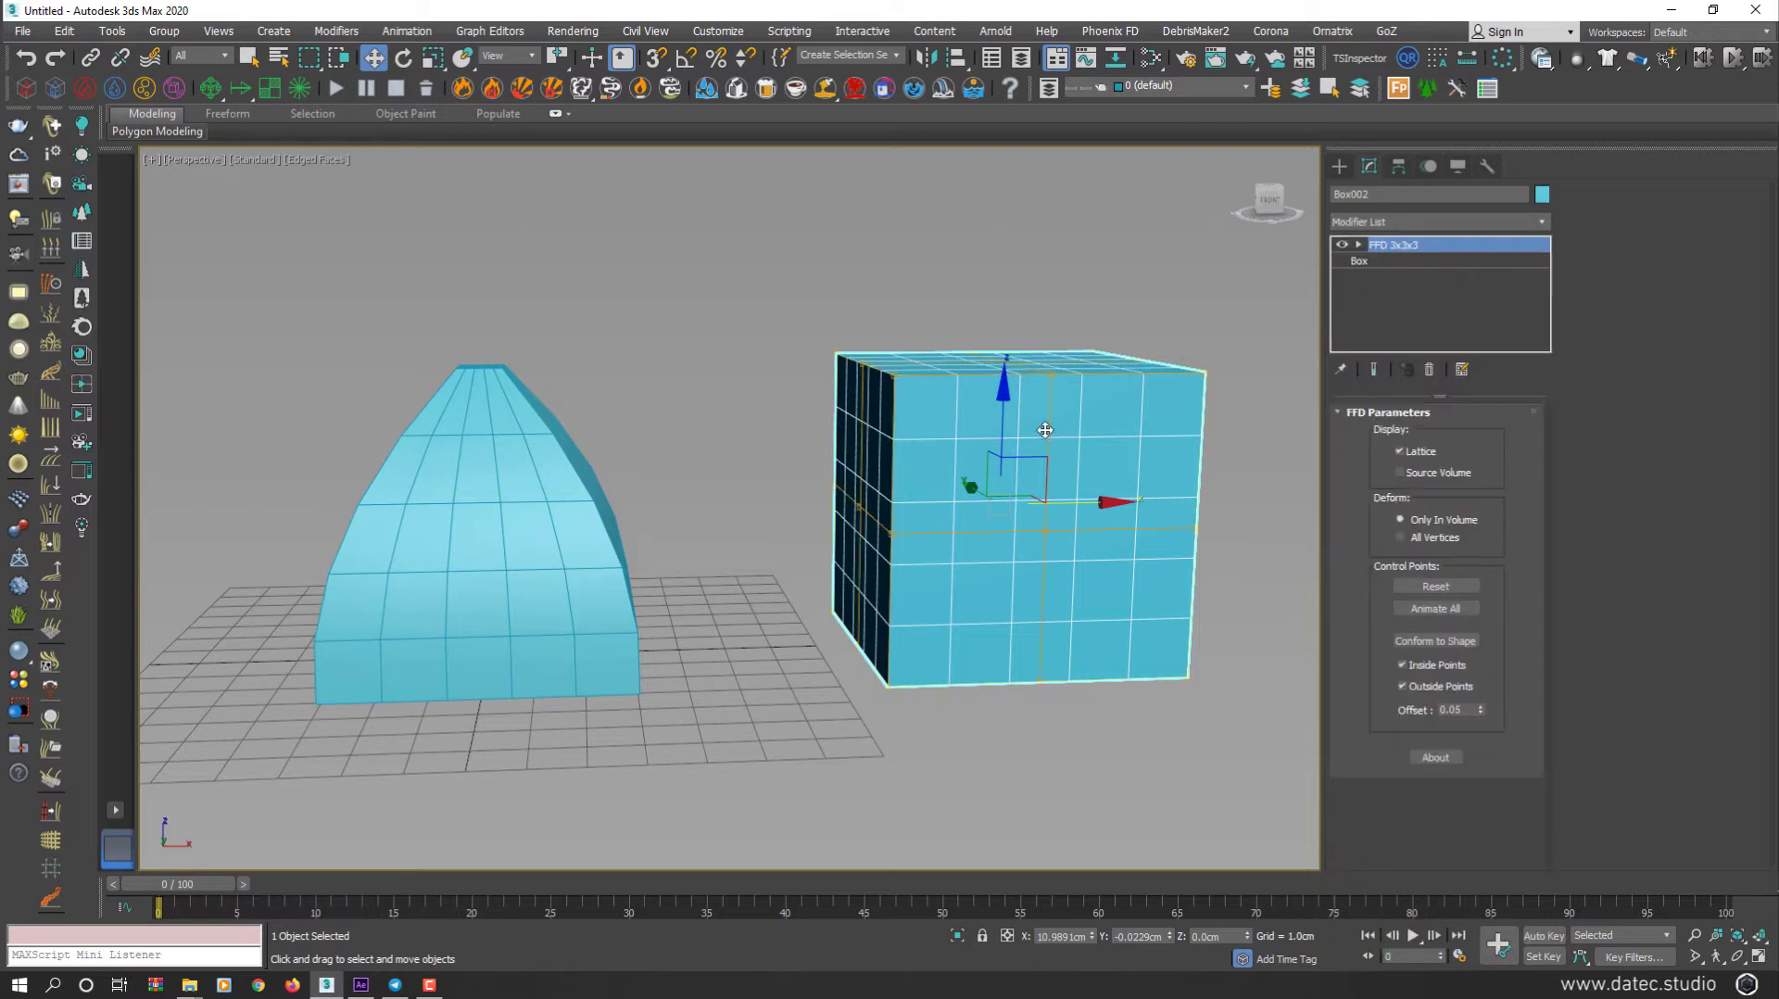
Step: Select the clone's top layer of lattice control points and scale it inward to match the tapered cube's dome shape
middle_click_drag(1000, 437, 962, 449)
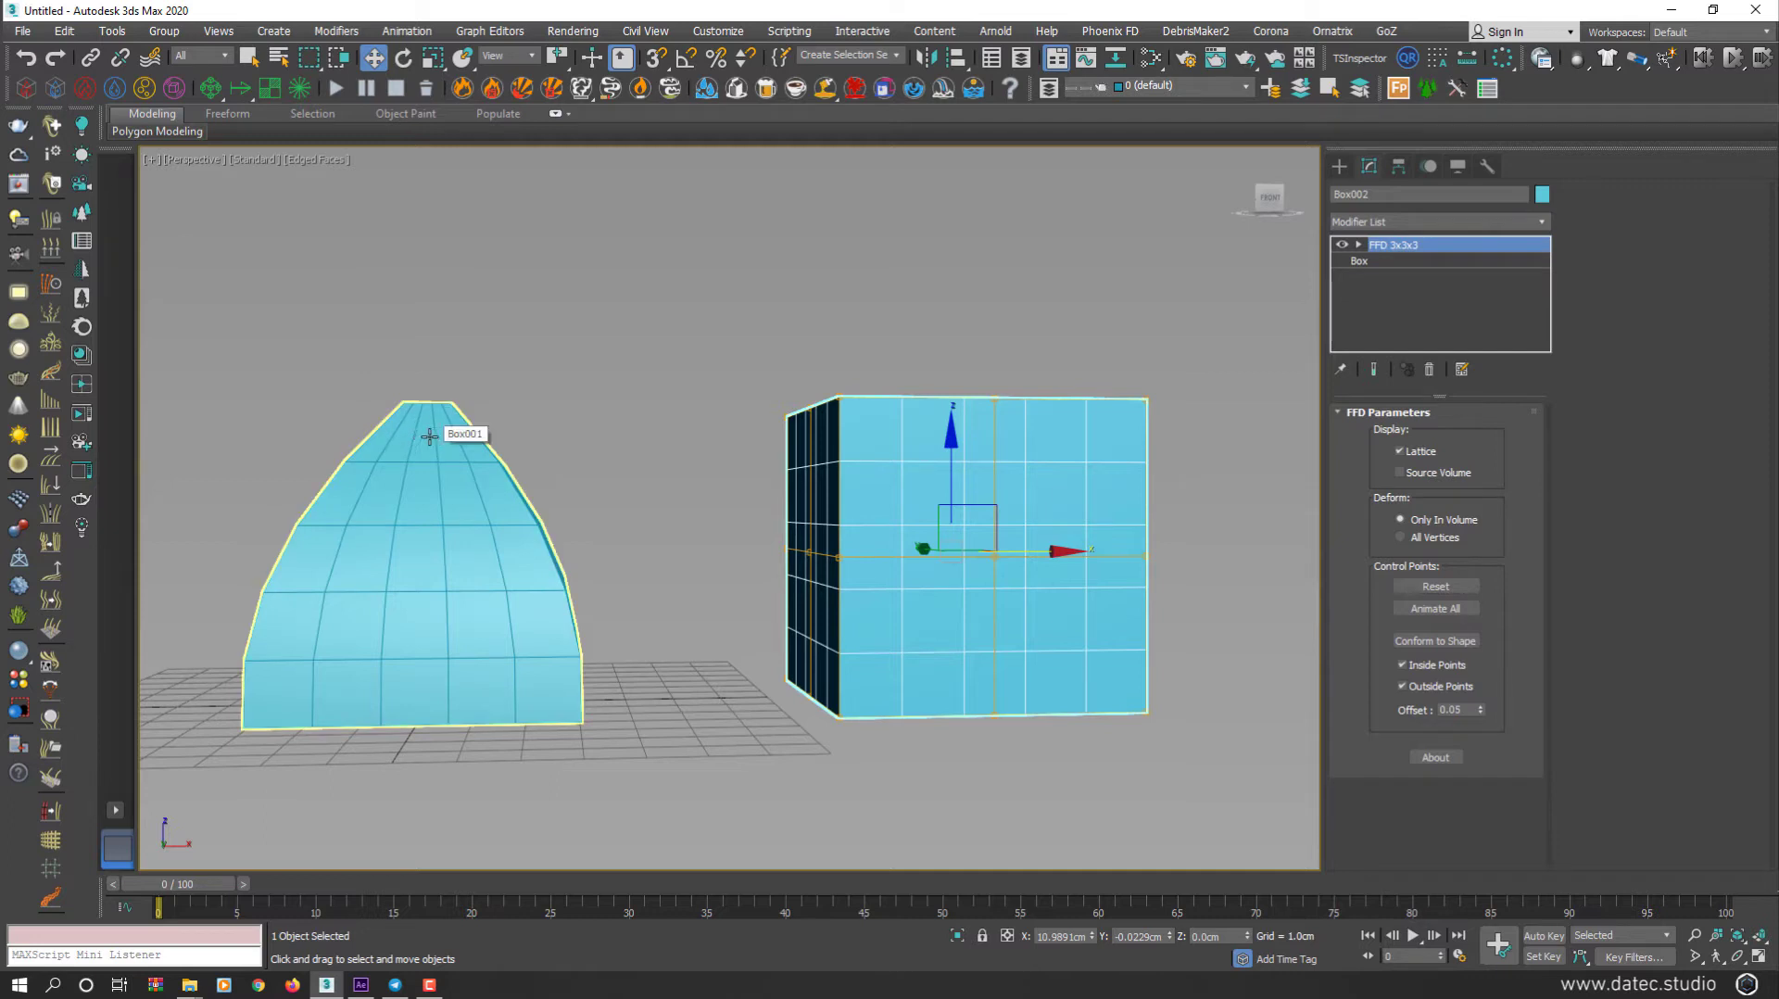
left_click(1424, 245)
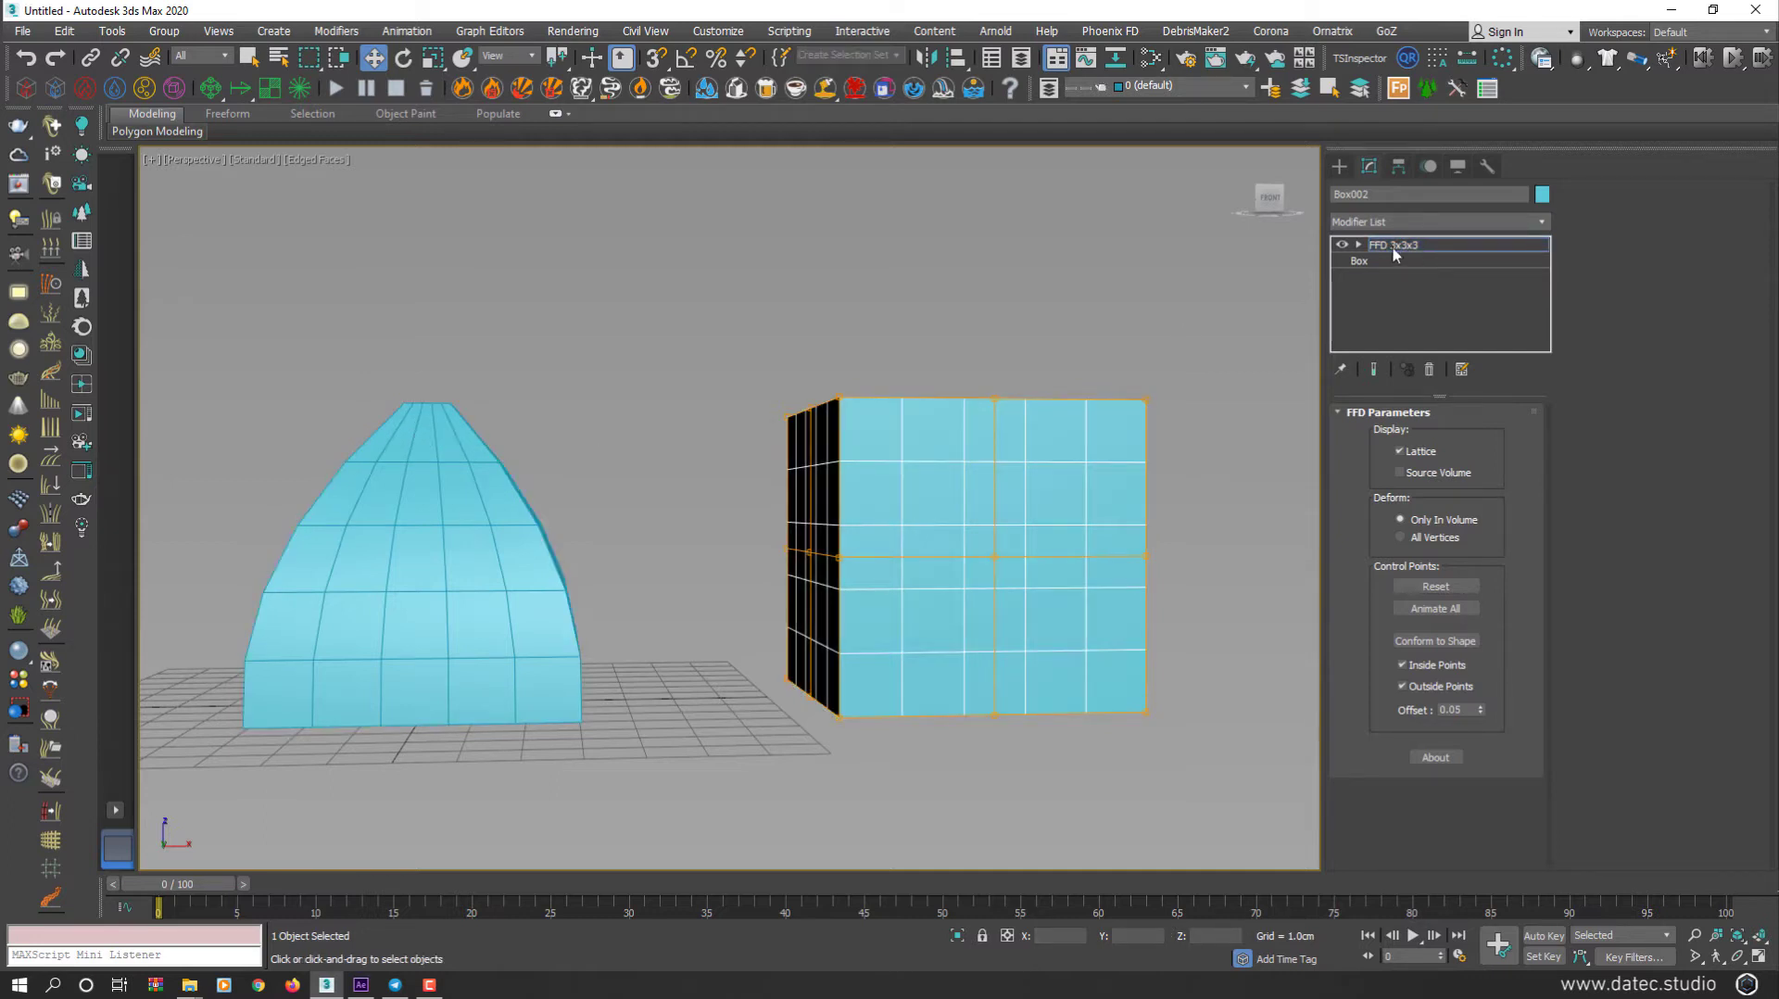
left_click_drag(791, 375, 1247, 451)
mouse_move(991, 461)
middle_mouse_down("alt")
mouse_move(997, 499)
mouse_move(991, 469)
middle_mouse_up("alt")
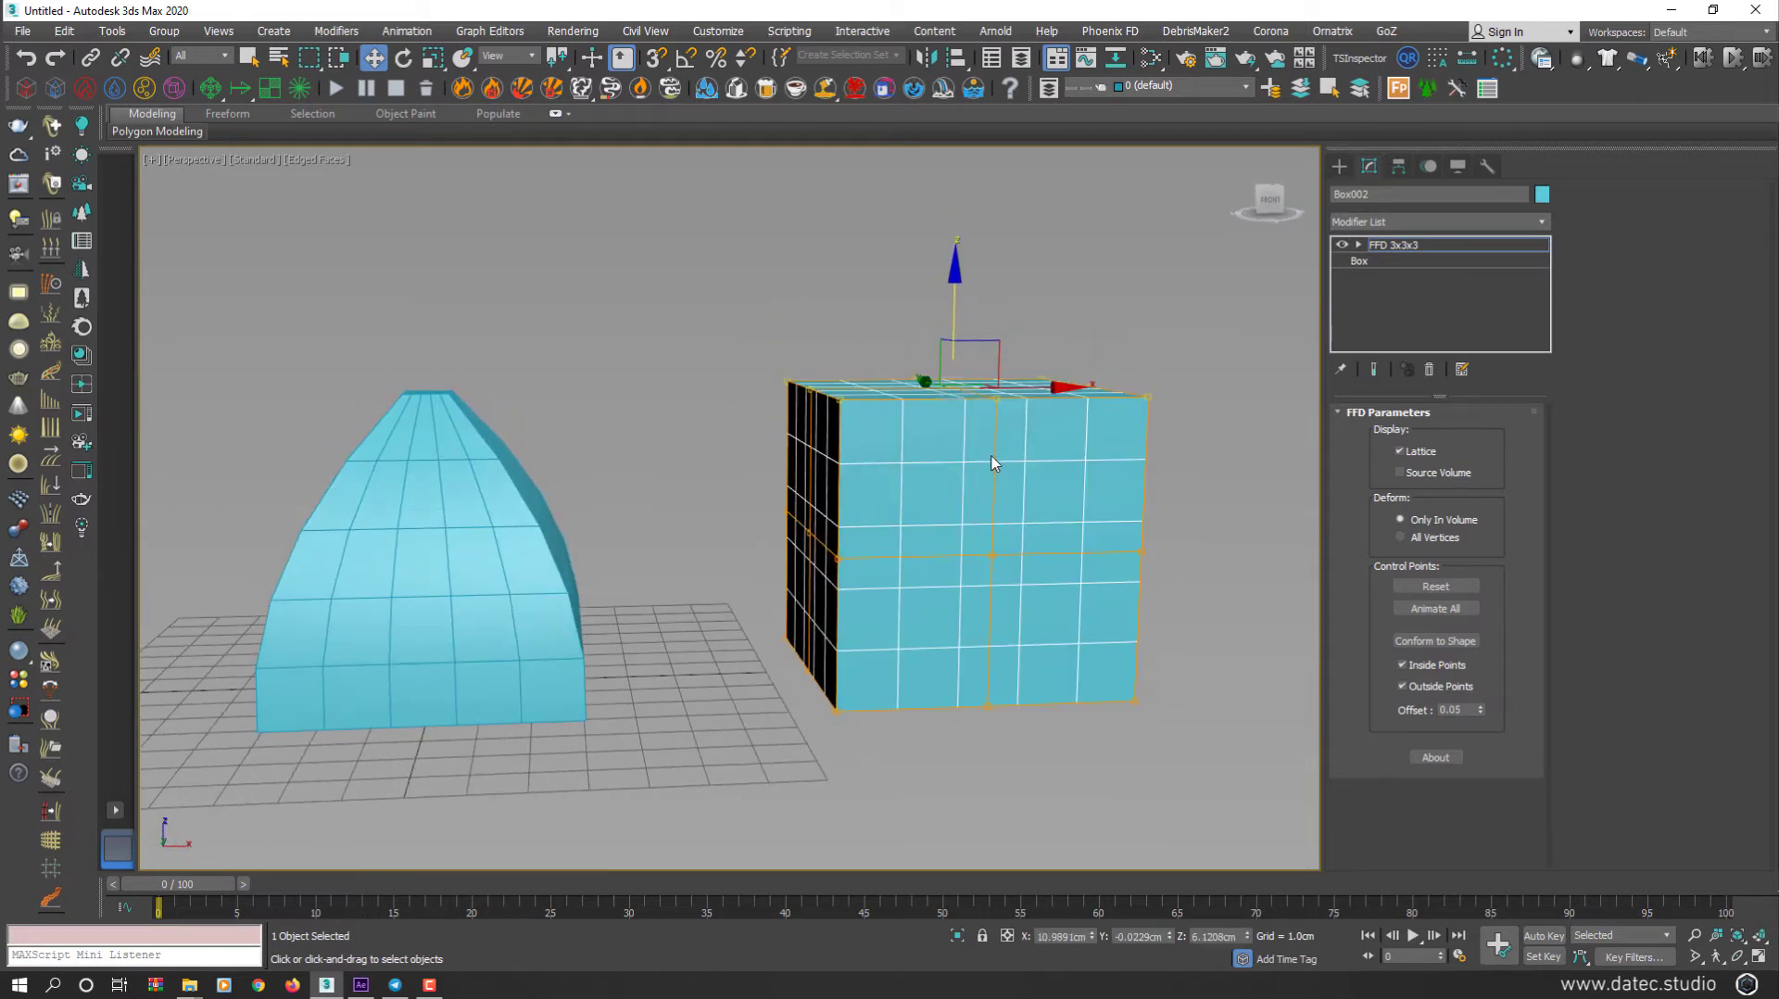
key("r")
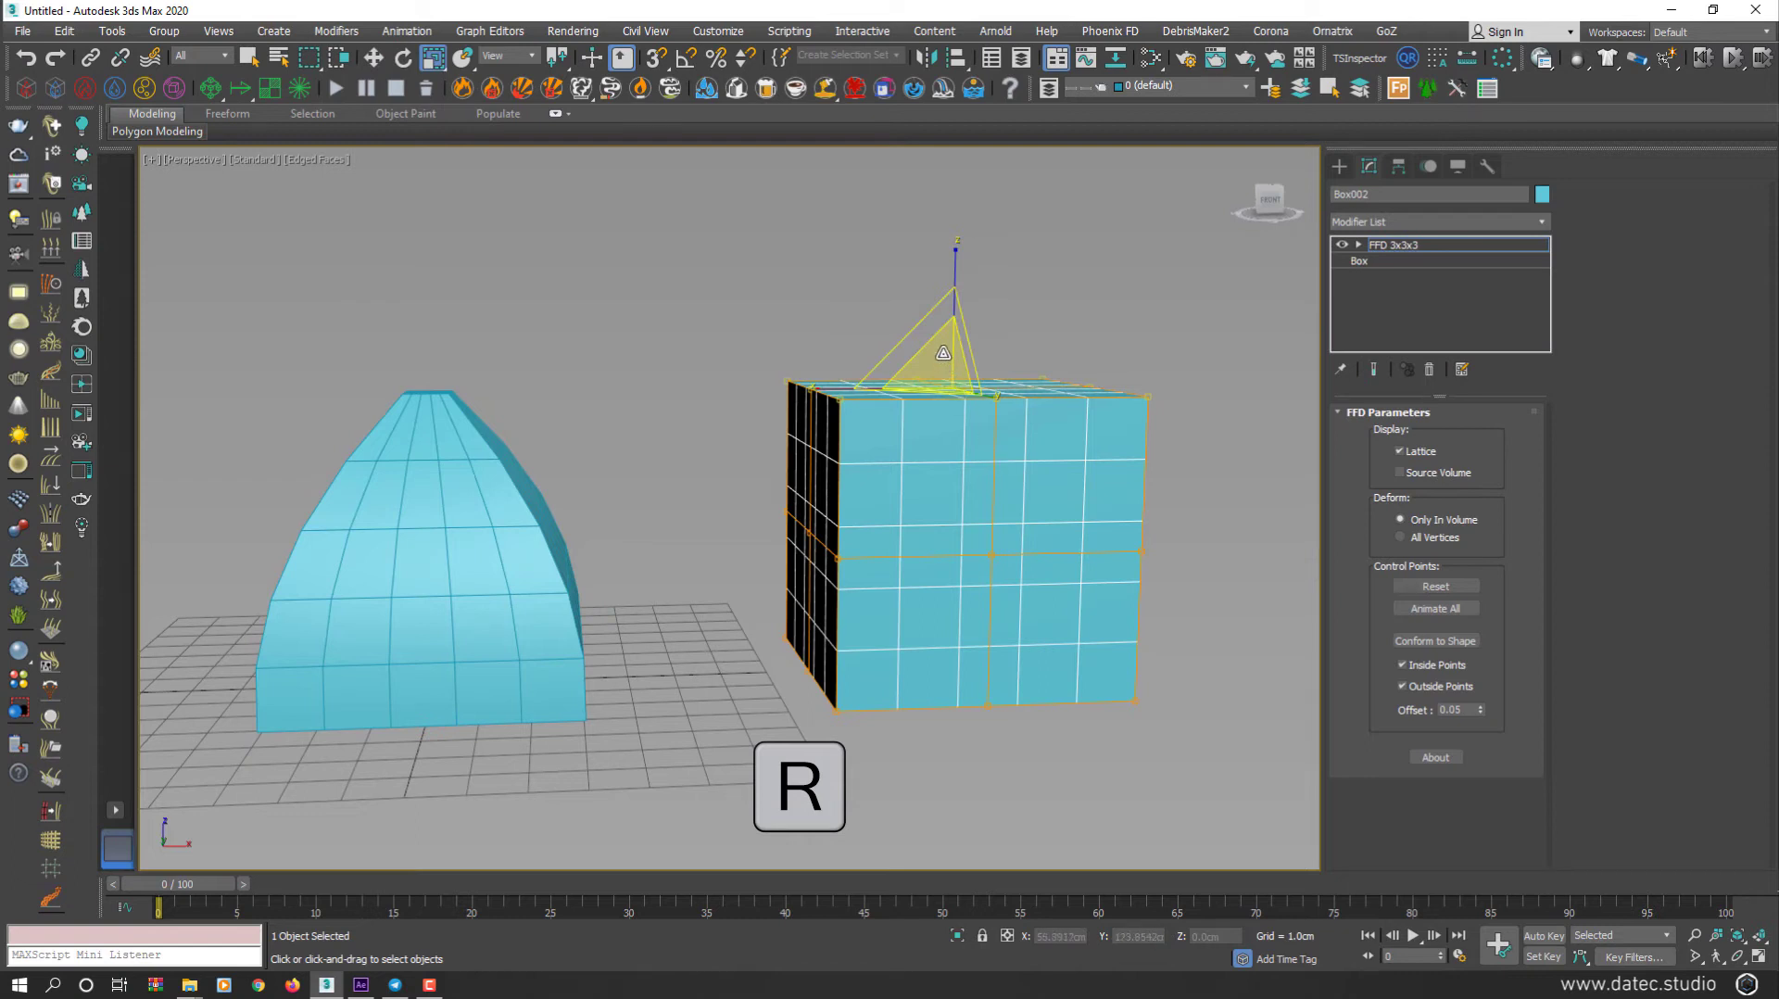
left_click_drag(945, 361, 1009, 798)
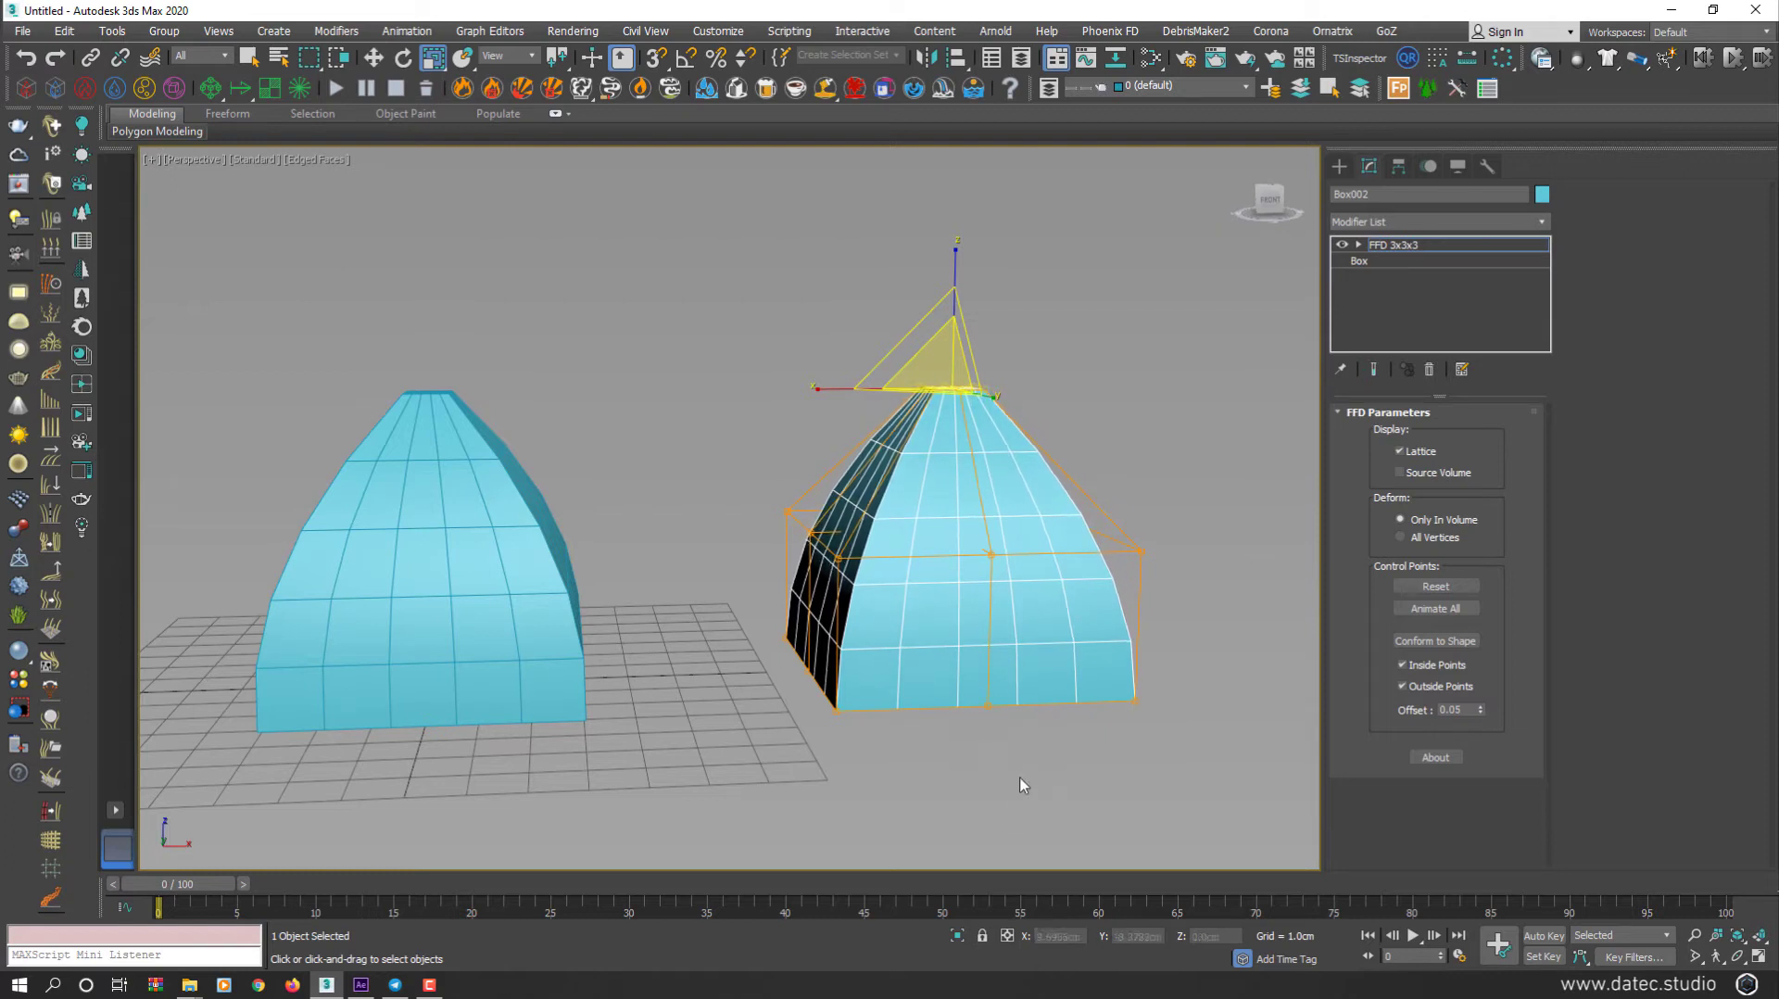
mouse_move(1004, 674)
middle_mouse_down("alt")
mouse_move(993, 649)
mouse_move(986, 661)
middle_mouse_up("alt")
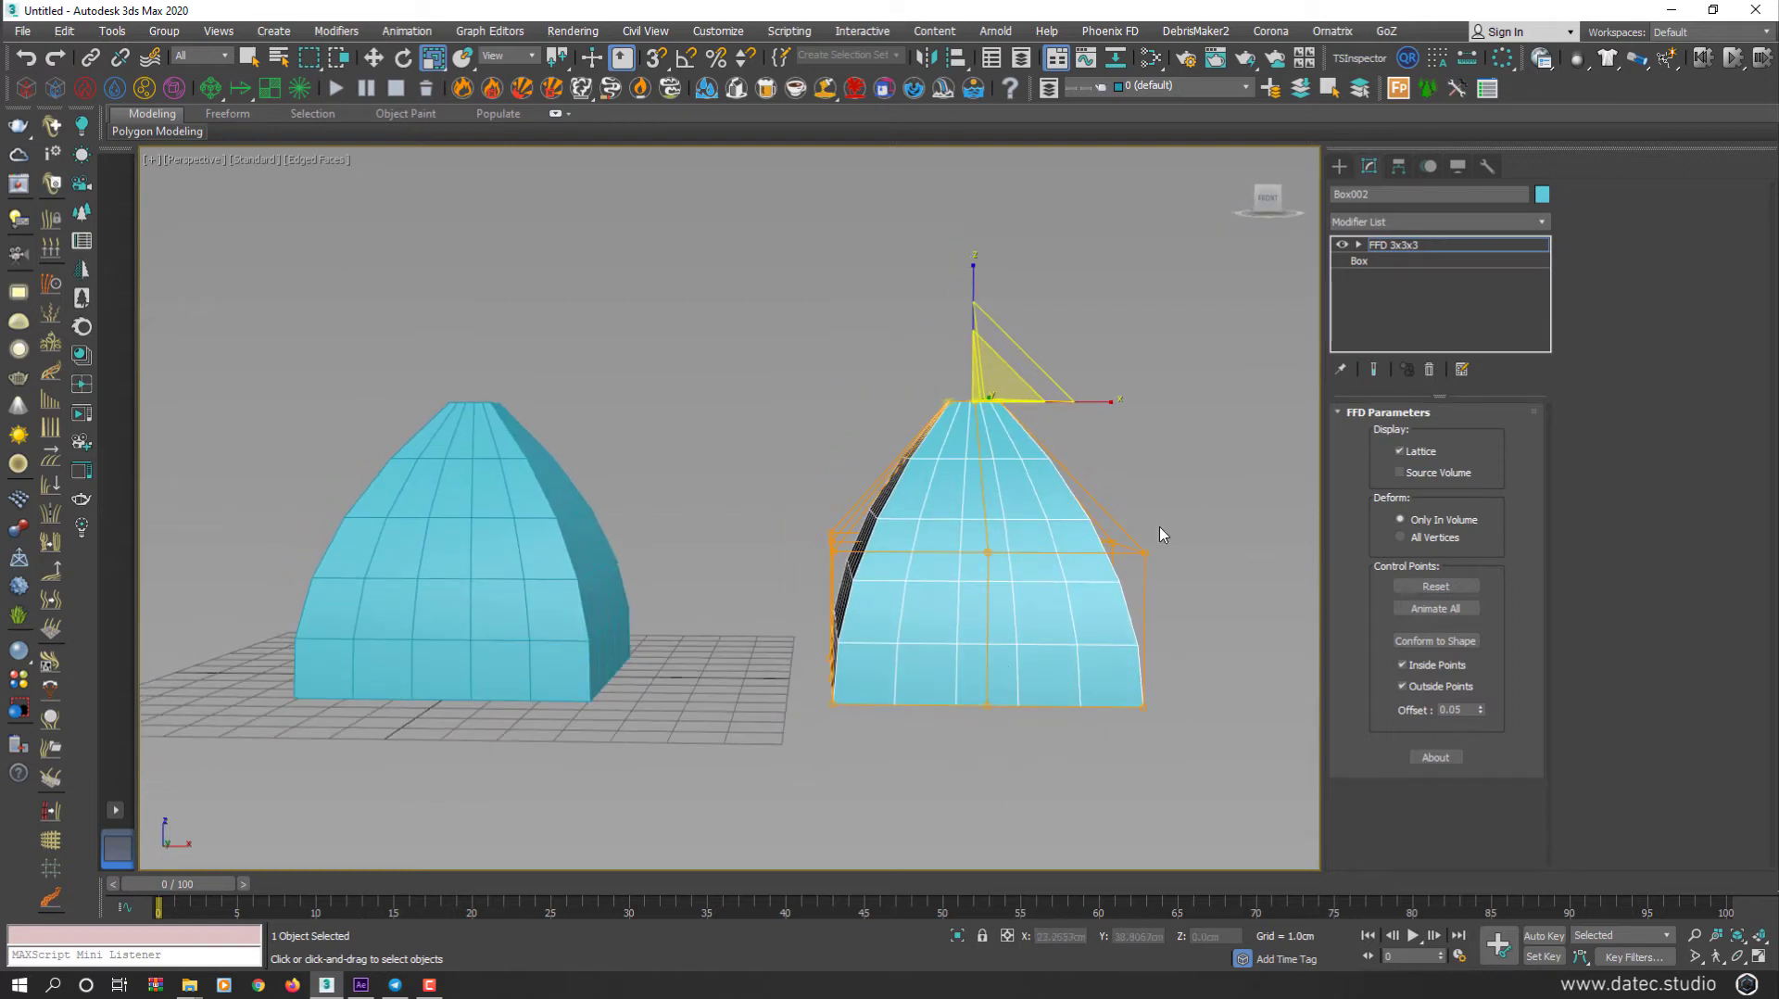
Step: Select the middle layer of the clone's FFD lattice control points and scale it slightly outward
left_click_drag(1207, 471, 826, 571)
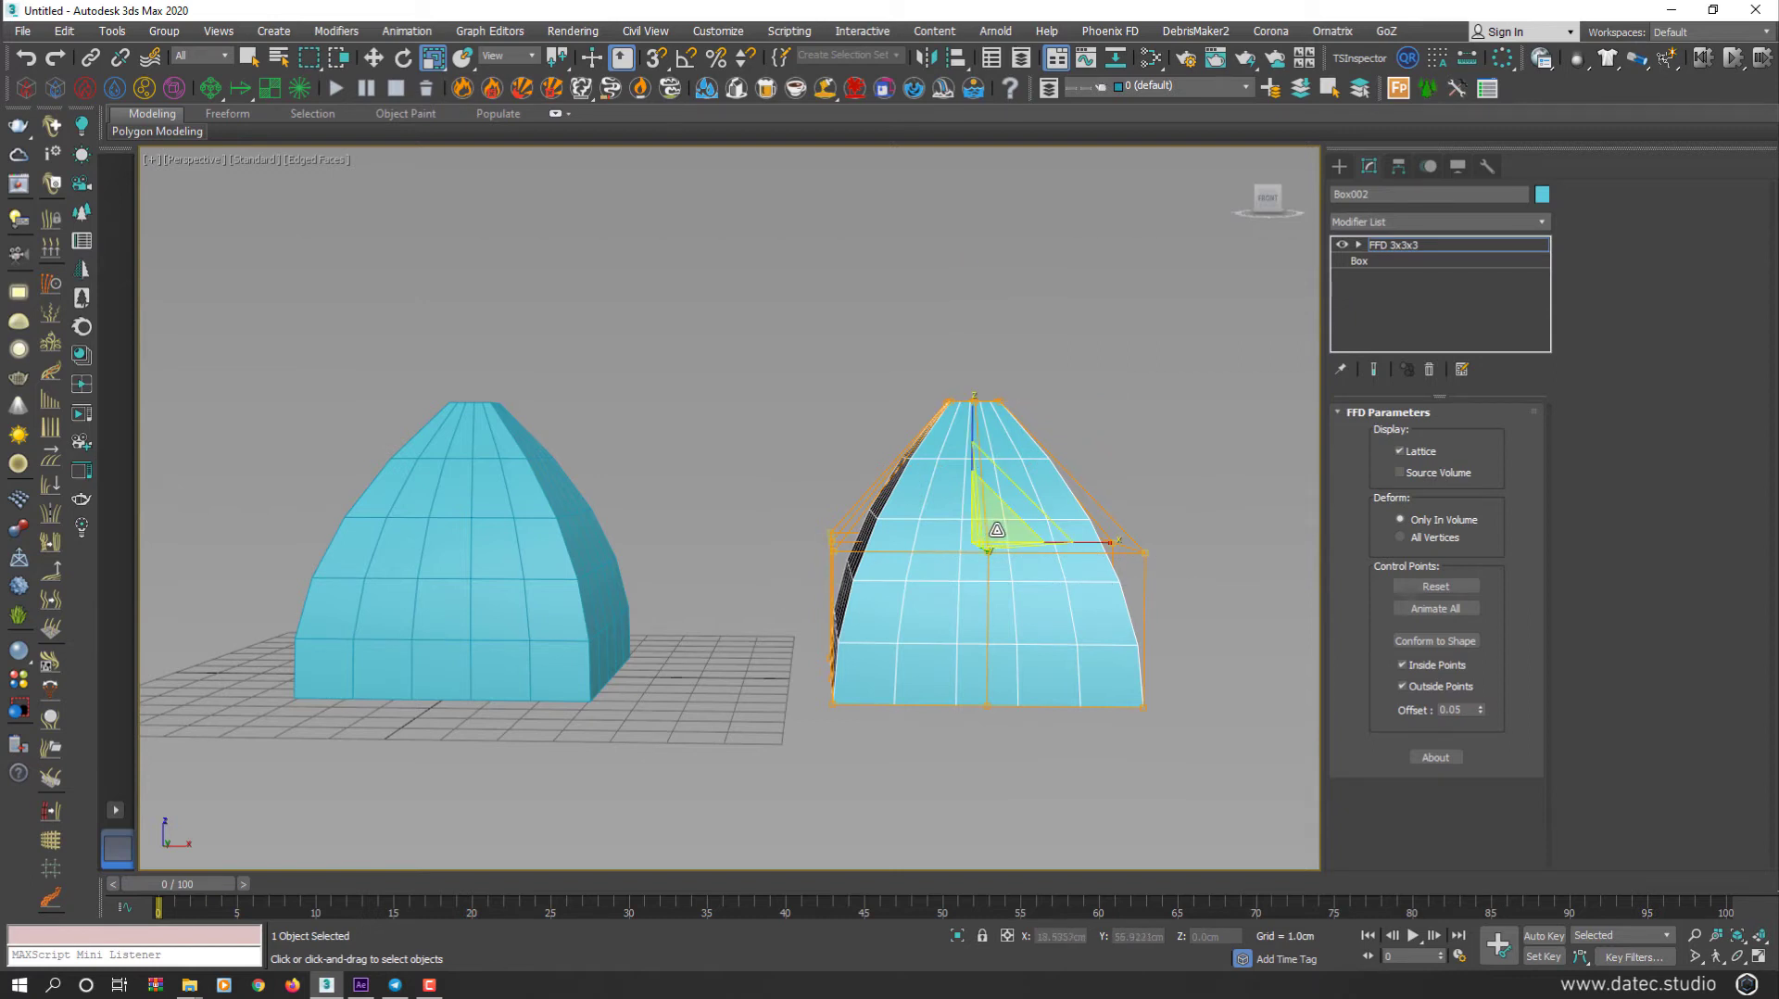
left_click_drag(996, 529, 1007, 521)
middle_click_drag(704, 572, 772, 611, "alt")
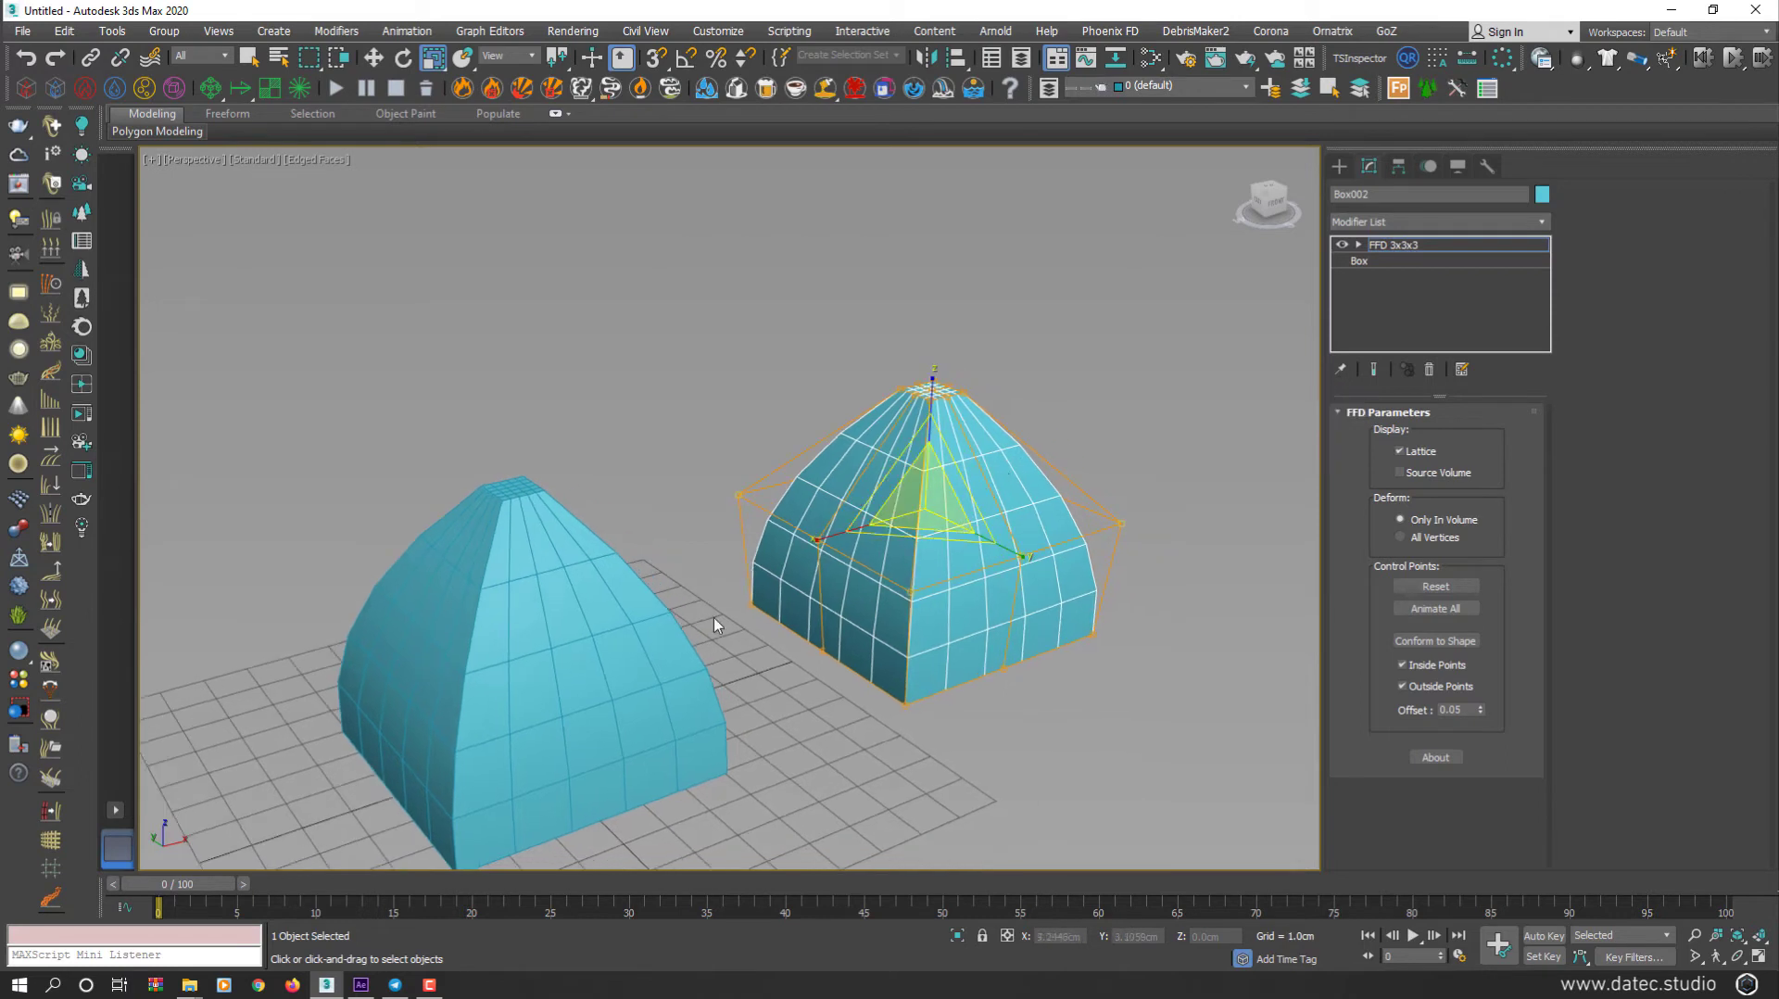
middle_click_drag(714, 617, 704, 566)
scroll(704, 566, "down", 3)
Step: Add a Twist modifier to the original tapered cube with an angle of 132.5 around the Z axis
left_click(706, 593)
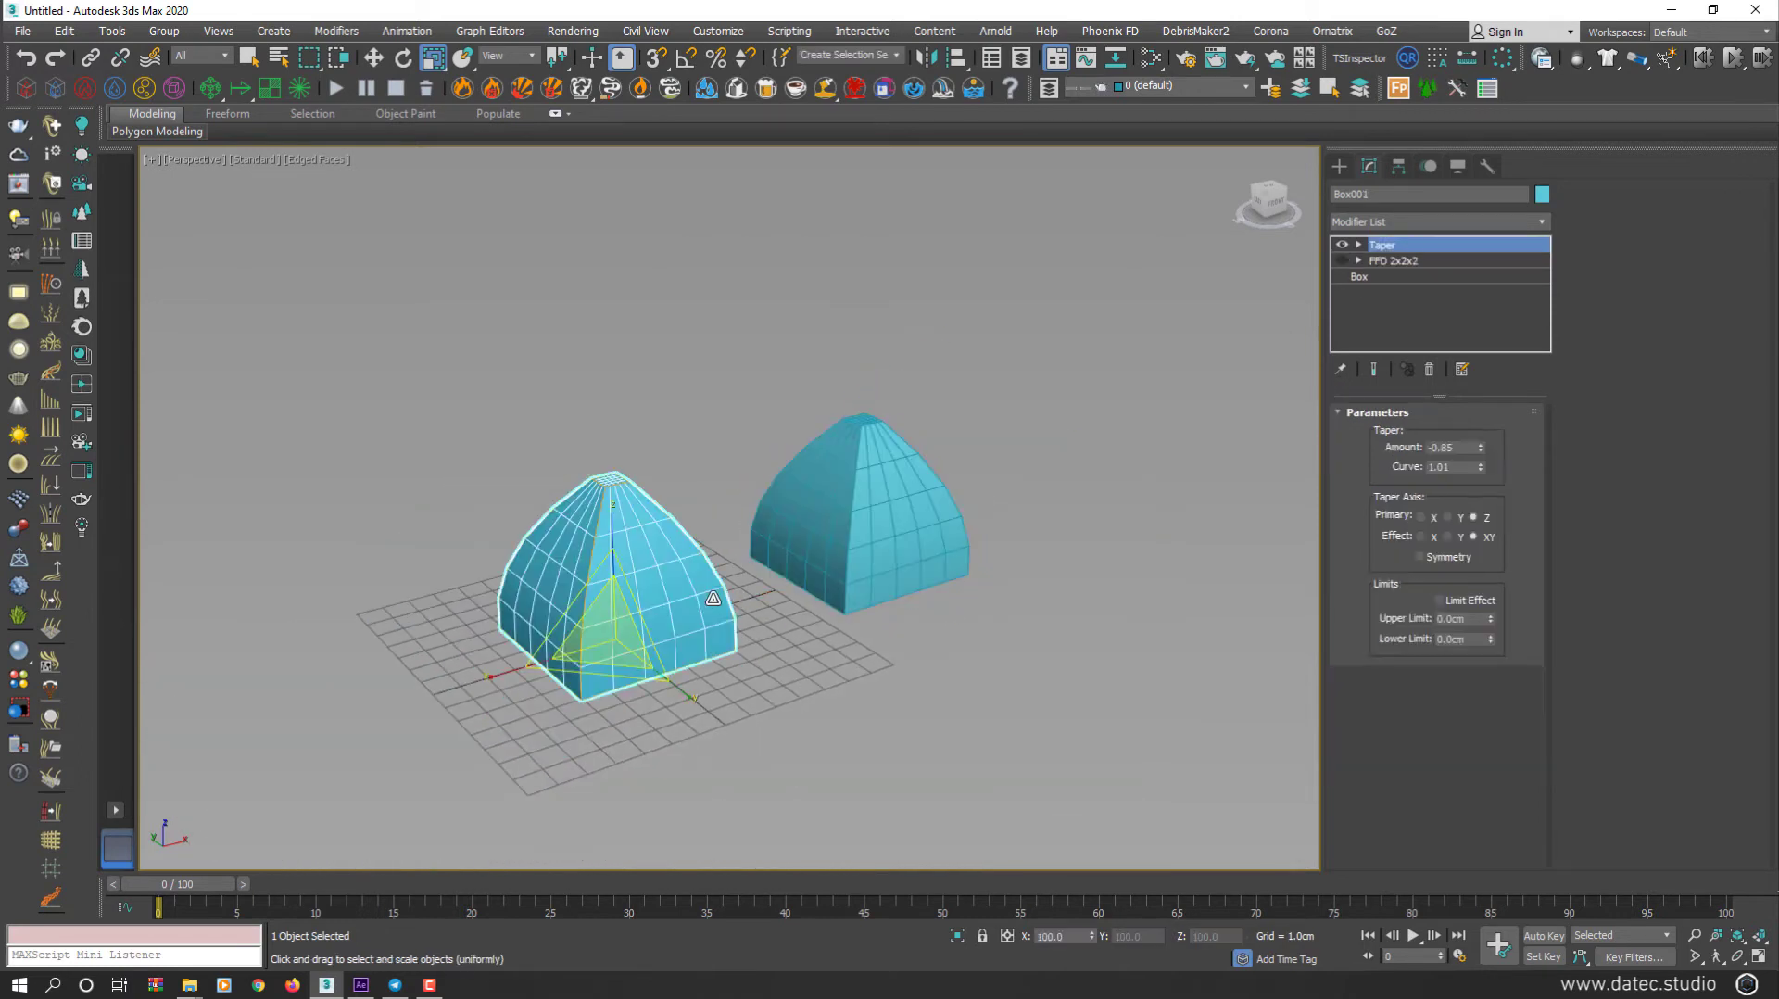
left_click(1377, 224)
scroll(1389, 371, "down", 15)
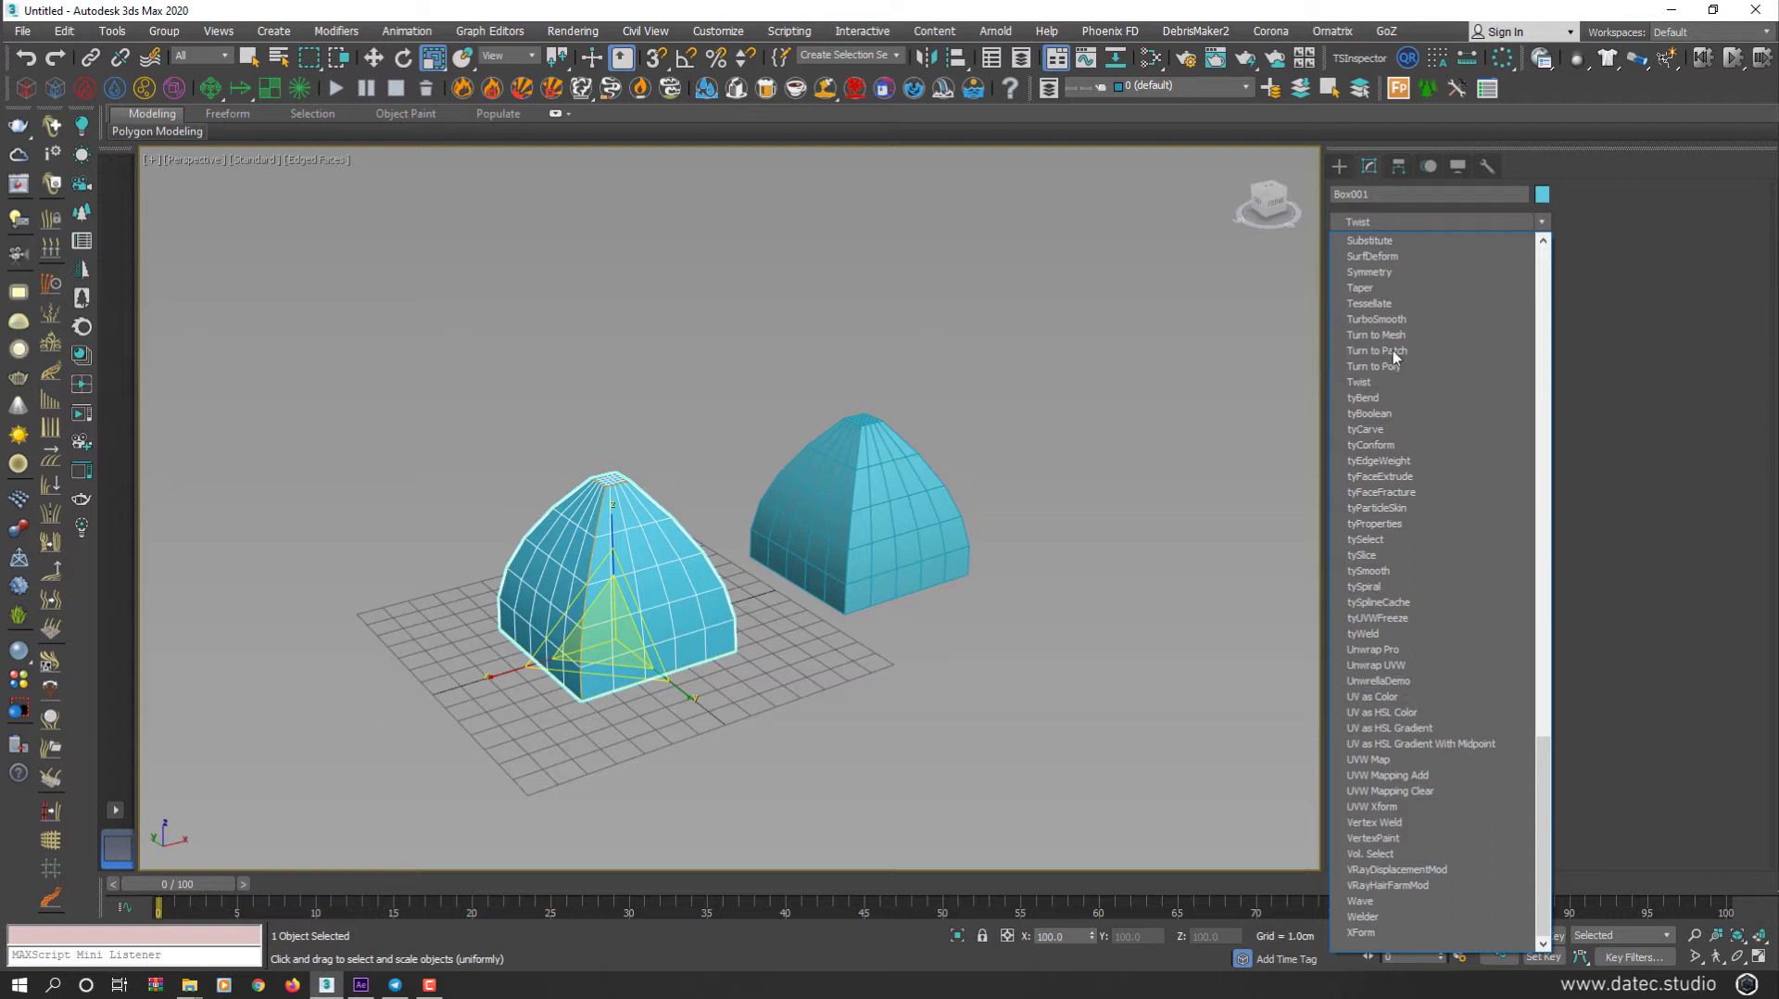
left_click(1382, 381)
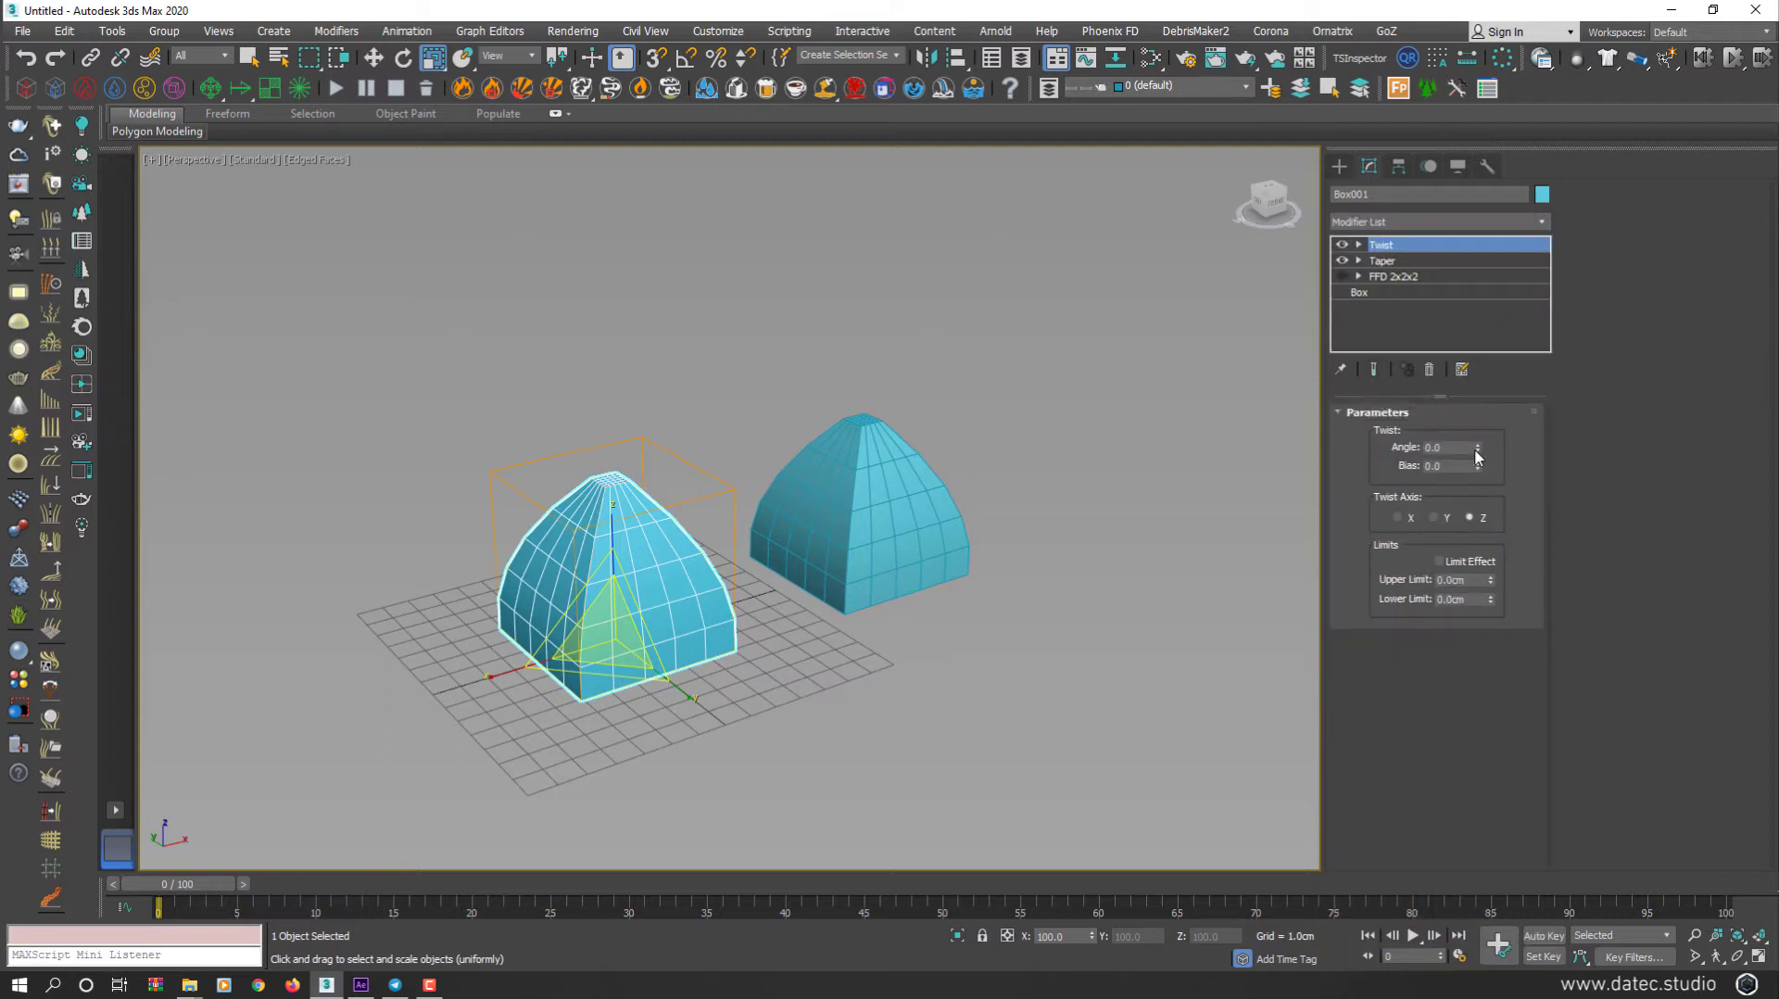
left_click_drag(1479, 455, 1471, 204)
scroll(815, 472, "up", 5)
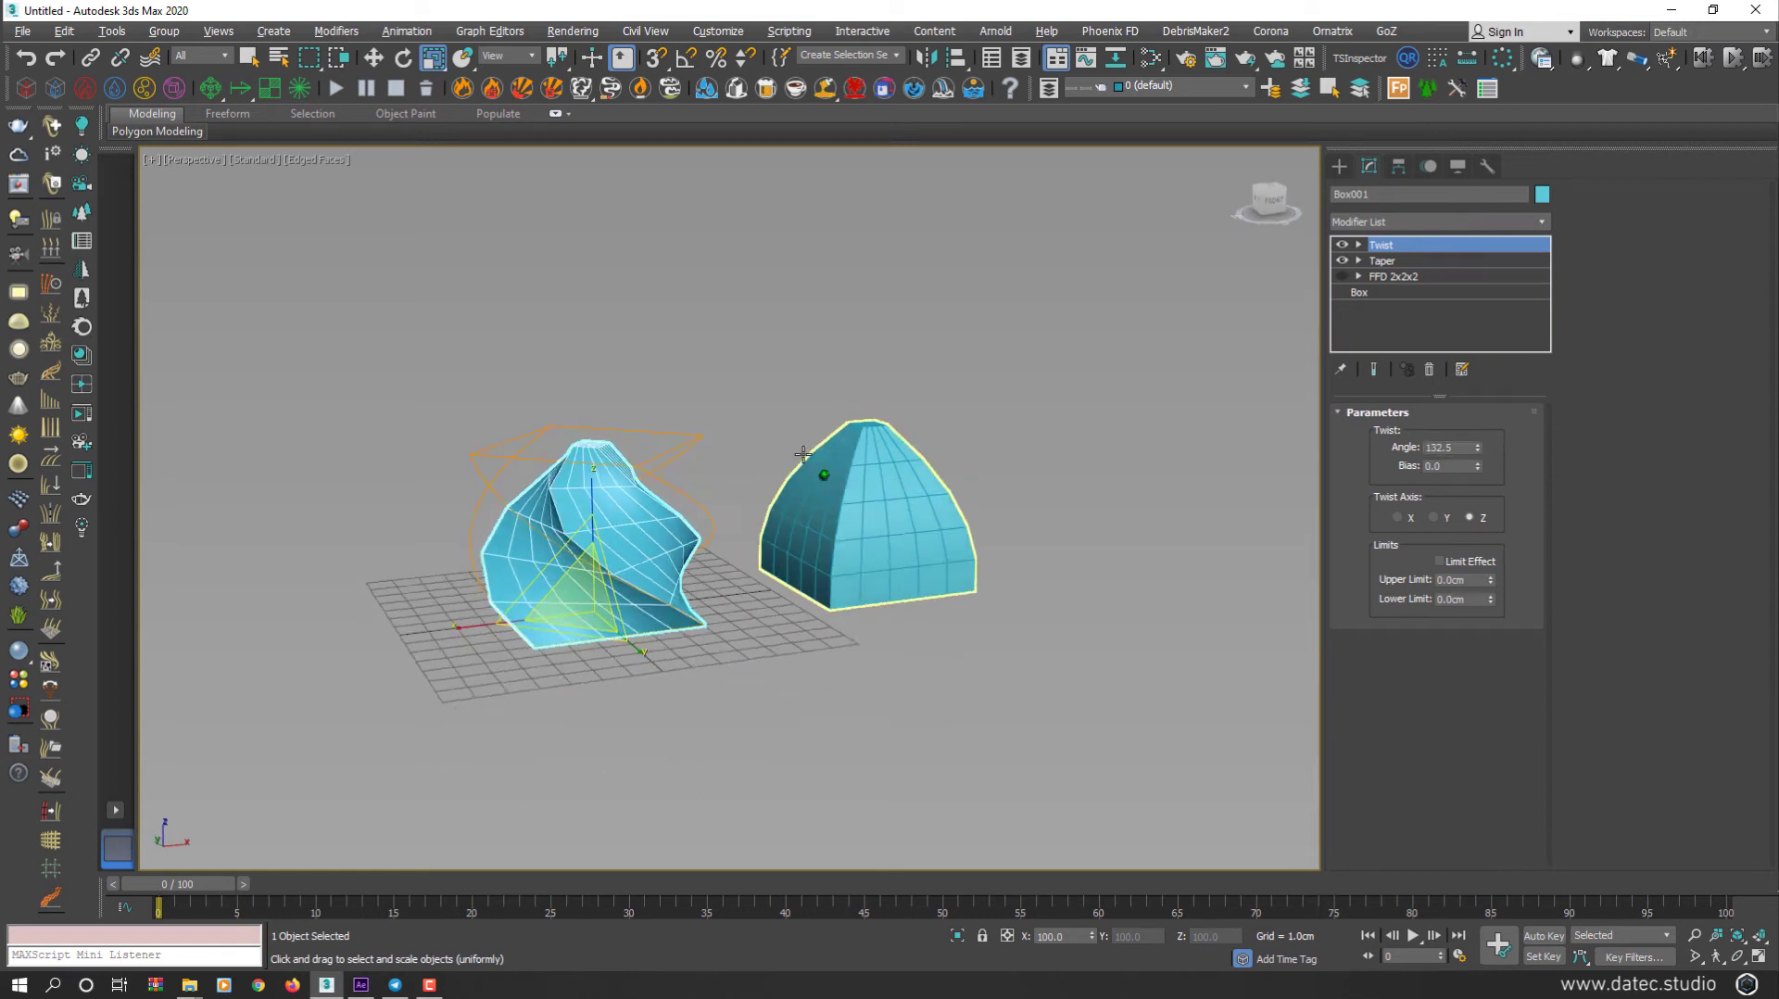
Step: Select the top and middle layers of the clone's FFD 3x3x3 control points and activate the Rotate tool
middle_click_drag(882, 497, 937, 533)
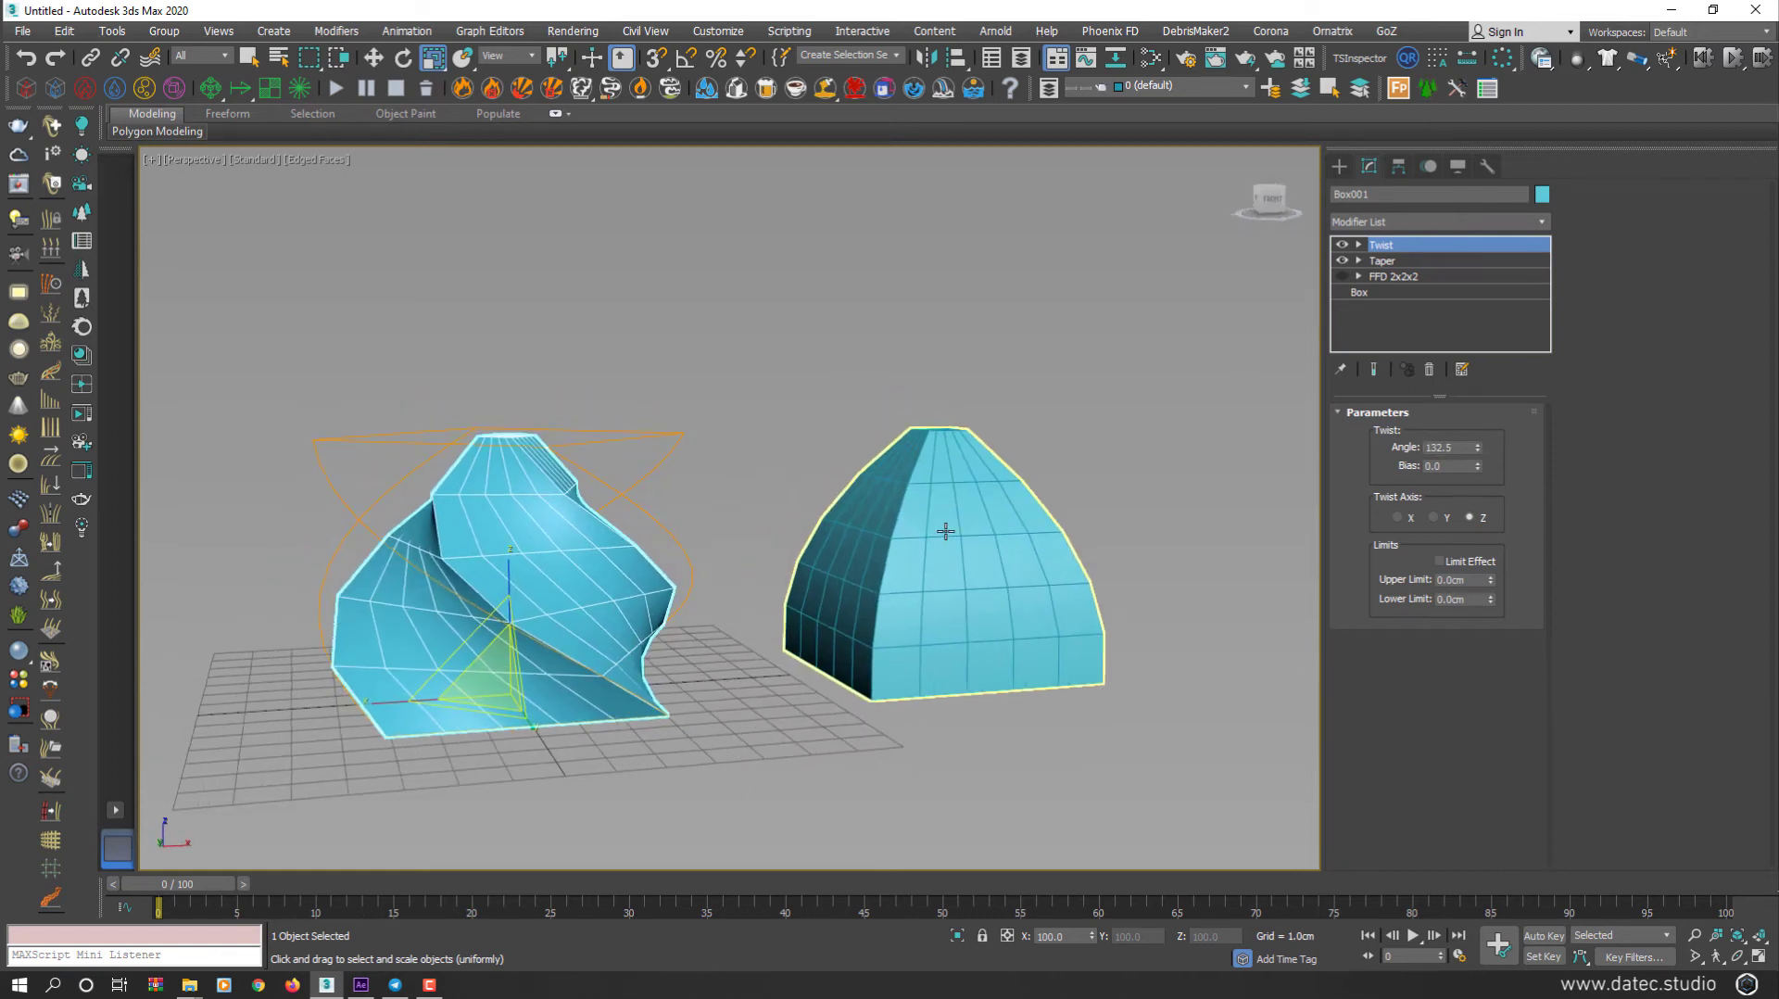
left_click(945, 531)
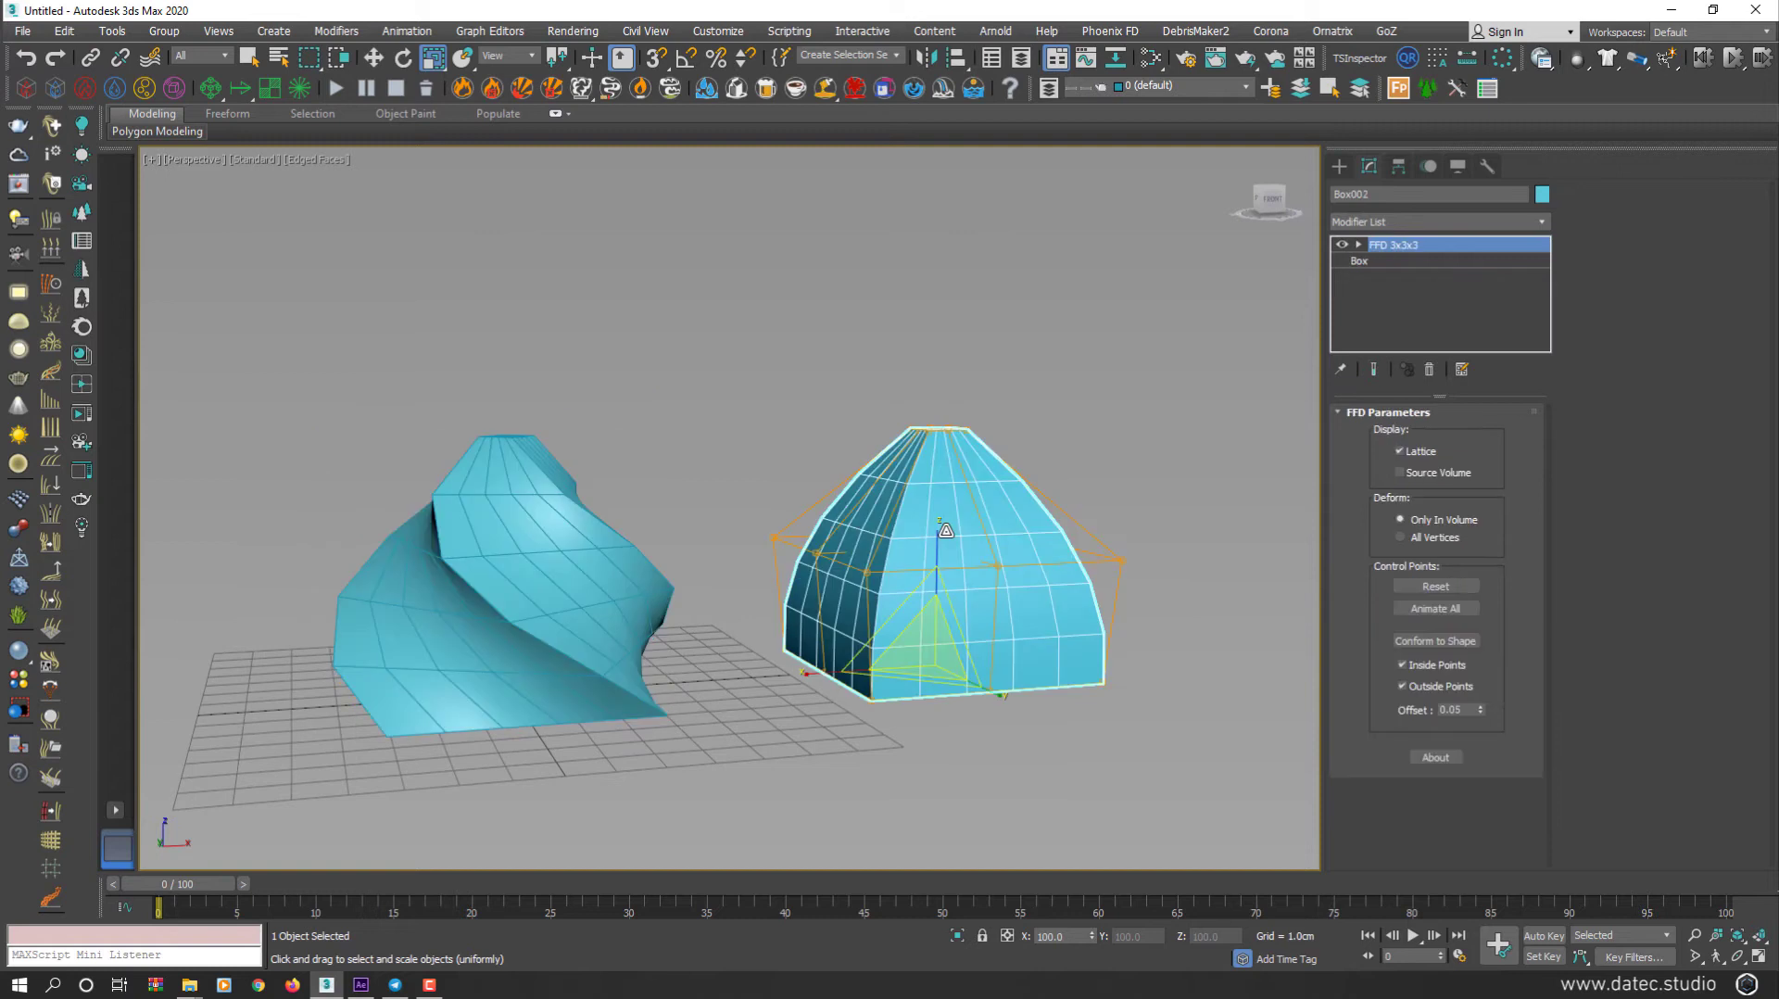
left_click(1407, 251)
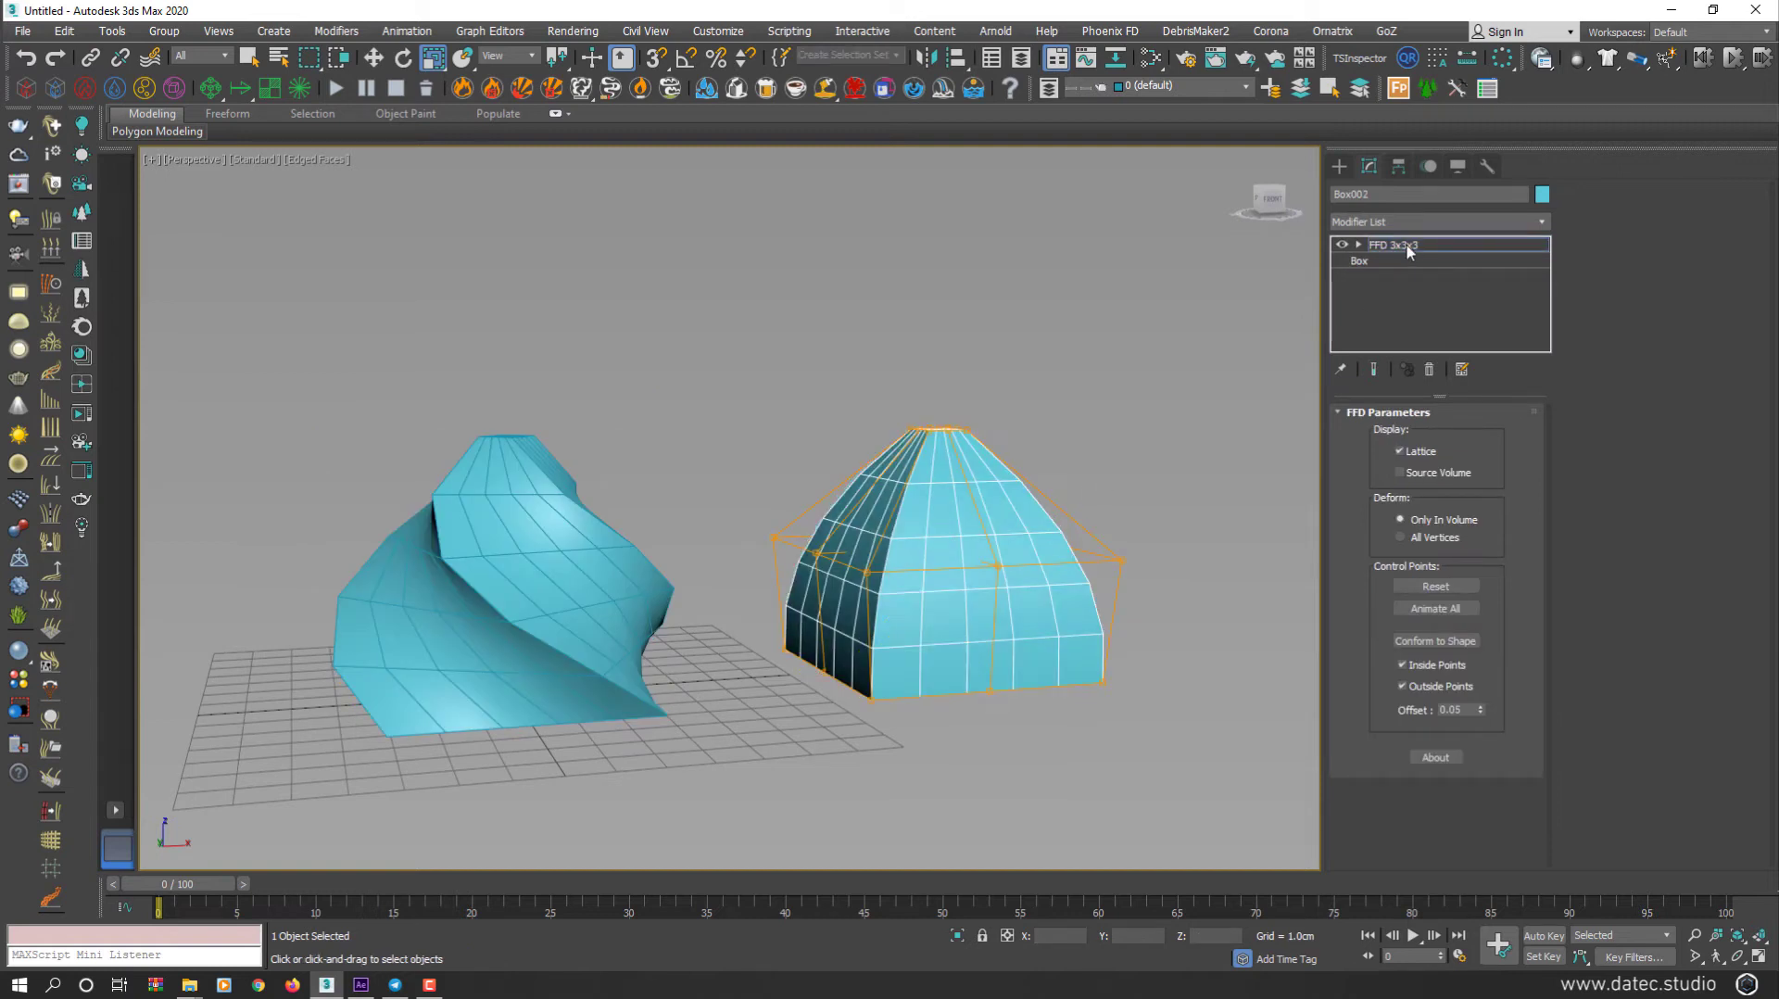
middle_click_drag(1105, 490, 1091, 458, "alt")
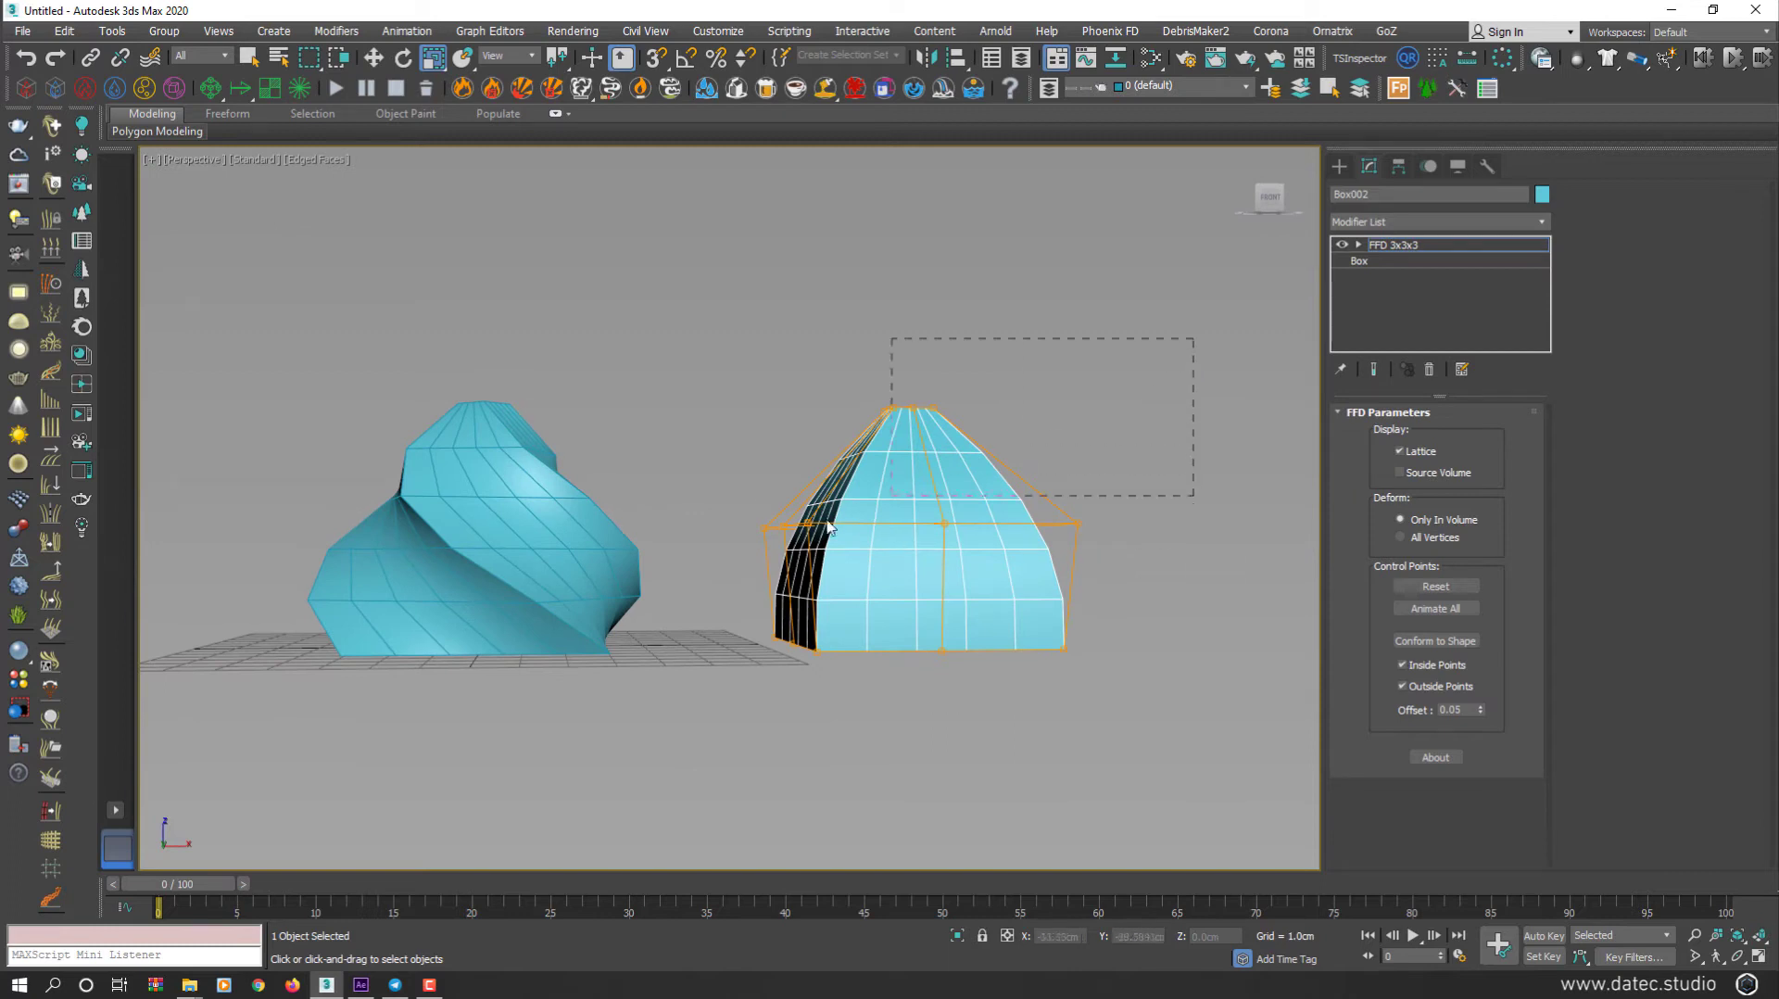
left_click_drag(829, 526, 763, 559)
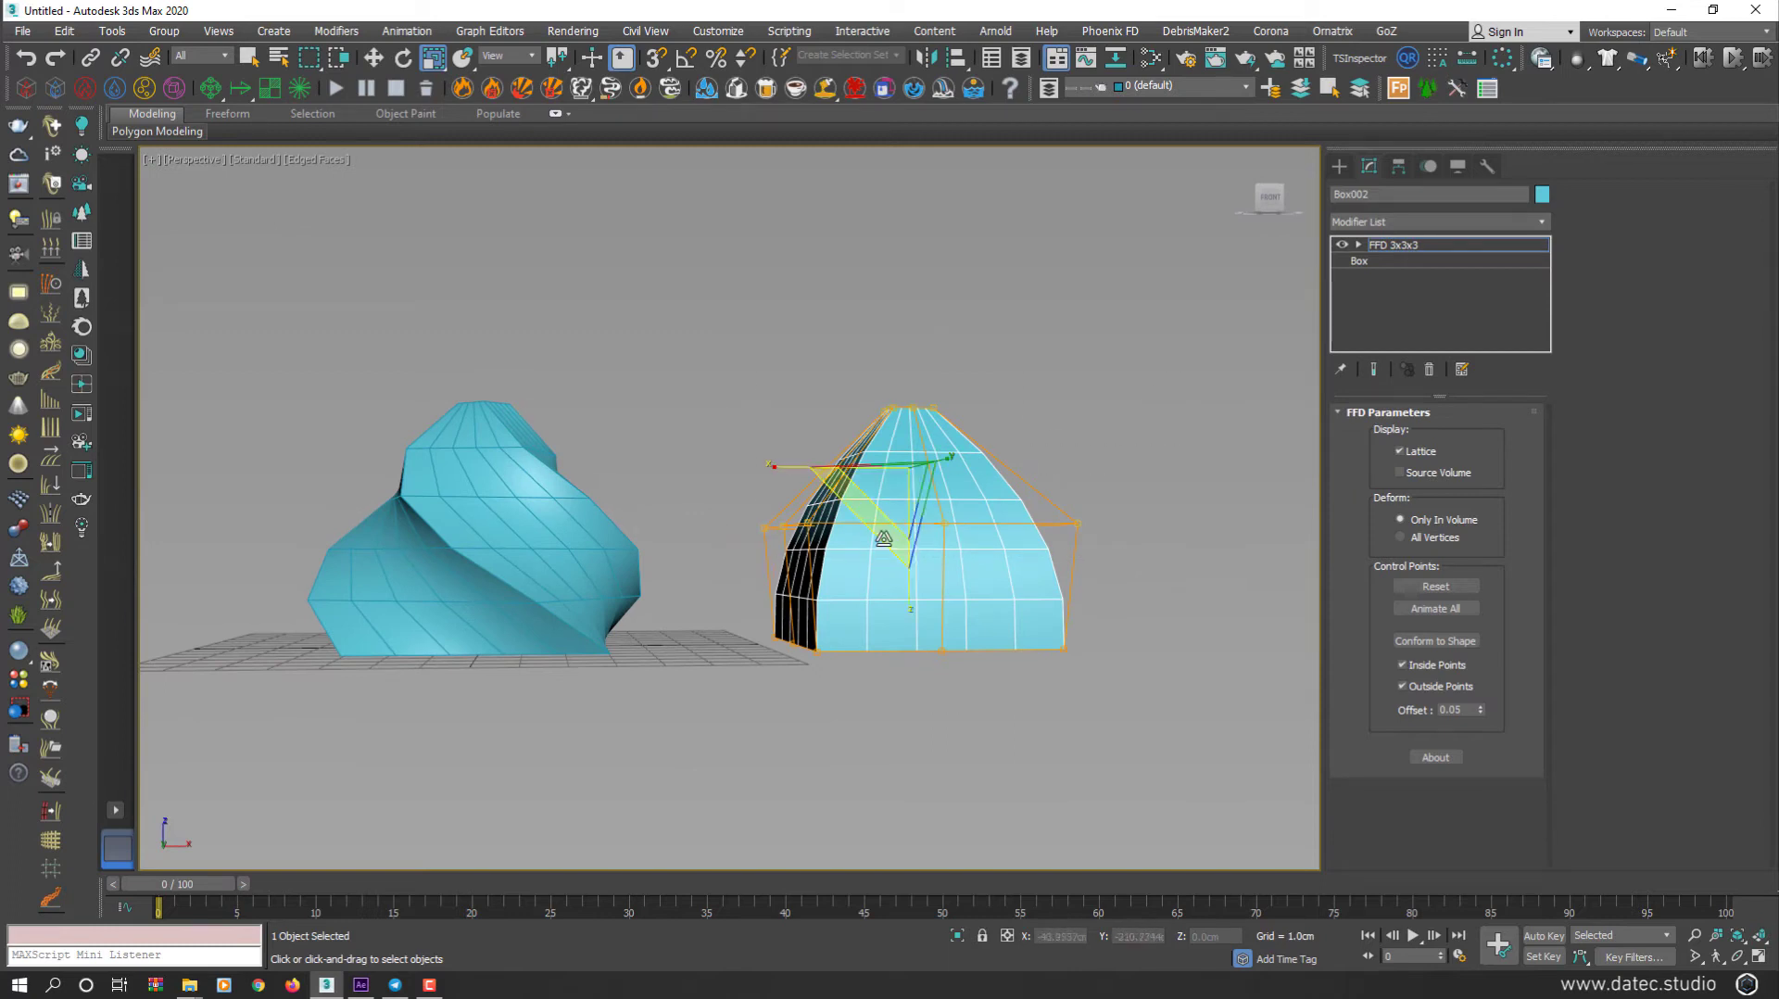
key("e")
middle_click_drag(892, 532, 908, 573, "alt")
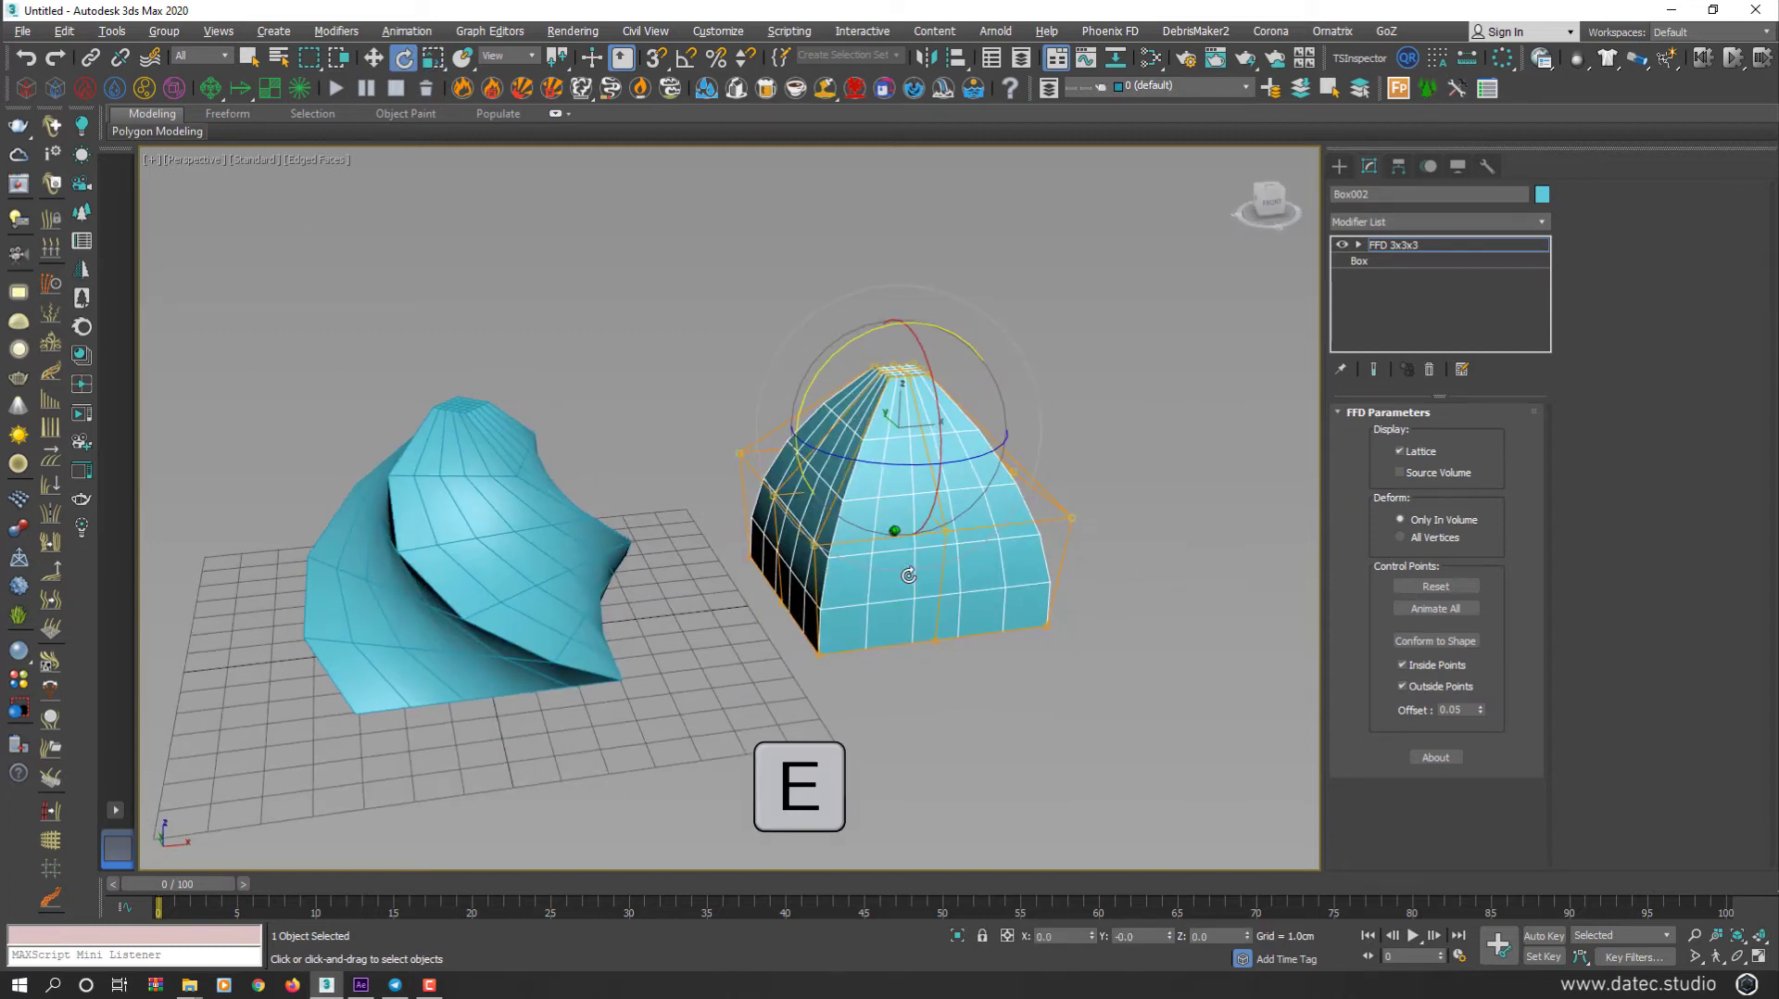
Step: Undo the free trial rotation, turn on Angle Snap and rotate the selected control points about the Z axis
left_click_drag(920, 464, 866, 464)
key("ctrl+z")
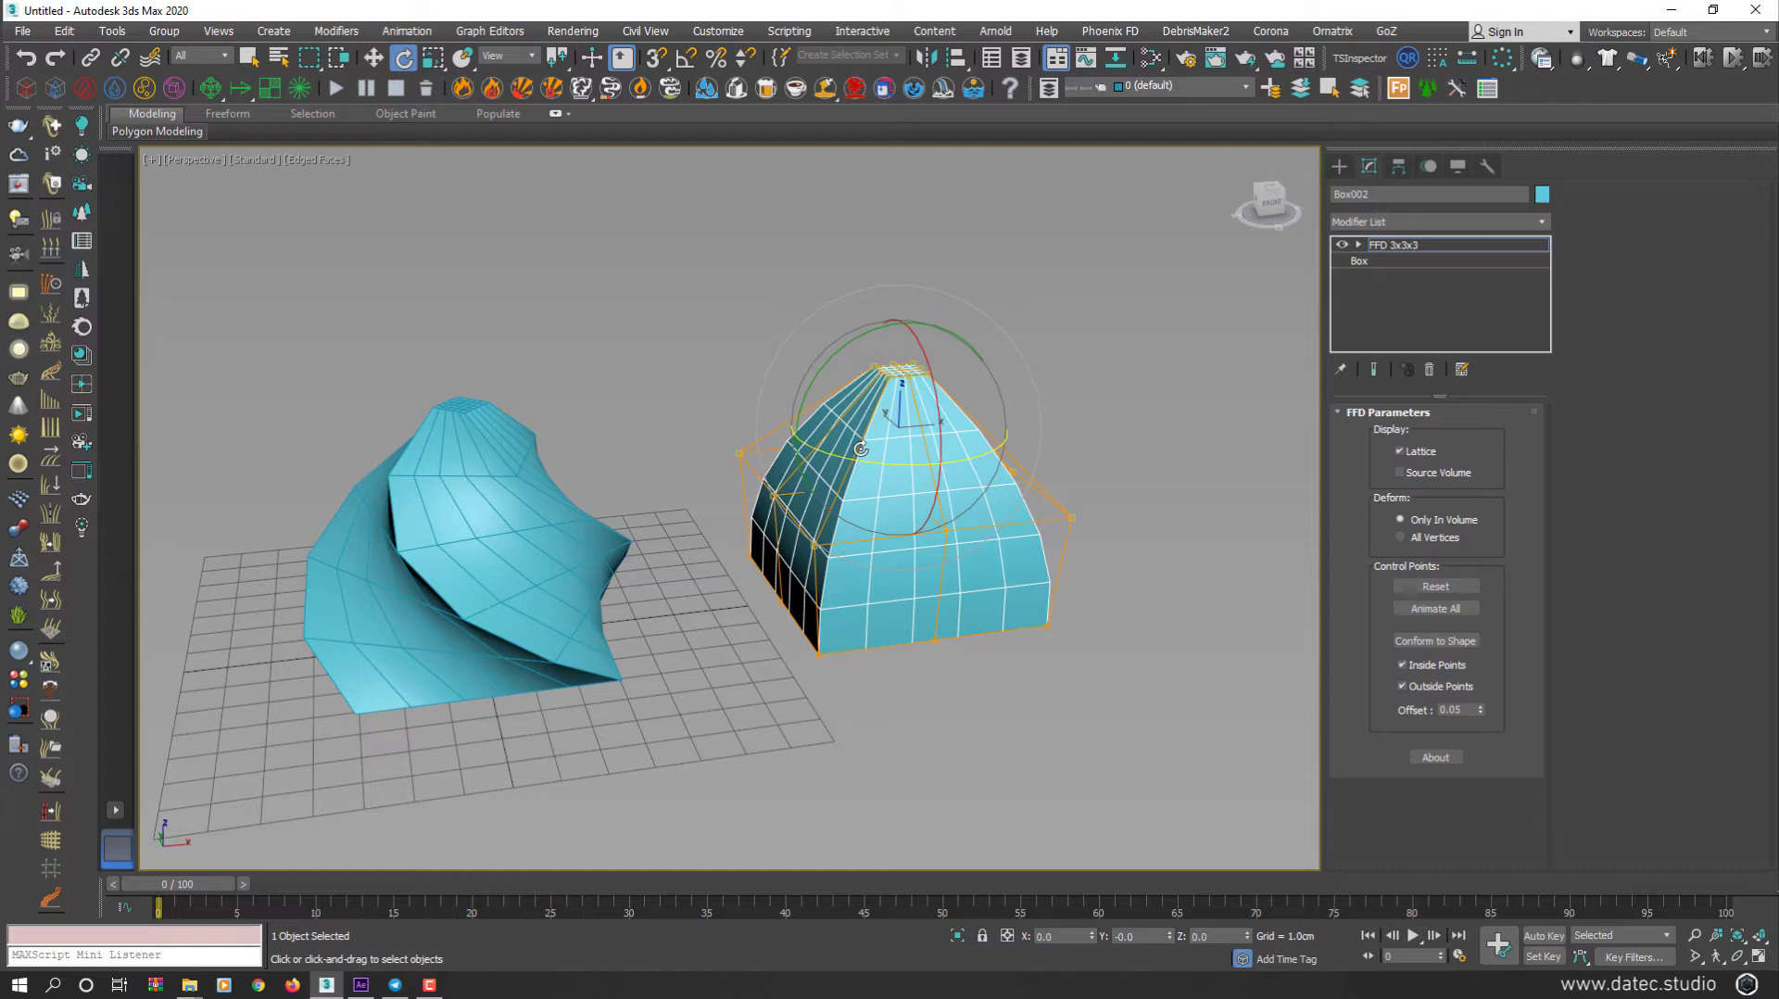
key("a")
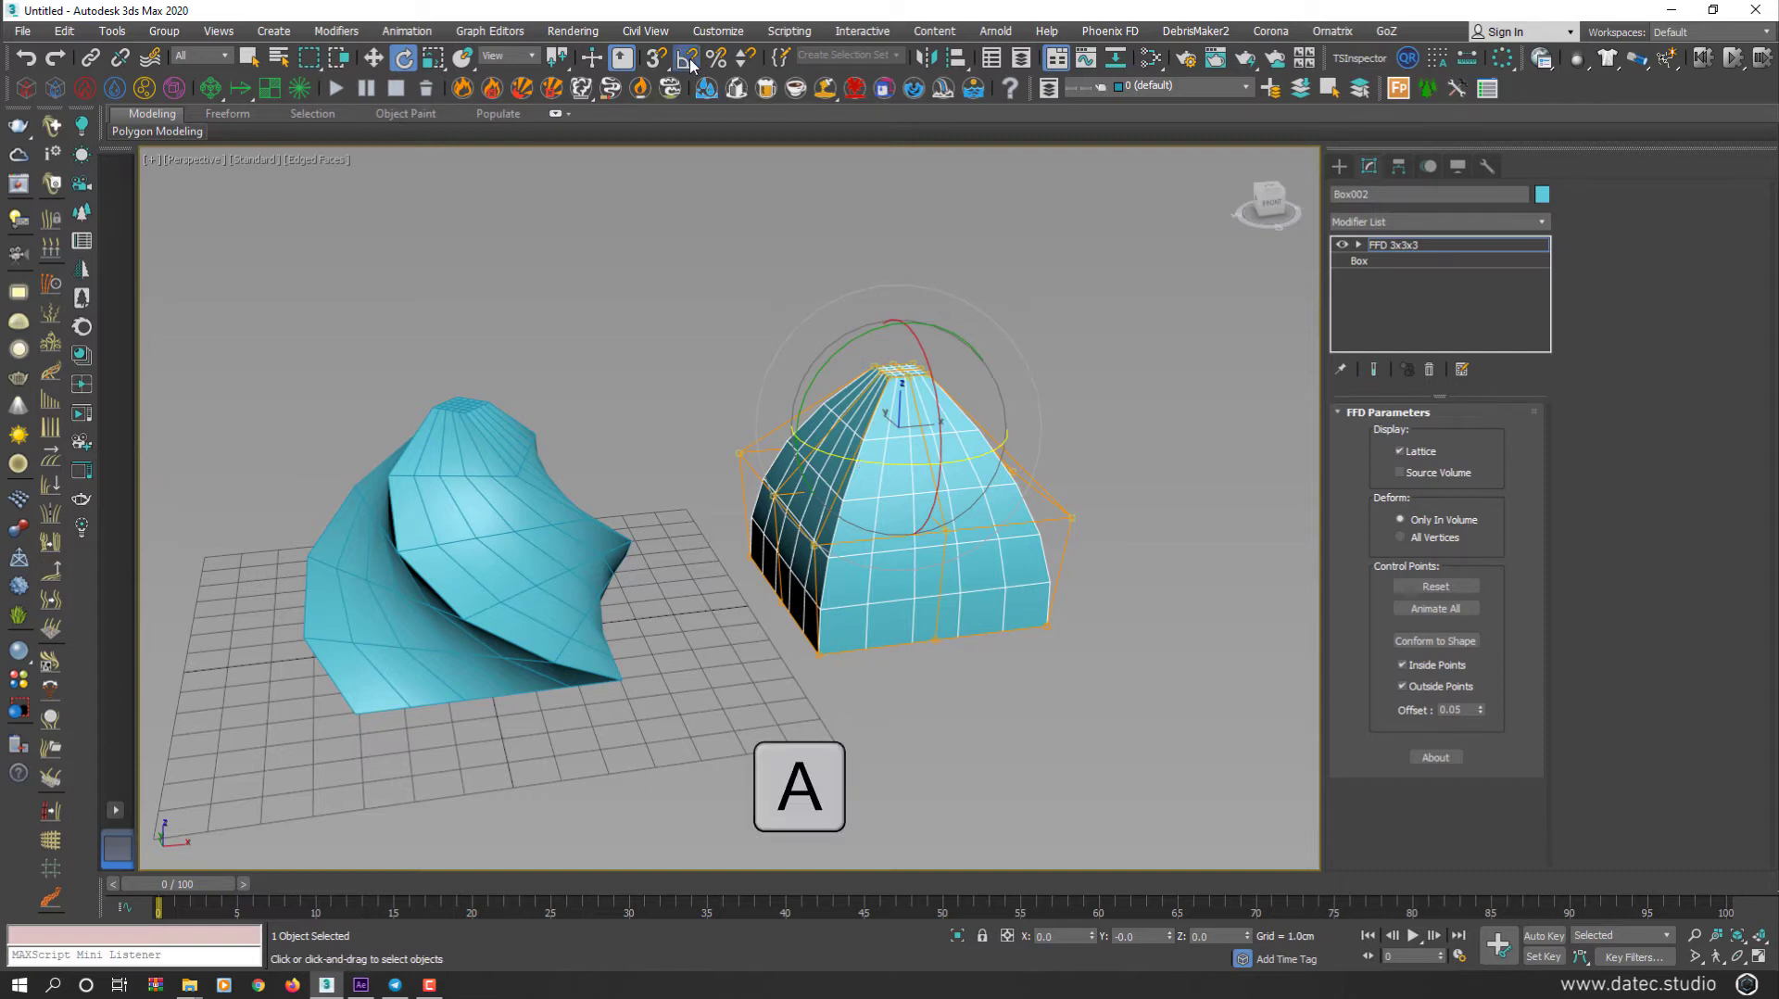
left_click_drag(908, 462, 841, 455)
Step: Select only the top layer of control points, rotate it further about Z to mimic the twist, and finish control point editing
middle_click_drag(840, 453, 832, 404, "alt")
left_click_drag(1068, 303, 820, 414)
middle_click_drag(820, 414, 966, 463, "alt")
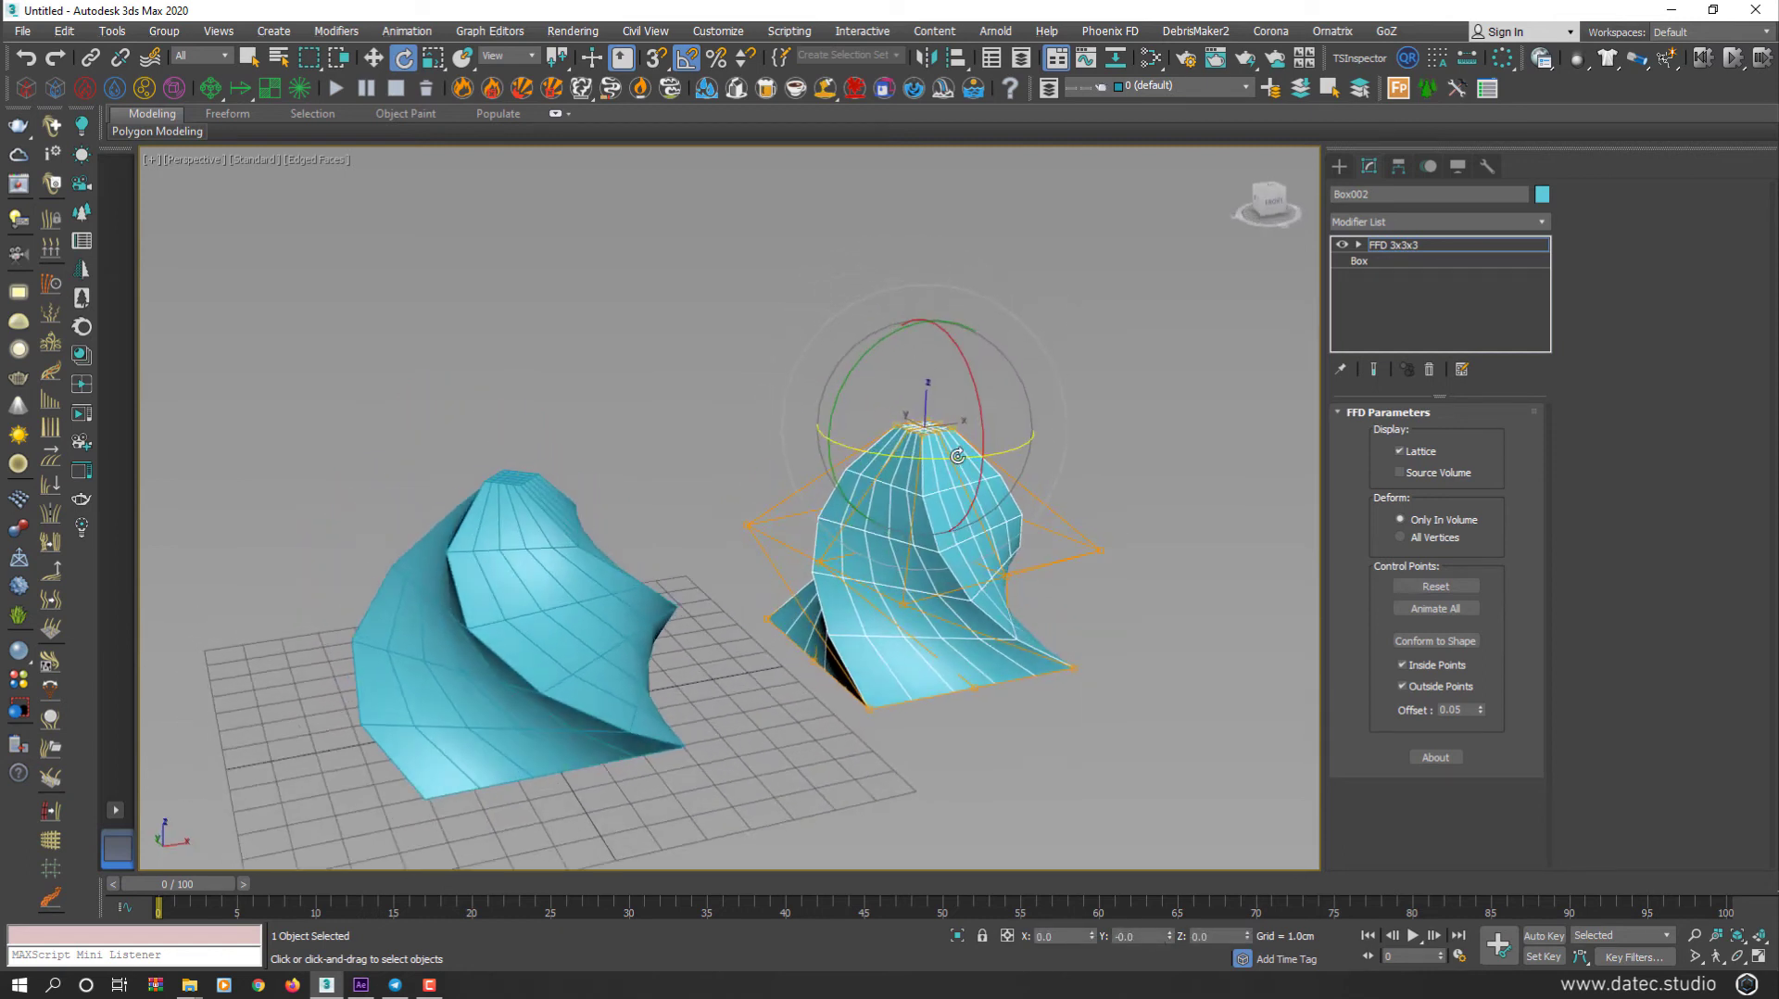
left_click_drag(954, 456, 1007, 483)
left_click(1430, 244)
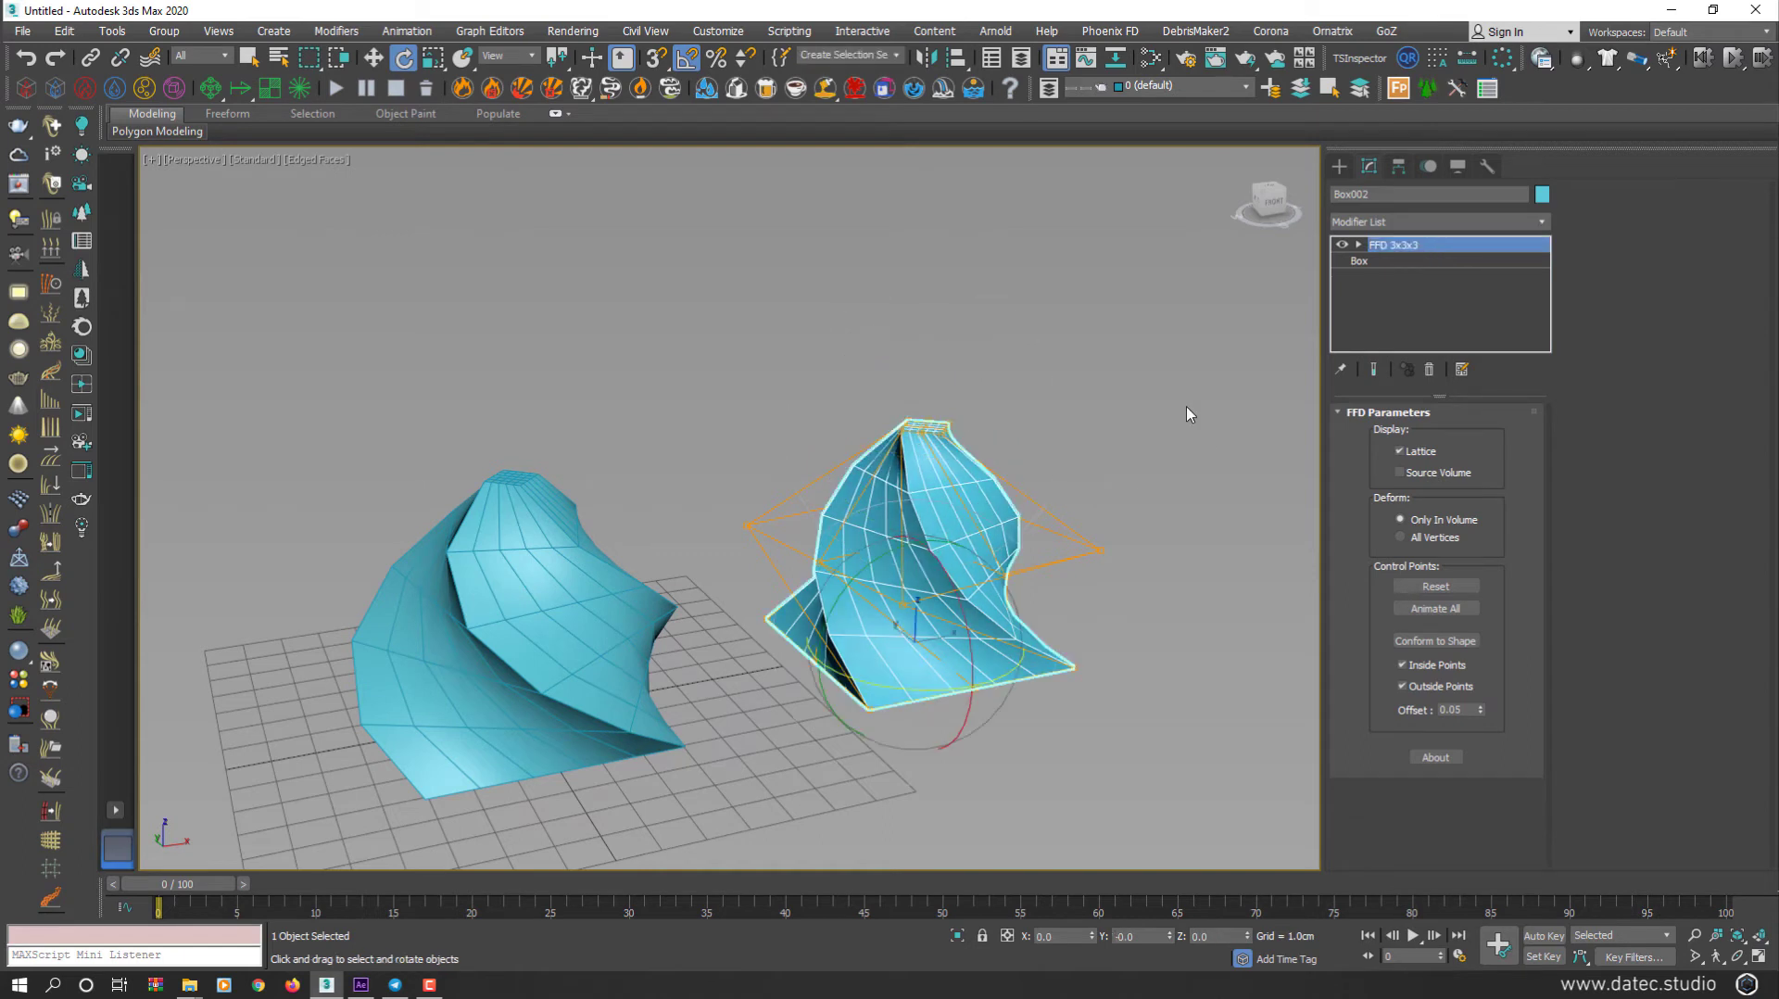
left_click(1189, 414)
Step: Select both twisted objects and delete them from the scene
middle_click_drag(954, 519, 900, 520, "alt")
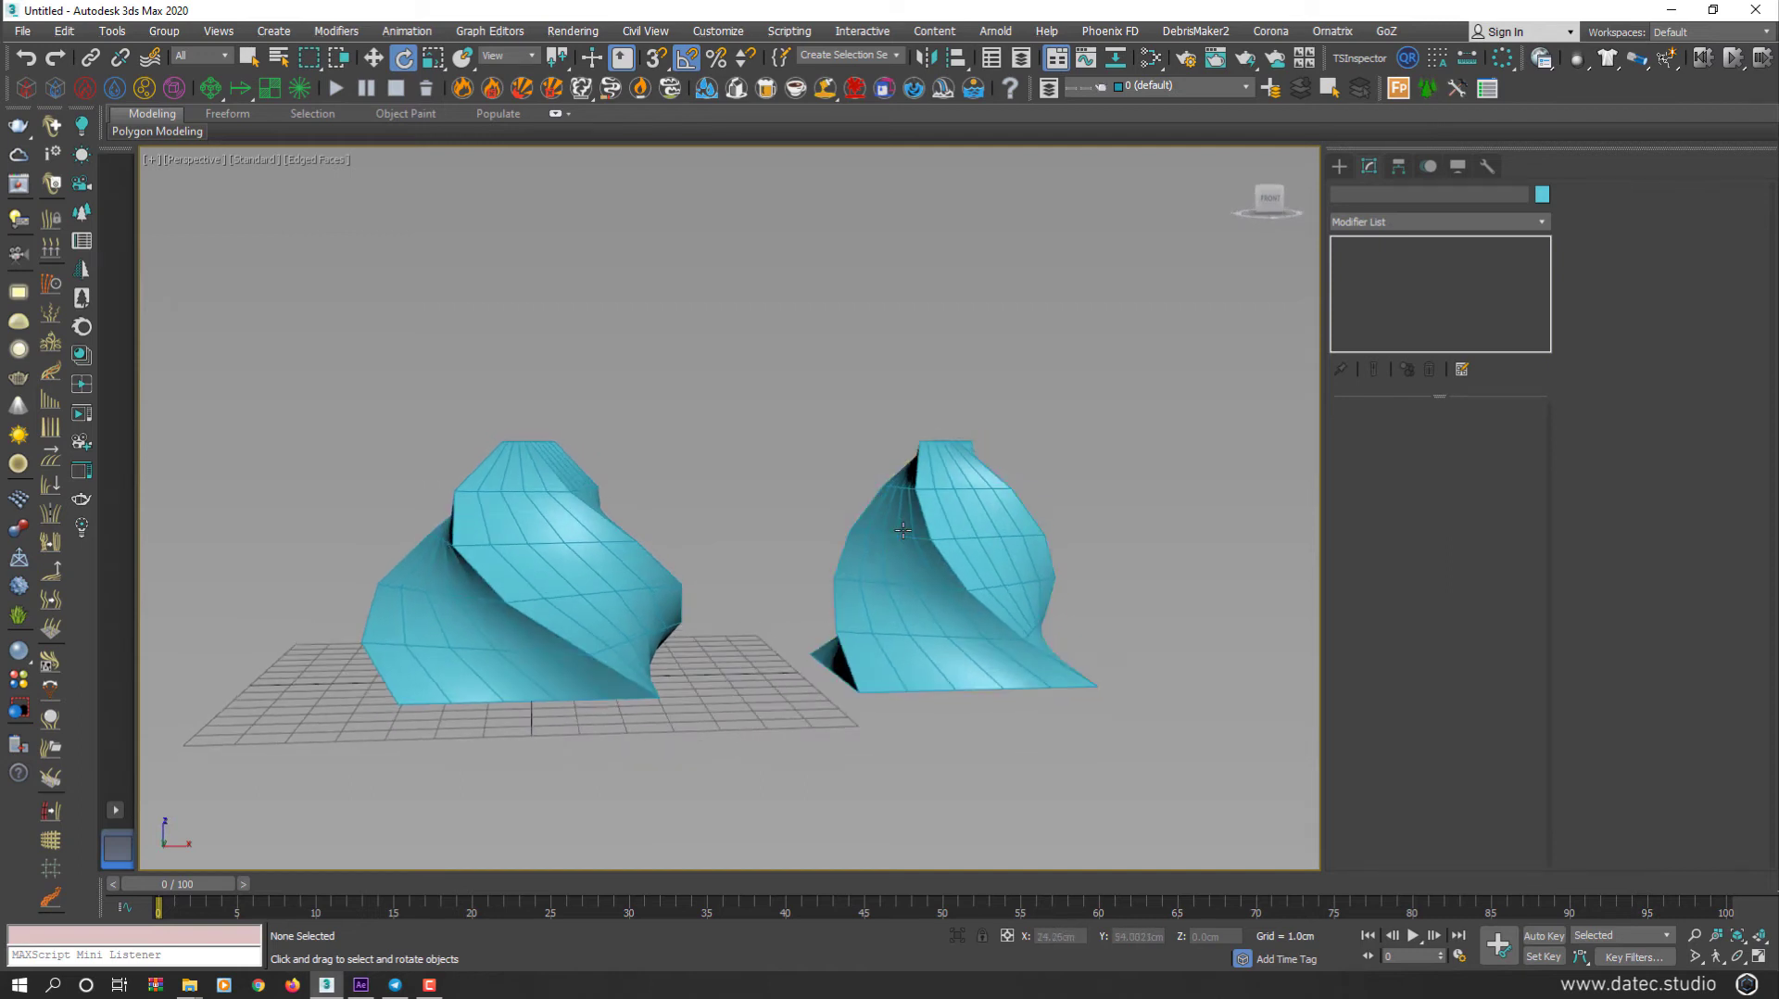
left_click(904, 530)
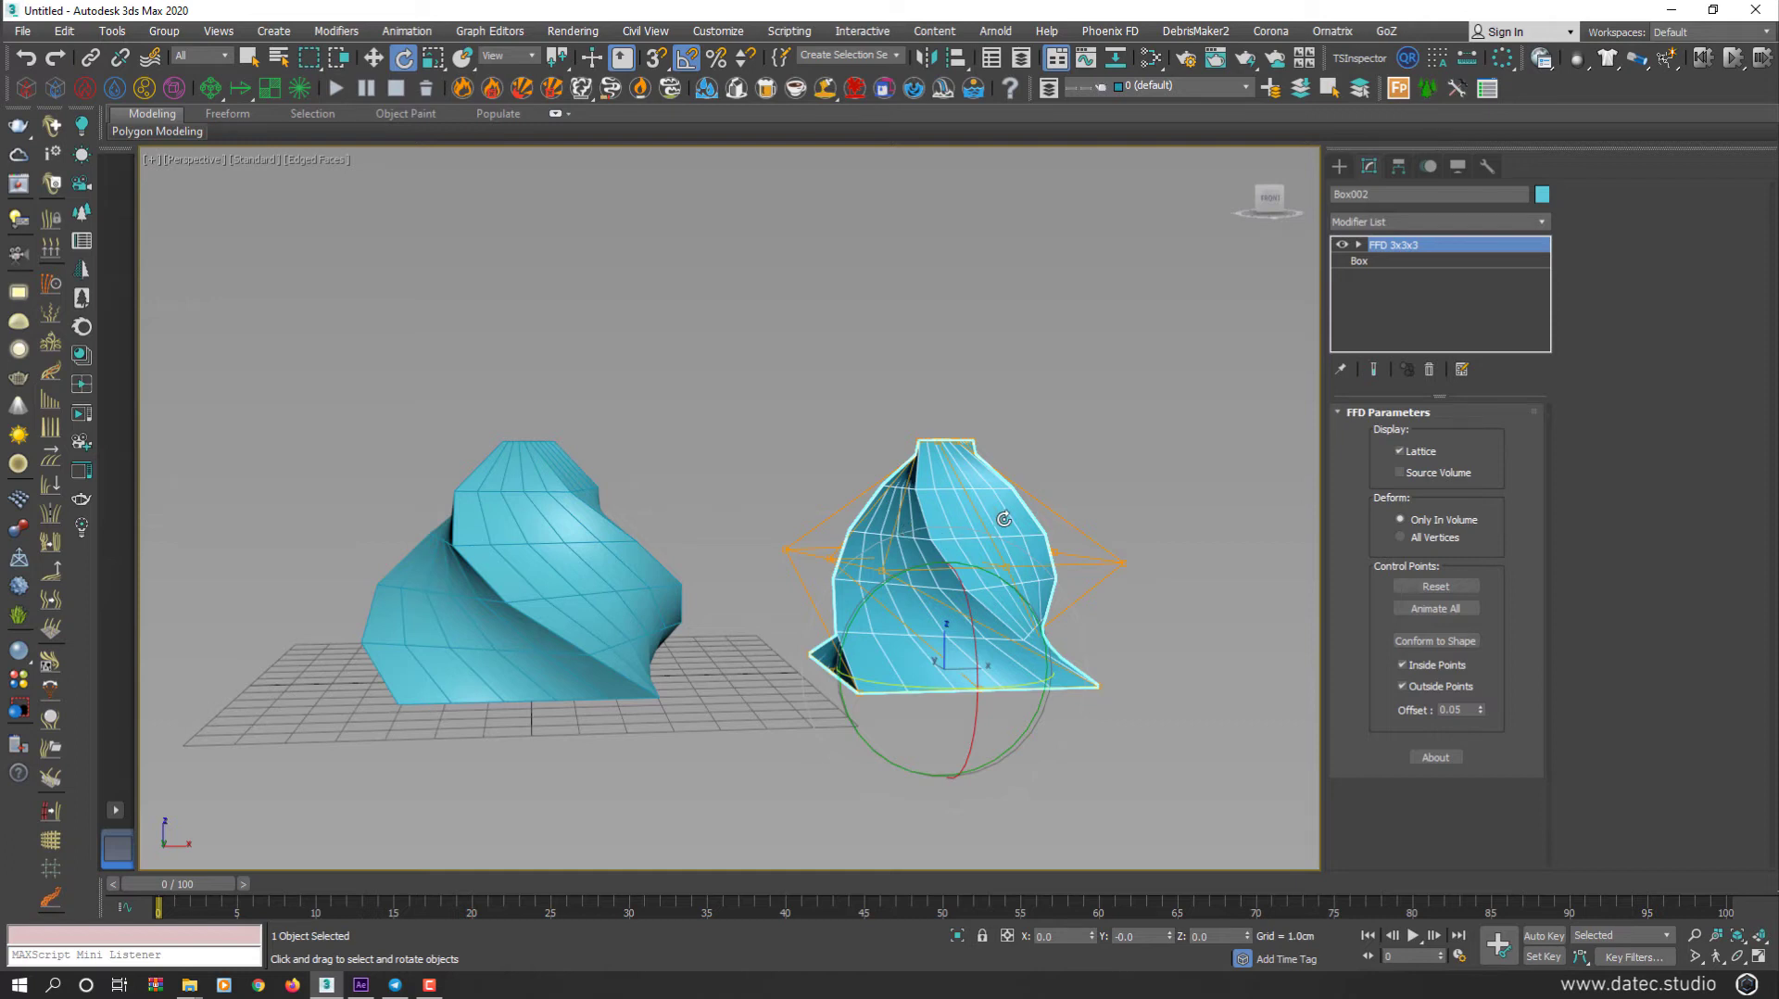
left_click_drag(1134, 355, 304, 722)
key("Delete")
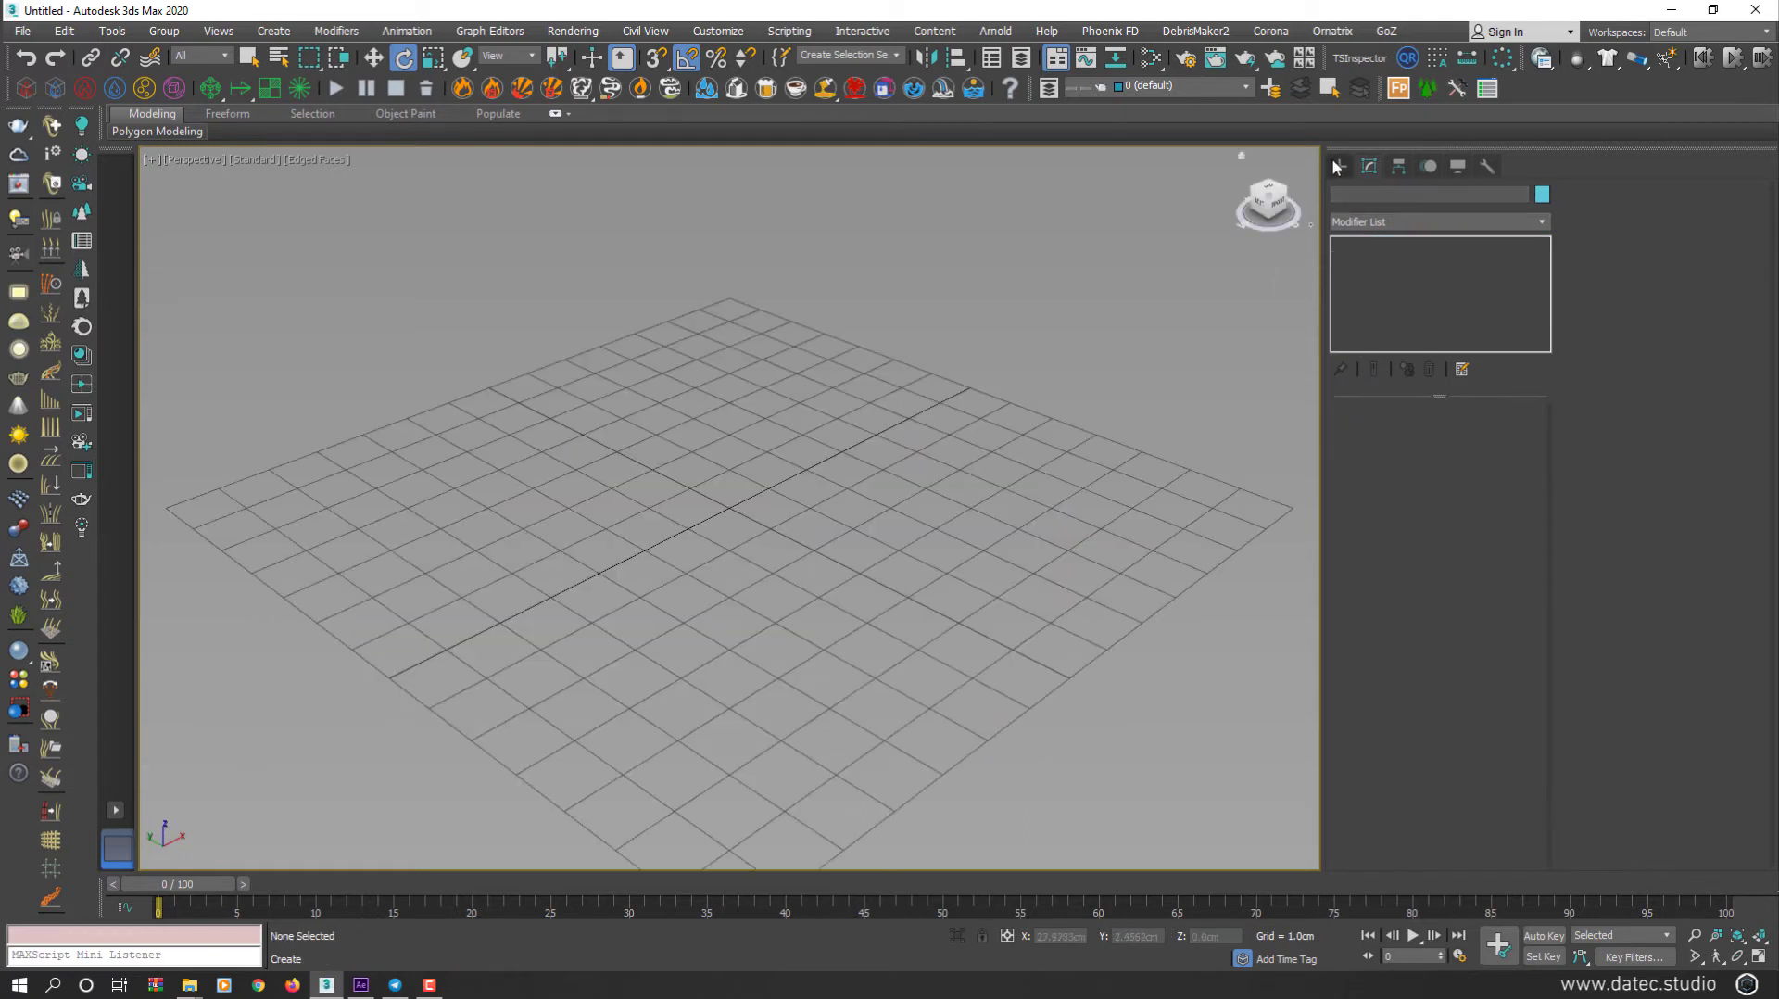
Step: Create a cube about 5.8 cm per side at the centre of the grid
left_click(1337, 167)
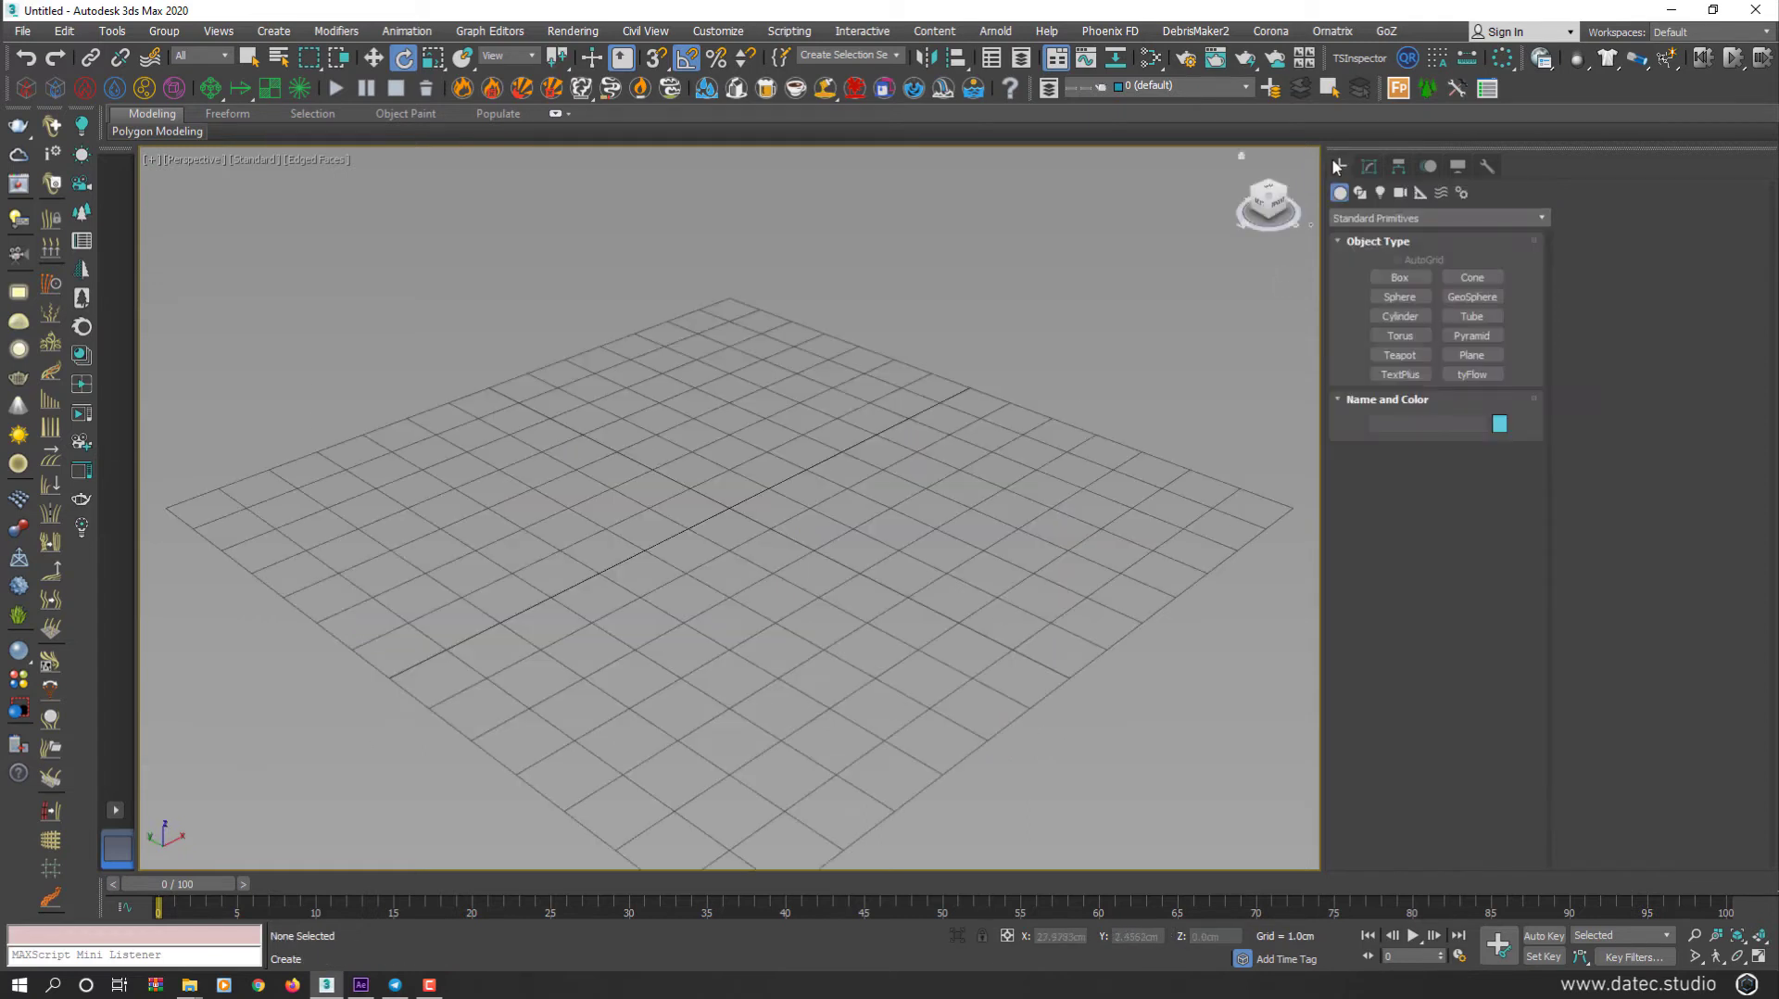
left_click(1399, 277)
left_click_drag(728, 505, 1043, 587)
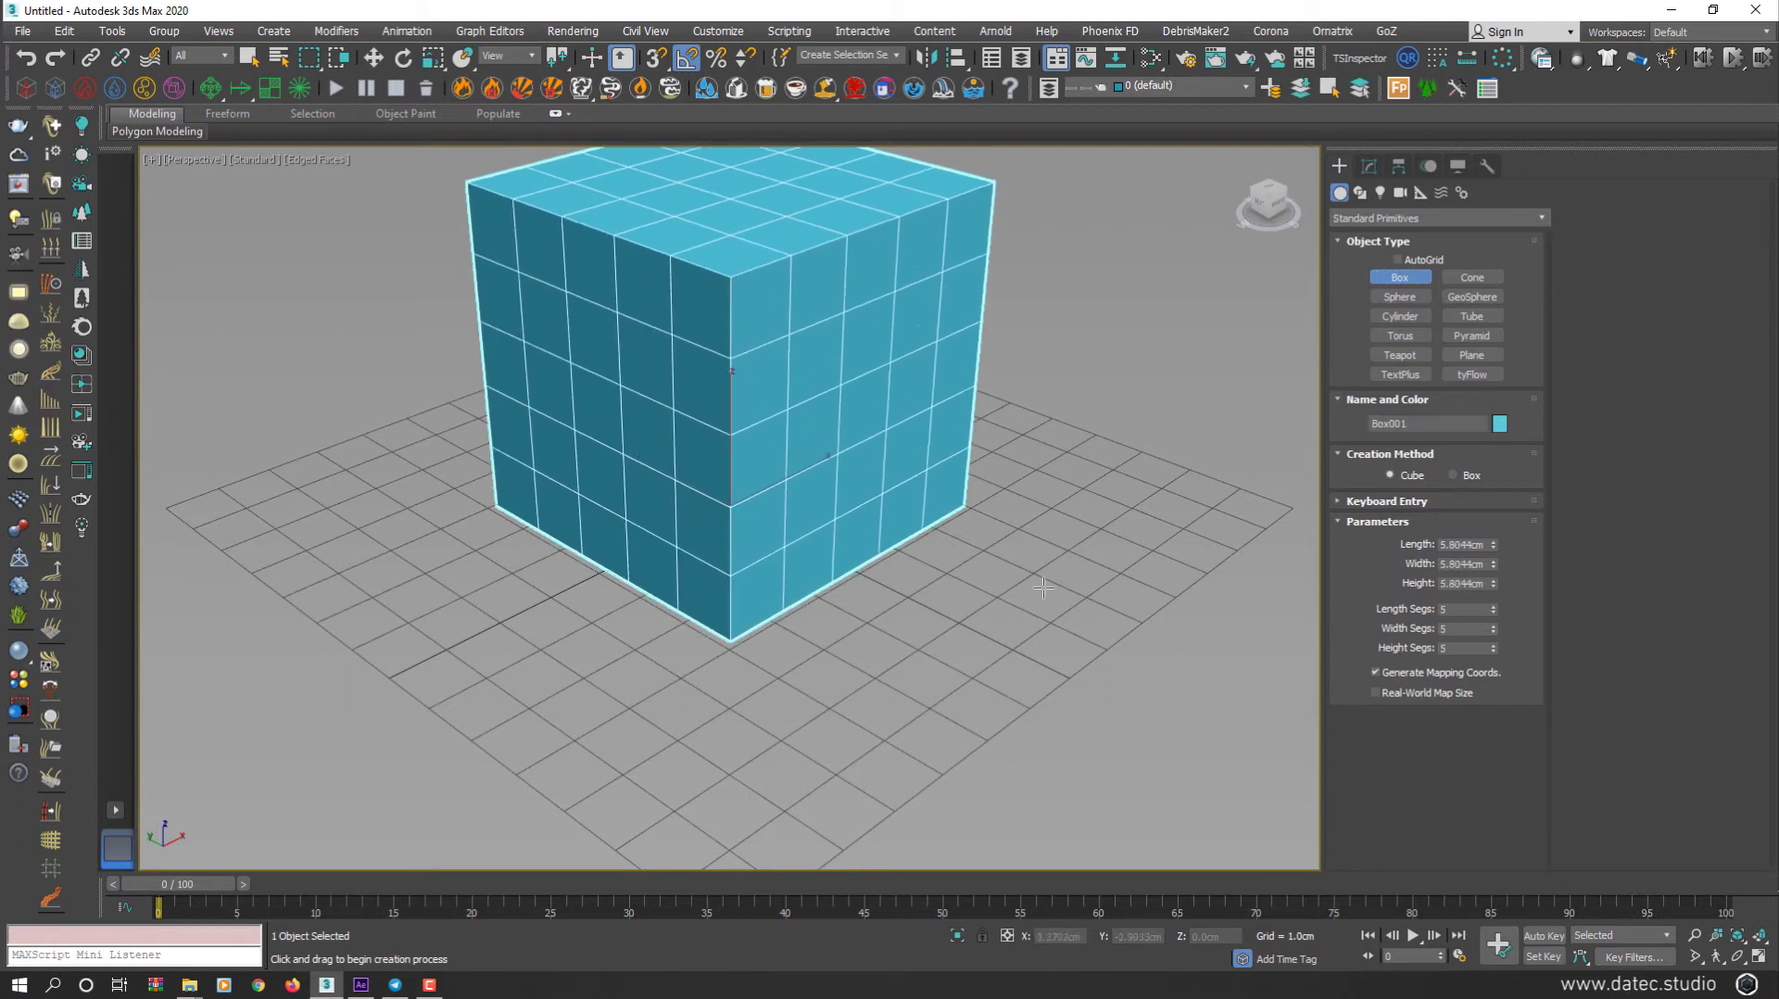
Step: Set the cube's length, width and height segments to 10 and finish box creation
left_click(1472, 611)
type("10")
key("Tab")
type("10")
key("Tab")
type("10")
key("Return")
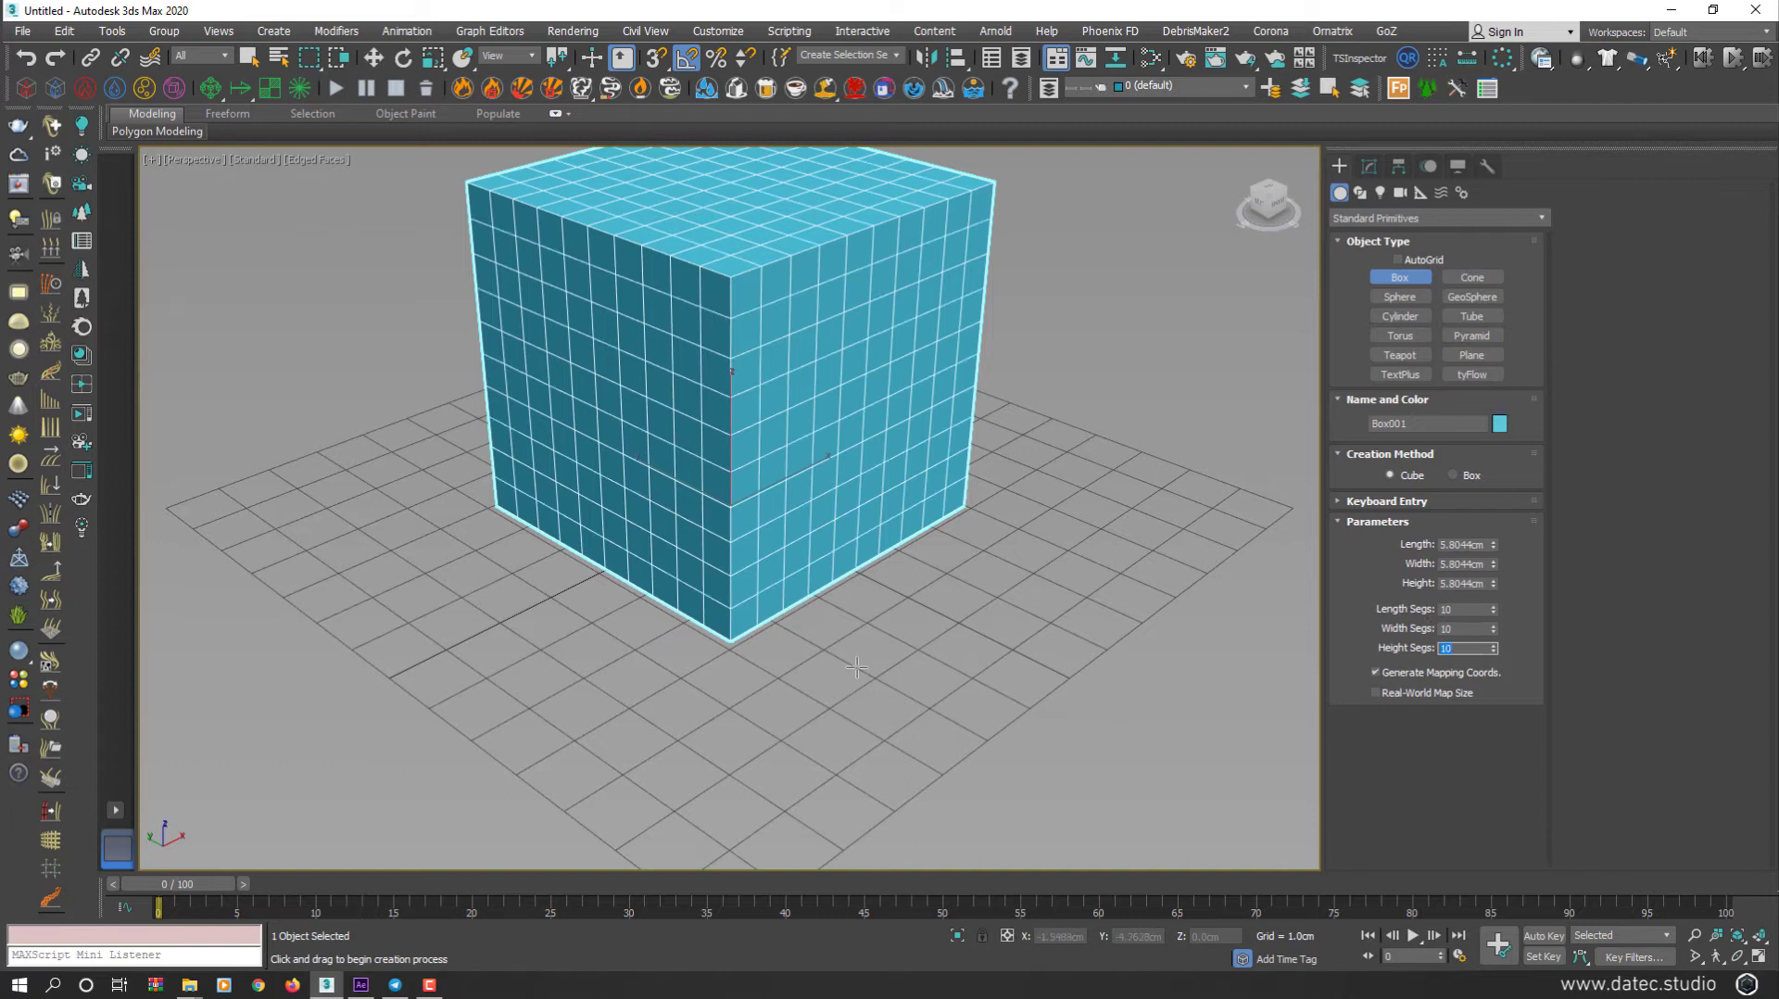
key("e")
middle_click_drag(964, 591, 851, 659, "alt")
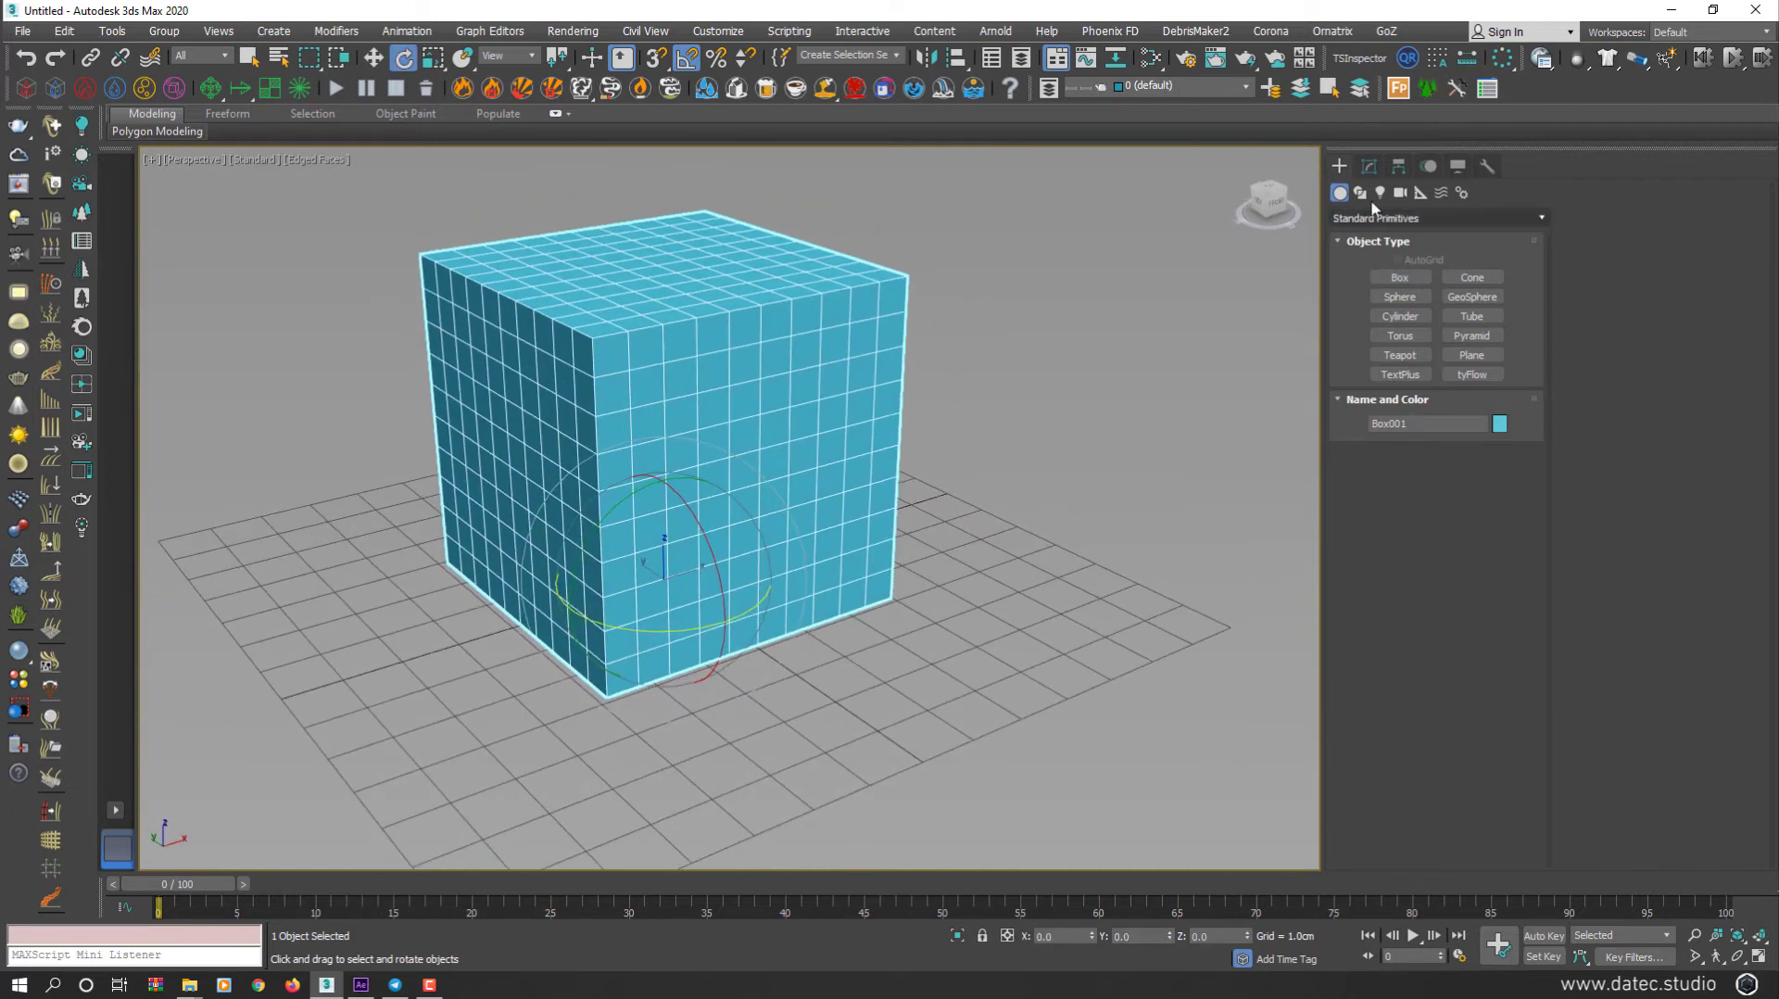
Step: Add an FFD(box) modifier to the cube
left_click(1368, 165)
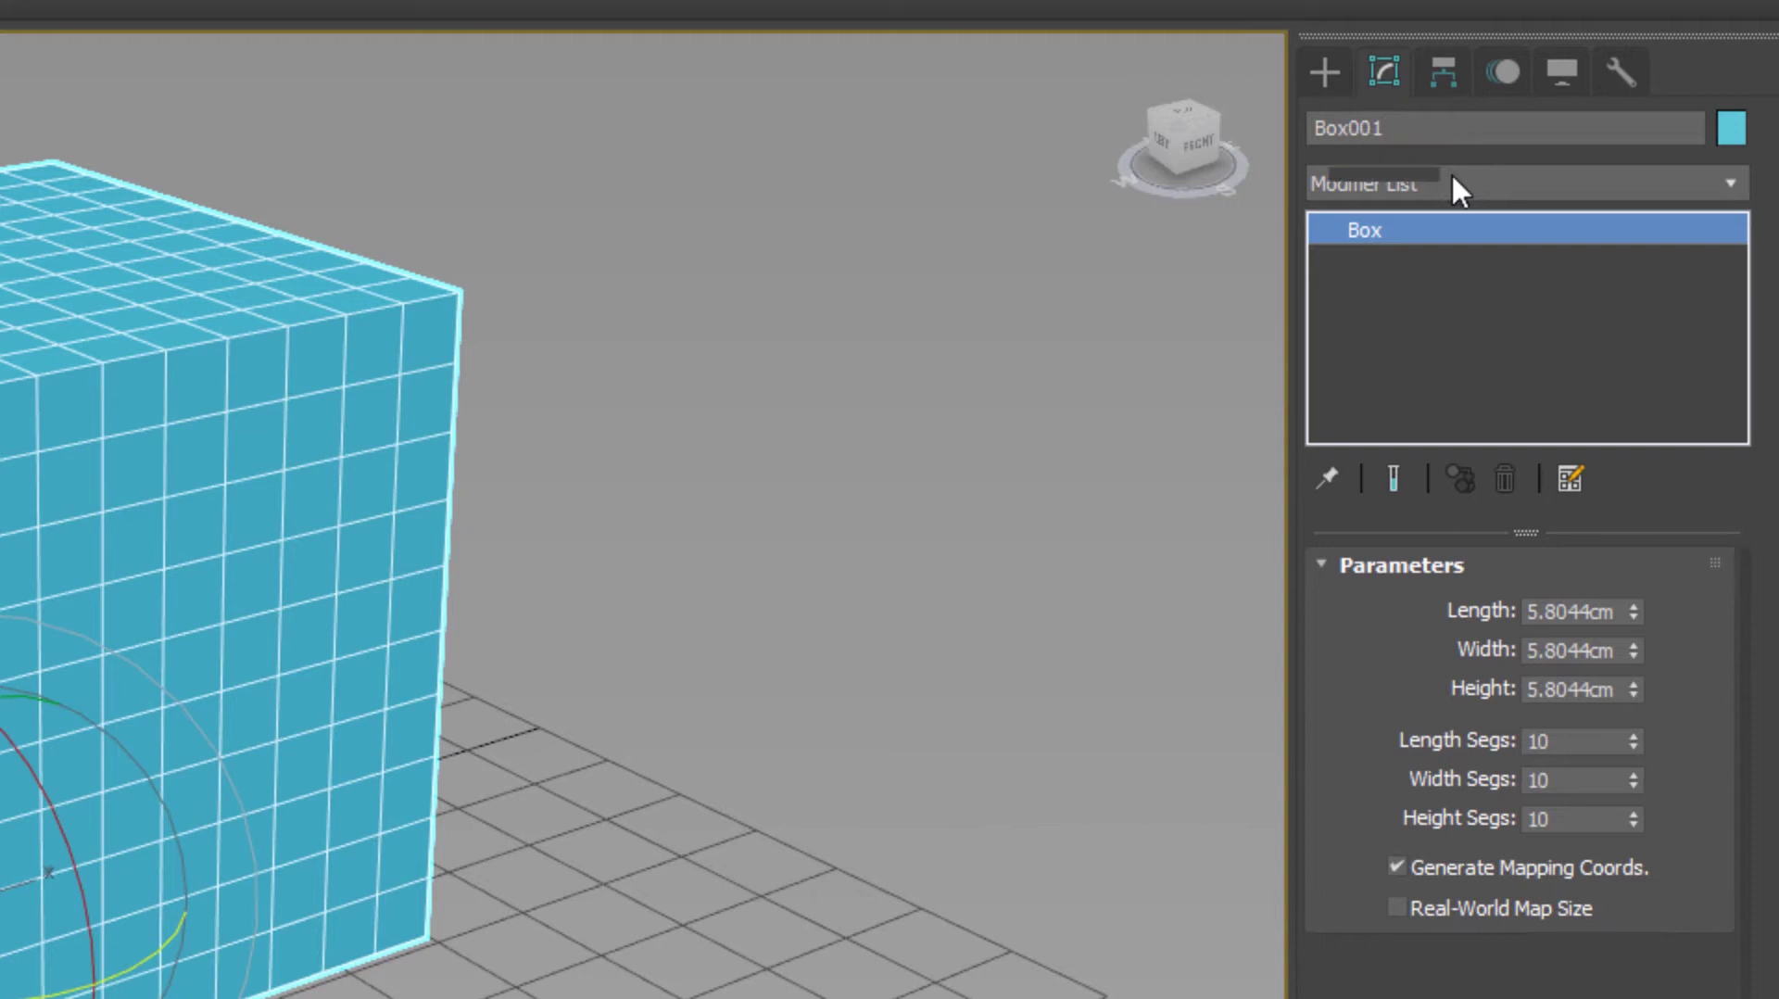
left_click(1451, 172)
key("f")
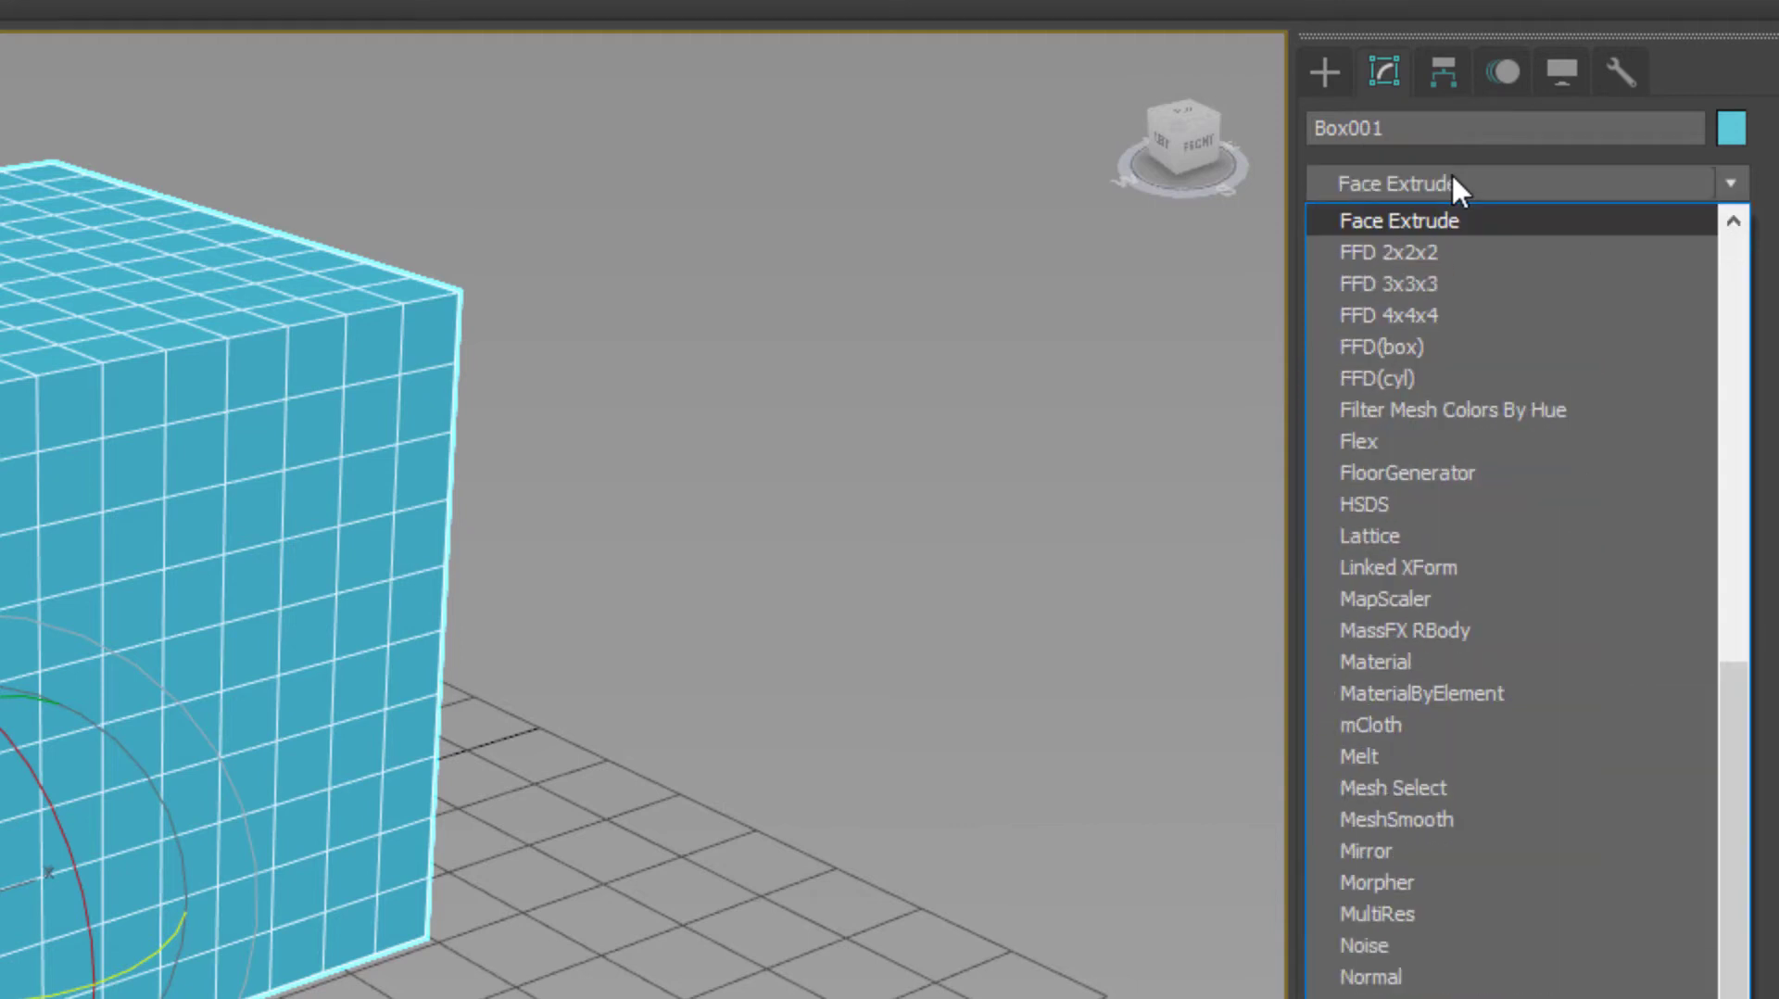
left_click(1452, 348)
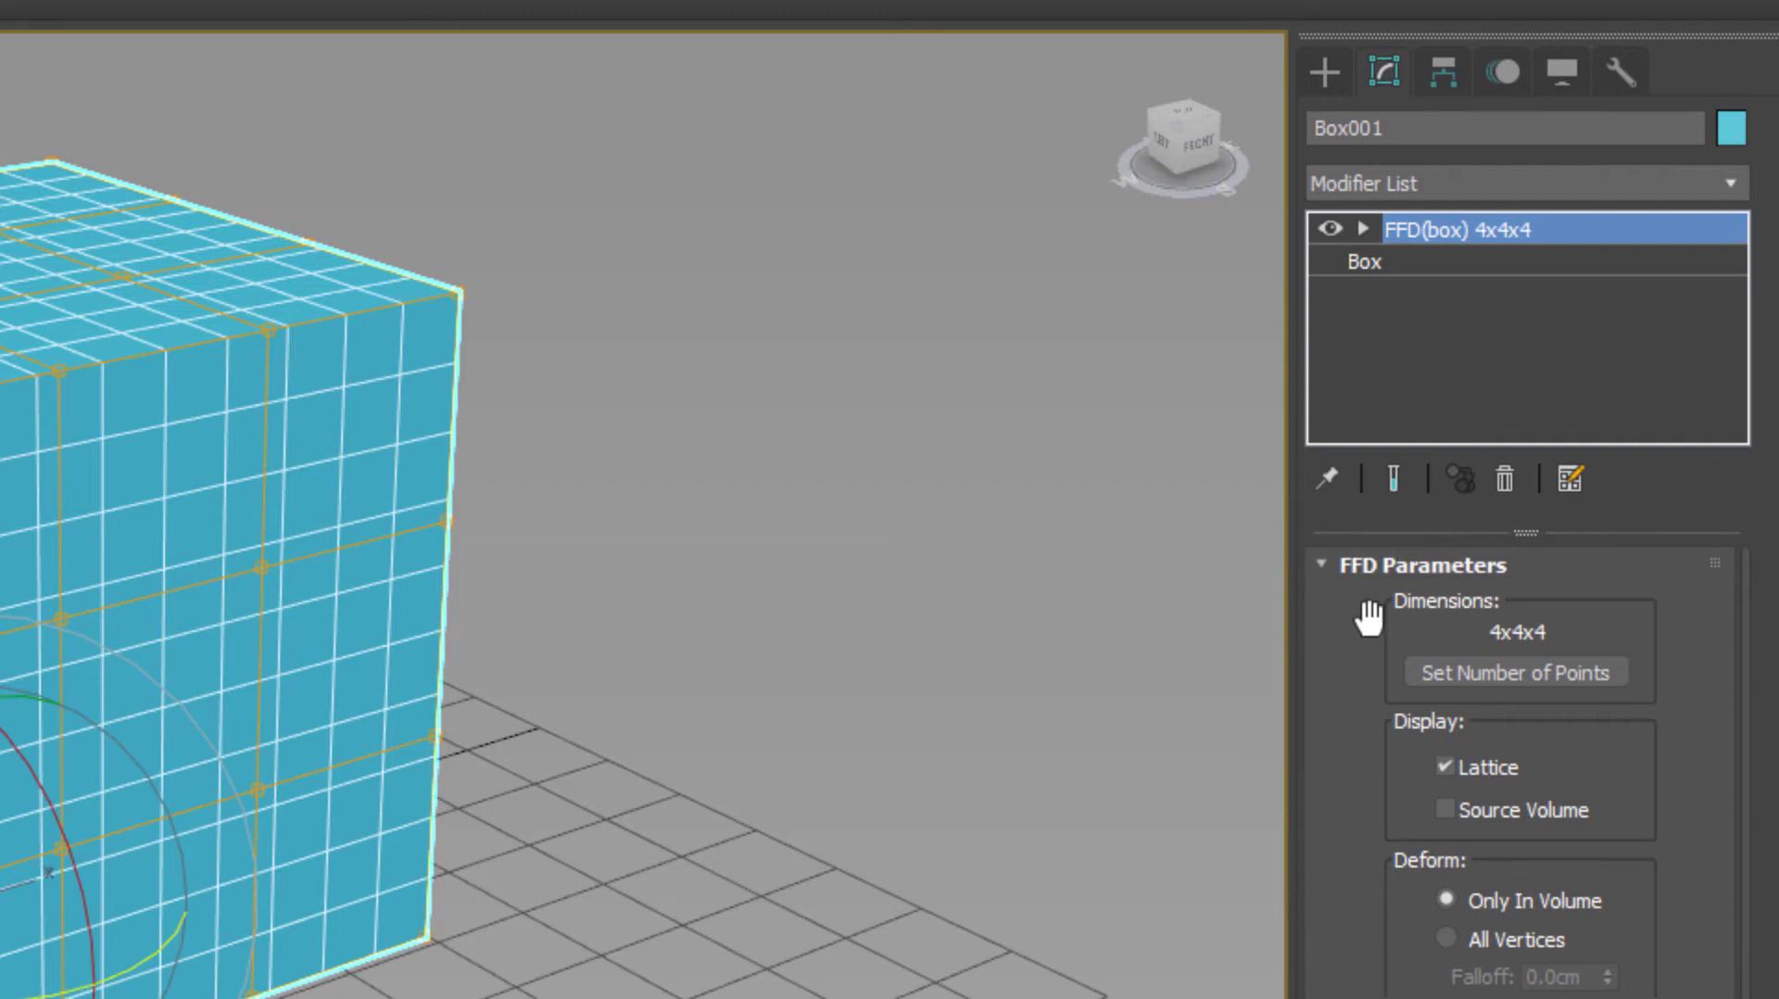
Step: Set the FFD(box) lattice to 2 points each in length, width and height
left_click(1412, 679)
left_click_drag(553, 616, 878, 389)
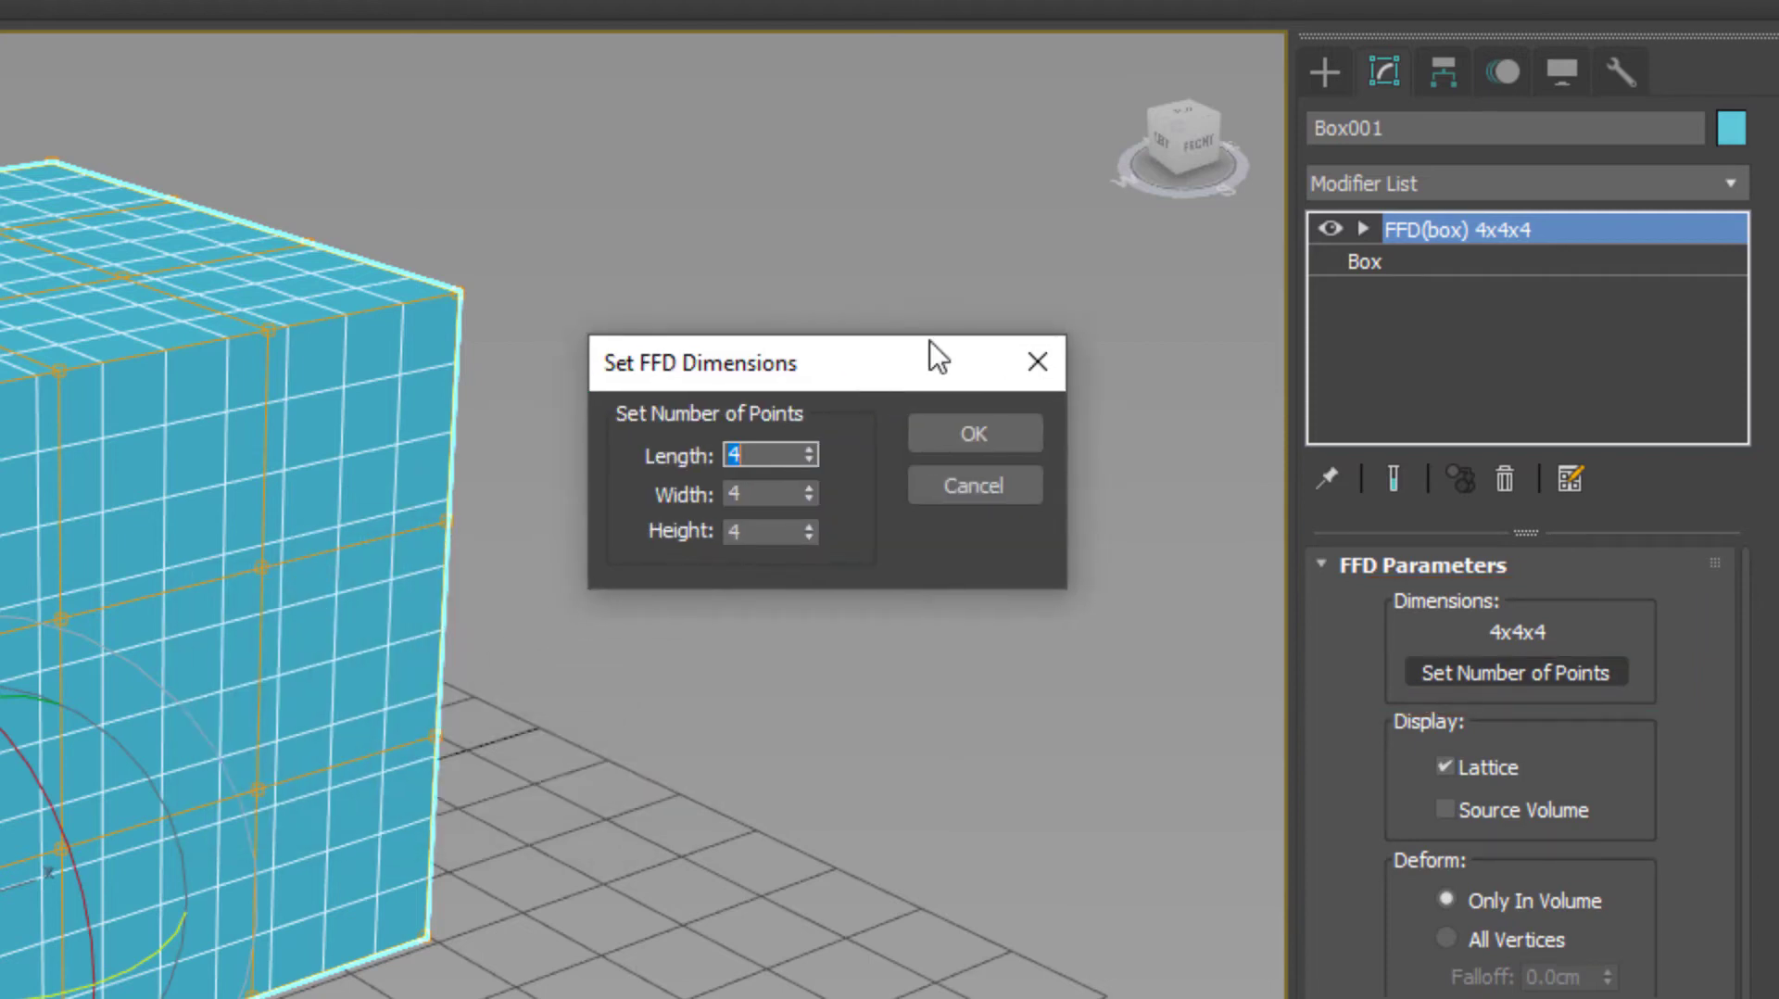
type("2")
left_click(716, 505)
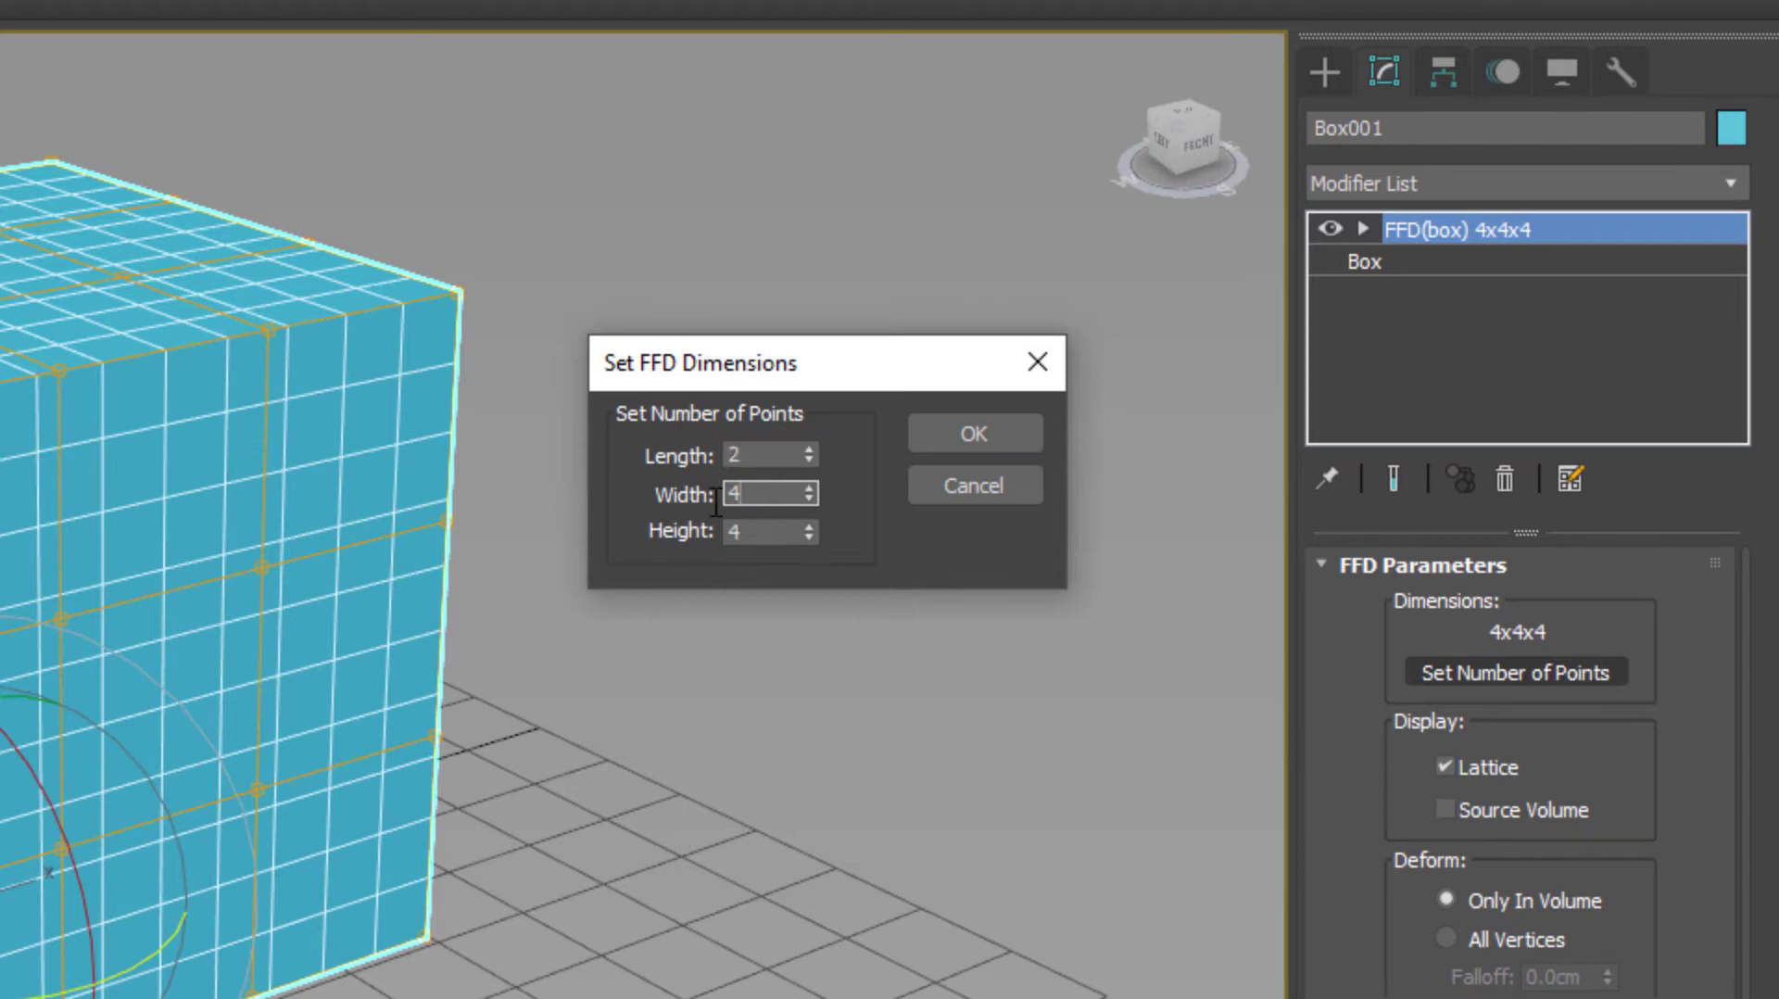
left_click(765, 535)
type("2")
left_click(945, 433)
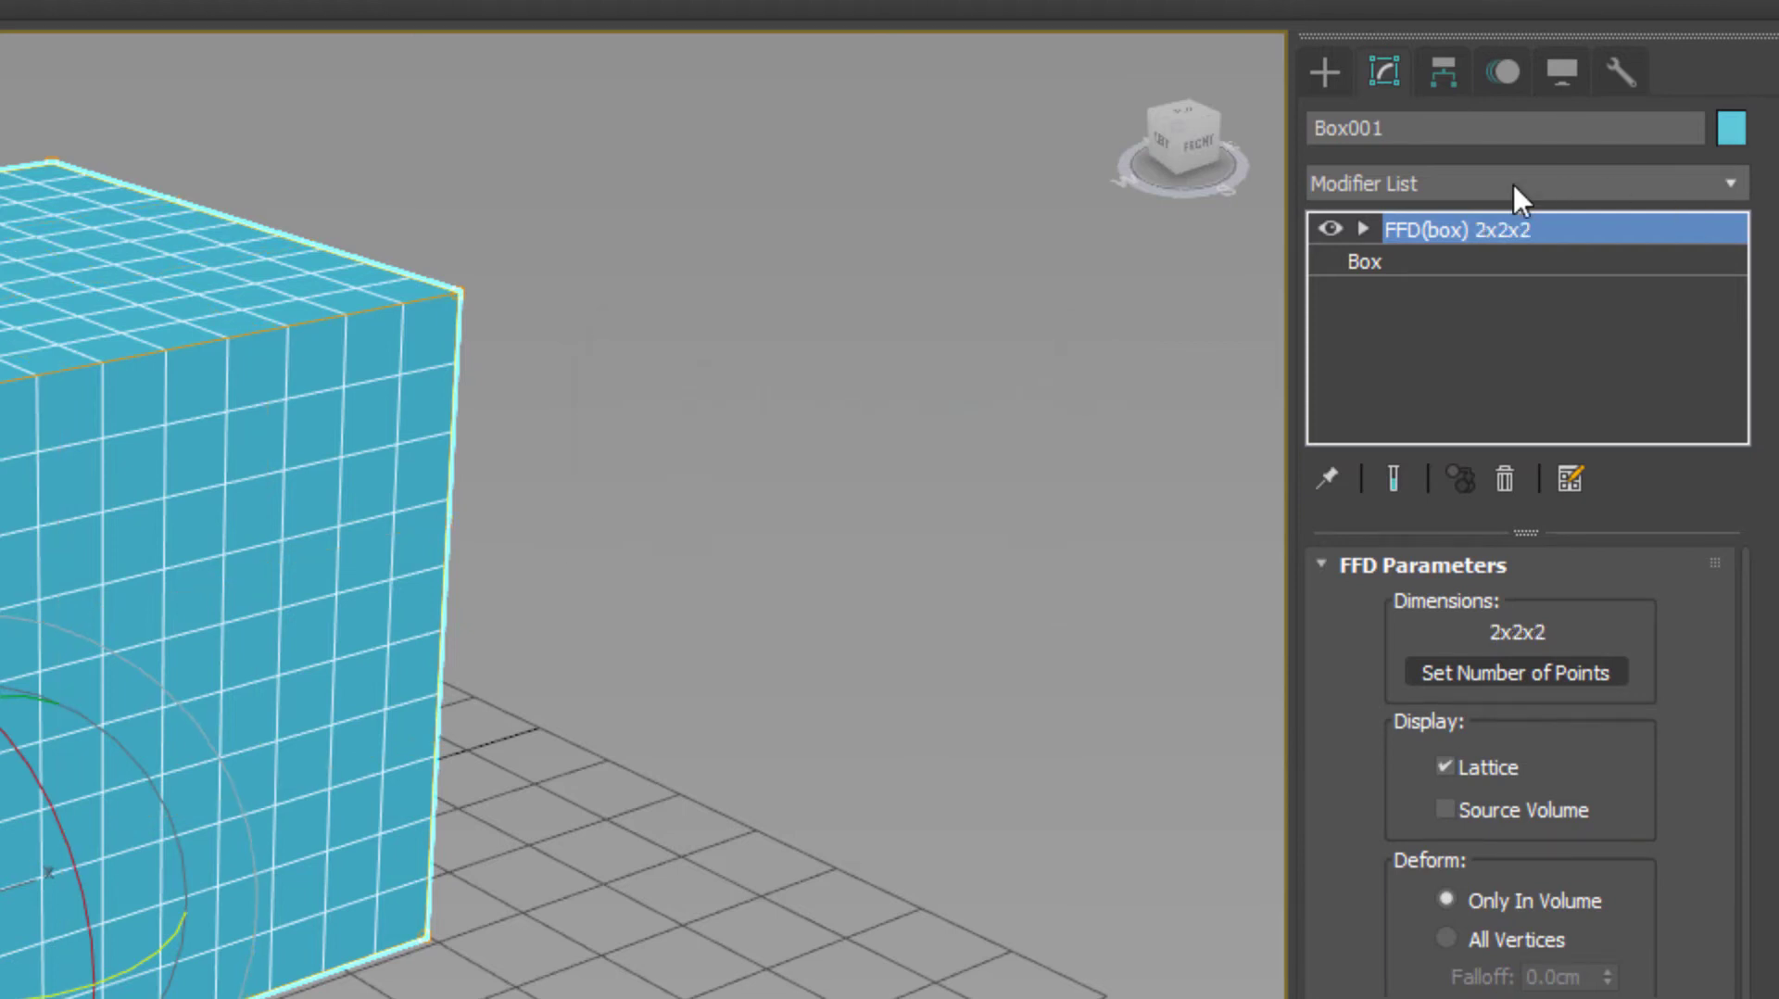
left_click(1510, 182)
key("f")
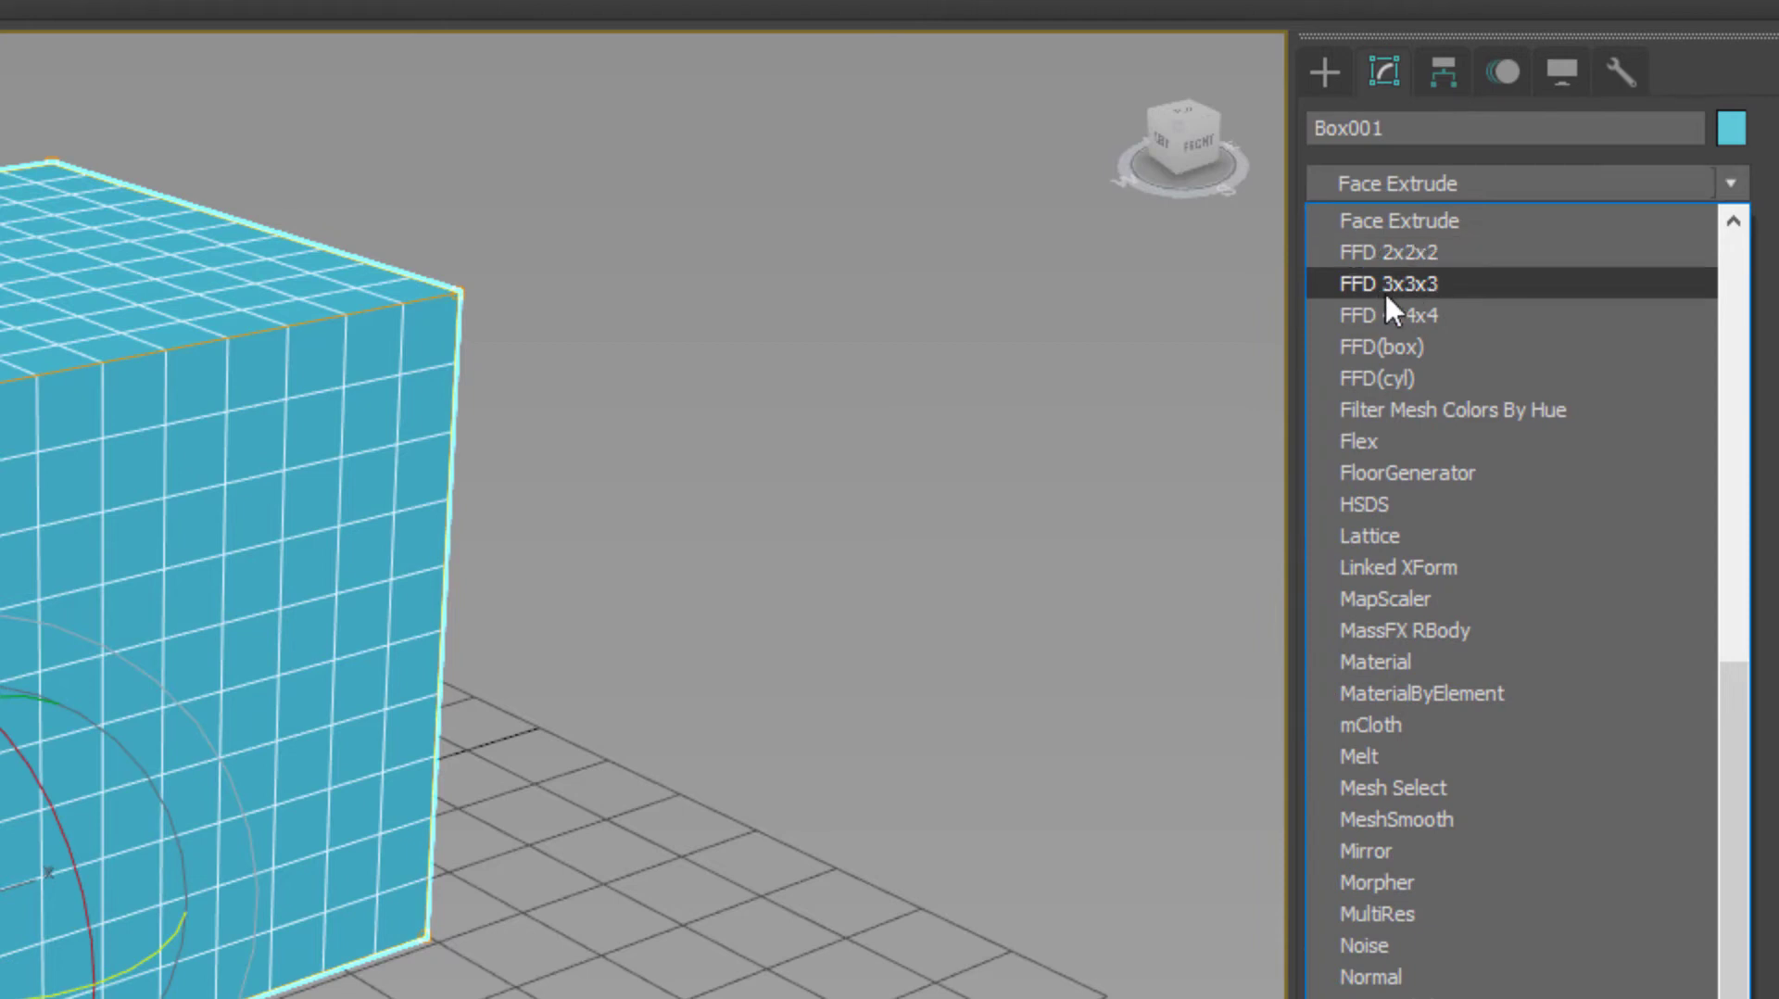
left_click(1471, 186)
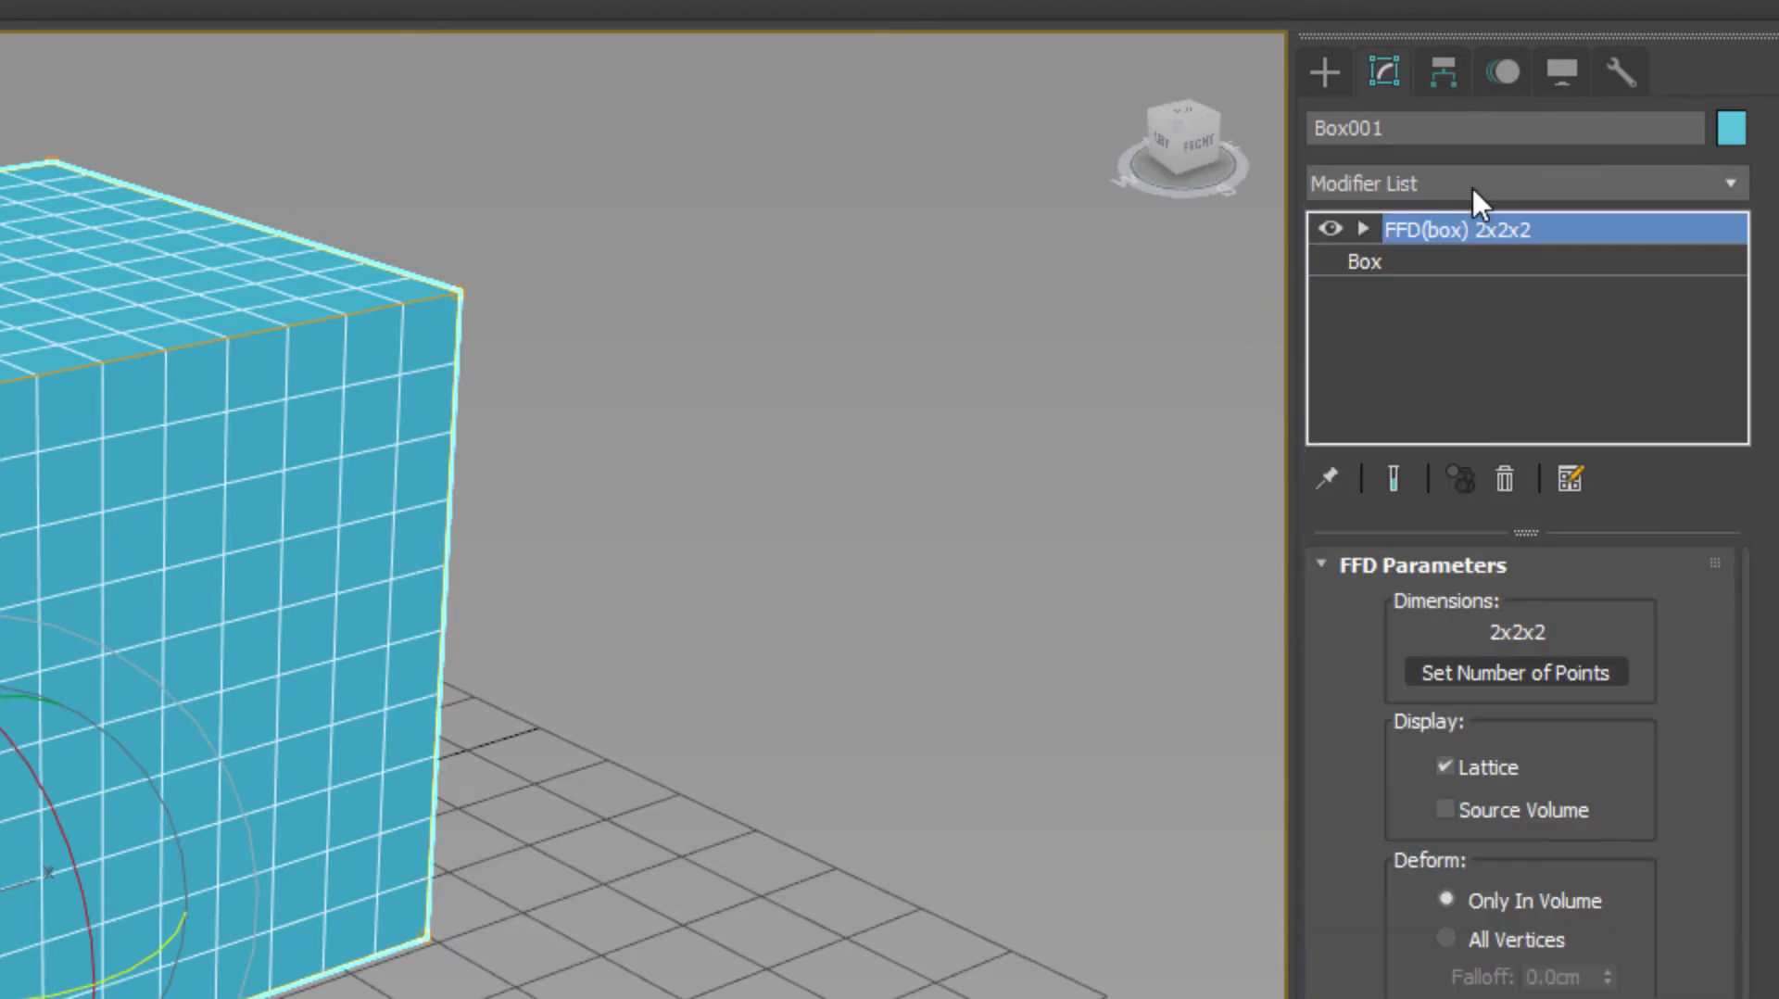
Step: Set the FFD(box) lattice to 3 points each in length, width and height
left_click(1503, 669)
type("3")
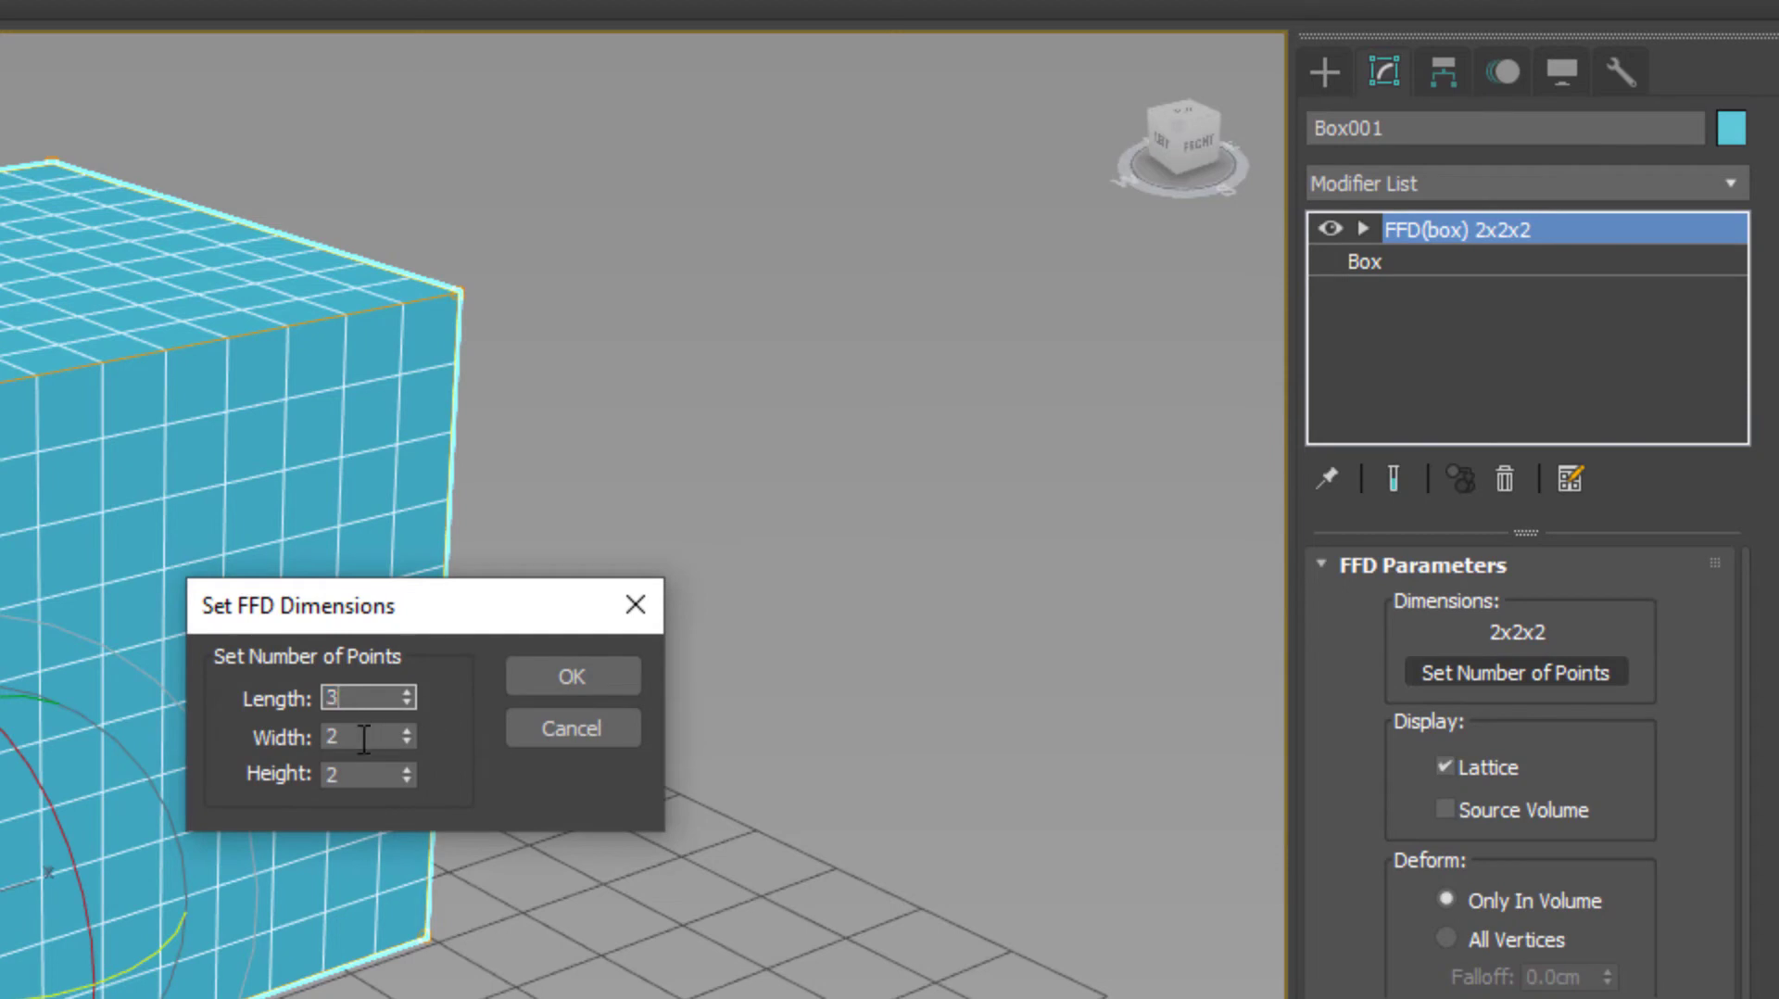
key("Tab")
type("3")
key("Tab")
type("3")
left_click(548, 681)
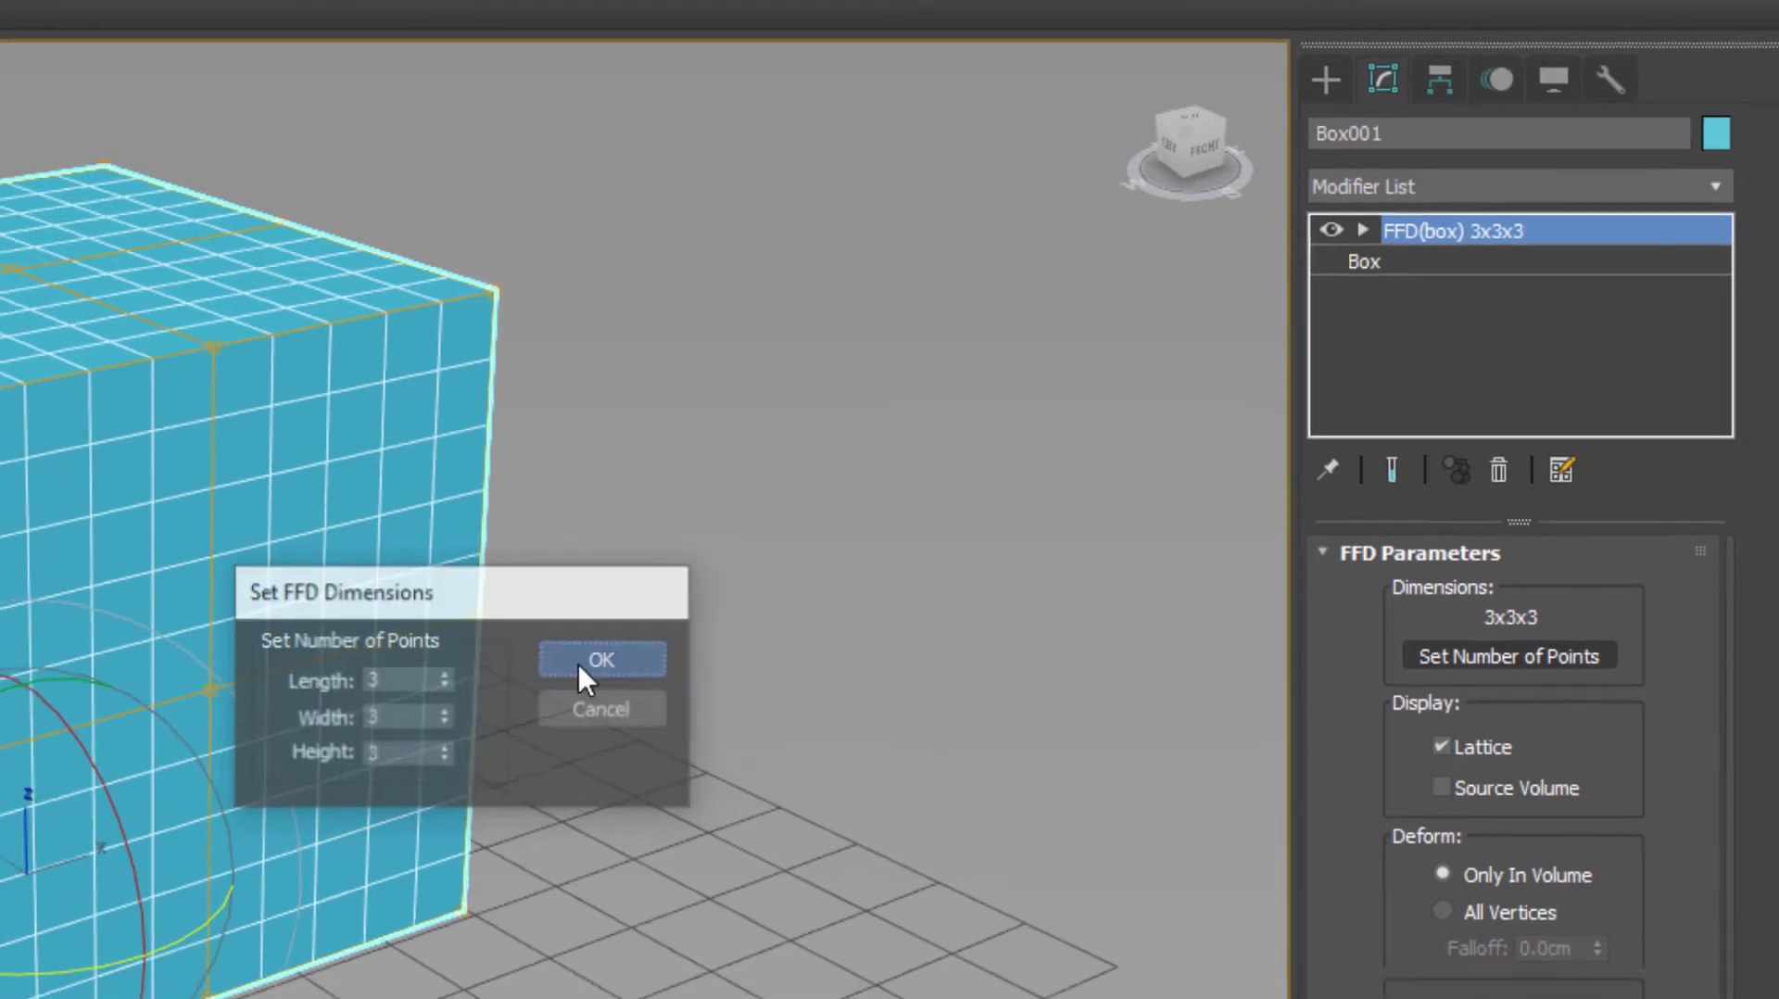
middle_click_drag(327, 613, 392, 540, "alt")
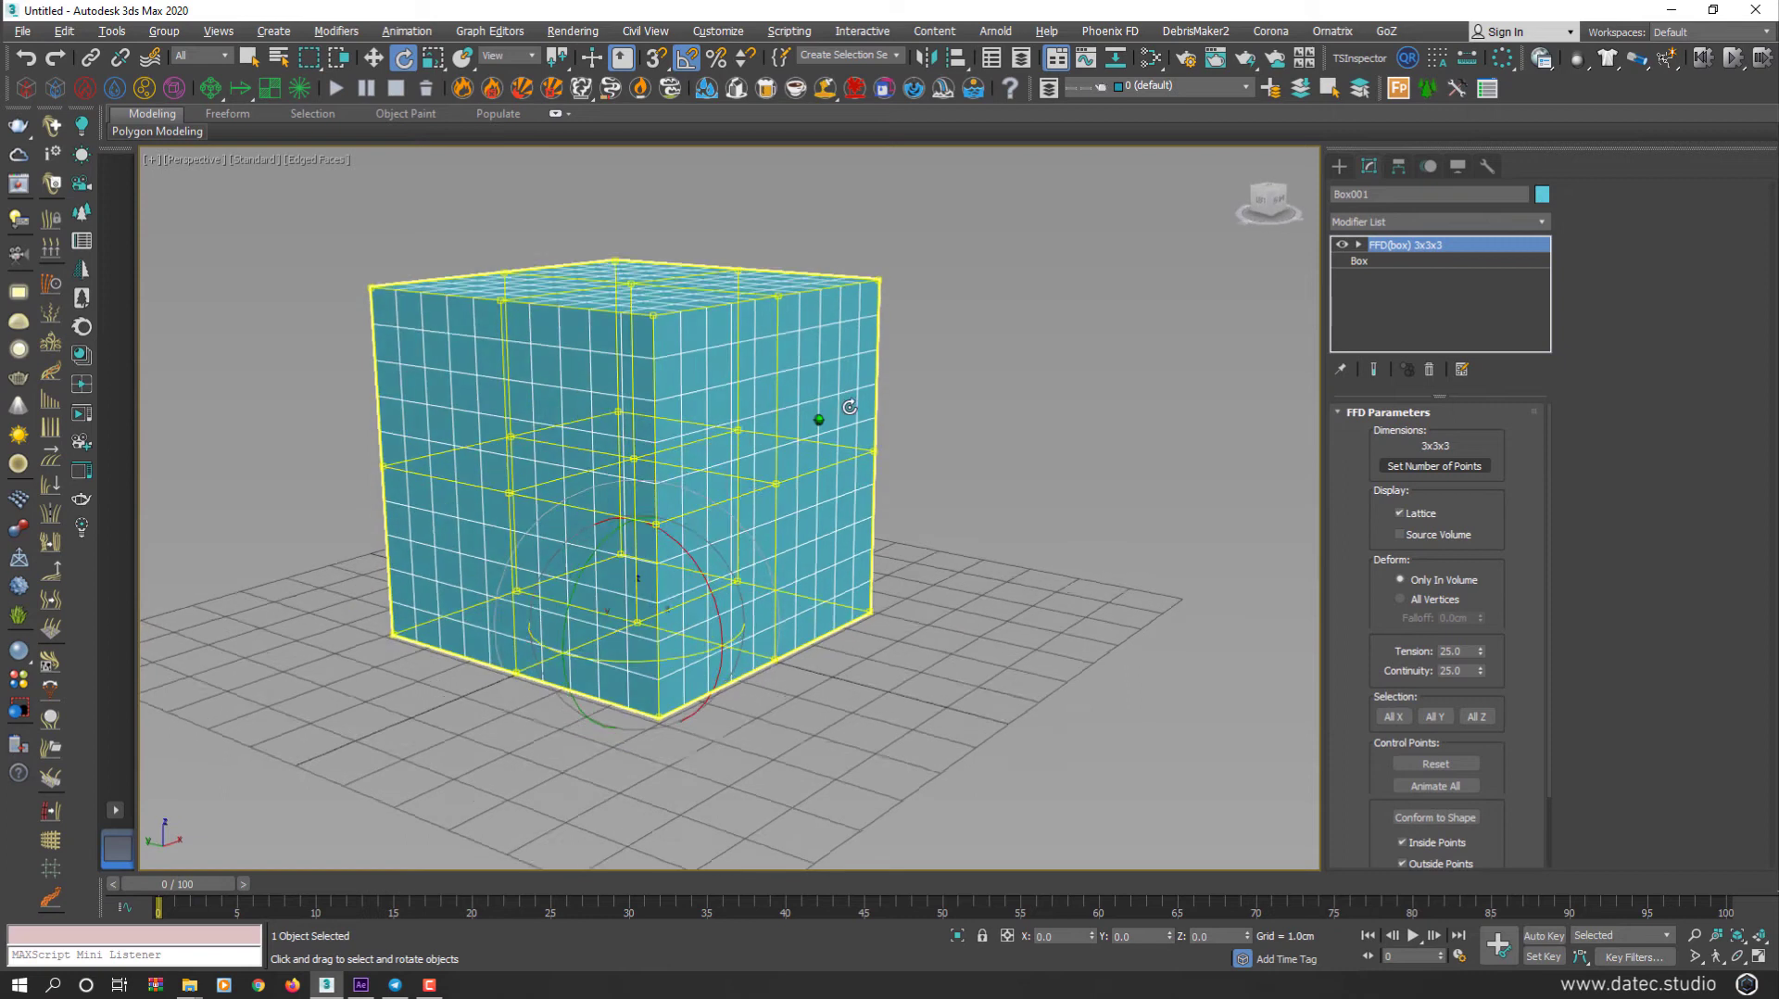
mouse_move(850, 407)
middle_mouse_down("alt")
mouse_move(815, 410)
mouse_move(826, 392)
mouse_move(862, 412)
middle_mouse_up("alt")
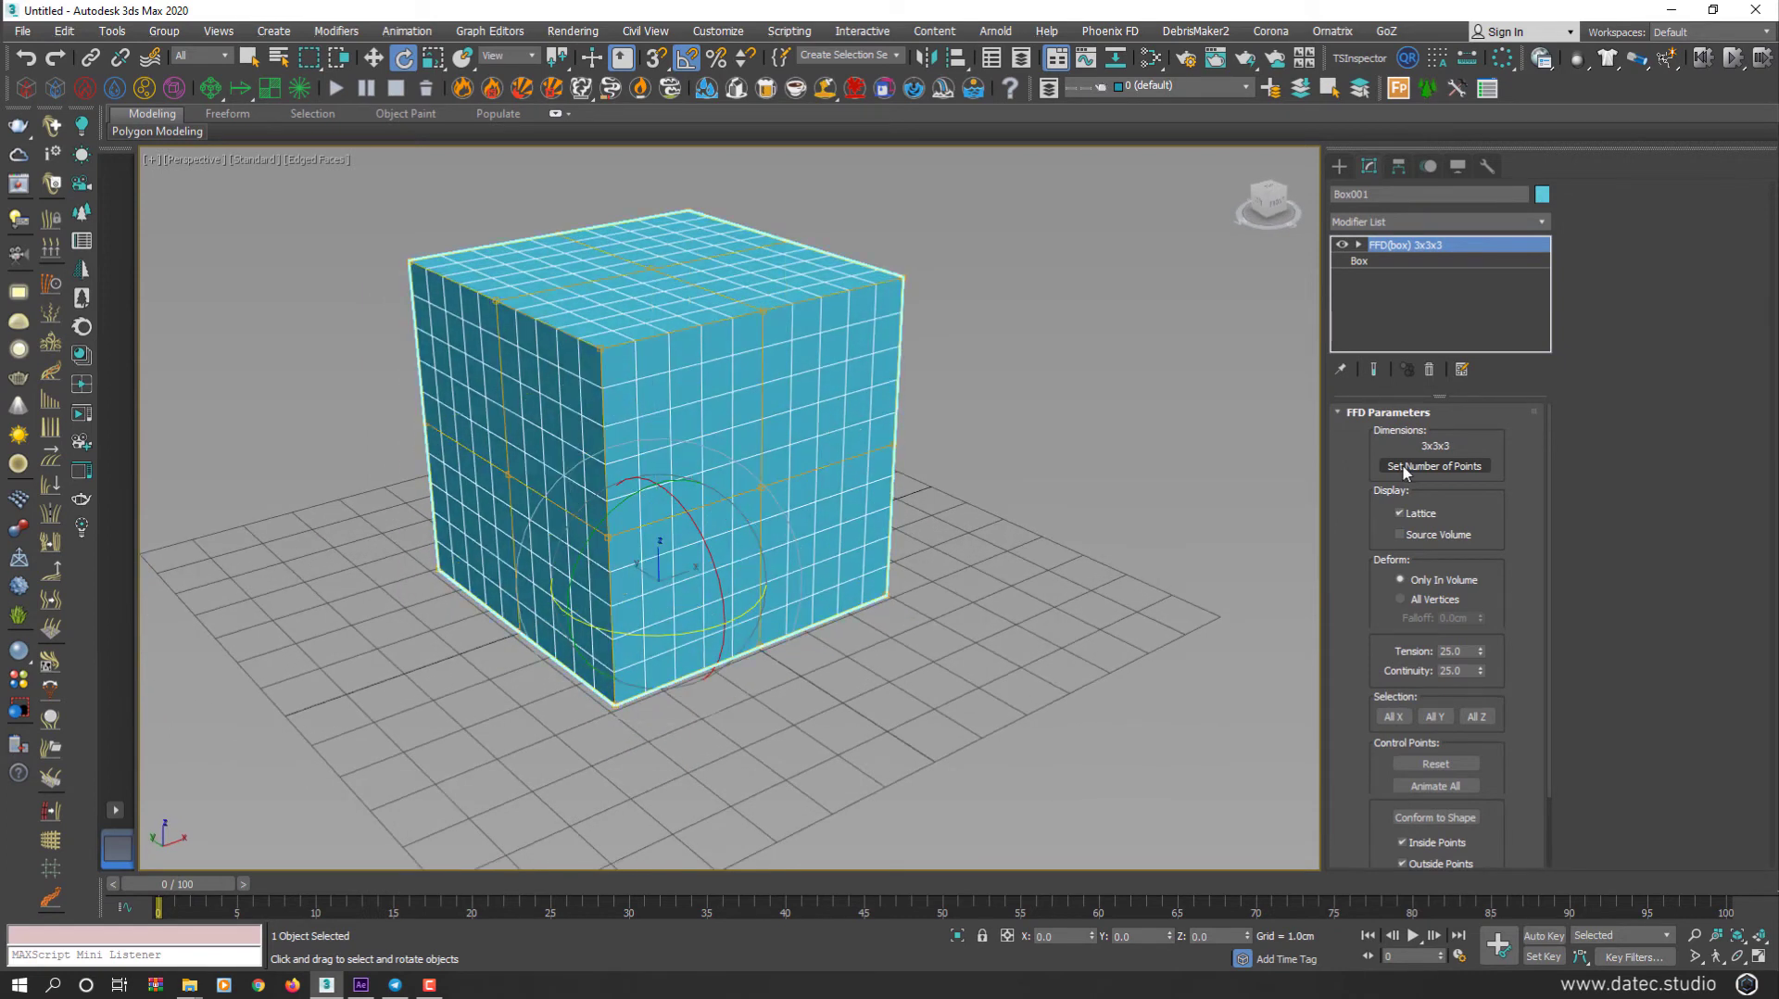
Step: Set the FFD(box) lattice to 2 points in length, 2 in width and 6 in height
left_click(1405, 466)
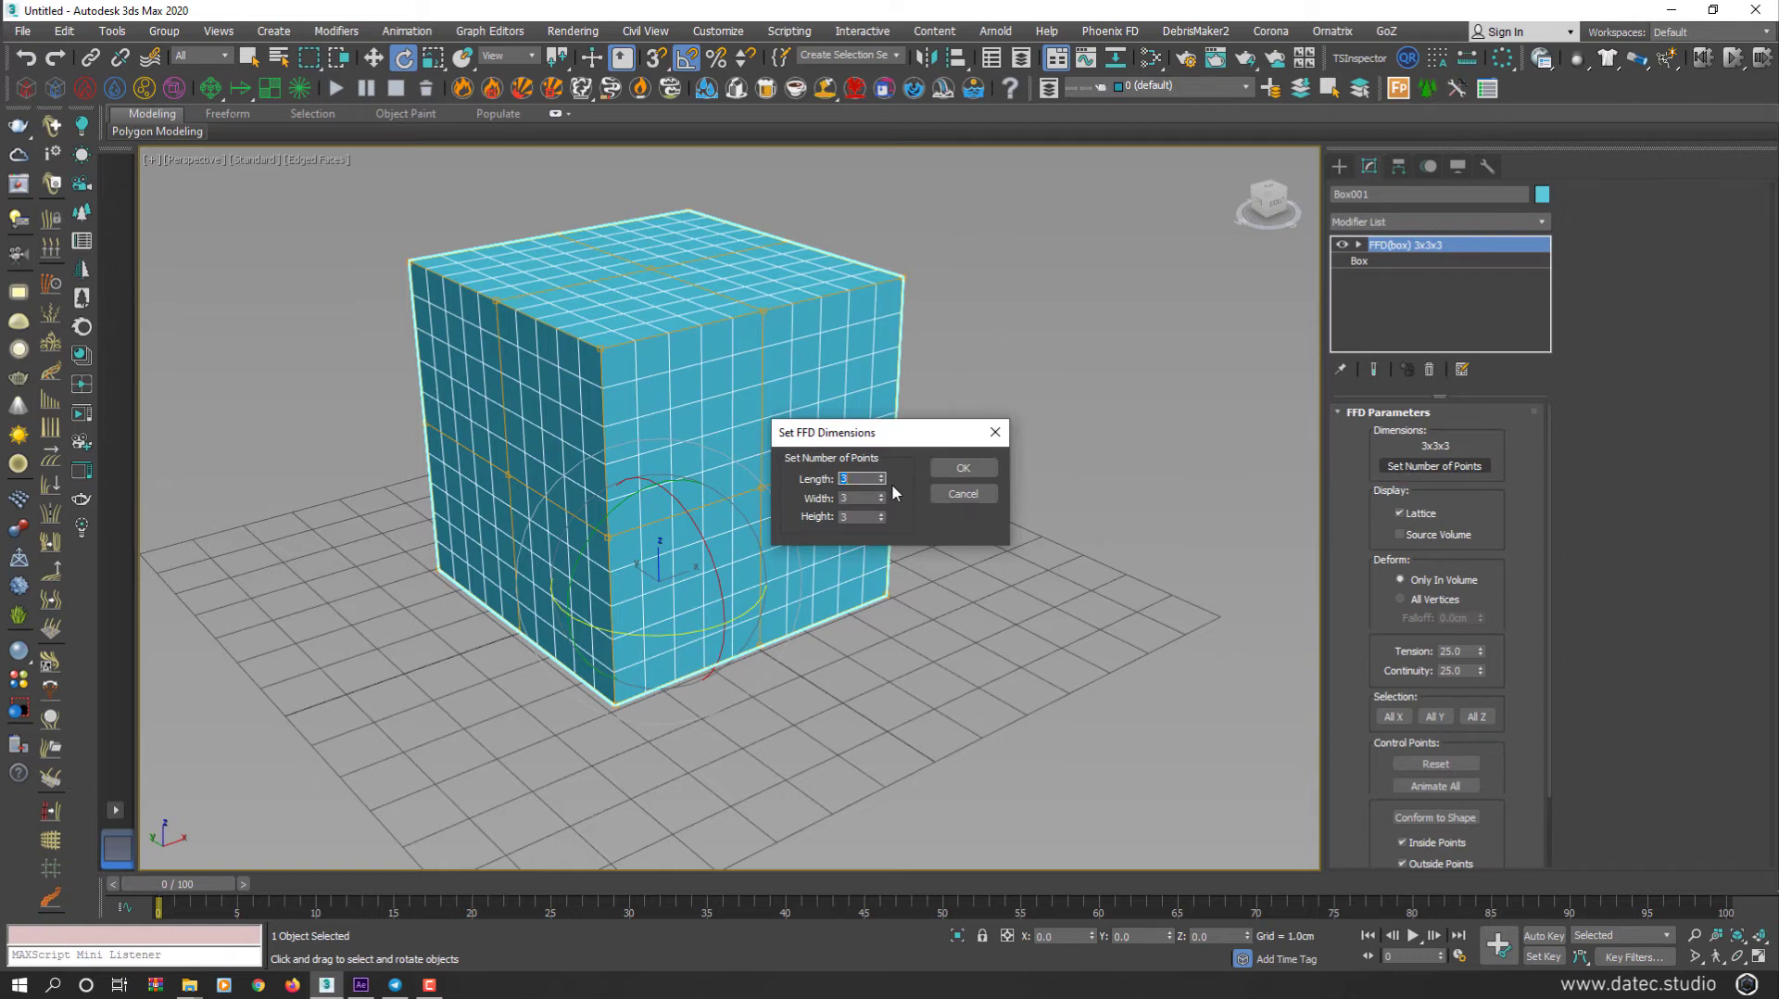
left_click_drag(881, 478, 1023, 378)
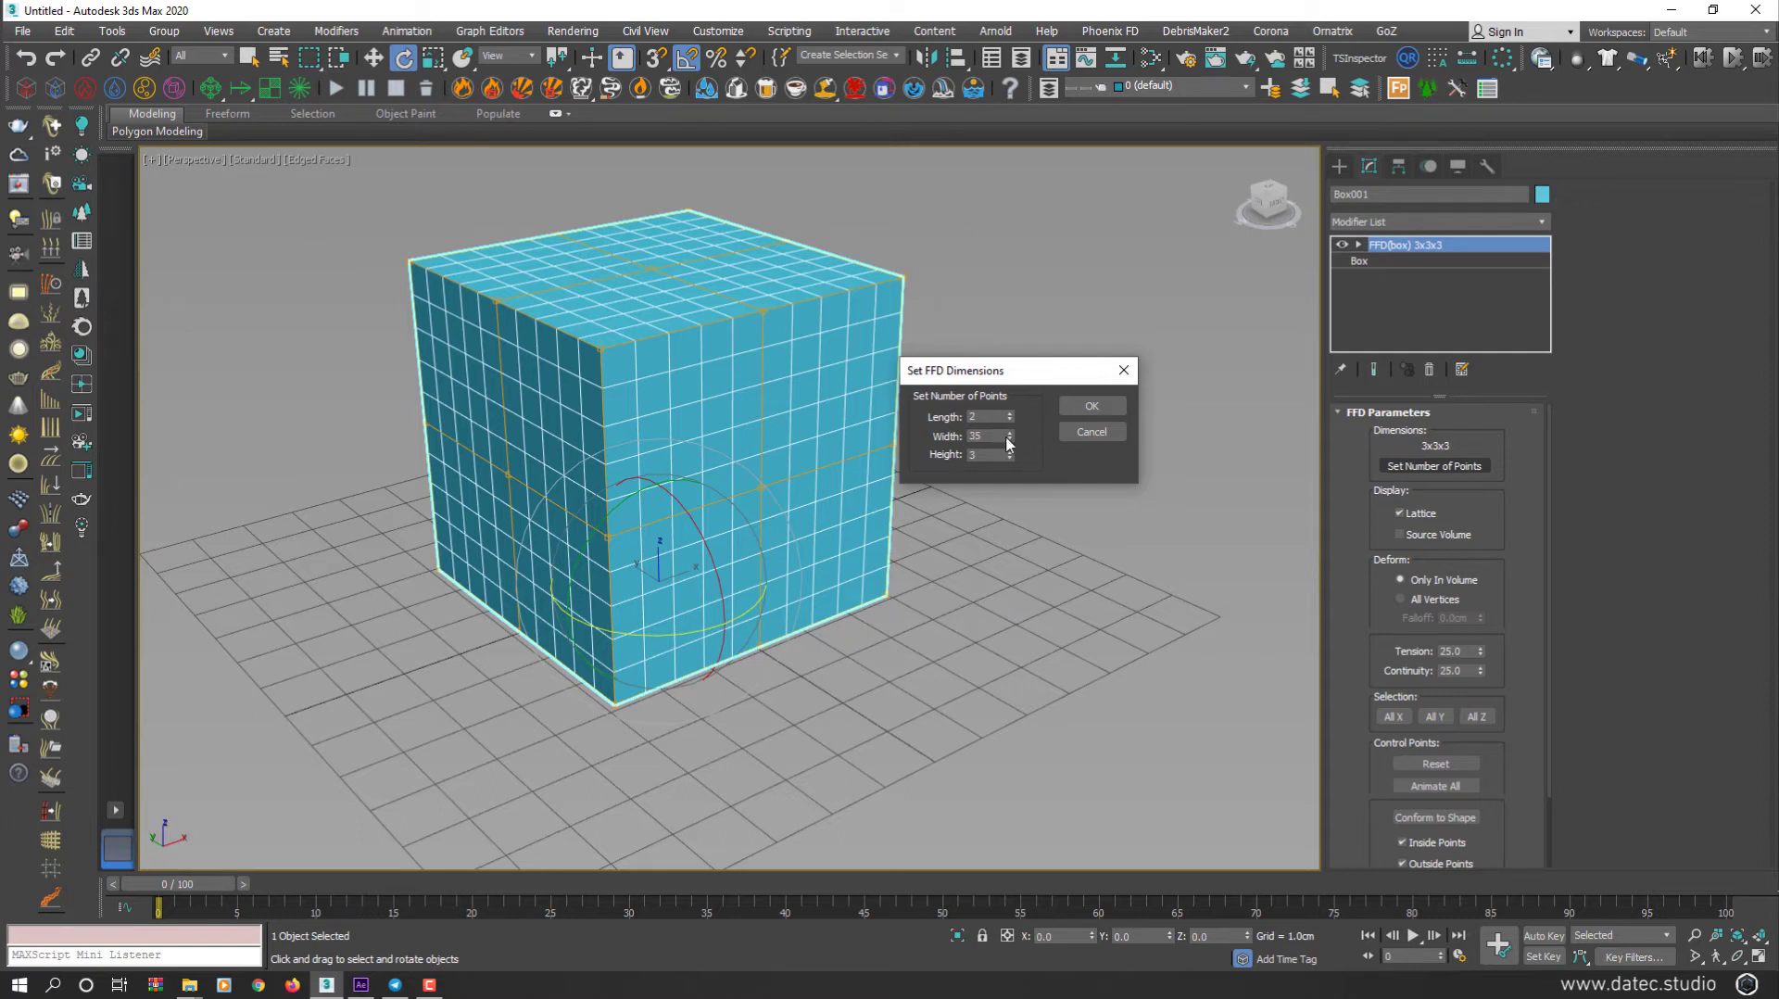
left_click_drag(1009, 443, 1013, 461)
left_click(1075, 409)
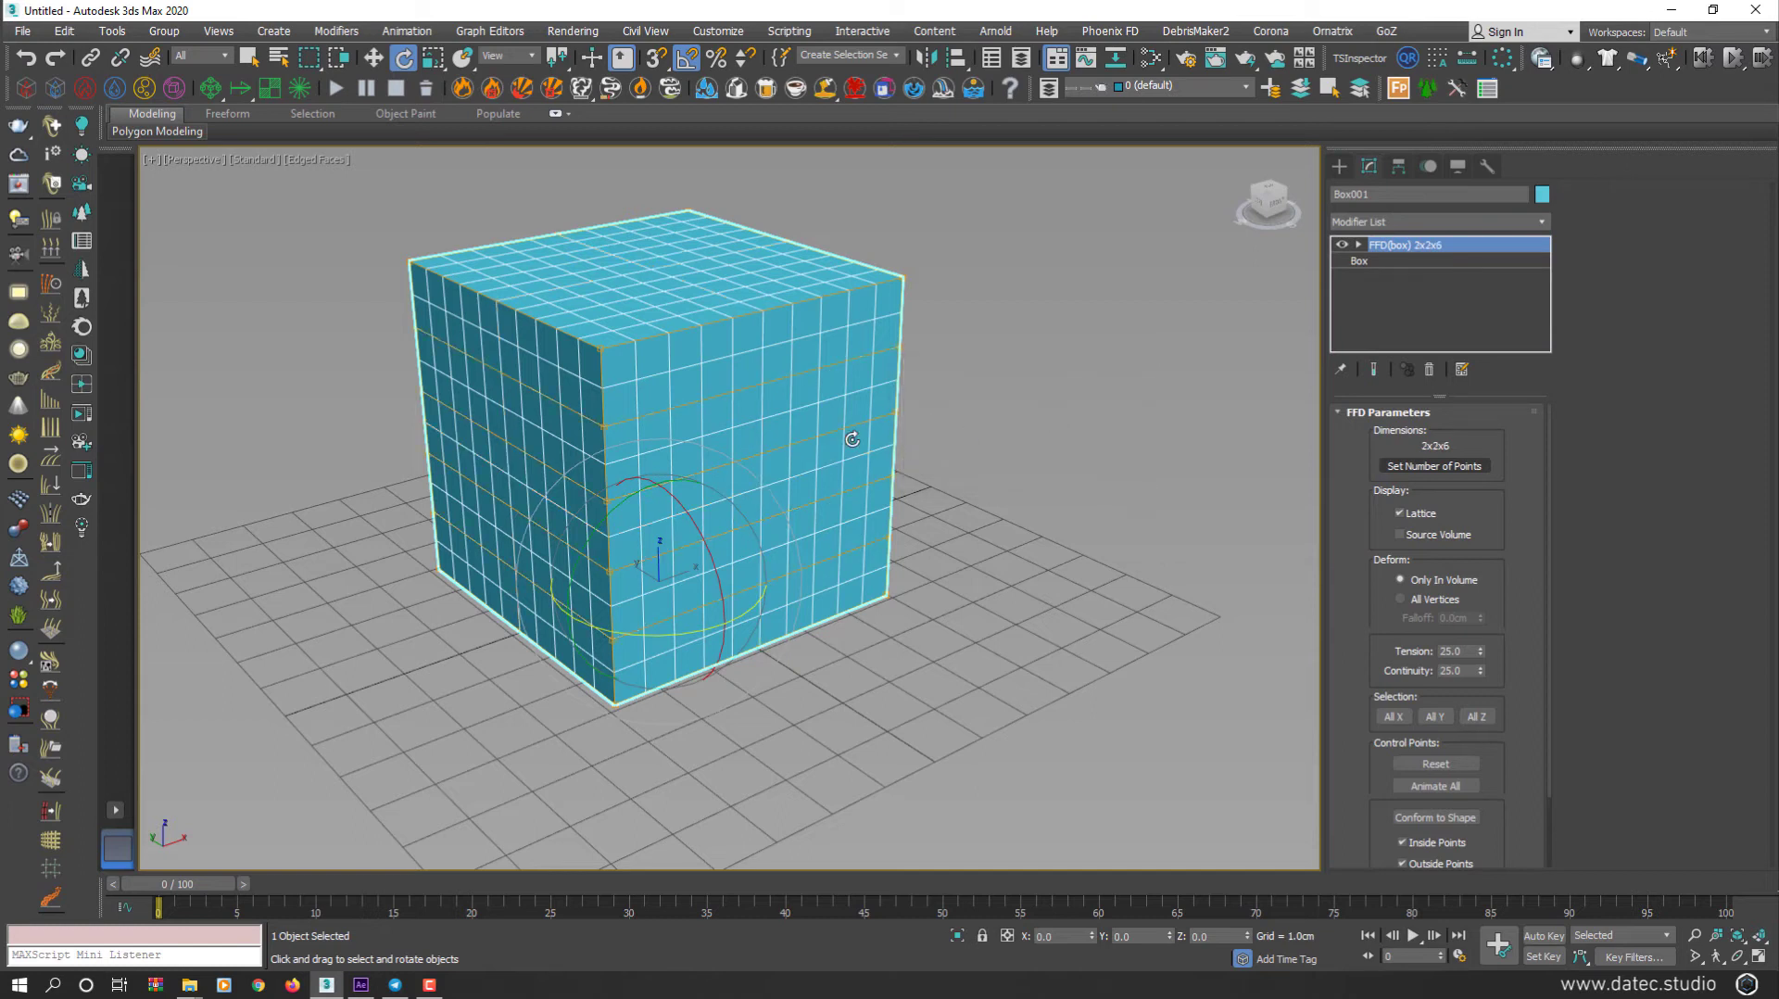
Step: In the front view, select the four middle rows of FFD(box) control points and scale them uniformly inward
middle_click_drag(846, 436, 823, 577, "alt")
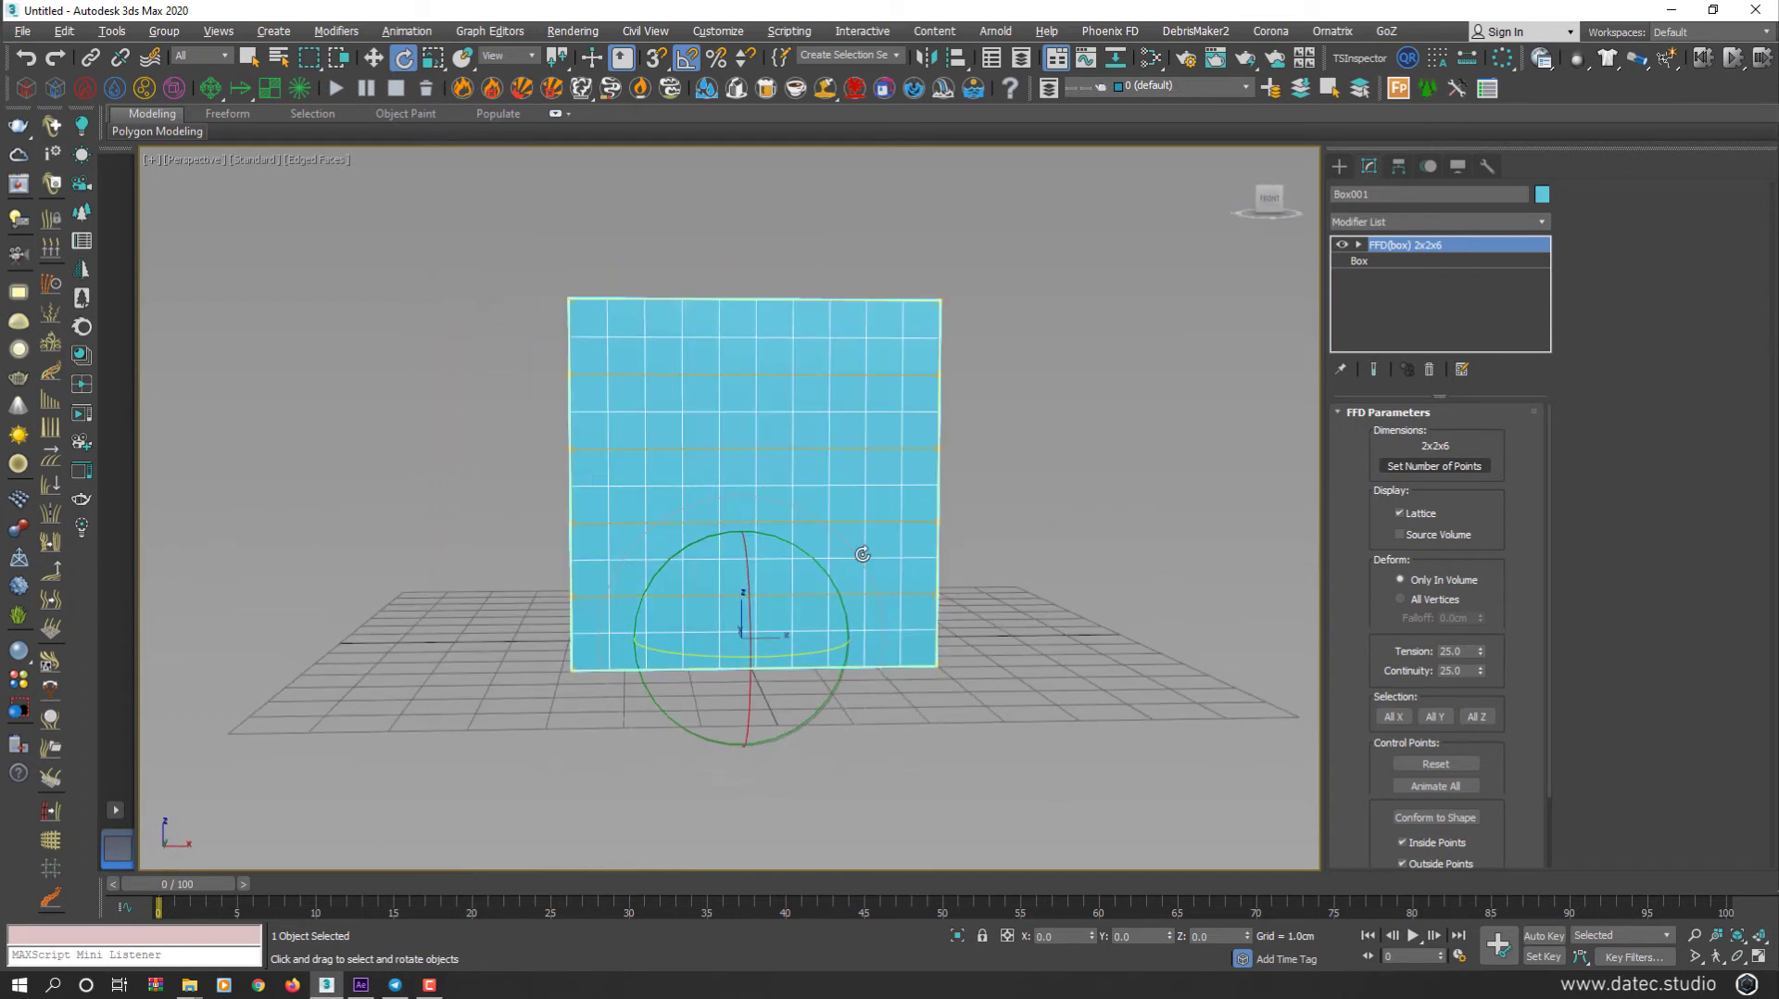
middle_click_drag(840, 334, 692, 426, "alt")
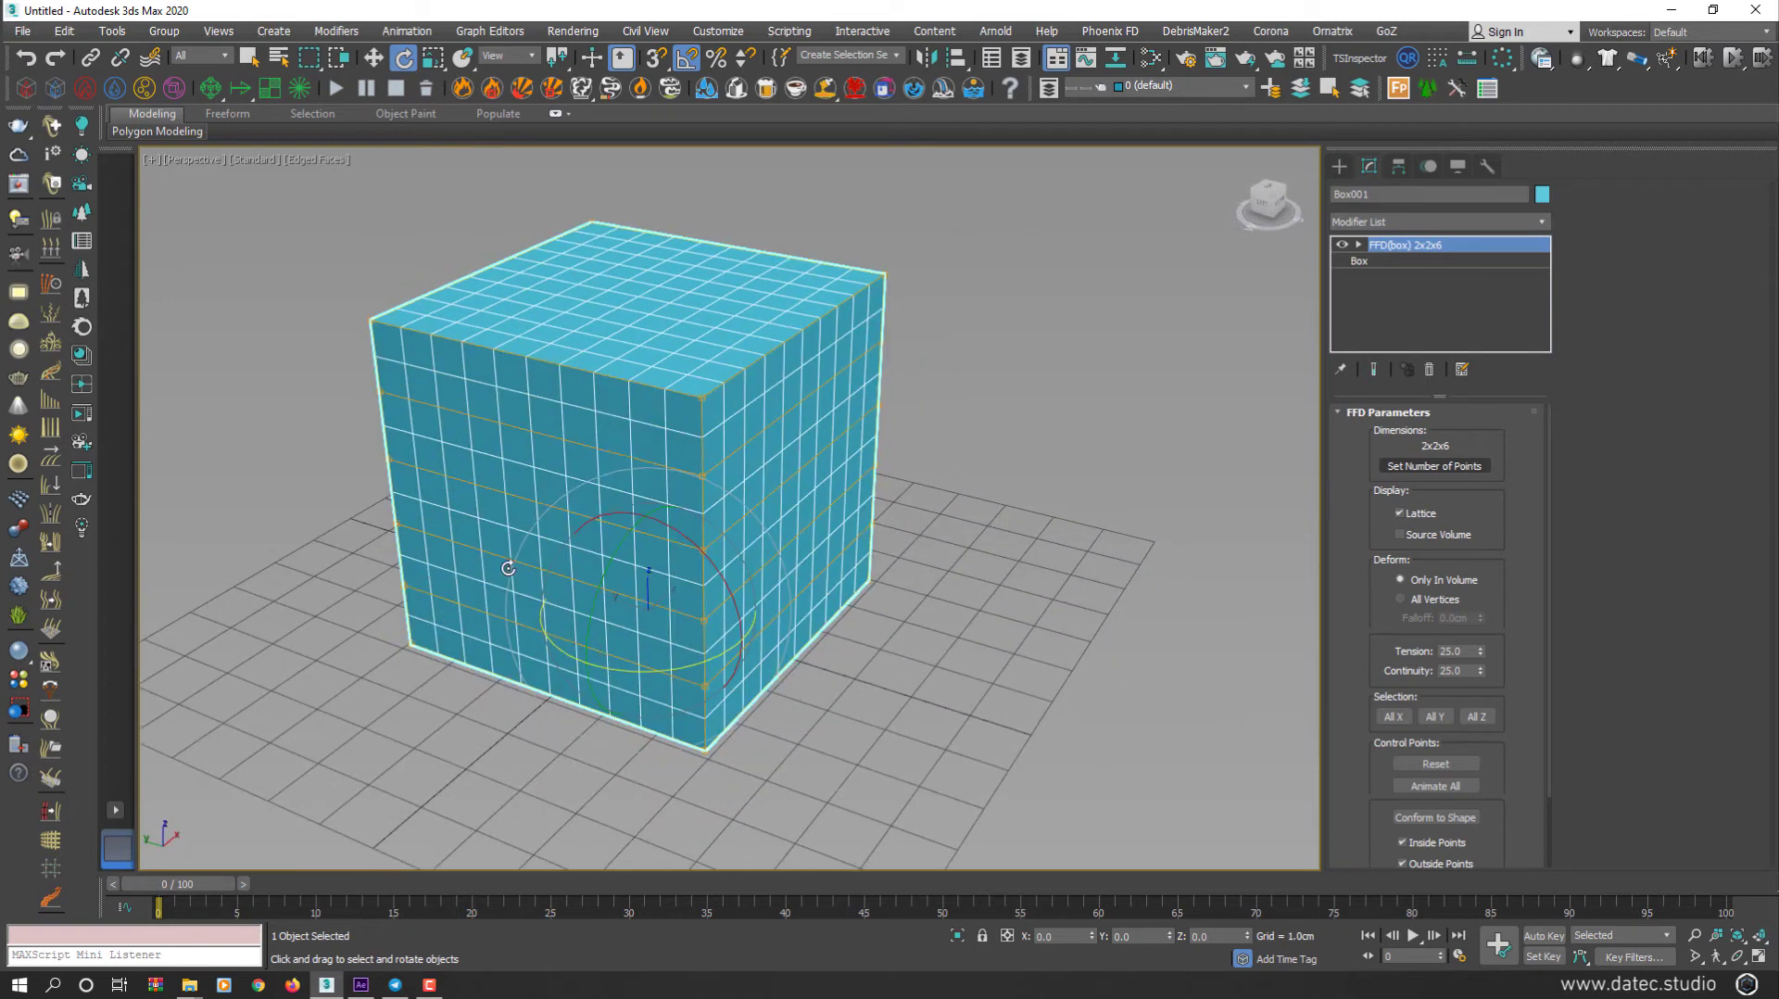
middle_click_drag(858, 374, 765, 329, "alt")
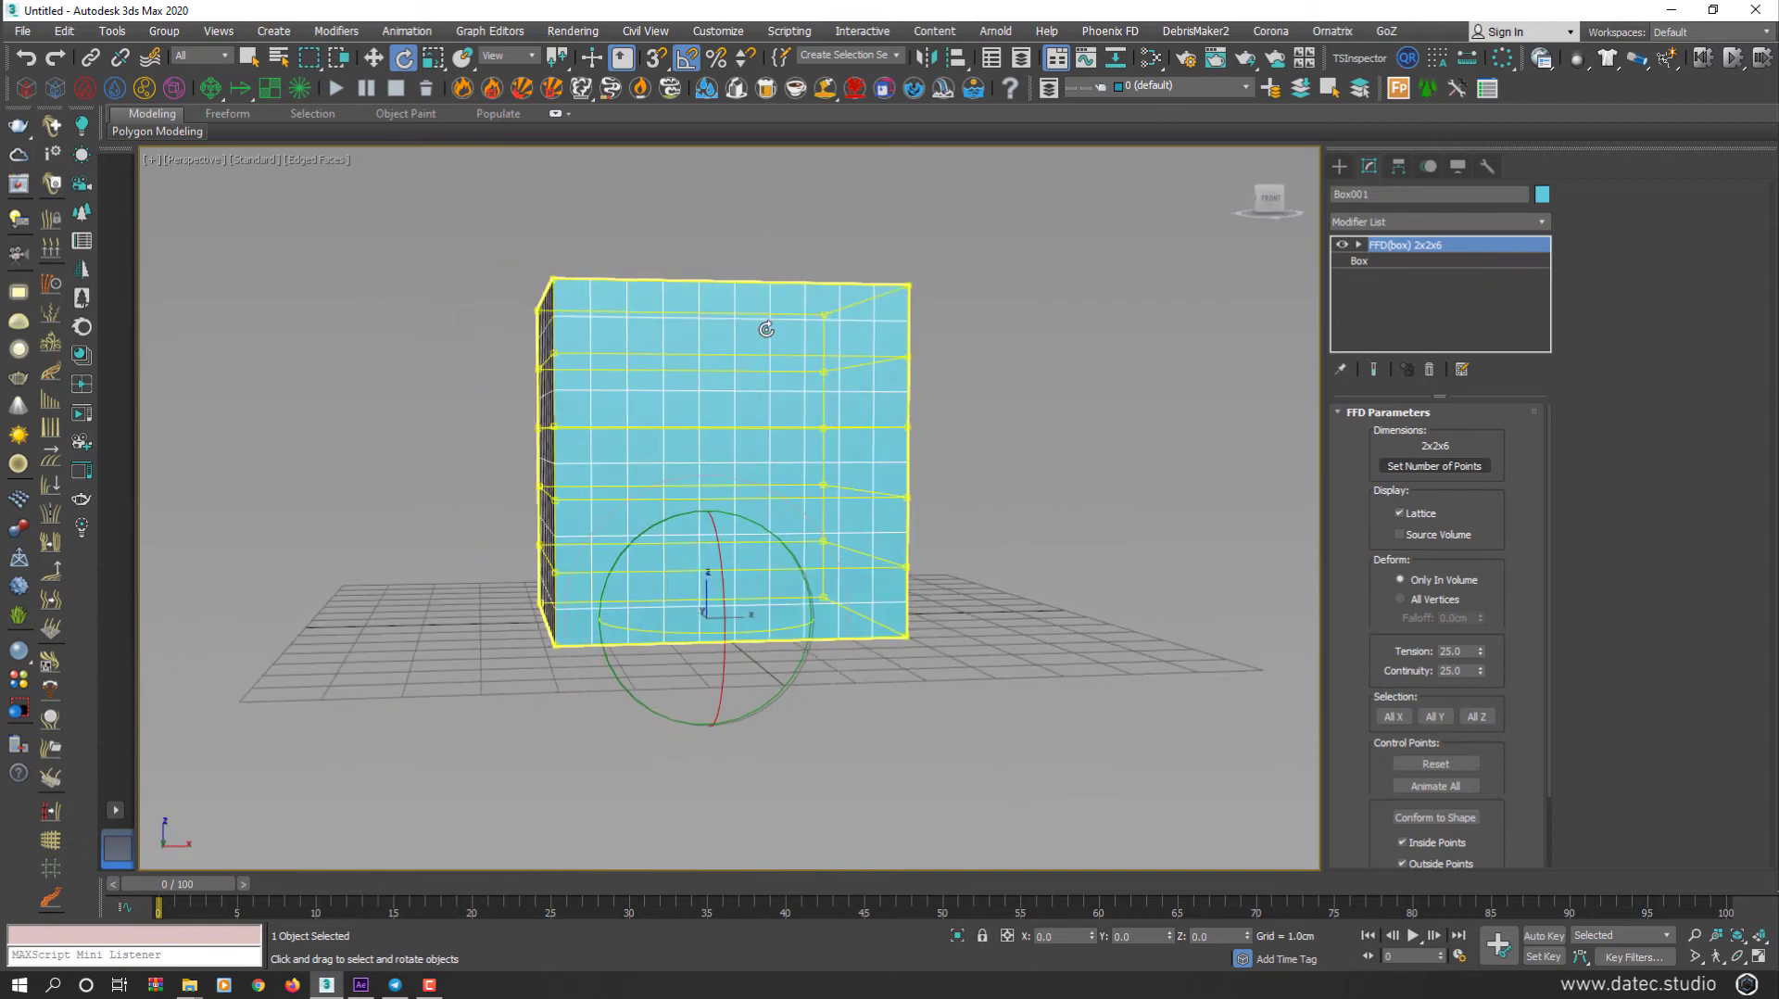
key("f")
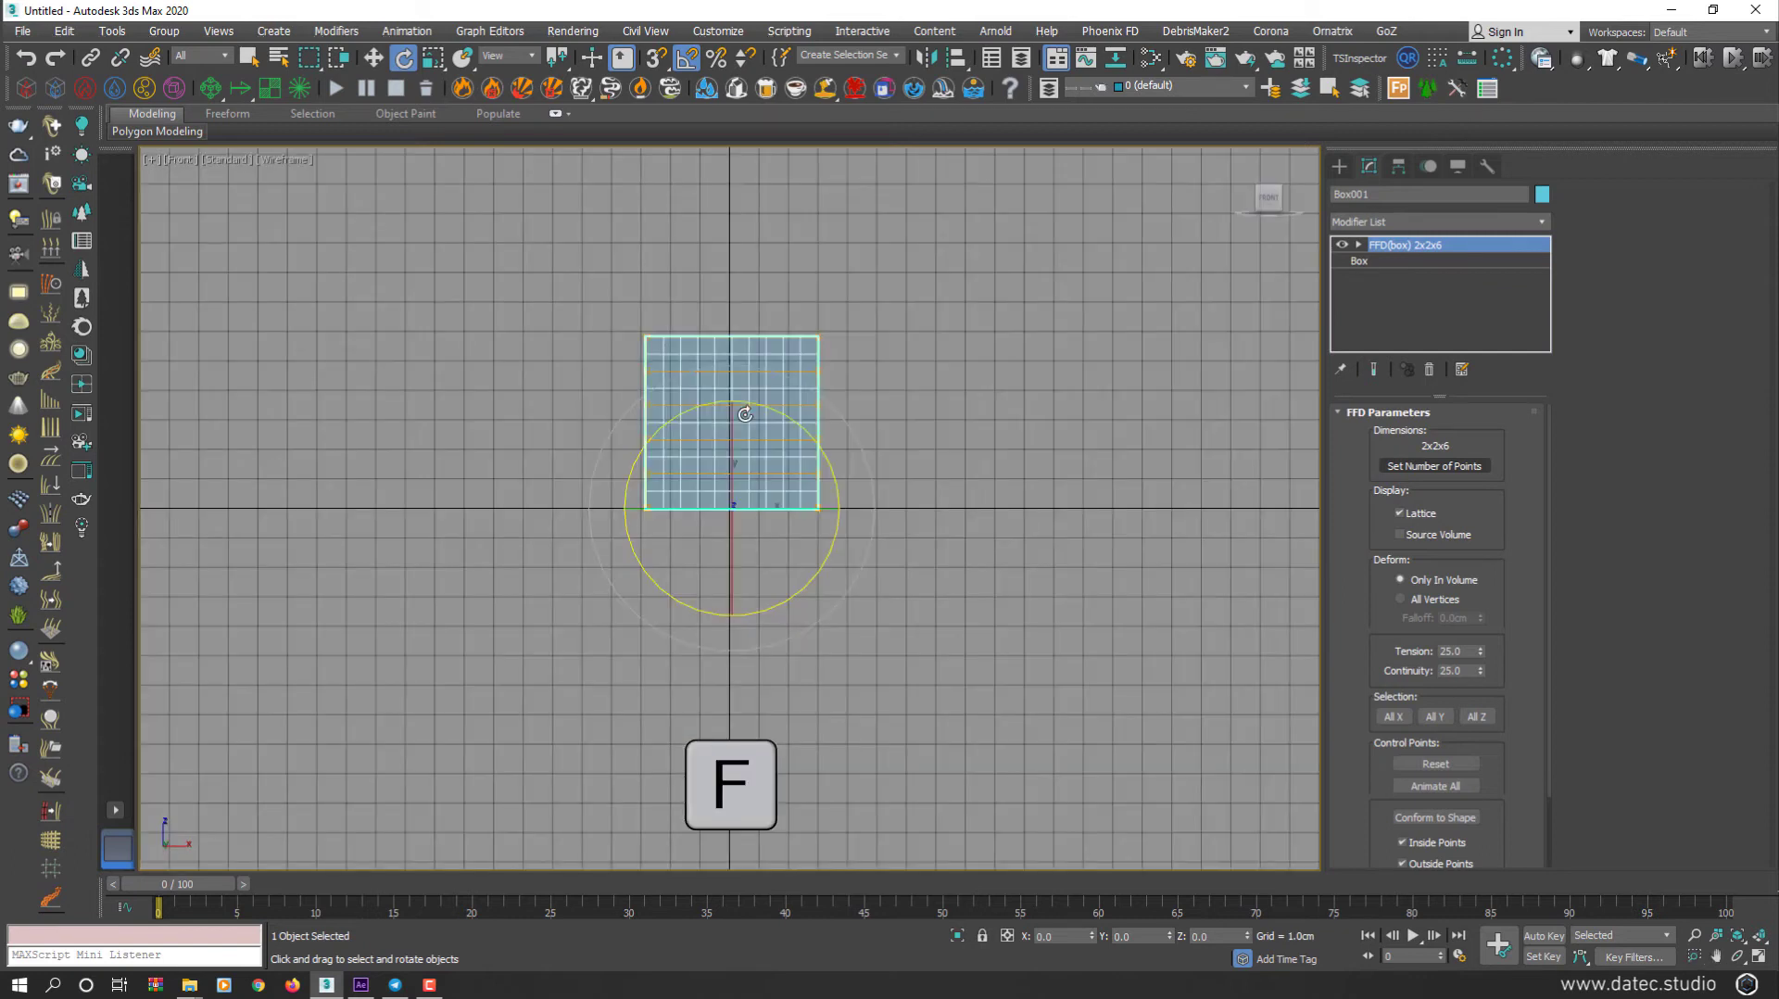
scroll(745, 414, "up", 5)
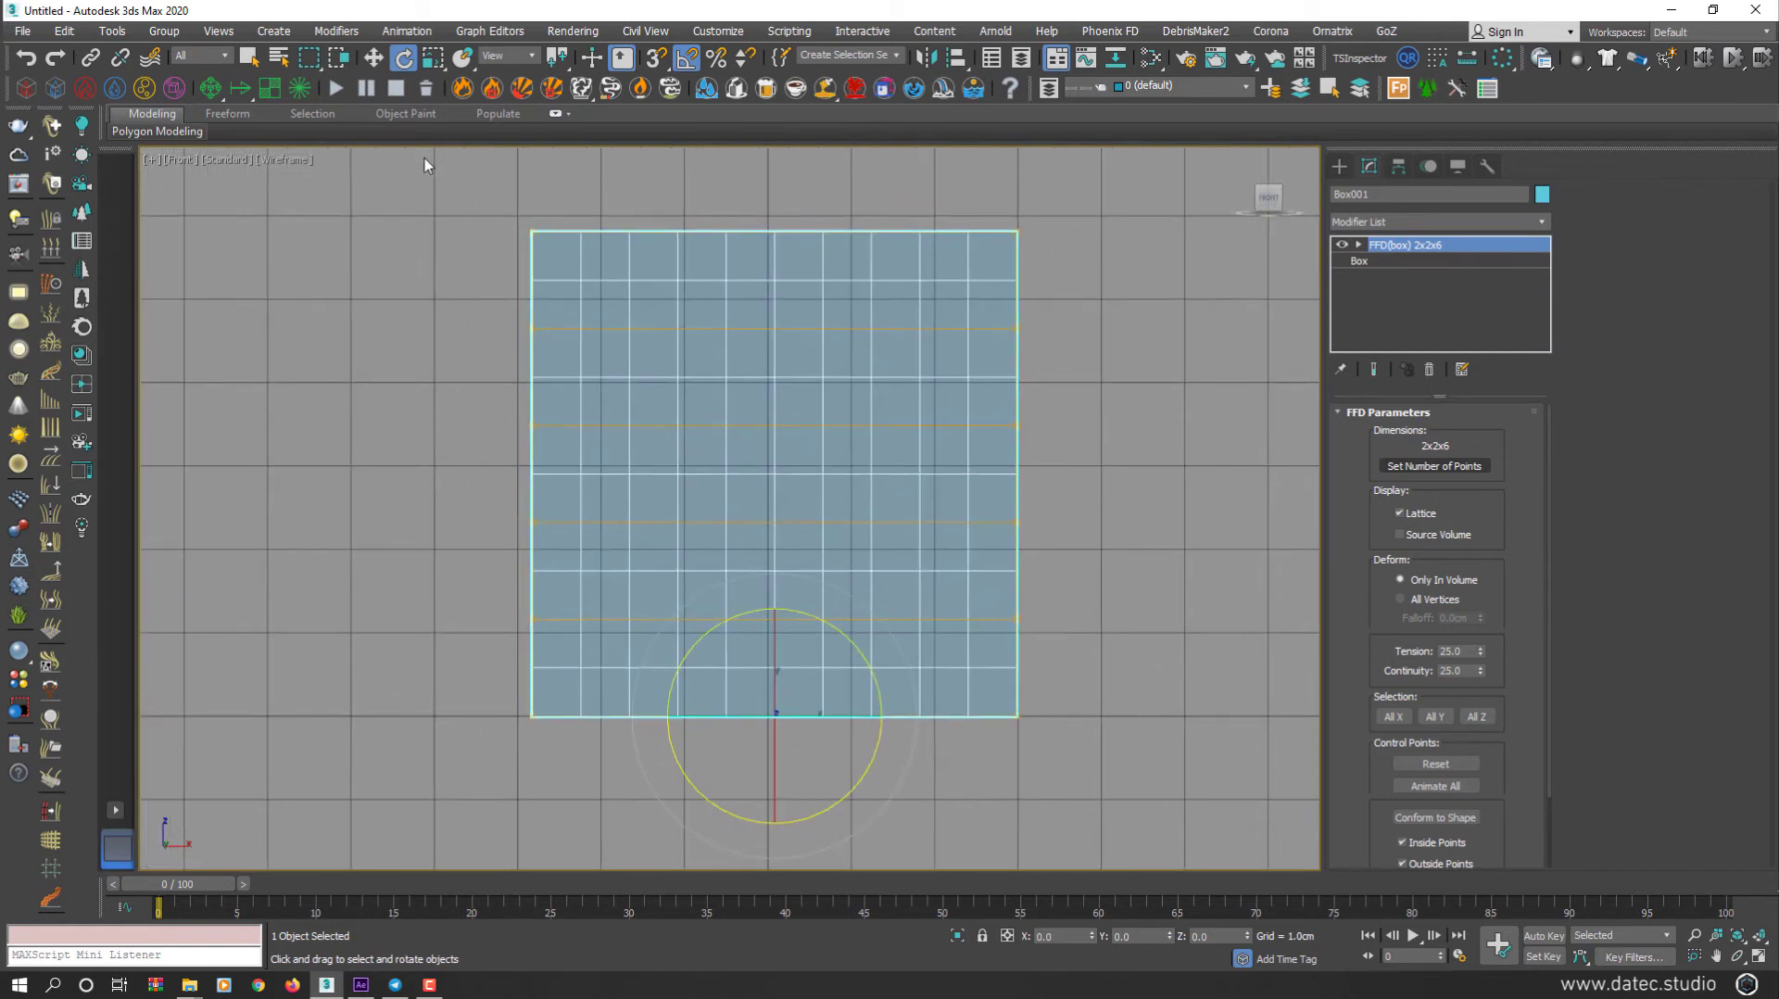
left_click(431, 63)
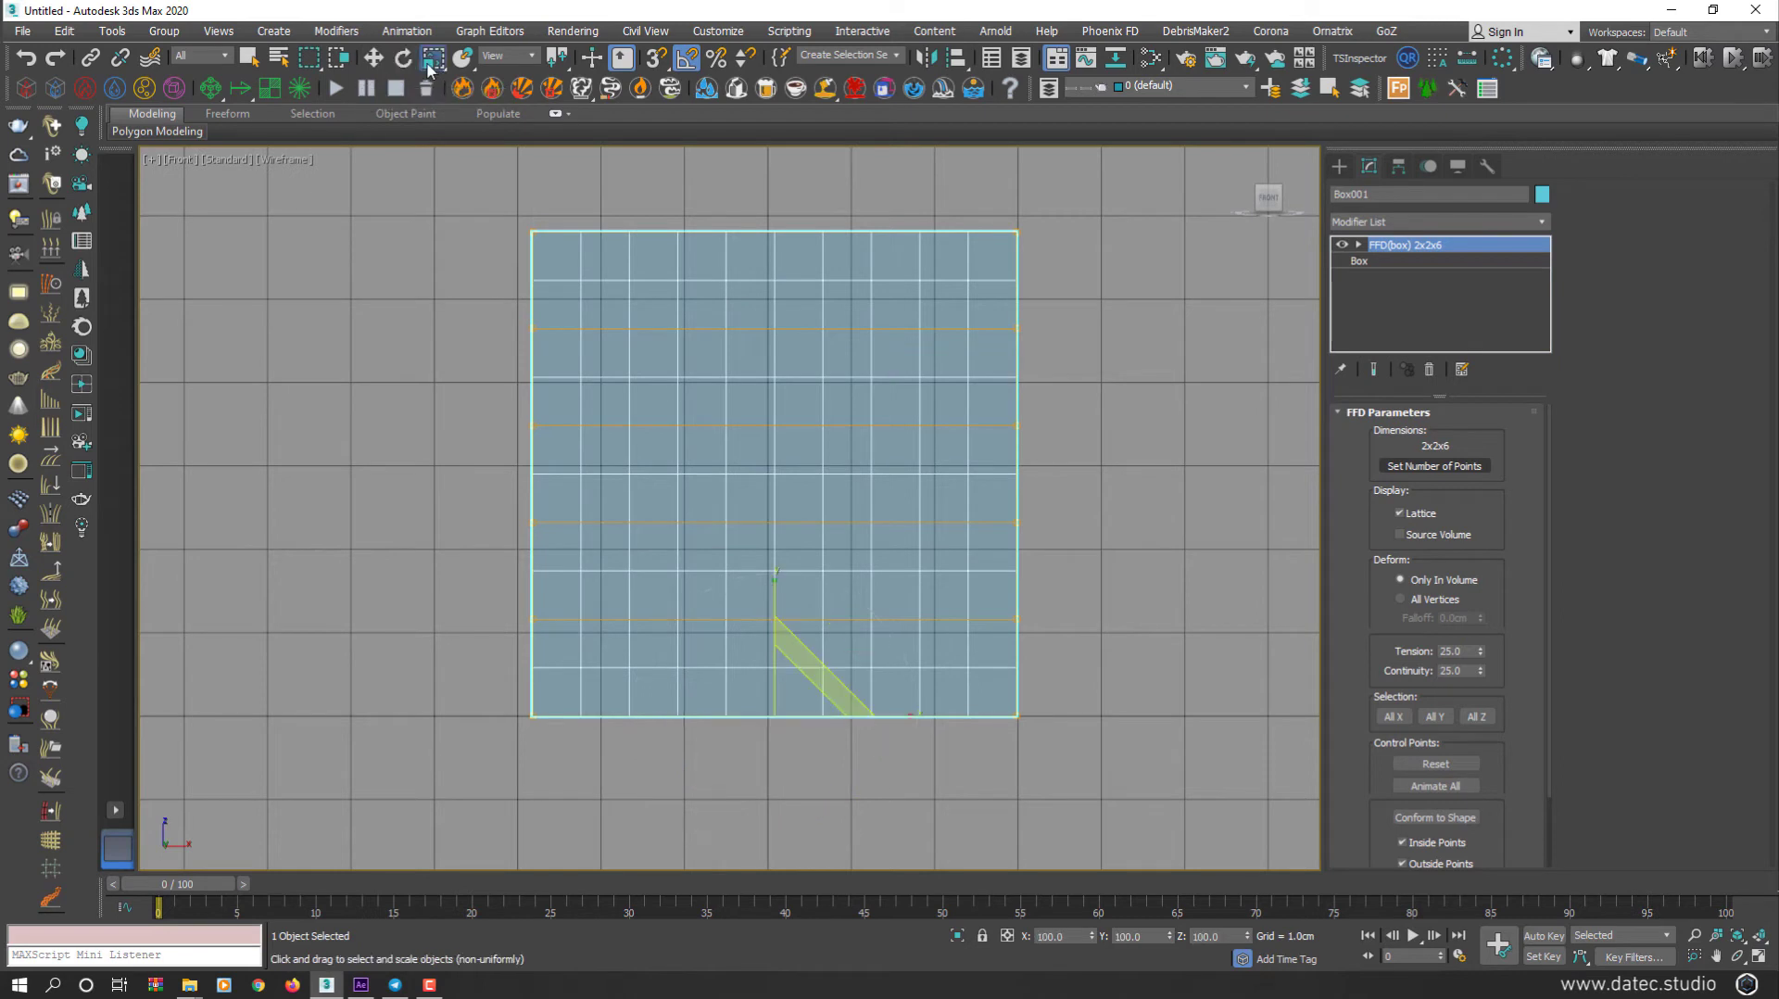
left_click(1359, 246)
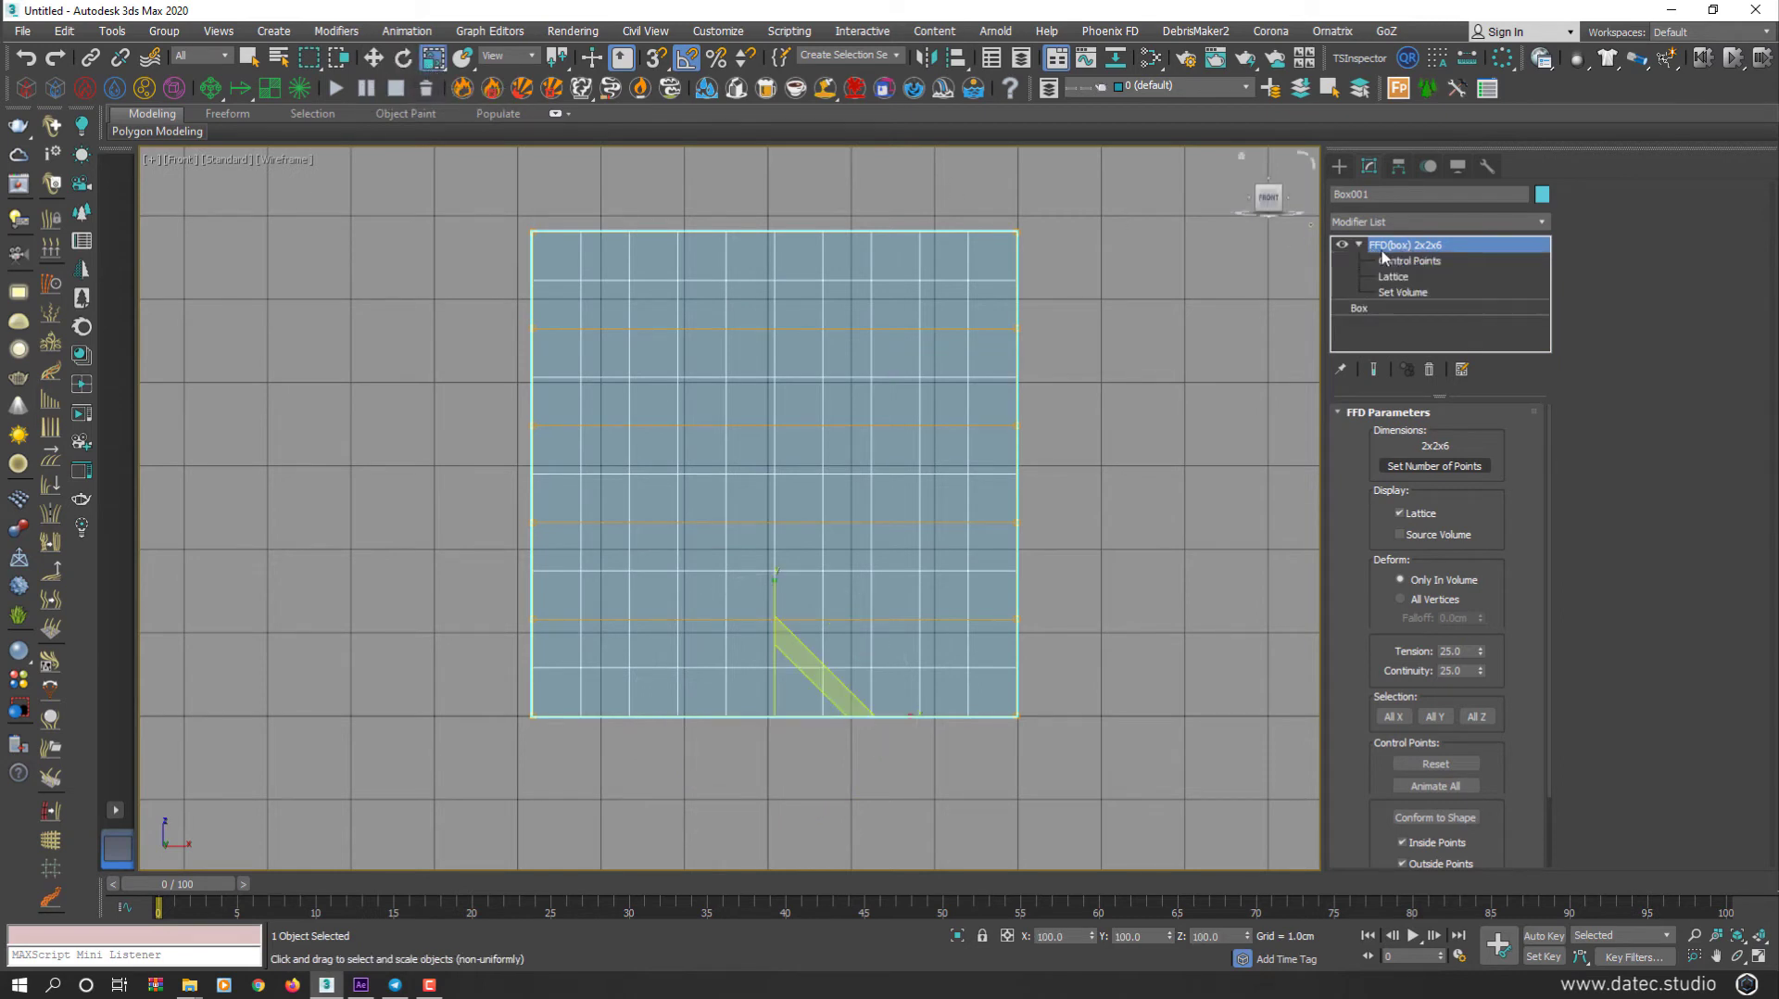
left_click(1403, 262)
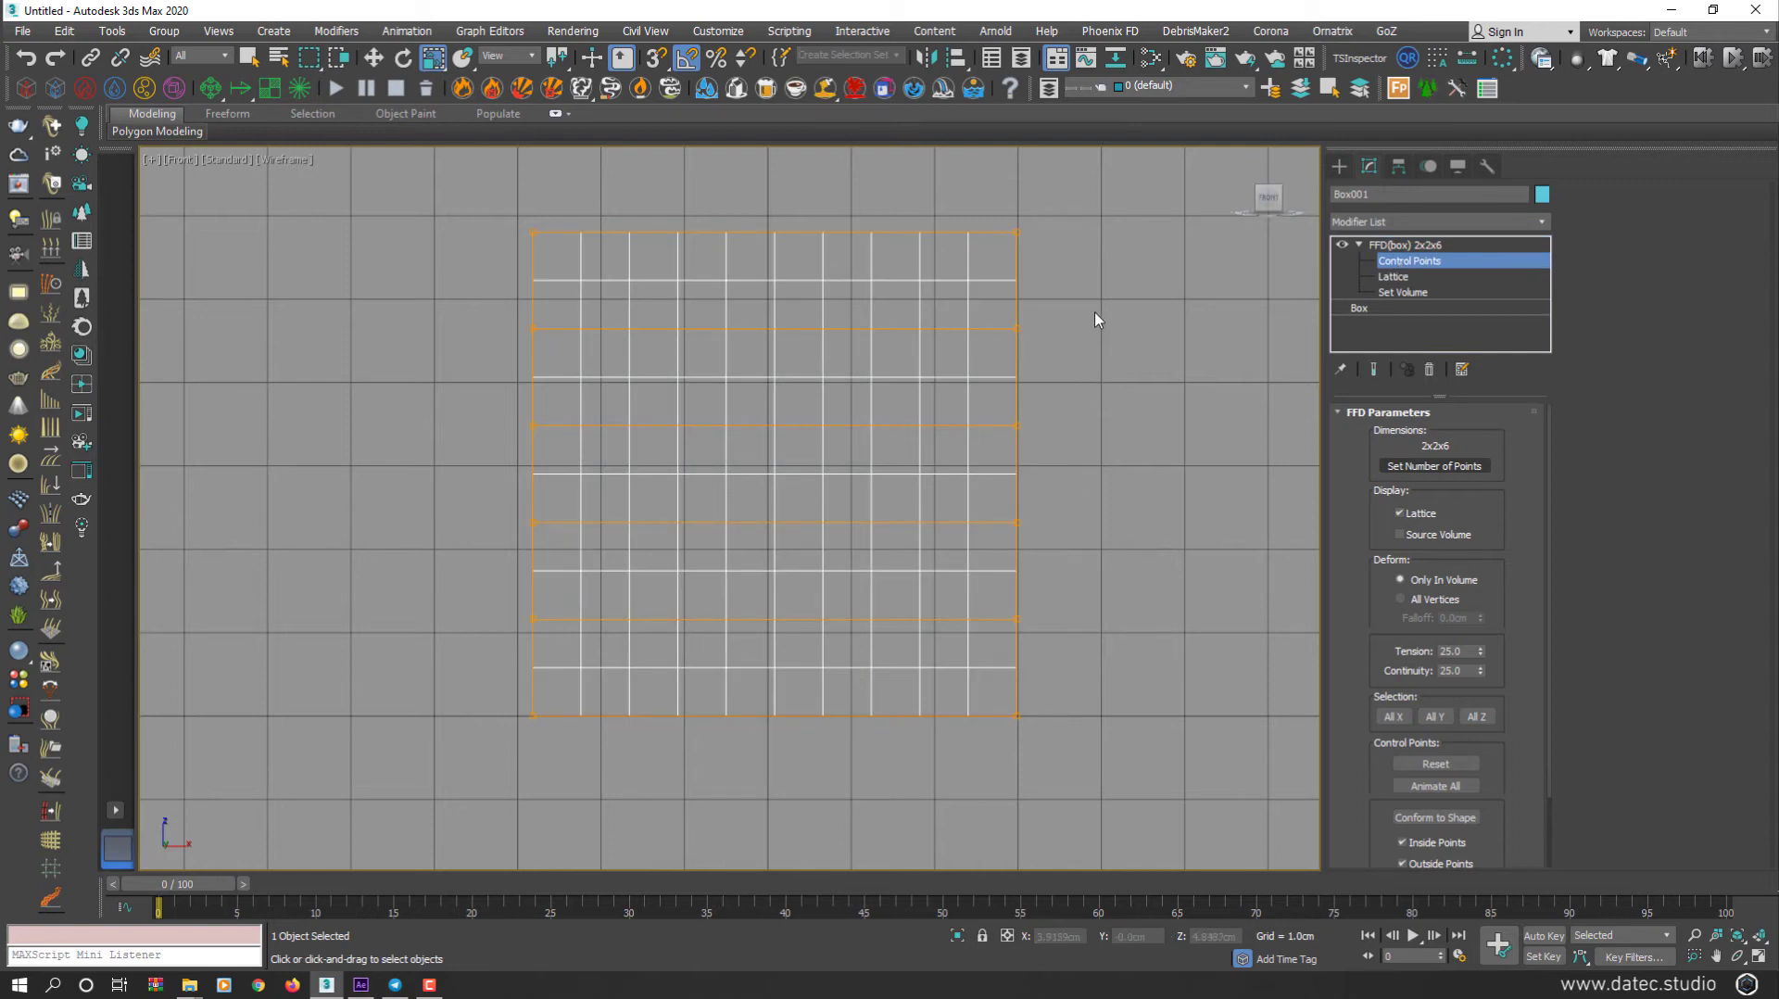
left_click_drag(1096, 319, 441, 655)
left_click_drag(795, 451, 793, 501)
Step: Select the two central rows of control points, scale them outward into a bulge, and return to the perspective view
left_click(954, 463)
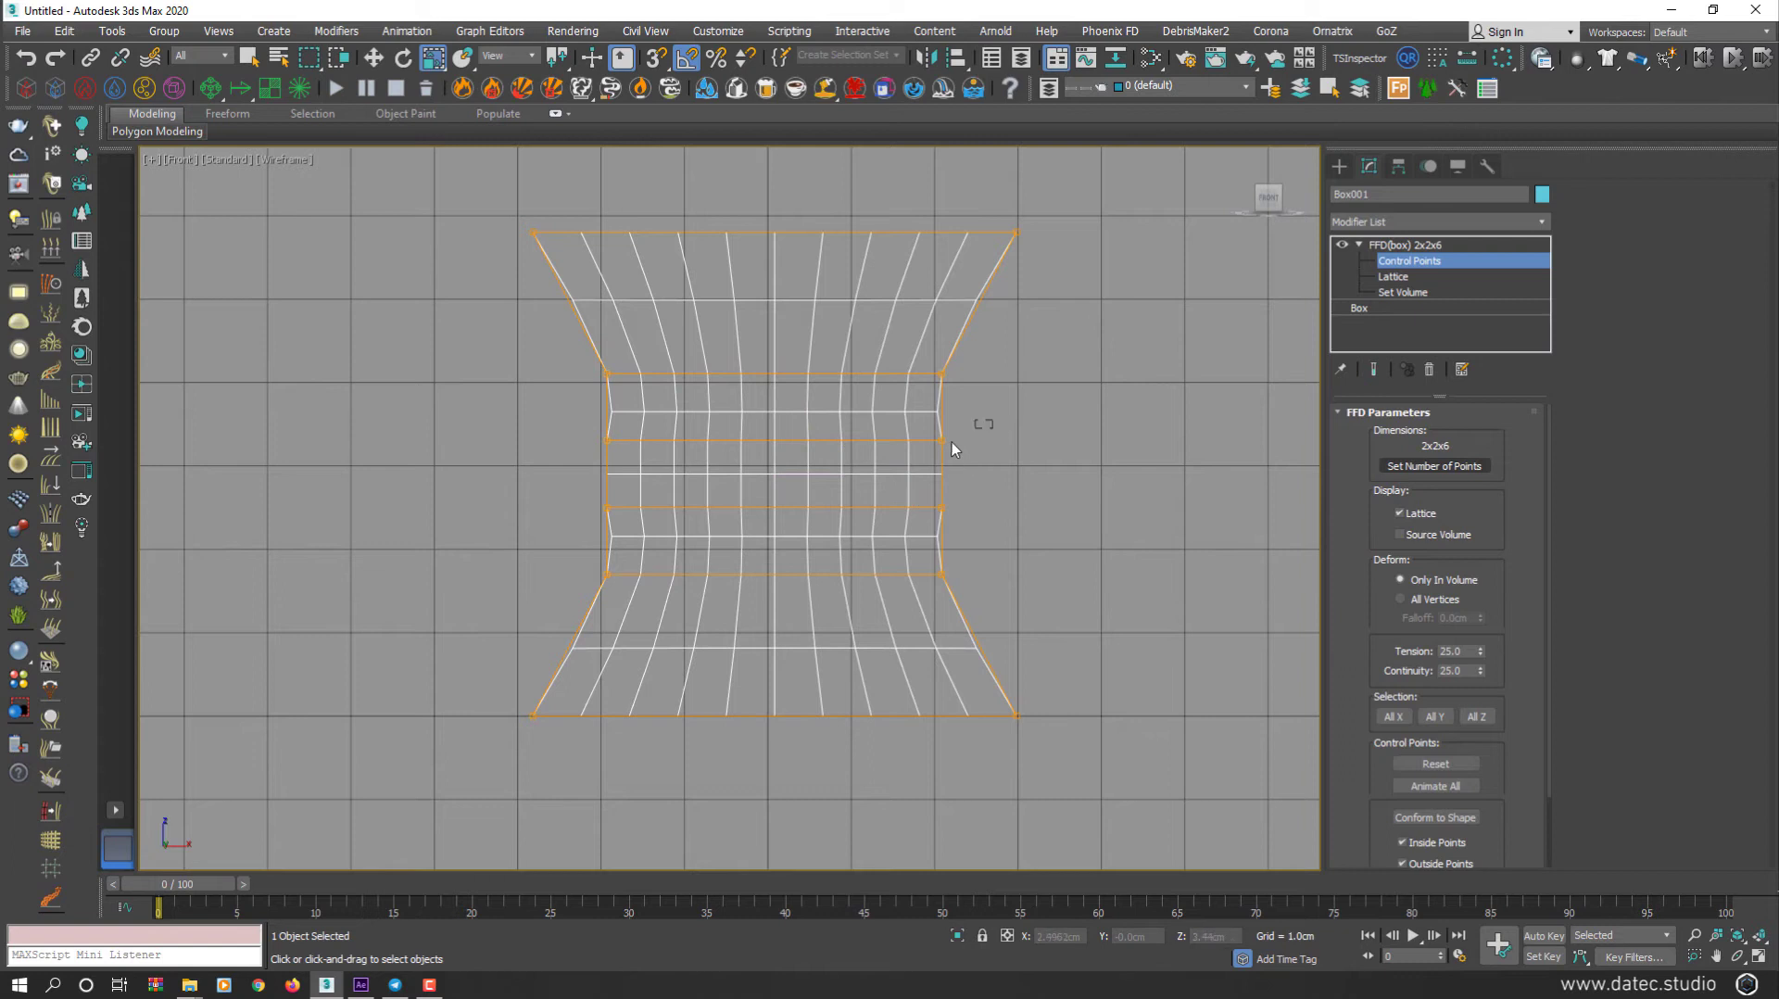
left_click_drag(633, 526, 558, 508)
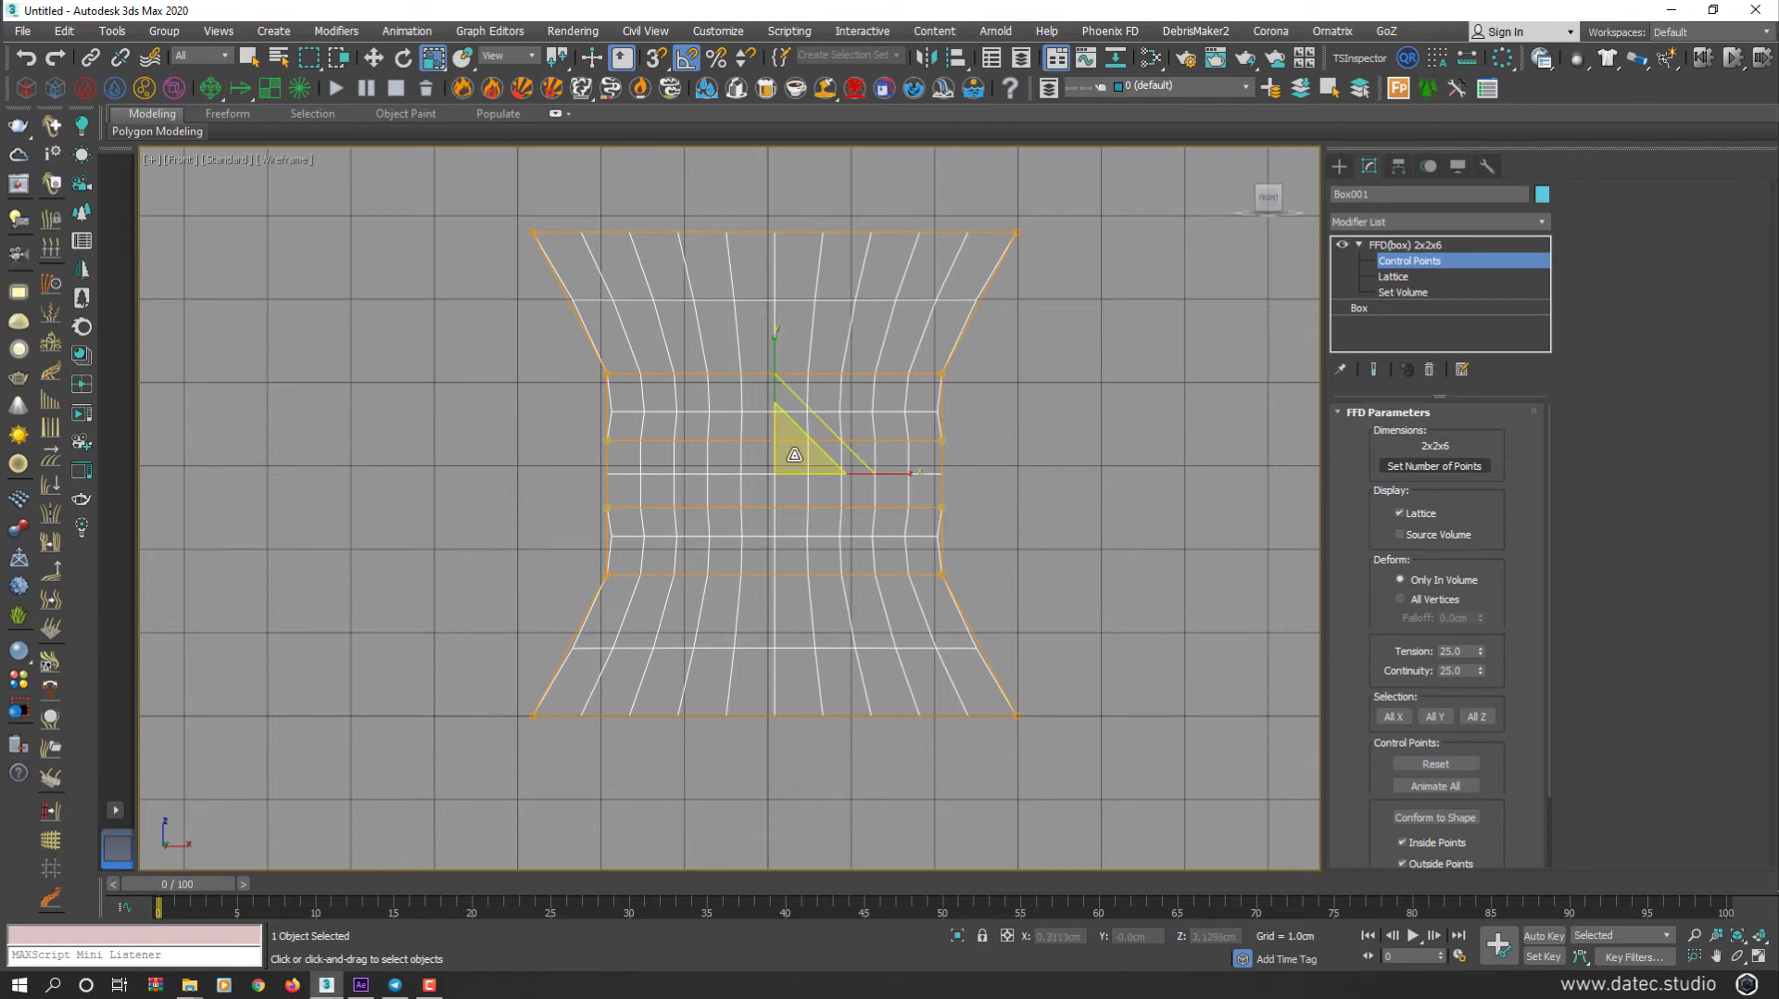
left_click_drag(794, 456, 814, 389)
key("p")
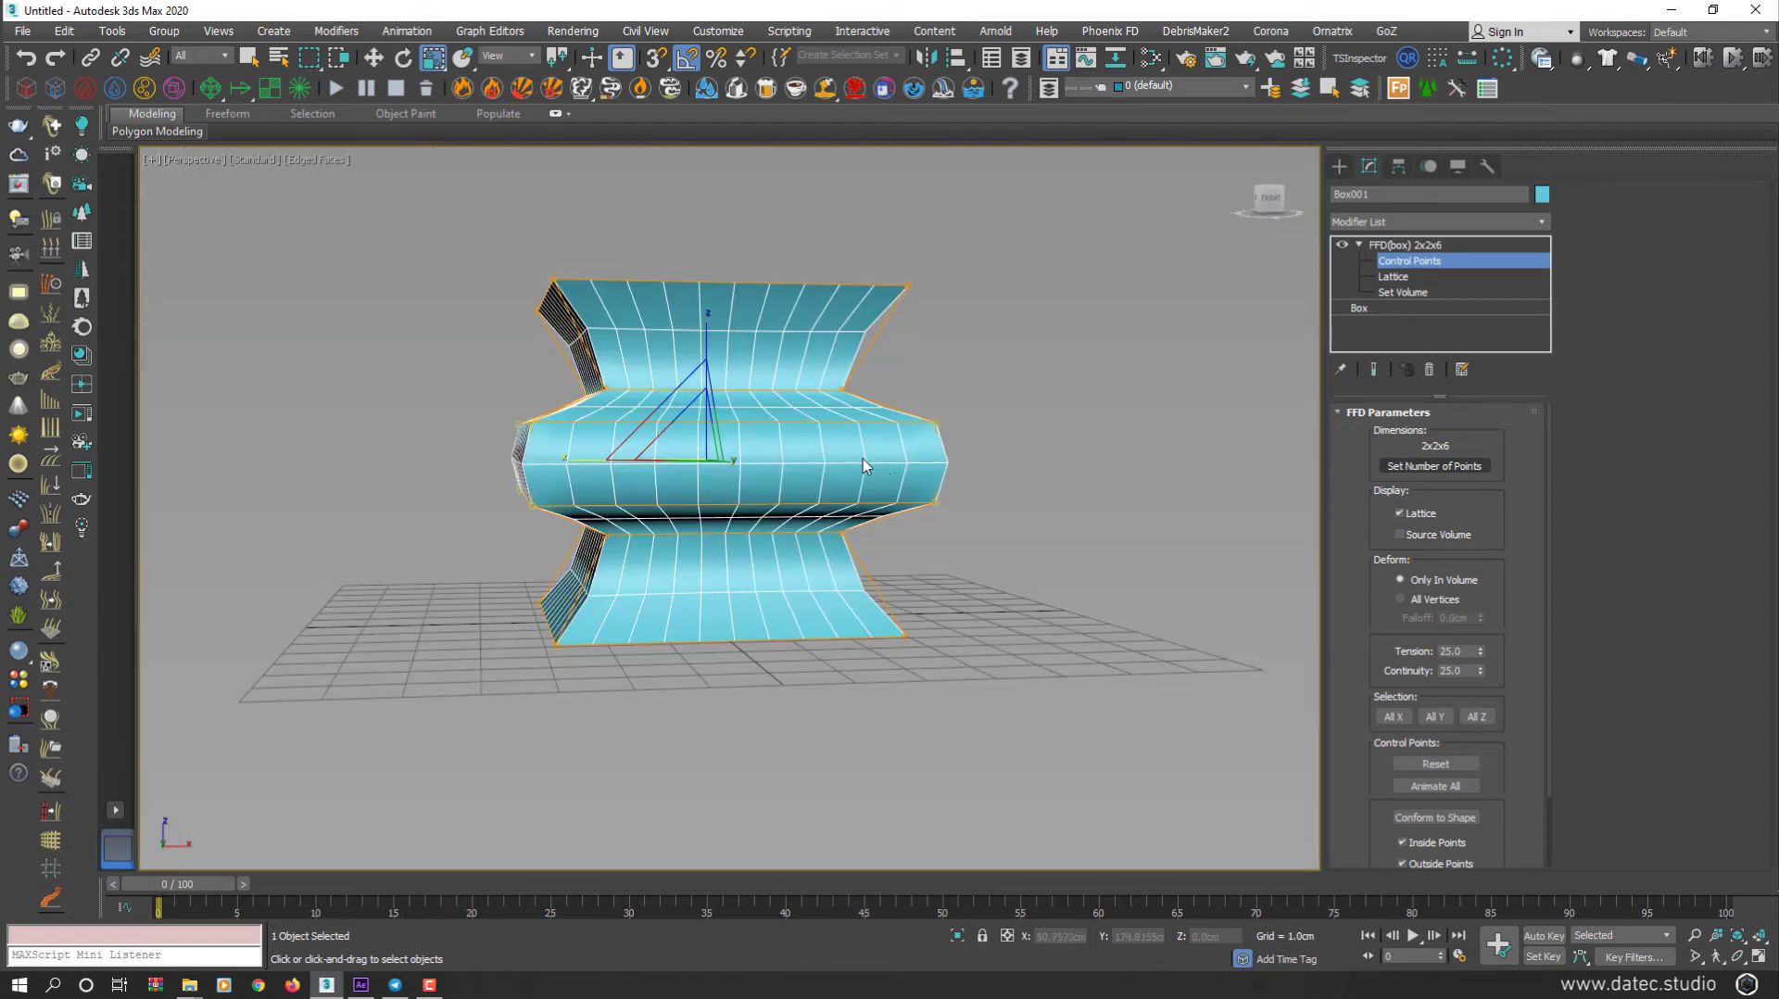
middle_click_drag(876, 474, 998, 504, "alt")
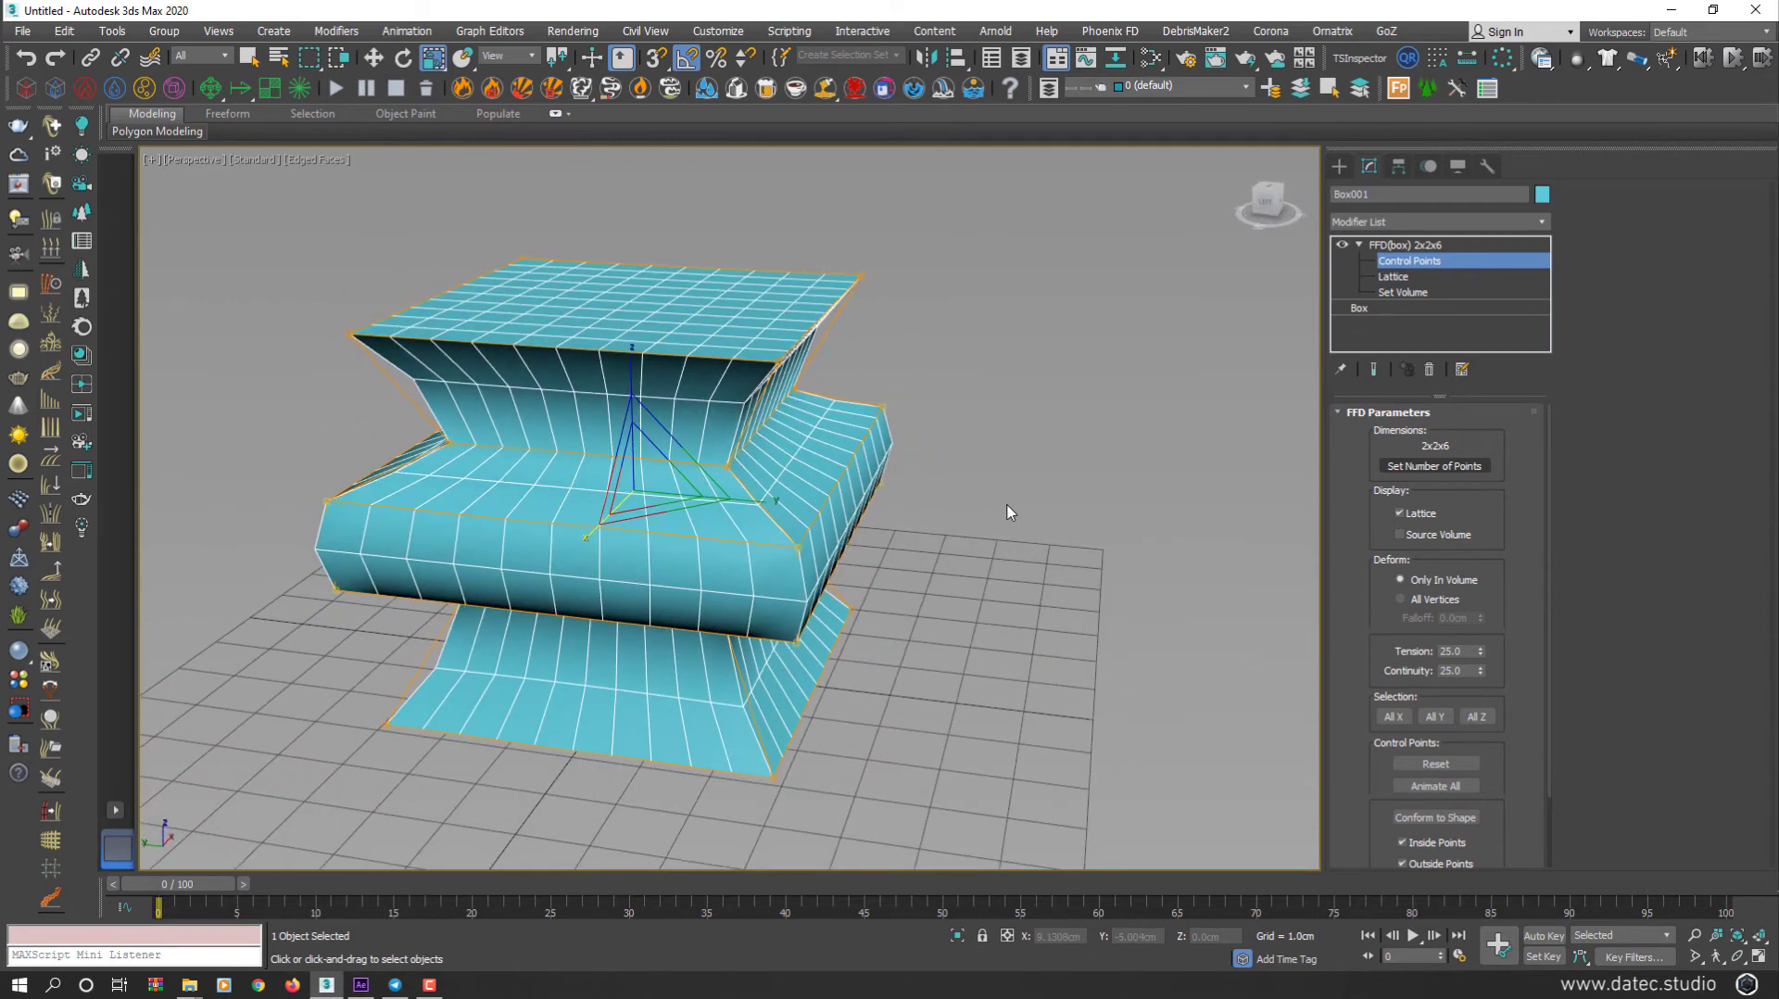
Step: Delete the cube with its FFD(box) modifier and create a tall cylinder of about 2.36 cm radius at the grid's centre
left_click(1429, 368)
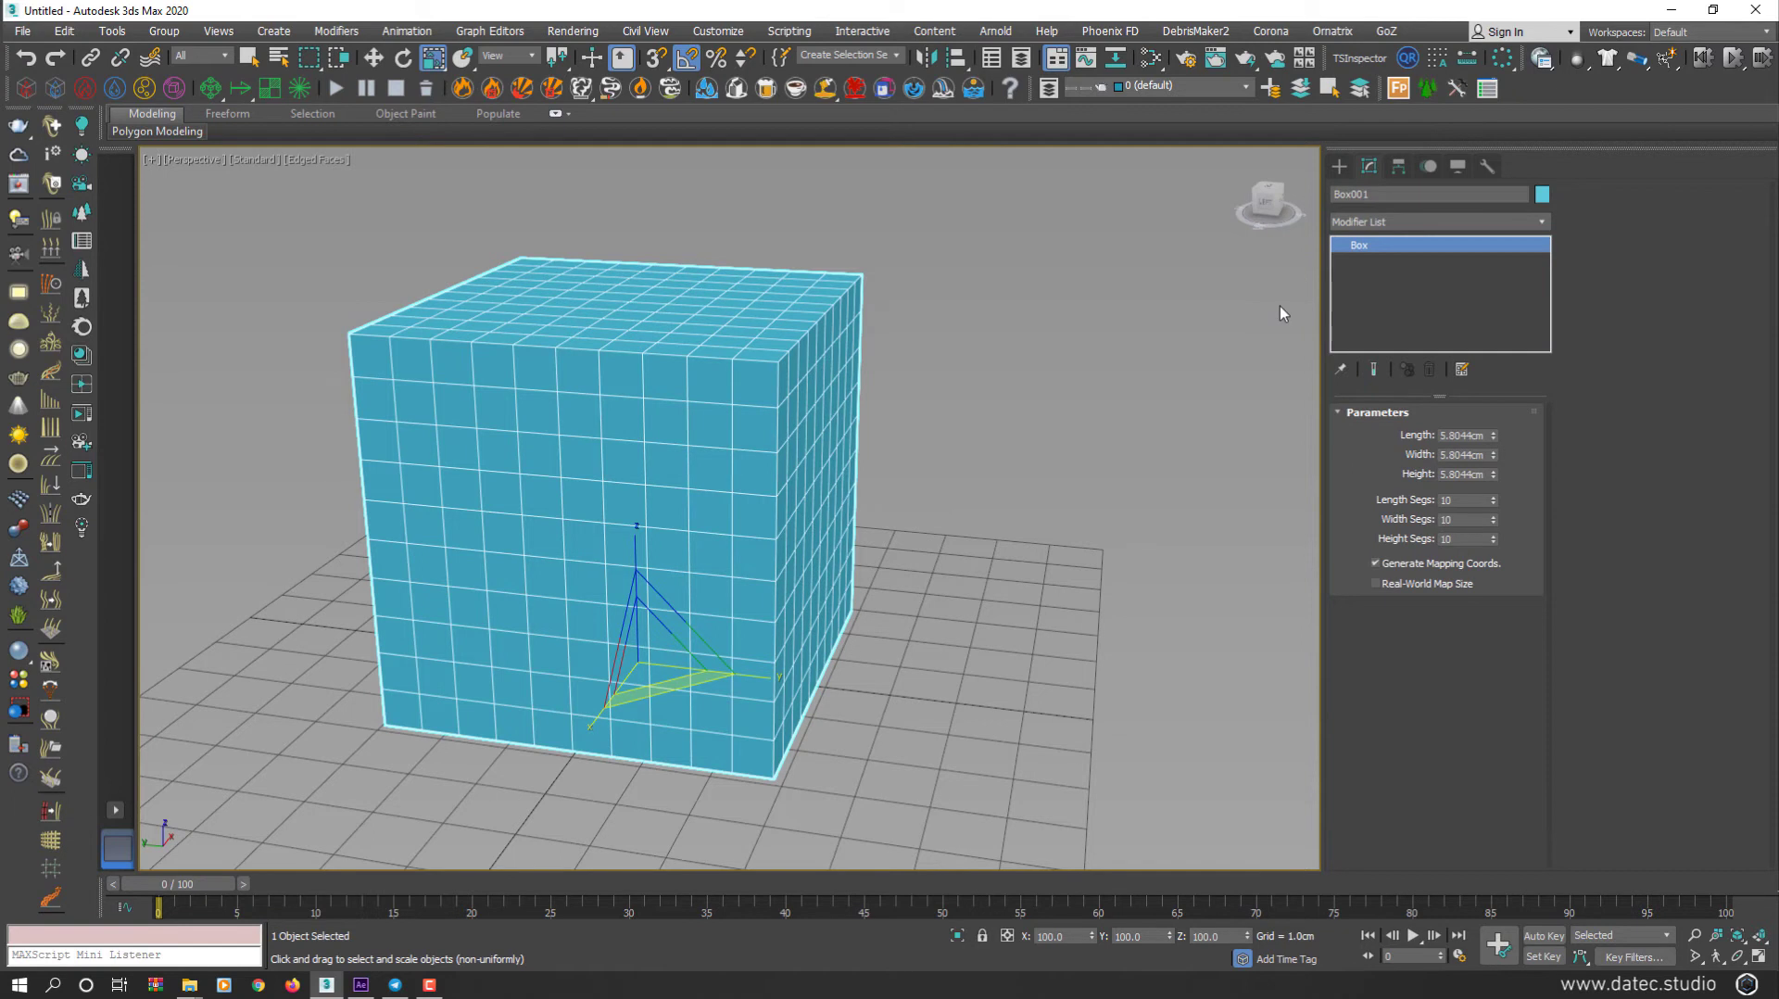
key("Delete")
left_click(1338, 166)
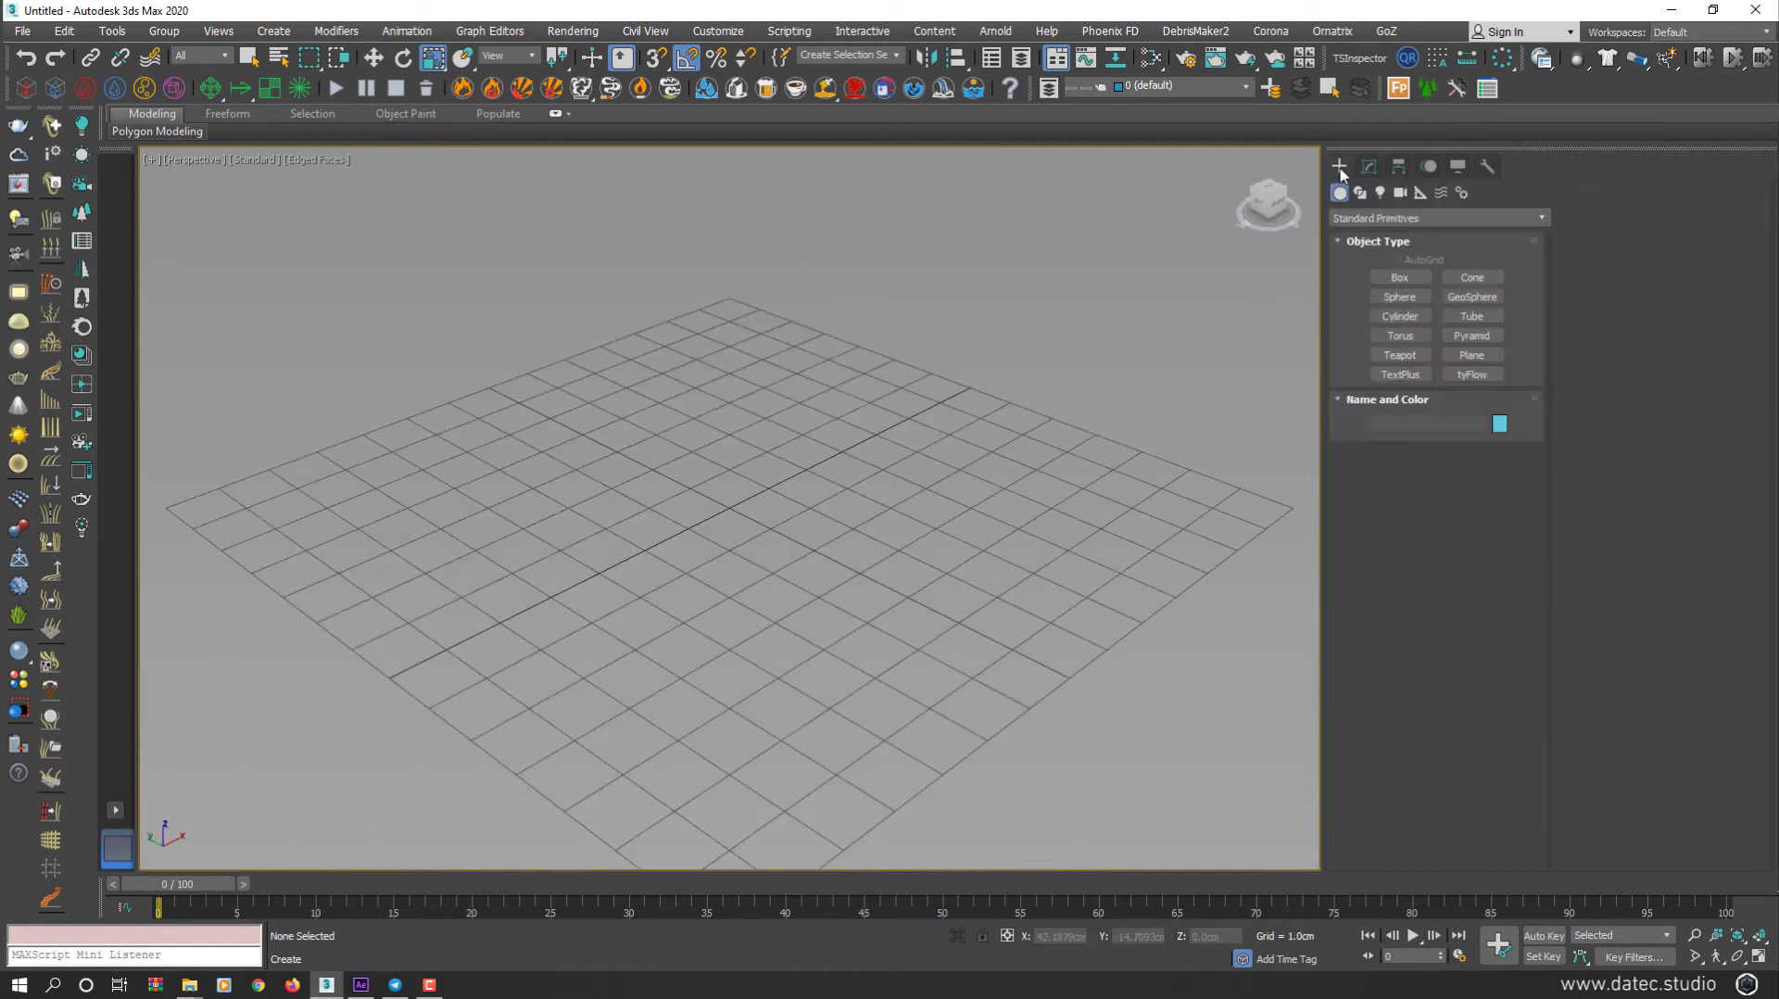
left_click(1398, 316)
left_click_drag(734, 507, 875, 523)
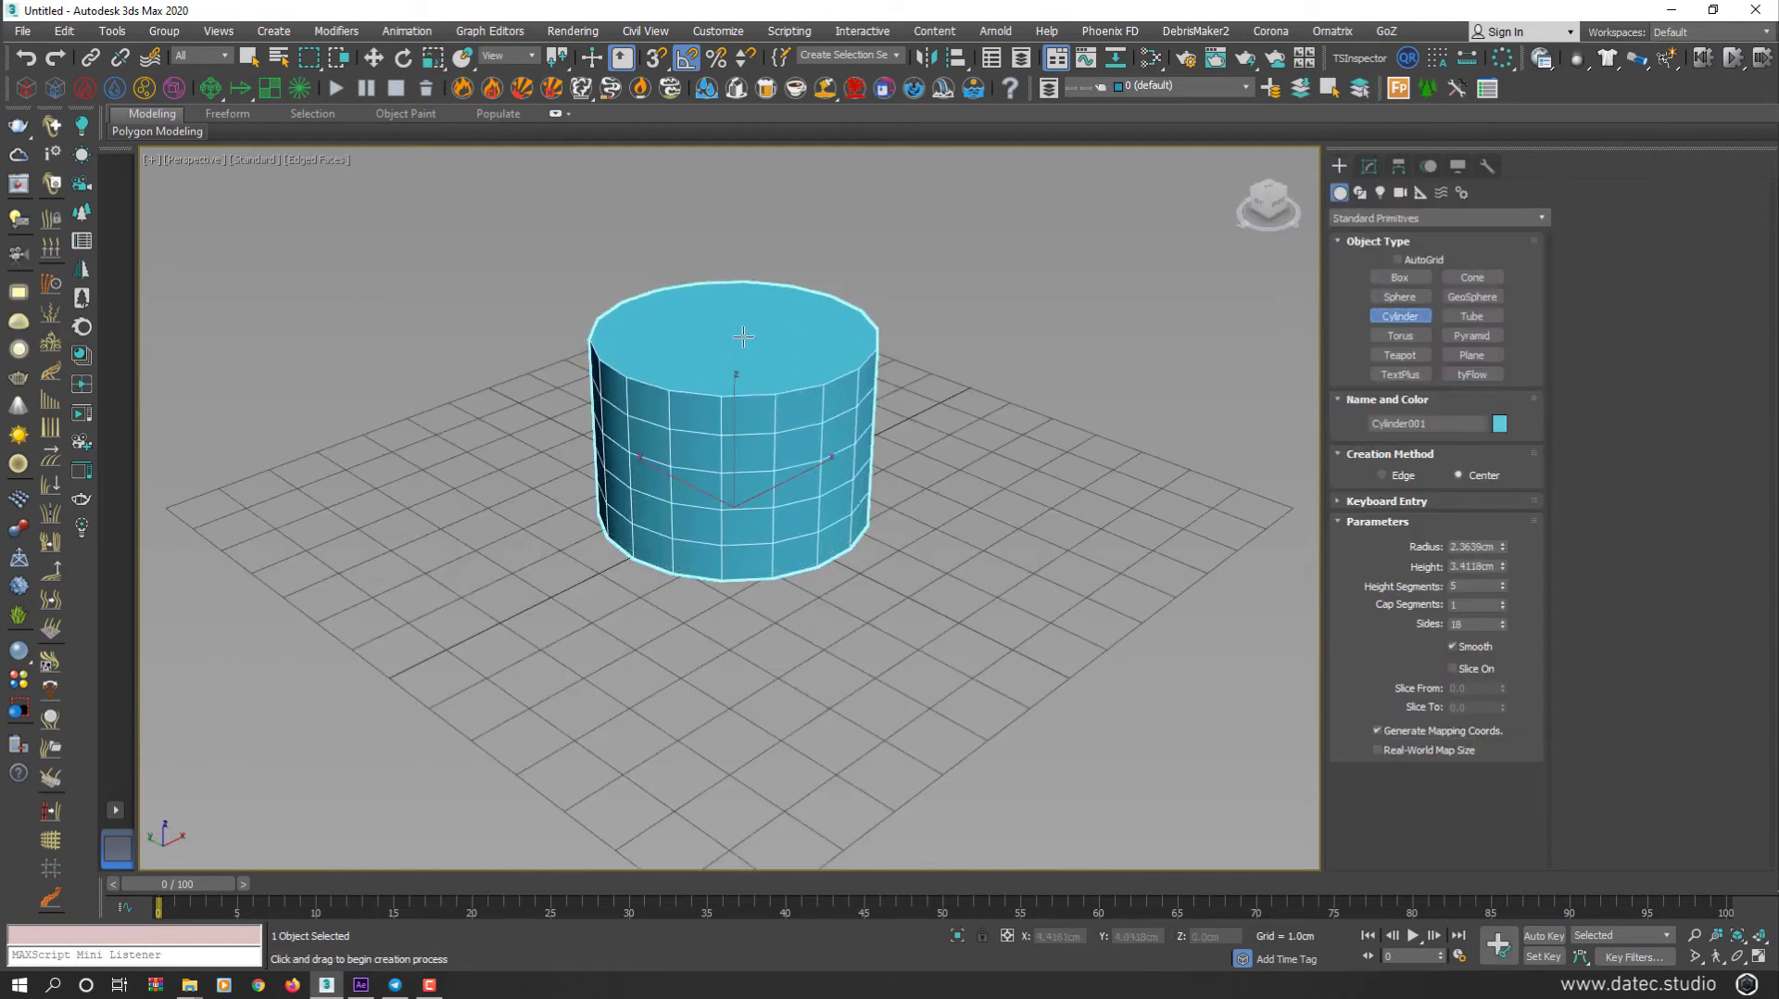
left_click(786, 287)
key("r")
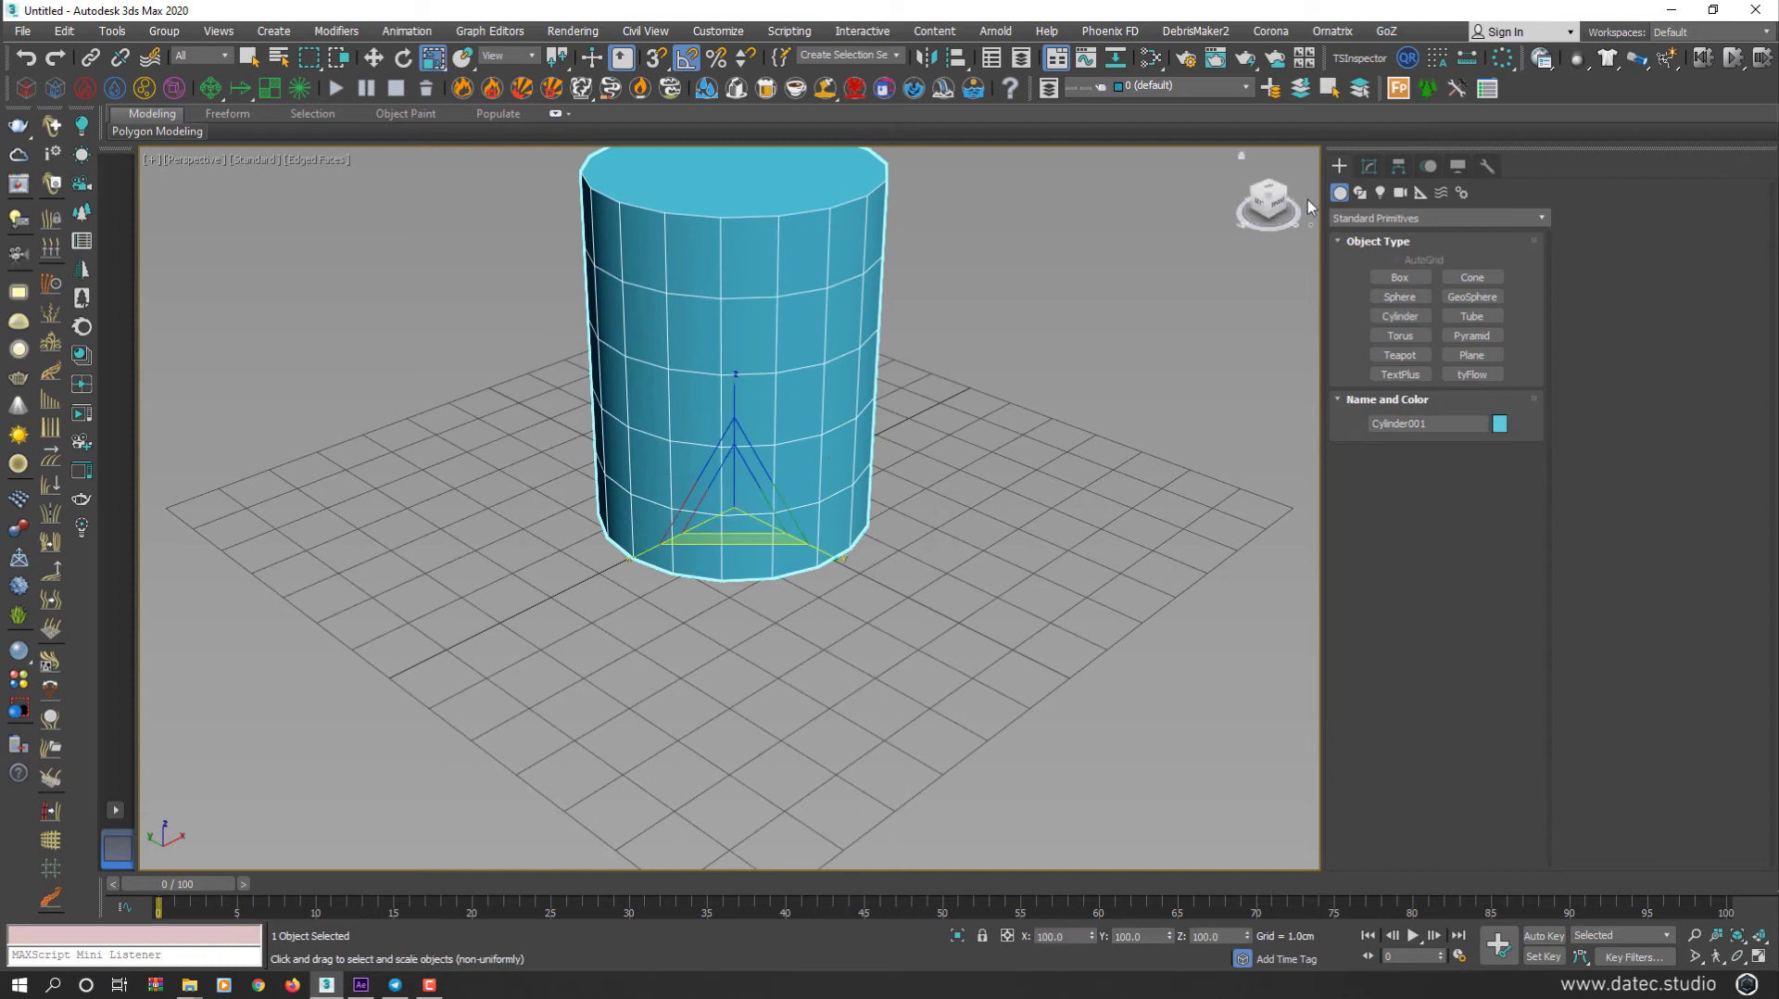
Step: Add an FFD(box) modifier to the cylinder and examine how its lattice surrounds the round shape
left_click(1368, 166)
left_click(1382, 223)
key("f")
key("f")
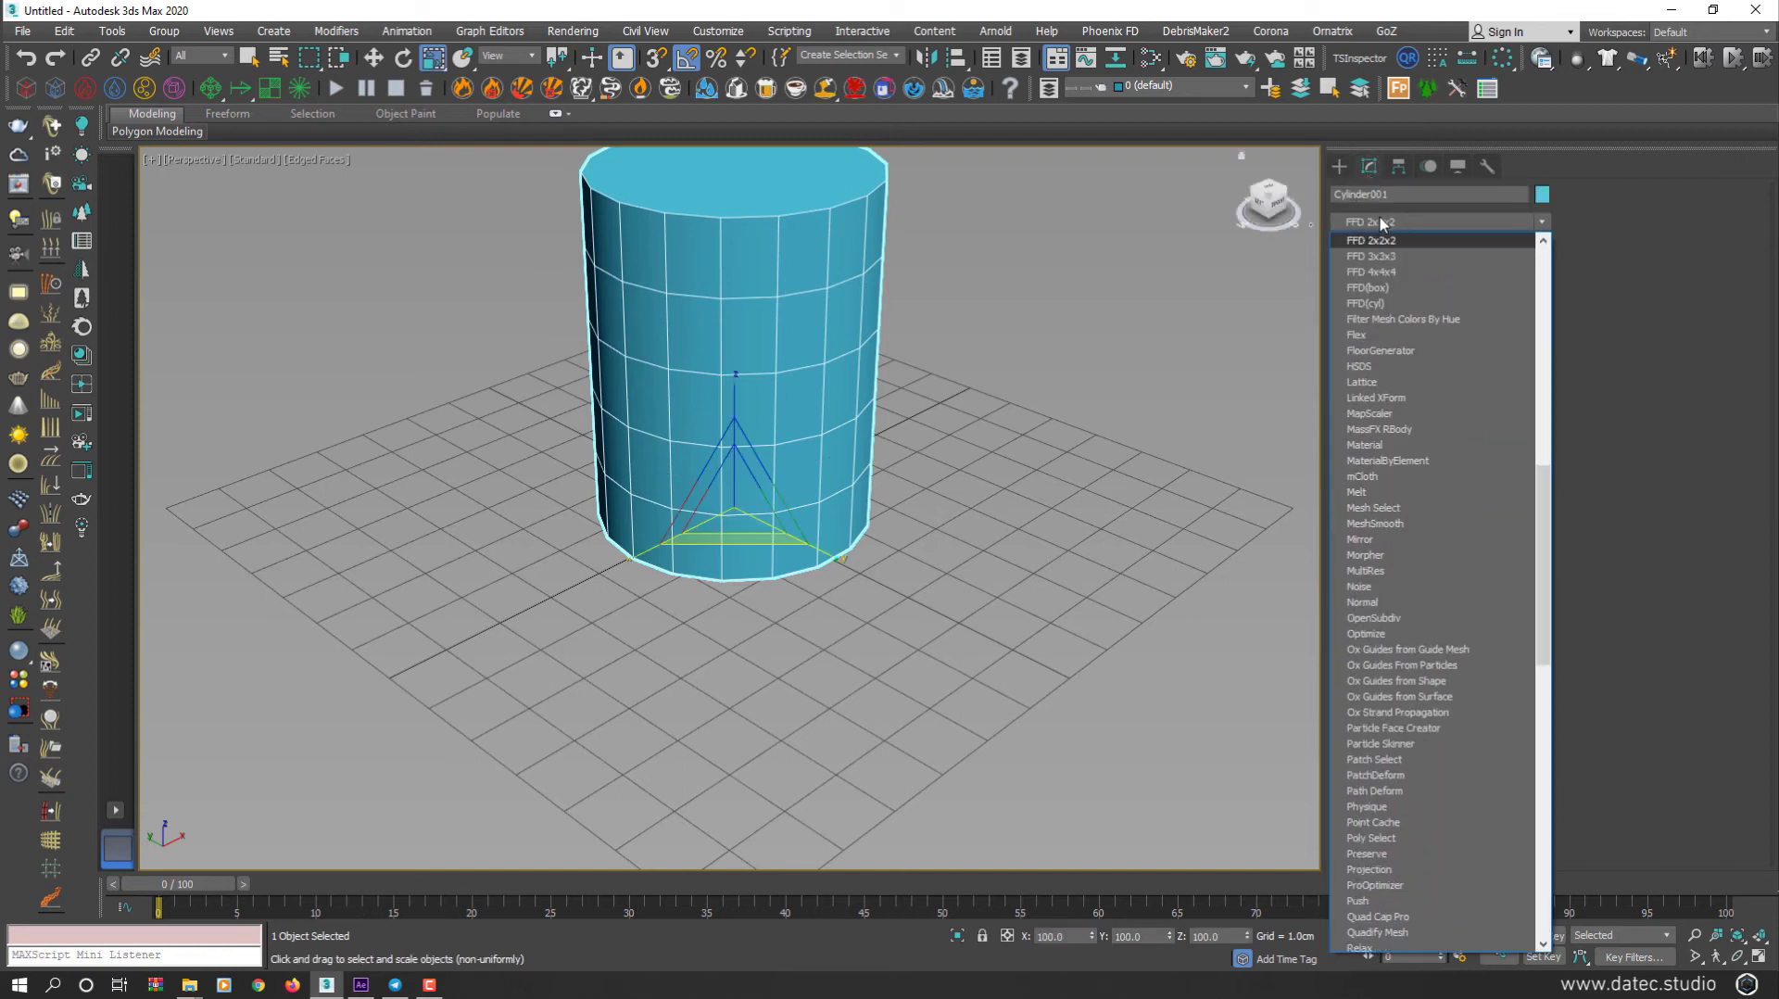
left_click(1403, 287)
mouse_move(889, 381)
middle_mouse_down("alt")
mouse_move(876, 501)
mouse_move(799, 526)
mouse_move(788, 598)
middle_mouse_up("alt")
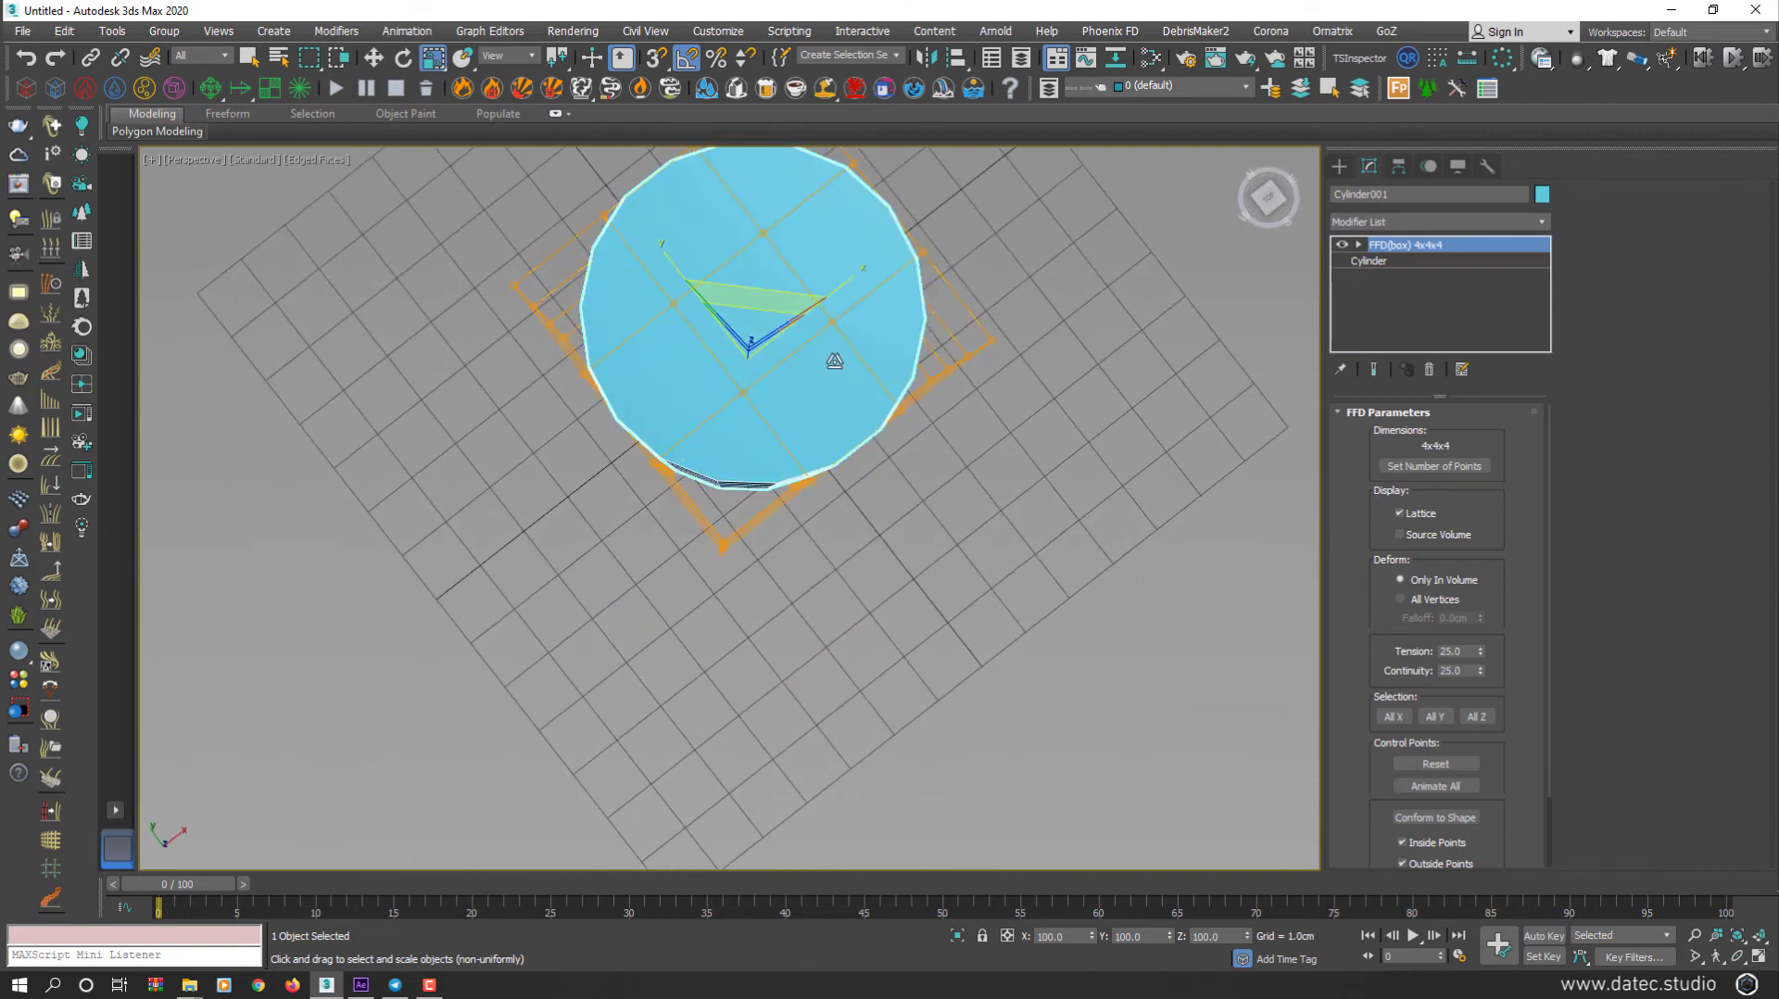
middle_click_drag(834, 359, 885, 201, "alt")
middle_click_drag(891, 272, 937, 428, "alt")
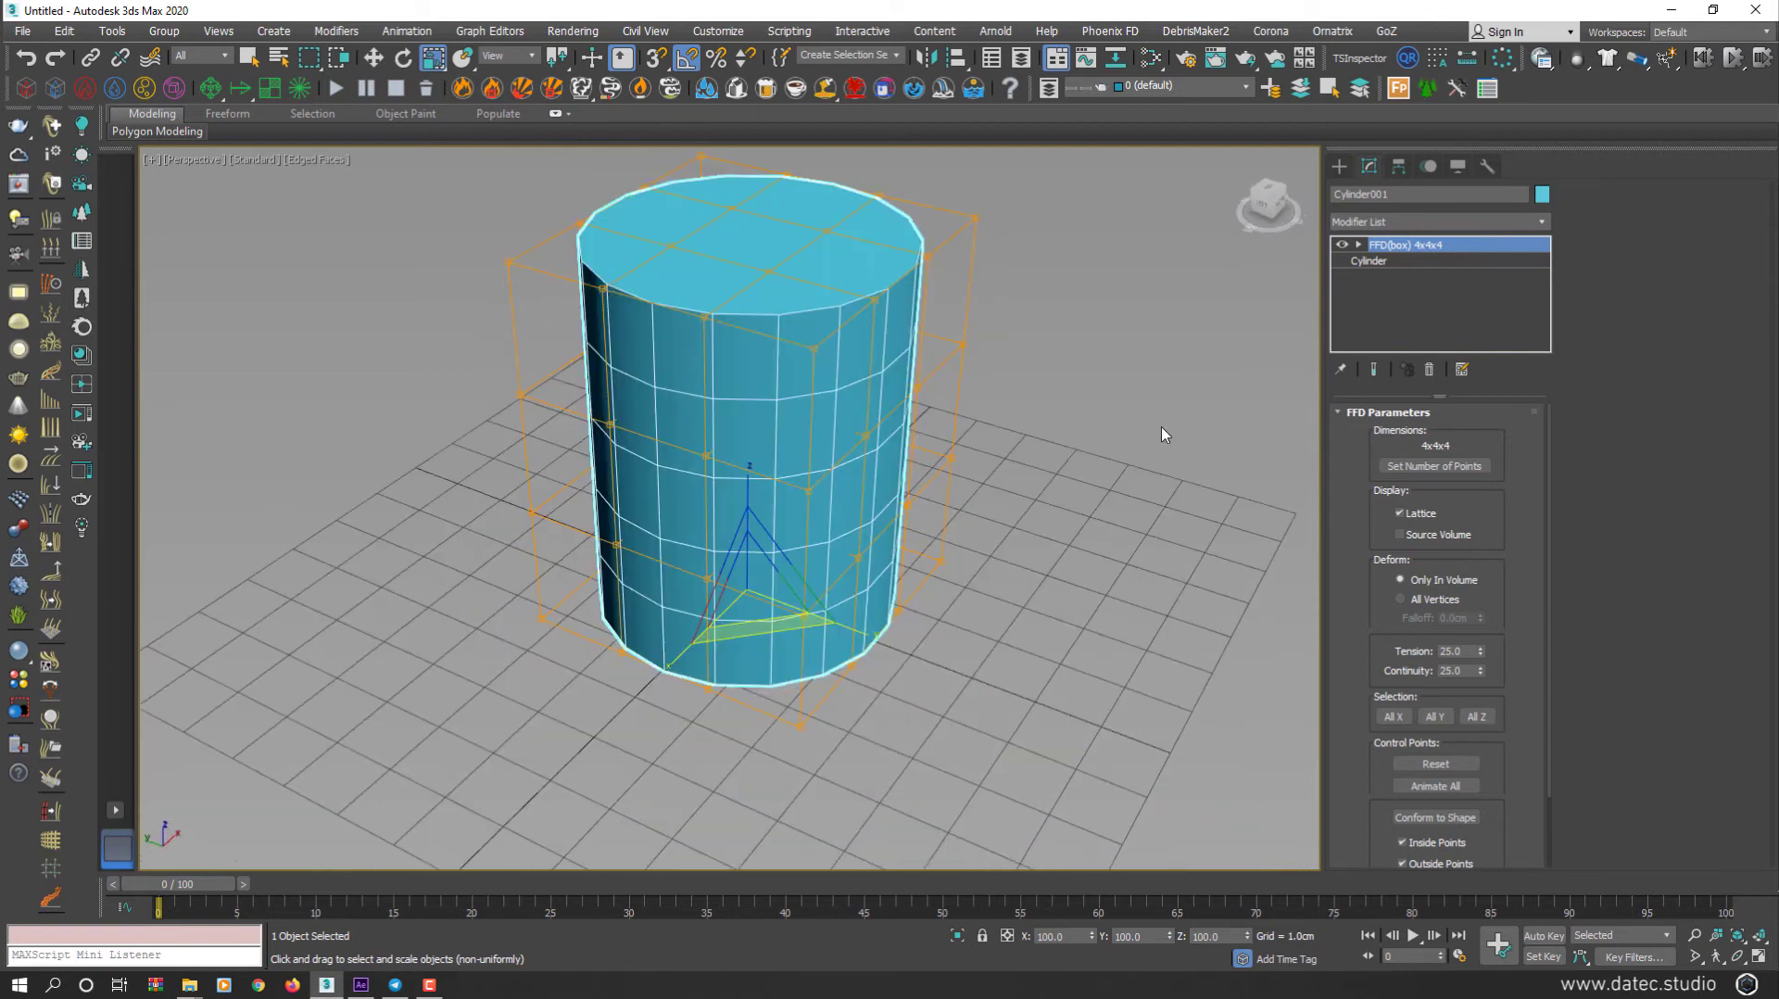
Step: Replace the cylinder's FFD(box) modifier with an FFD(cyl) modifier
left_click(1429, 371)
left_click(1400, 222)
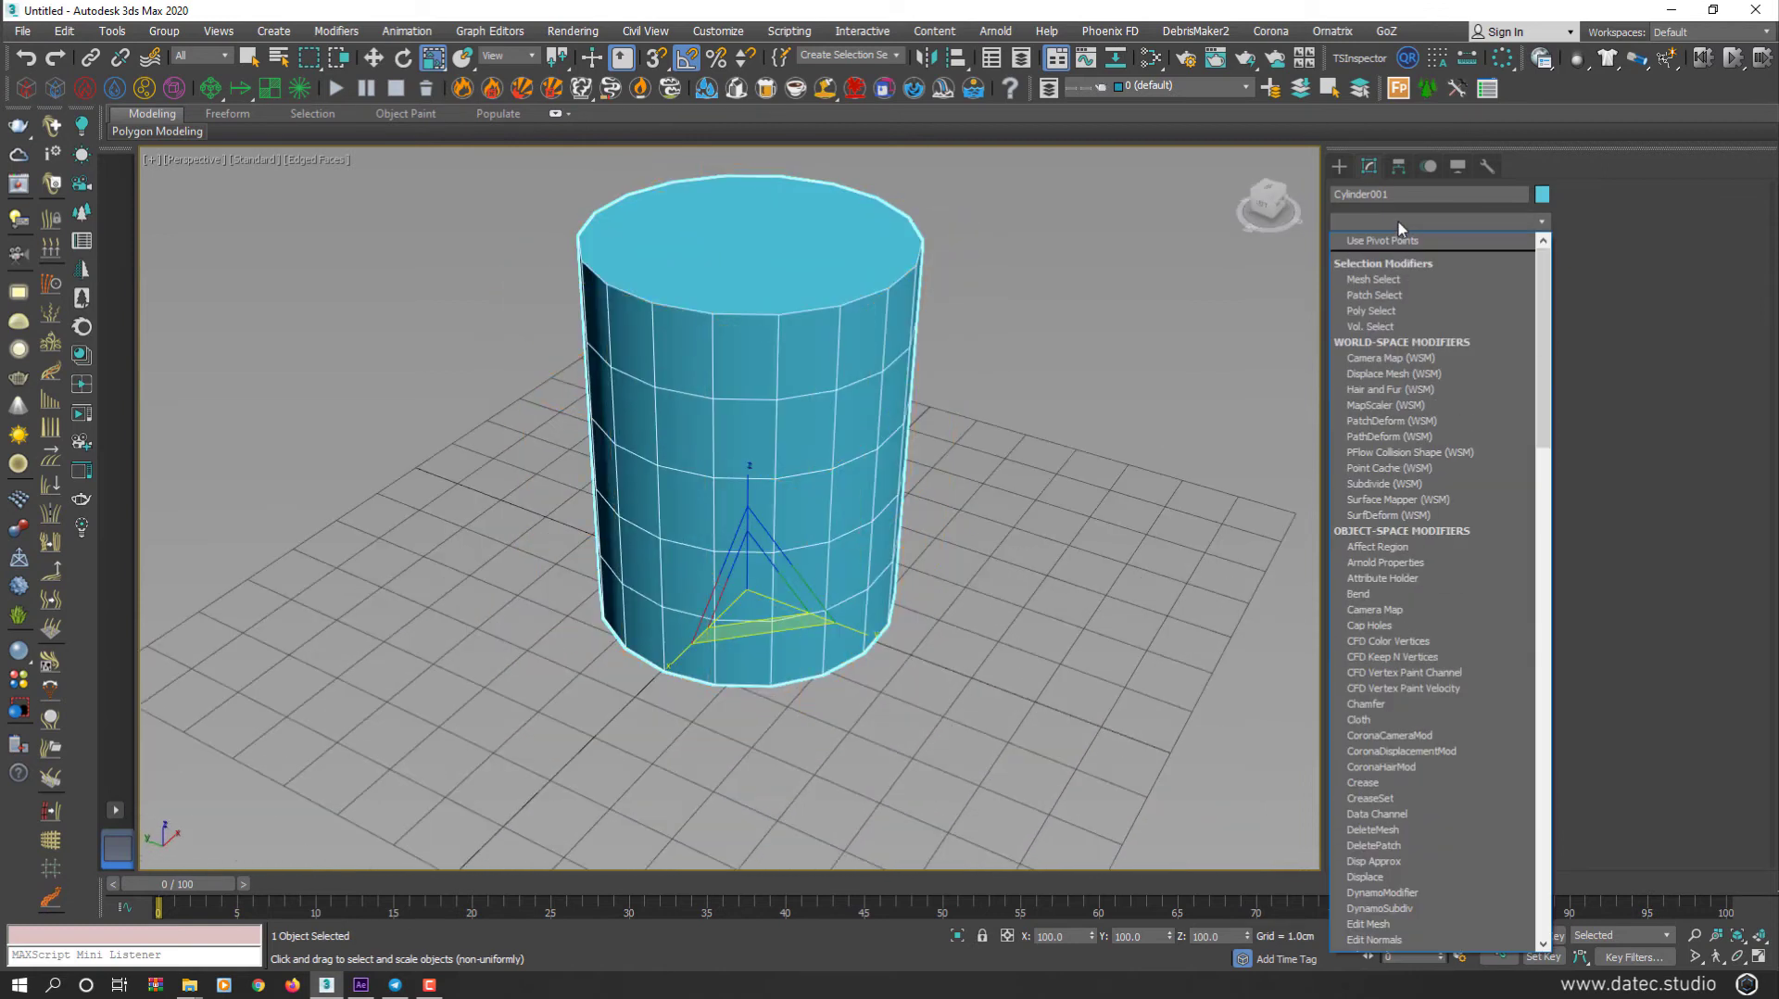
key("f")
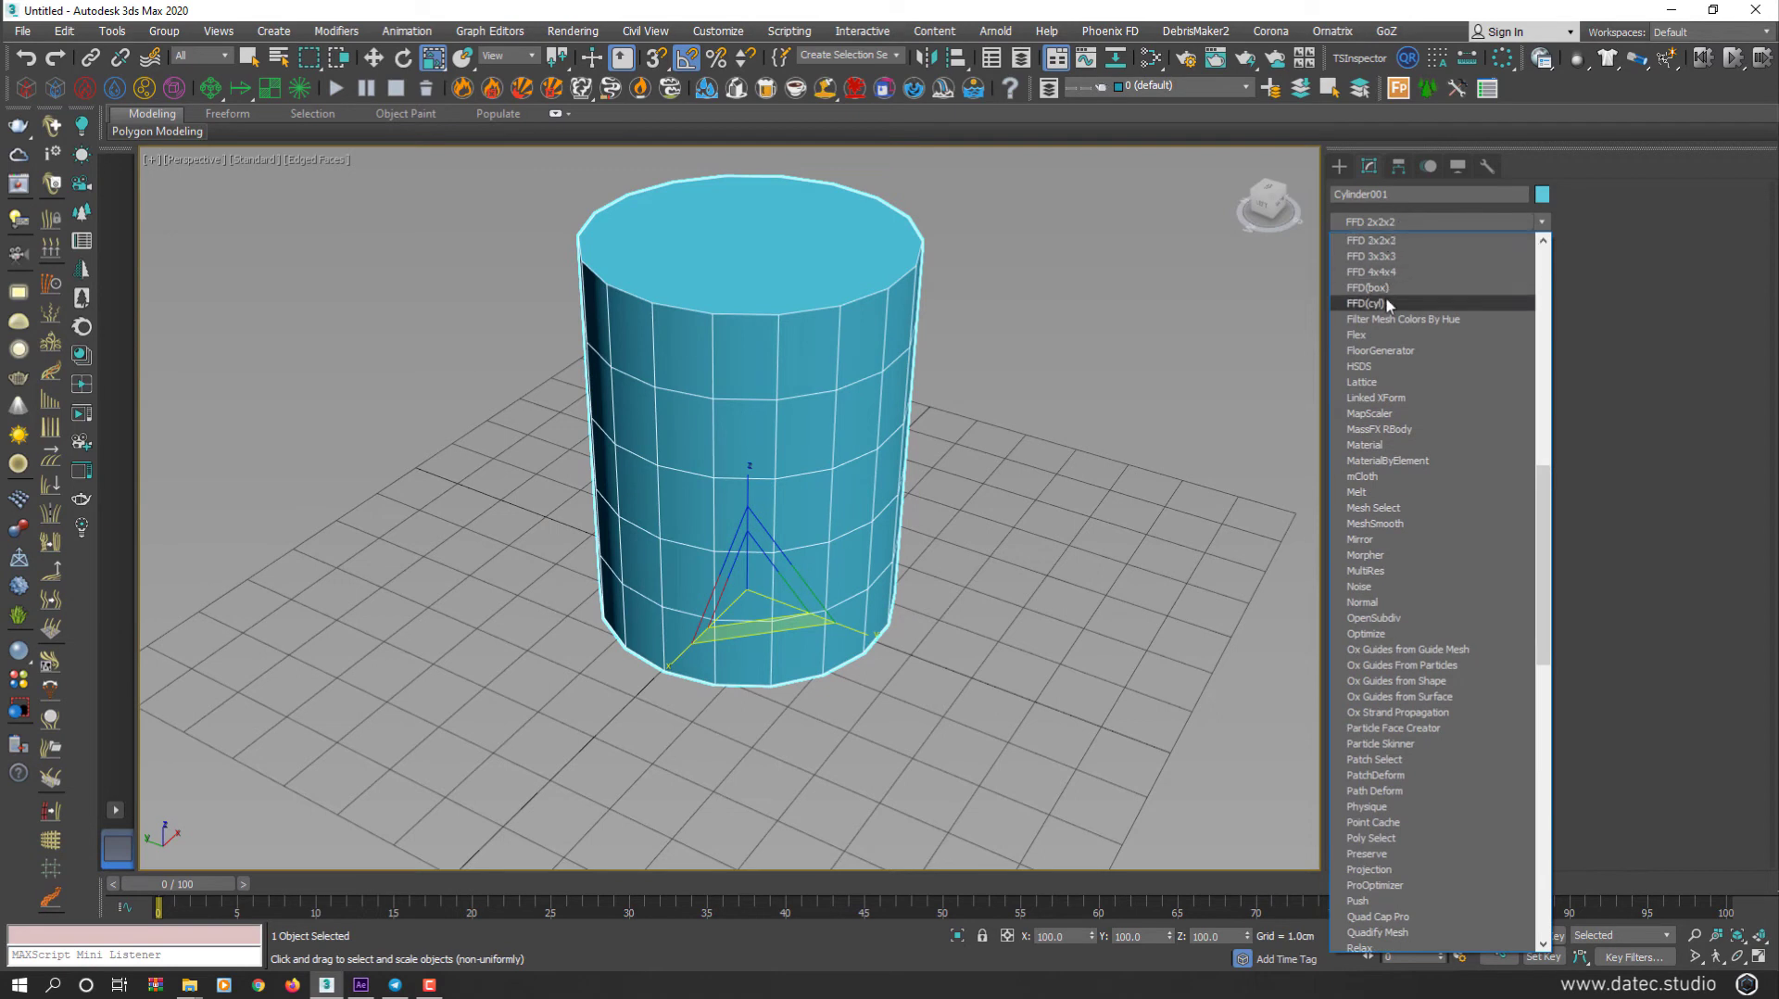
left_click(1386, 300)
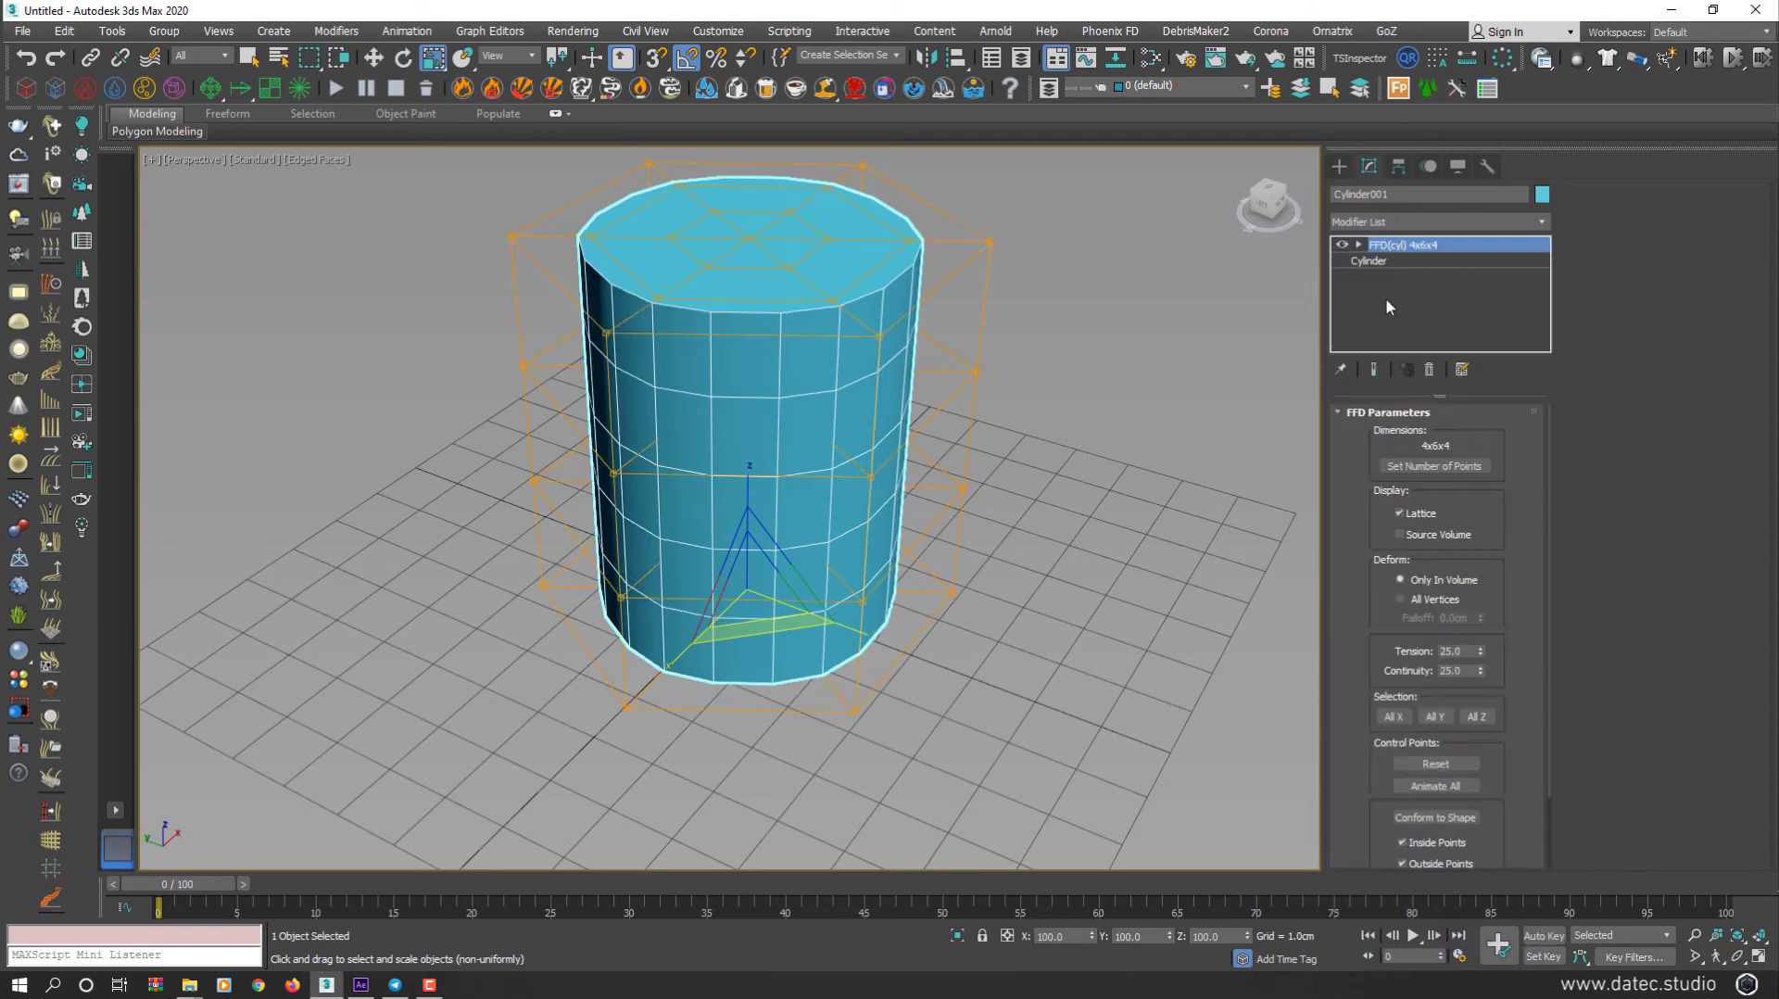
Step: Inspect the side, radial and height point settings of the FFD(cyl) lattice
left_click(1434, 466)
left_click_drag(890, 424, 1078, 308)
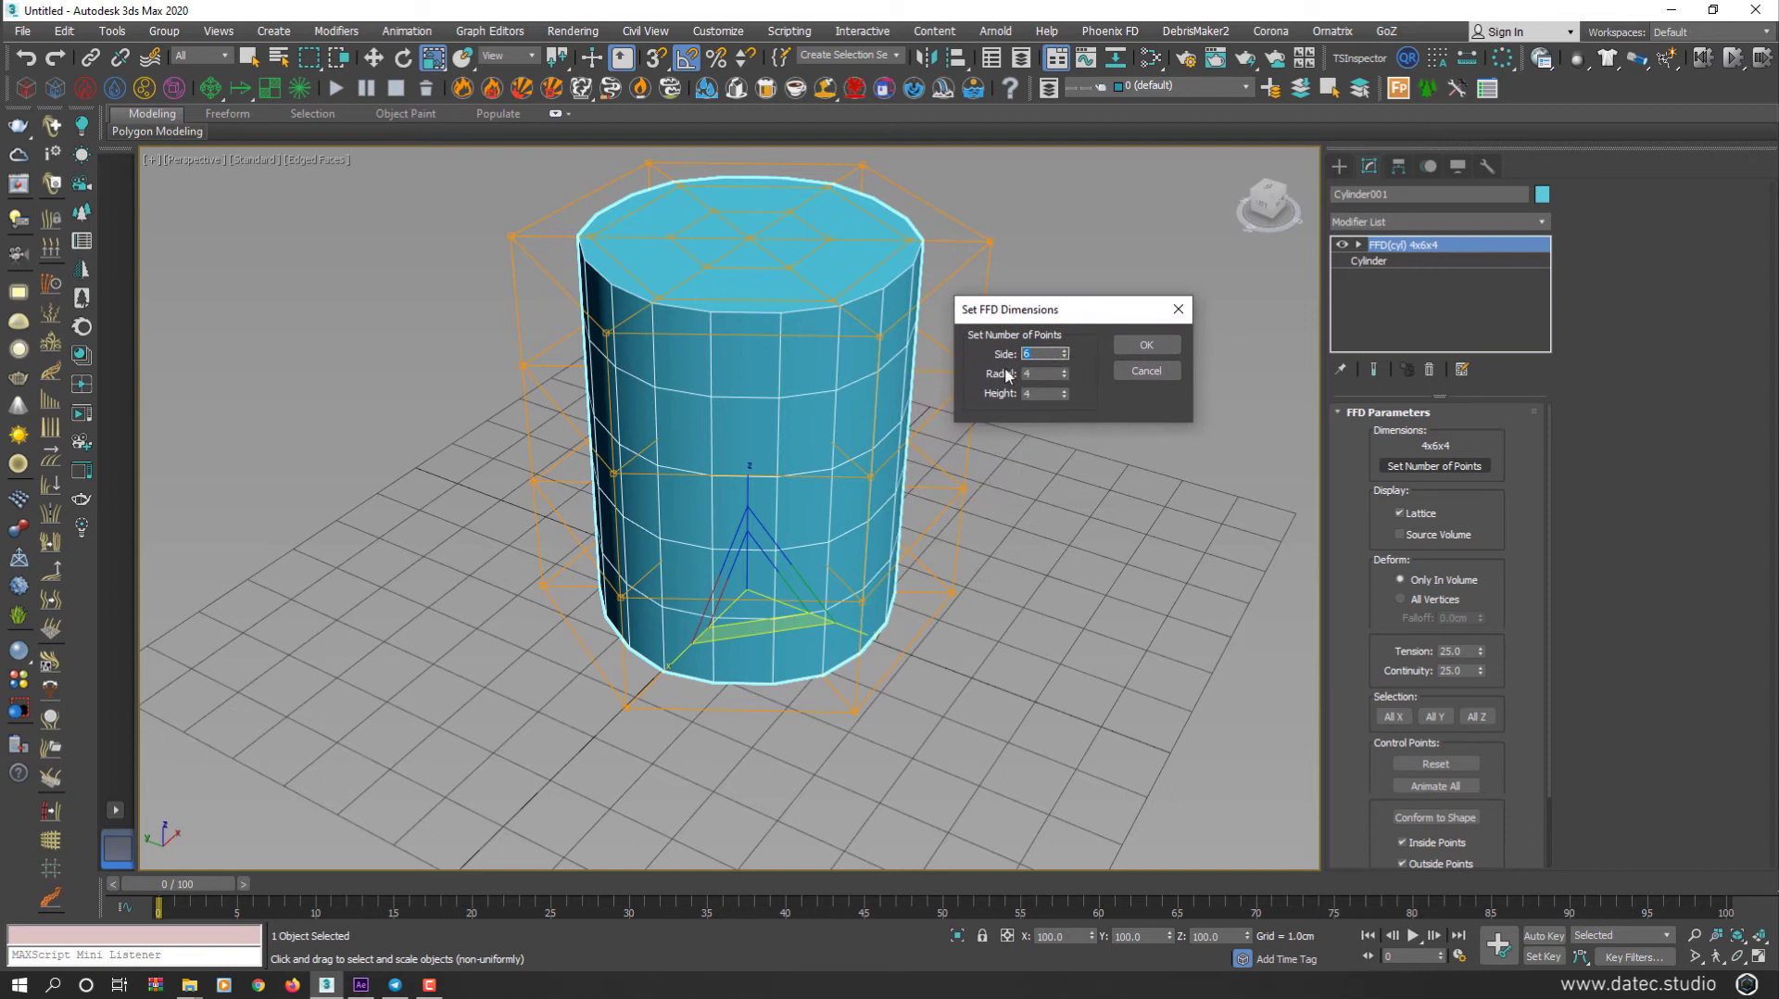
left_click(1063, 358)
left_click(1128, 353)
Step: Select the top row of FFD(cyl) control points and move it upward to stretch the cylinder
middle_click_drag(891, 361, 892, 295, "alt")
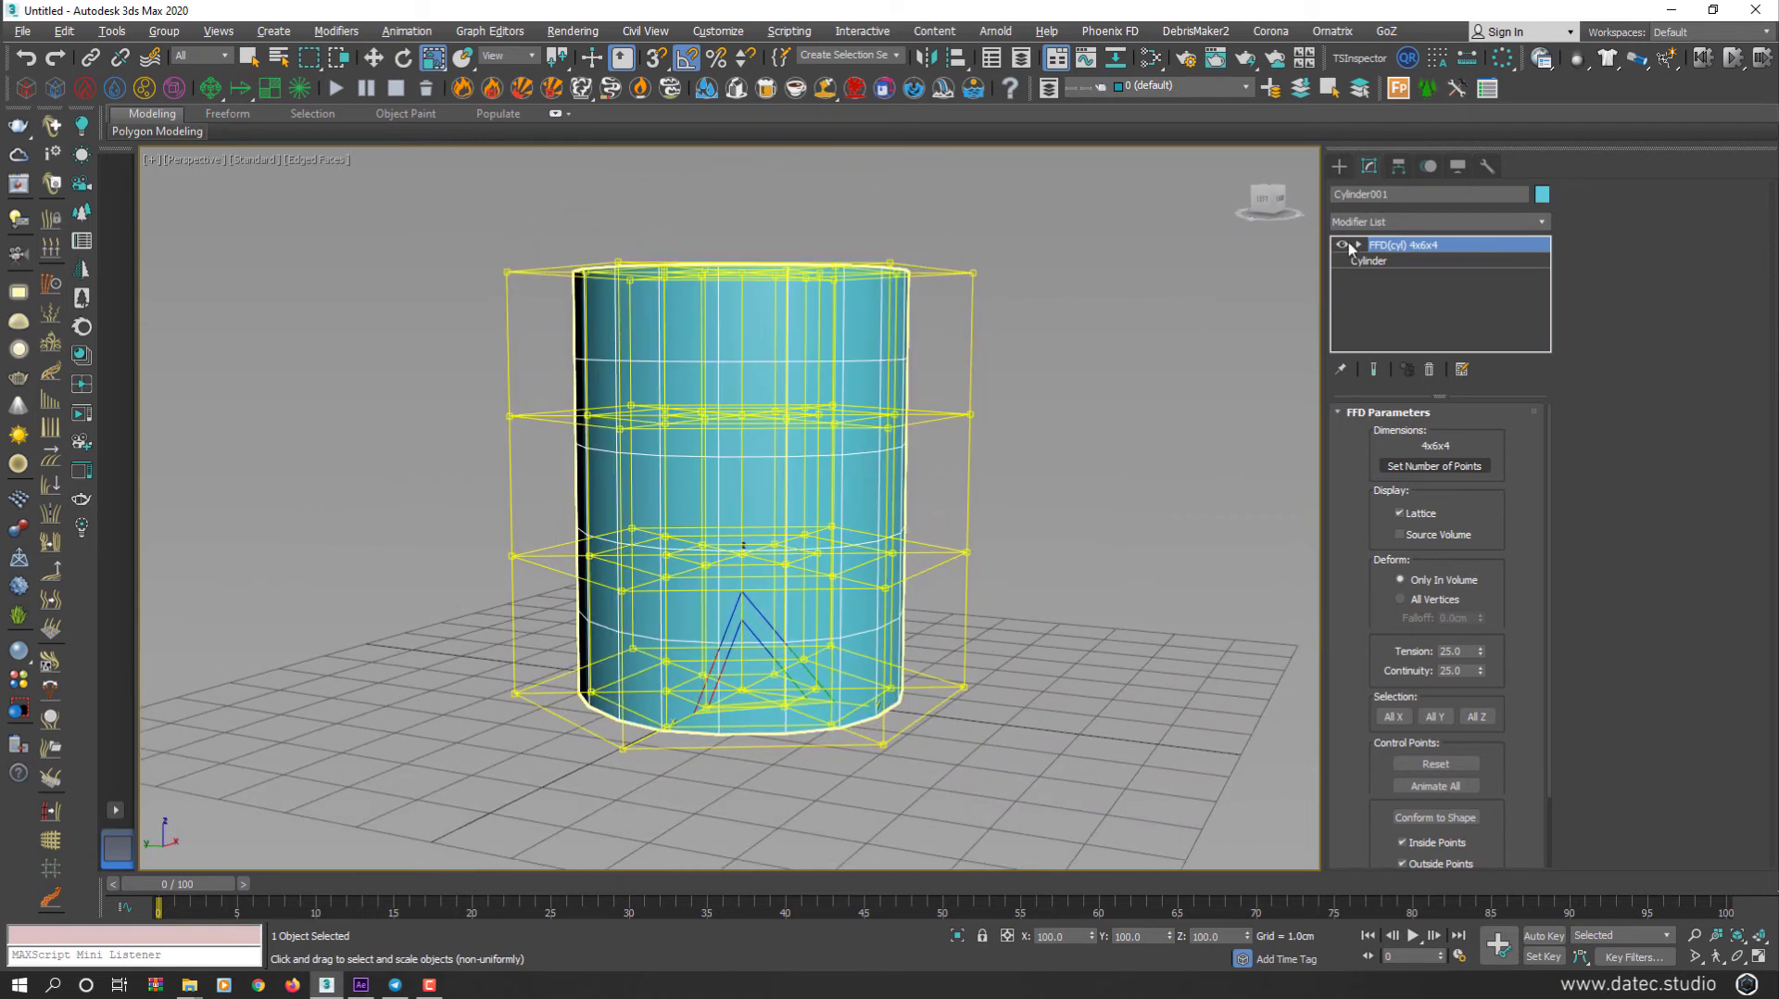
left_click(1053, 228)
left_click_drag(1262, 177, 463, 323)
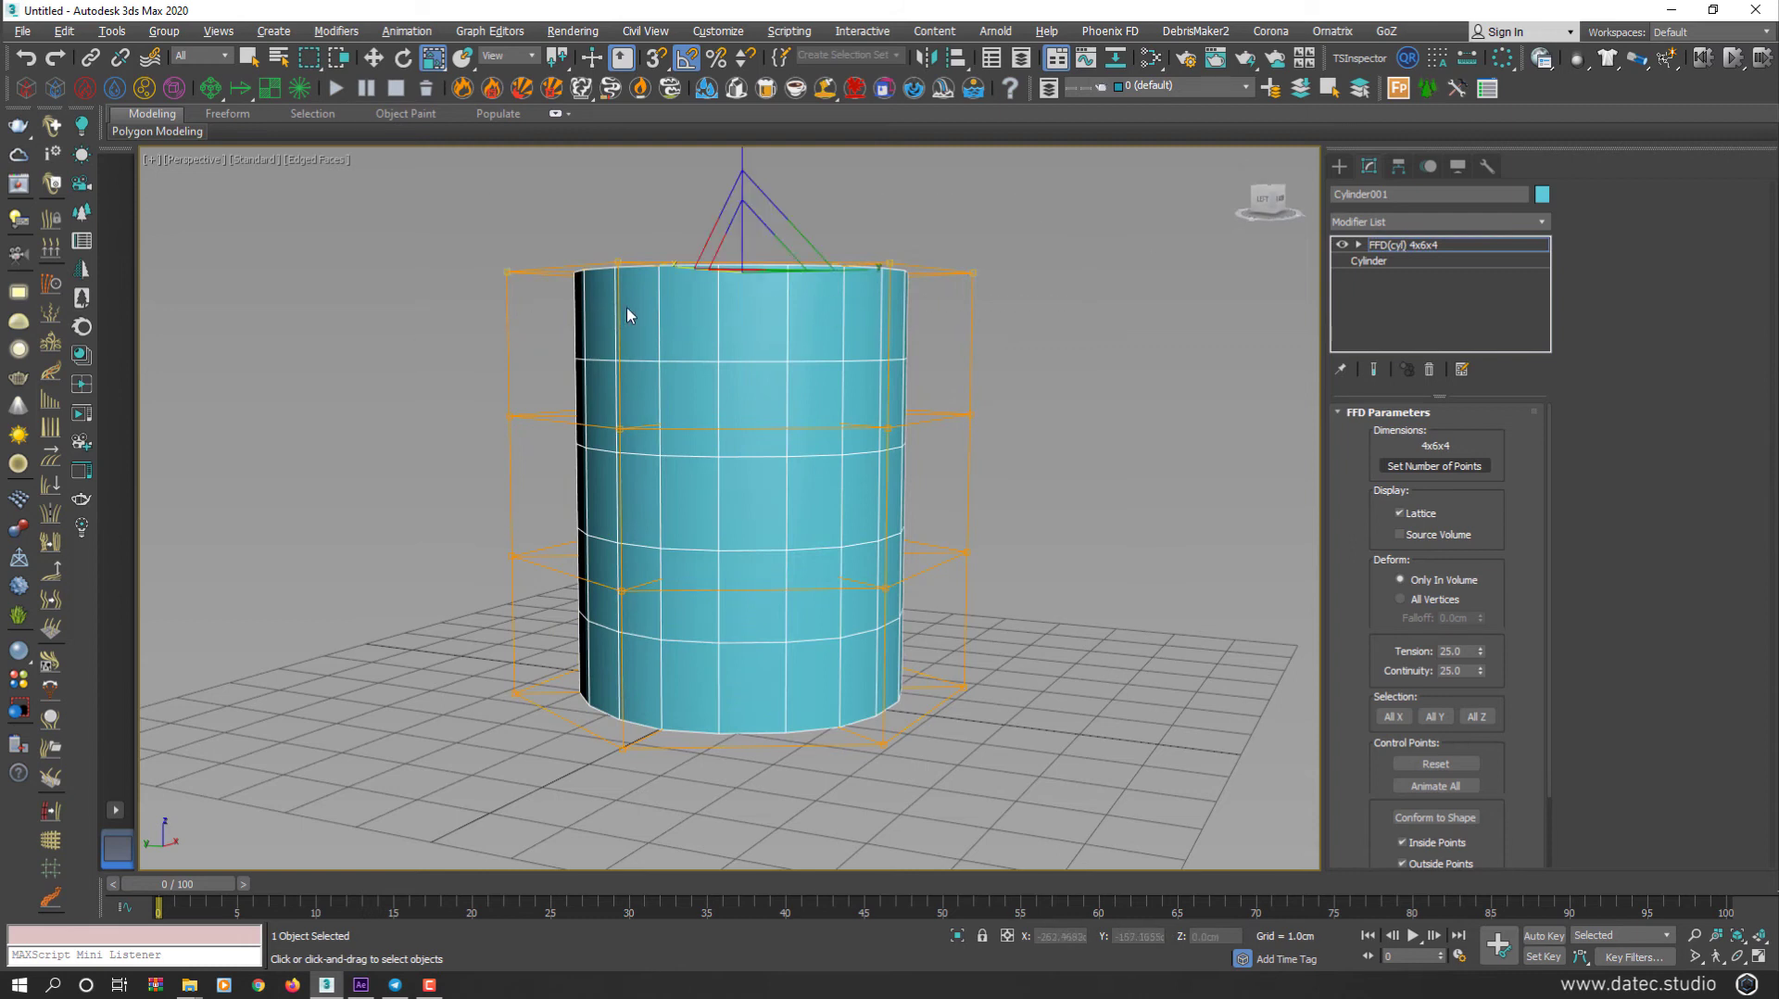
middle_click_drag(752, 388, 773, 460)
scroll(774, 460, "down", 4)
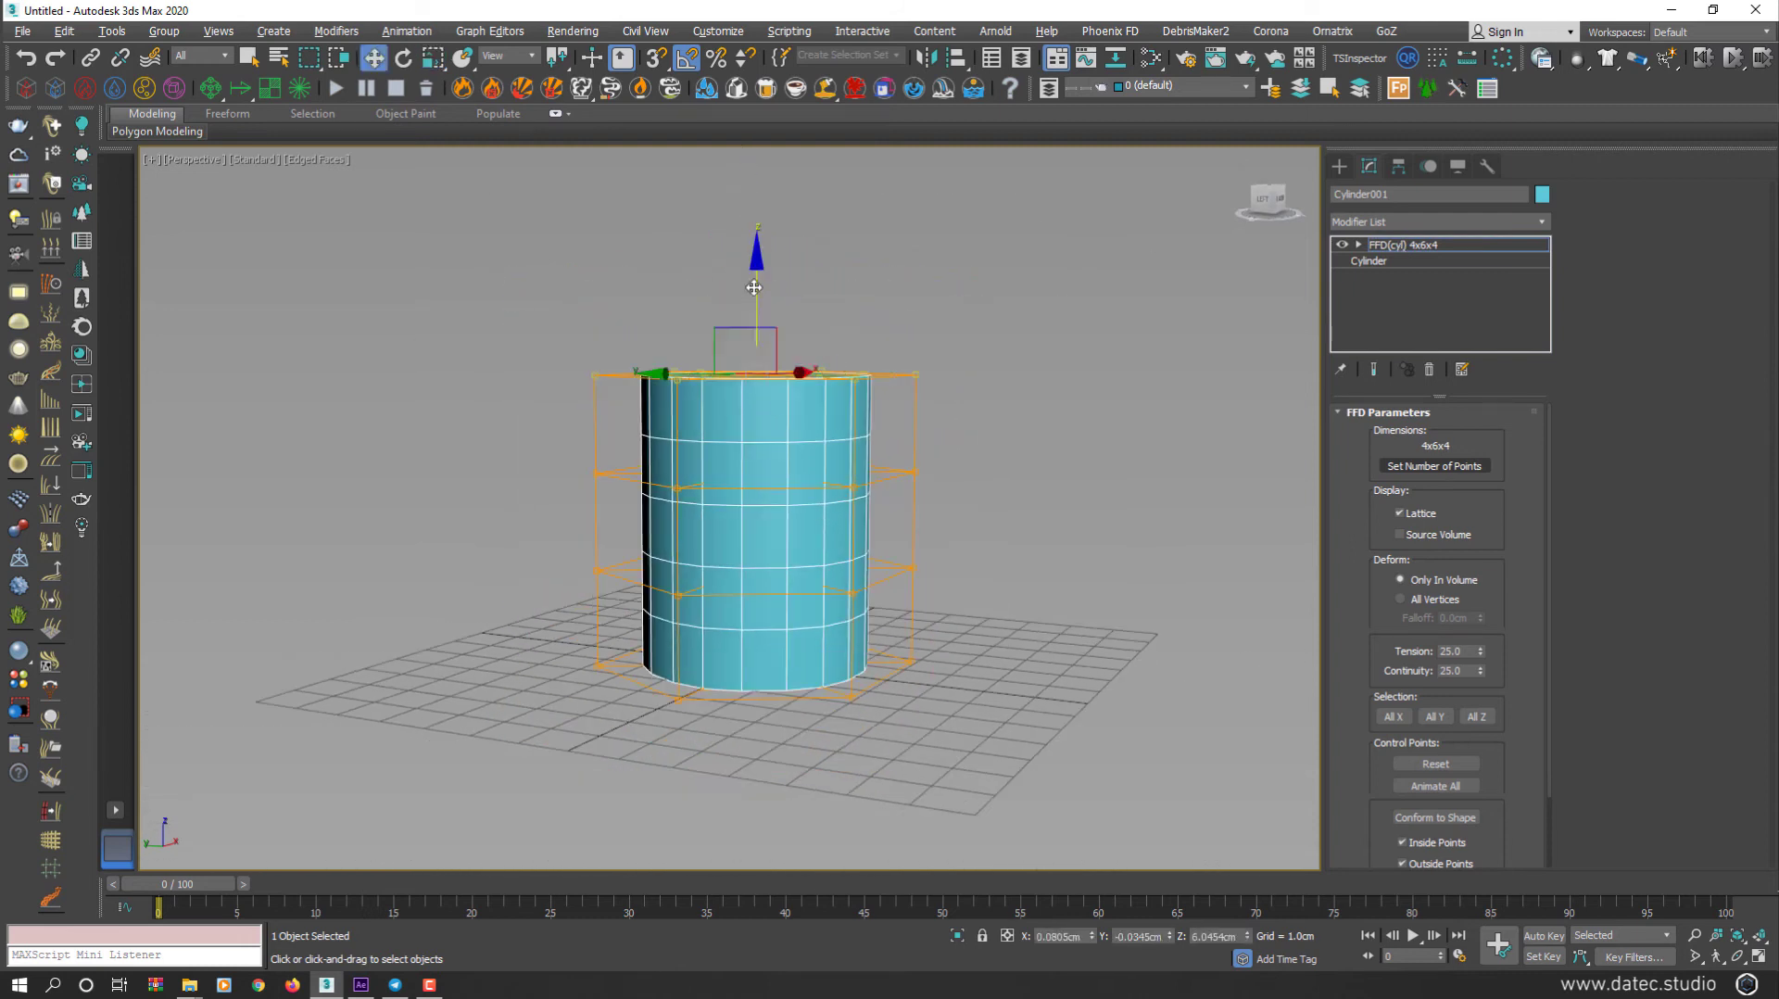
left_click_drag(755, 295, 951, 402)
Step: Raise the second row of control points from the top and scale it inward to form a narrow bottle neck
left_click_drag(1024, 357, 578, 515)
key("w")
left_click_drag(758, 394, 757, 543)
key("r")
key("e")
left_click_drag(799, 359, 859, 374)
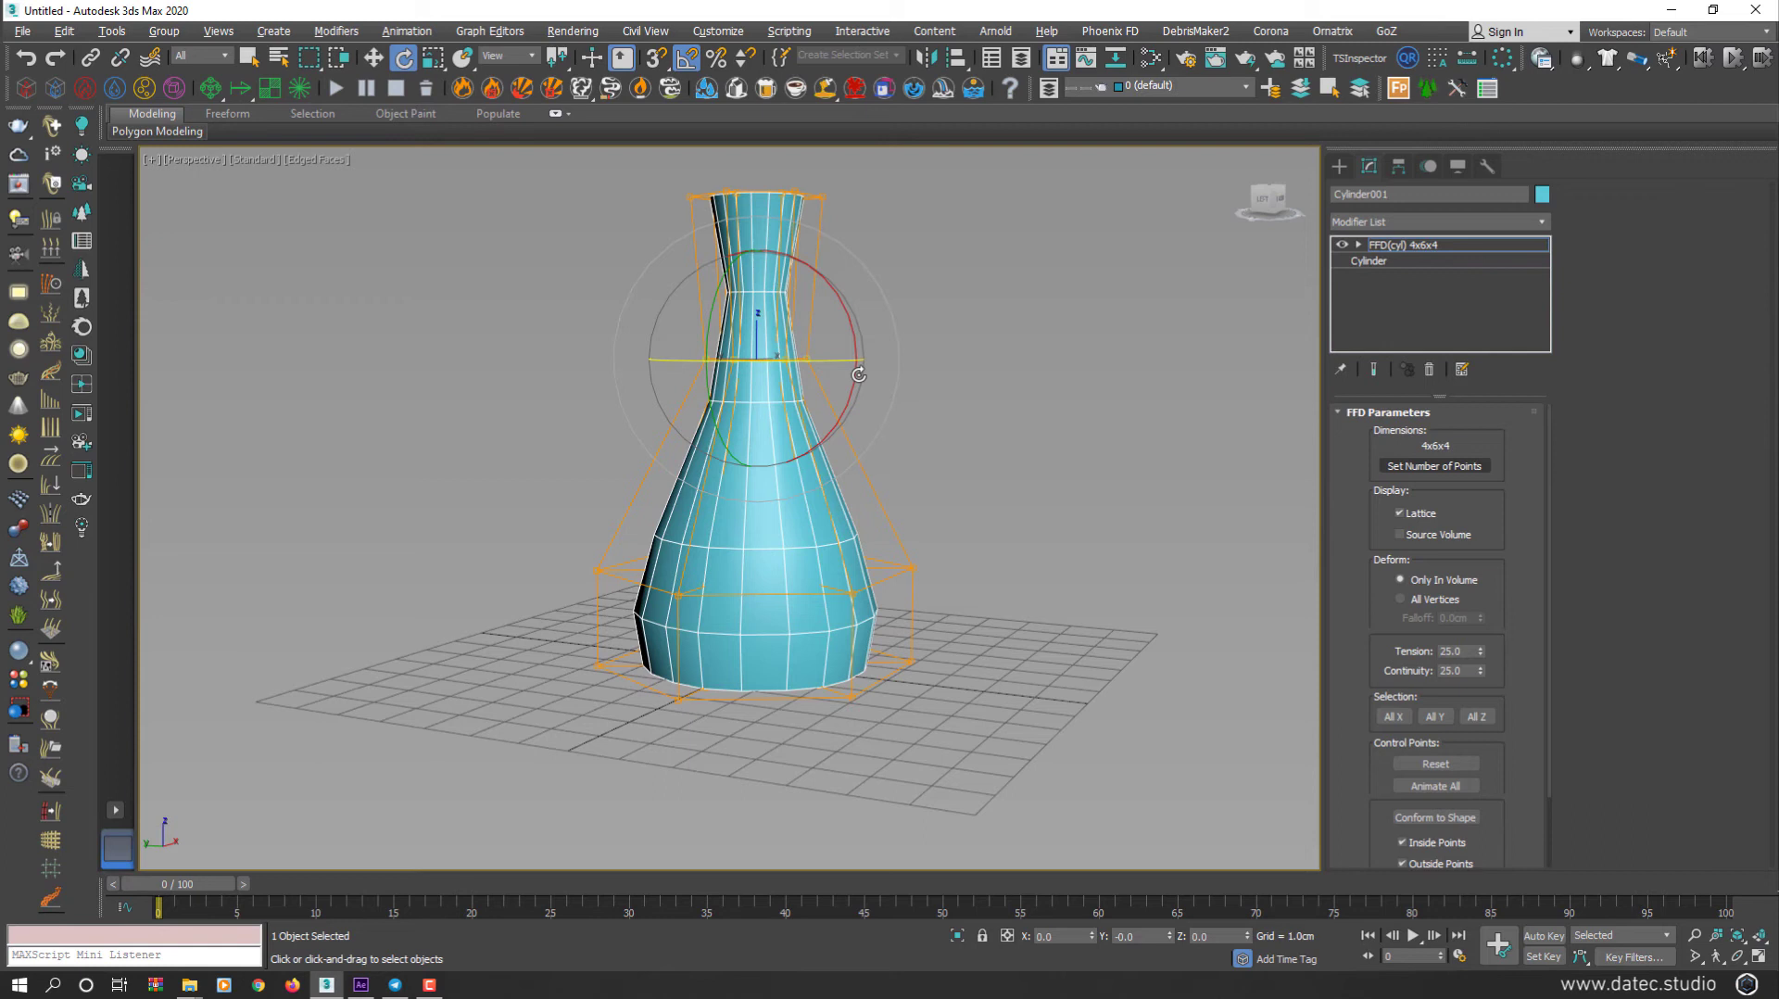
Step: Select the bottom row of control points and scale it inward to narrow the bottle's base
middle_click_drag(902, 503, 938, 524, "alt")
left_click_drag(702, 662, 539, 602)
key("r")
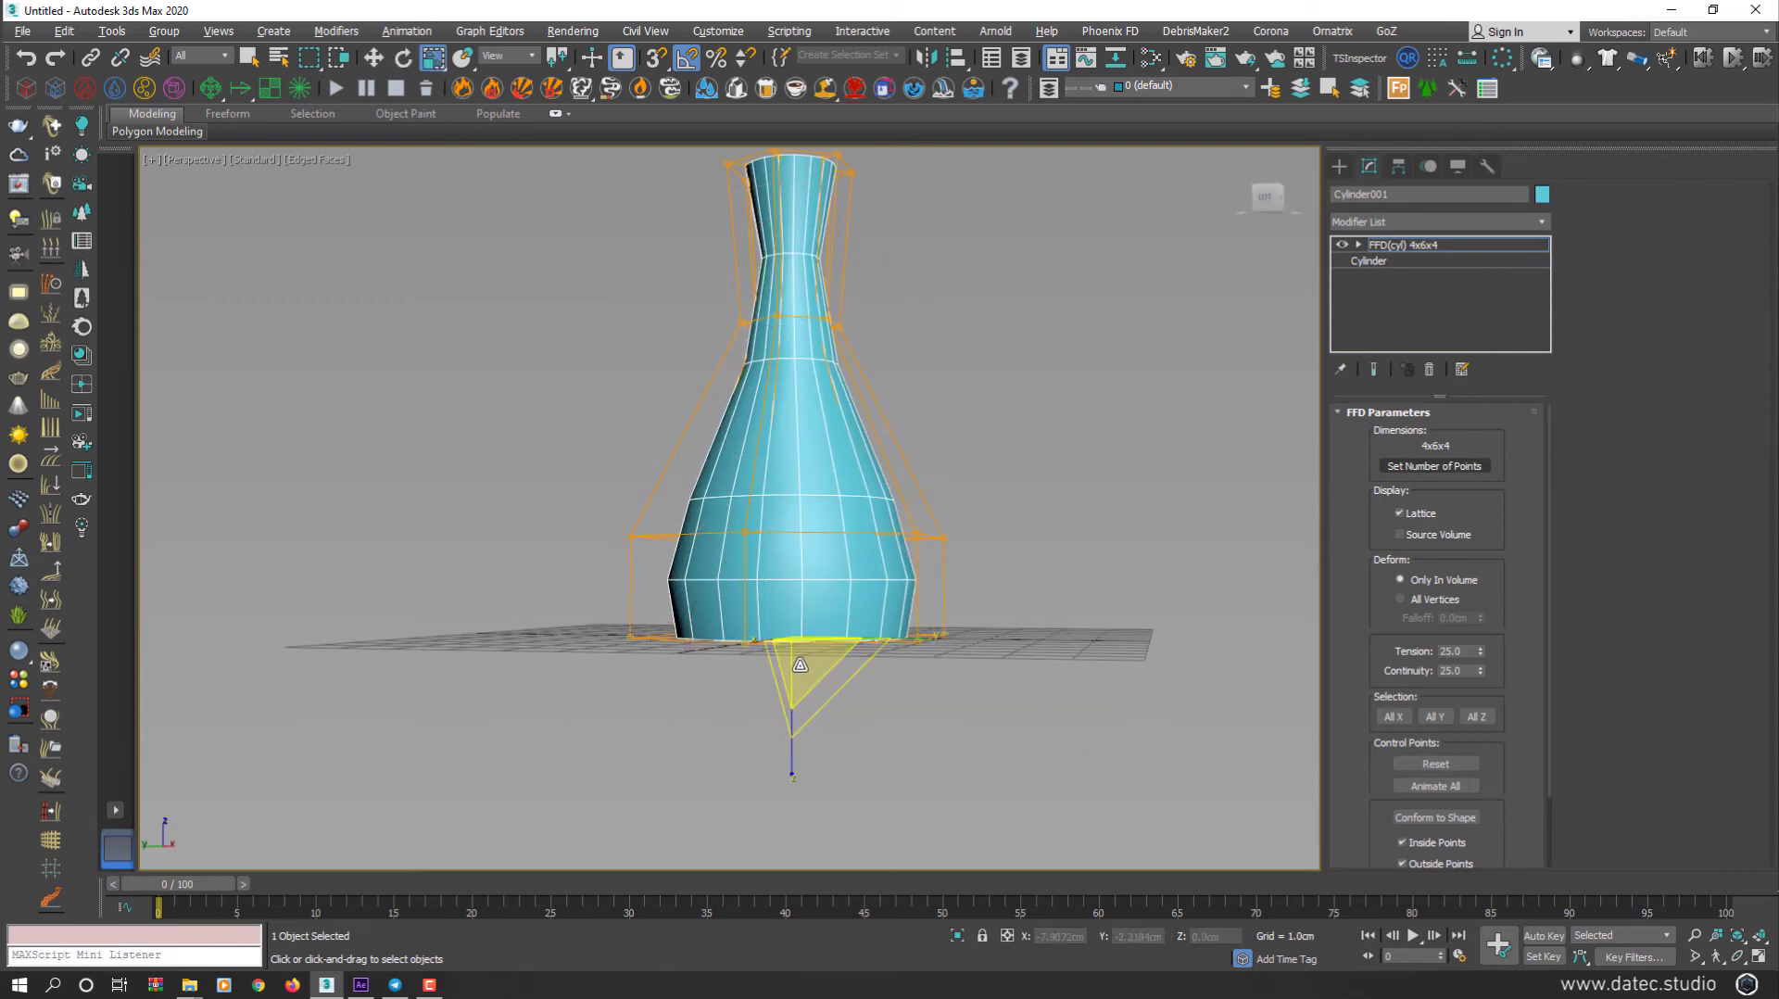
left_click_drag(801, 657, 878, 687)
middle_click_drag(865, 495, 764, 640, "alt")
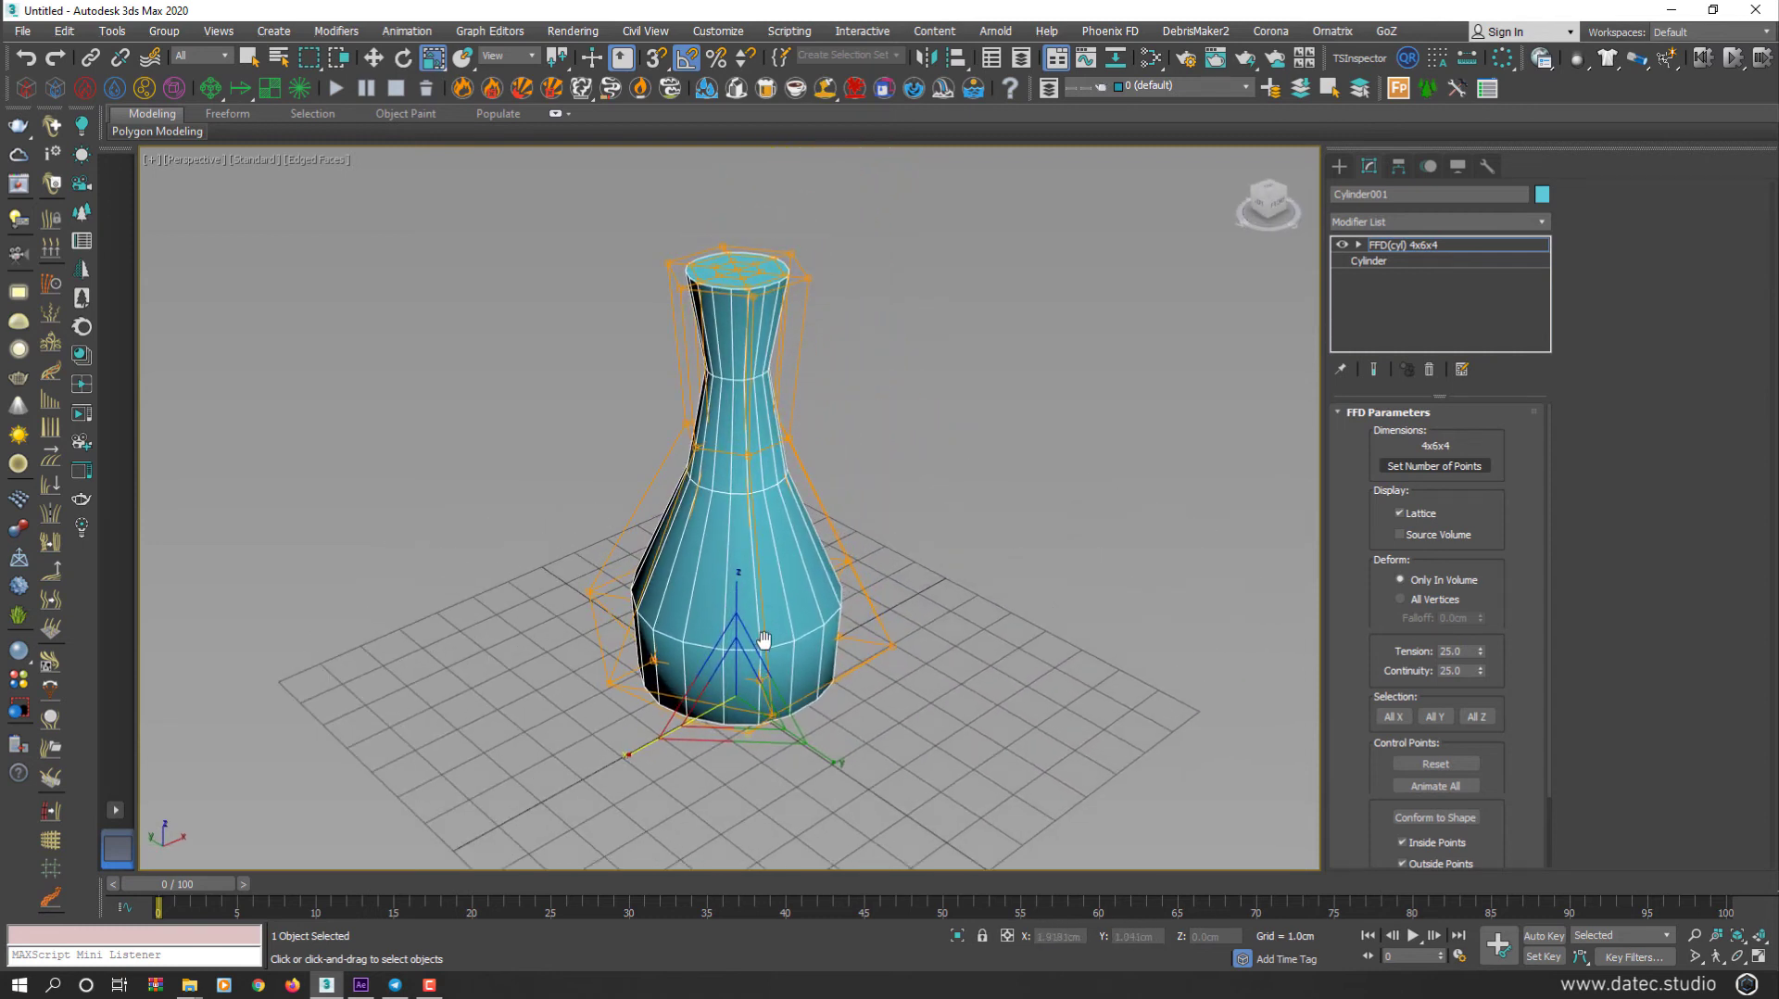
Step: Add a TurboSmooth modifier on top of the bottle's FFD(cyl) modifier
left_click(1418, 222)
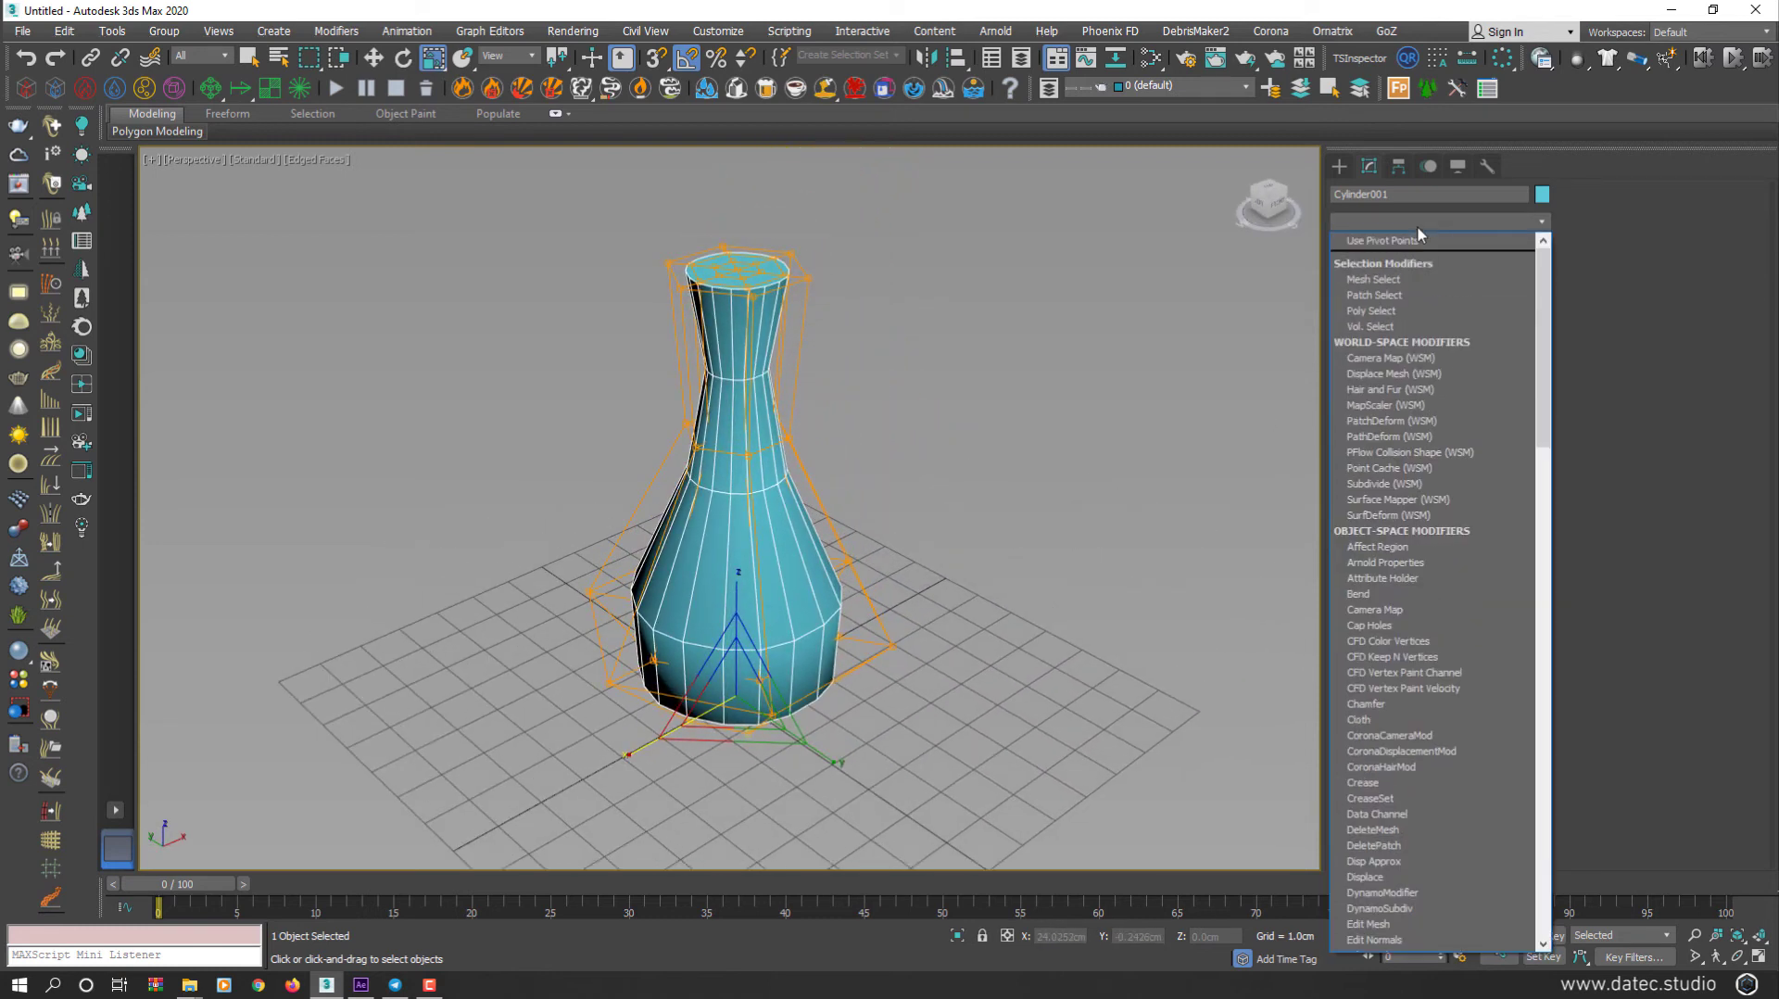
type("tu")
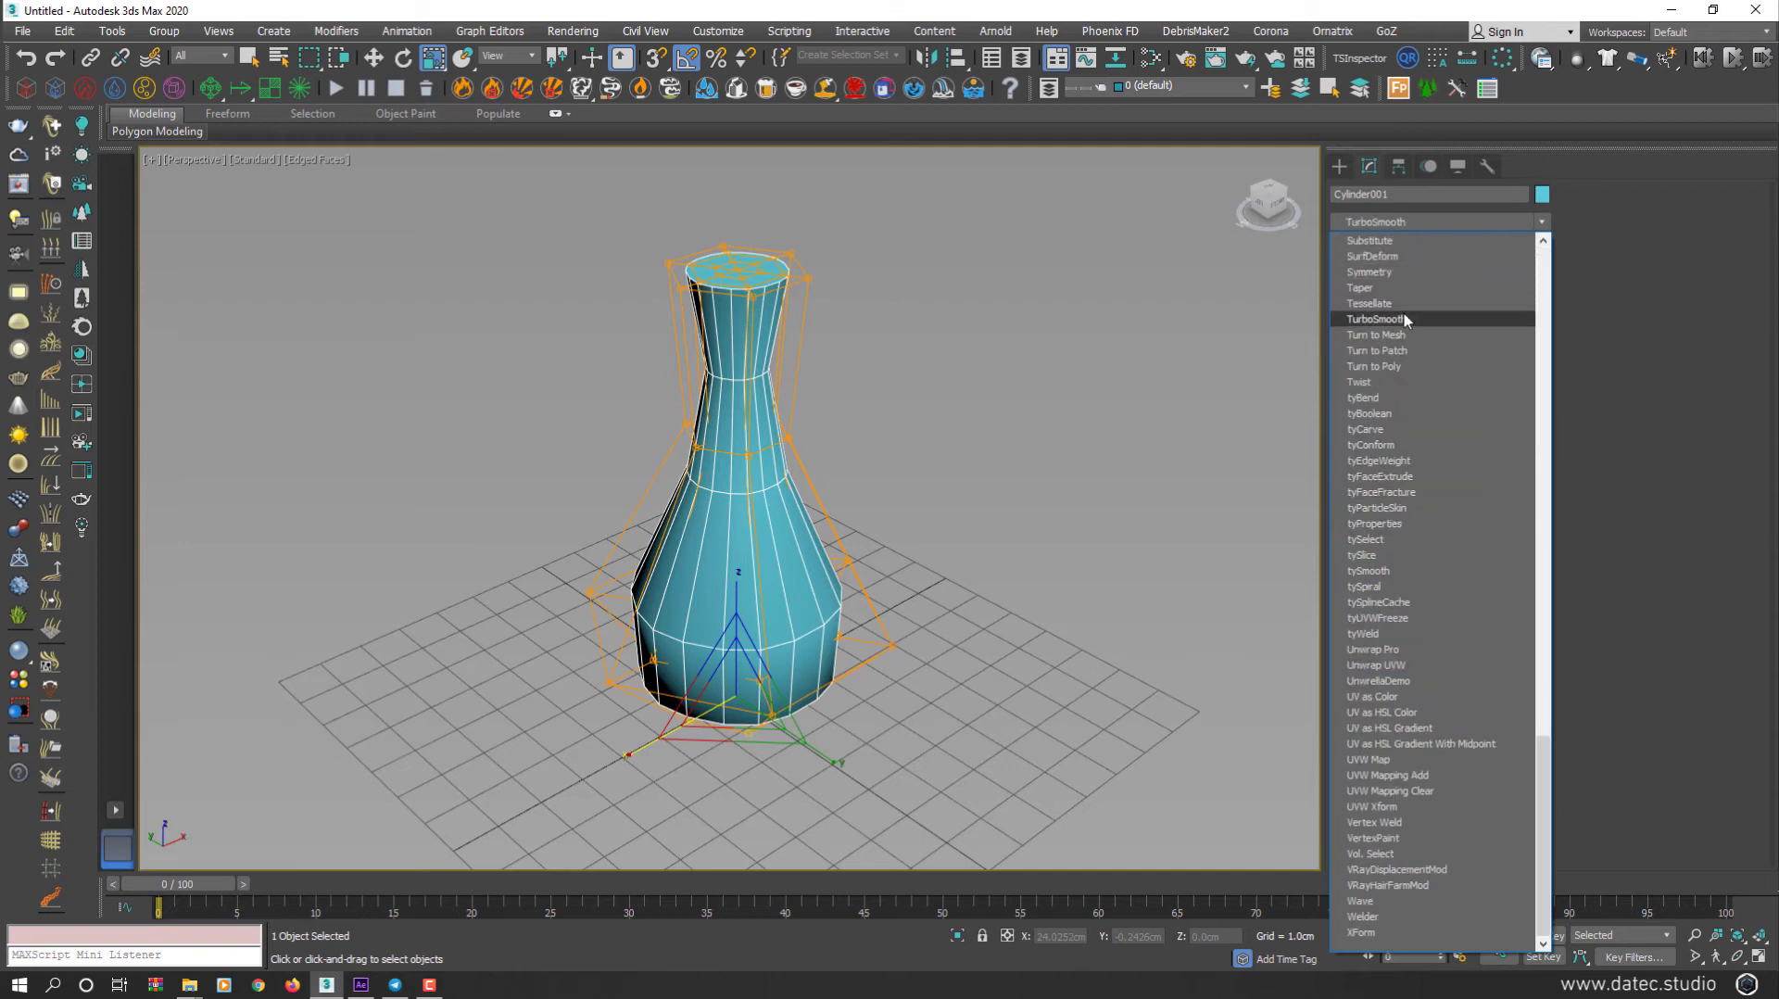
left_click(1375, 318)
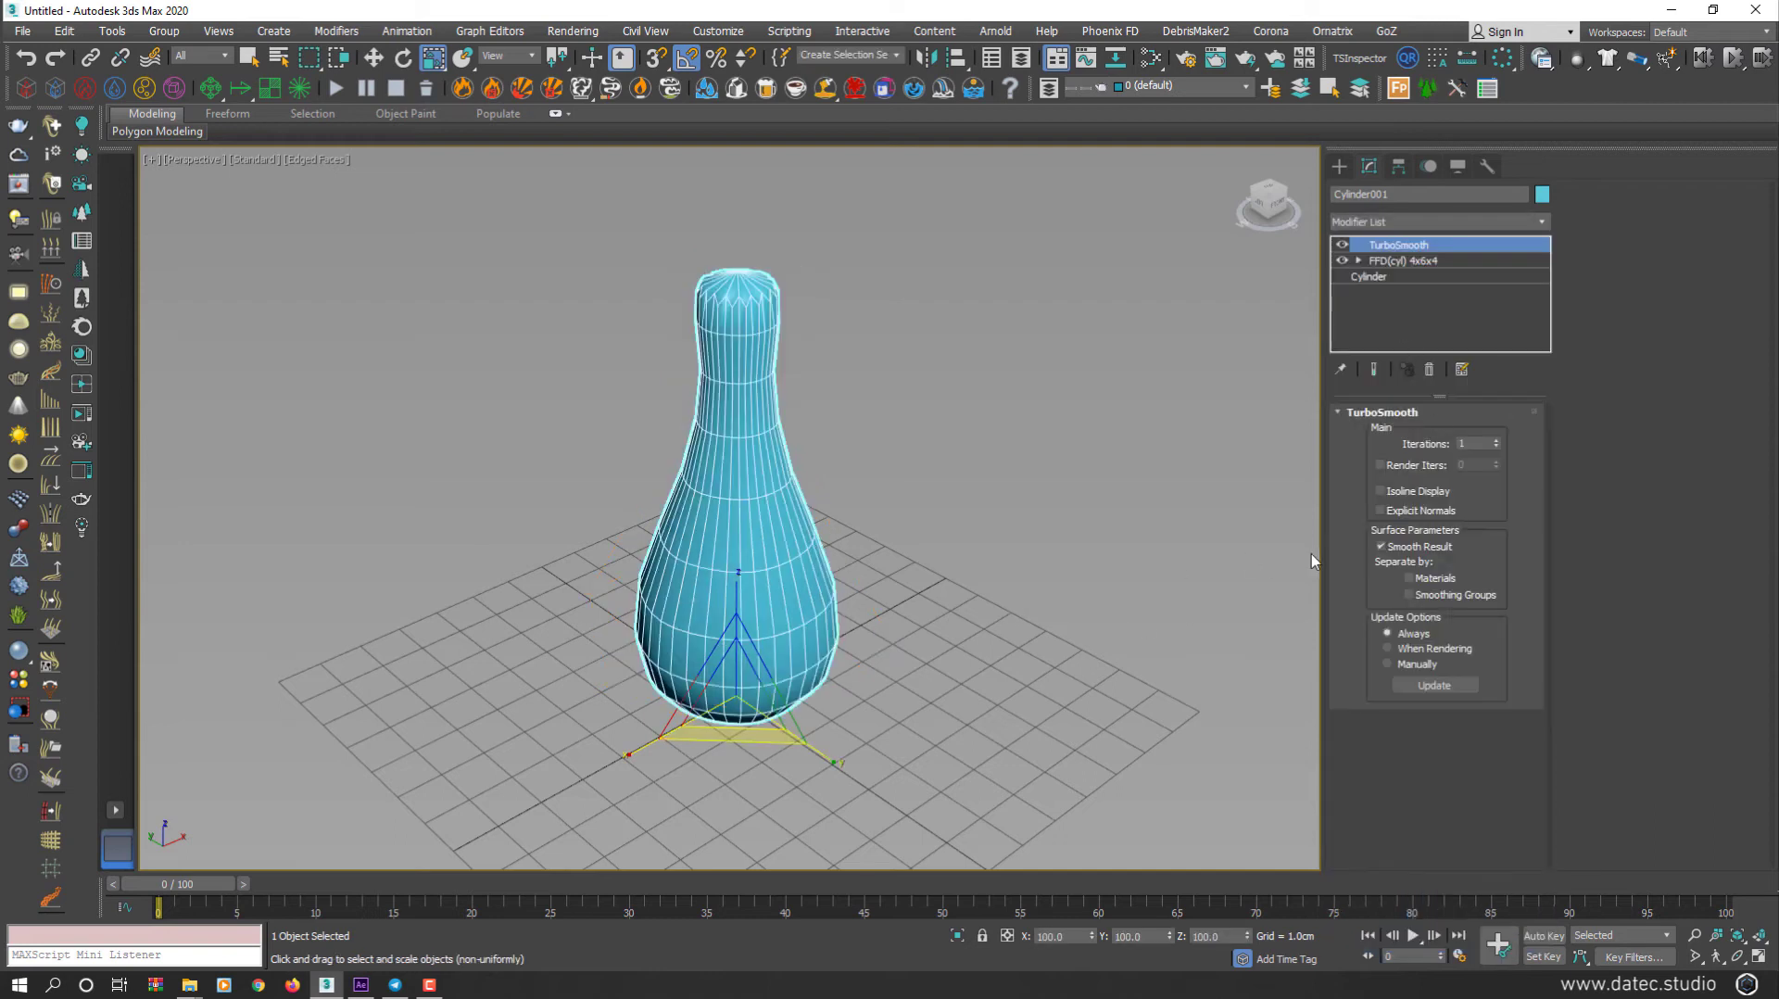
Step: Separate the bottle's TurboSmooth by smoothing groups with 2 iterations, and display the deselected bottle shaded without edges
left_click(1410, 594)
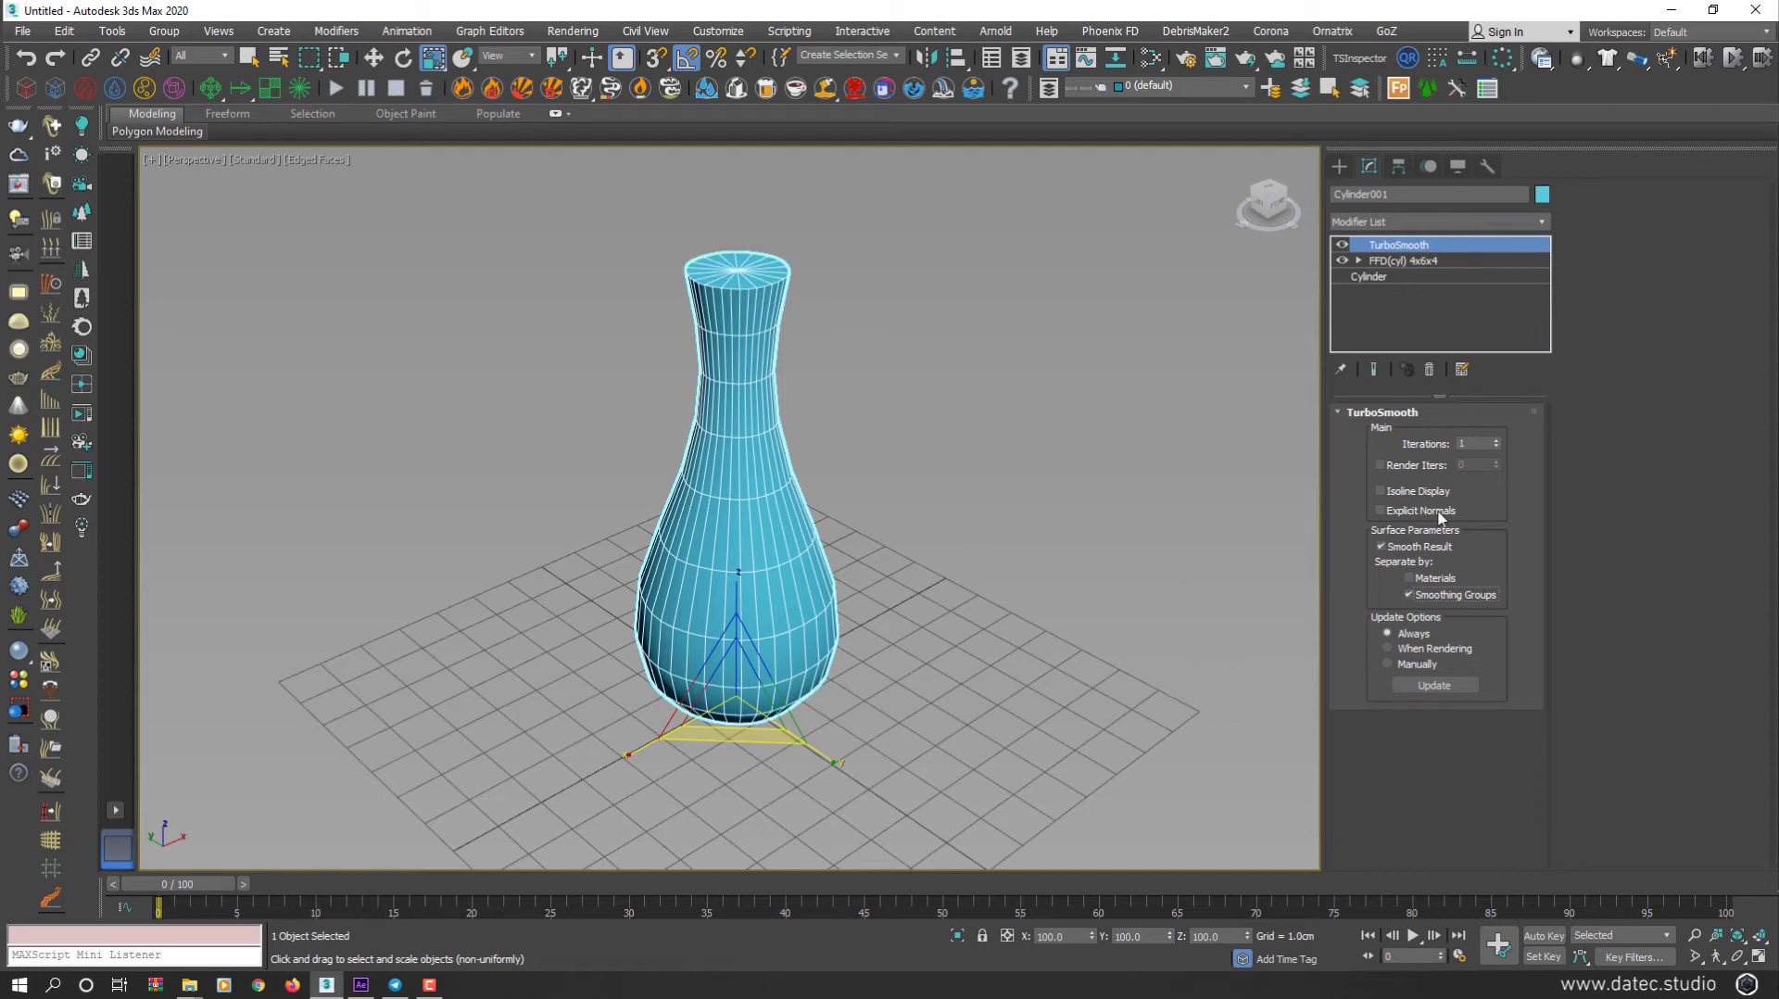
left_click(936, 559)
key("F4")
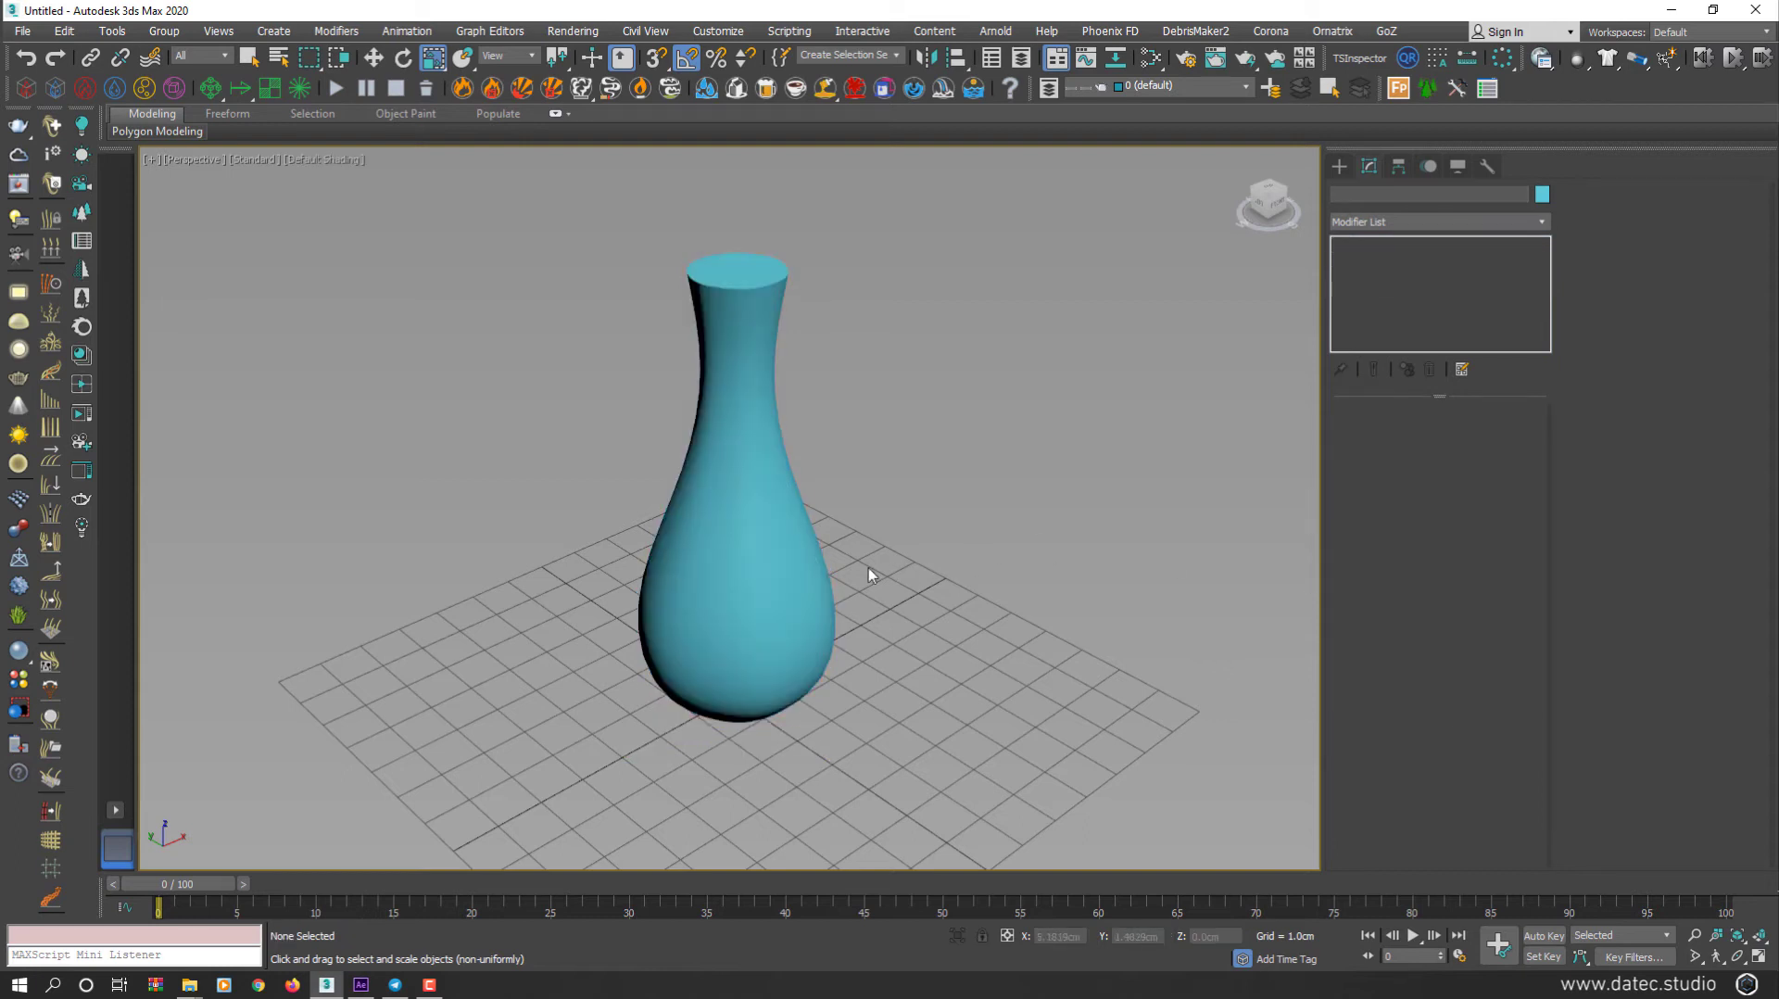
mouse_move(865, 580)
middle_mouse_down("alt")
mouse_move(812, 513)
mouse_move(816, 481)
middle_mouse_up("alt")
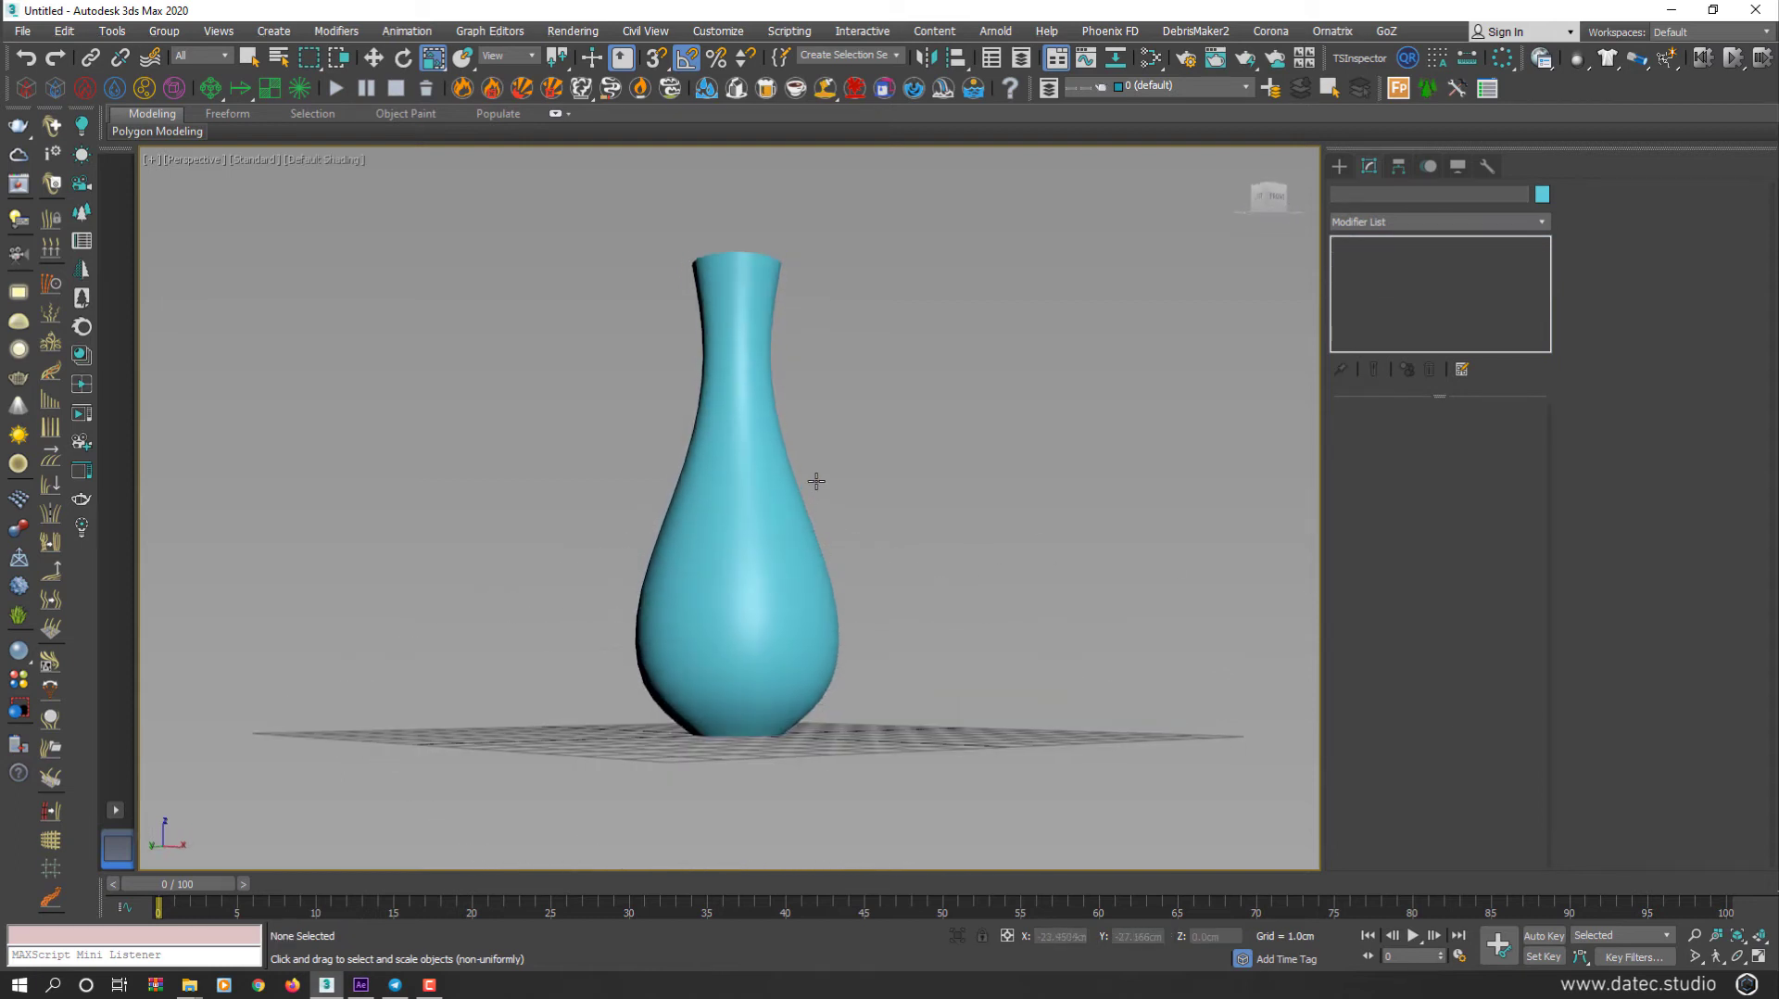
Step: Delete the finished bottle and reset the perspective view to the empty grid
left_click(779, 506)
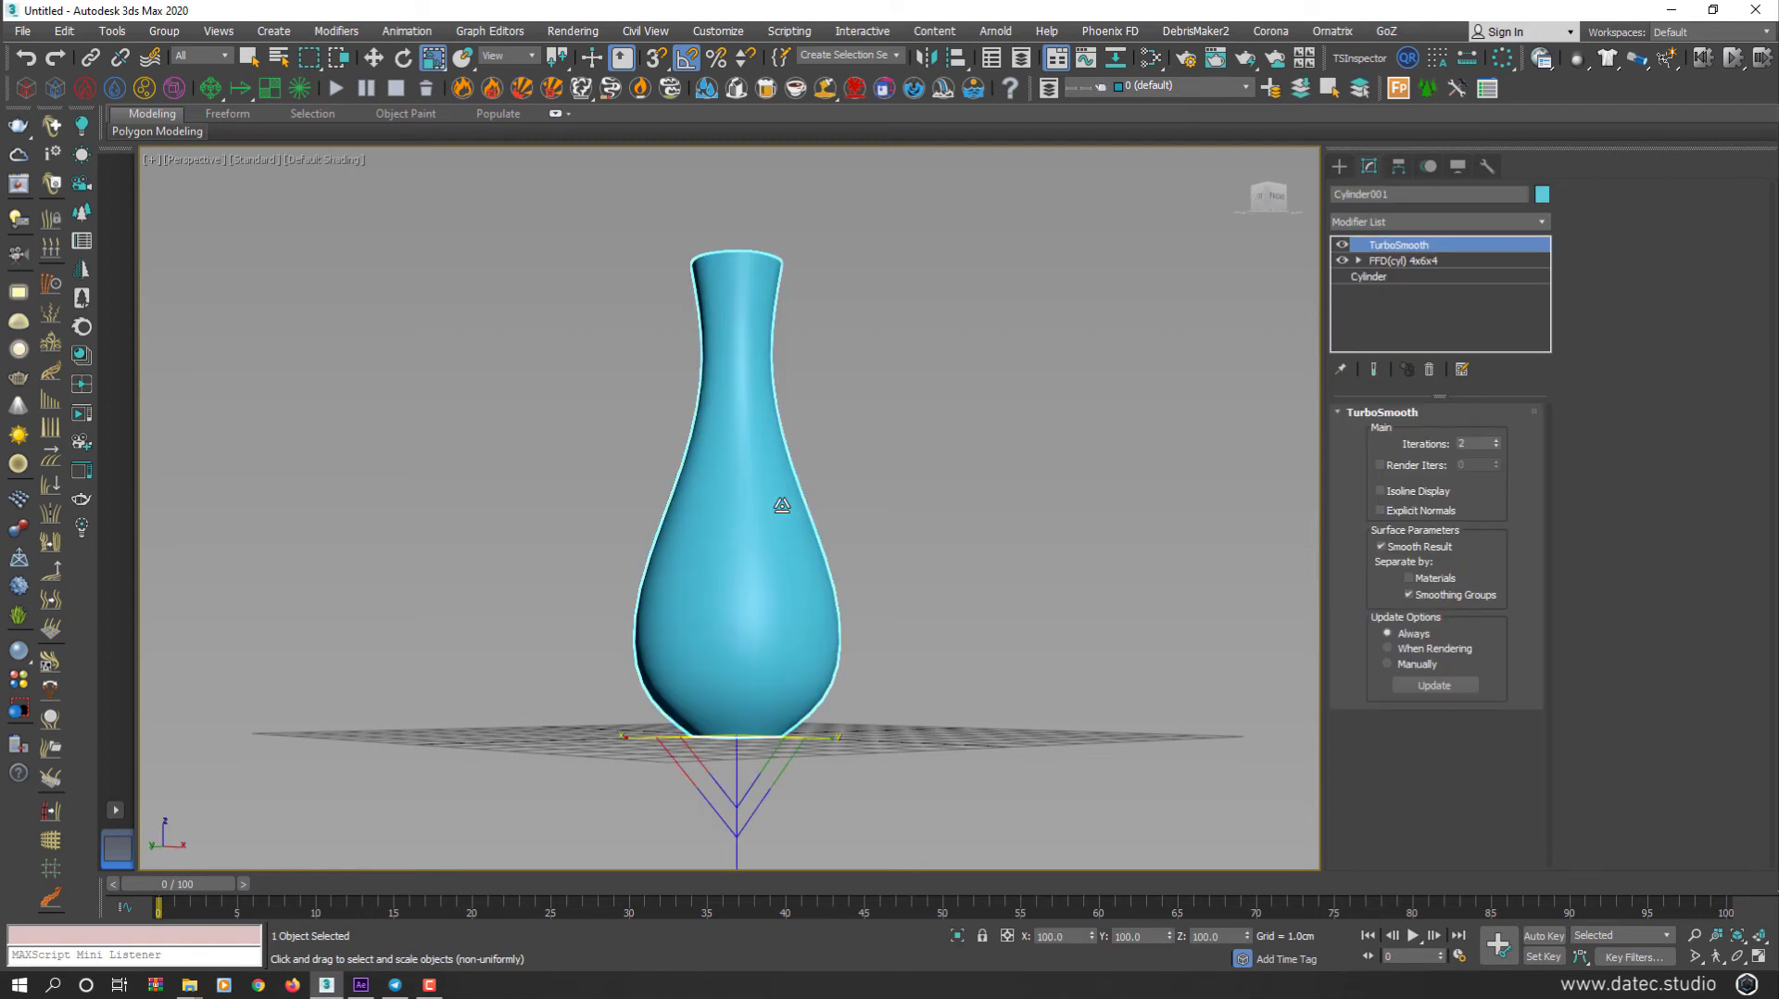
middle_click_drag(781, 505, 787, 528, "alt")
key("Delete")
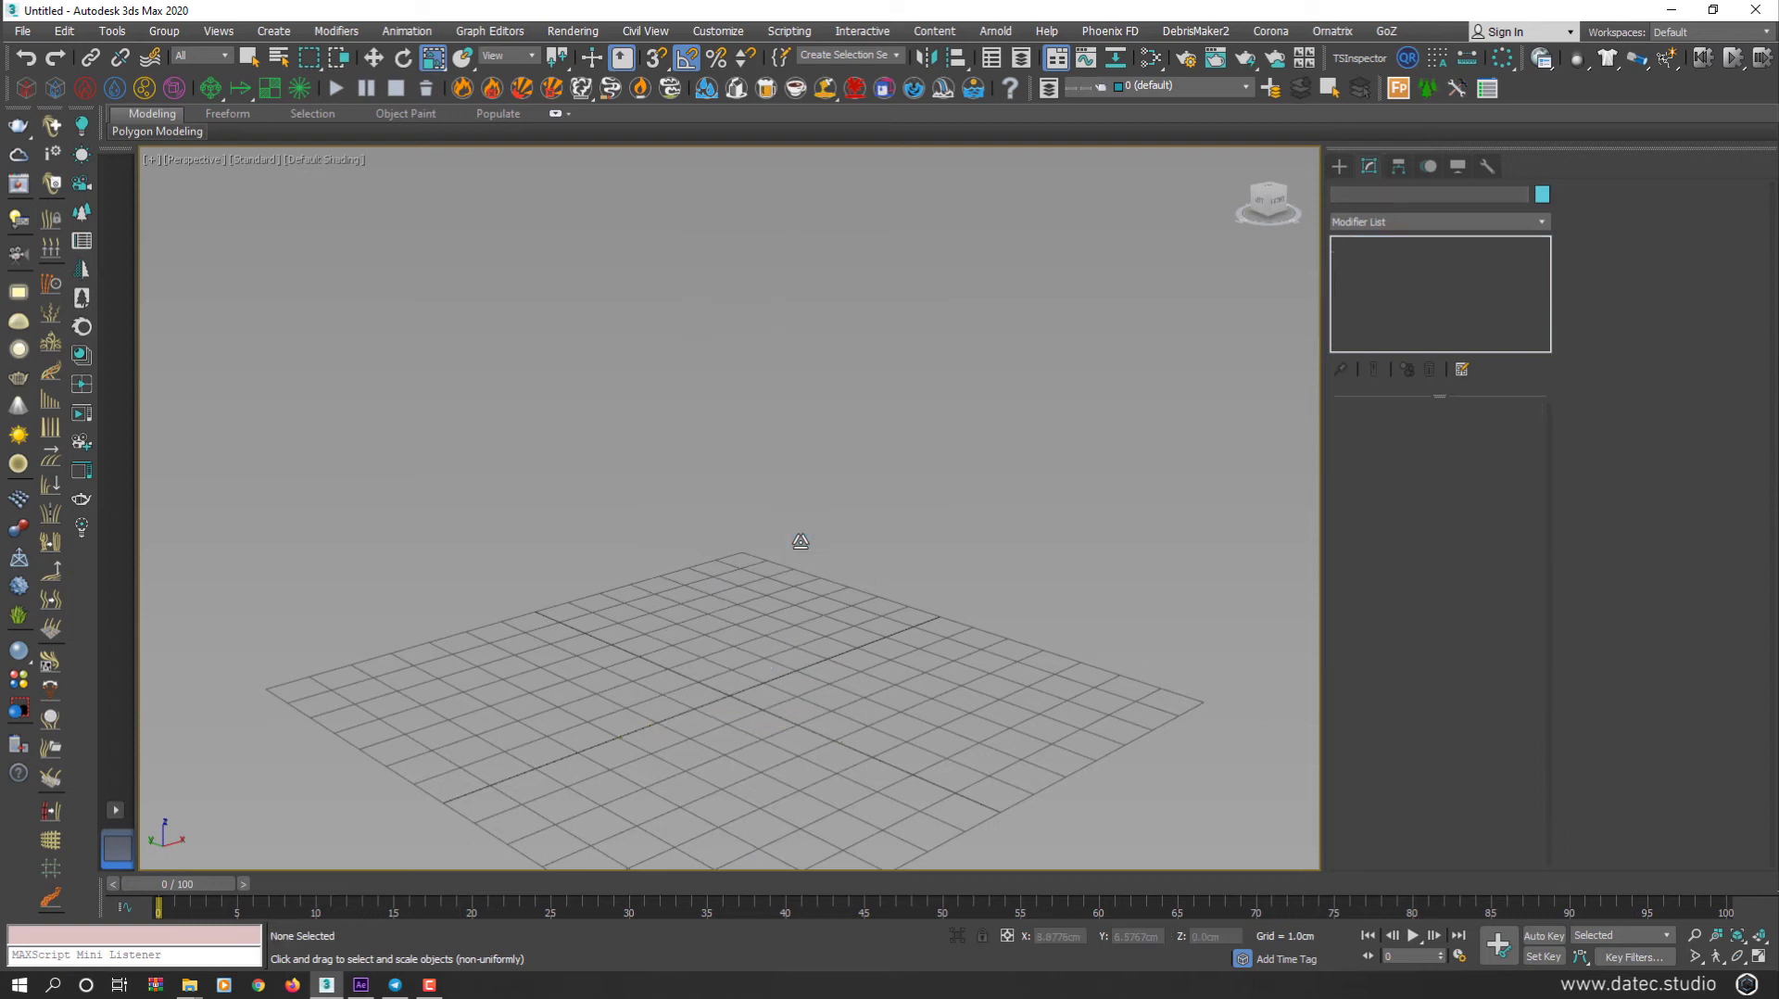
key("z")
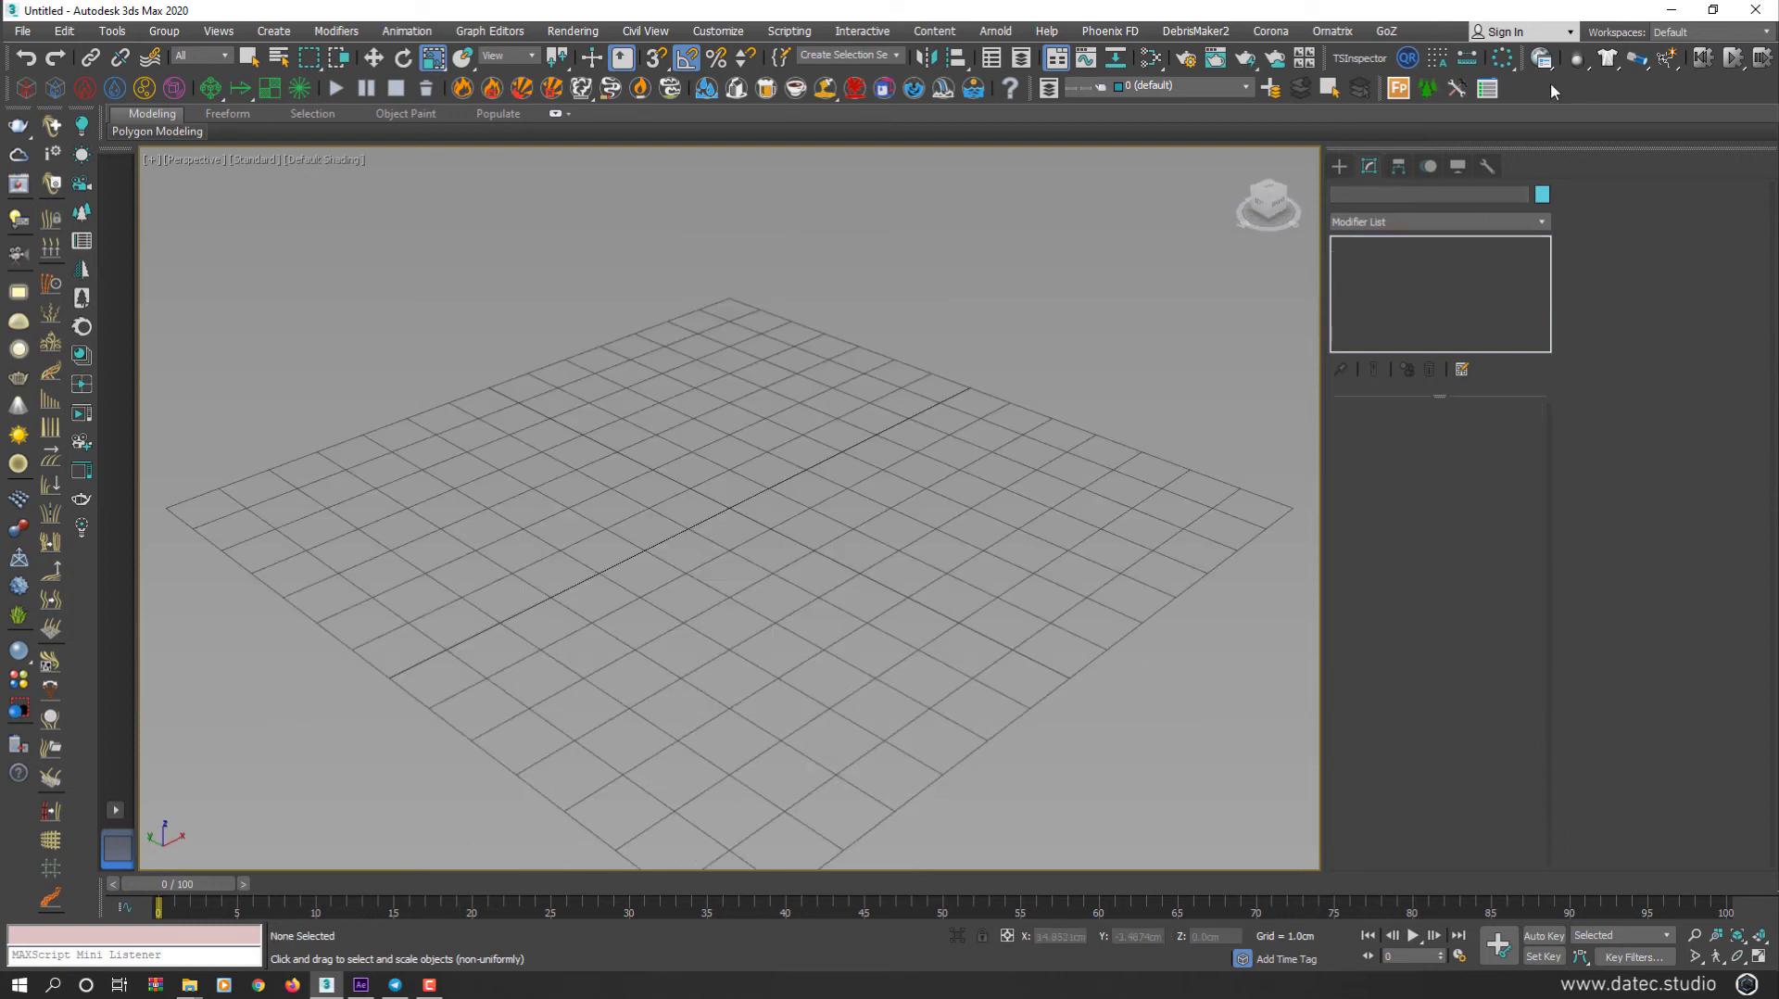
Step: Create a plane about 5.7 cm long and 4.6 cm wide on the grid, with edged faces displayed
left_click(1340, 167)
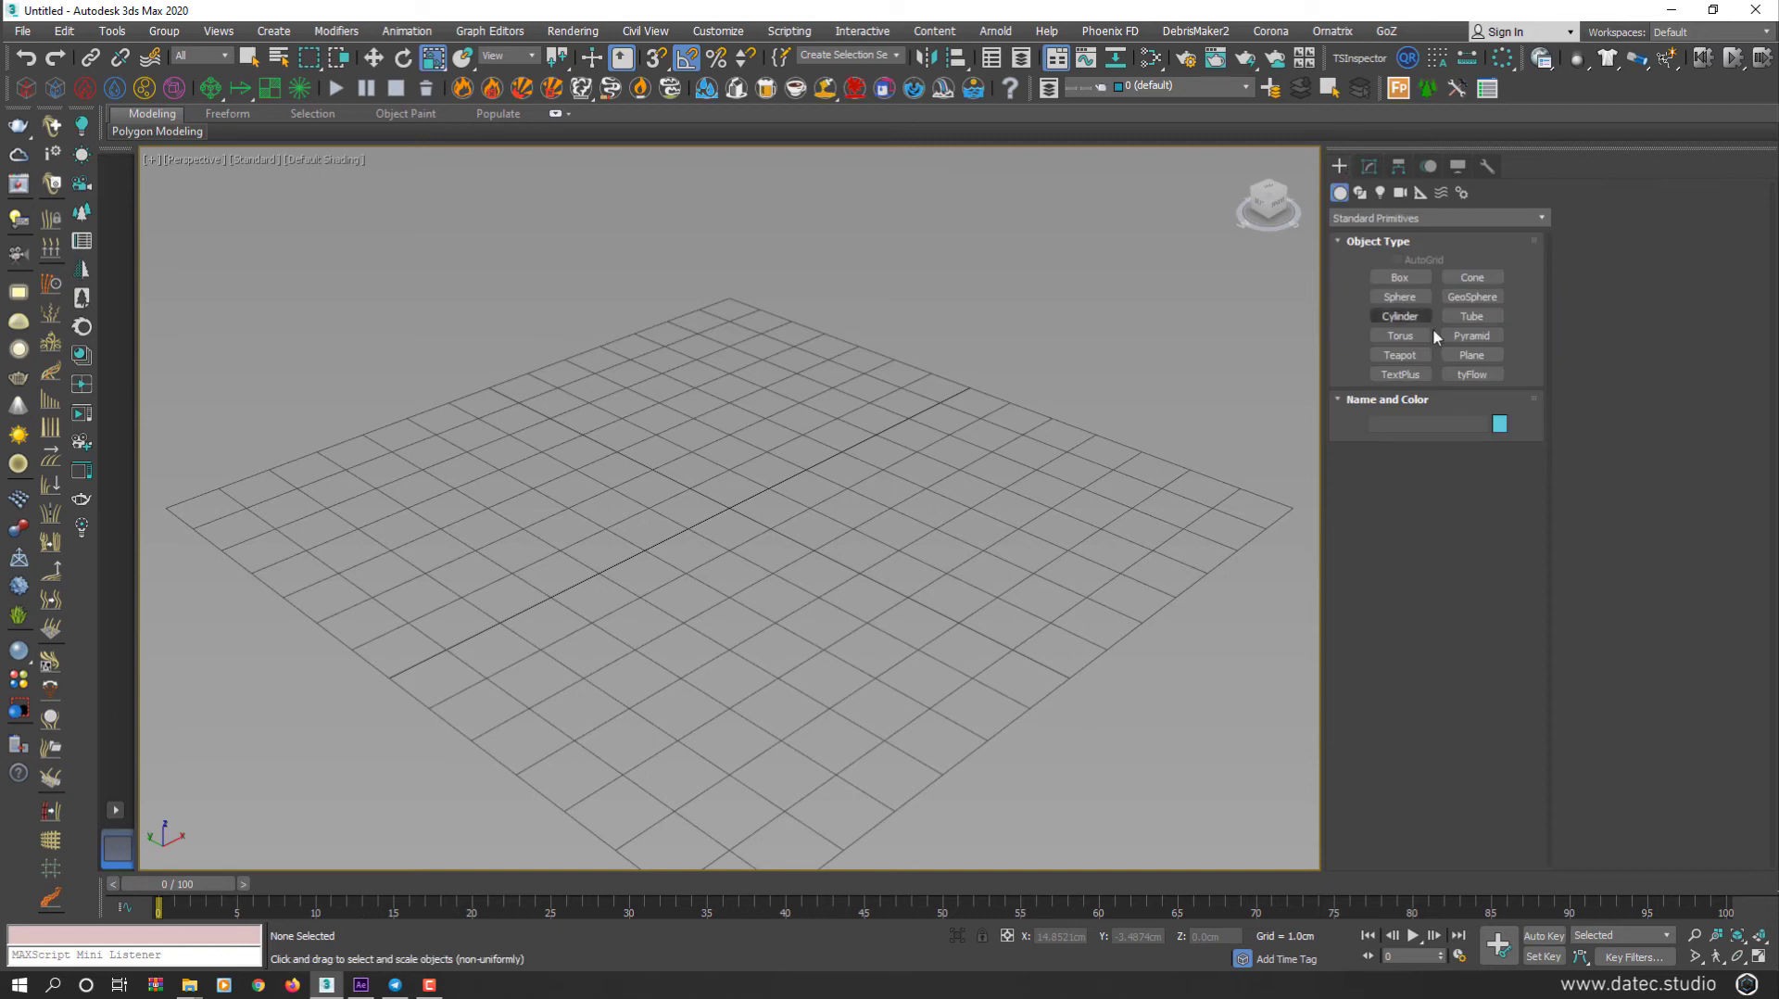
left_click(1469, 356)
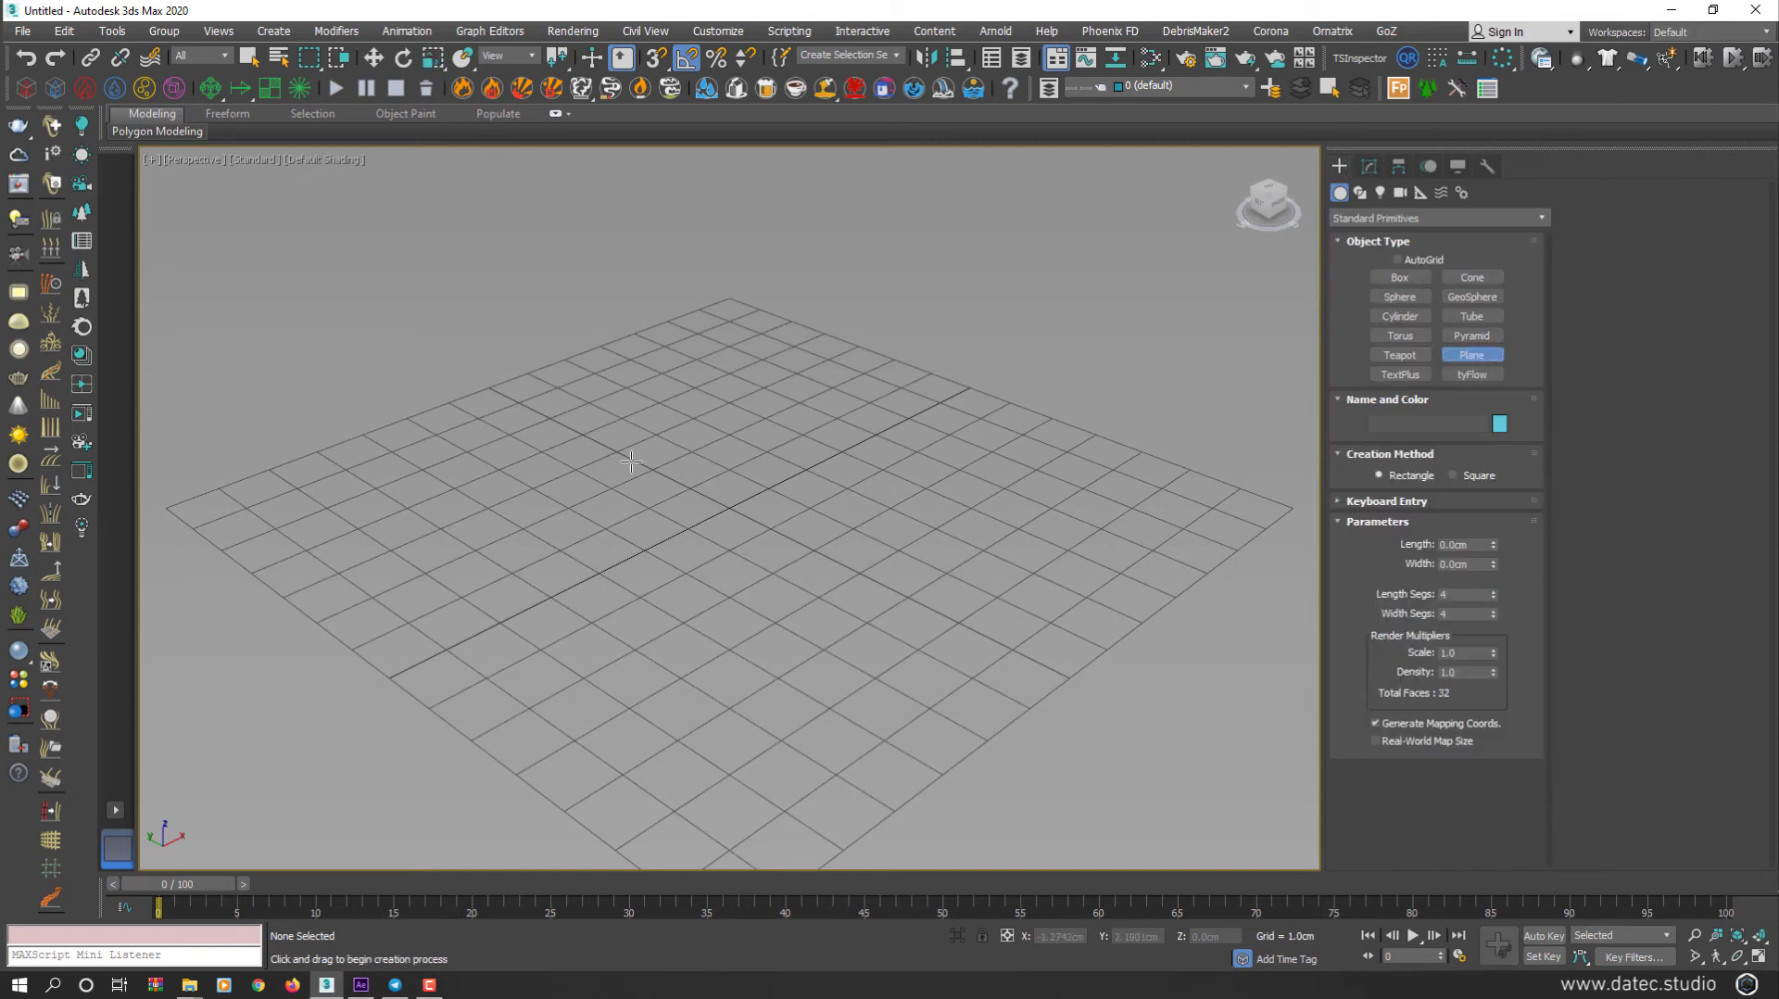
left_click_drag(700, 425, 741, 639)
key("F4")
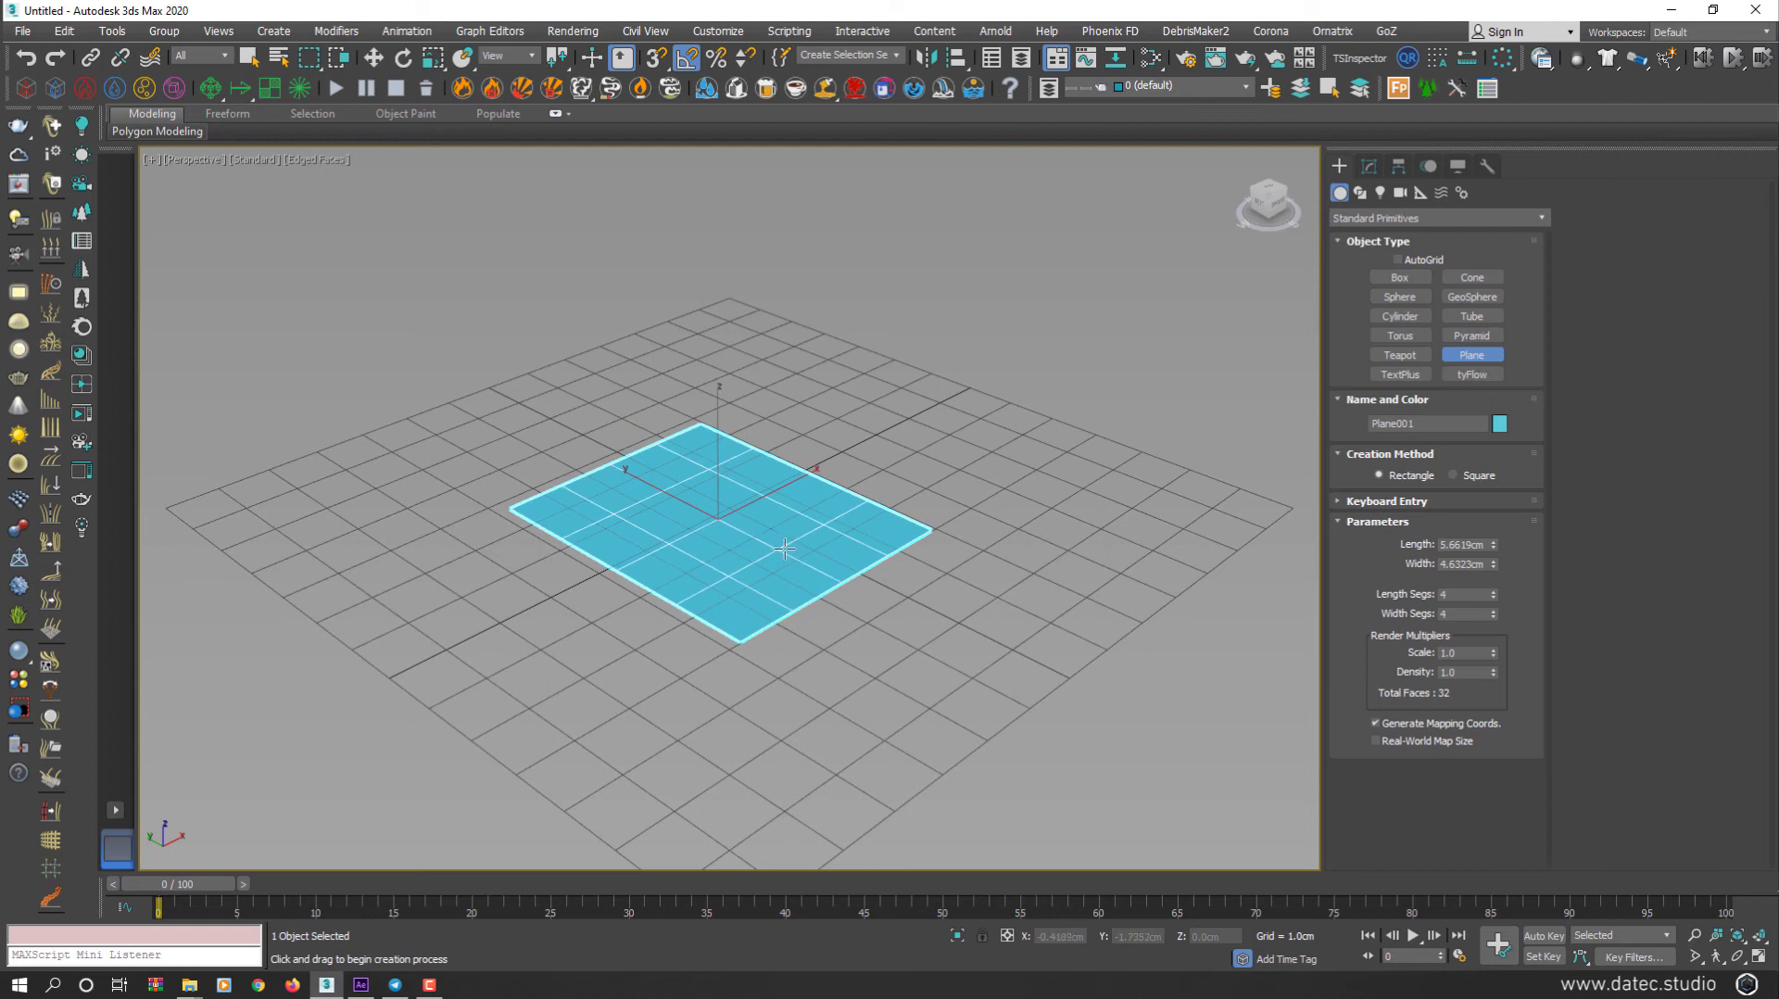
Step: Convert the plane to an Editable Poly
key("r")
right_click(781, 496)
mouse_move(913, 683)
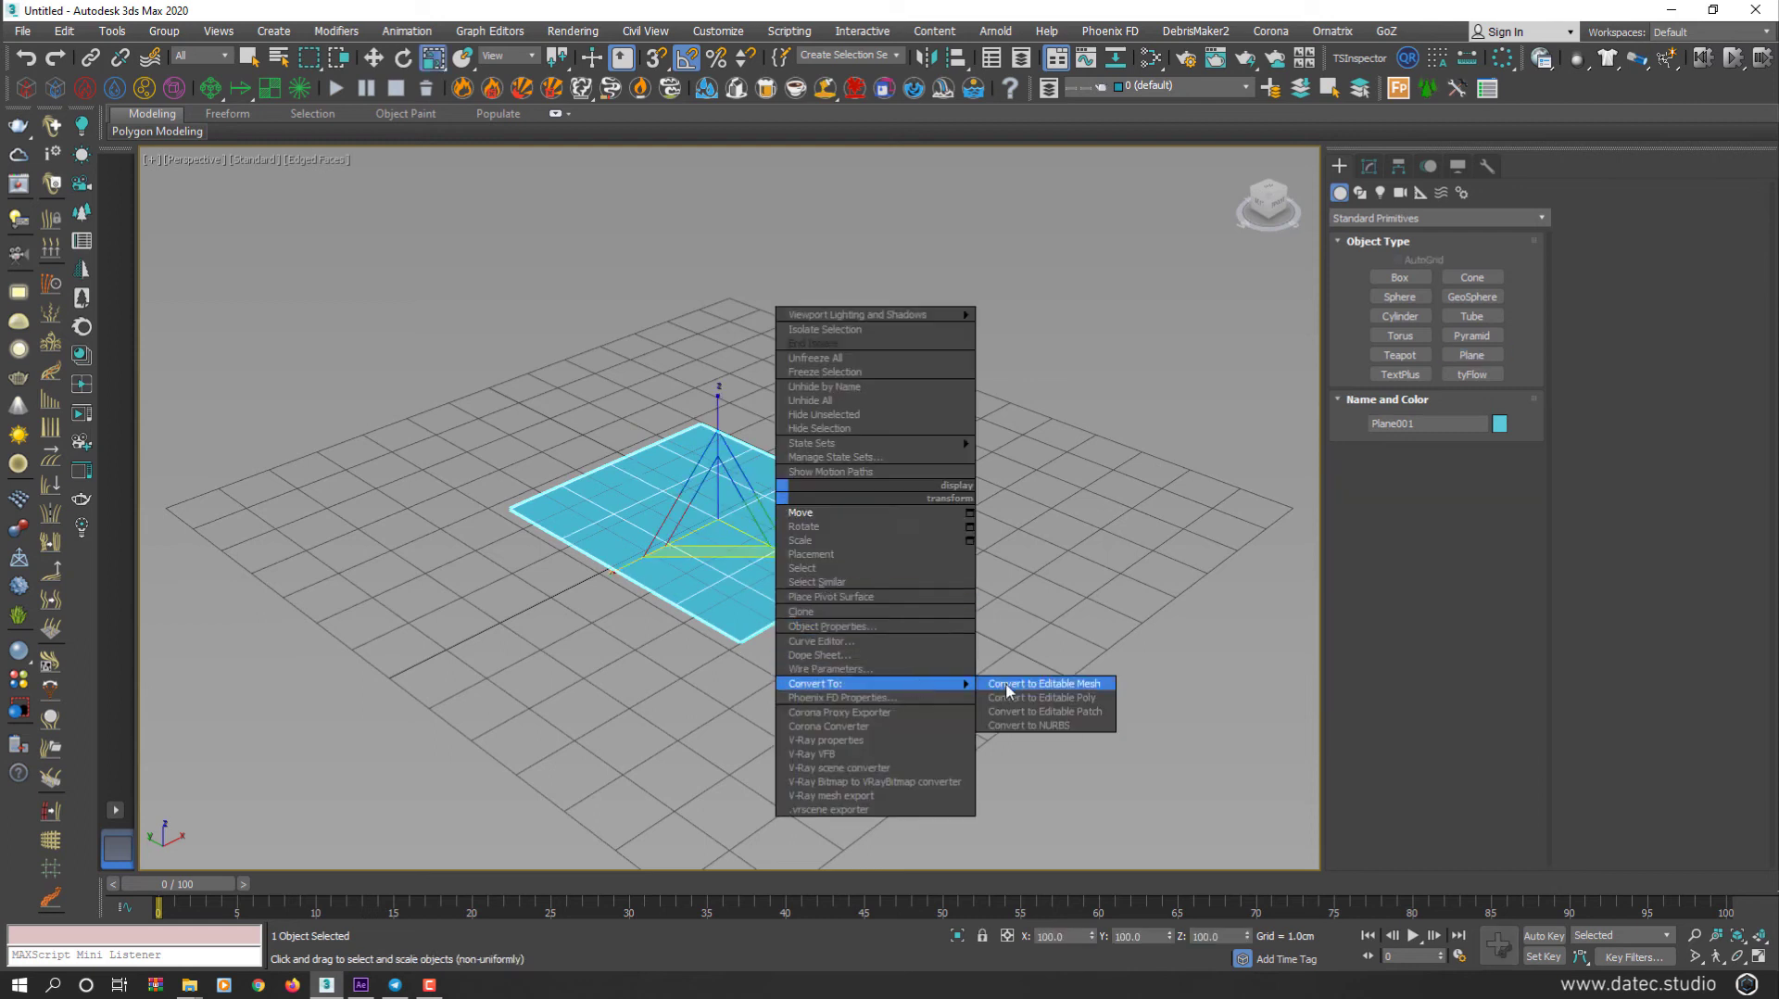
left_click(1028, 699)
key("z")
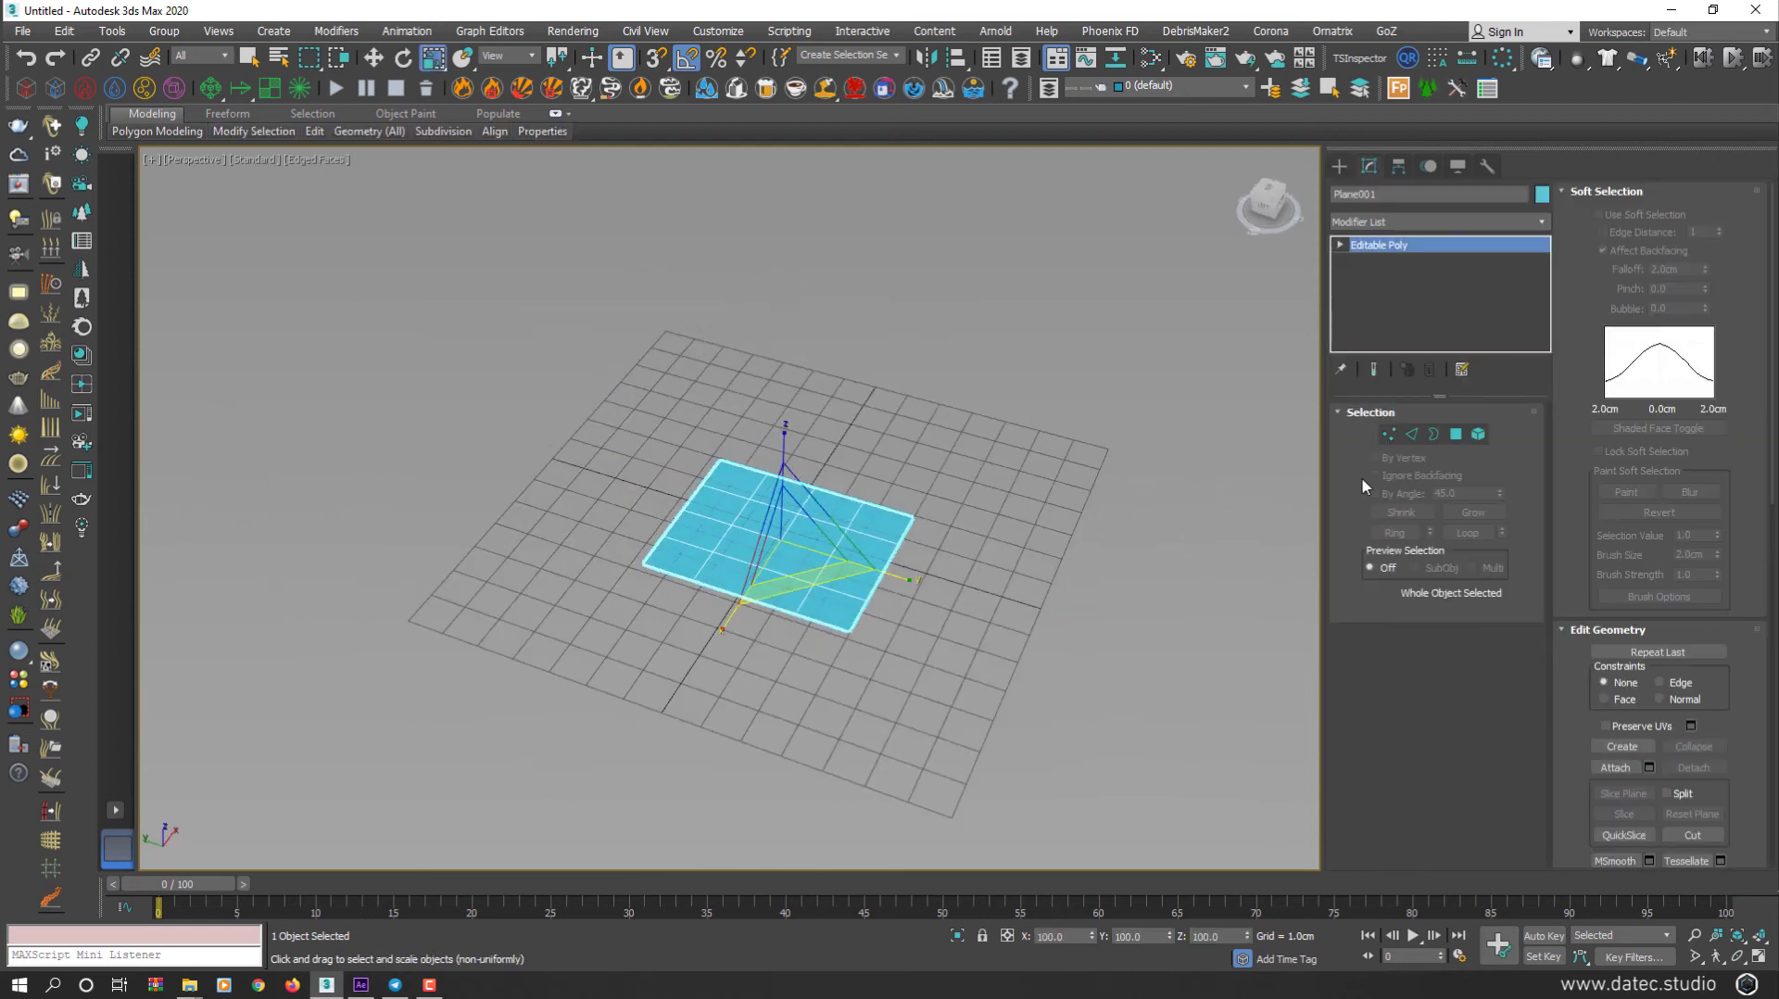
Step: Extend one border of the plane through successive edge copies into a zigzag strip ending in a flat section, then leave edge editing
left_click(1411, 433)
double_click(882, 571)
key("w")
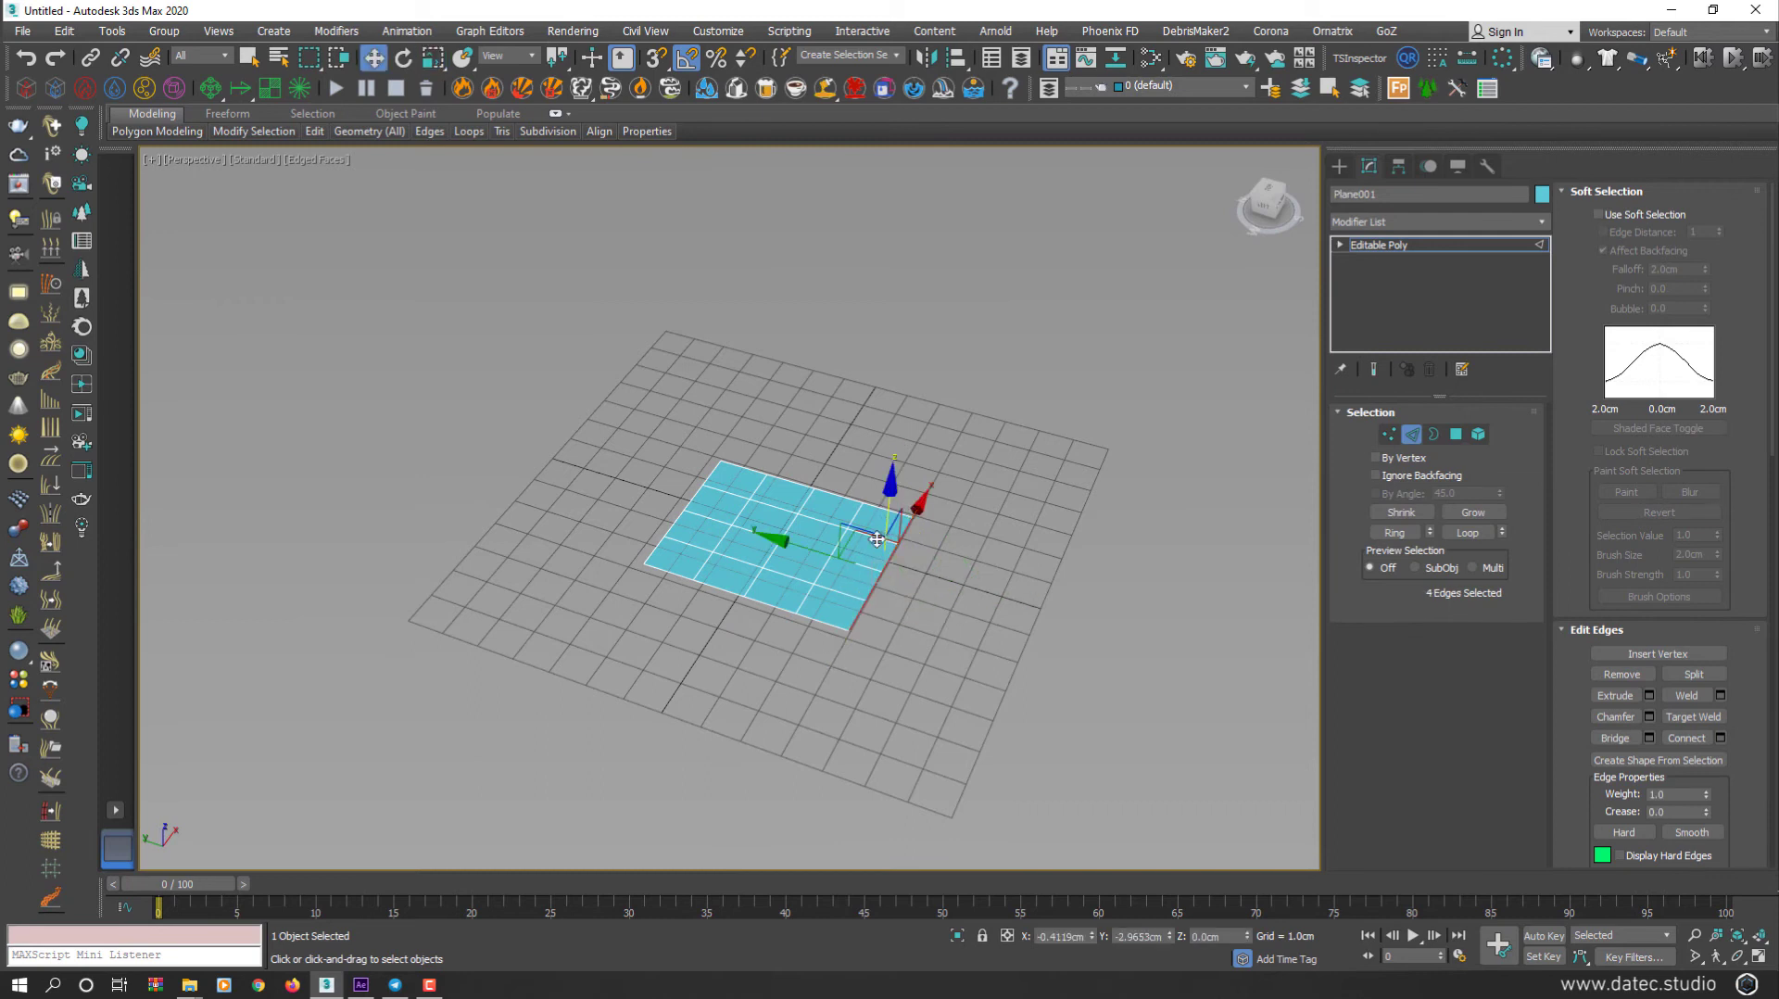
left_click_drag(876, 539, 1171, 714, "shift")
middle_click_drag(1171, 714, 974, 615)
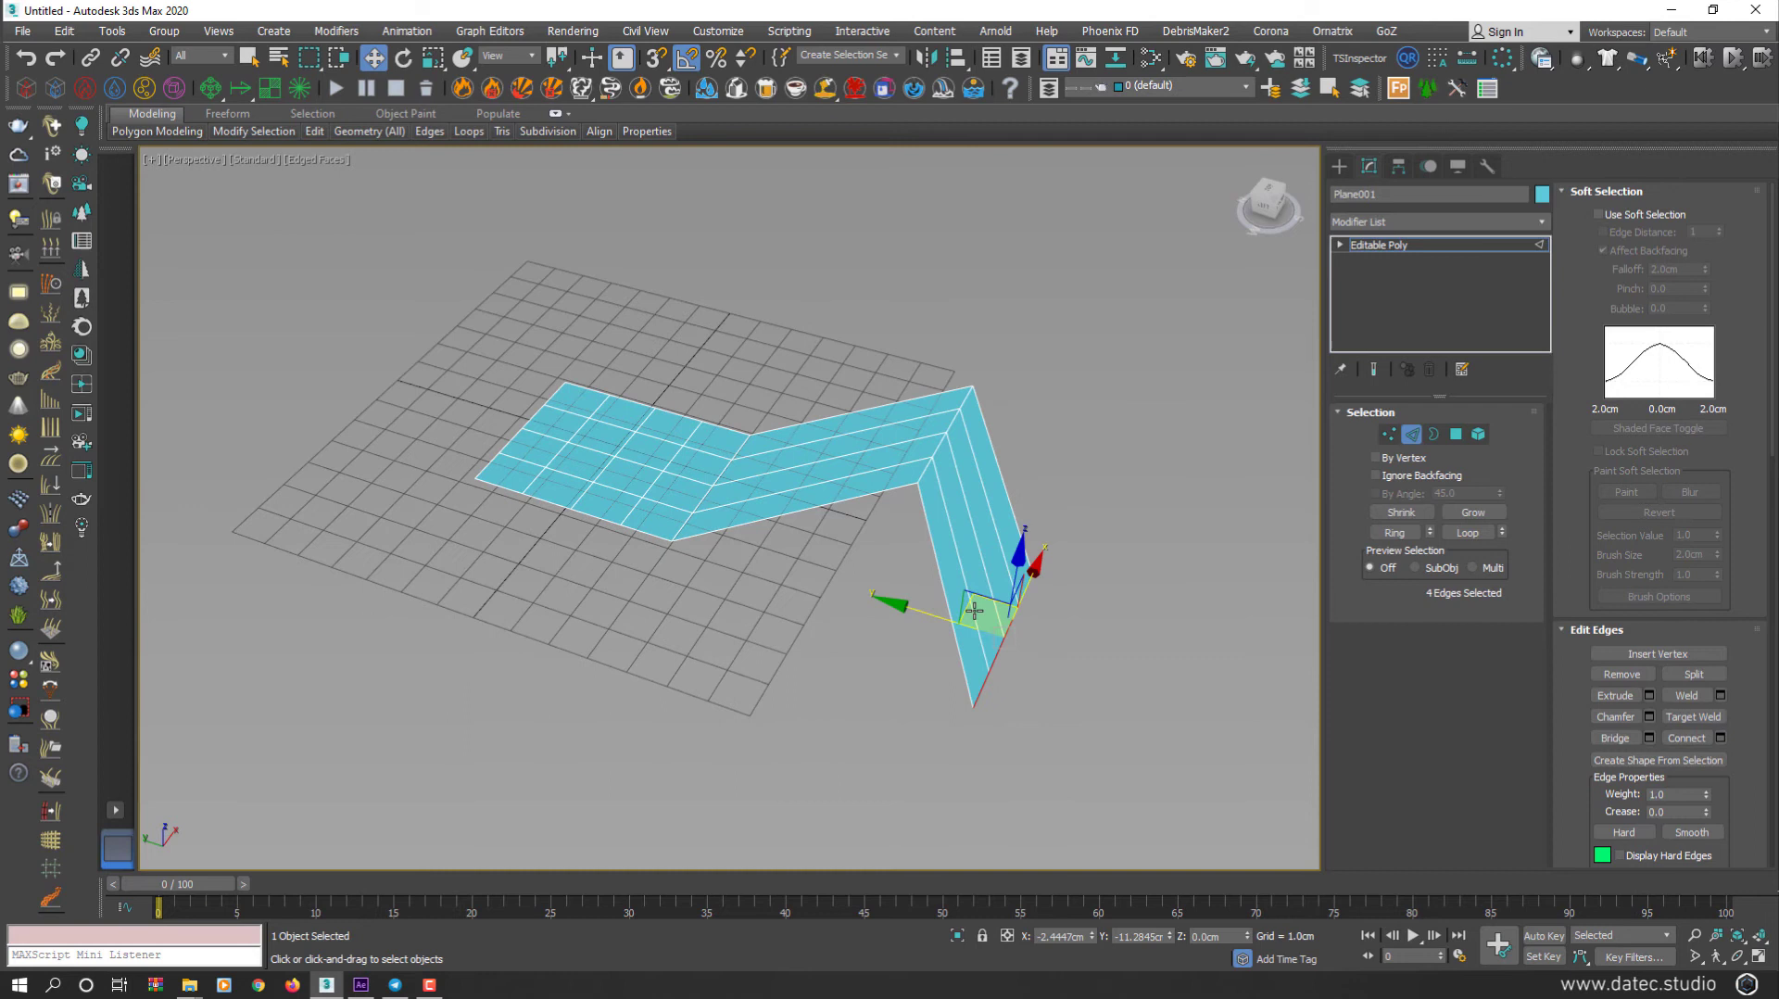
left_click_drag(972, 608, 1178, 663, "shift")
left_click(1411, 433)
mouse_move(988, 512)
middle_mouse_down("alt")
mouse_move(945, 552)
mouse_move(985, 513)
middle_mouse_up("alt")
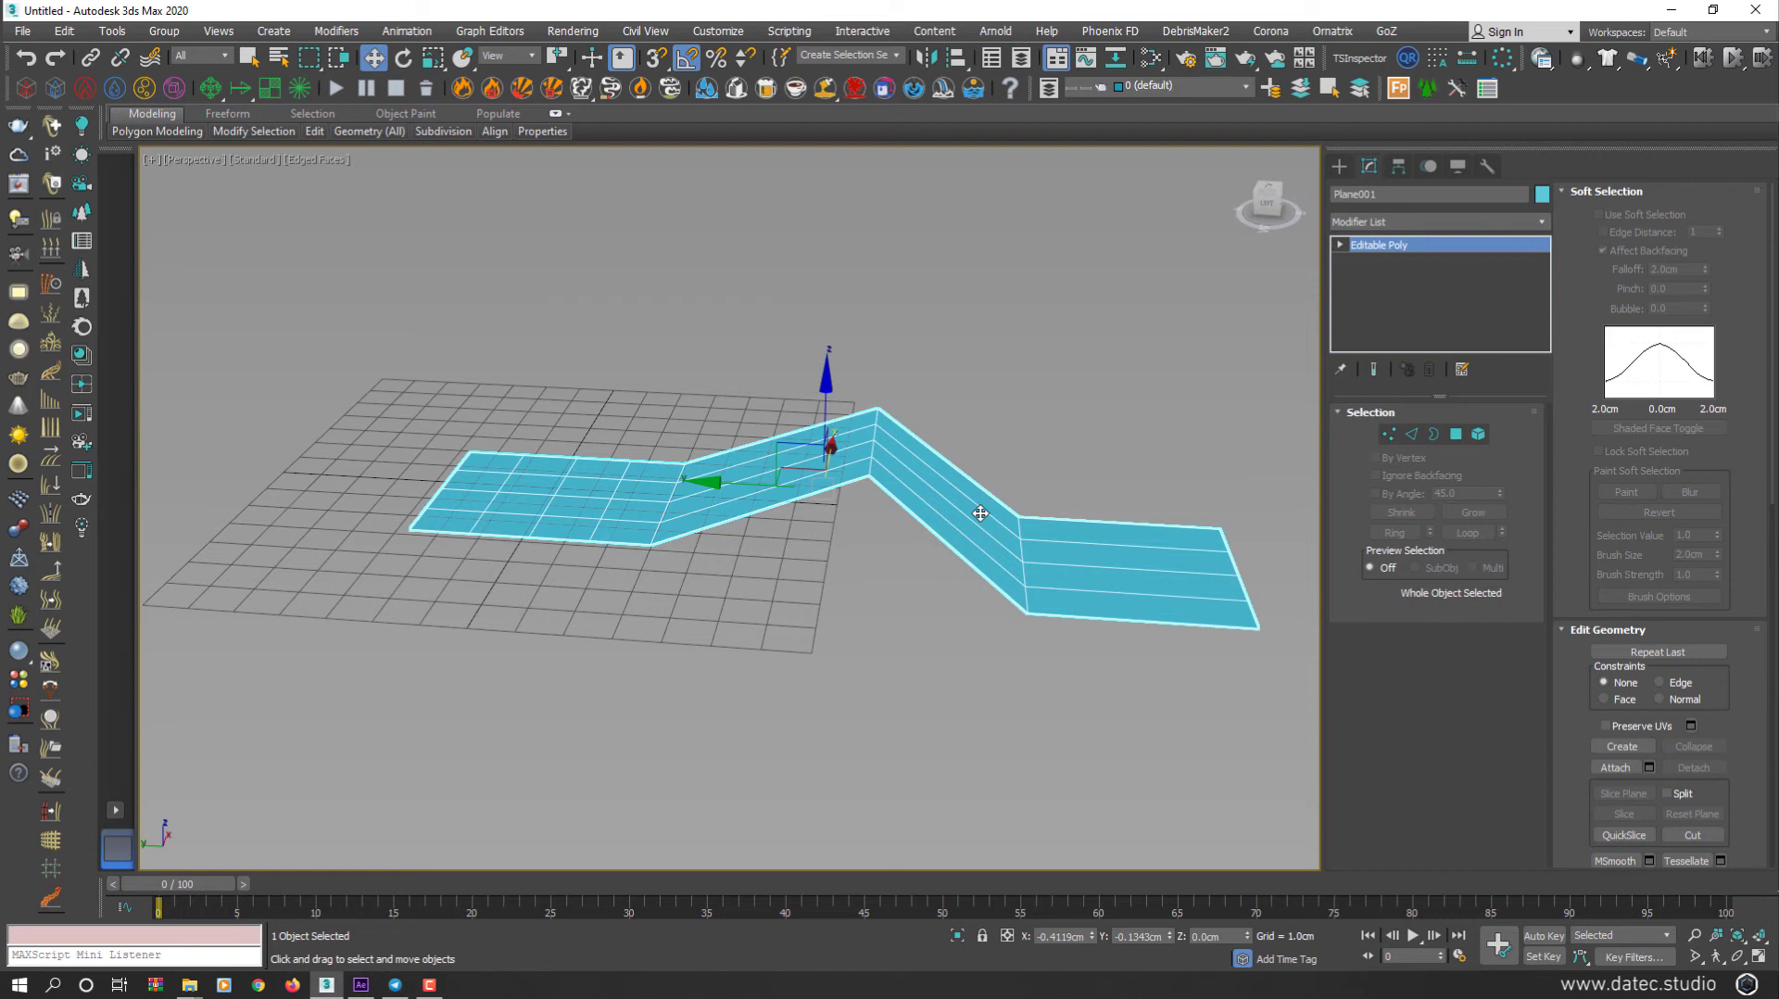
Step: Add an FFD(box) modifier to the zigzag strip and enter its Set Volume level
left_click(1390, 224)
key("f")
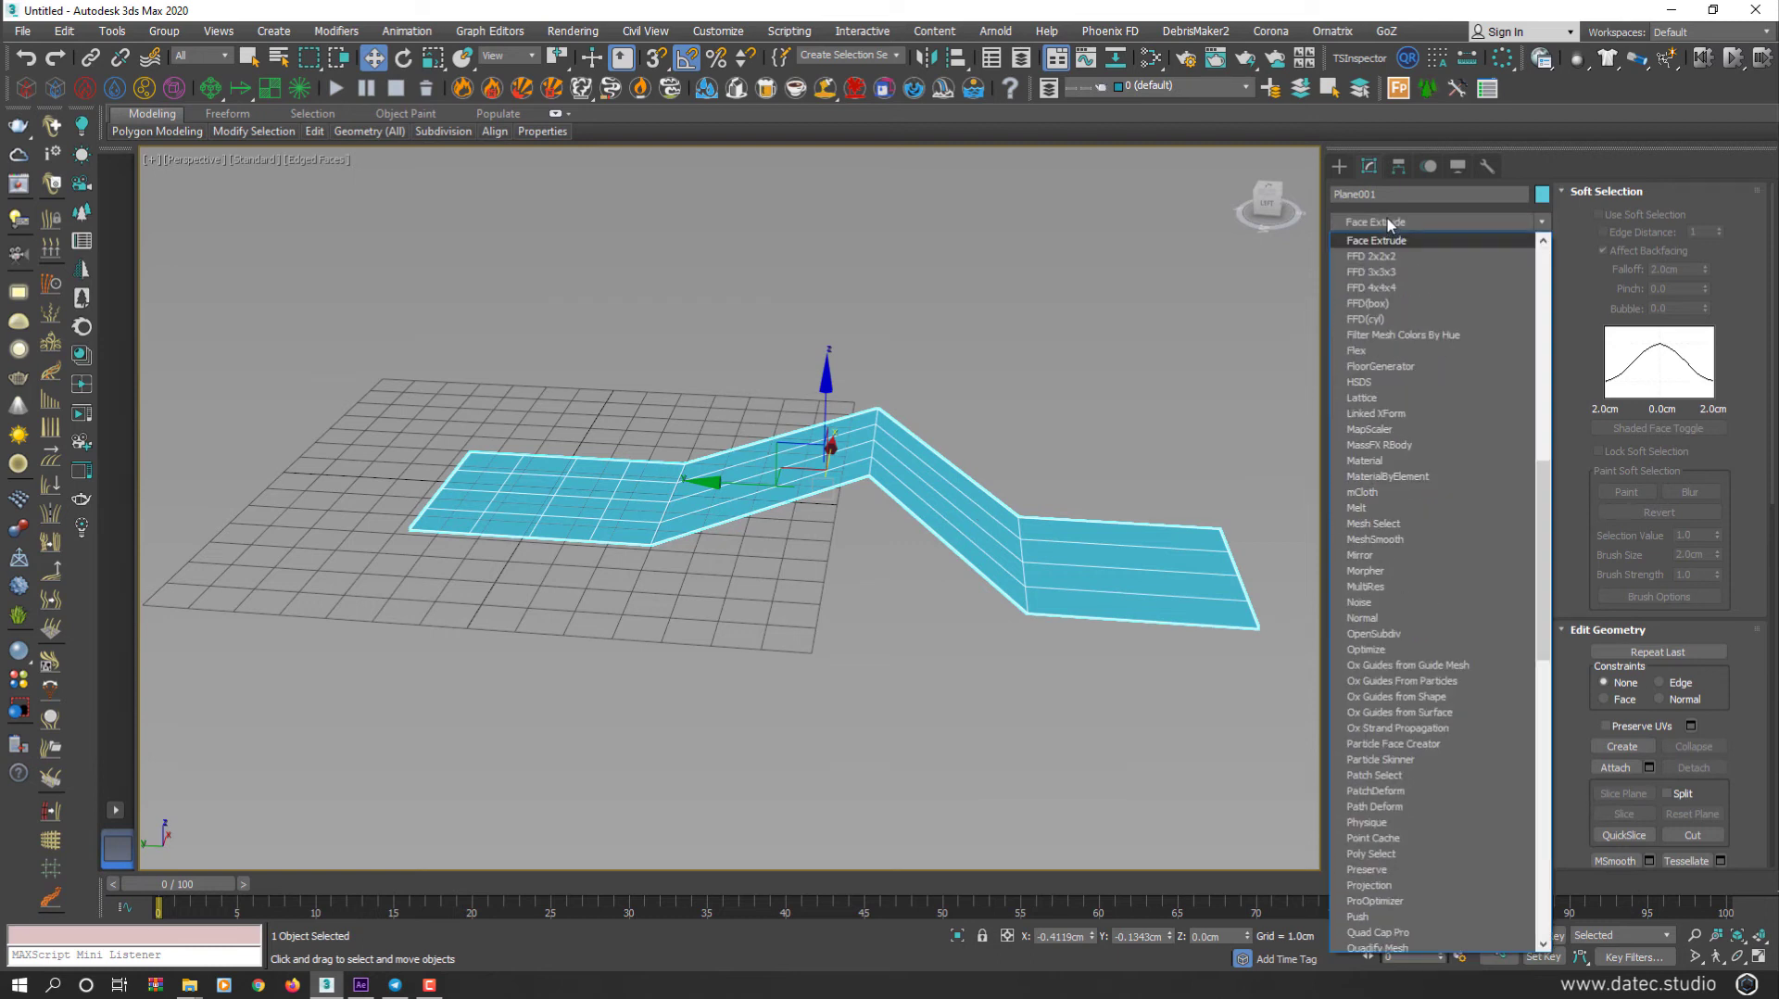
left_click(1392, 301)
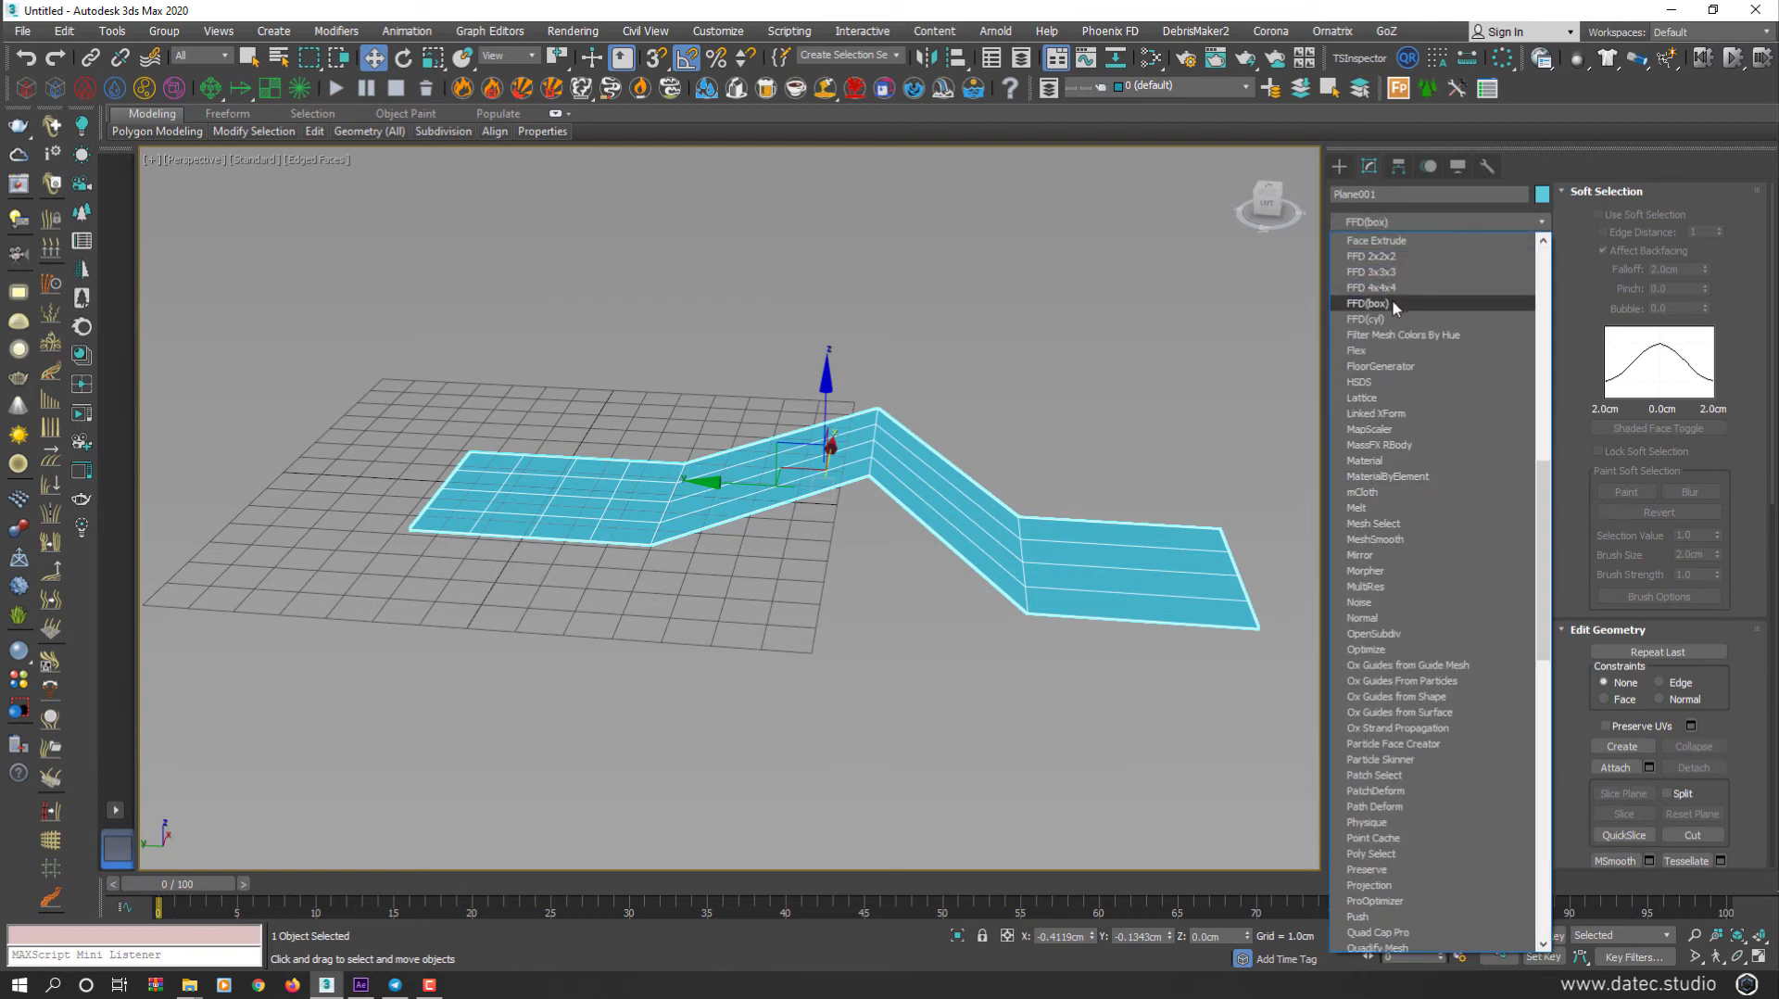
middle_click_drag(774, 497, 743, 534, "alt")
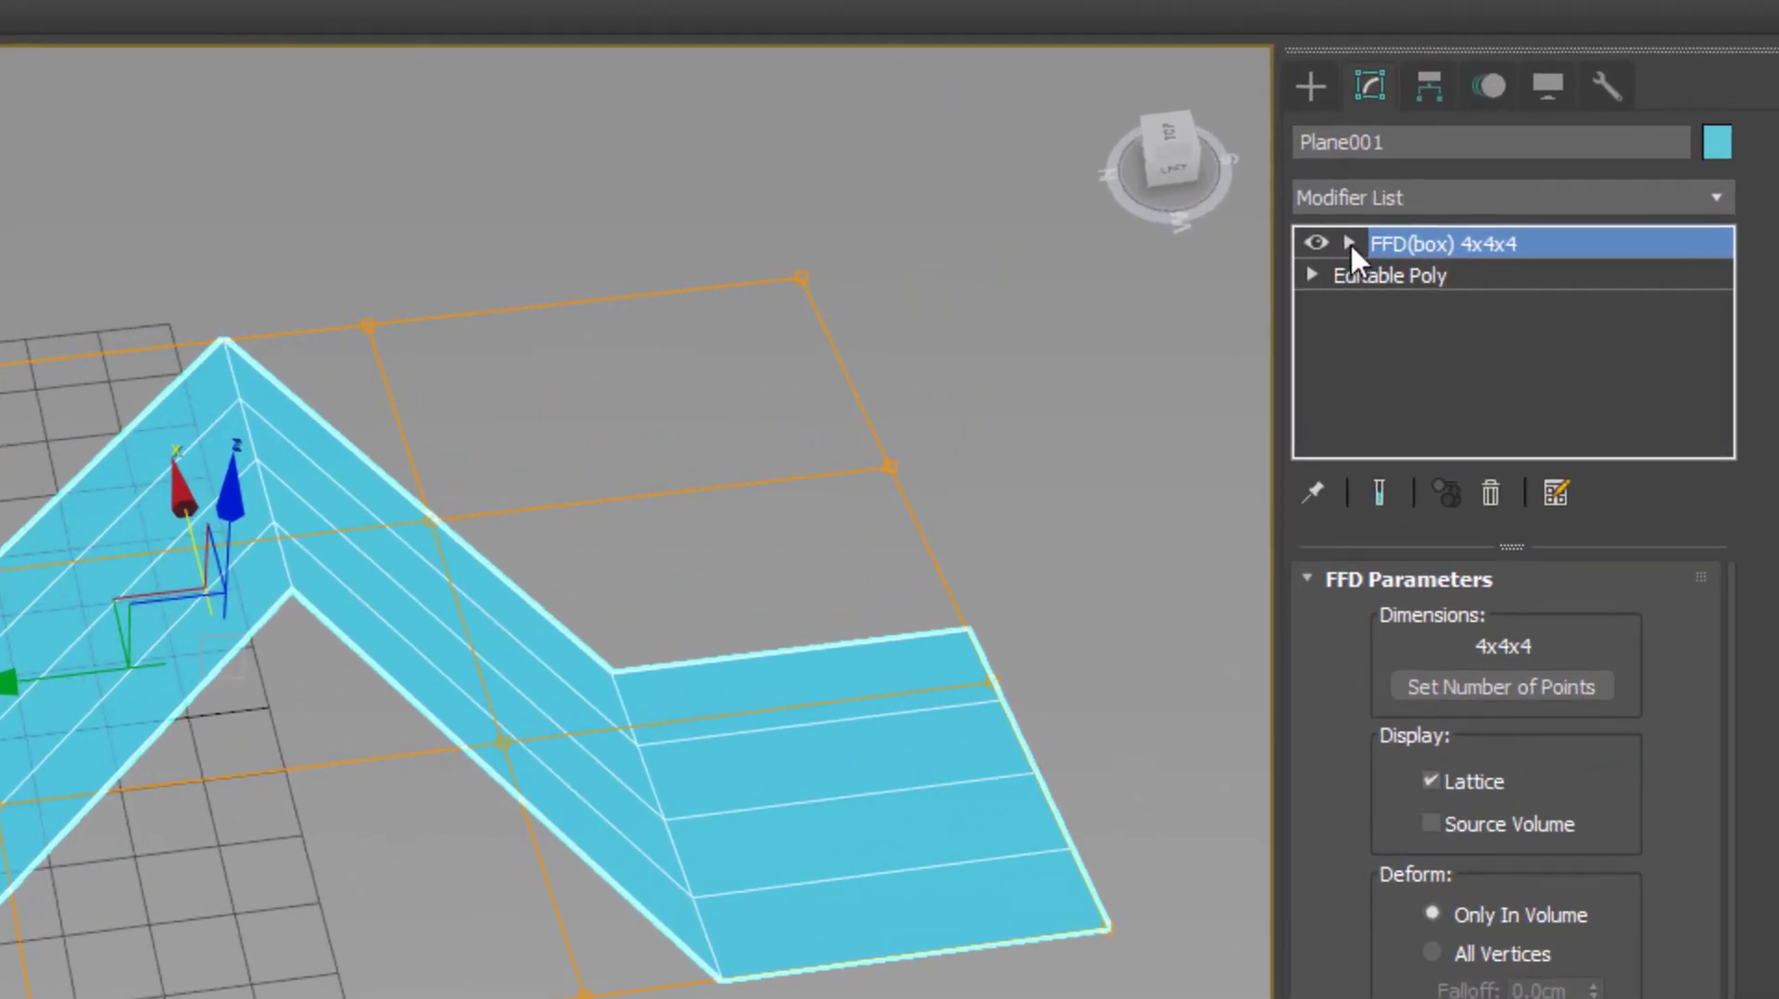
left_click(1349, 242)
left_click(1454, 341)
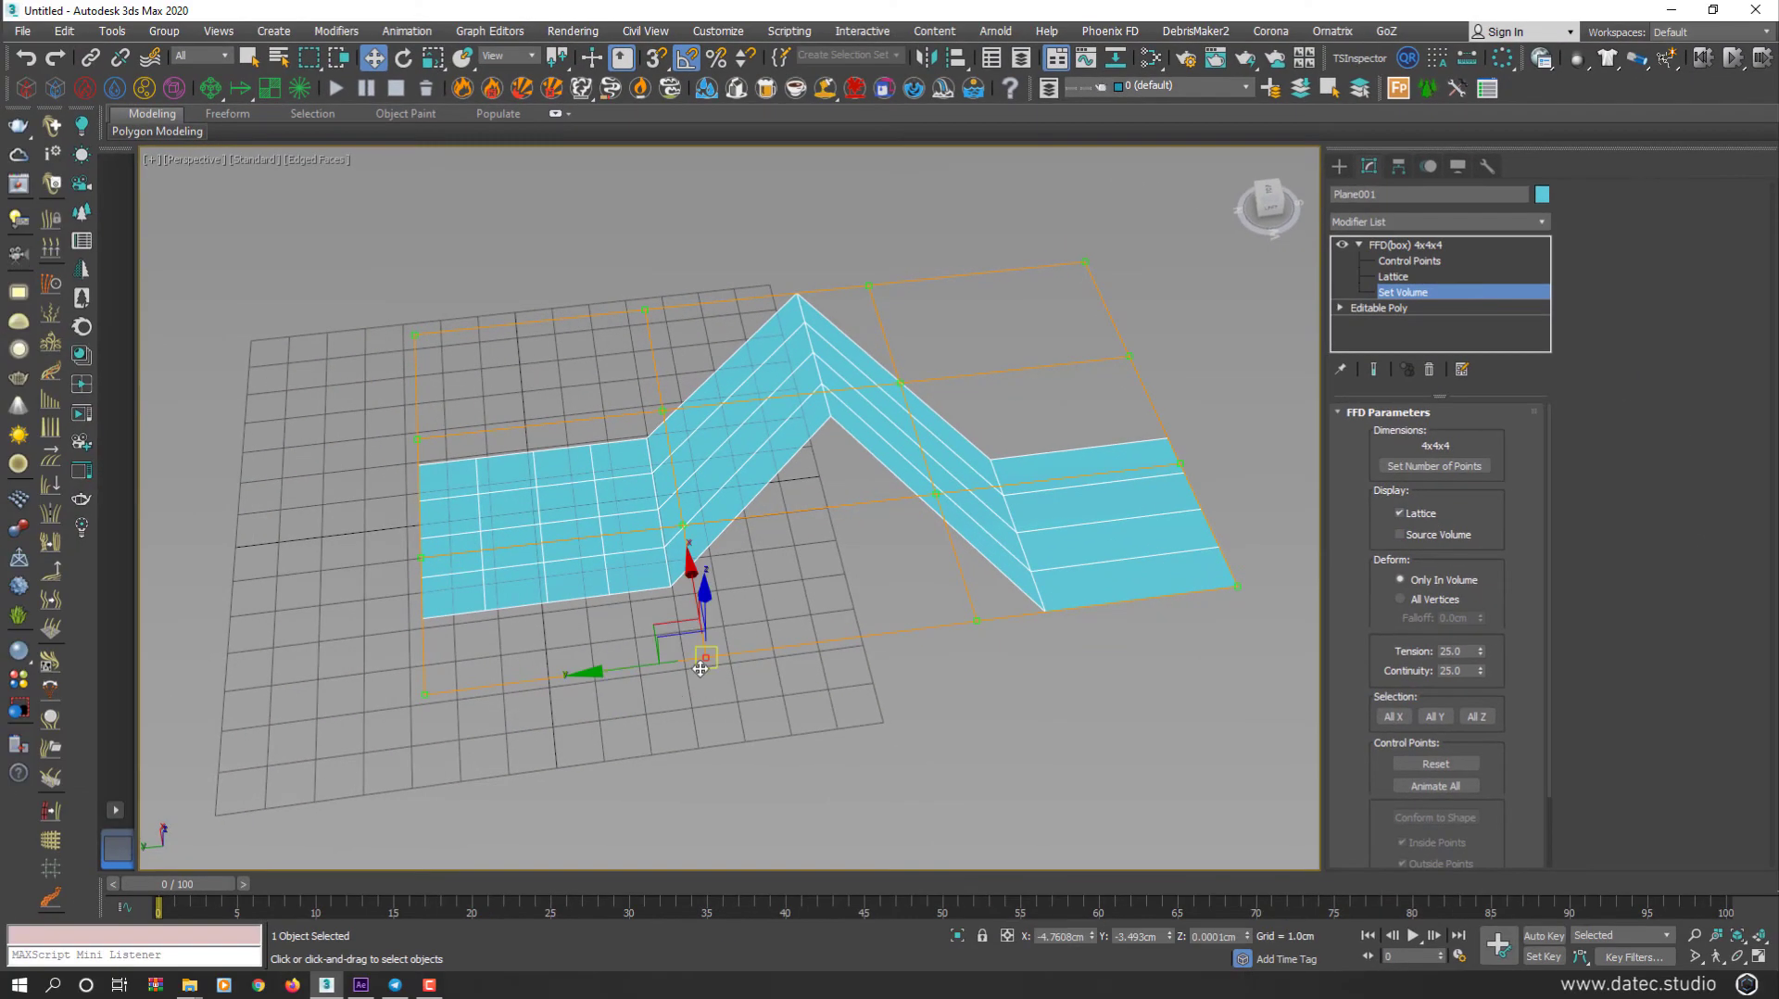
Step: Try to fit the side points of the 4x4x4 lattice volume to the edge of the zigzag strip
middle_click_drag(700, 667, 781, 630, "alt")
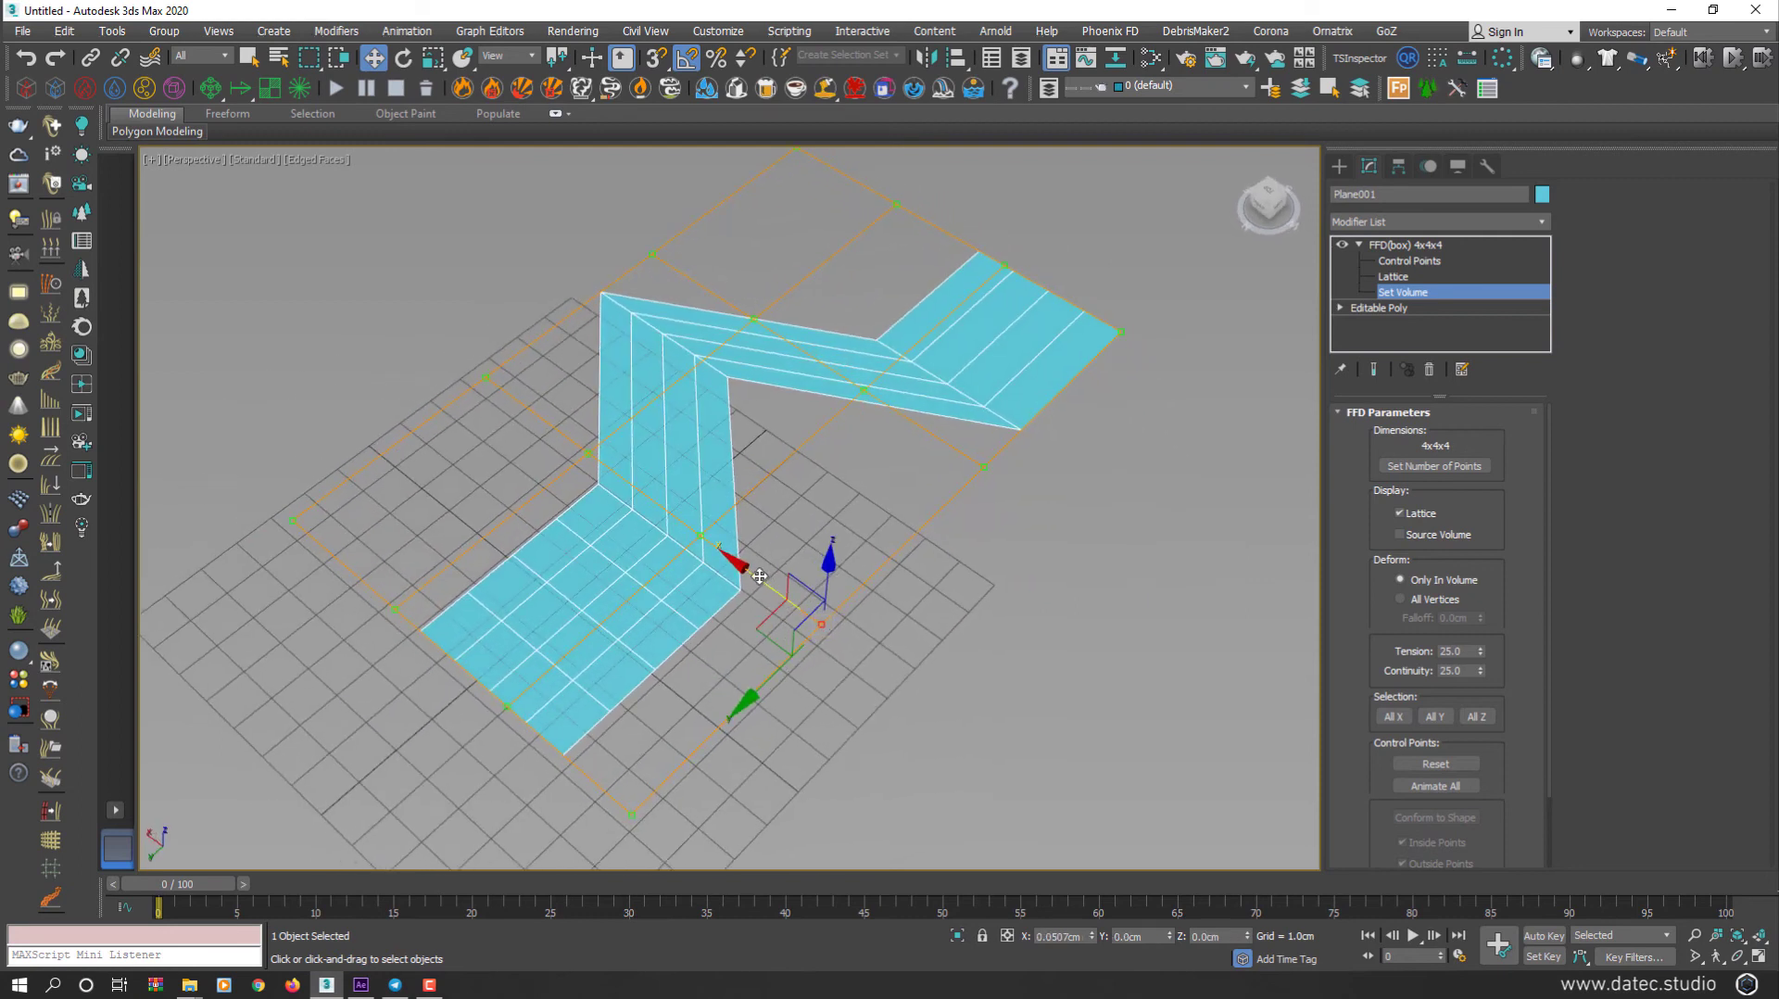
left_click_drag(728, 770, 600, 845, "ctrl")
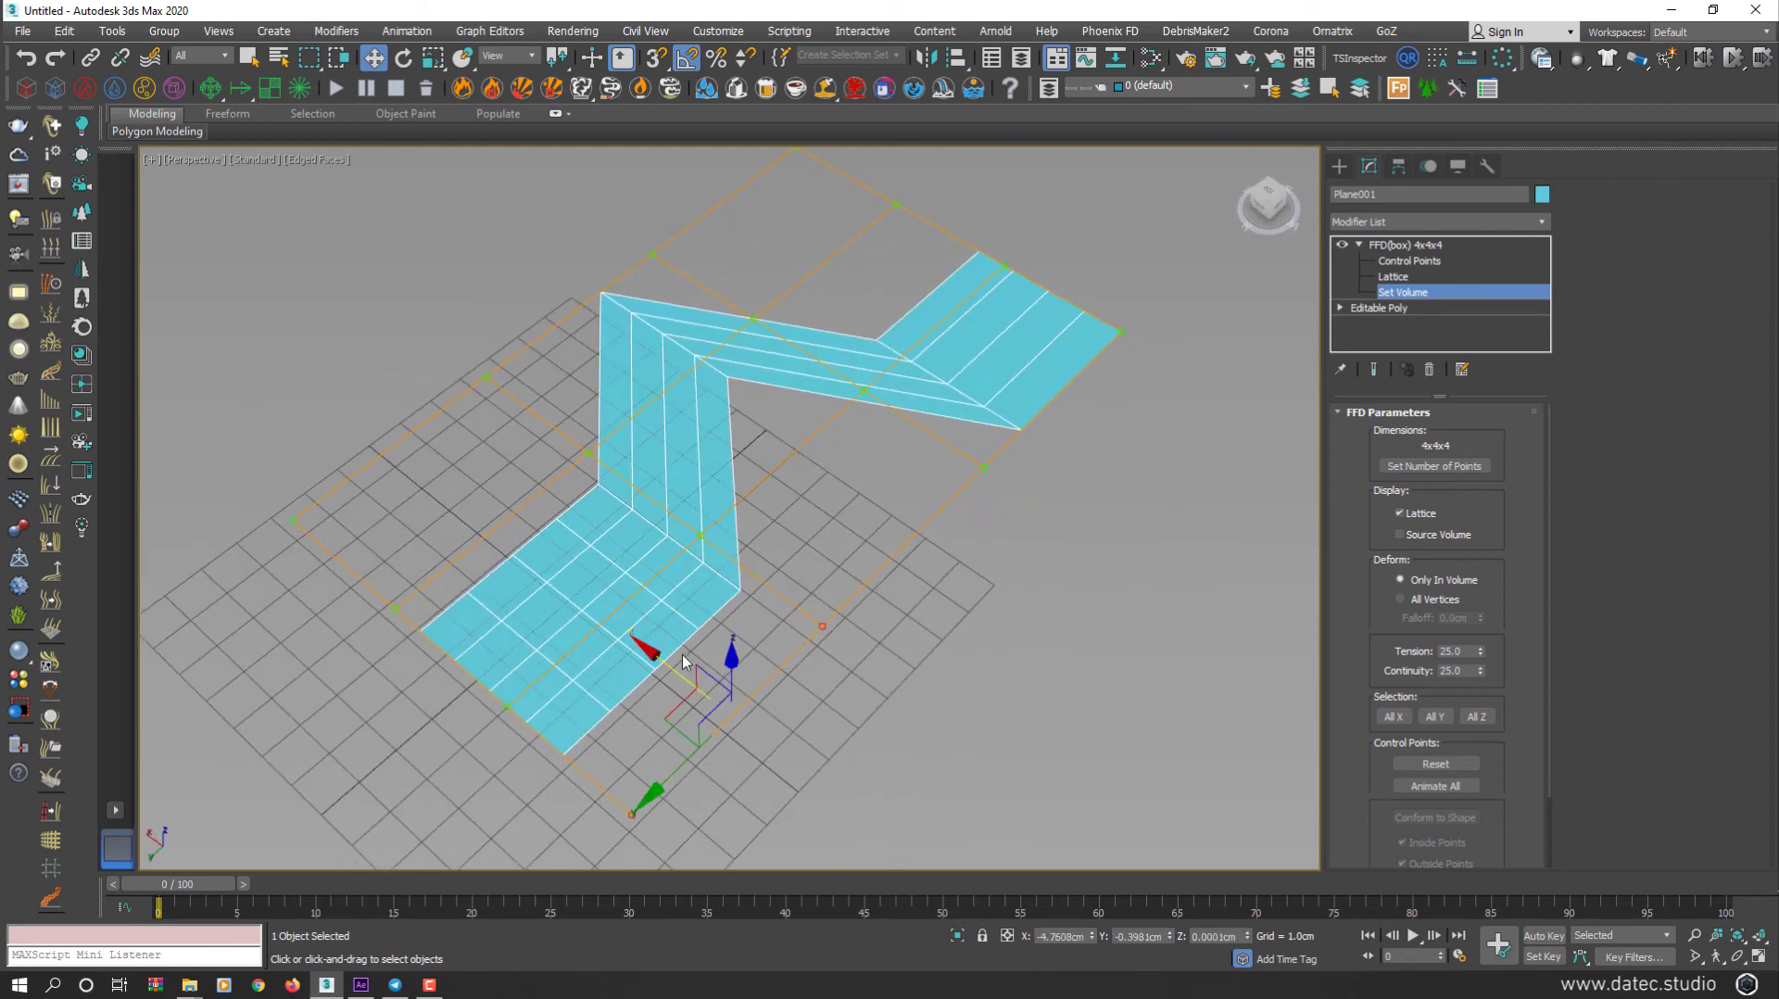
left_click_drag(649, 654, 582, 637)
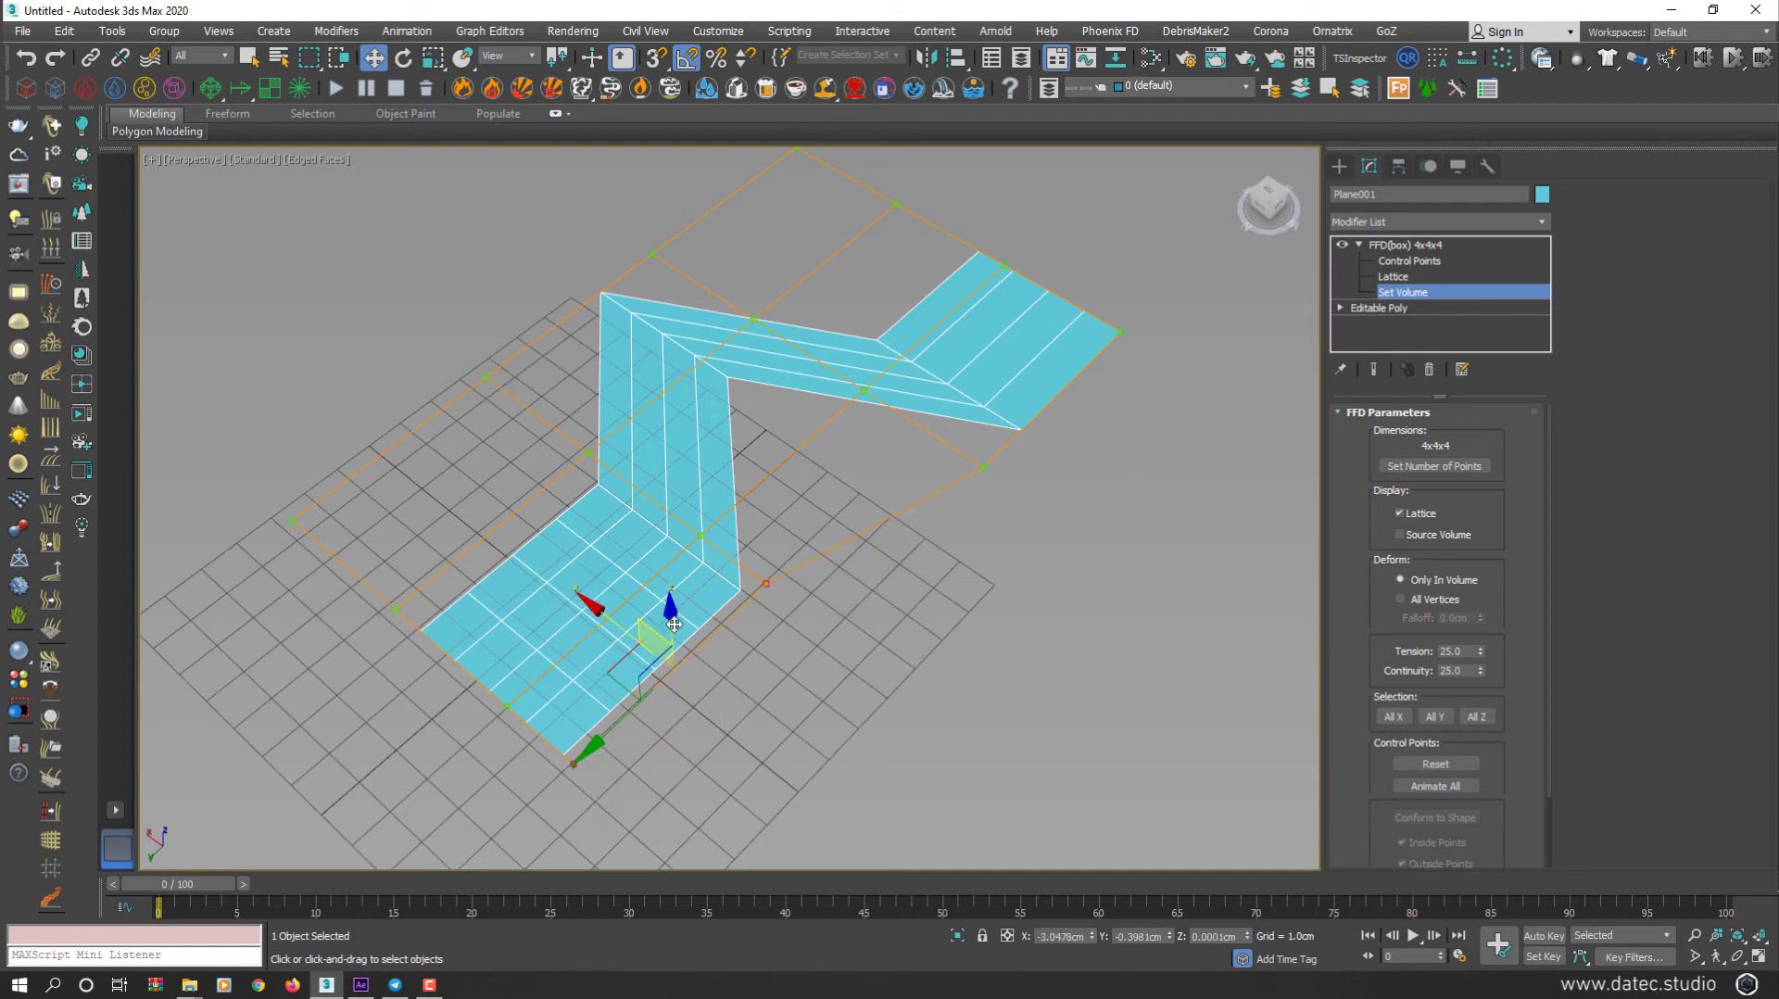
left_click_drag(928, 434, 819, 389)
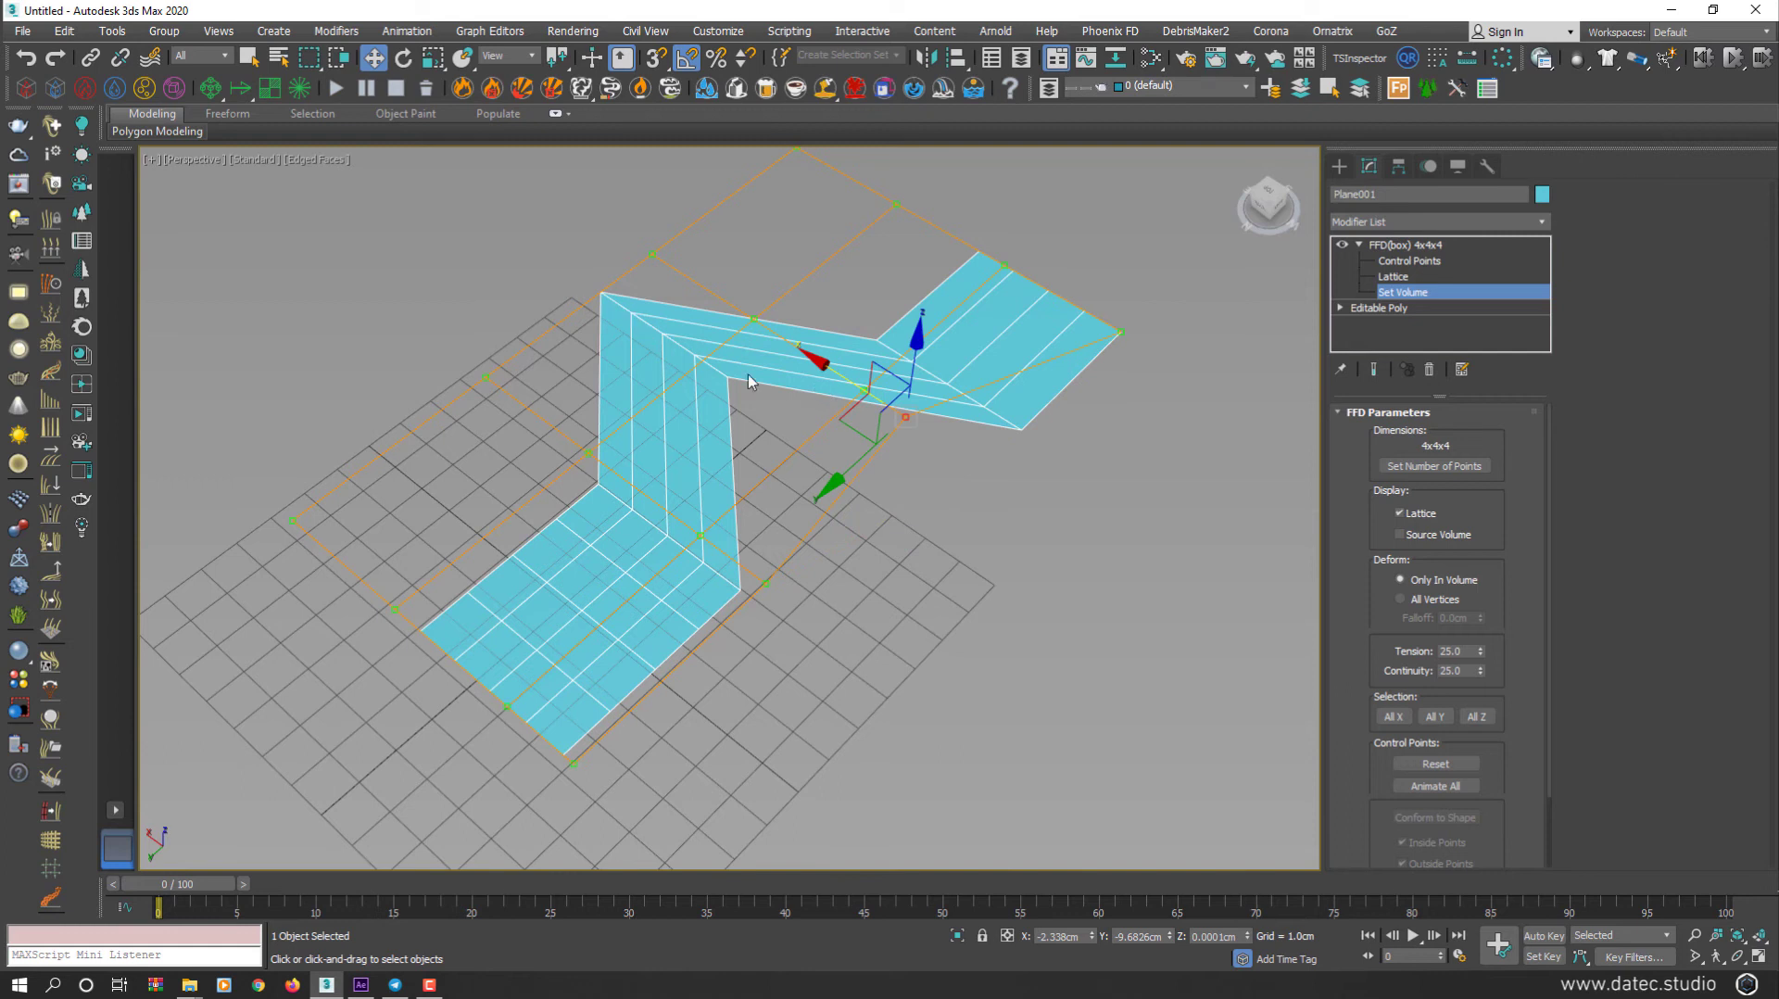
Step: Set the FFD(box) lattice to 5 points in length
left_click(1389, 468)
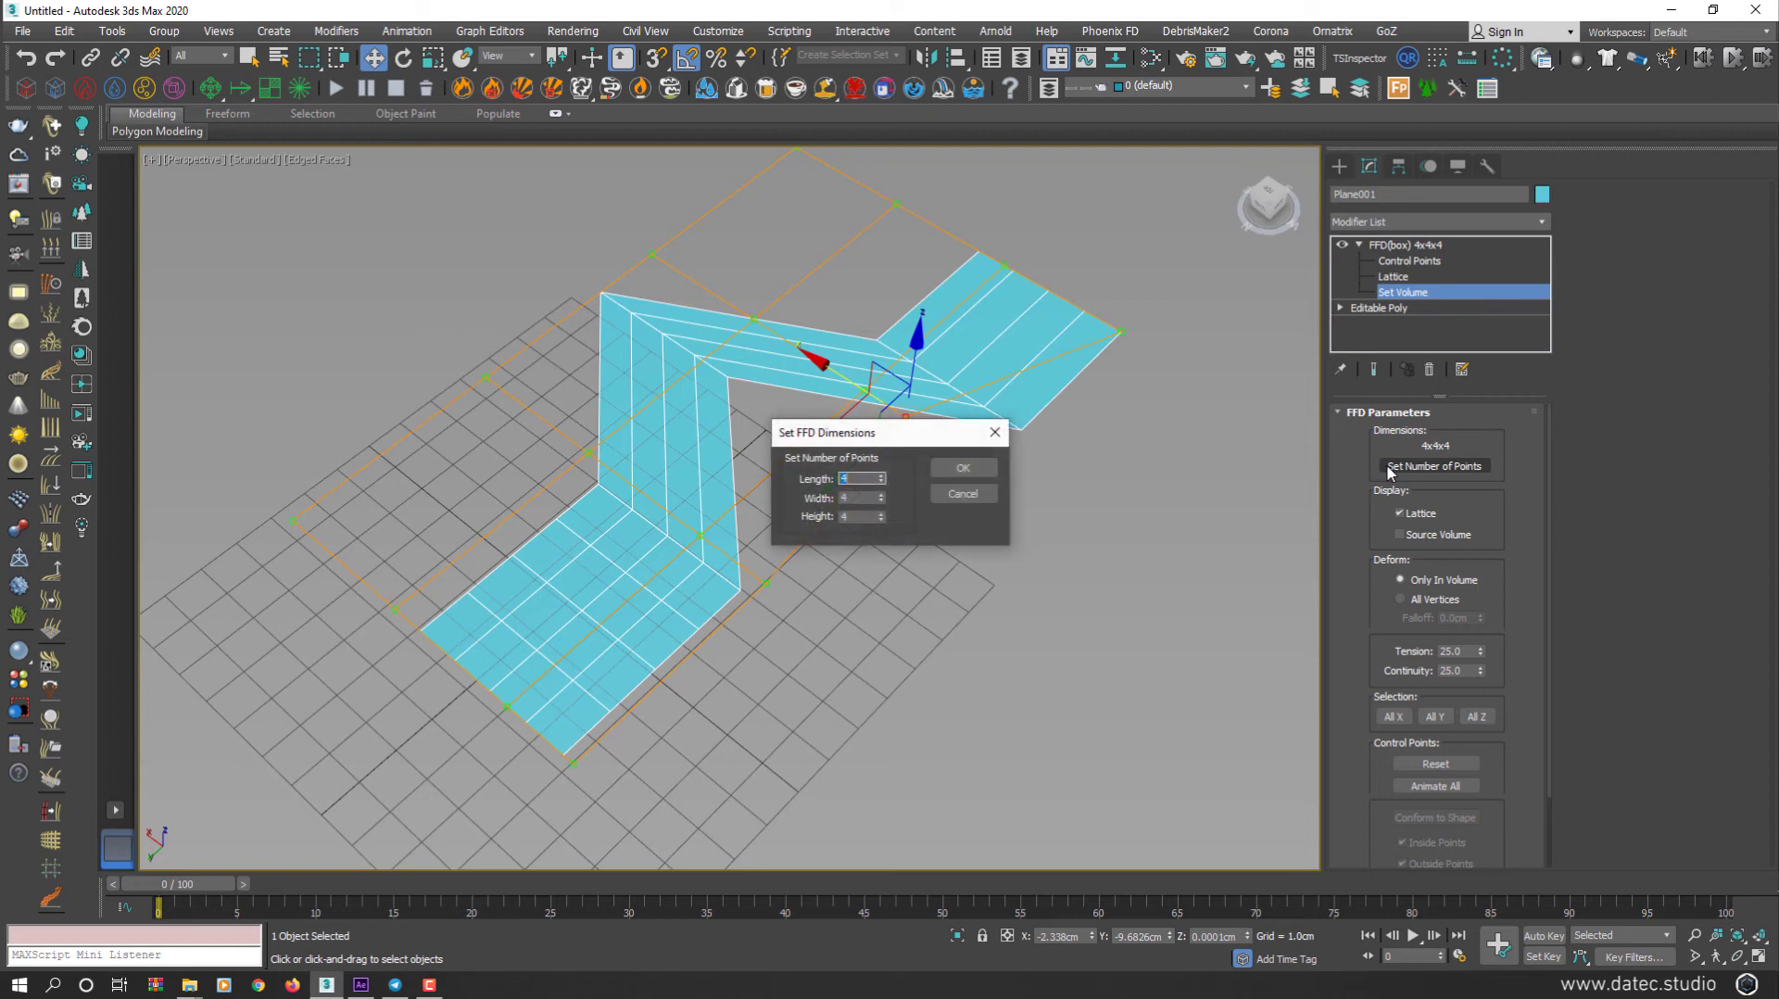
left_click(881, 475)
left_click(963, 467)
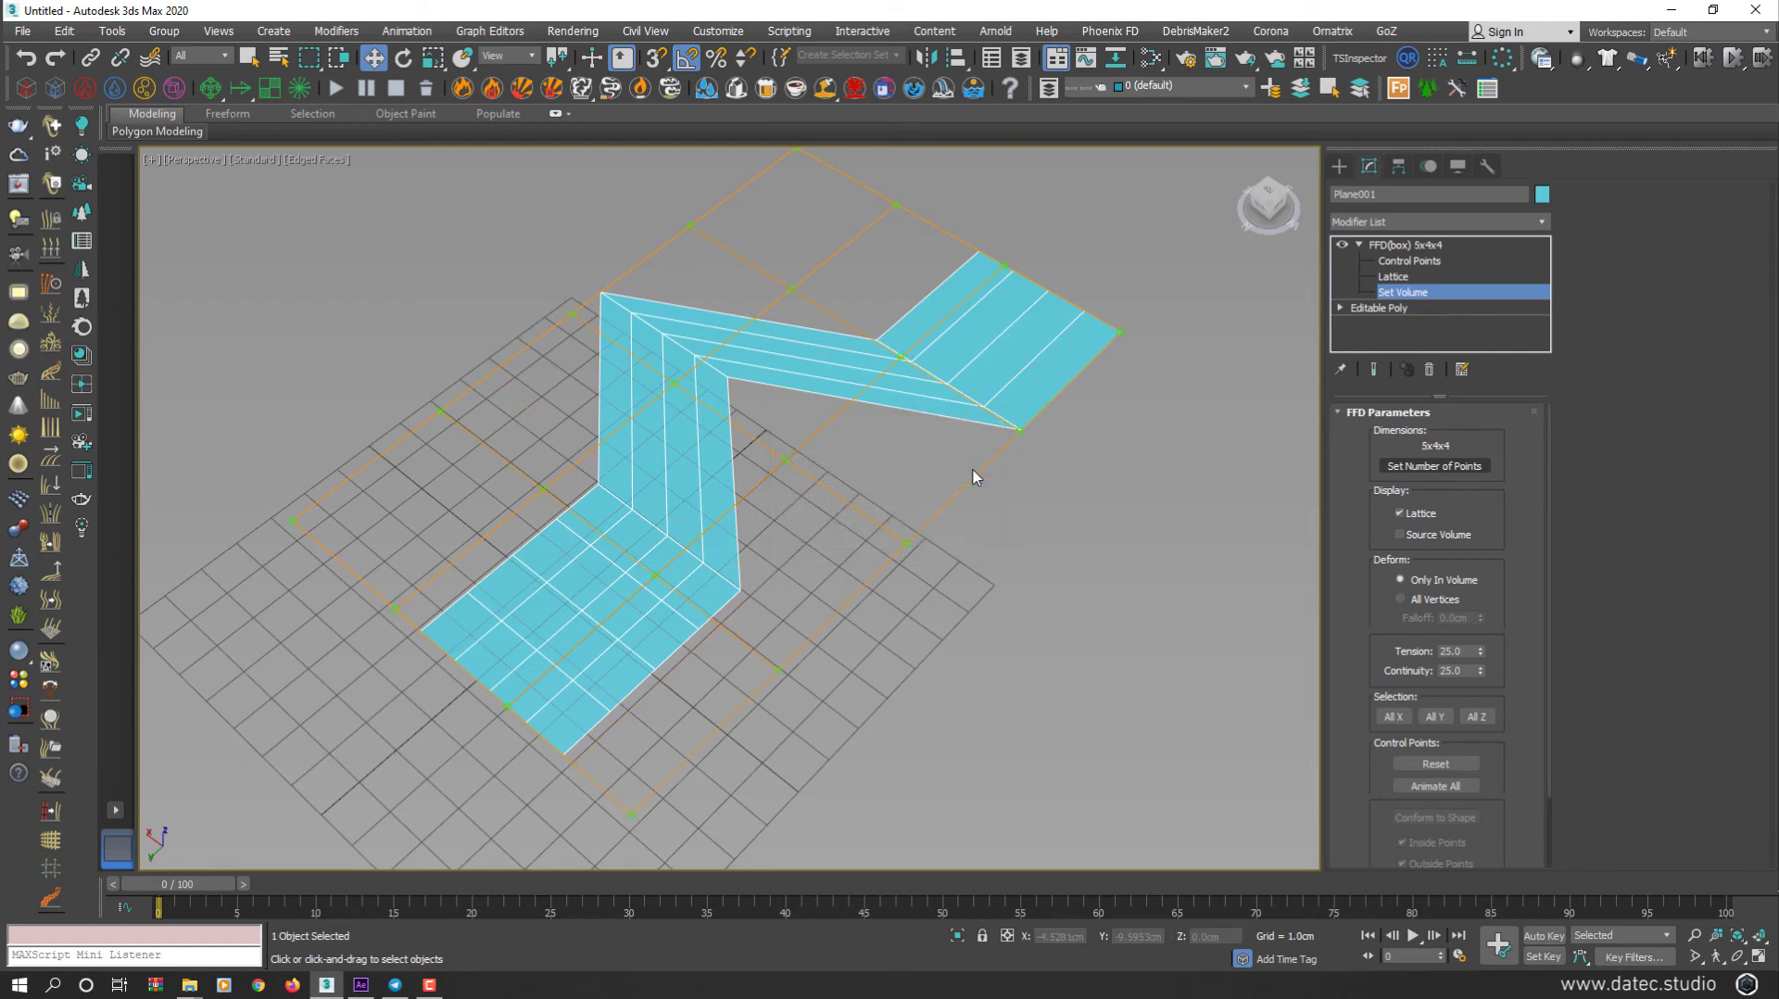
Step: Move the side volume points of the first two rows and the middle row inward to the strip's edge
middle_click_drag(845, 635, 886, 619, "alt")
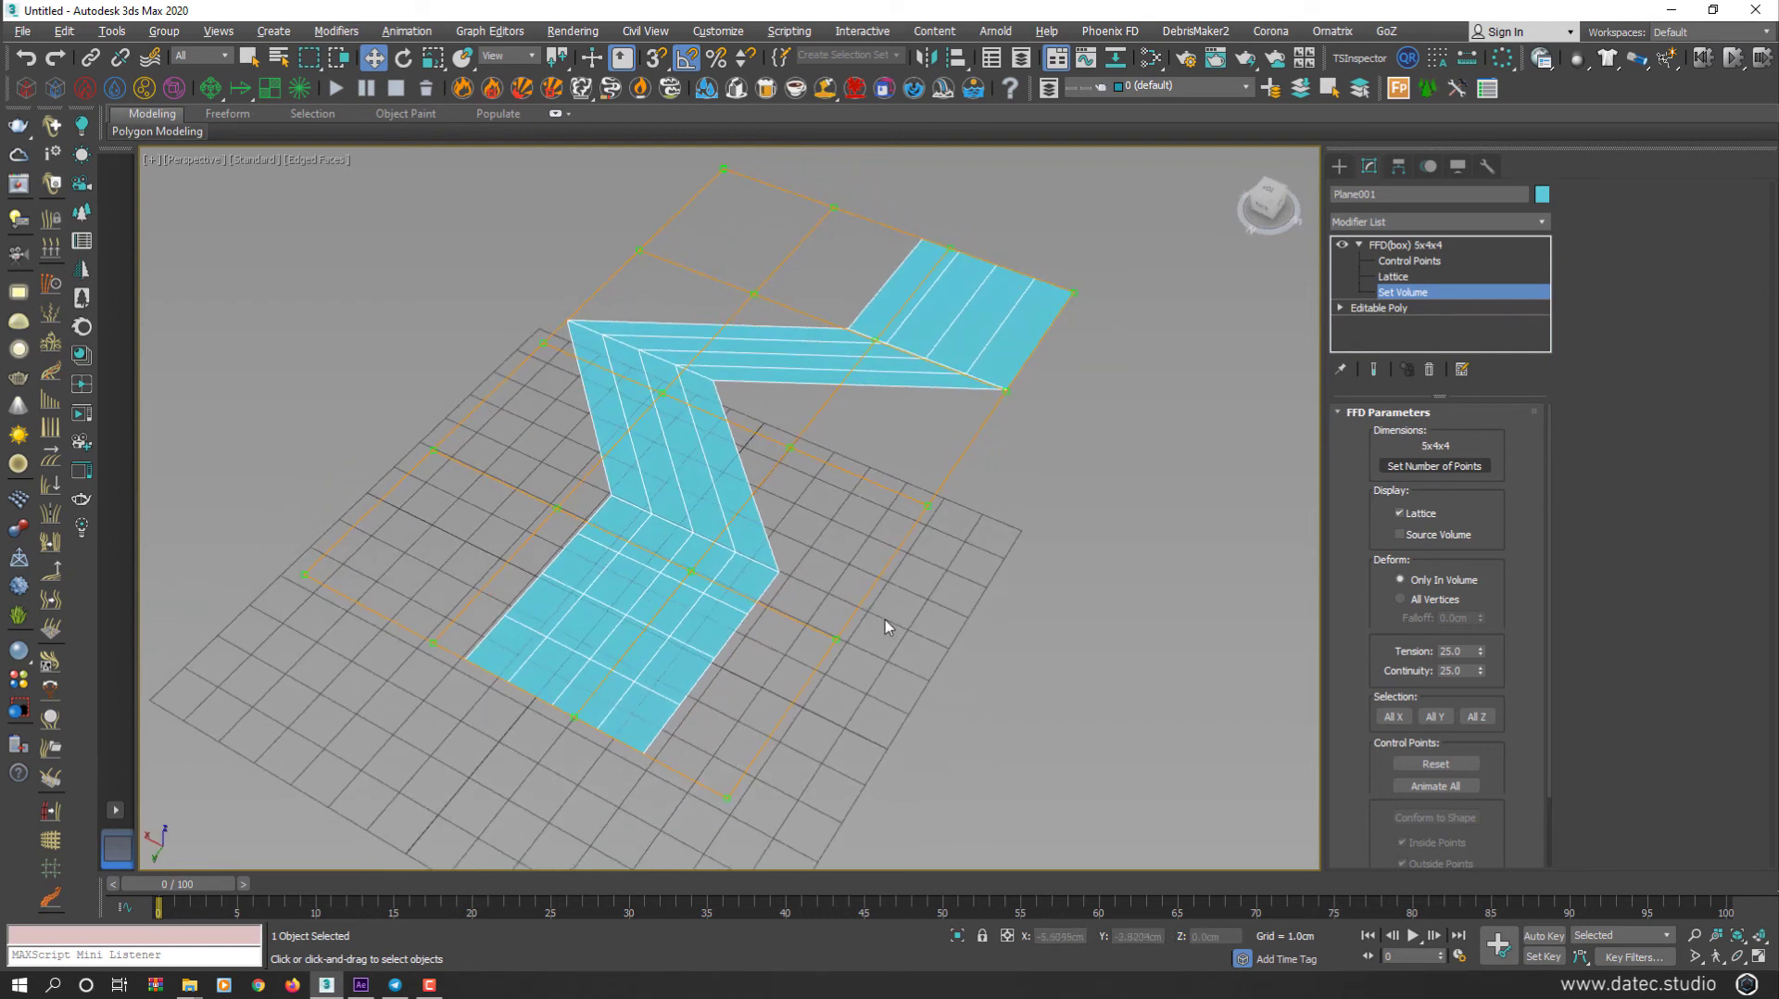
left_click_drag(802, 695, 646, 674)
left_click_drag(959, 485, 681, 410)
Step: In the top view, align the middle row of volume points with the strip's central bend and shift its inner points toward the bend's tip
key("t")
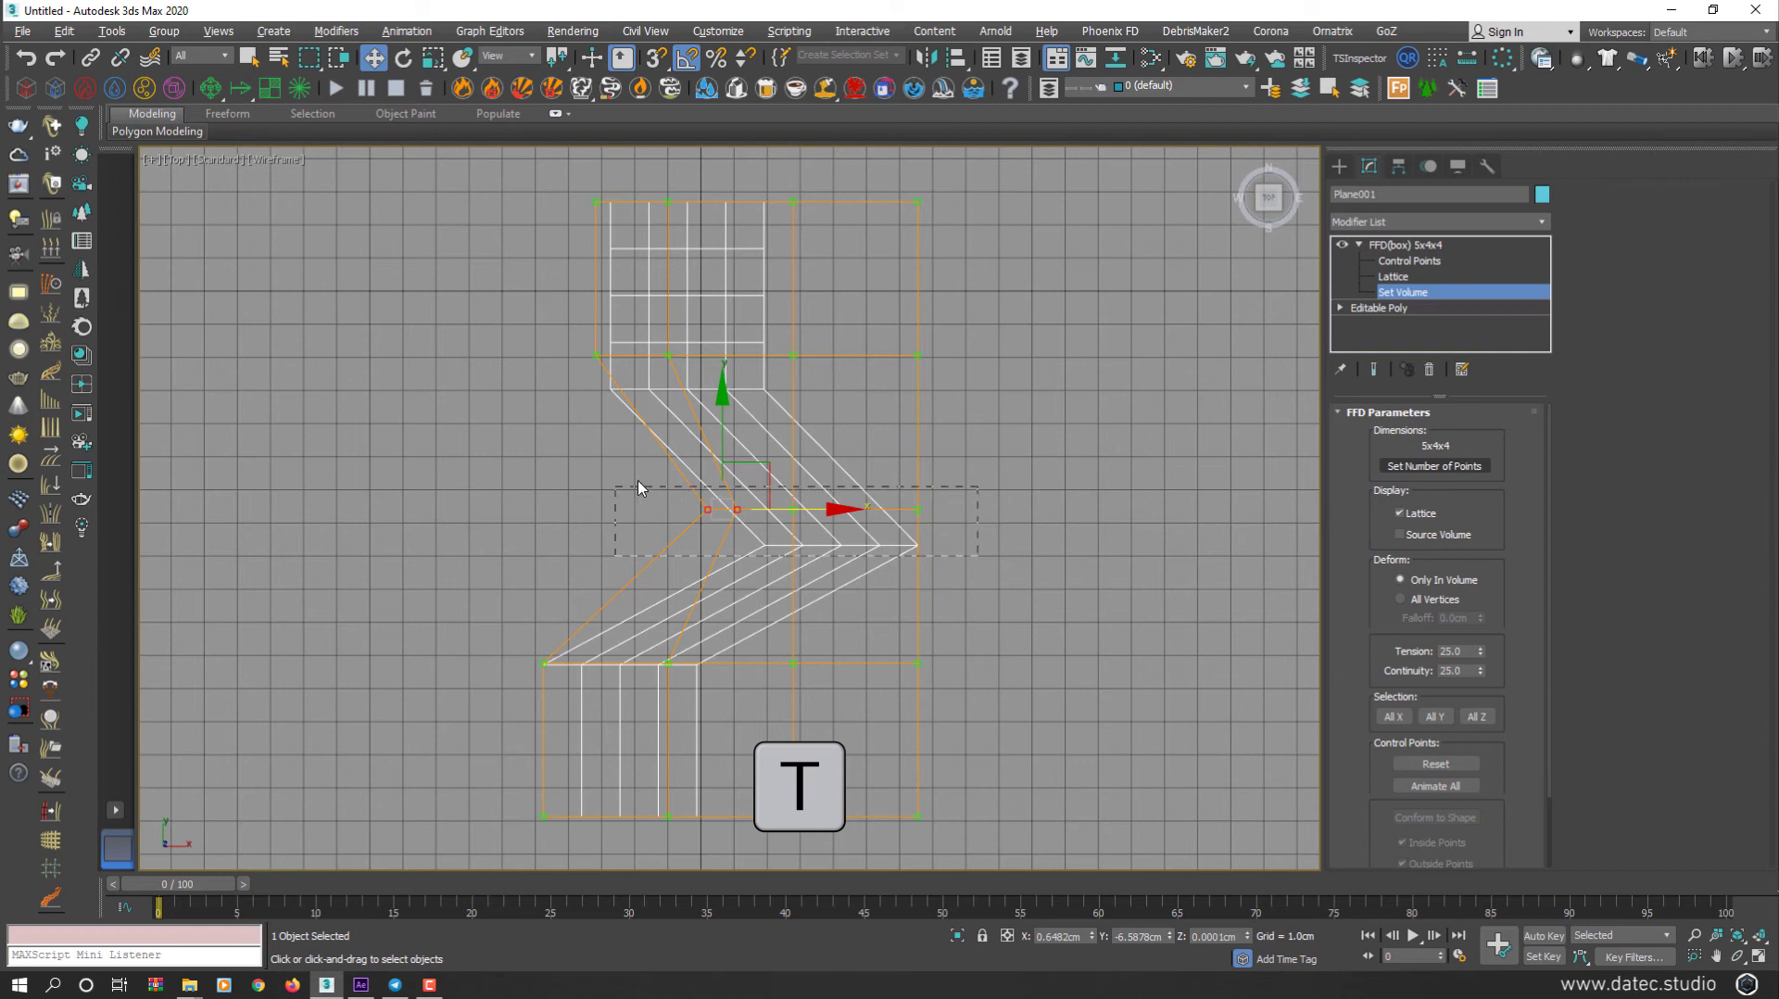
left_click_drag(638, 488, 625, 487)
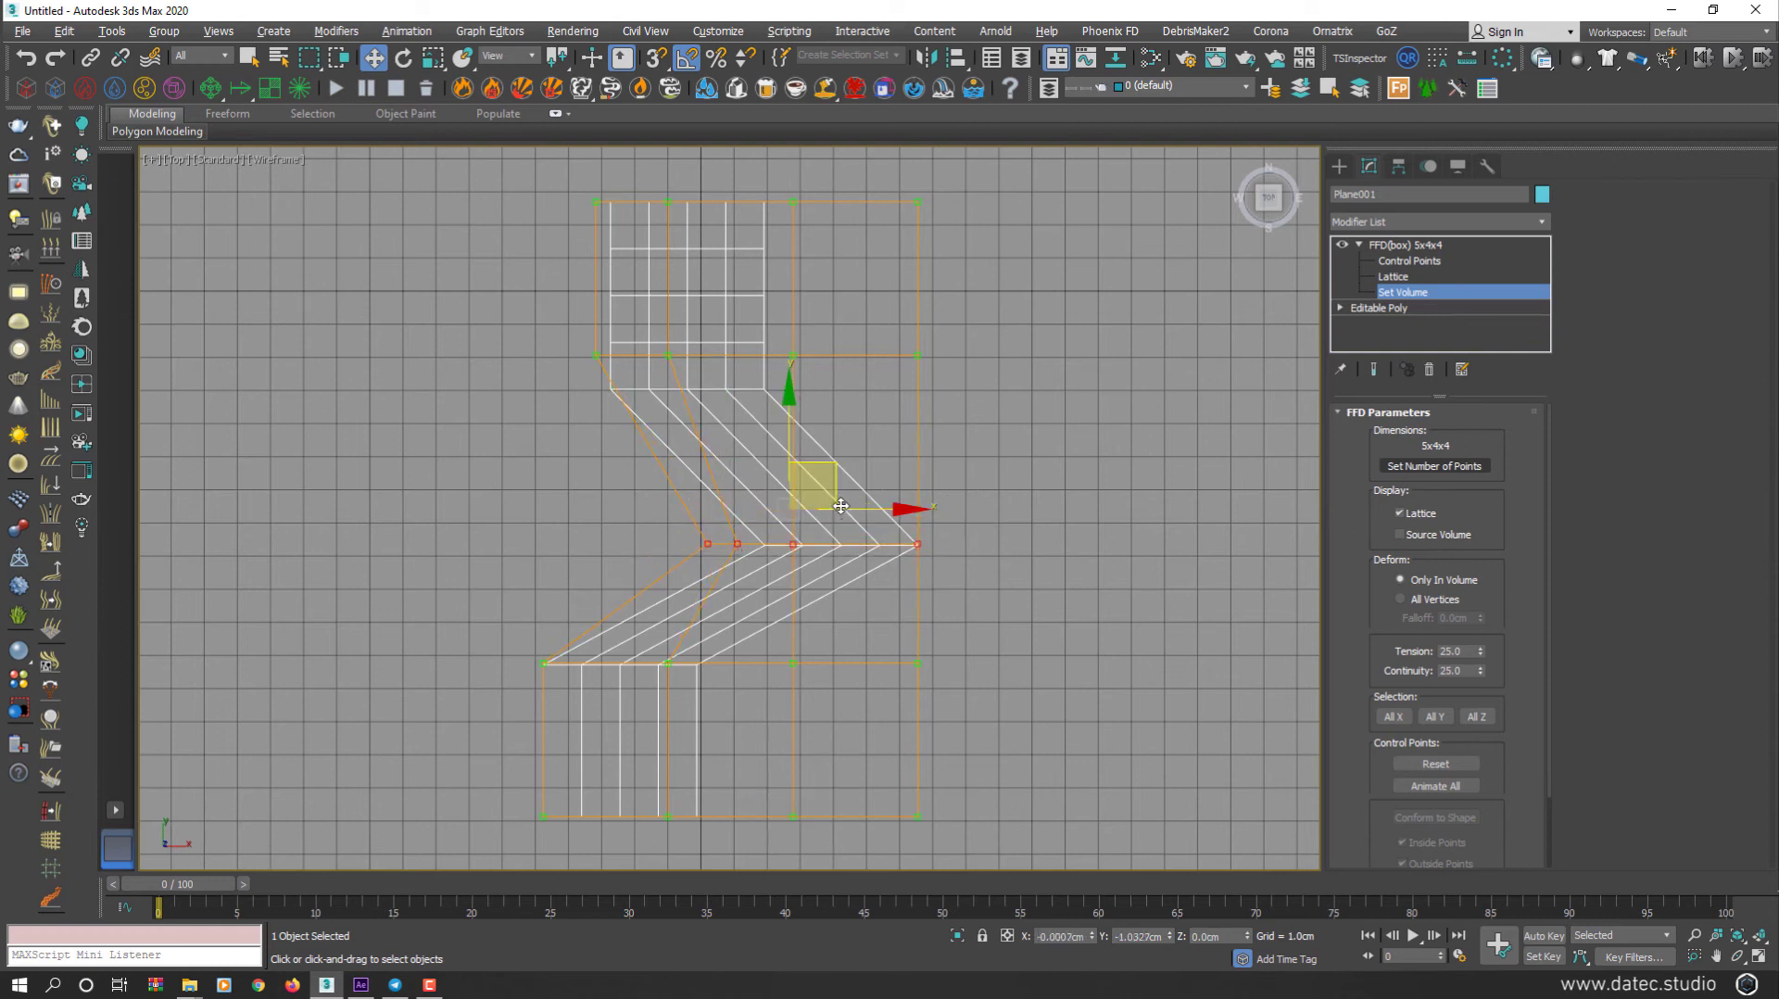
left_click_drag(787, 454, 786, 466)
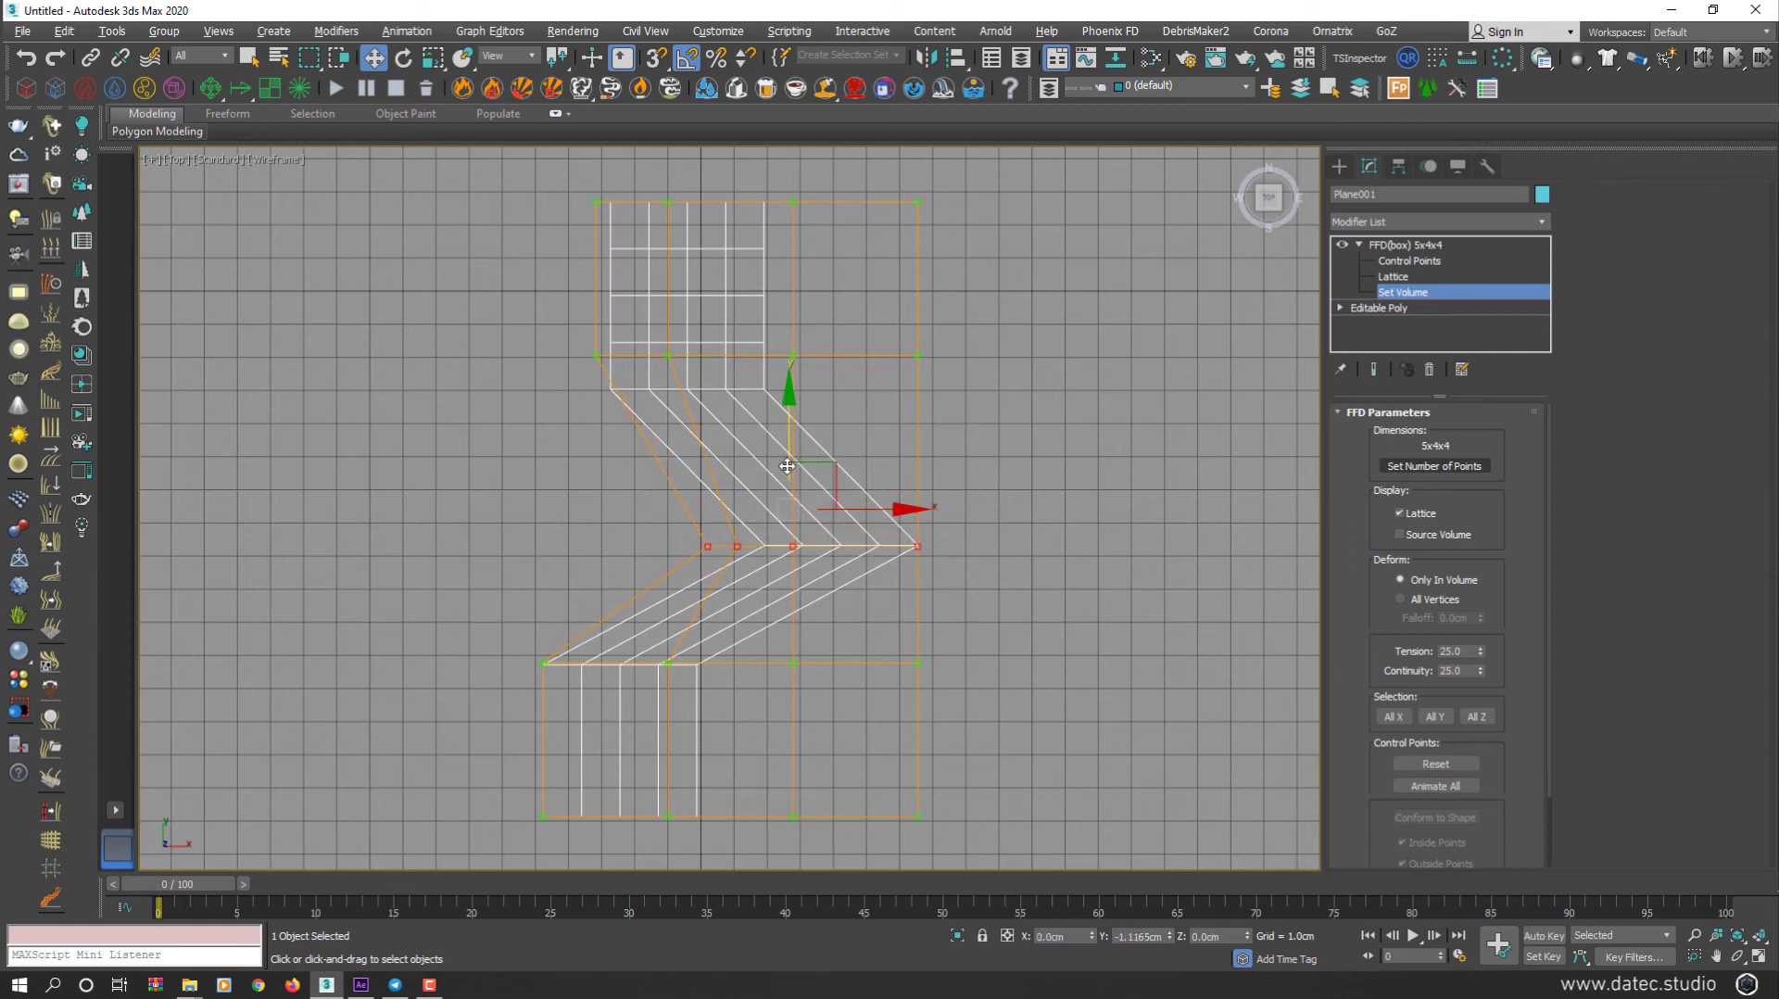
left_click_drag(854, 592, 873, 546)
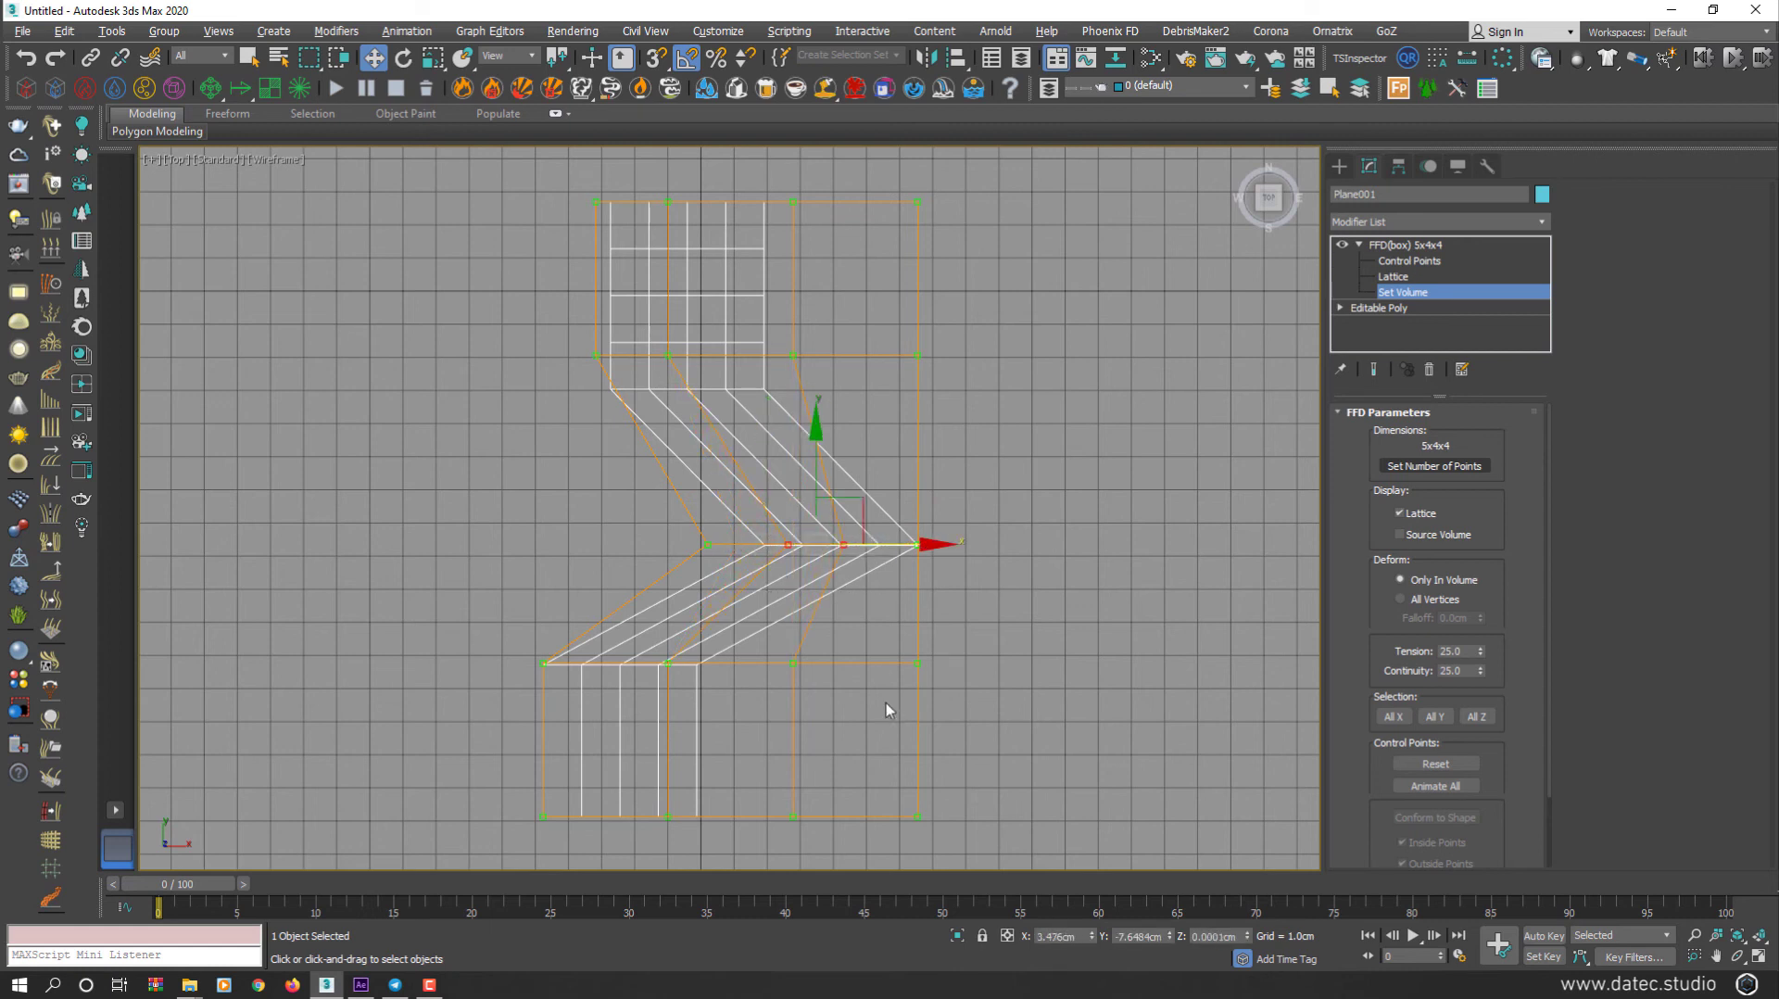
Step: Scale the two lowest rows of volume points inward and position them around the strip's lower end section
middle_click_drag(886, 714, 874, 766)
left_click_drag(631, 649, 443, 572)
key("r")
left_click_drag(835, 657, 741, 656)
key("w")
key("r")
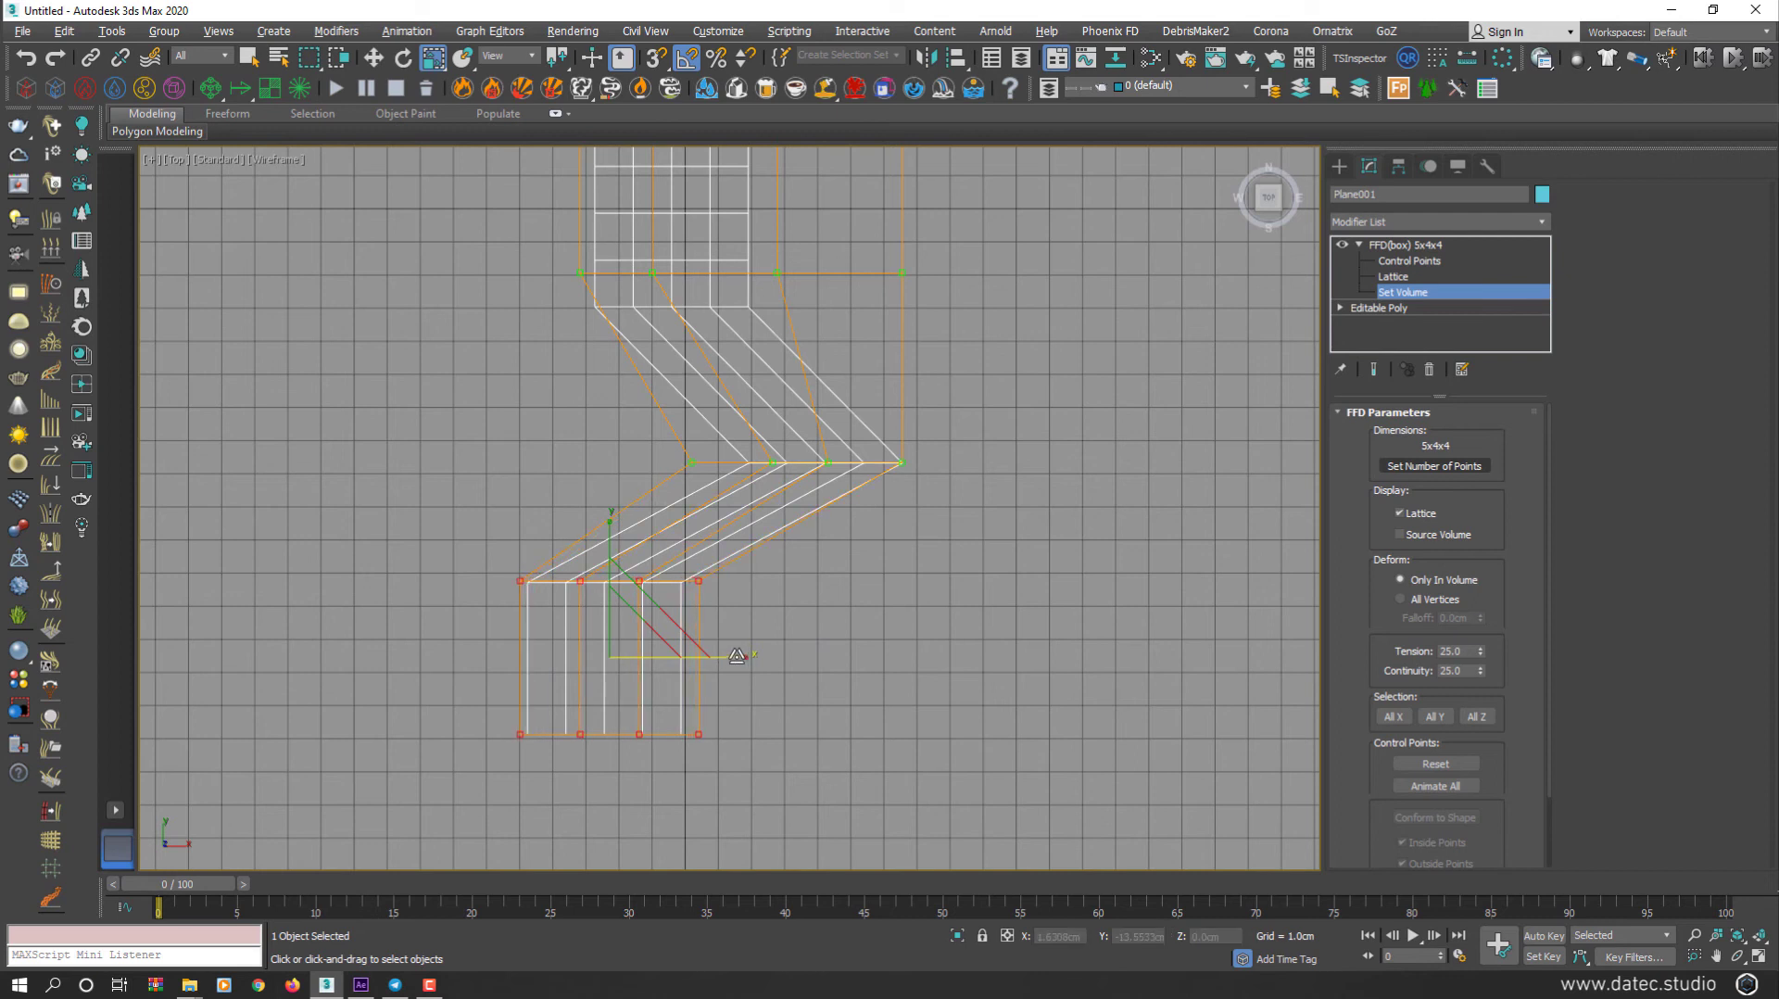
Step: Narrow the two uppermost rows of volume points around the strip's first section and move their outer left points just beyond its edge
middle_click_drag(754, 569, 750, 719)
left_click_drag(976, 232, 510, 457)
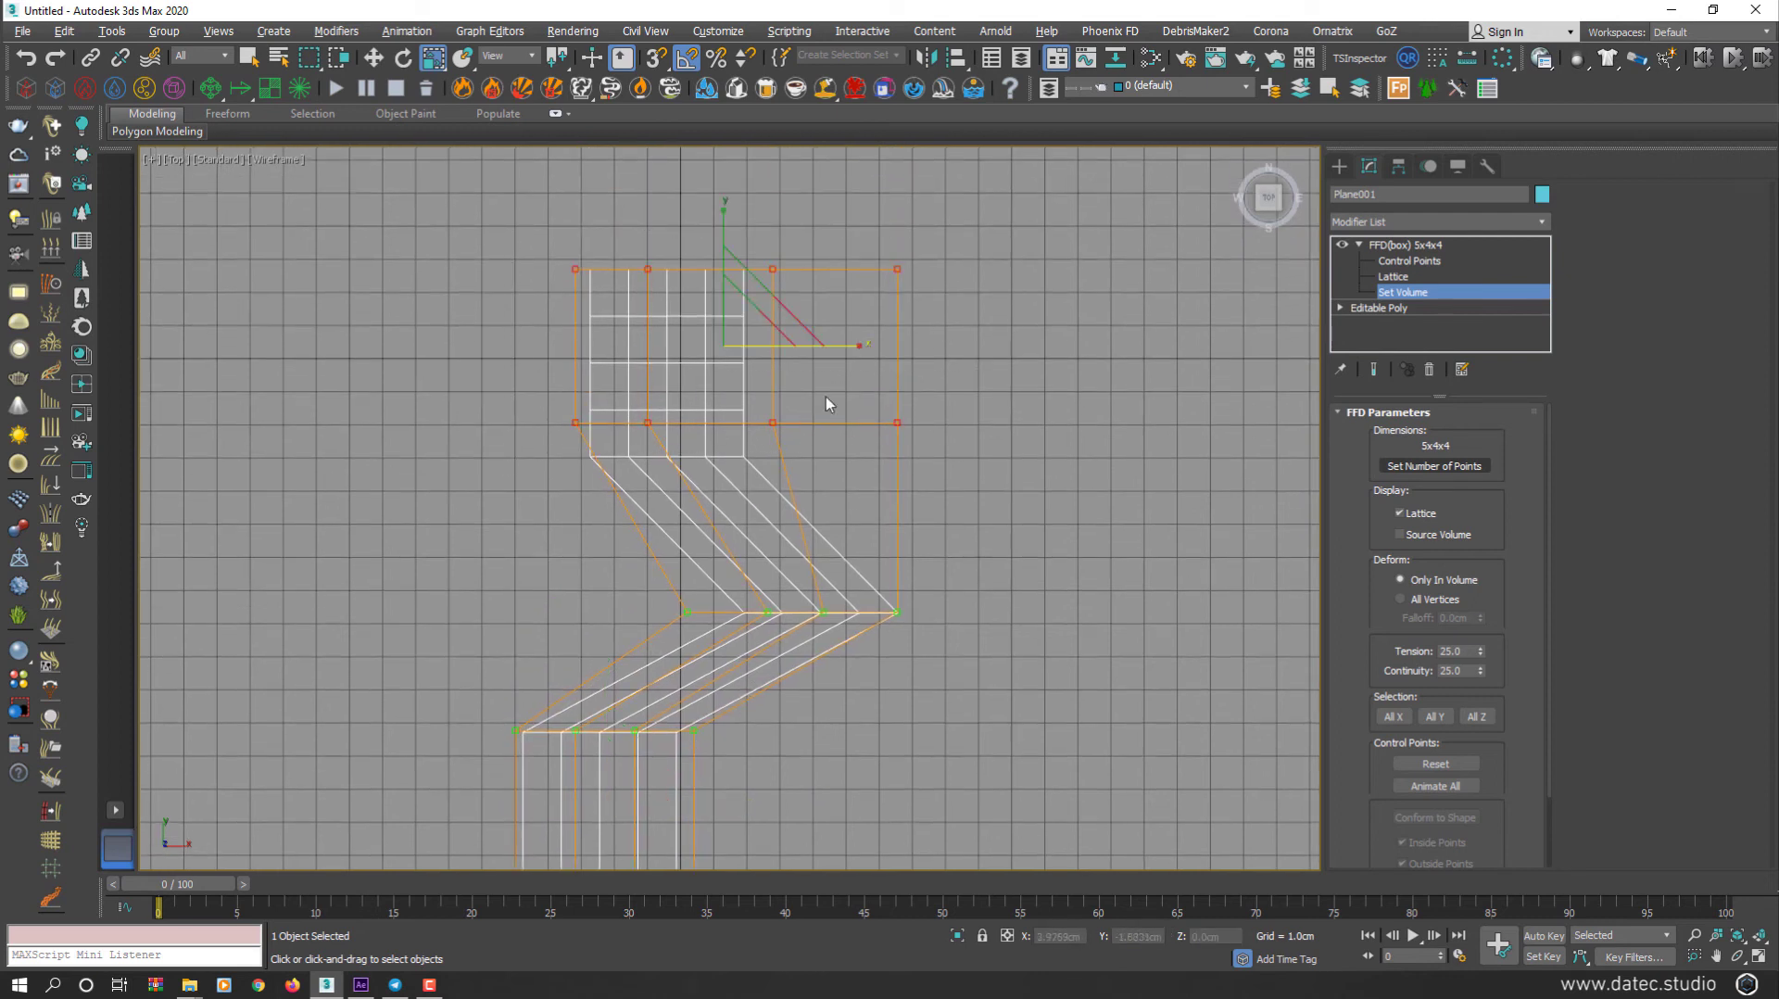
left_click_drag(846, 346, 702, 352)
key("w")
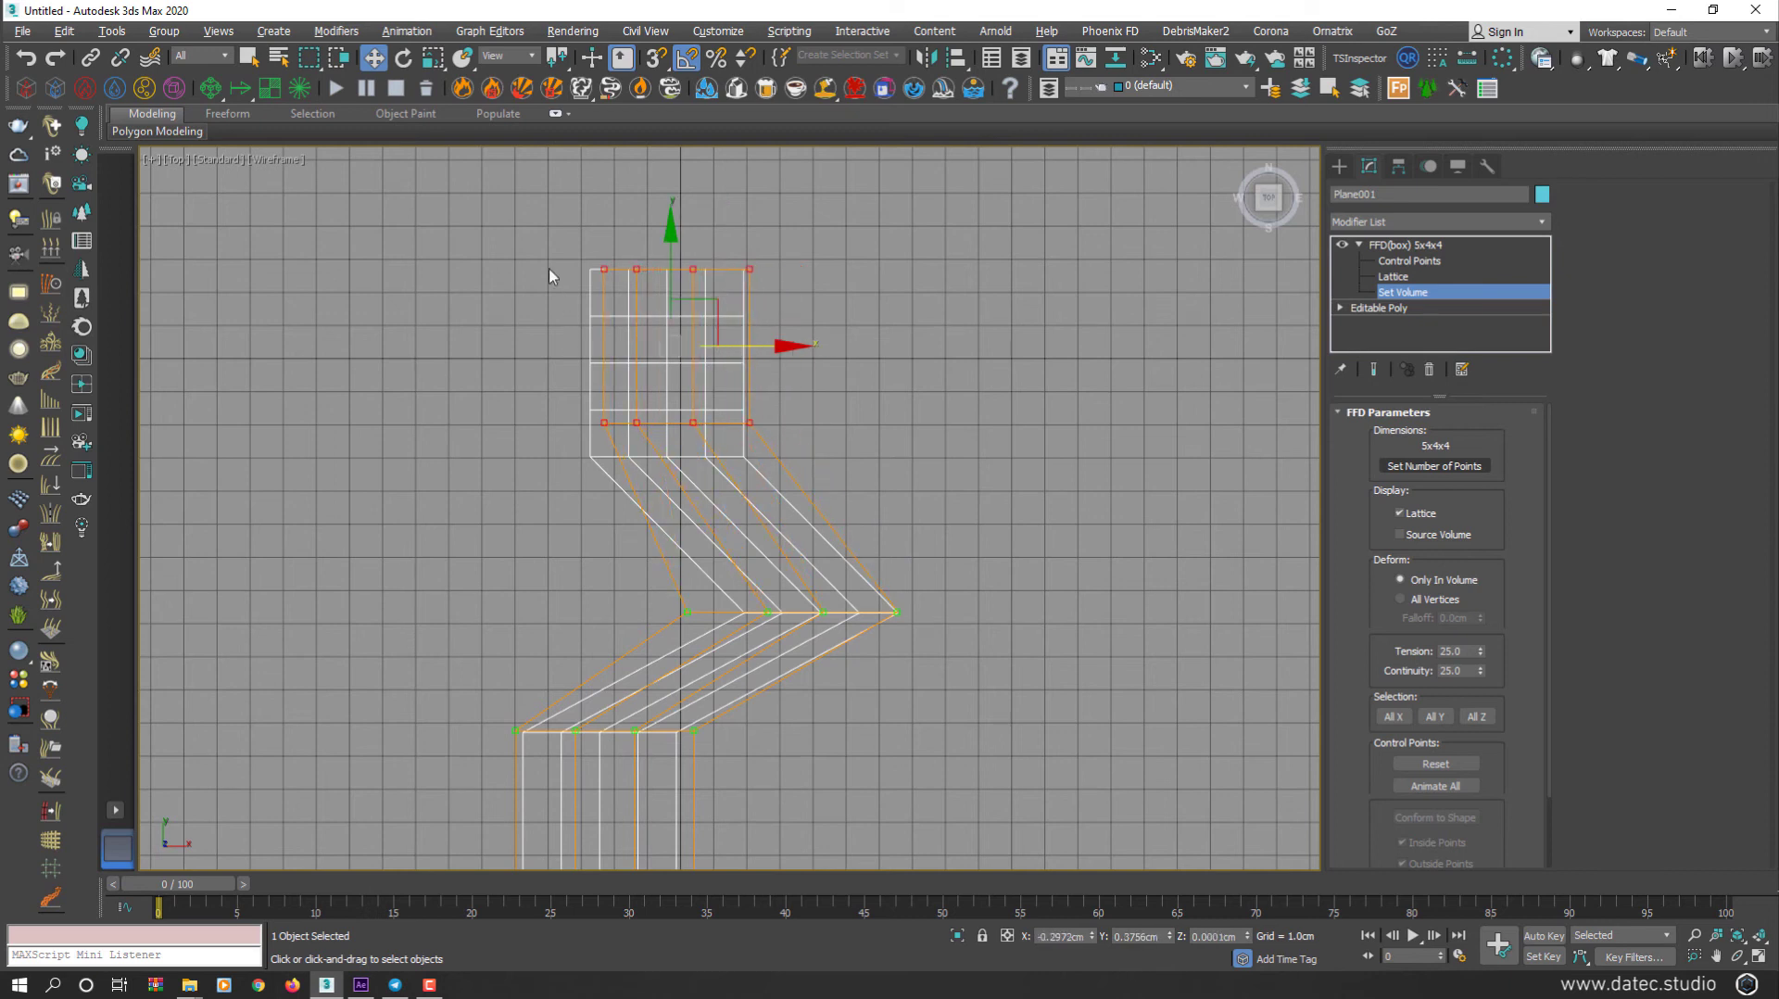
left_click_drag(600, 454, 600, 454)
left_click_drag(687, 347, 612, 342)
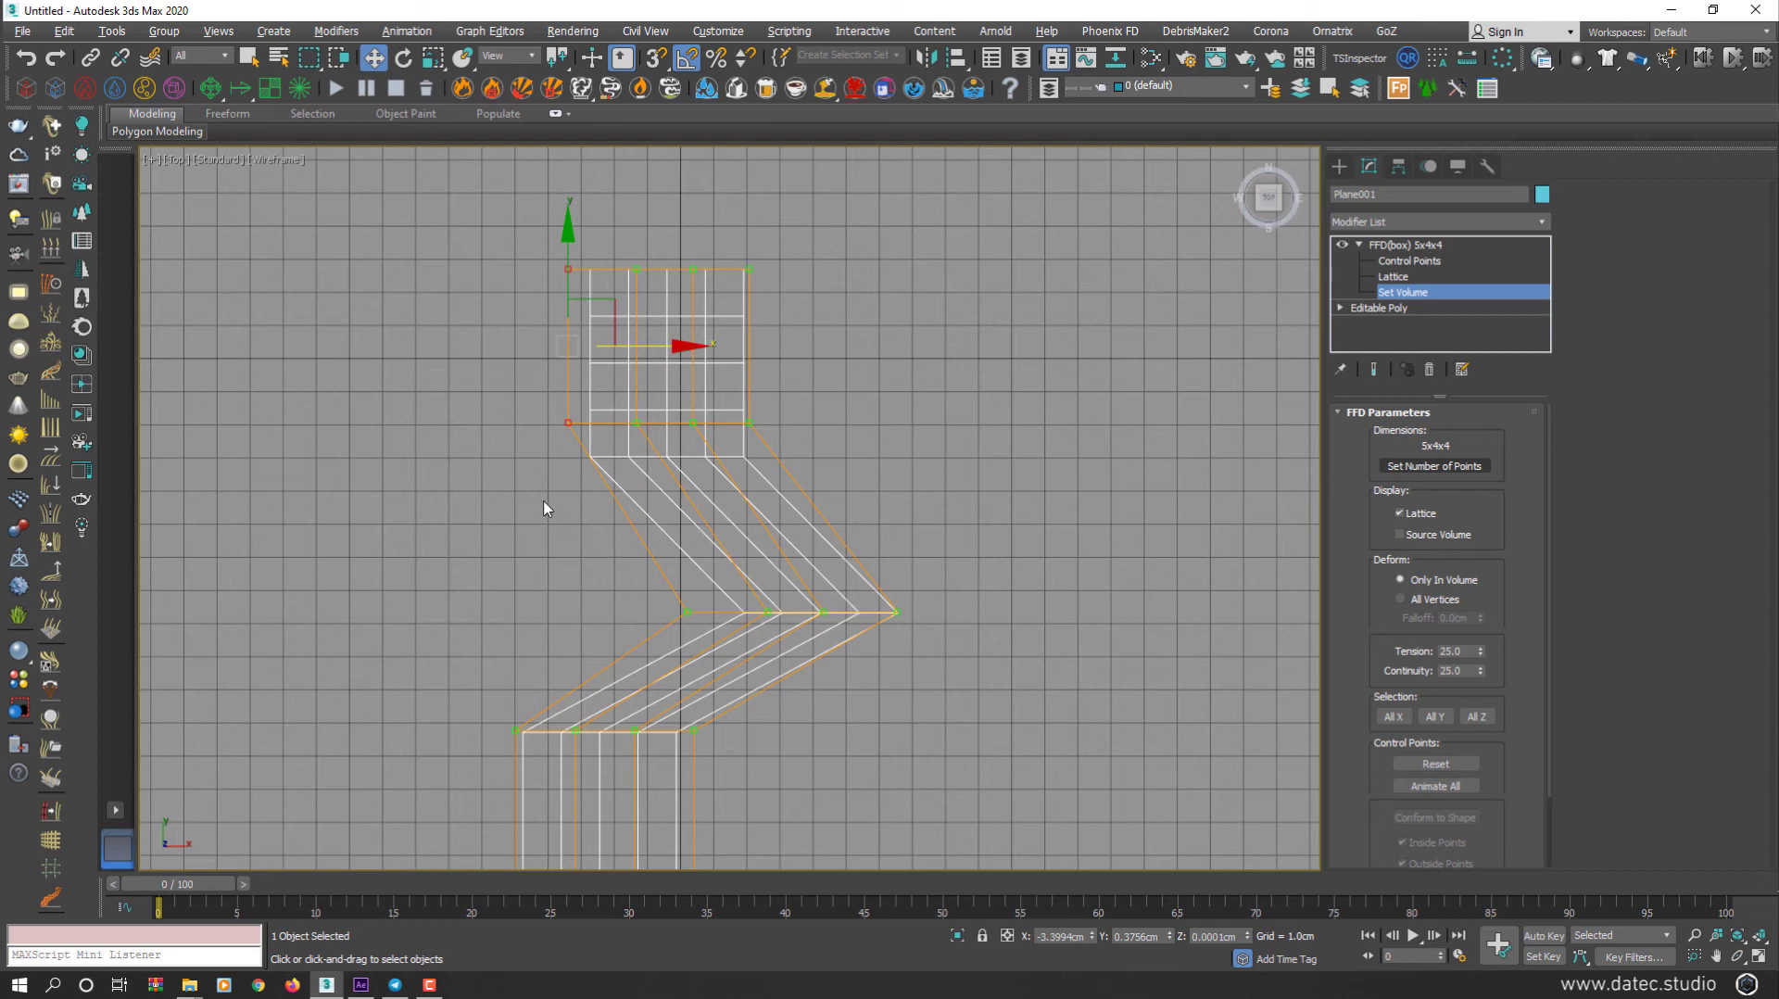
Step: Move the second row of volume points down to the strip's upper bend and widen the fourth row slightly at the lower bend
left_click_drag(543, 508, 774, 389)
left_click_drag(659, 348, 659, 384)
left_click_drag(749, 786, 476, 703)
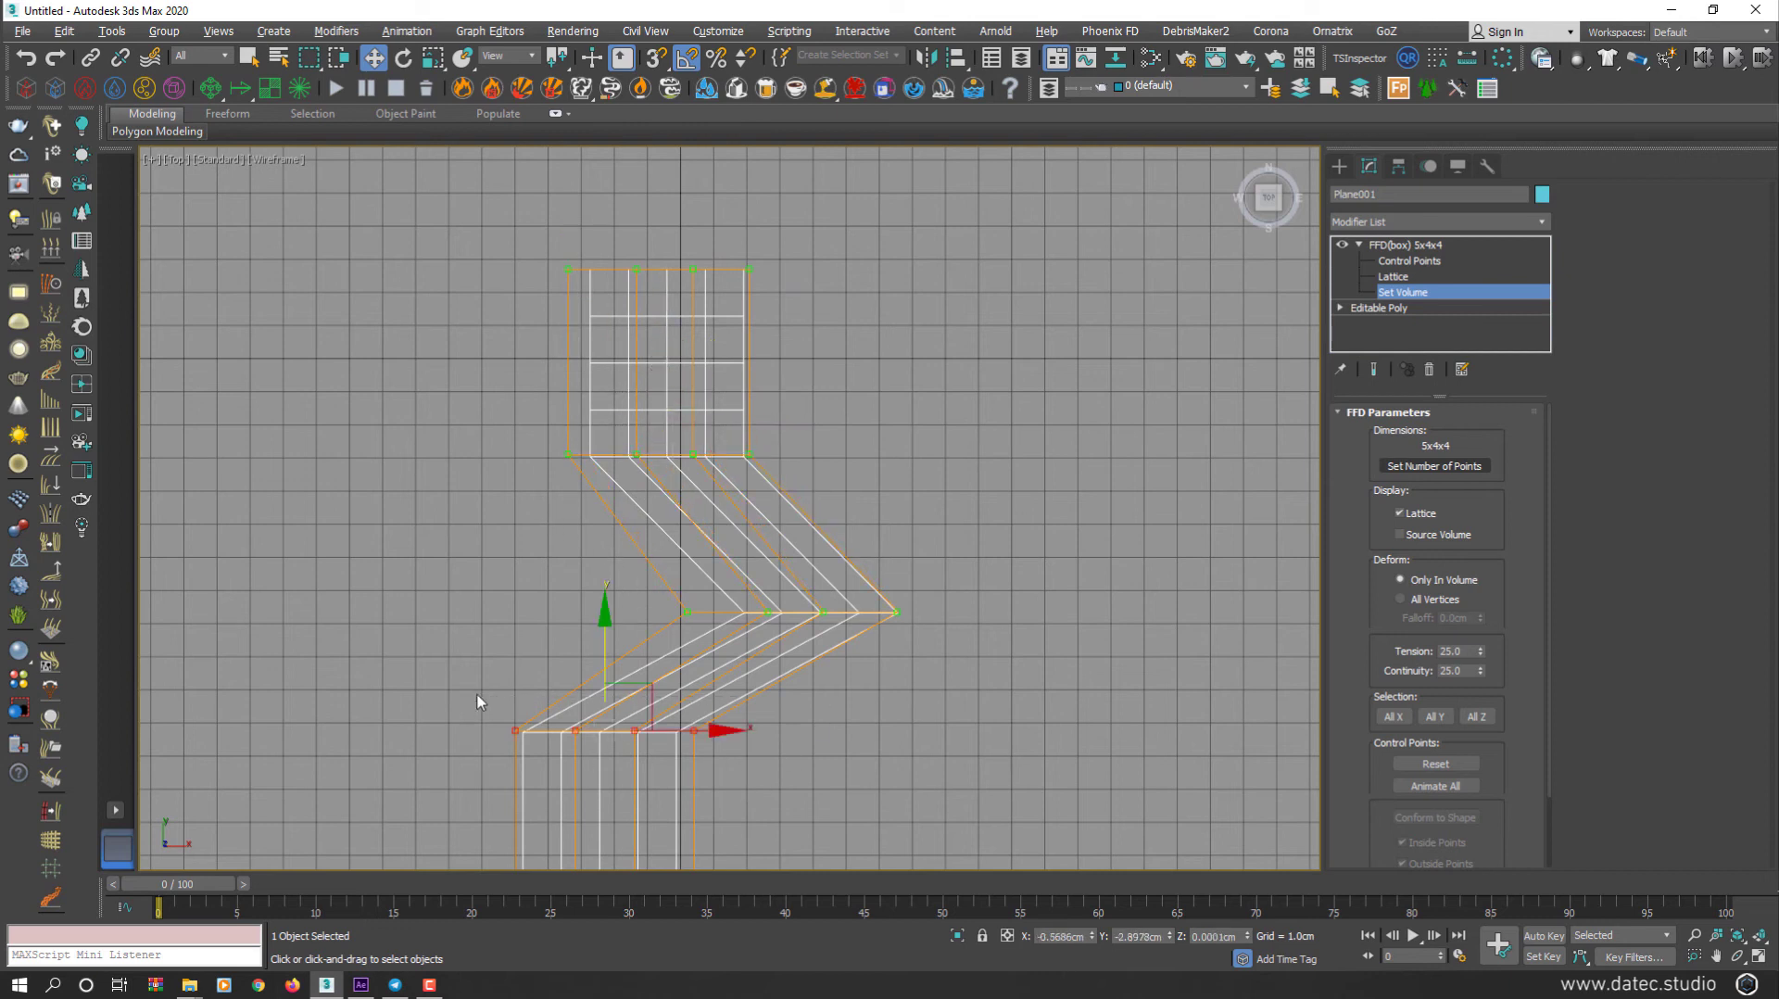
key("r")
left_click_drag(715, 730, 732, 729)
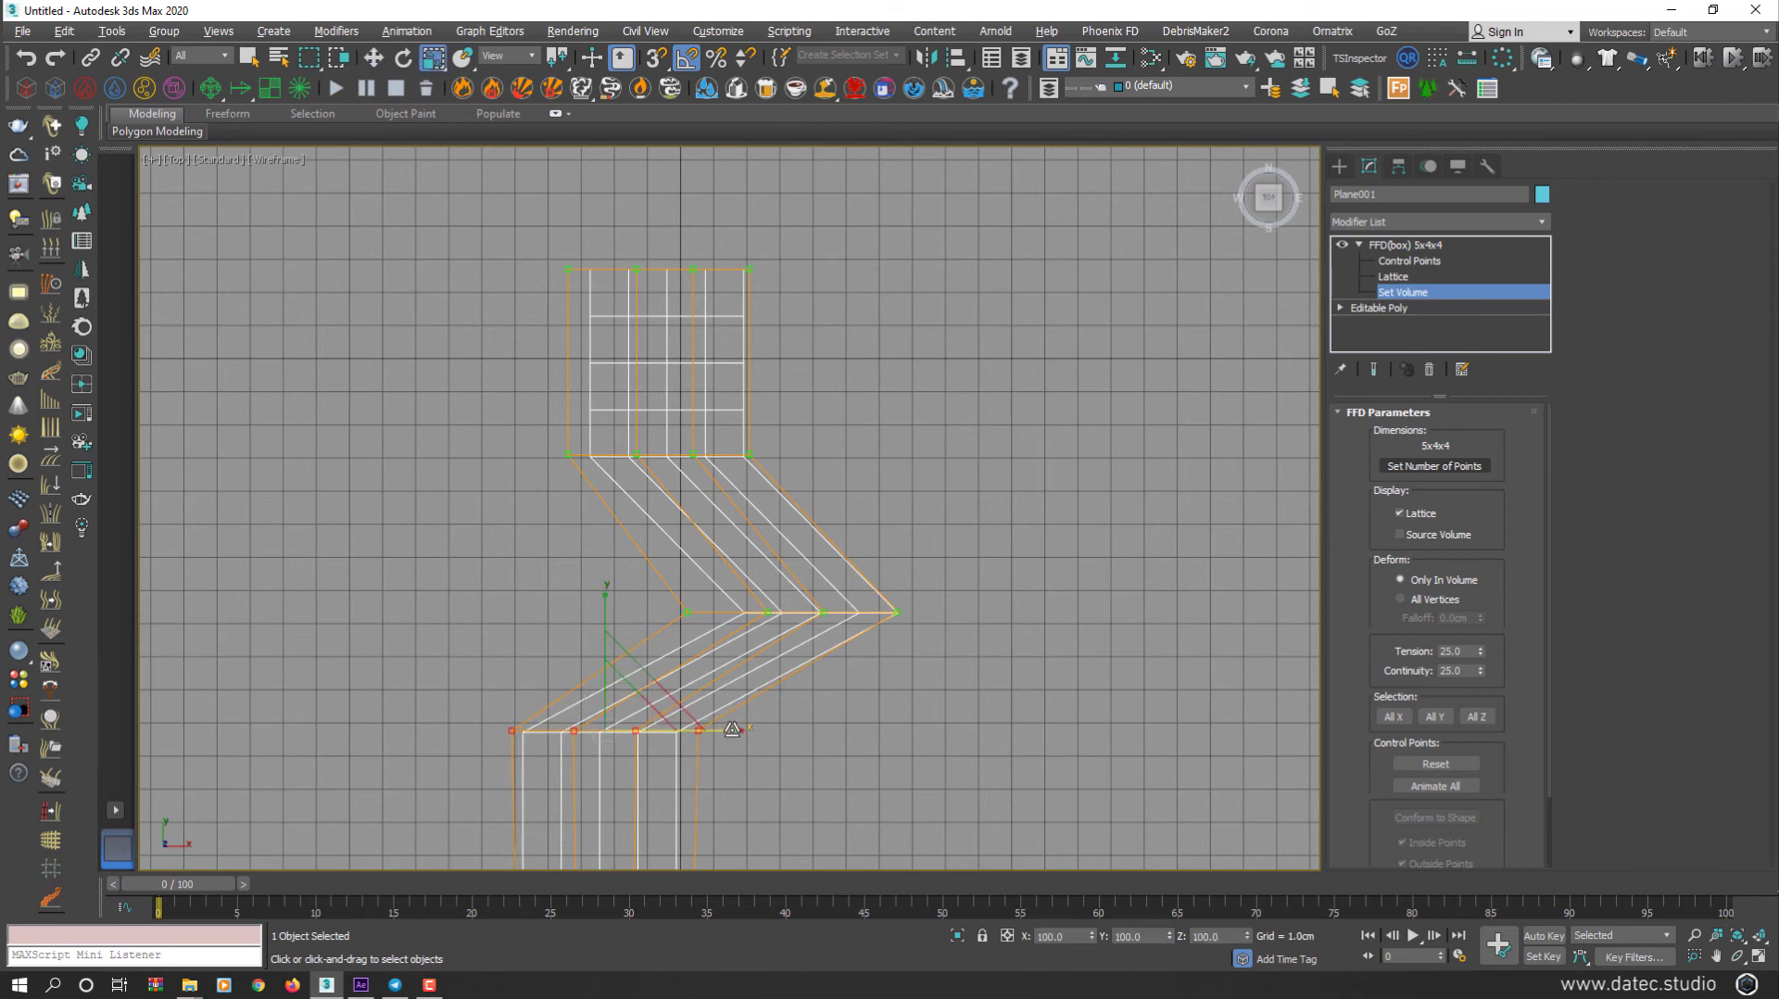
Step: Widen the bottom row of volume points to match the row above it around the strip's lower end section
middle_click_drag(695, 715, 675, 563)
left_click_drag(718, 700, 471, 785)
left_click_drag(704, 732, 722, 685)
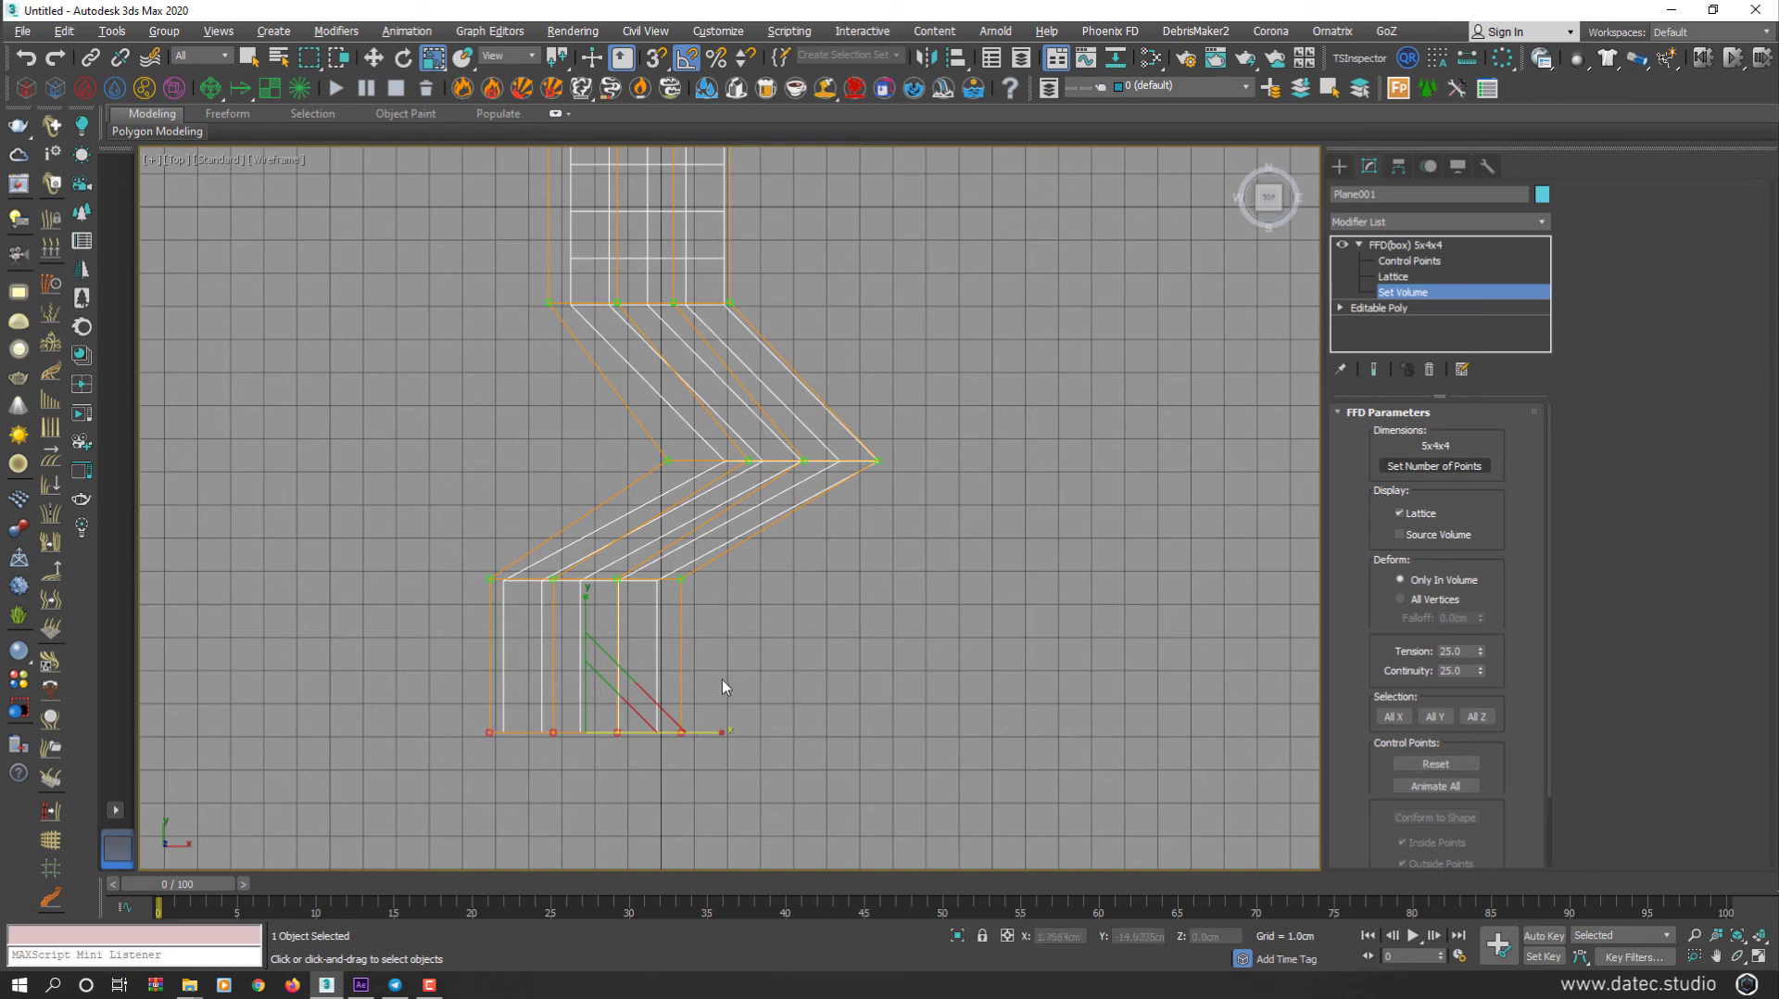
Step: In the perspective view, move the outermost volume point at the central bend's inner side closer to the strip's edge
key("p")
middle_click_drag(814, 509, 842, 476, "alt")
left_click(807, 430)
key("w")
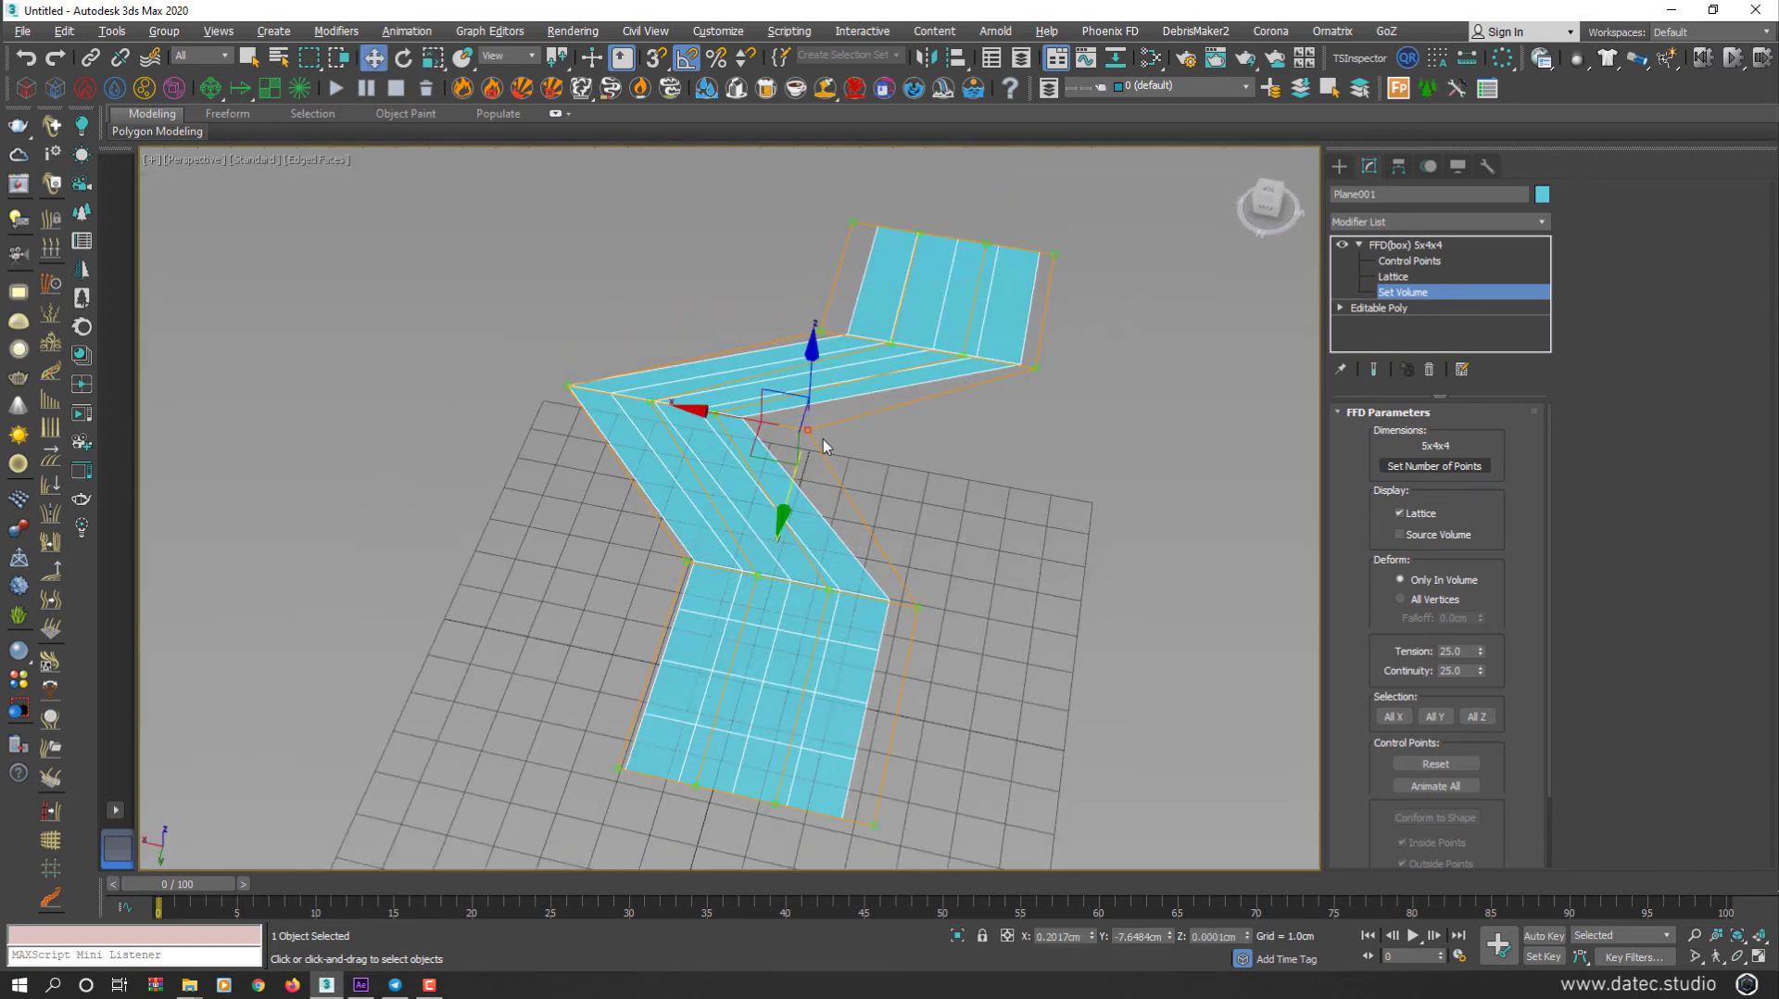
left_click_drag(750, 419, 731, 417)
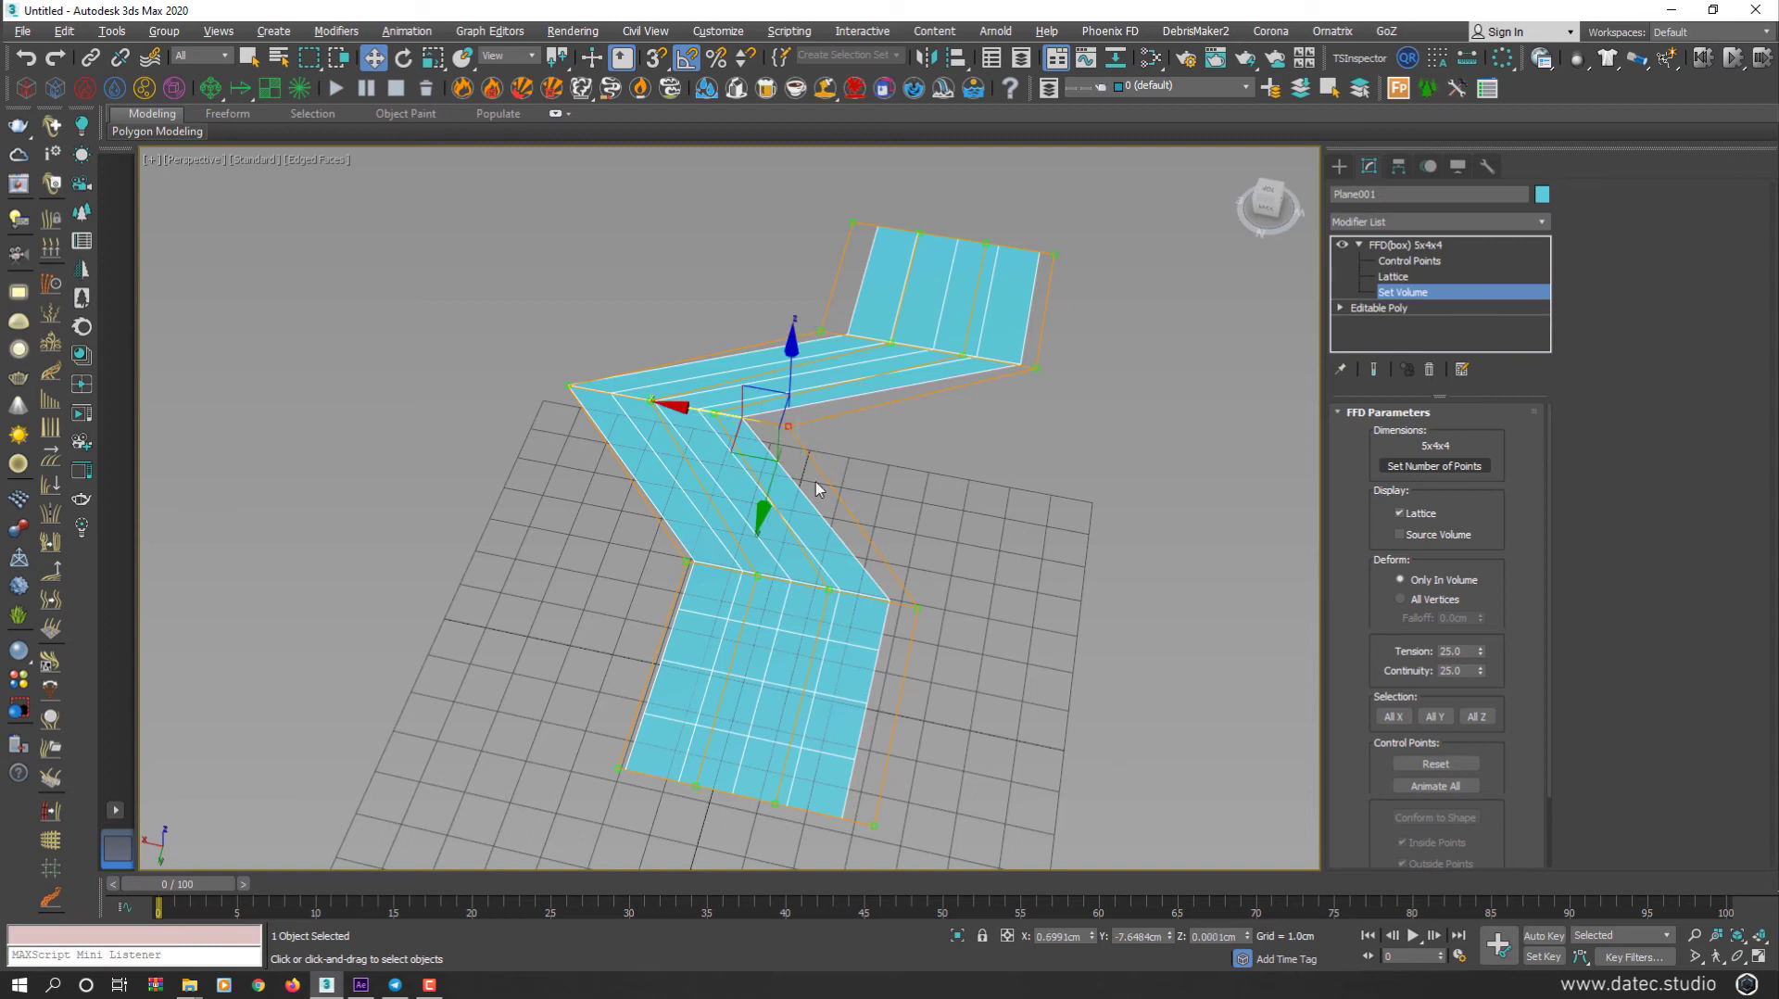
Step: Switch to edge editing on the strip's base Editable Poly in the top view and clear the edge selection
left_click(1379, 308)
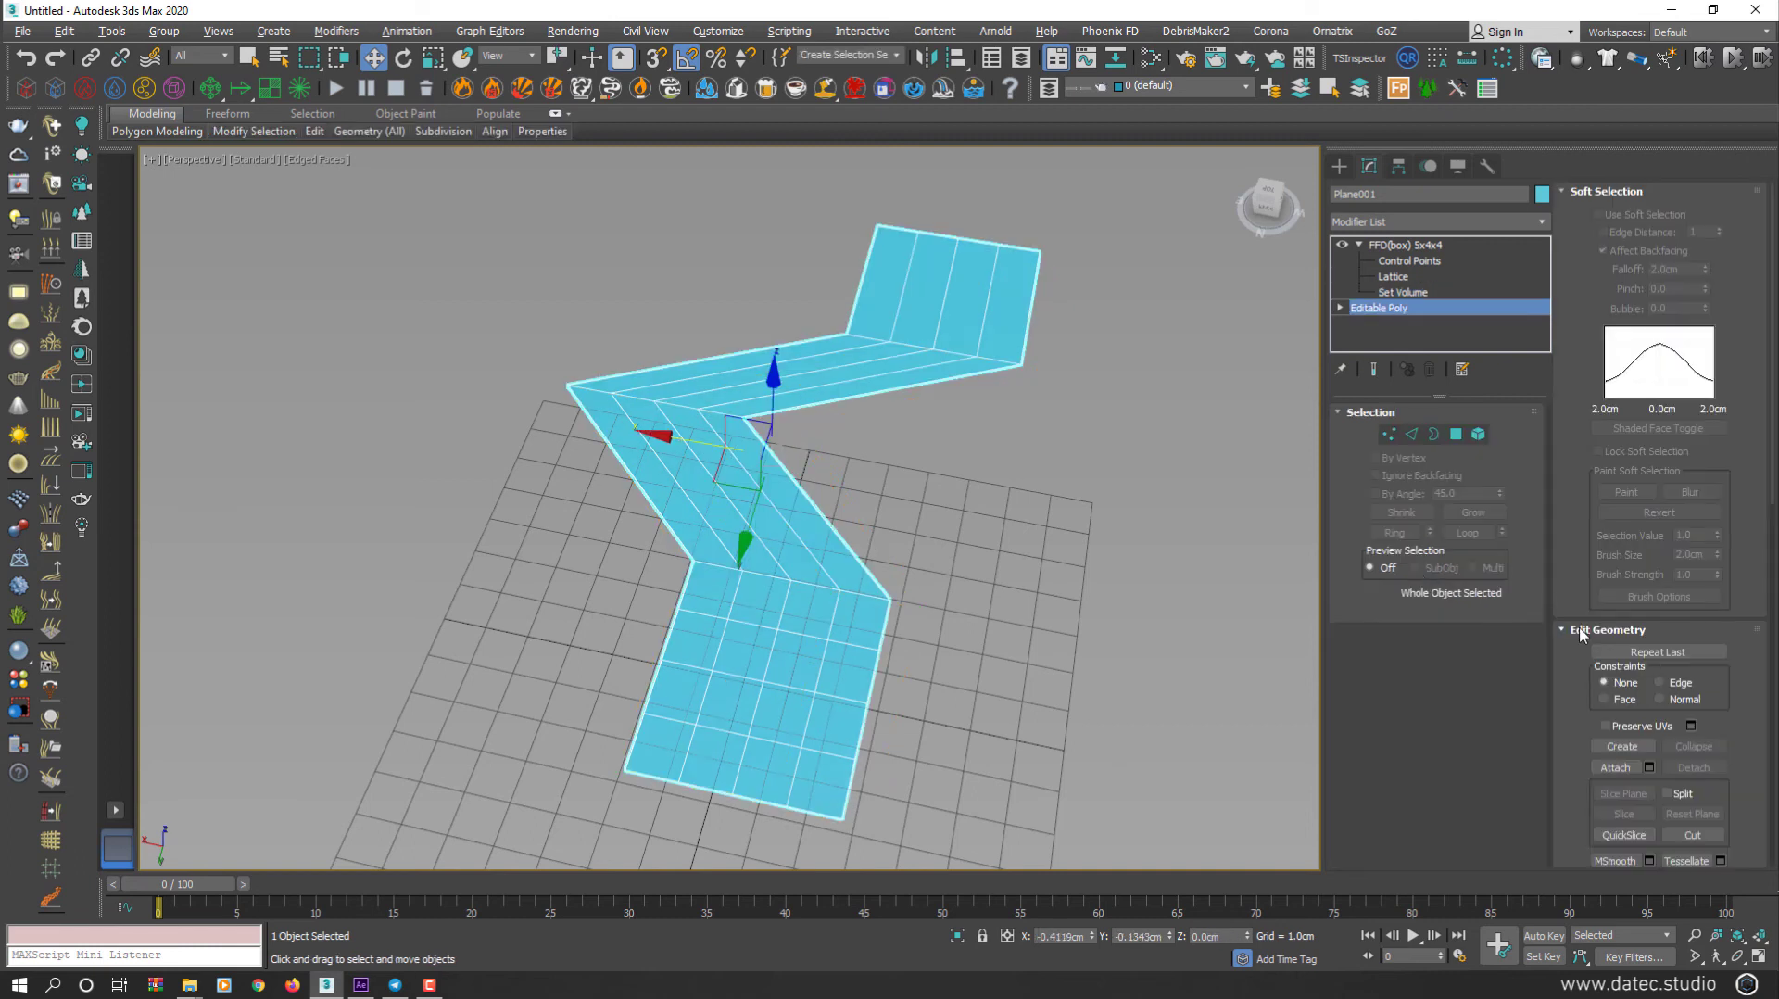
left_click(1411, 434)
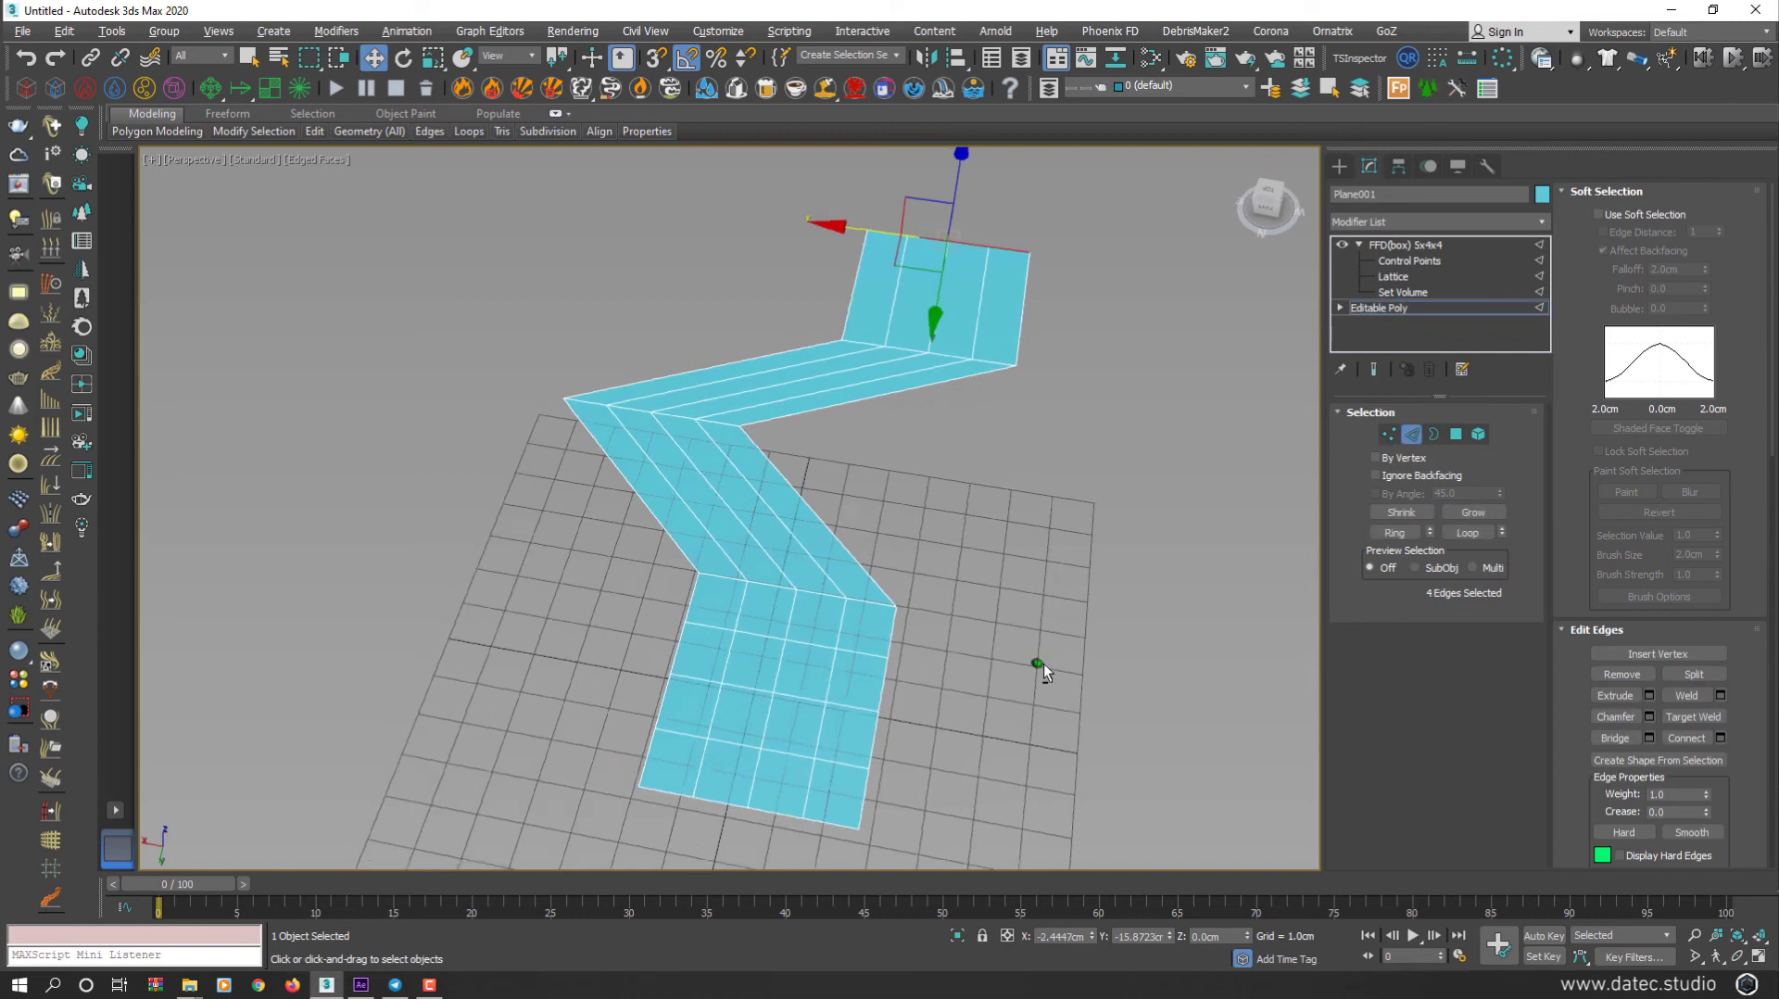
middle_click_drag(1043, 663, 1082, 608, "alt")
key("t")
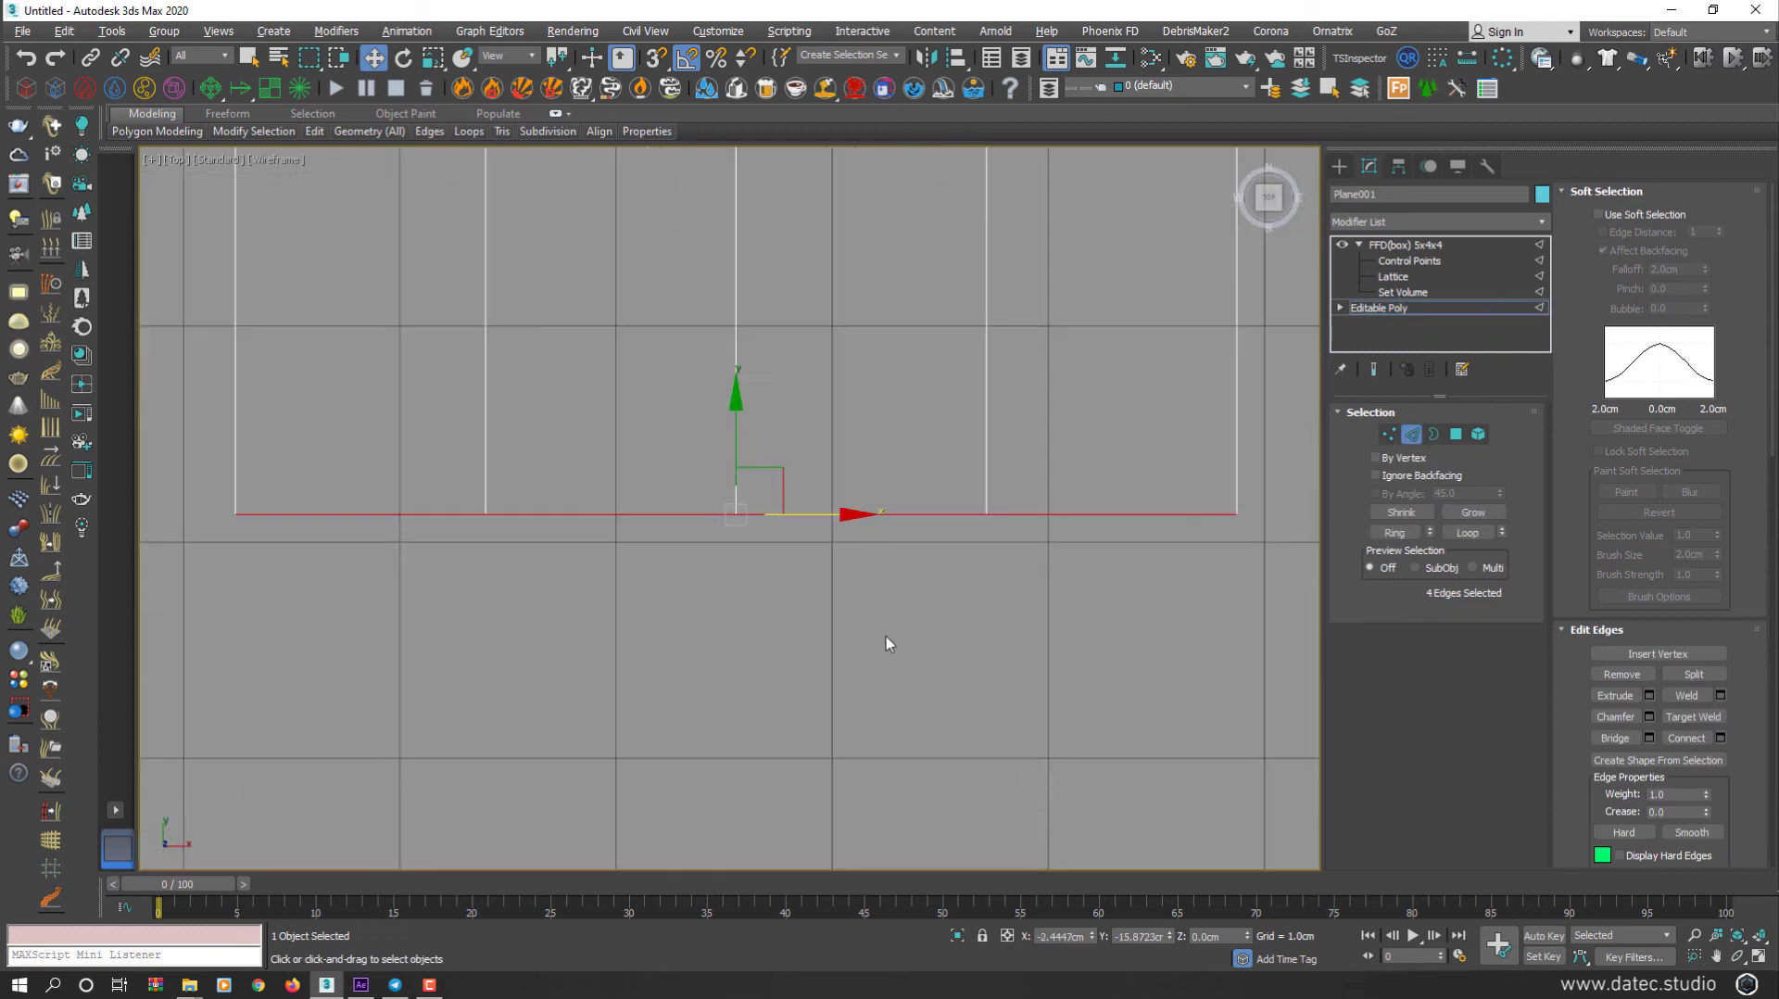
scroll(887, 636, "down", 5)
middle_click_drag(930, 640, 925, 727)
left_click(1034, 640)
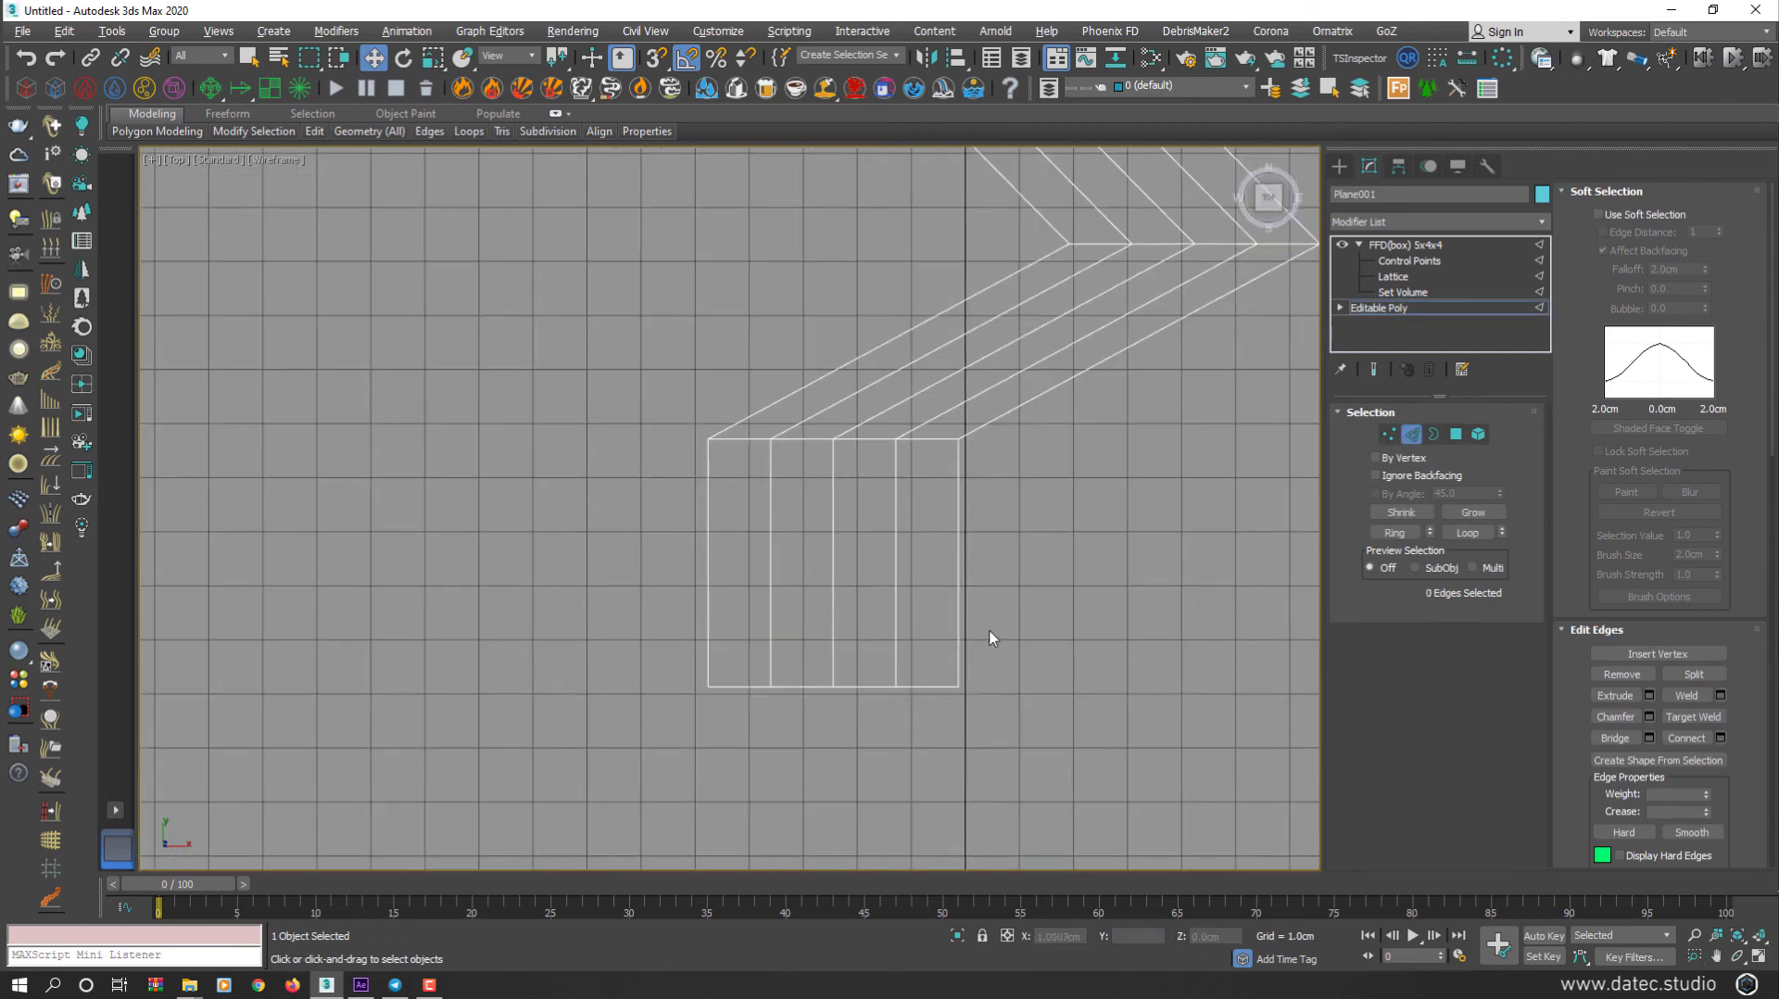
Step: Connect the five lengthwise edges of the strip's lower end section with evenly spaced cross edges
left_click_drag(990, 633, 690, 500)
scroll(985, 509, "up", 2)
middle_click_drag(985, 510, 937, 687)
left_click_drag(1065, 559, 904, 442, "ctrl")
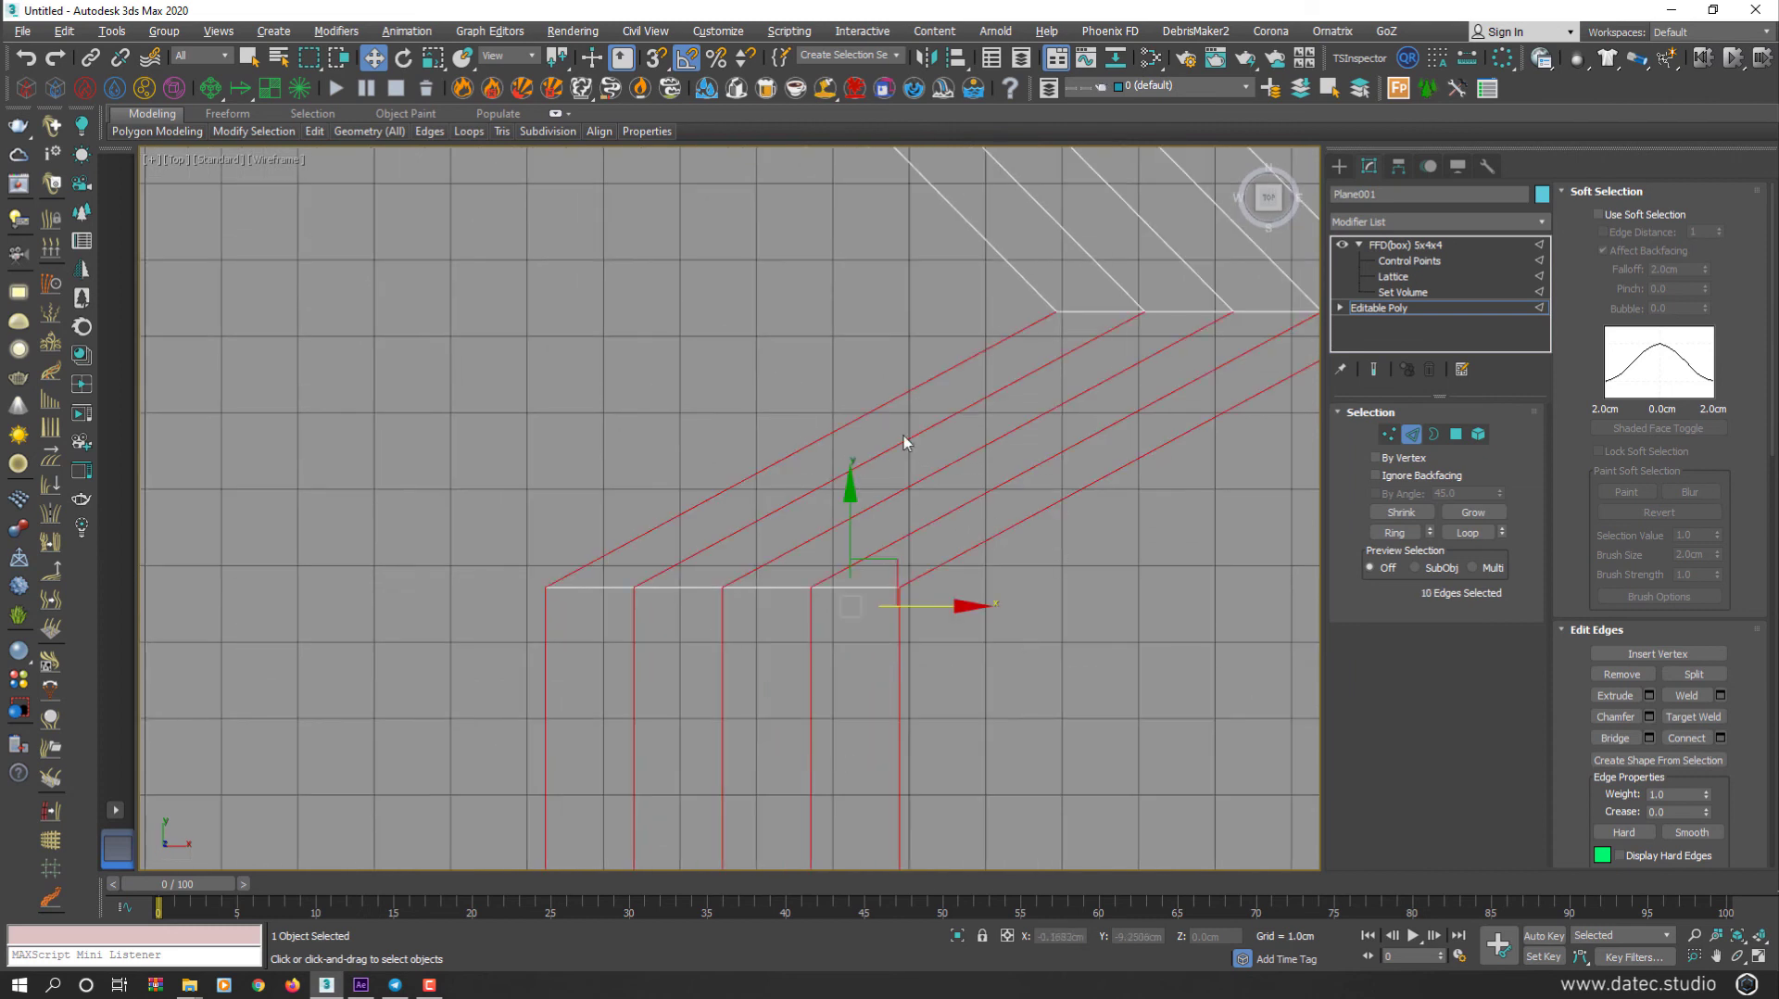
scroll(934, 522, "down", 2)
key("ctrl+z")
left_click(723, 697)
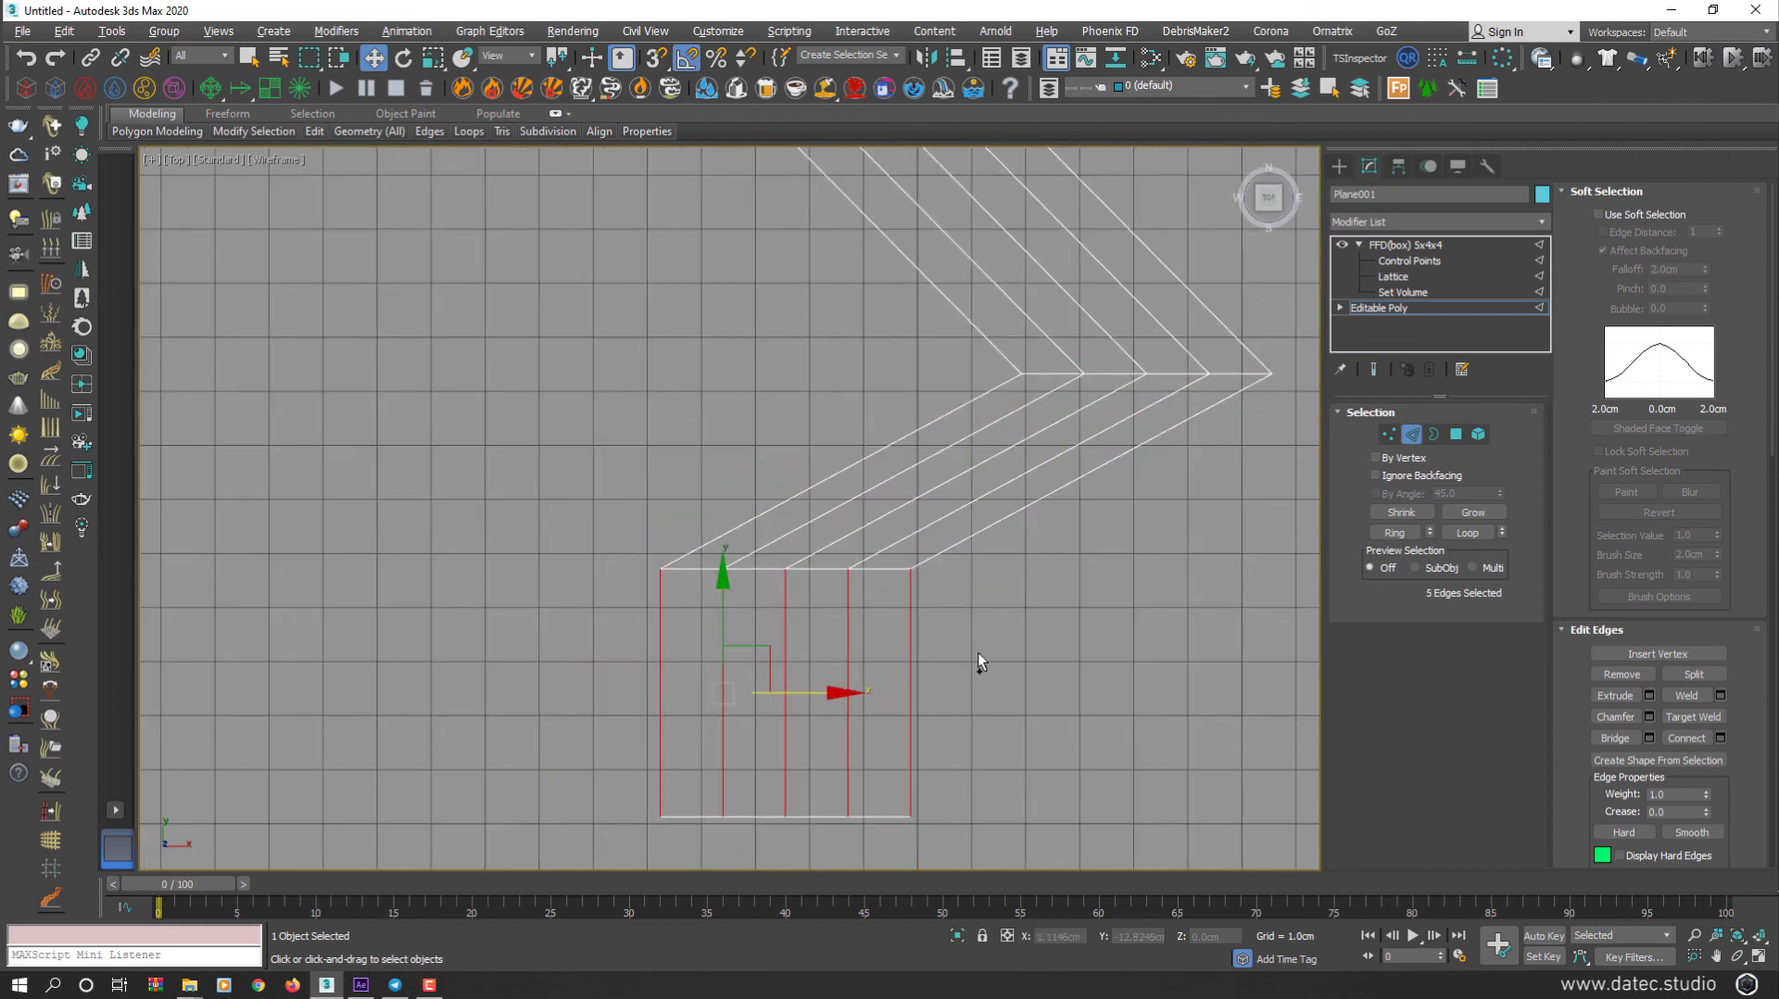
key("ctrl+shift+e")
left_click_drag(975, 652, 648, 704)
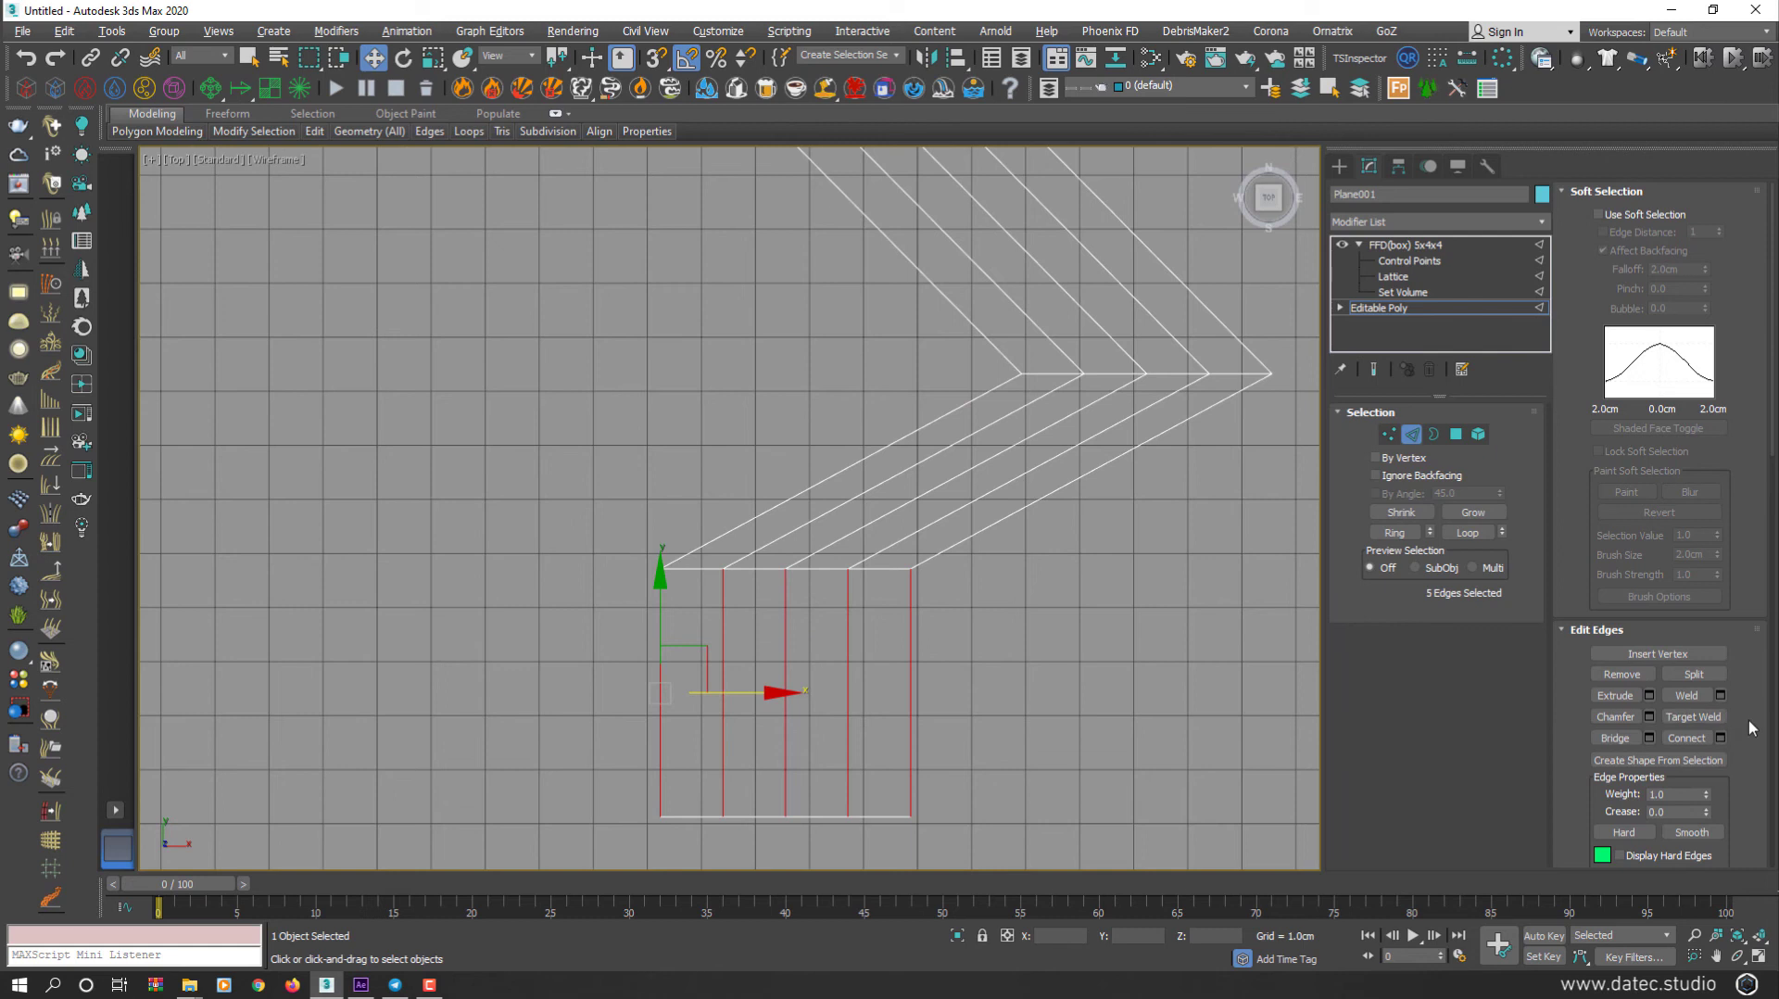
left_click(1720, 738)
left_click_drag(741, 518, 741, 498)
left_click(738, 598)
Step: Connect the lengthwise edges of both diagonal sections with the same cross edges and return to the perspective view
middle_click_drag(957, 627, 850, 784)
left_click_drag(1057, 646, 704, 605)
key("ctrl+shift+e")
left_click_drag(1106, 338, 765, 419)
key("e")
key("ctrl+shift+e")
middle_click_drag(867, 401, 813, 568)
scroll(813, 567, "down", 2)
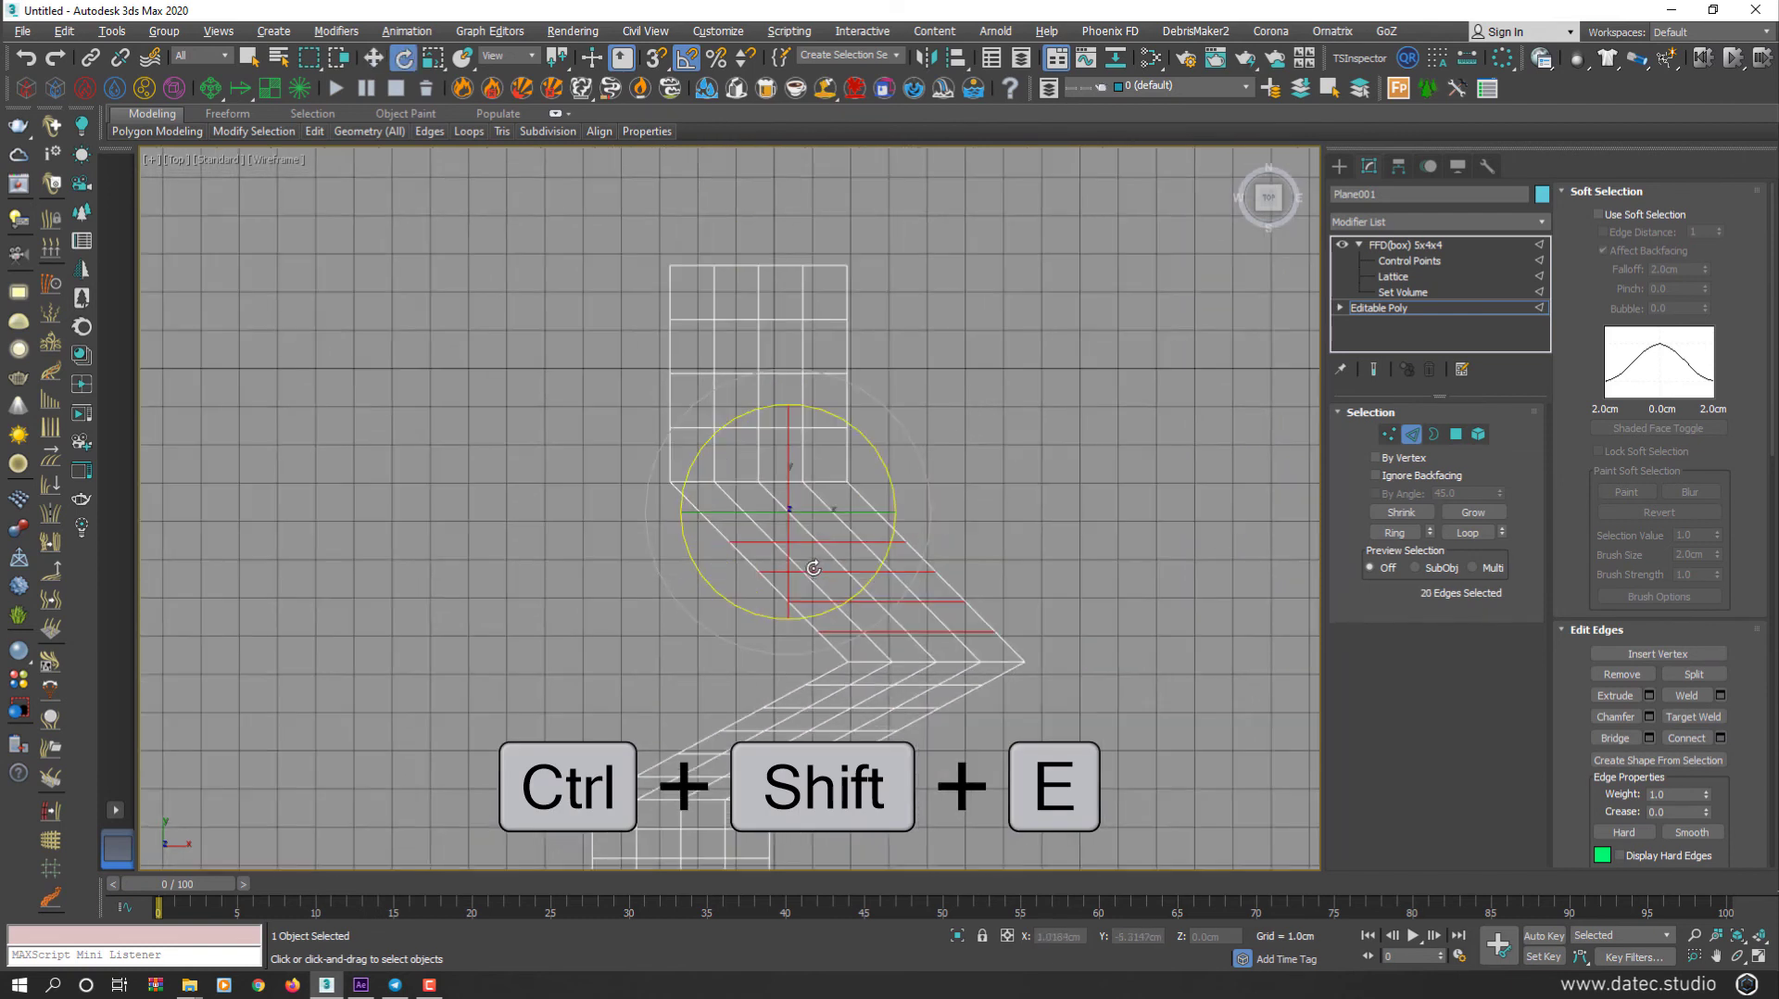
key("p")
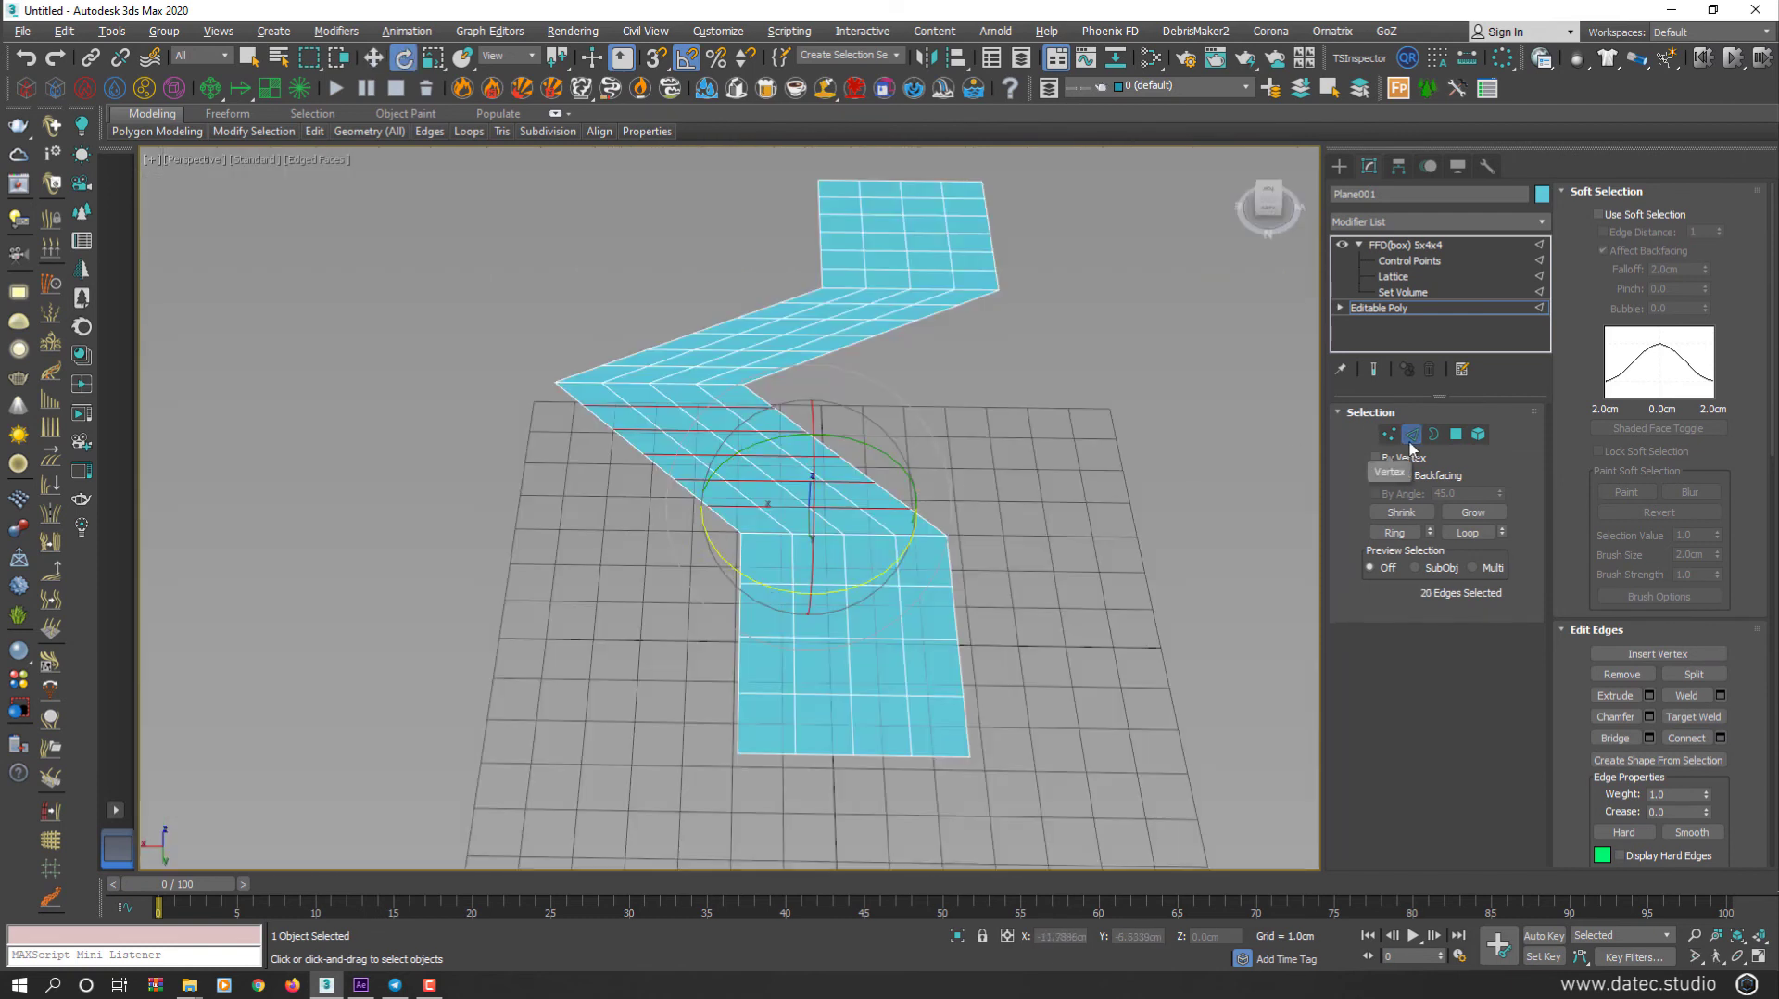
Step: Raise the FFD(box) control points across the strip's central bend to form a tall crest
left_click(1434, 307)
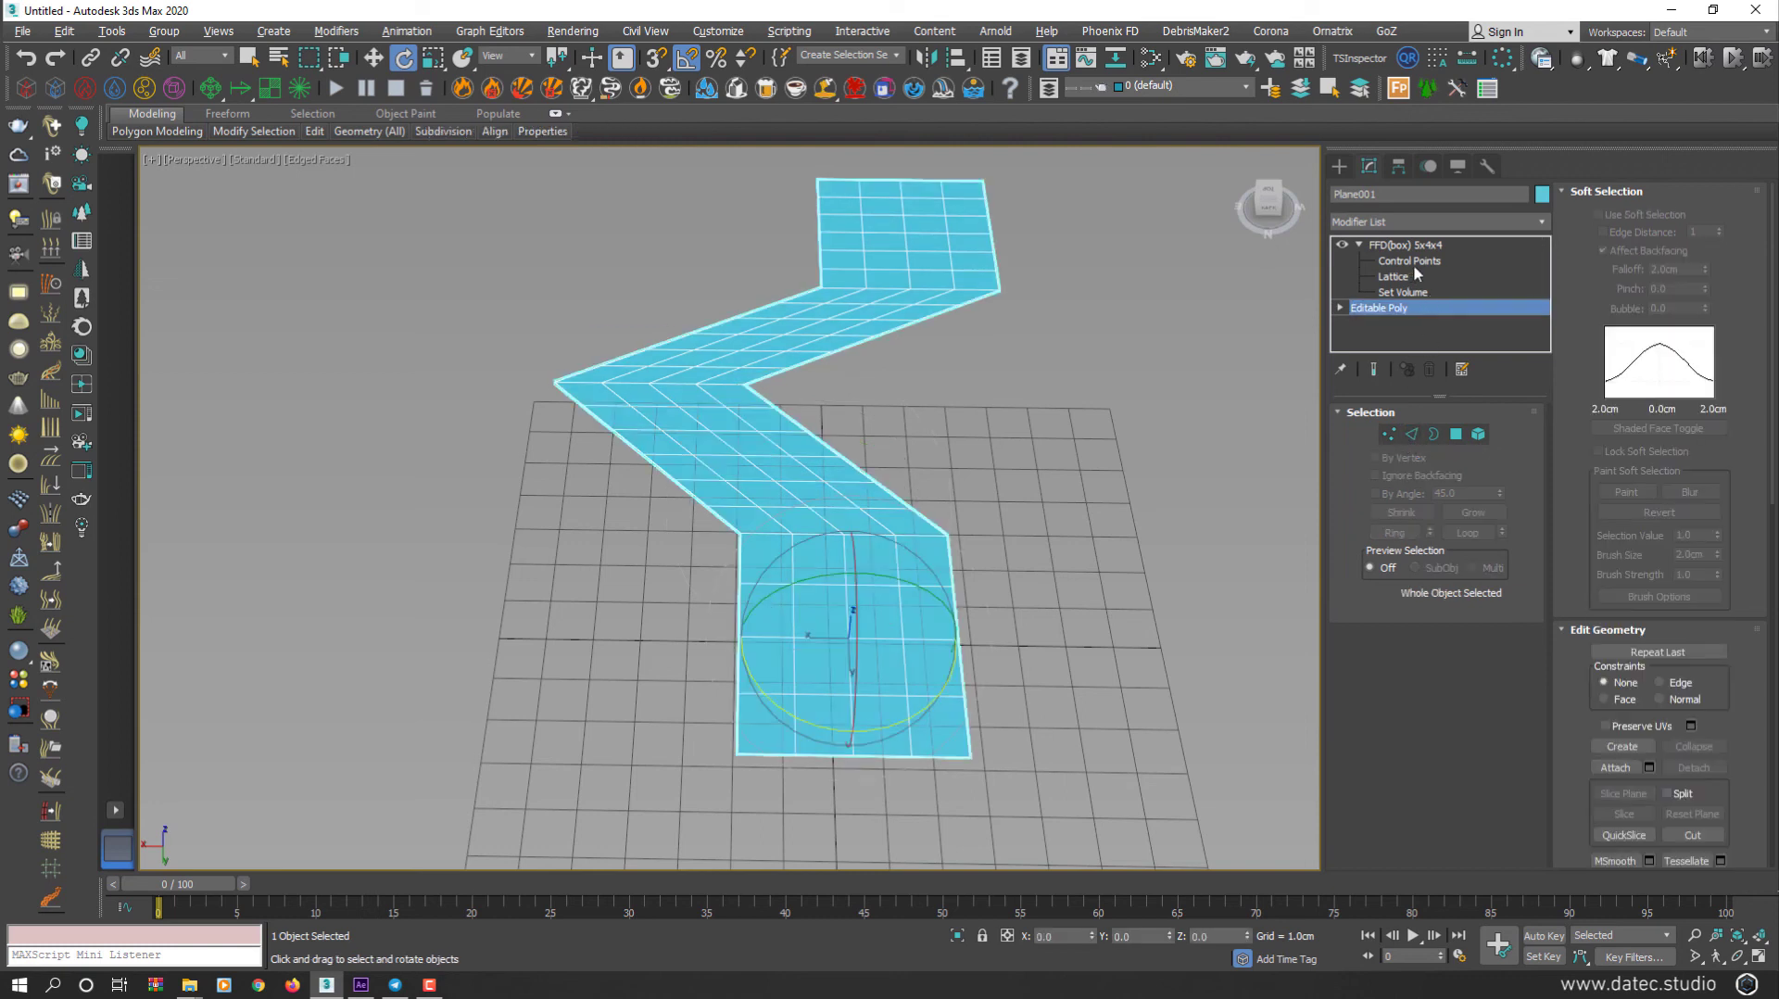
left_click(1413, 261)
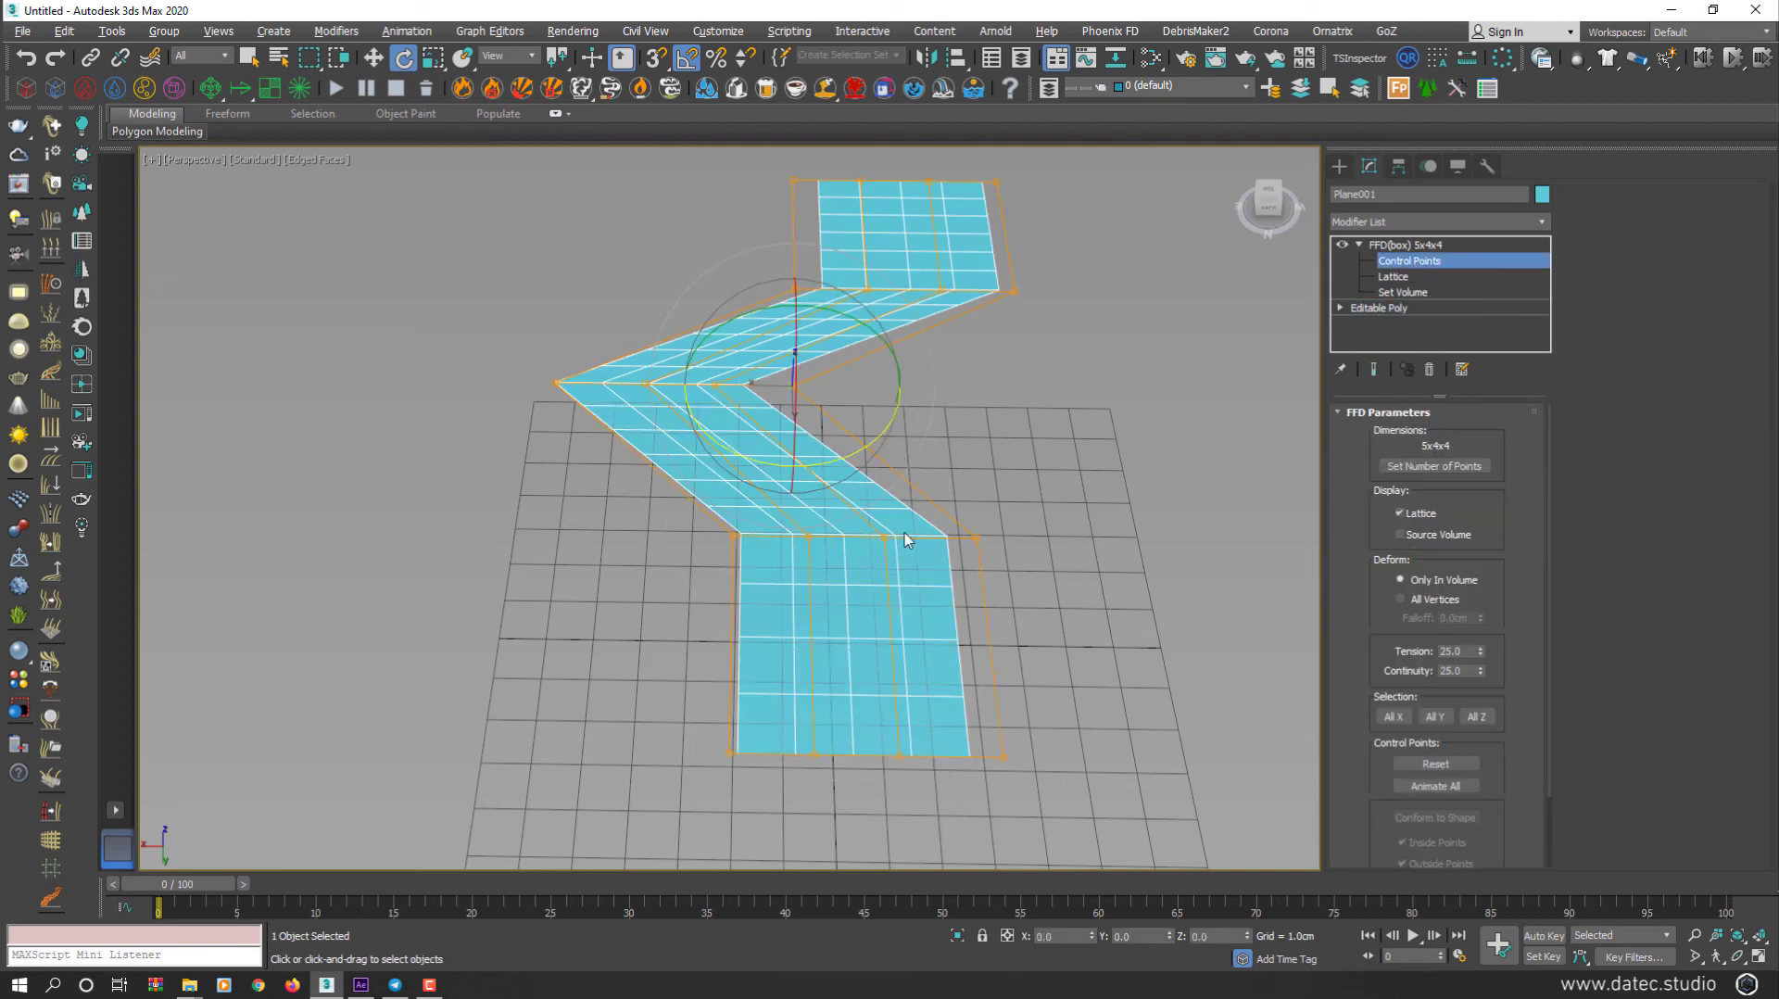
middle_click_drag(906, 539, 766, 536, "alt")
key("w")
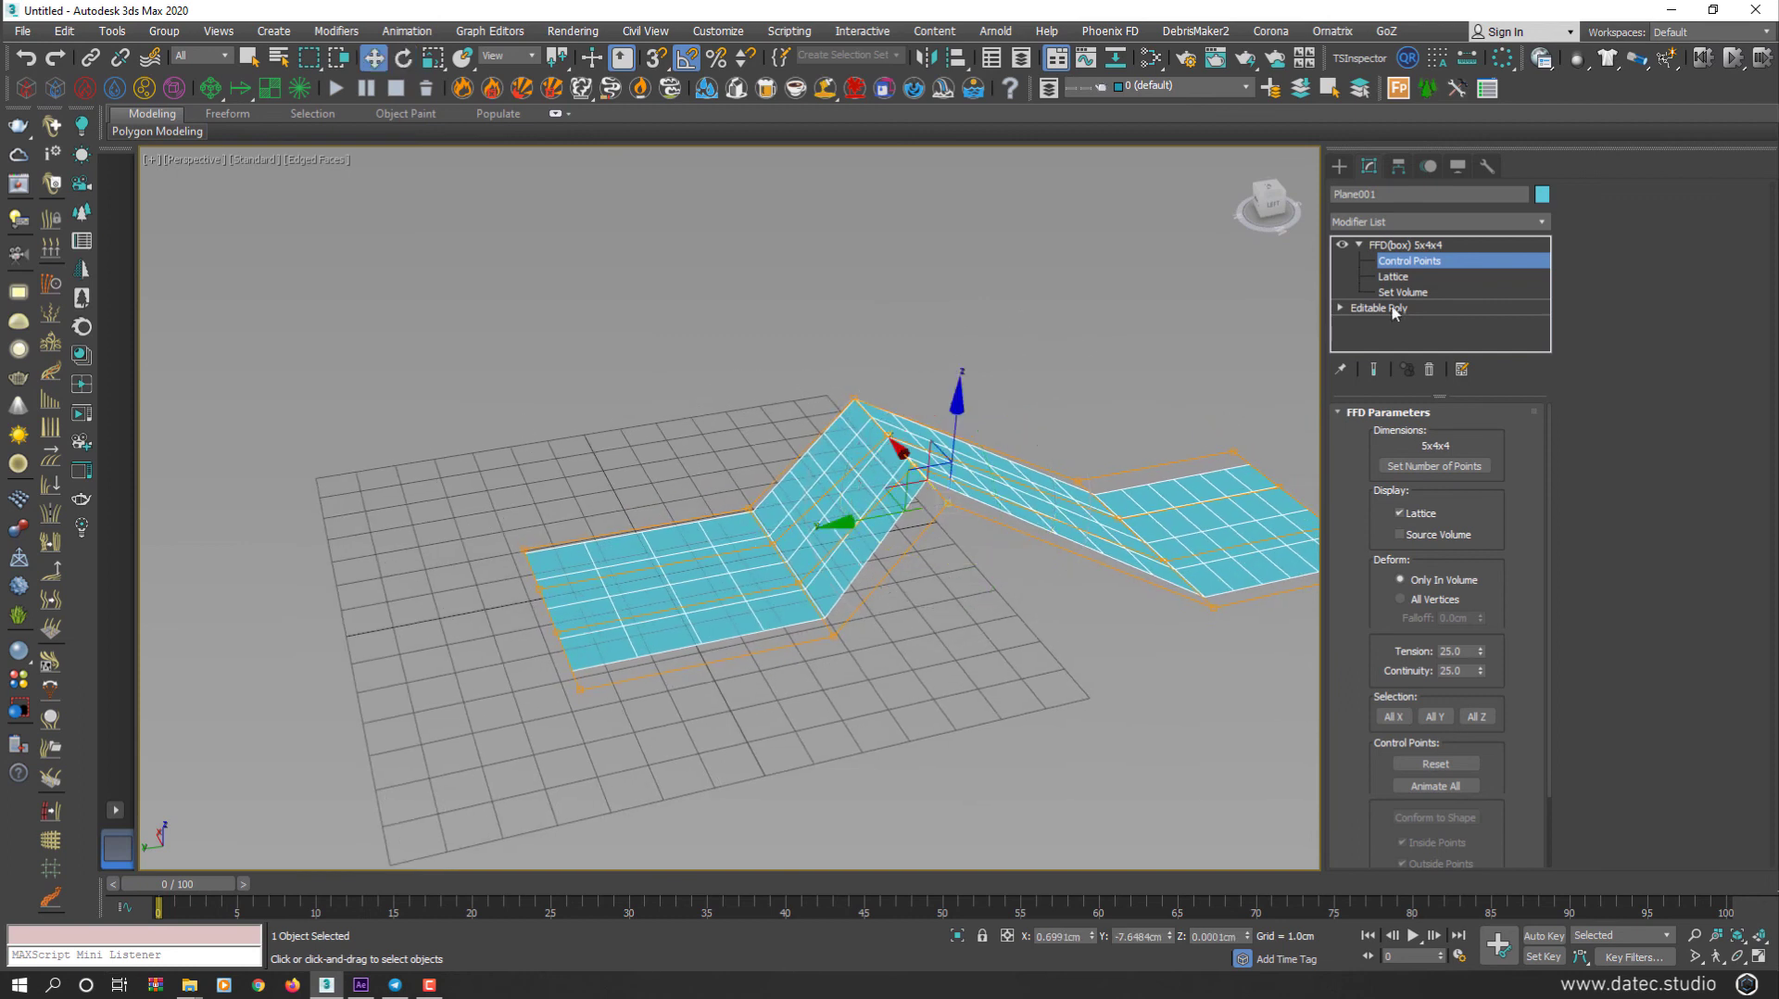
middle_click_drag(970, 401, 815, 363, "alt")
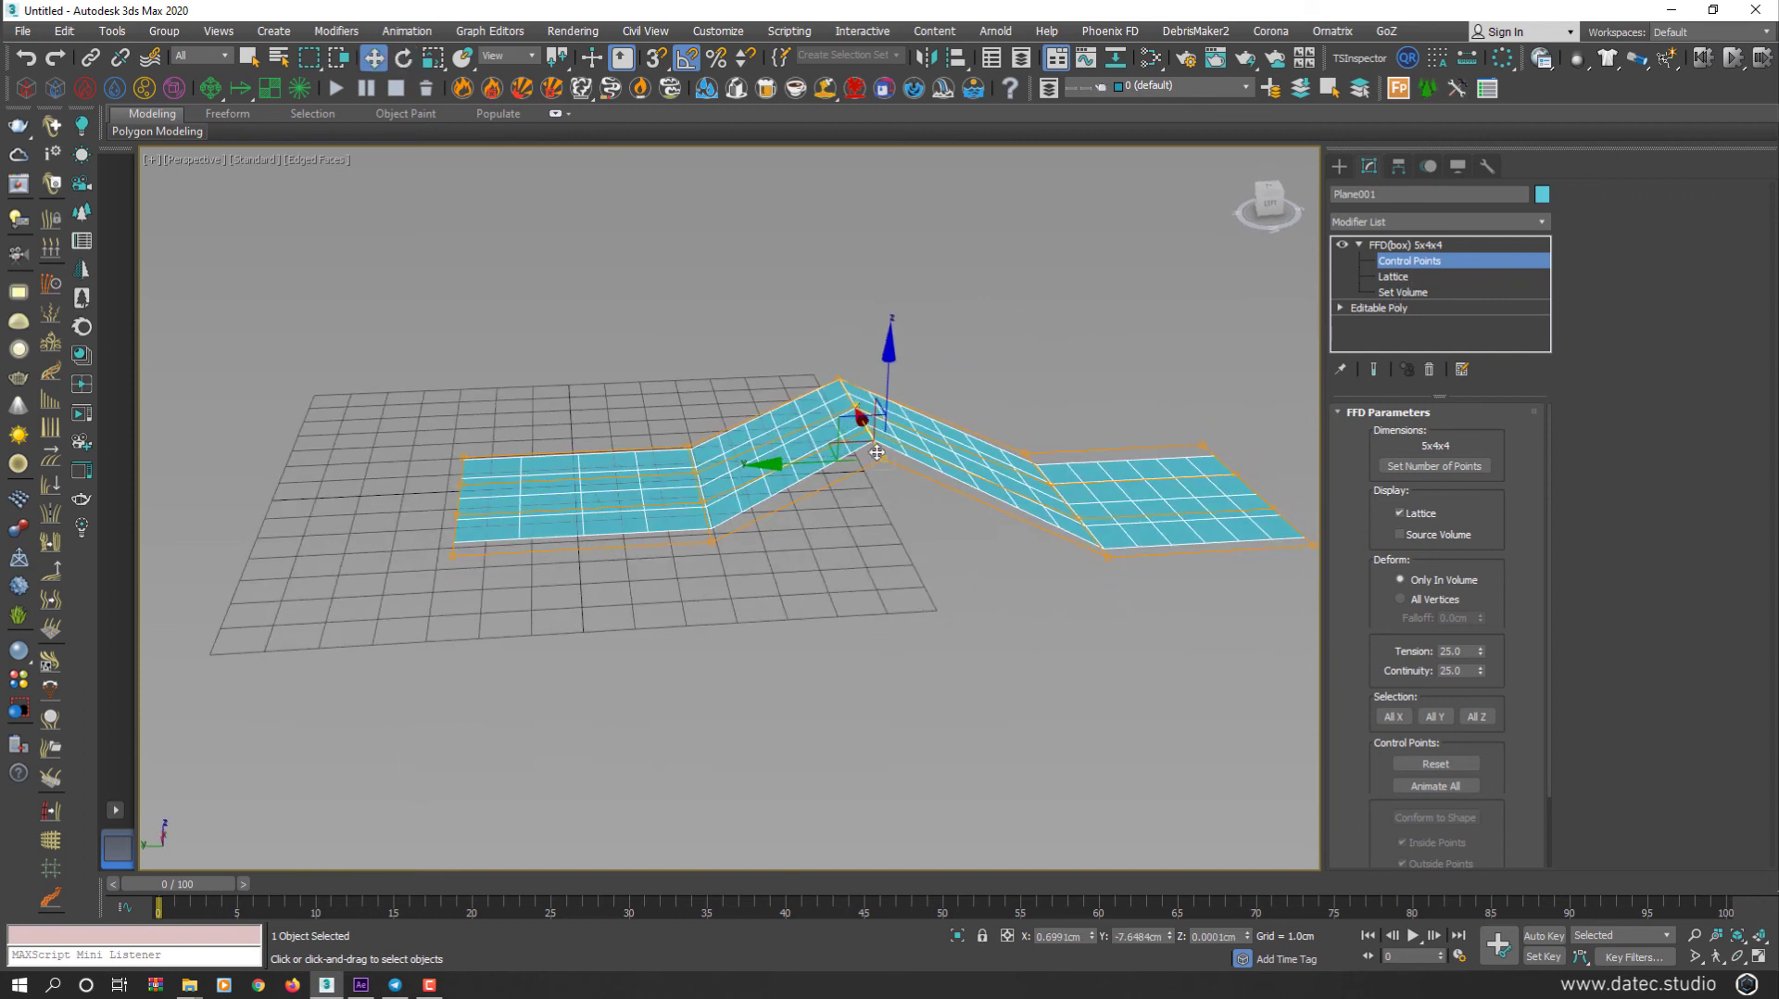
left_click(808, 360)
left_click_drag(919, 524, 921, 524)
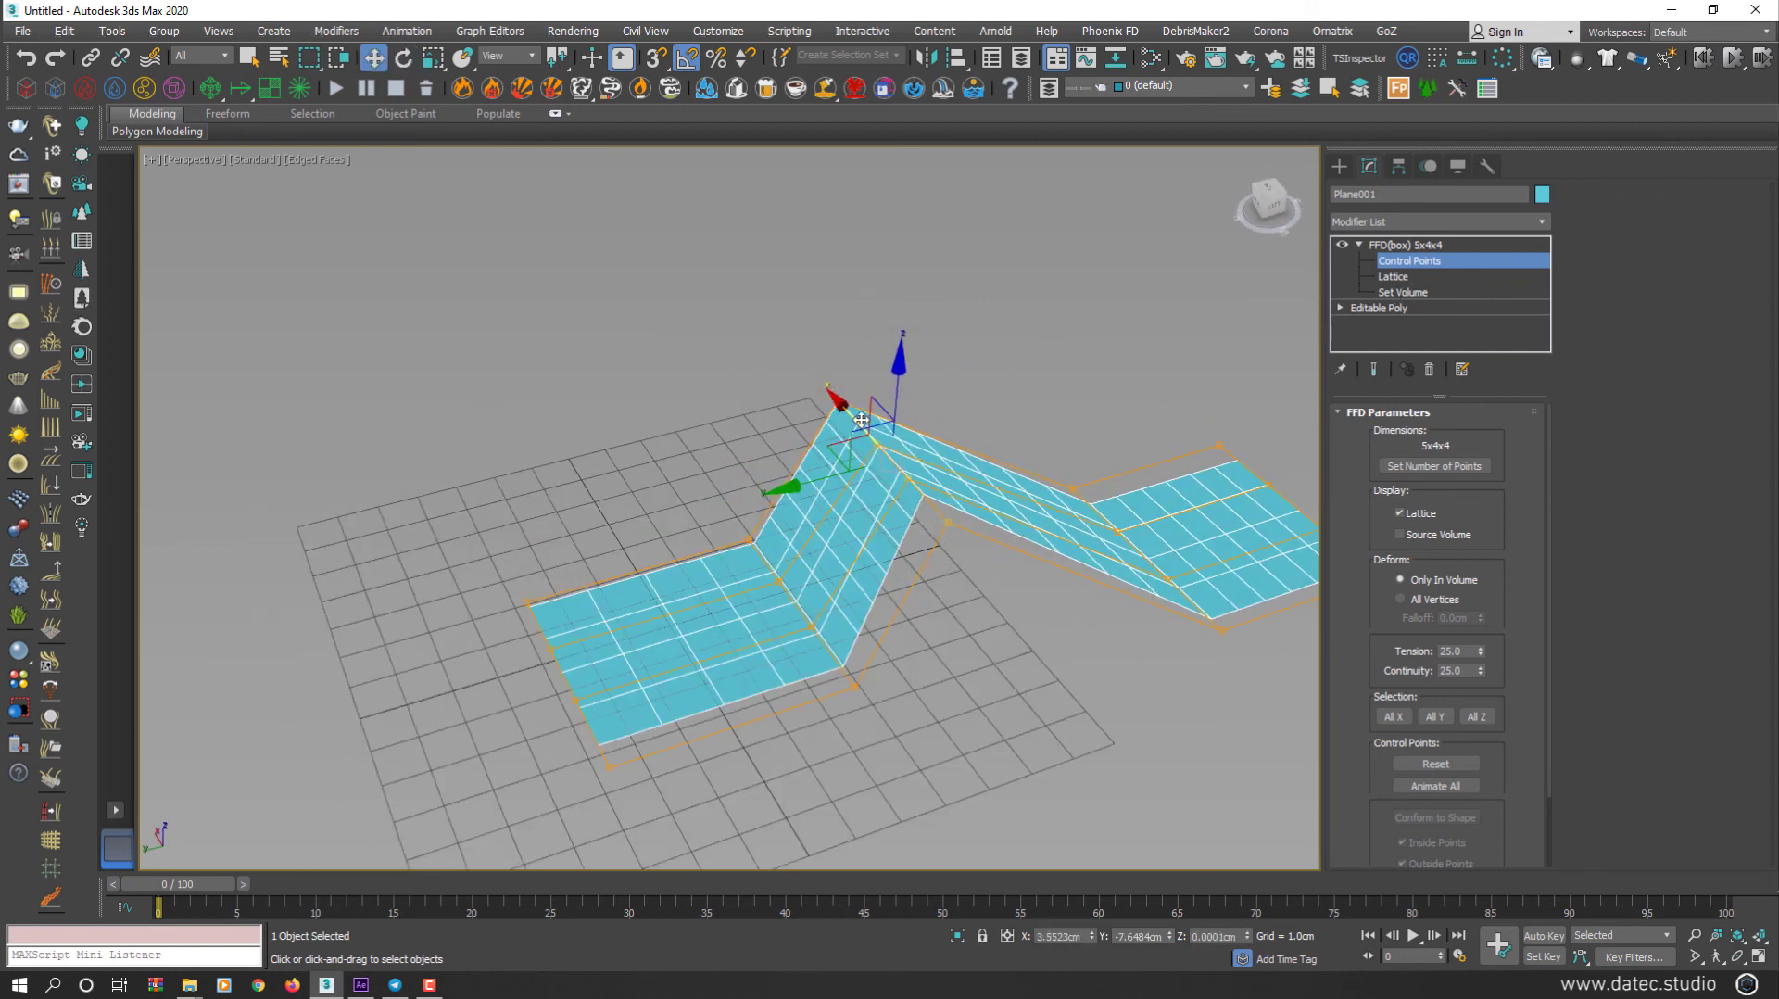
middle_click_drag(920, 525, 857, 424, "alt")
left_click_drag(889, 377, 790, 371)
Step: Move the row of FFD(box) control points at the first bend along the strip until it lies beneath the crest
left_click_drag(764, 570, 764, 568)
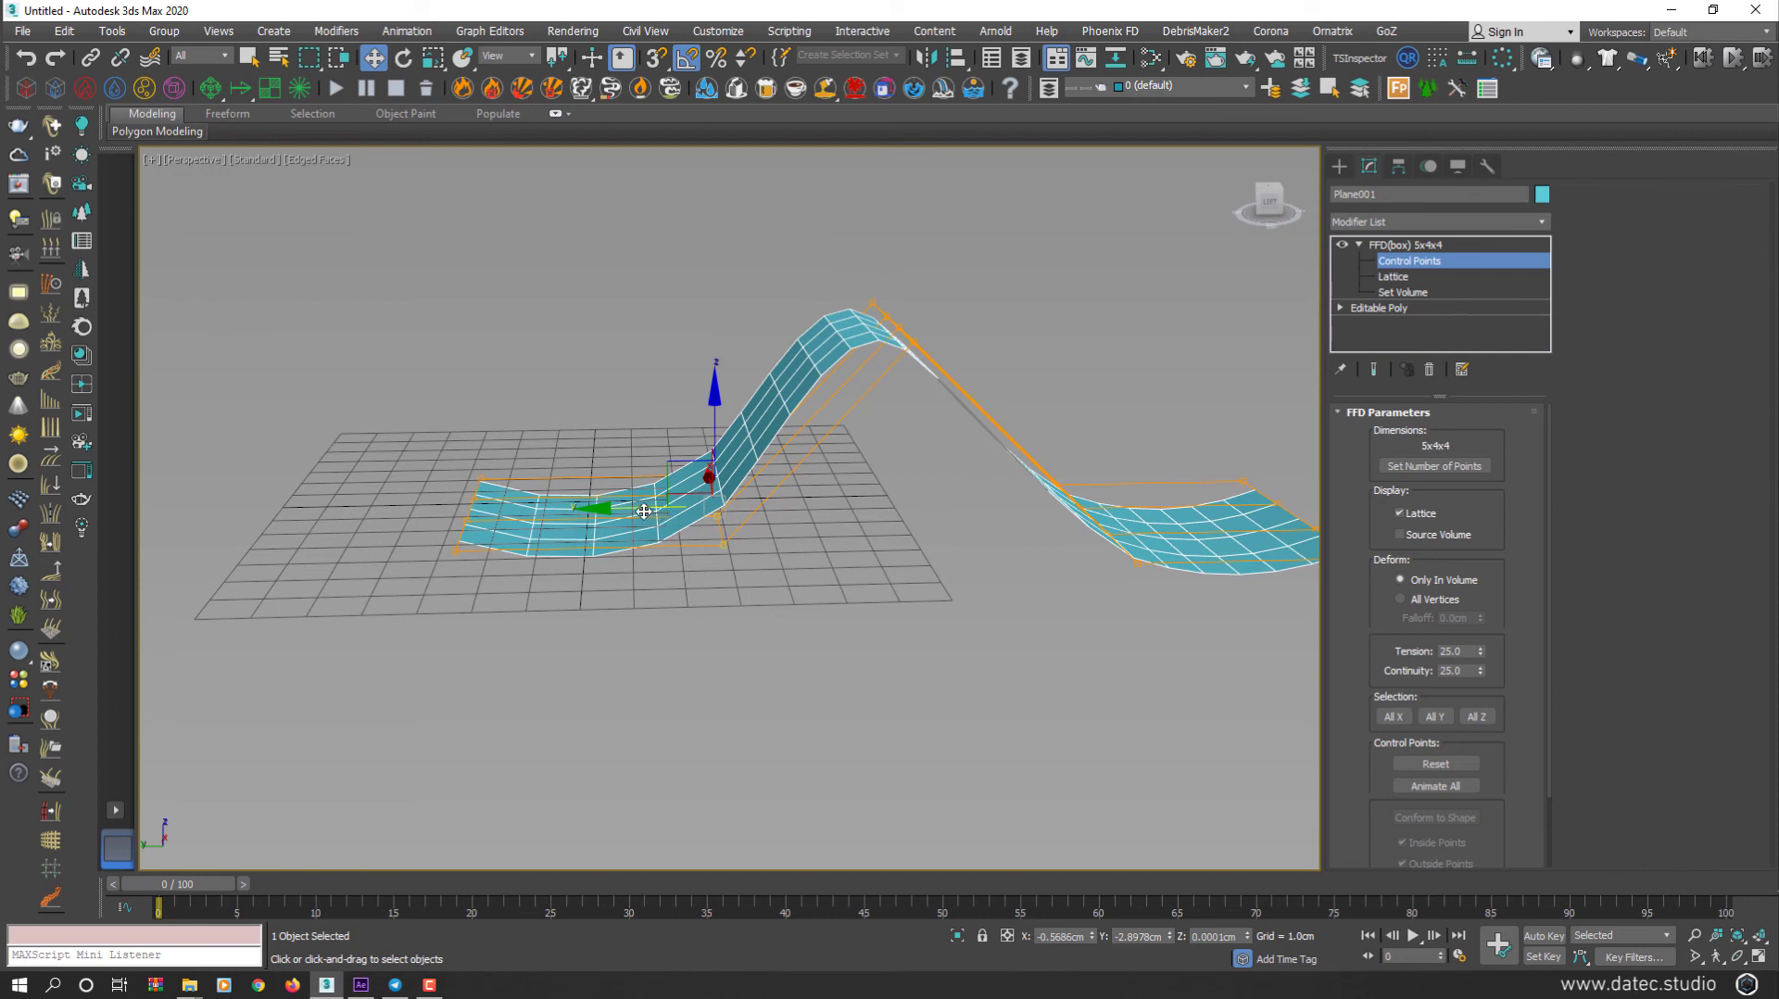
left_click_drag(643, 509, 707, 520)
middle_click_drag(787, 531, 826, 544, "alt")
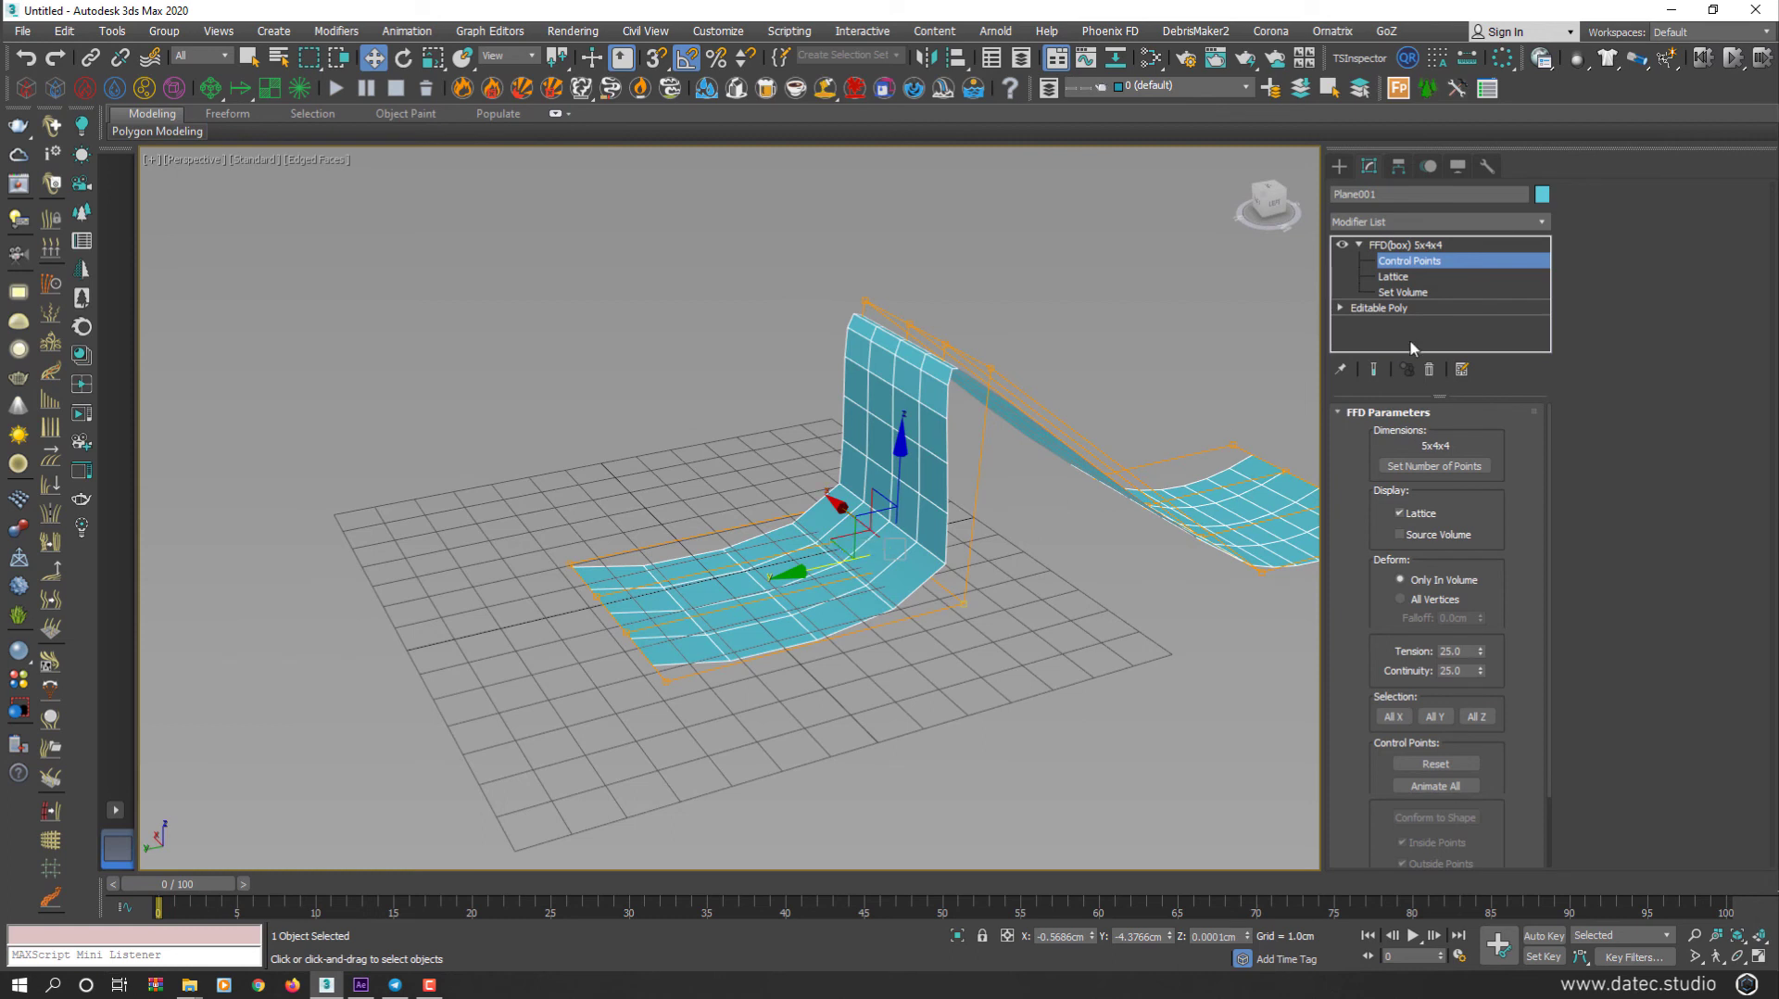
Step: Leave control point editing and add an FFD 3x3x3 modifier above the FFD(box)
left_click(1435, 266)
middle_click_drag(1016, 384, 859, 535, "alt")
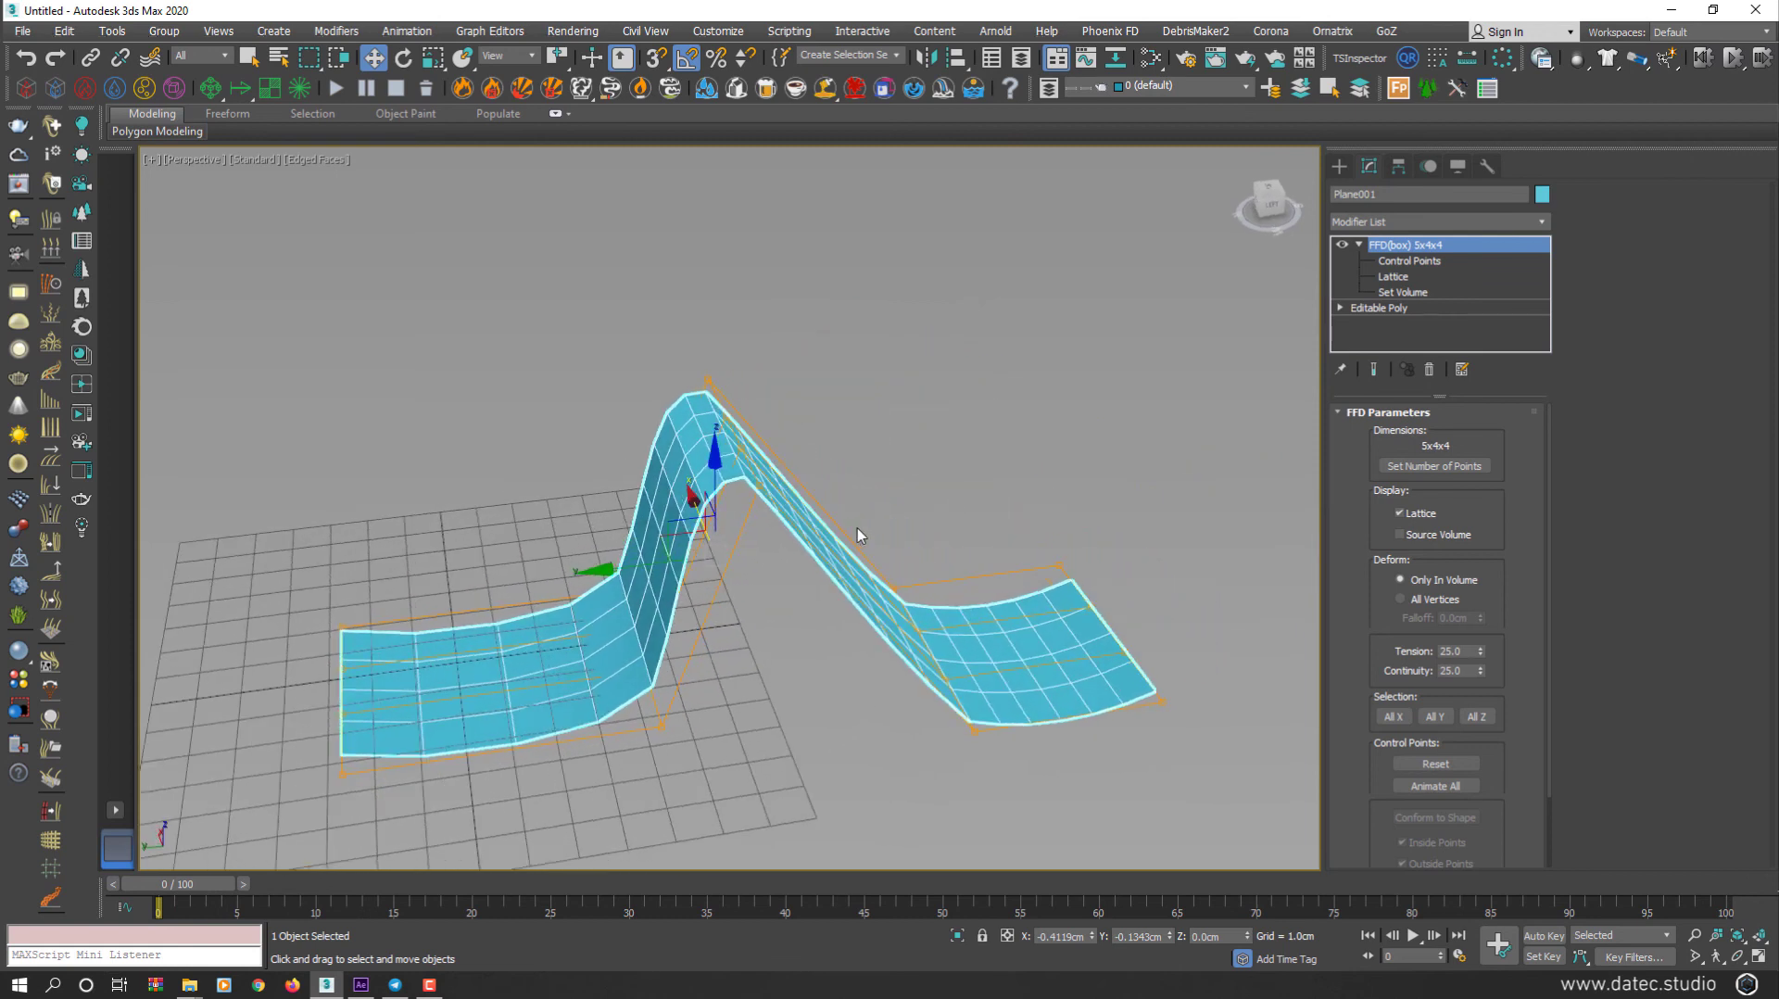
left_click(1462, 213)
key("f")
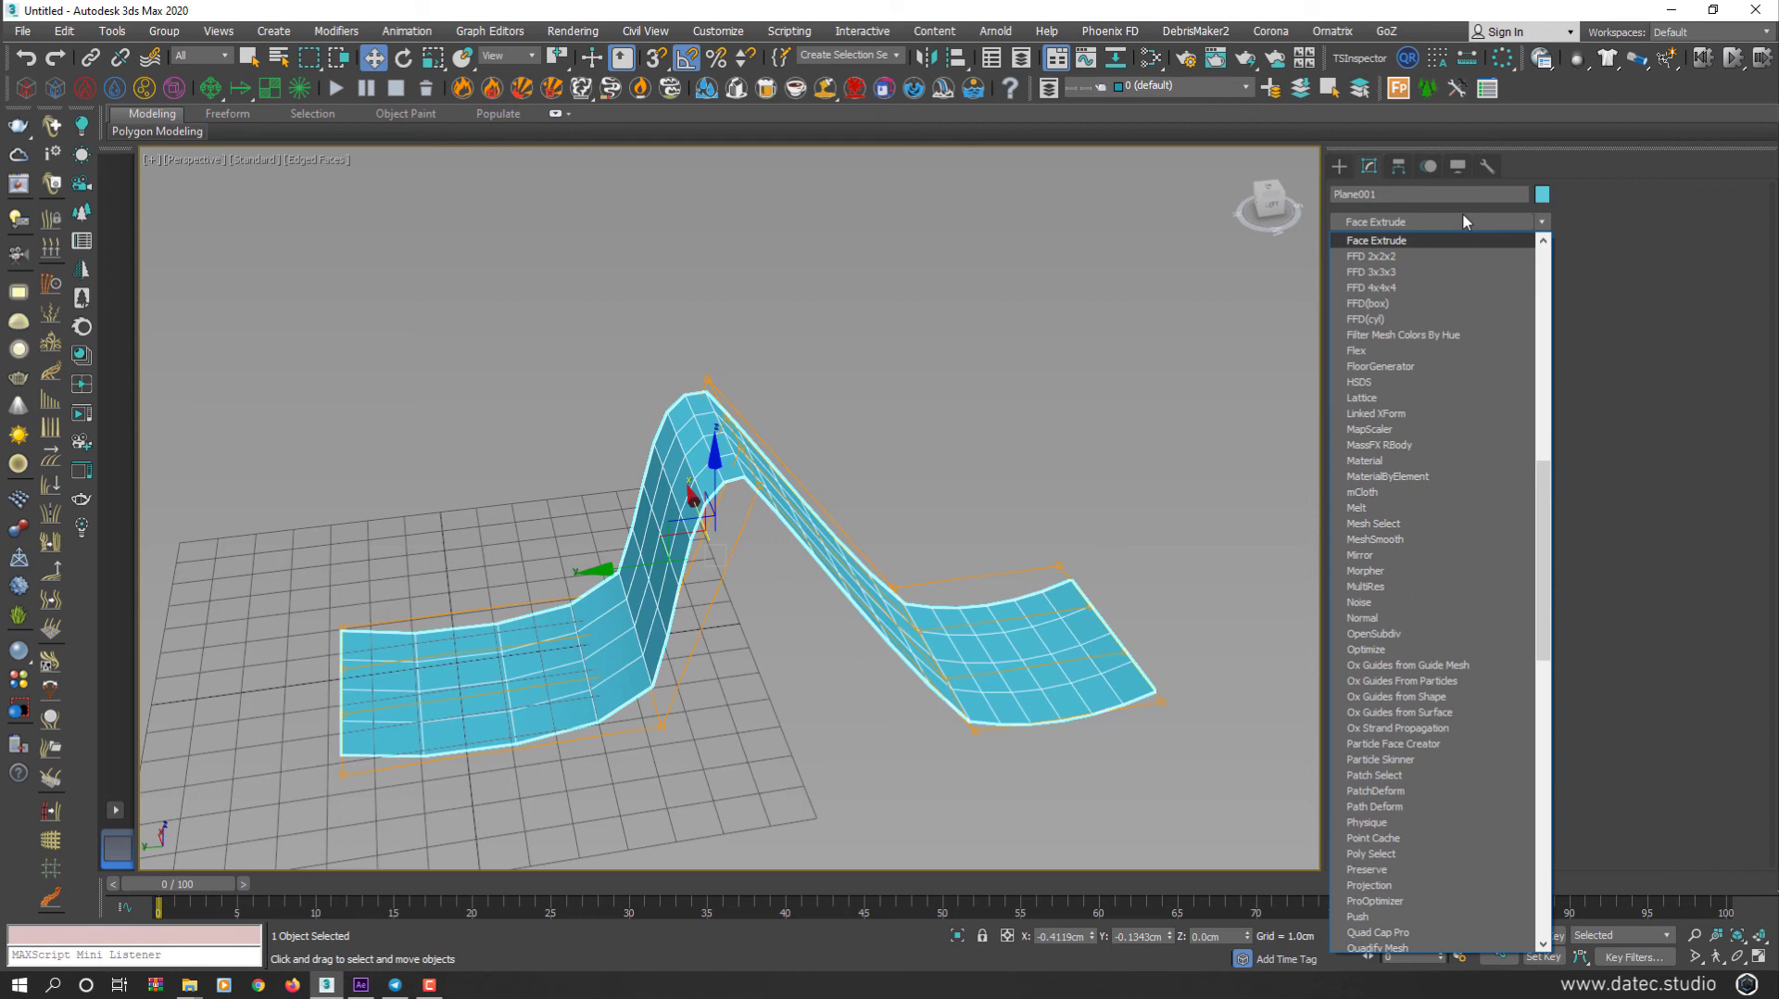
left_click(1407, 270)
middle_click_drag(919, 489, 1028, 469, "alt")
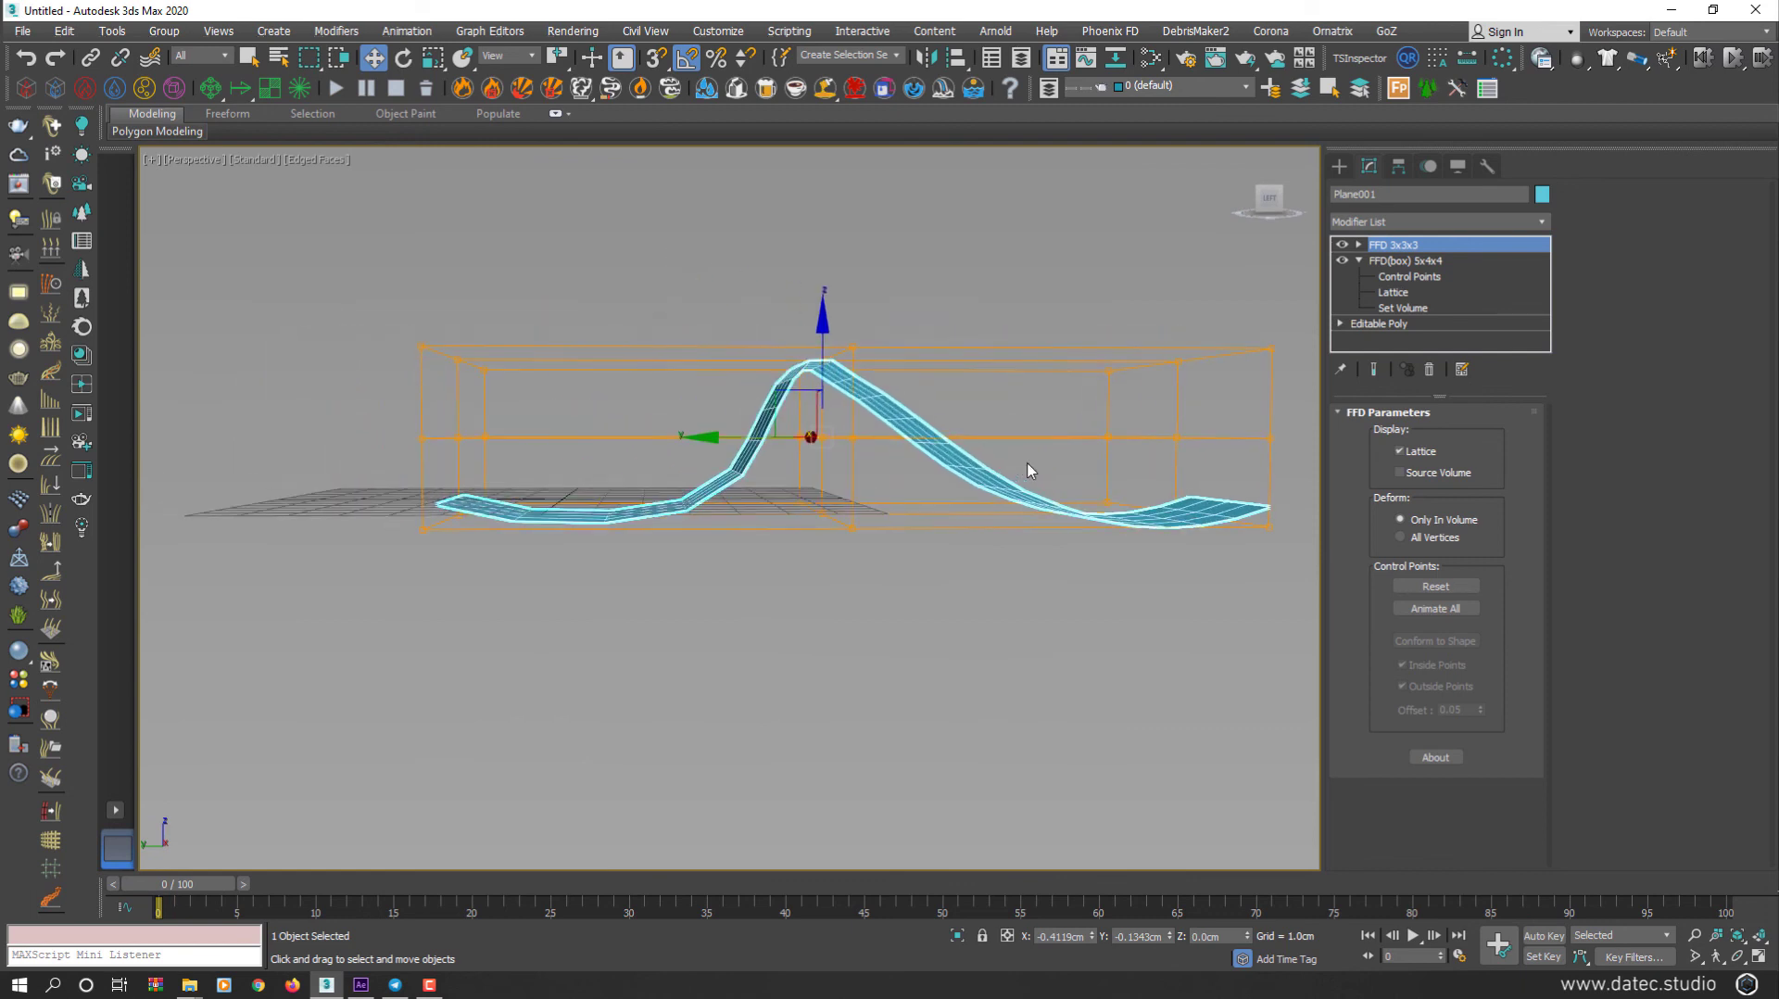
Step: In the FFD 3x3x3's Set Volume mode, lower the near end's middle and upper points toward the strip, the upper ones furthest
left_click(1358, 245)
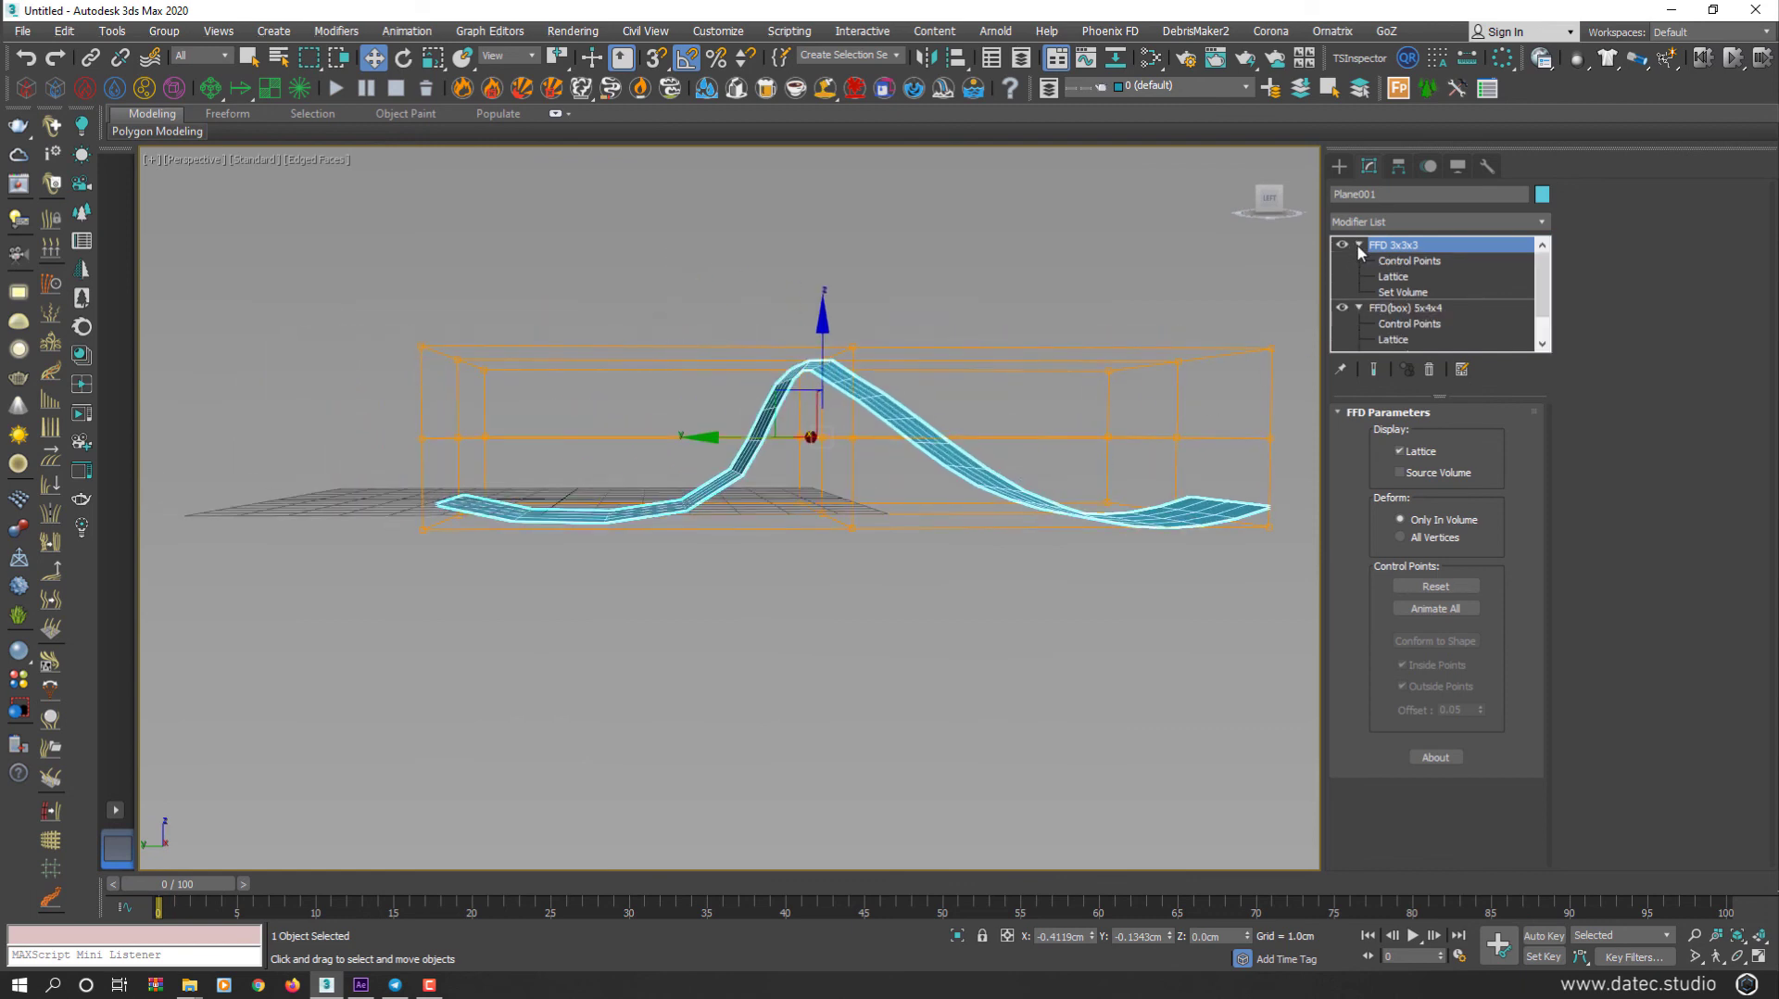
left_click(1401, 292)
left_click_drag(371, 322, 531, 469)
left_click_drag(458, 314, 458, 371)
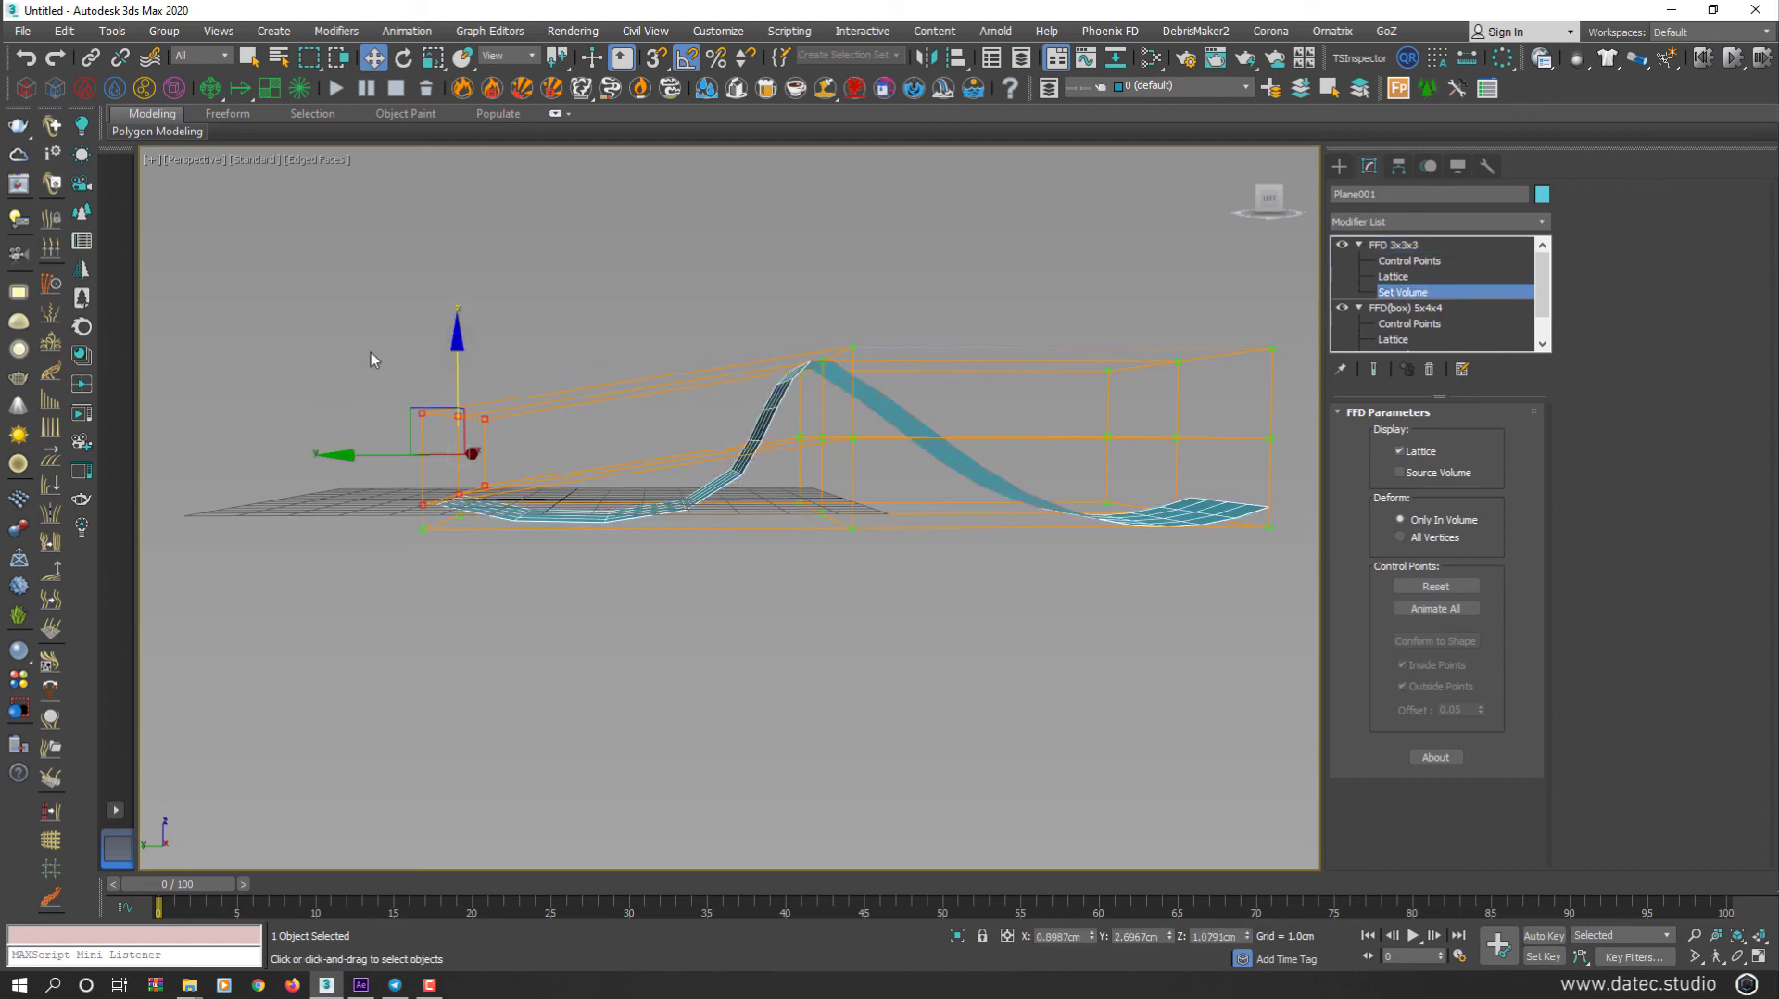
left_click_drag(366, 339, 503, 441)
left_click_drag(457, 364, 460, 409)
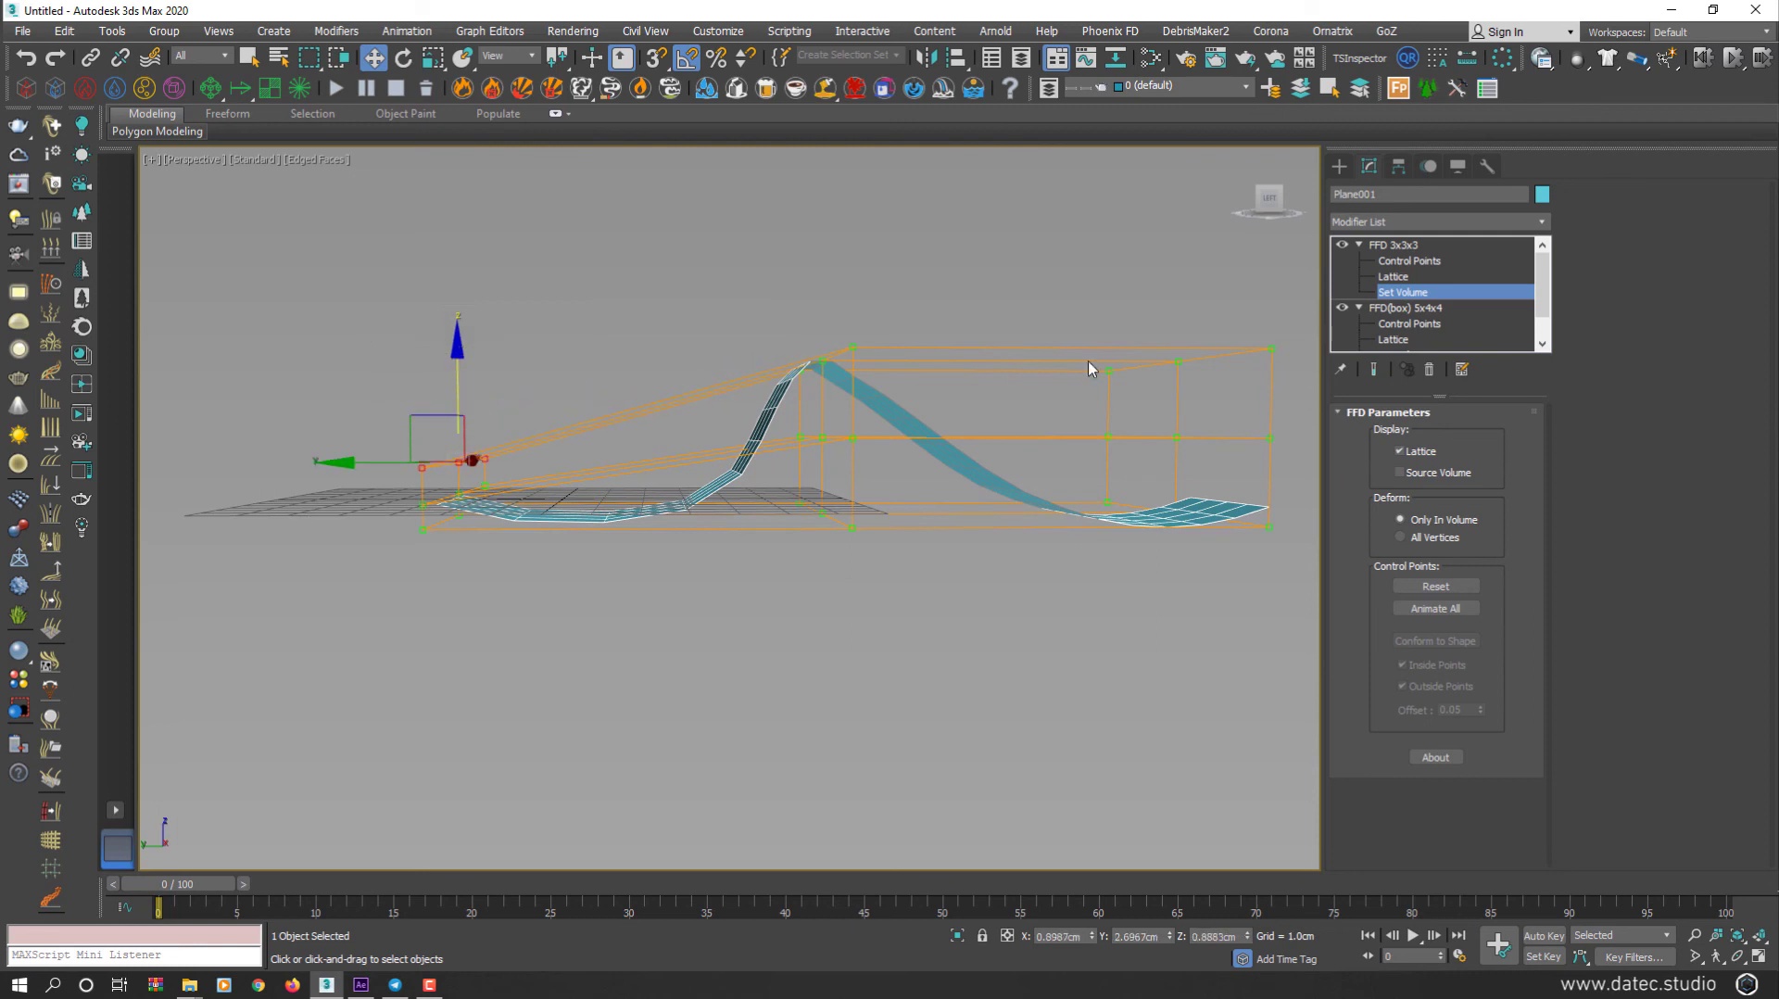
Step: Stretch the middle column of FFD 3x3x3 control points vertically and flatten the far end's column
left_click(1408, 260)
middle_click_drag(915, 391, 804, 463)
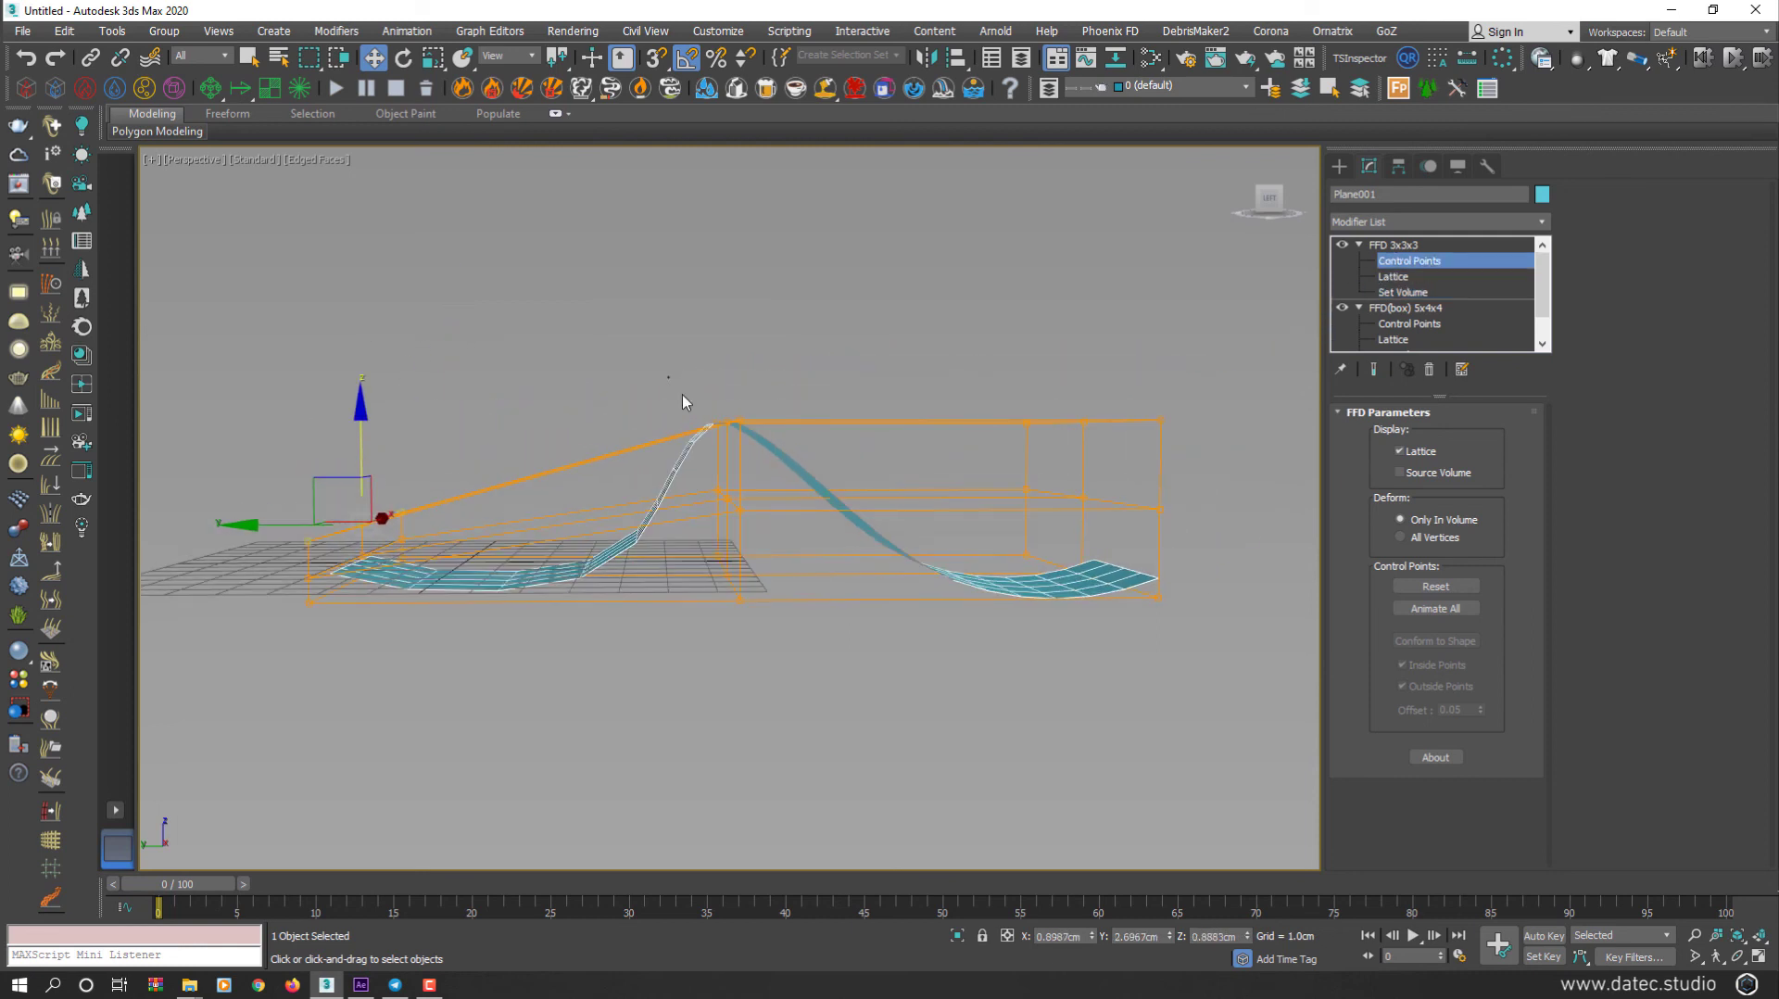
left_click_drag(791, 643, 791, 643)
key("r")
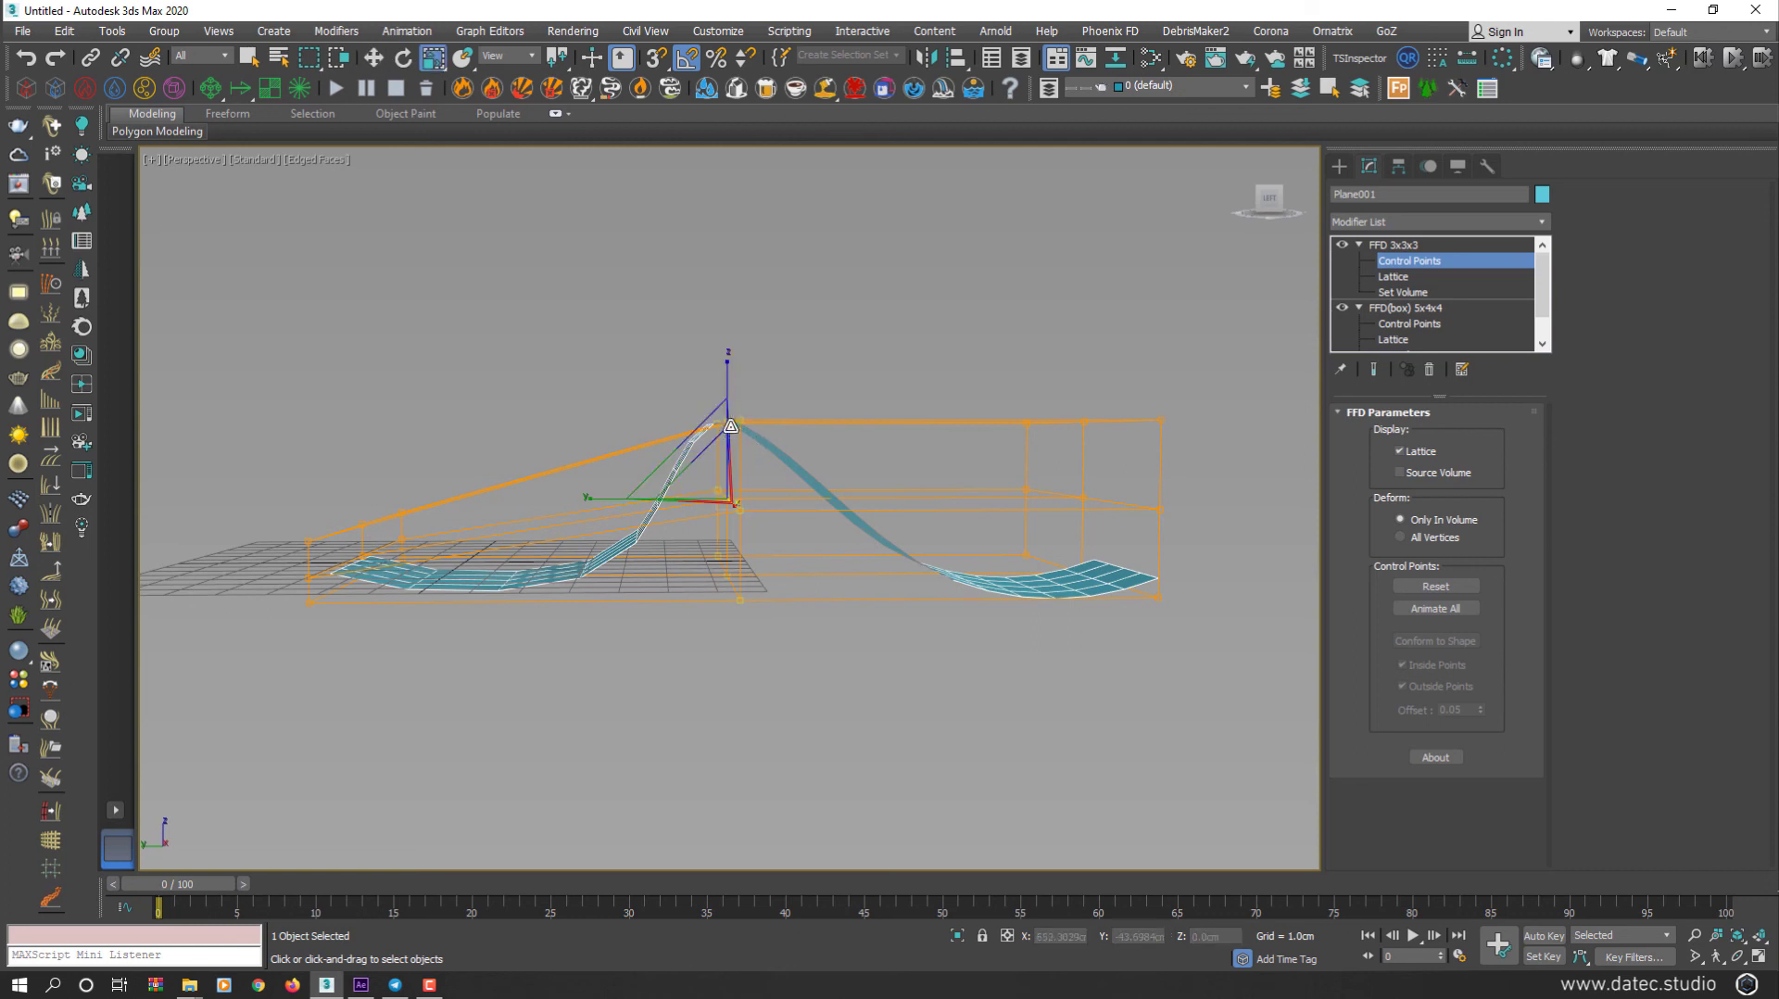
left_click_drag(726, 394, 774, 281)
left_click_drag(966, 708, 965, 708)
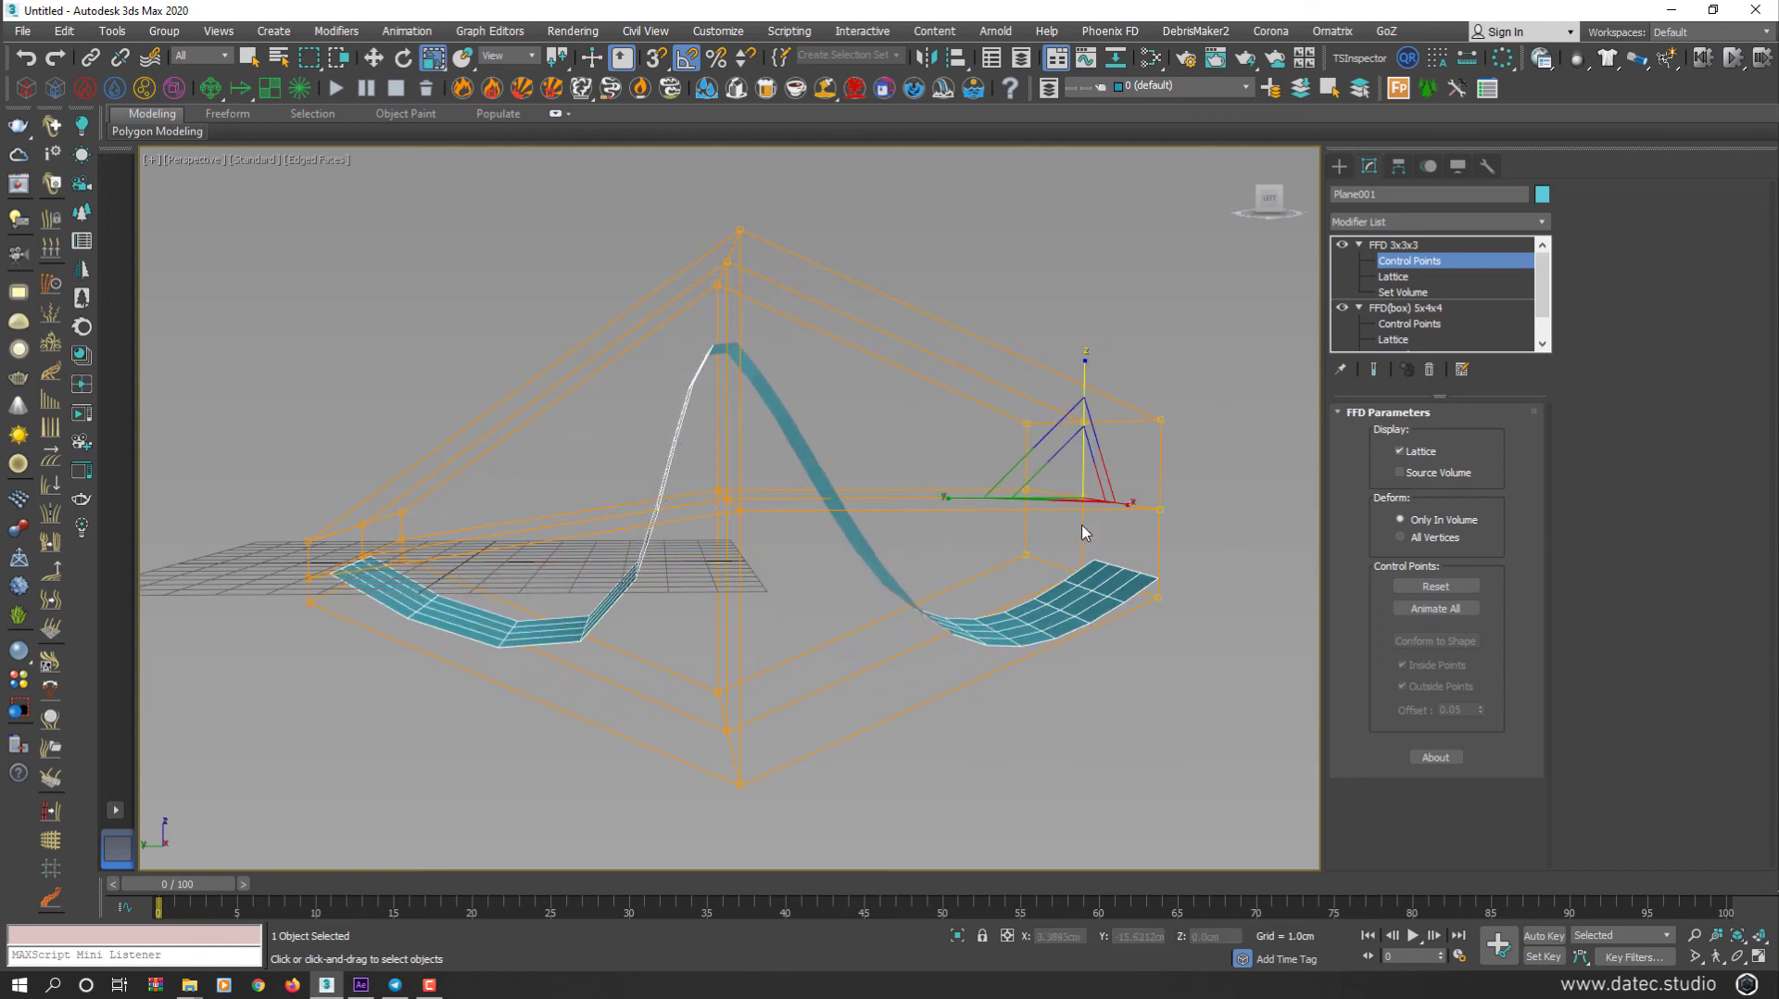
left_click_drag(1084, 445, 1088, 722)
Step: Move the lower middle FFD 3x3x3 control points upward and toward the strip's far end
left_click_drag(791, 841, 634, 639)
key("w")
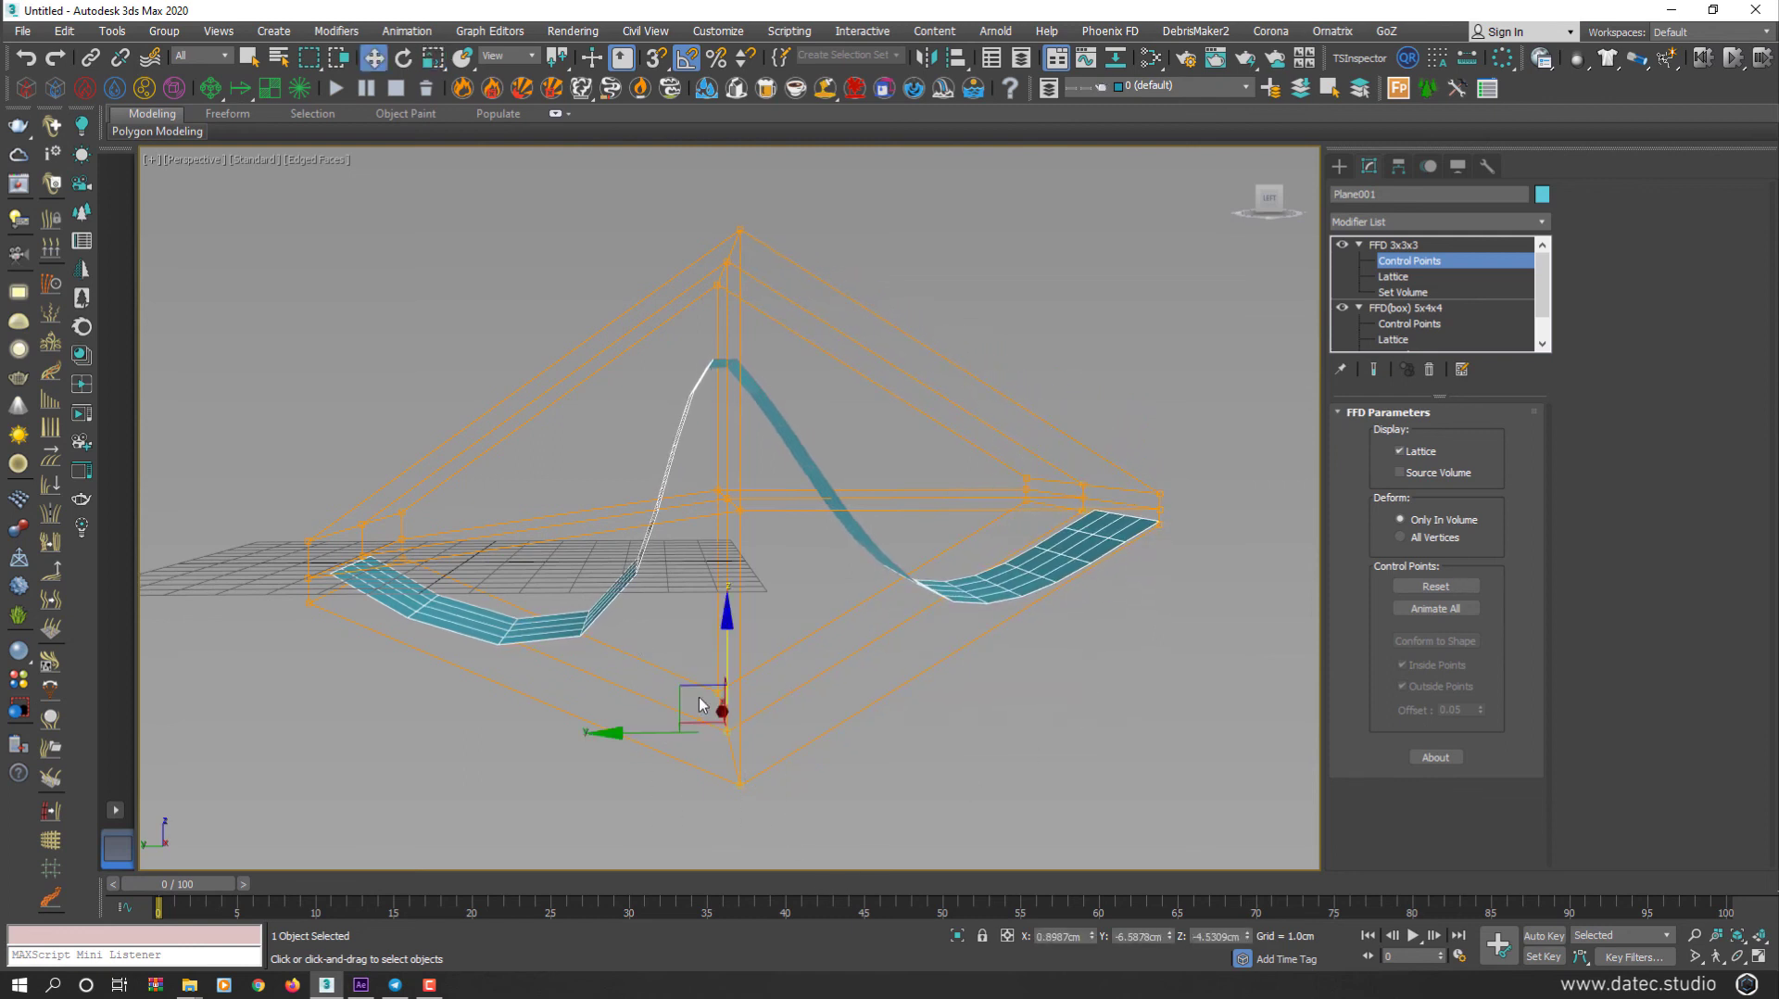
left_click_drag(703, 704, 859, 501)
middle_click_drag(862, 509, 904, 530, "alt")
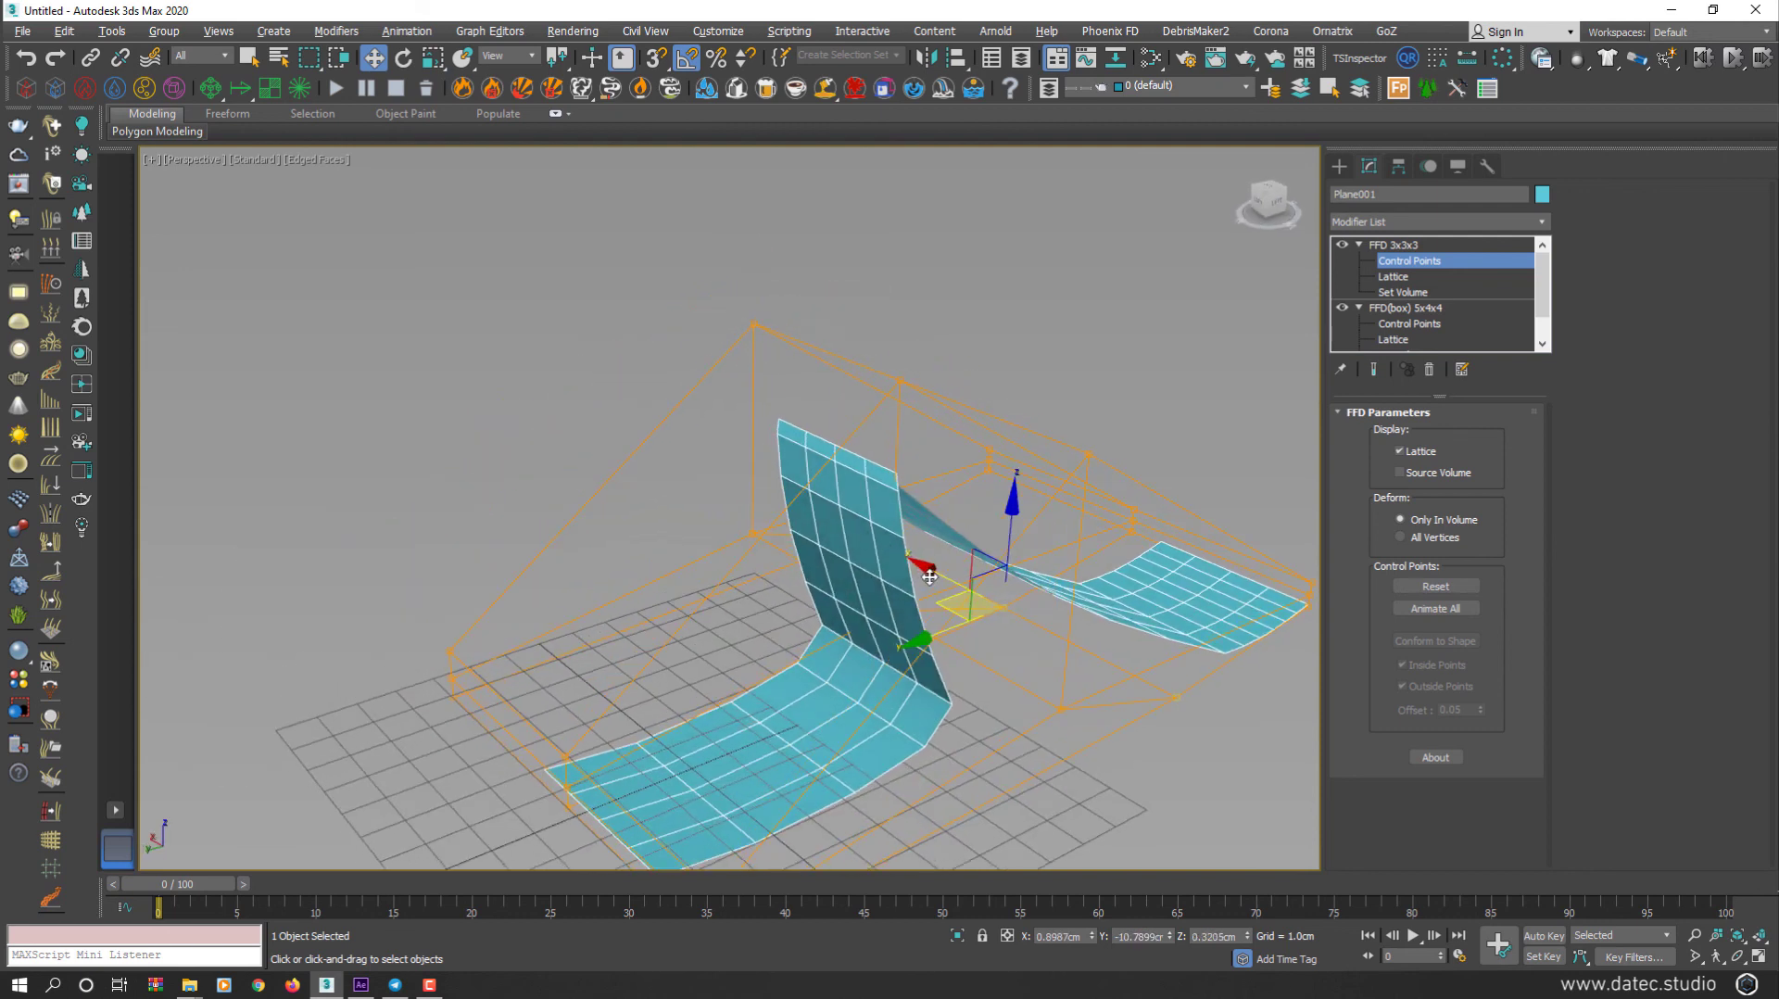
Step: Add a TurboSmooth modifier to the strip and raise its iterations by one
left_click(1403, 222)
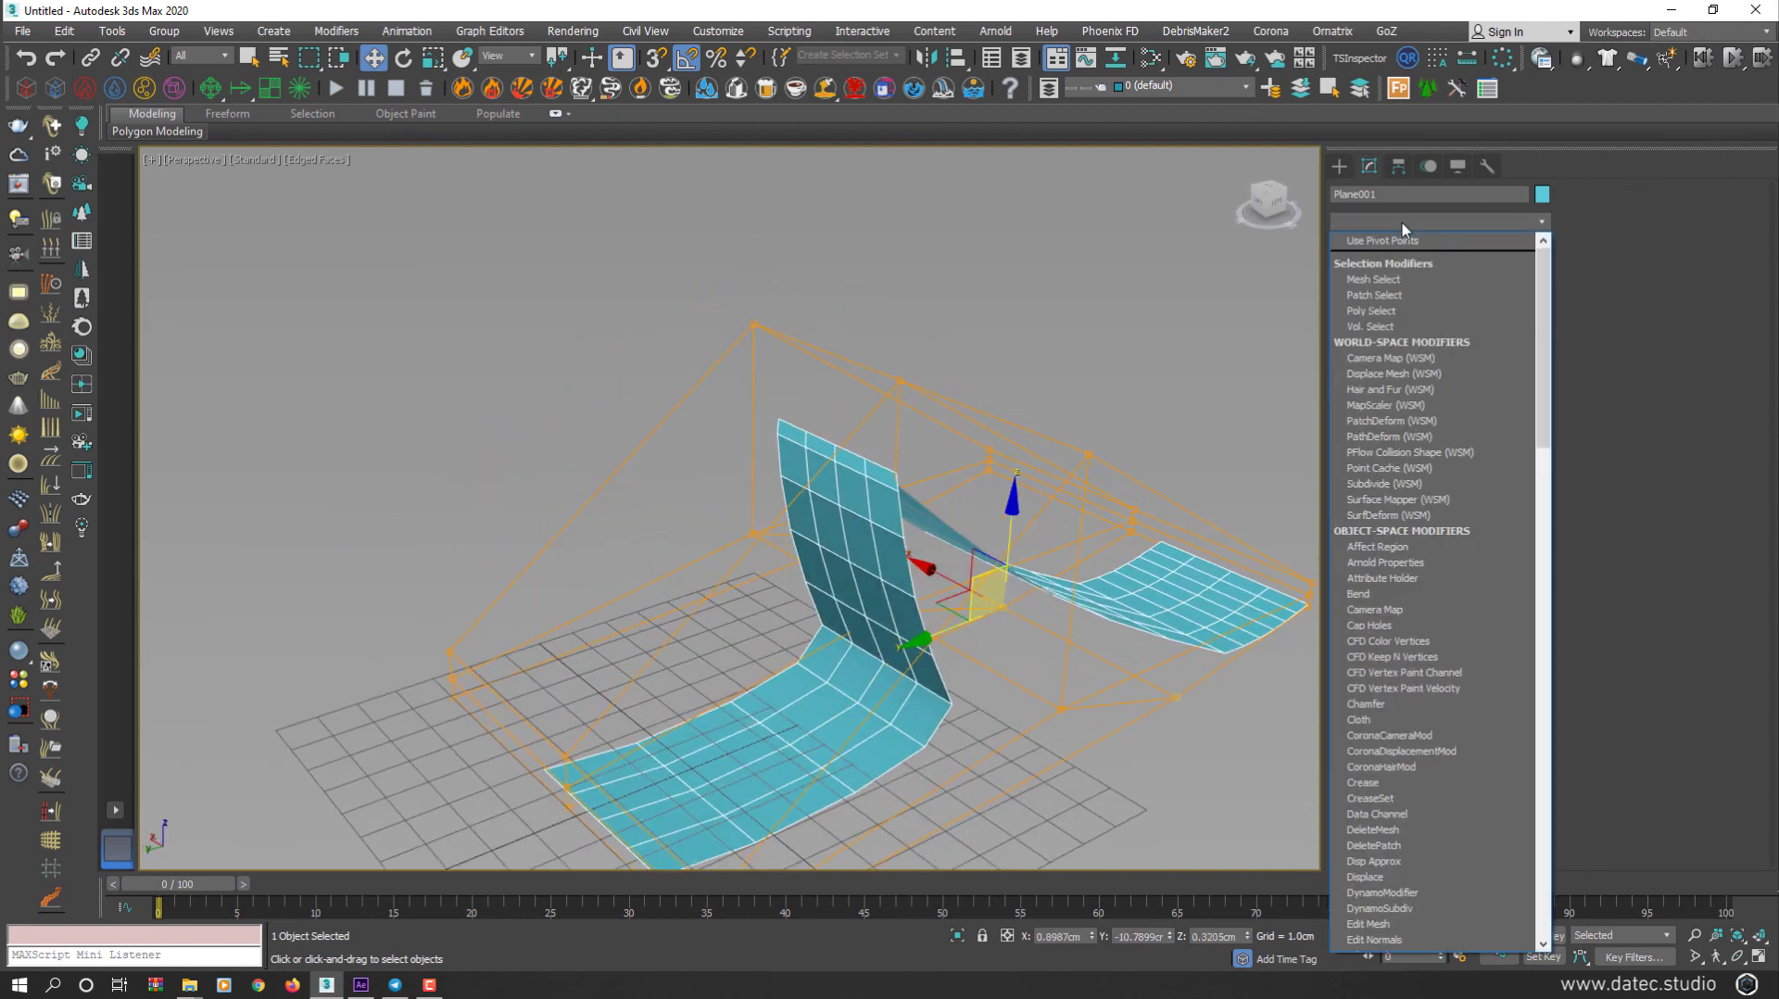
type("tu")
left_click(1418, 320)
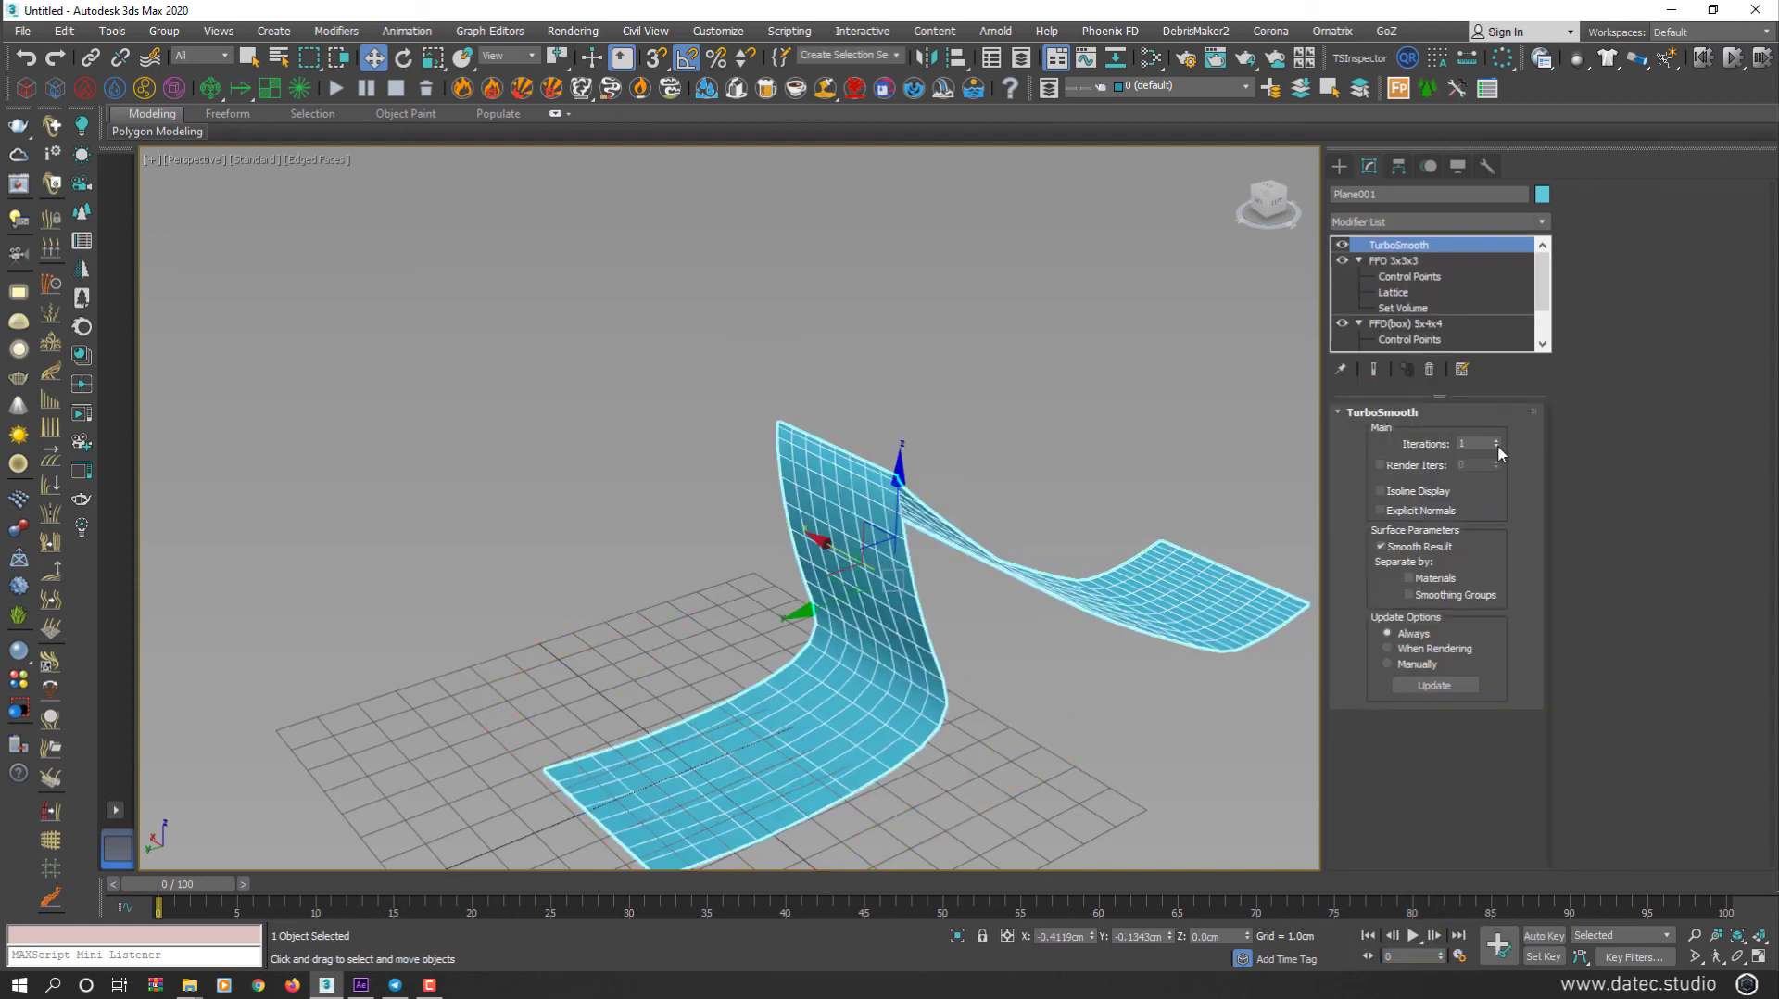
left_click(1496, 442)
Step: Deselect the strip and turn off edged faces to inspect its smoothed surface
left_click(1057, 710)
key("F4")
middle_click_drag(1003, 669, 841, 617)
middle_click_drag(806, 565, 959, 550, "alt")
Step: Delete the smoothed strip from the scene and reset the view to the empty grid
left_click(781, 593)
key("Delete")
key("z")
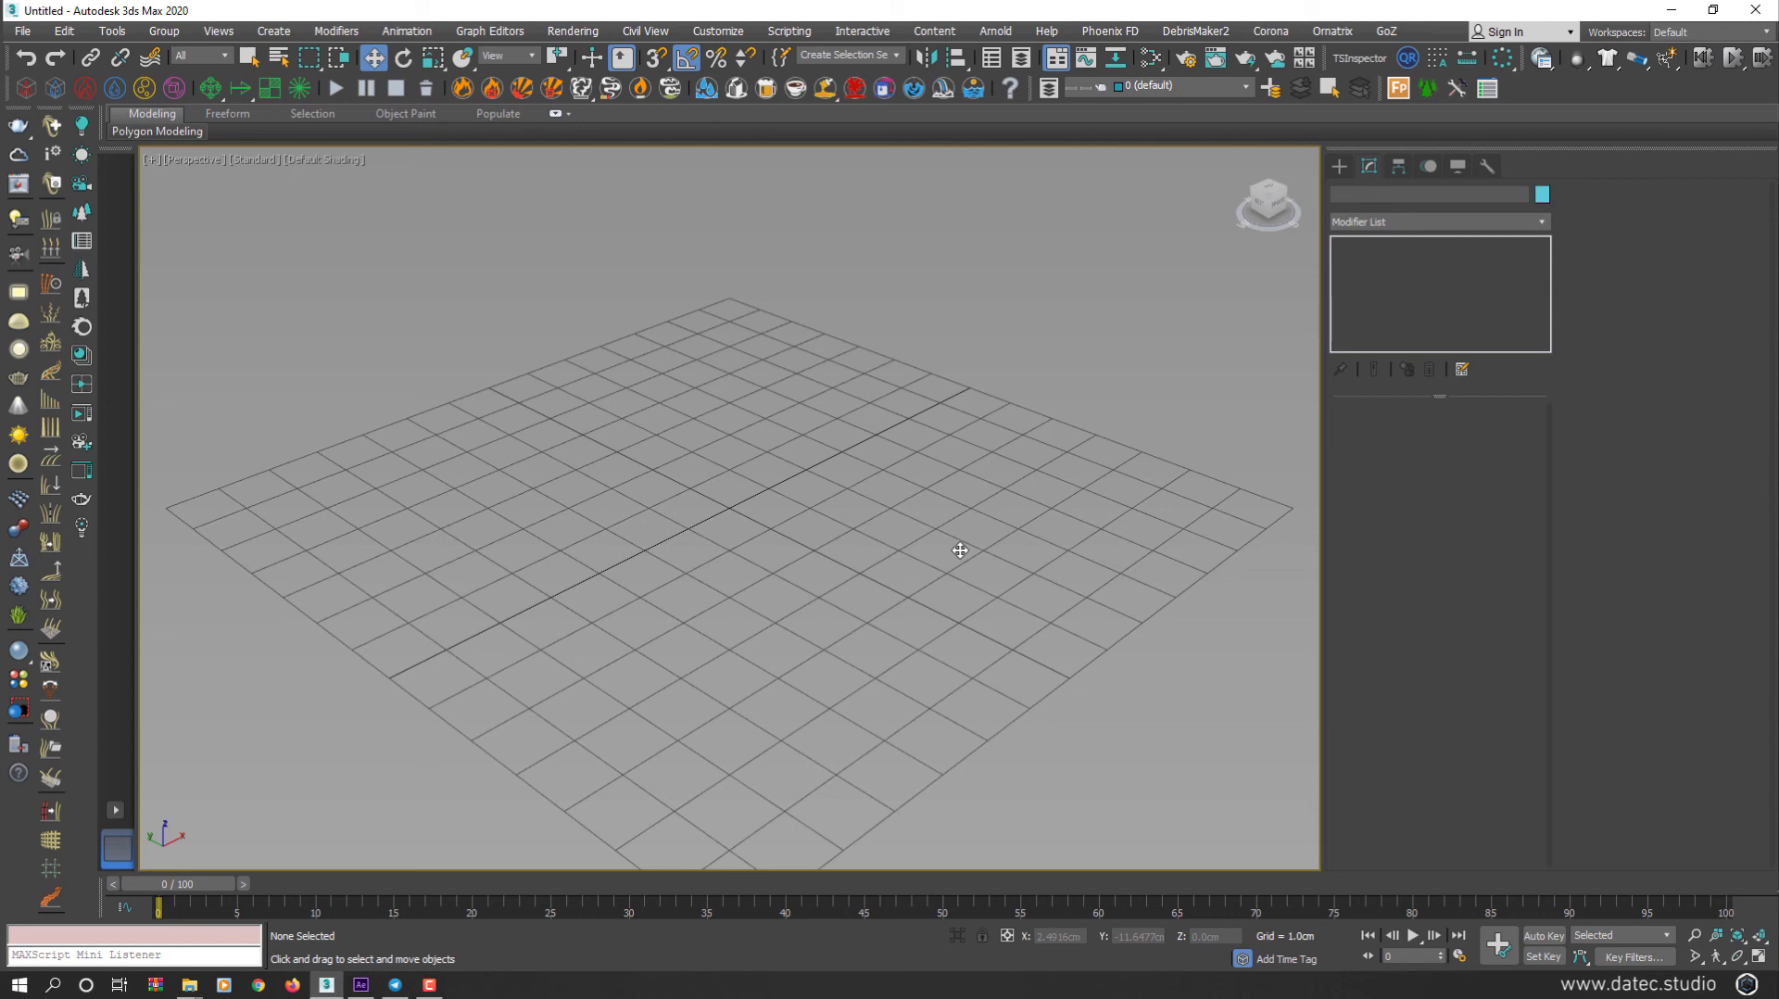
Step: Draw a circle spline with a radius of about 6.6 cm around the centre of the grid
left_click(1339, 167)
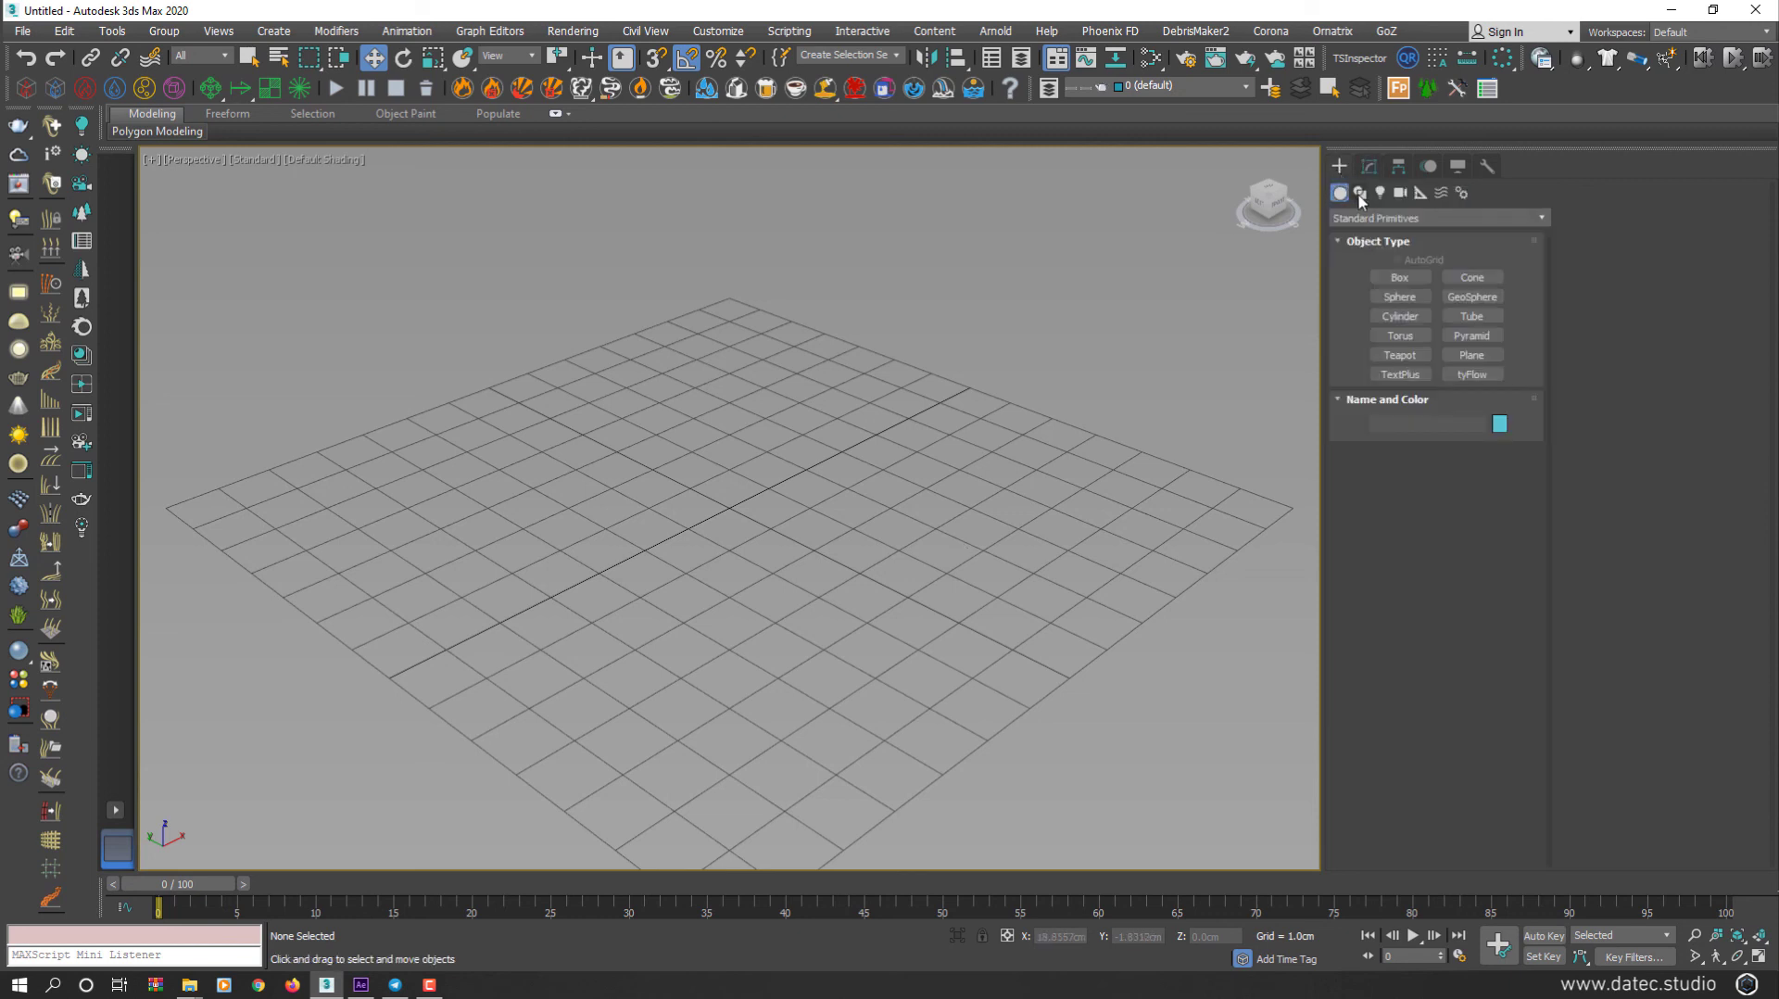
left_click(1359, 193)
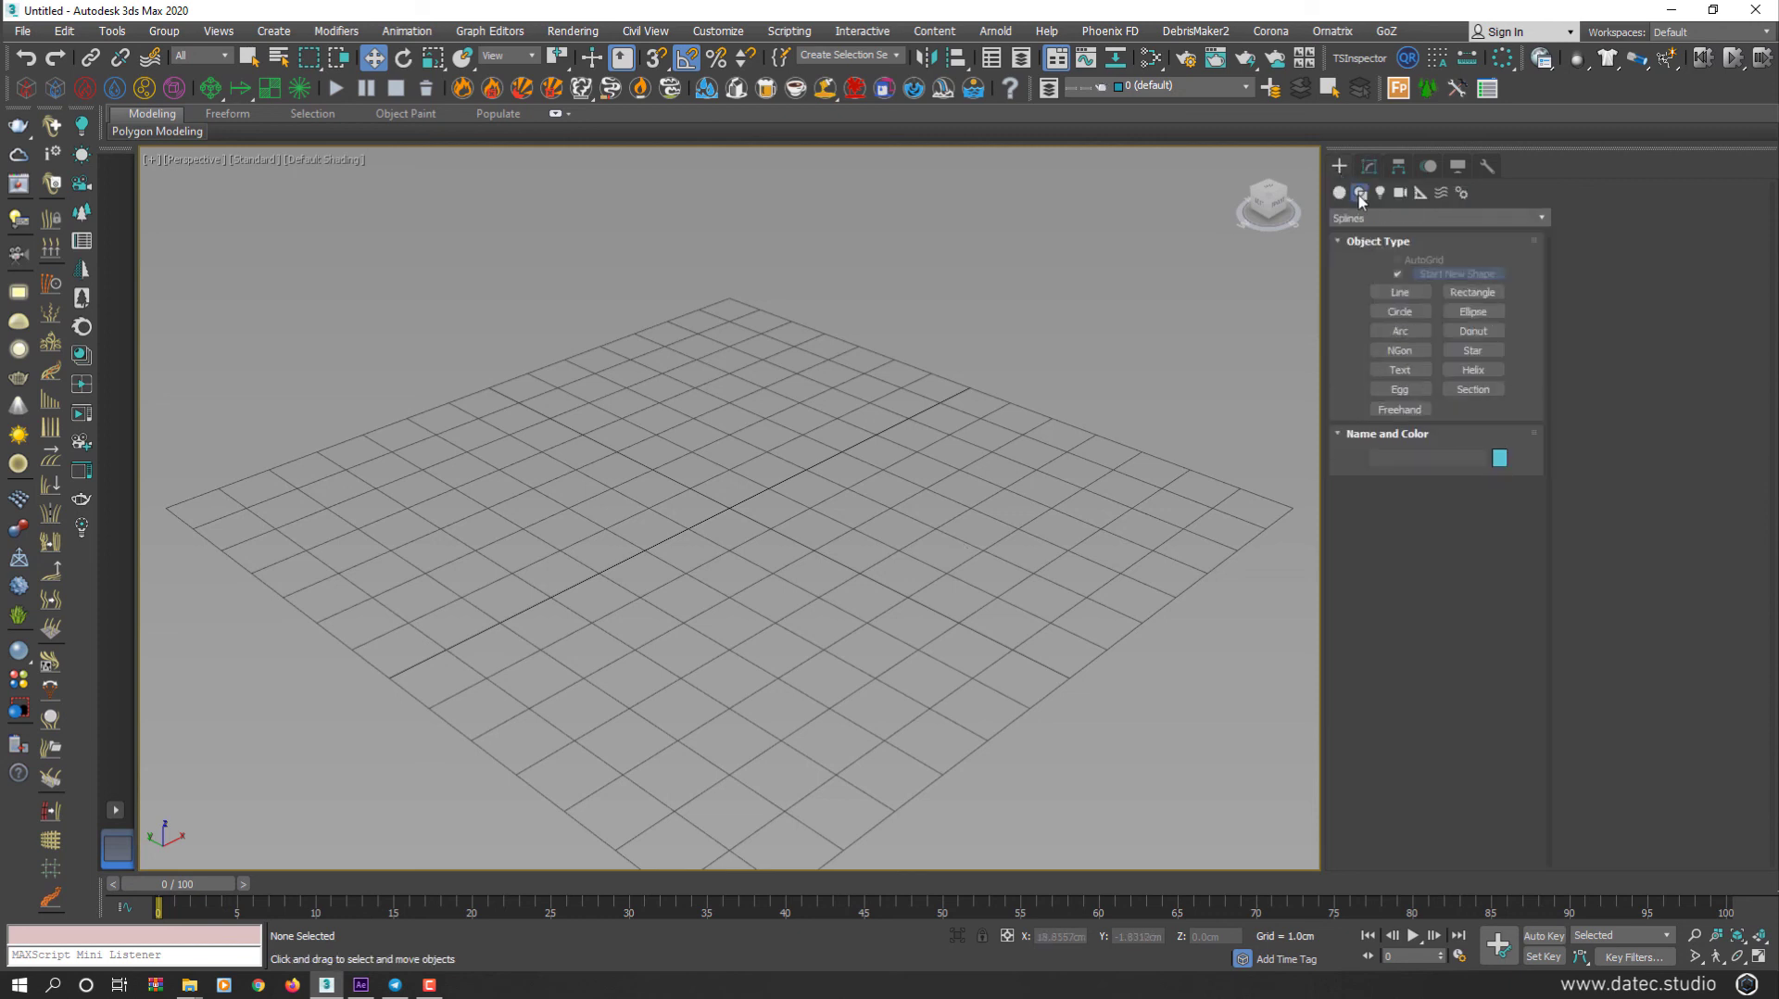
left_click(1399, 311)
left_click_drag(729, 503, 580, 729)
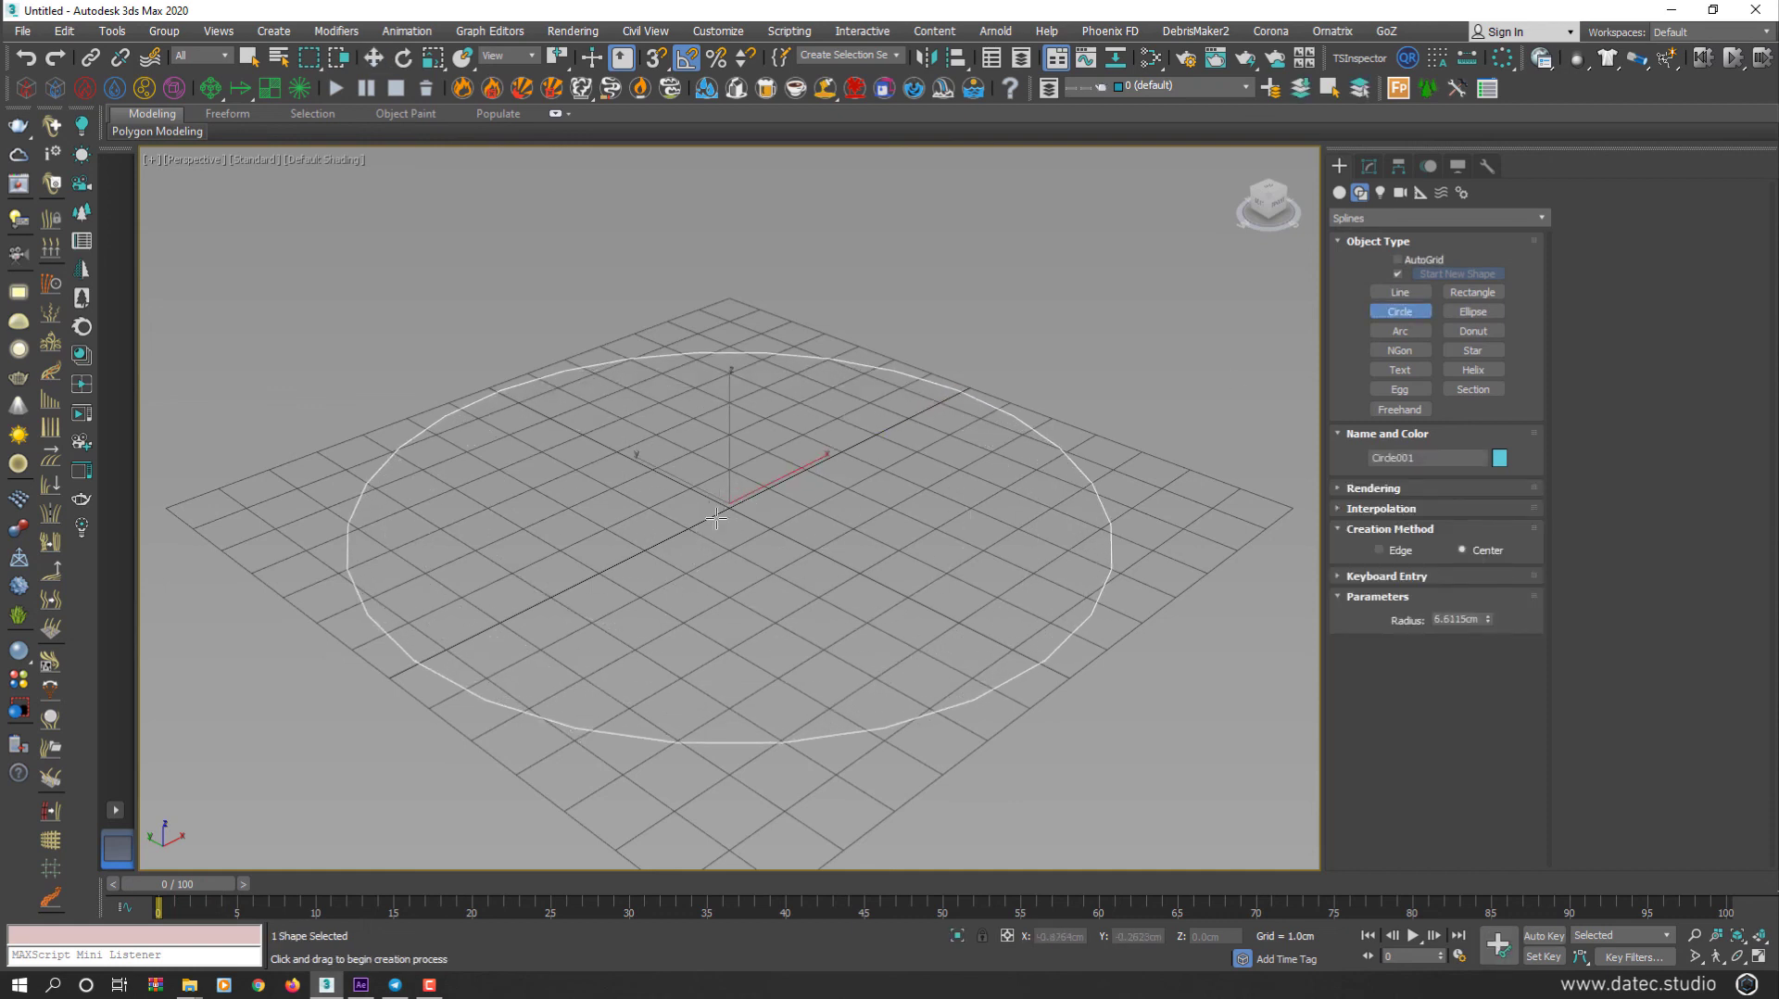
key("w")
Step: Add an FFD 3x3x3 modifier to the circle
left_click(1369, 166)
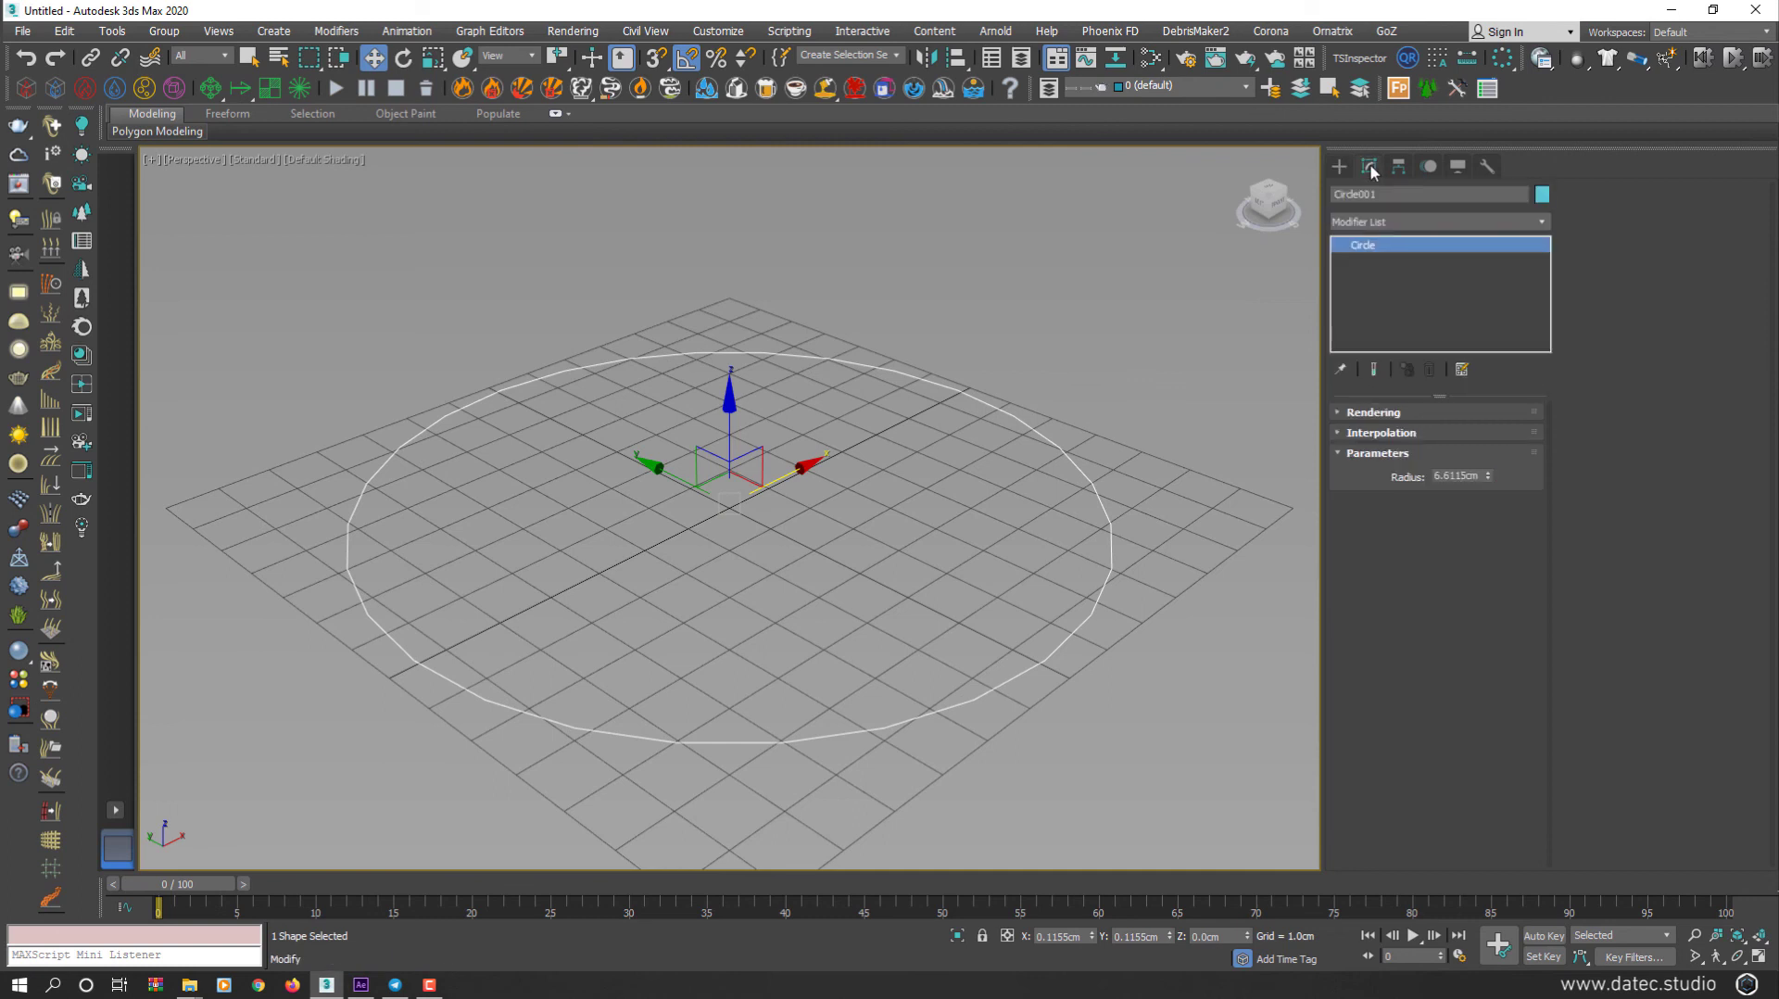
left_click(1390, 220)
key("f")
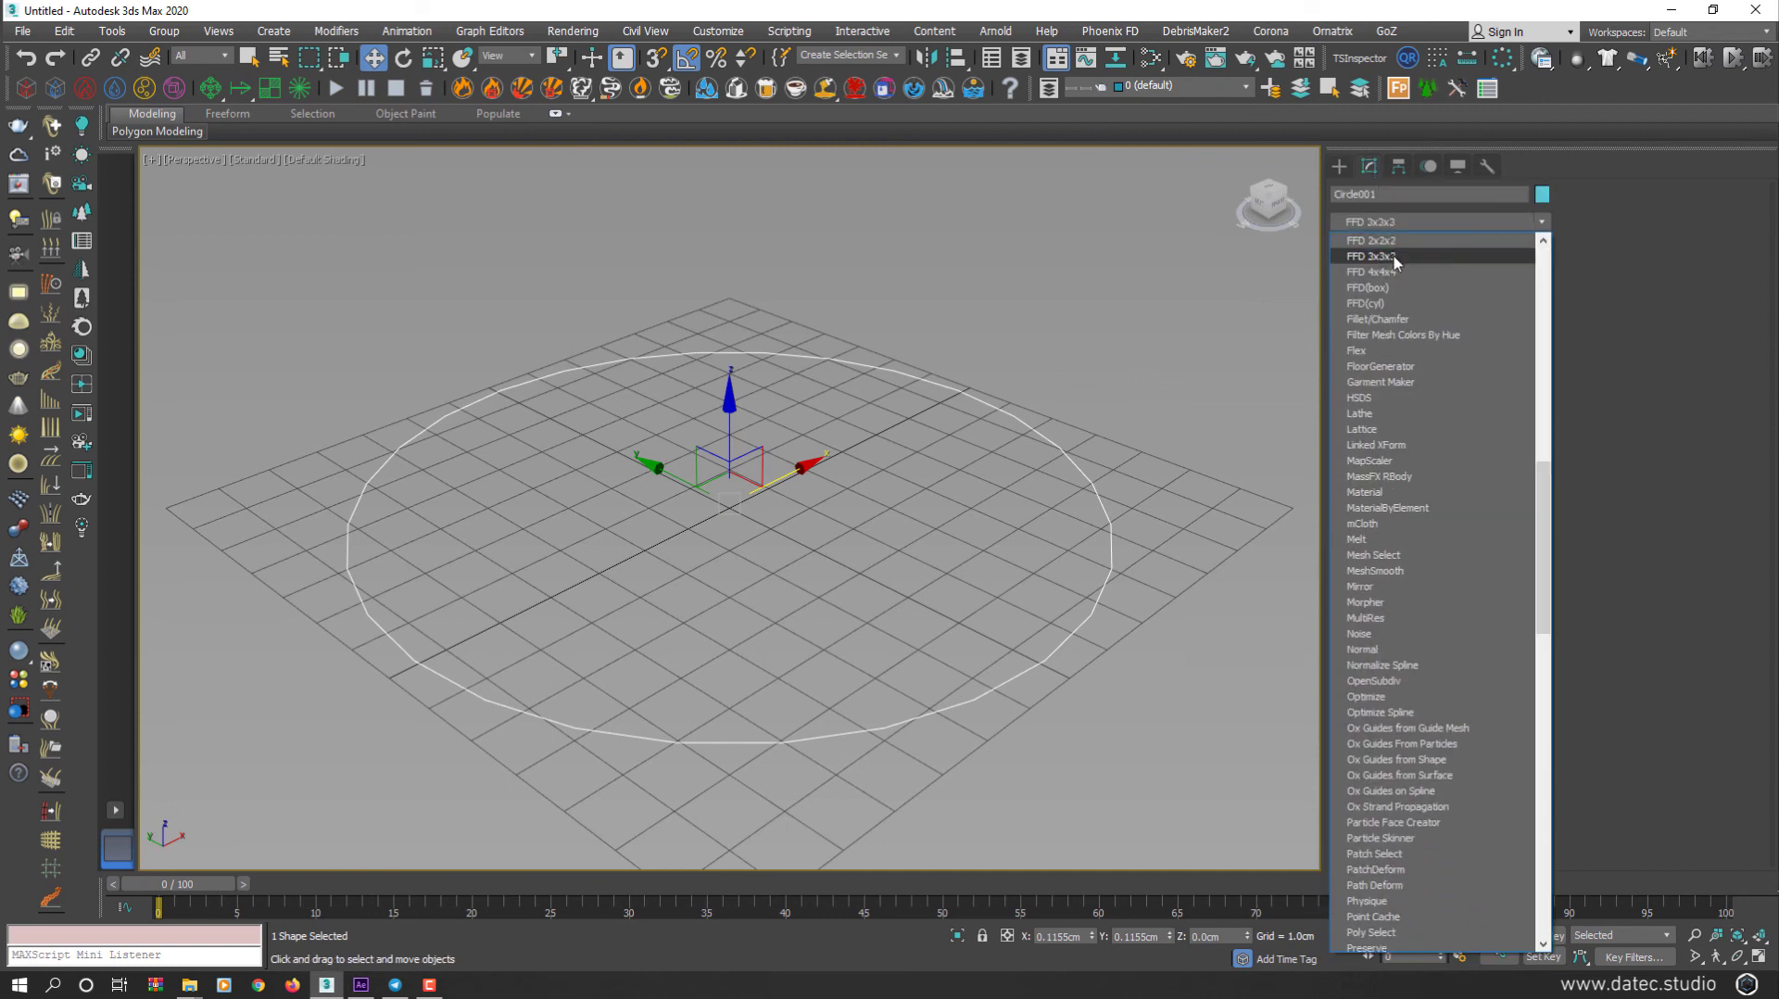
left_click(1394, 255)
Step: In the top view, move the lattice's upper row of control points along Y to stretch the circle into an oval
middle_click_drag(1004, 456, 1020, 503, "alt")
key("t")
scroll(1059, 405, "down", 2)
left_click_drag(1088, 261, 662, 351)
middle_click_drag(722, 358, 783, 529)
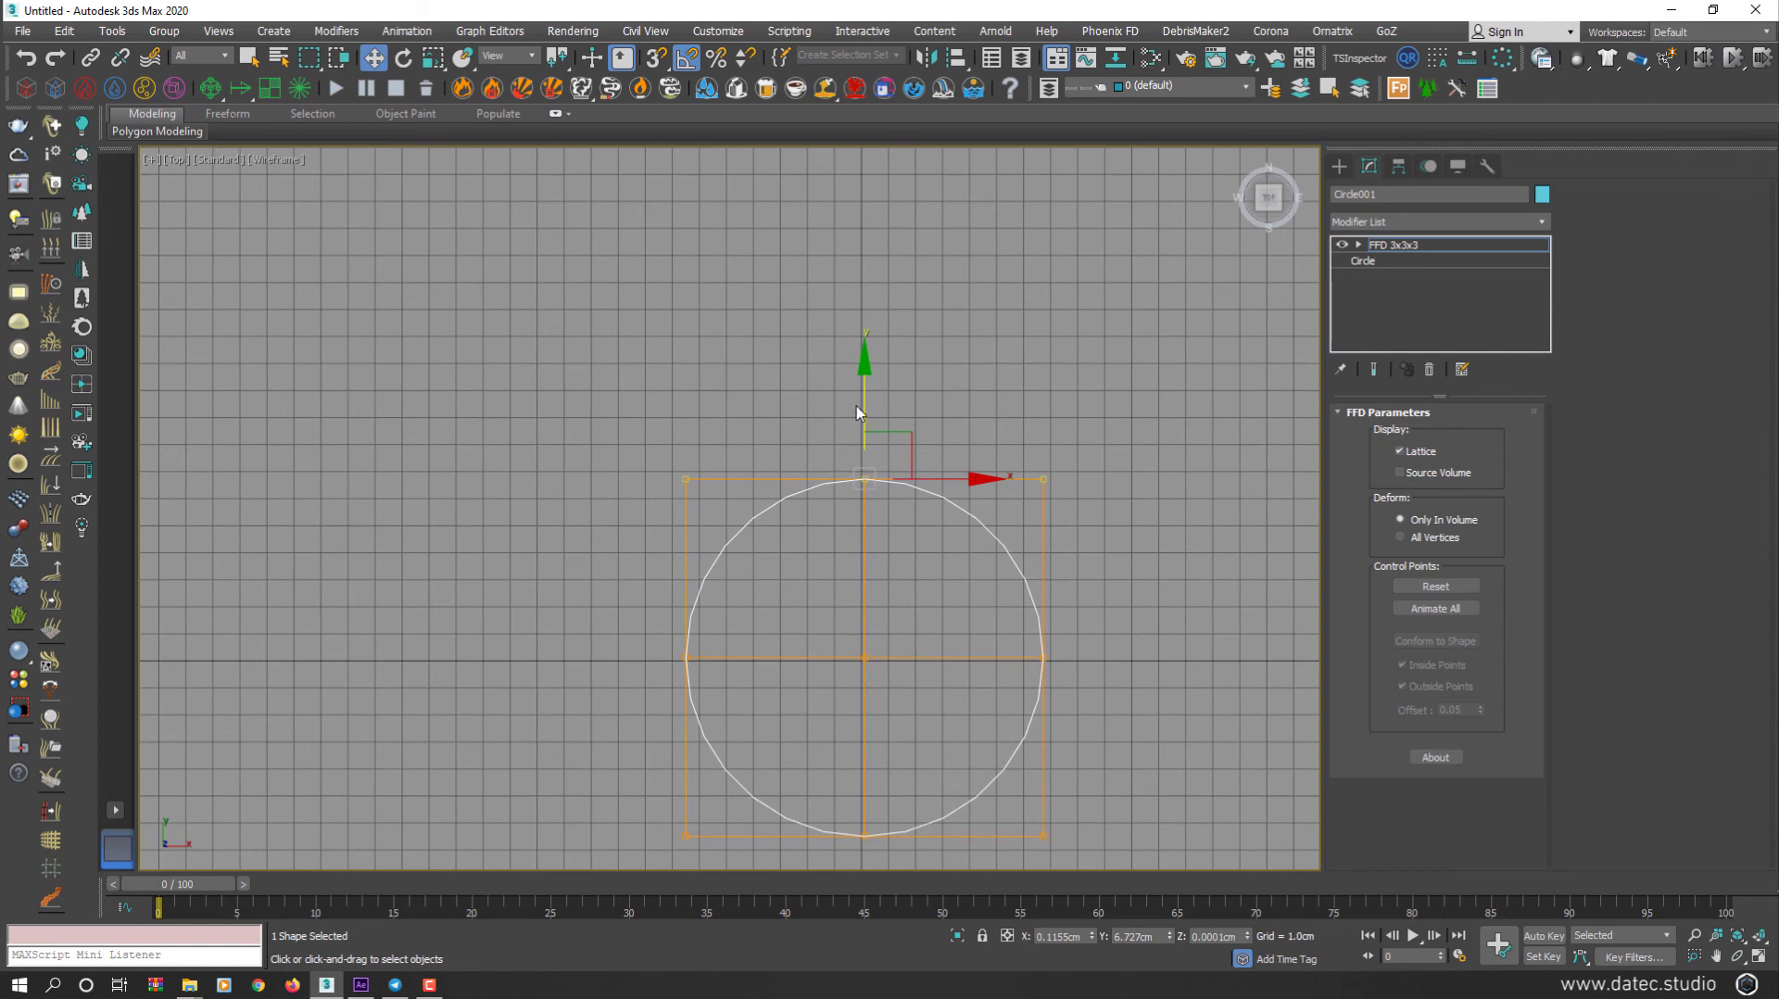
left_click_drag(886, 216, 886, 197)
Step: Scale the lattice's upper row of control points narrower along X and its middle row wider
key("r")
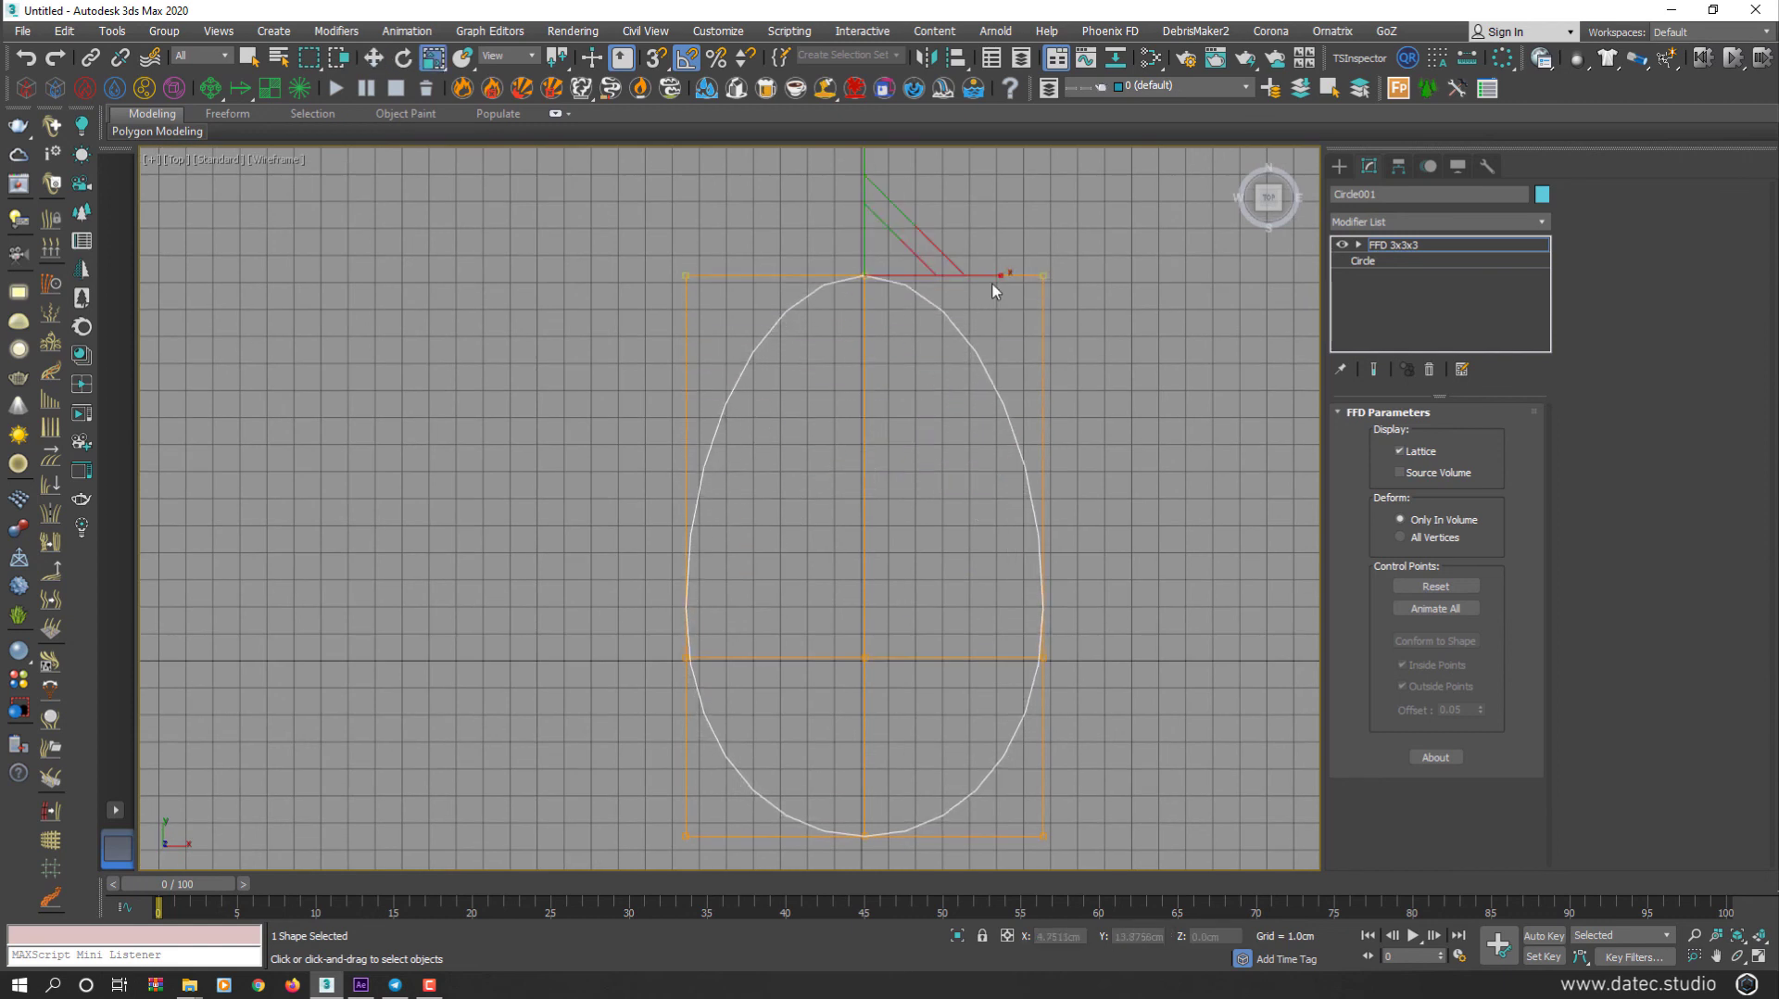
left_click_drag(997, 276, 923, 276)
left_click_drag(1008, 567, 643, 725)
left_click_drag(989, 658, 1053, 627)
Step: In the perspective view, add an Extrude modifier to the egg-shaped spline and set its amount to 3.6 cm
key("p")
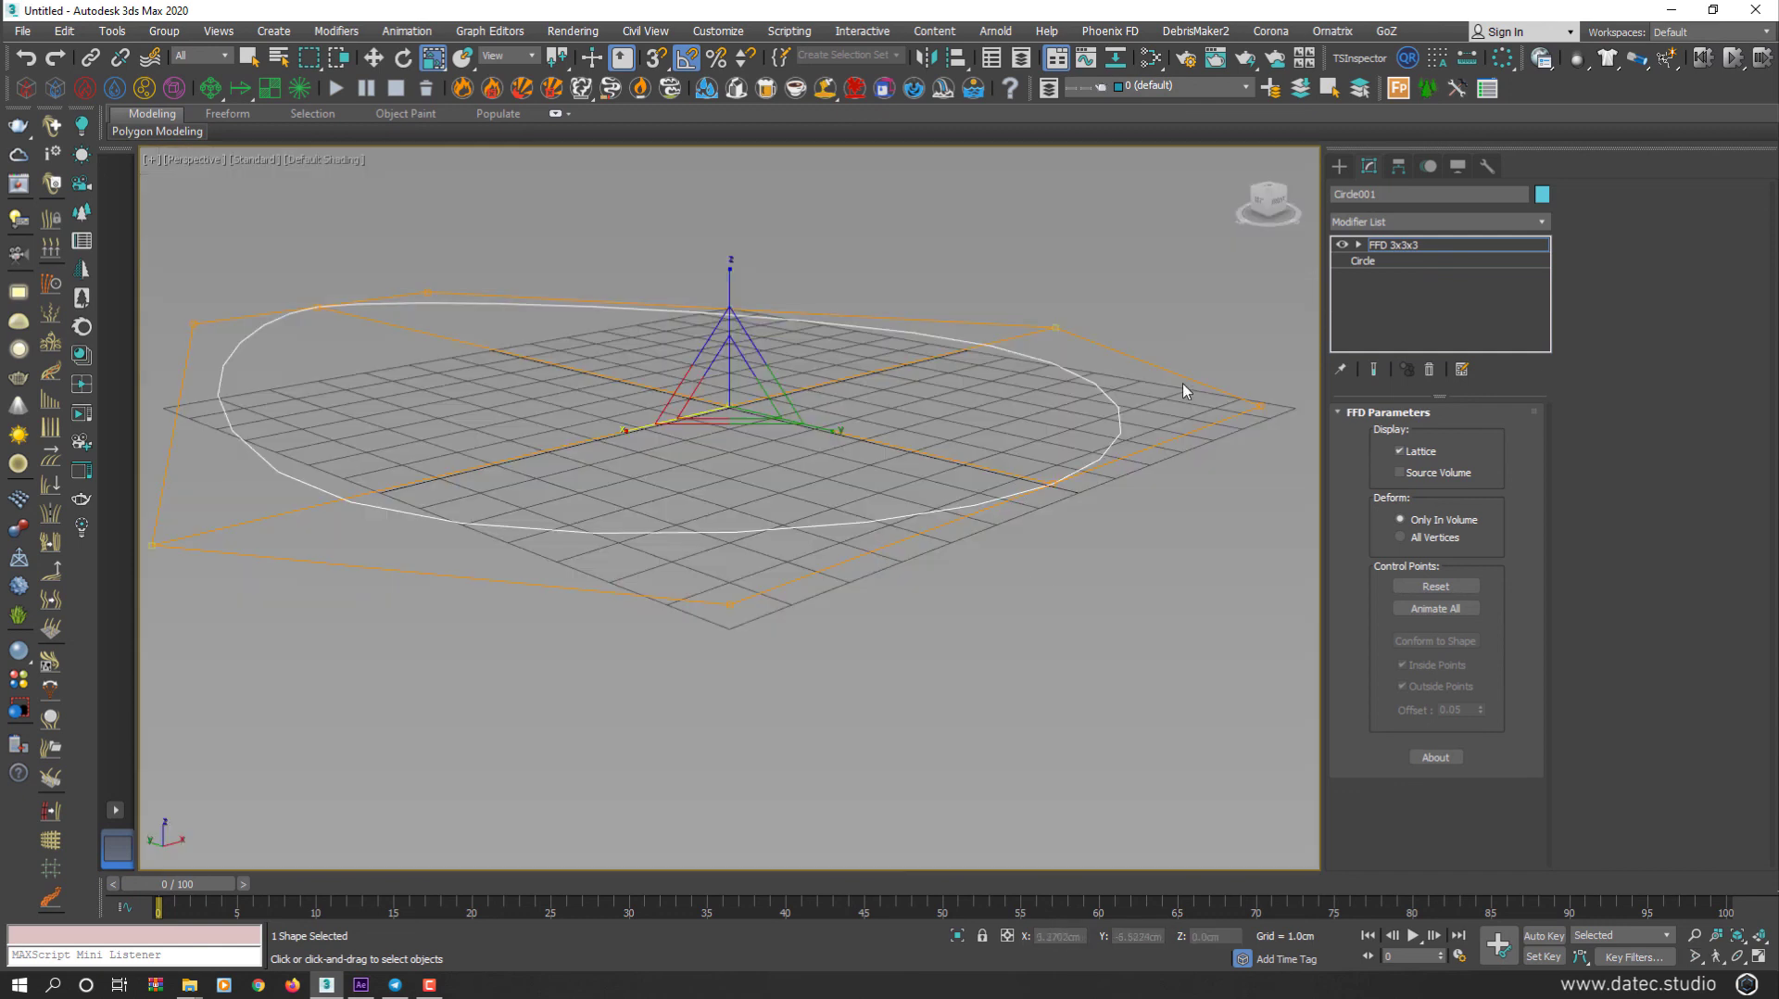
middle_click_drag(1183, 389, 825, 436, "alt")
middle_click_drag(825, 436, 862, 656)
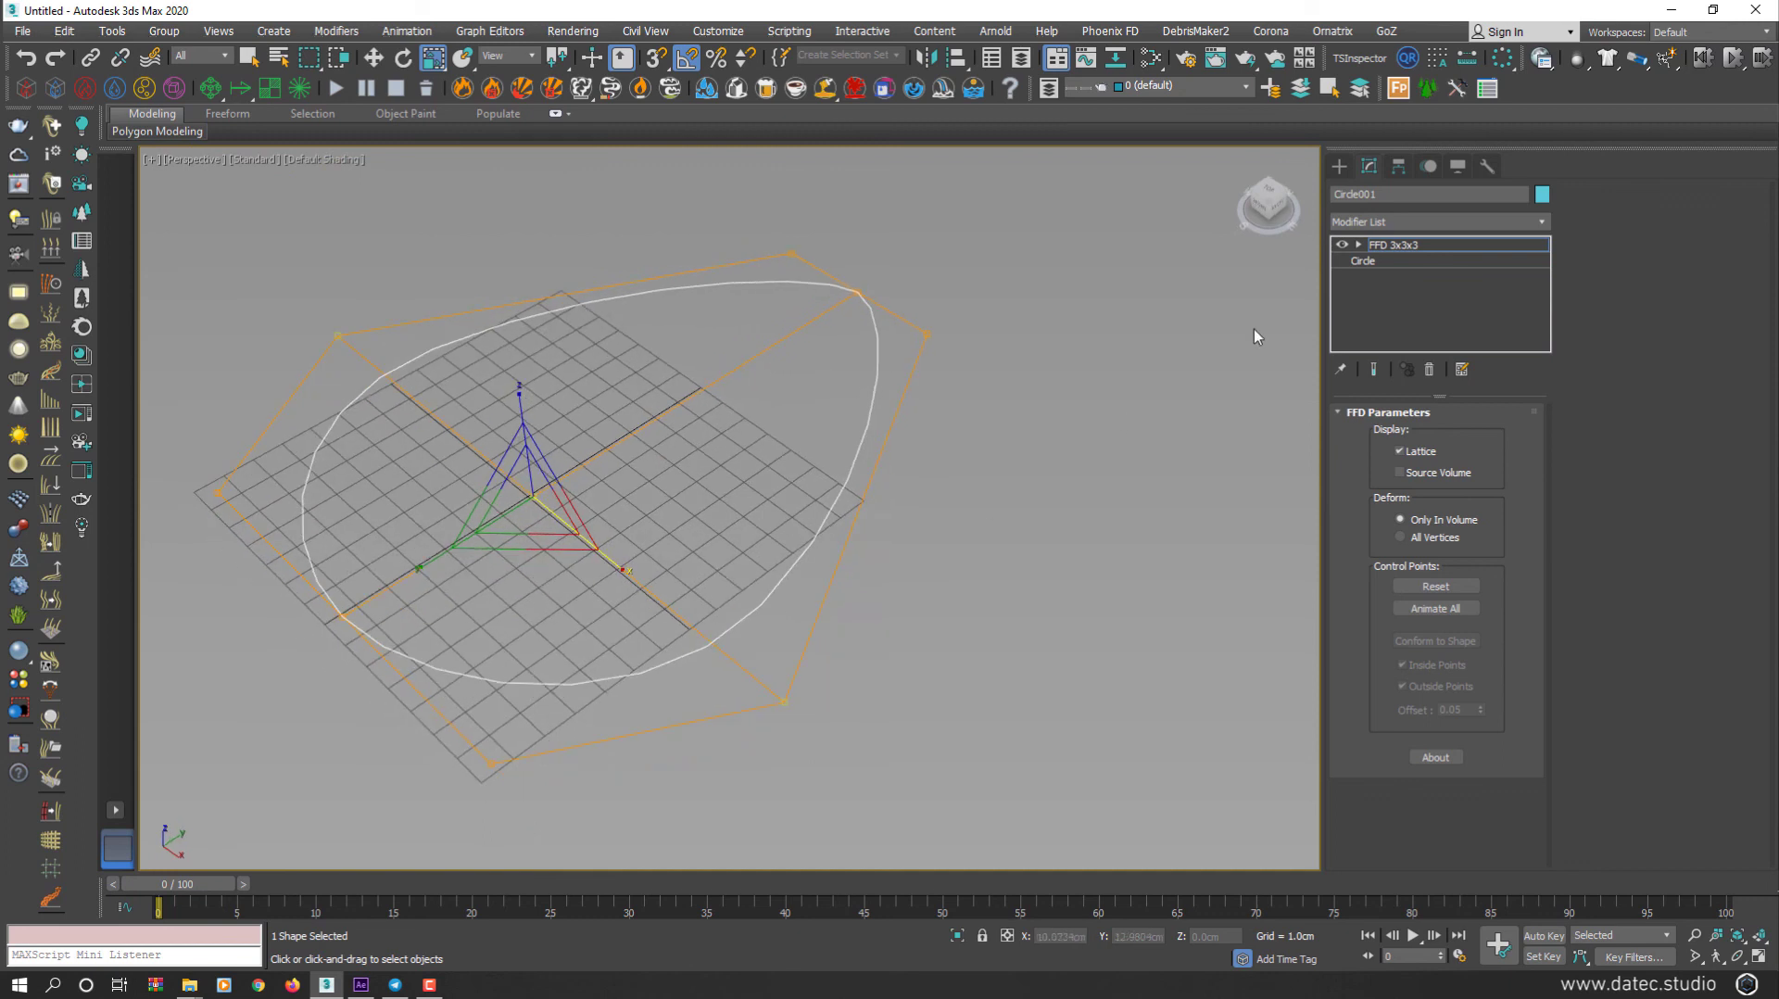
key("r")
left_click(1404, 222)
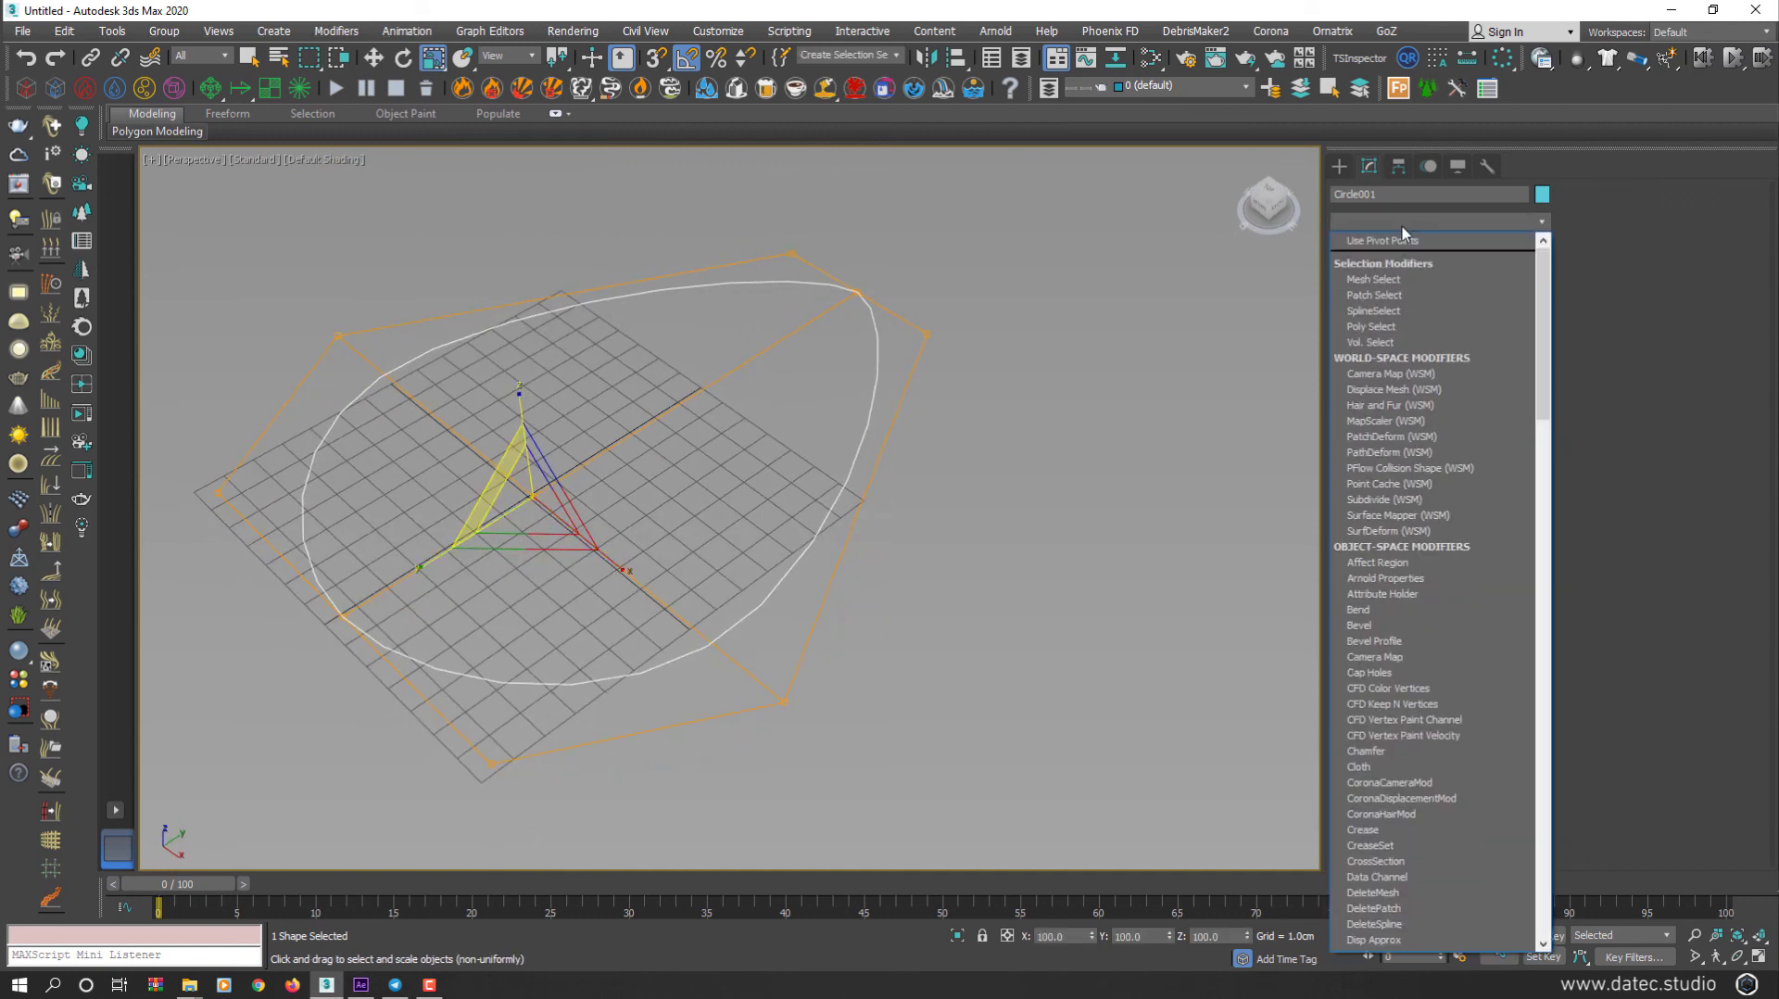
type("ex")
left_click(1409, 239)
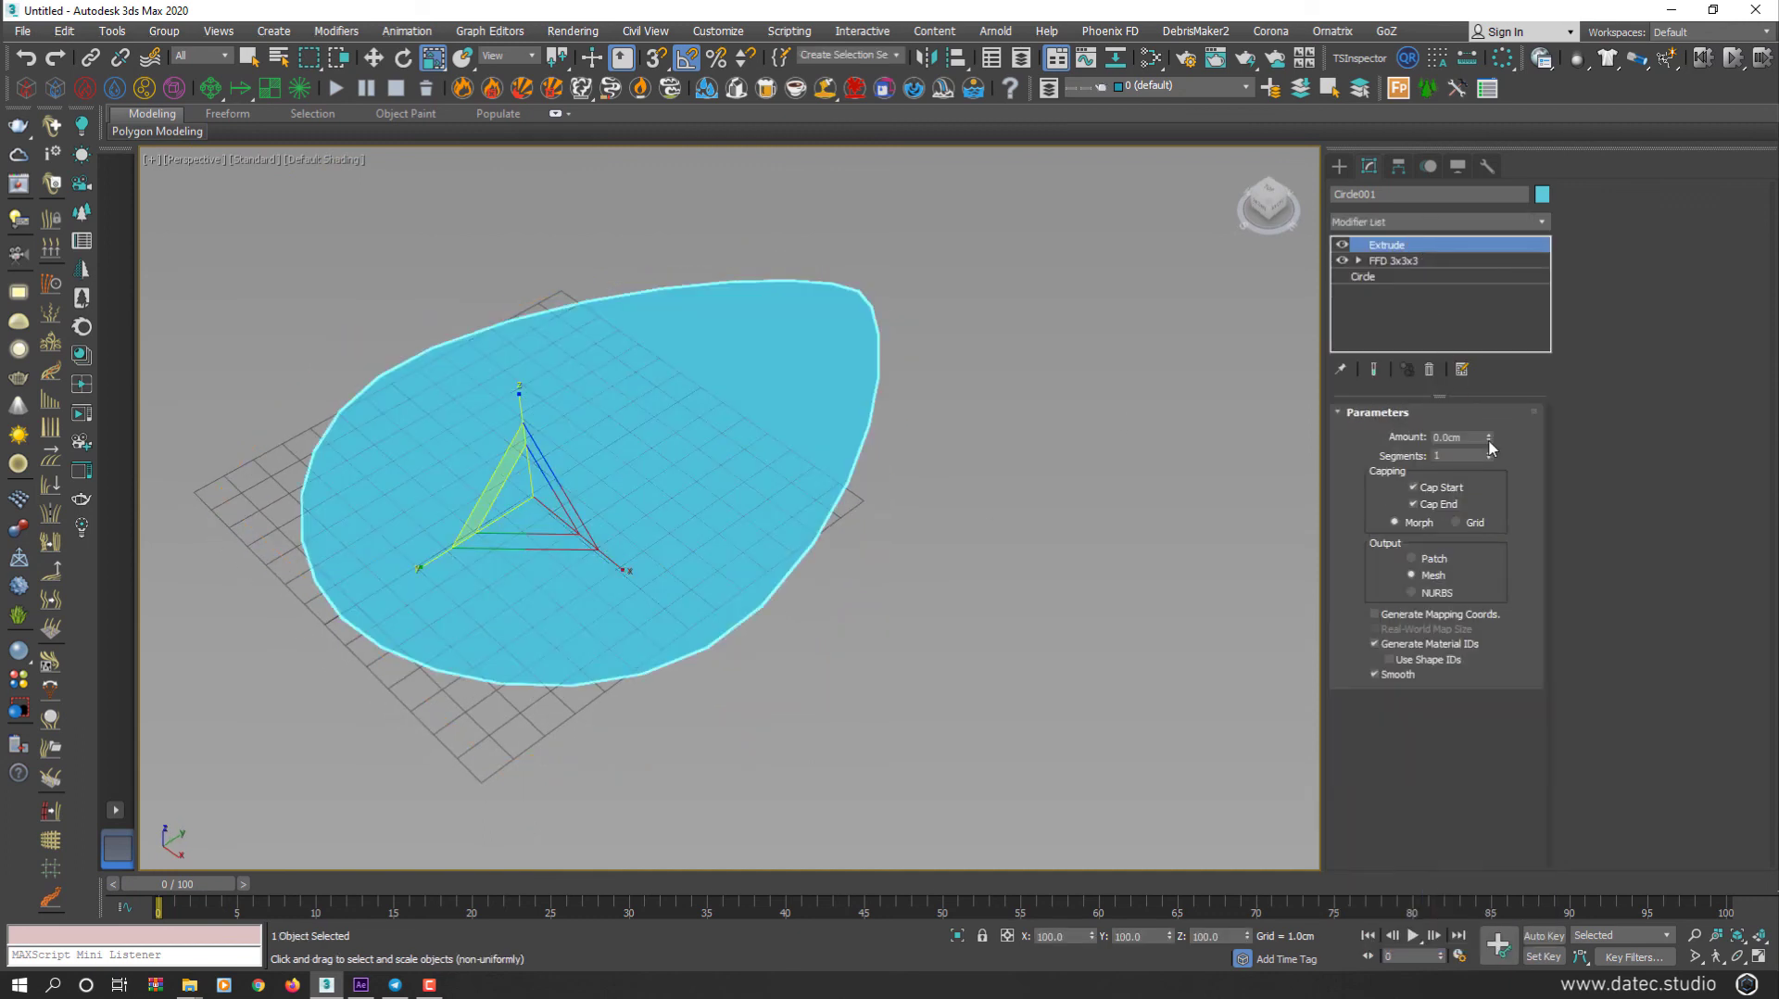
left_click_drag(1488, 441, 1489, 368)
middle_click_drag(675, 446, 672, 383, "alt")
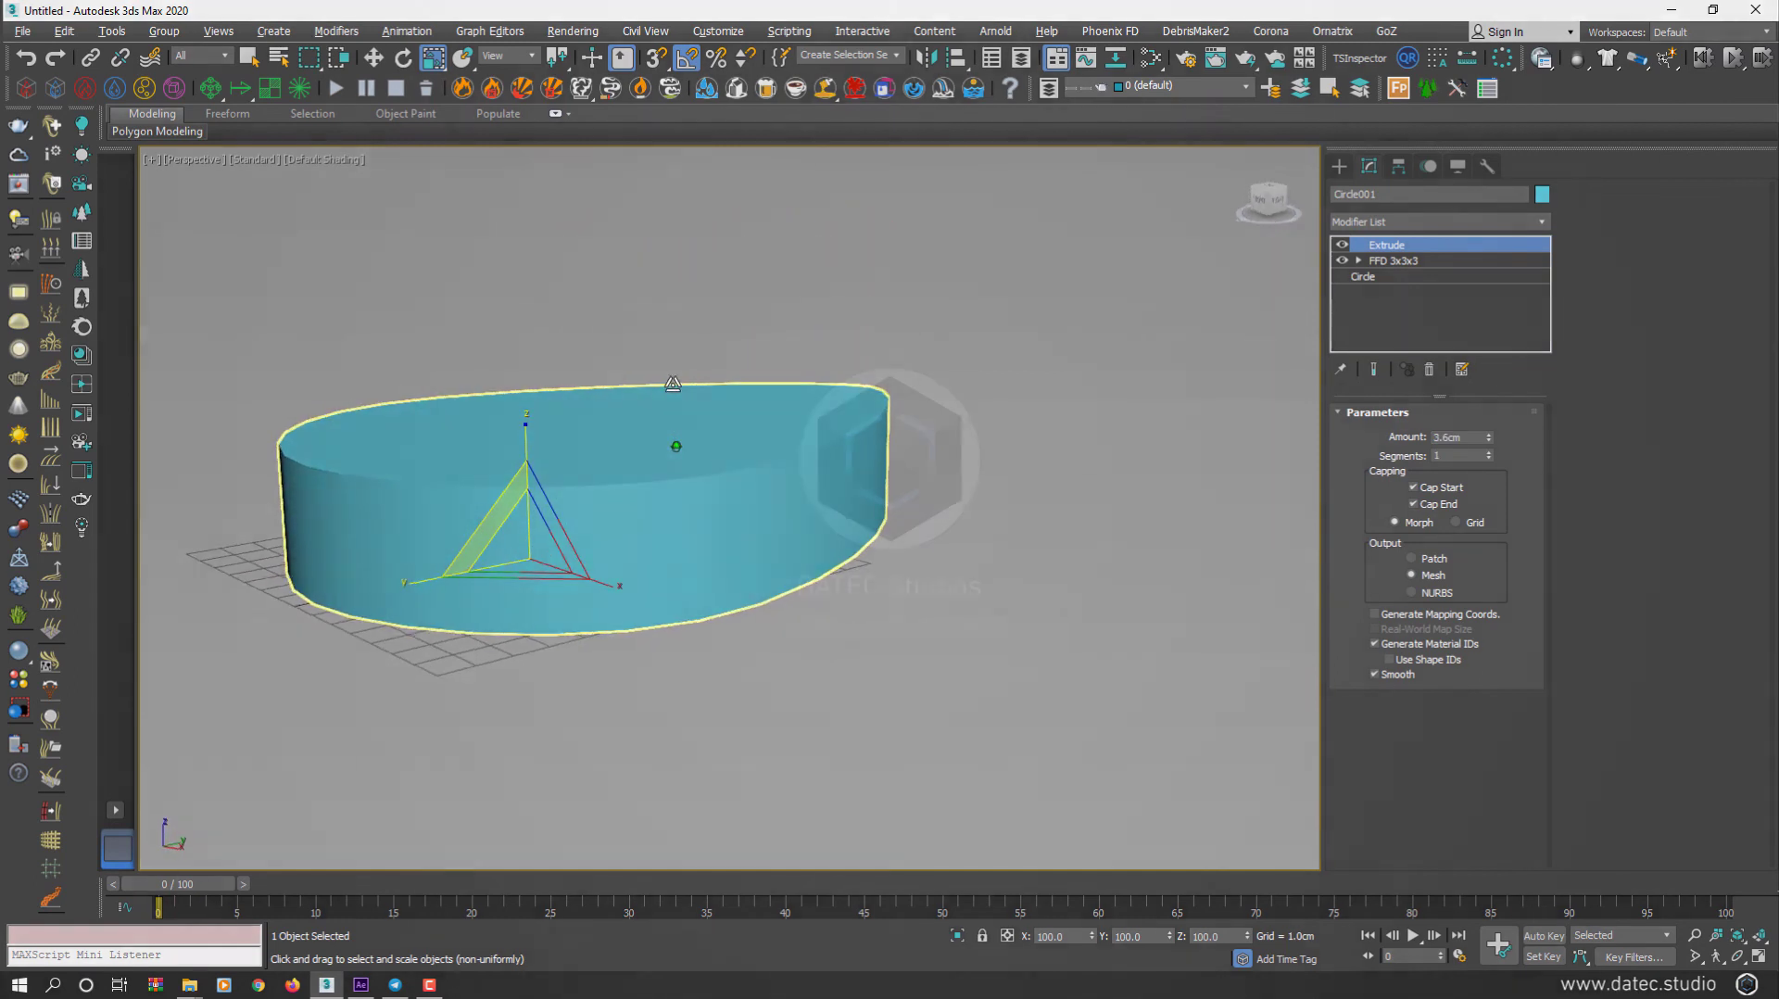